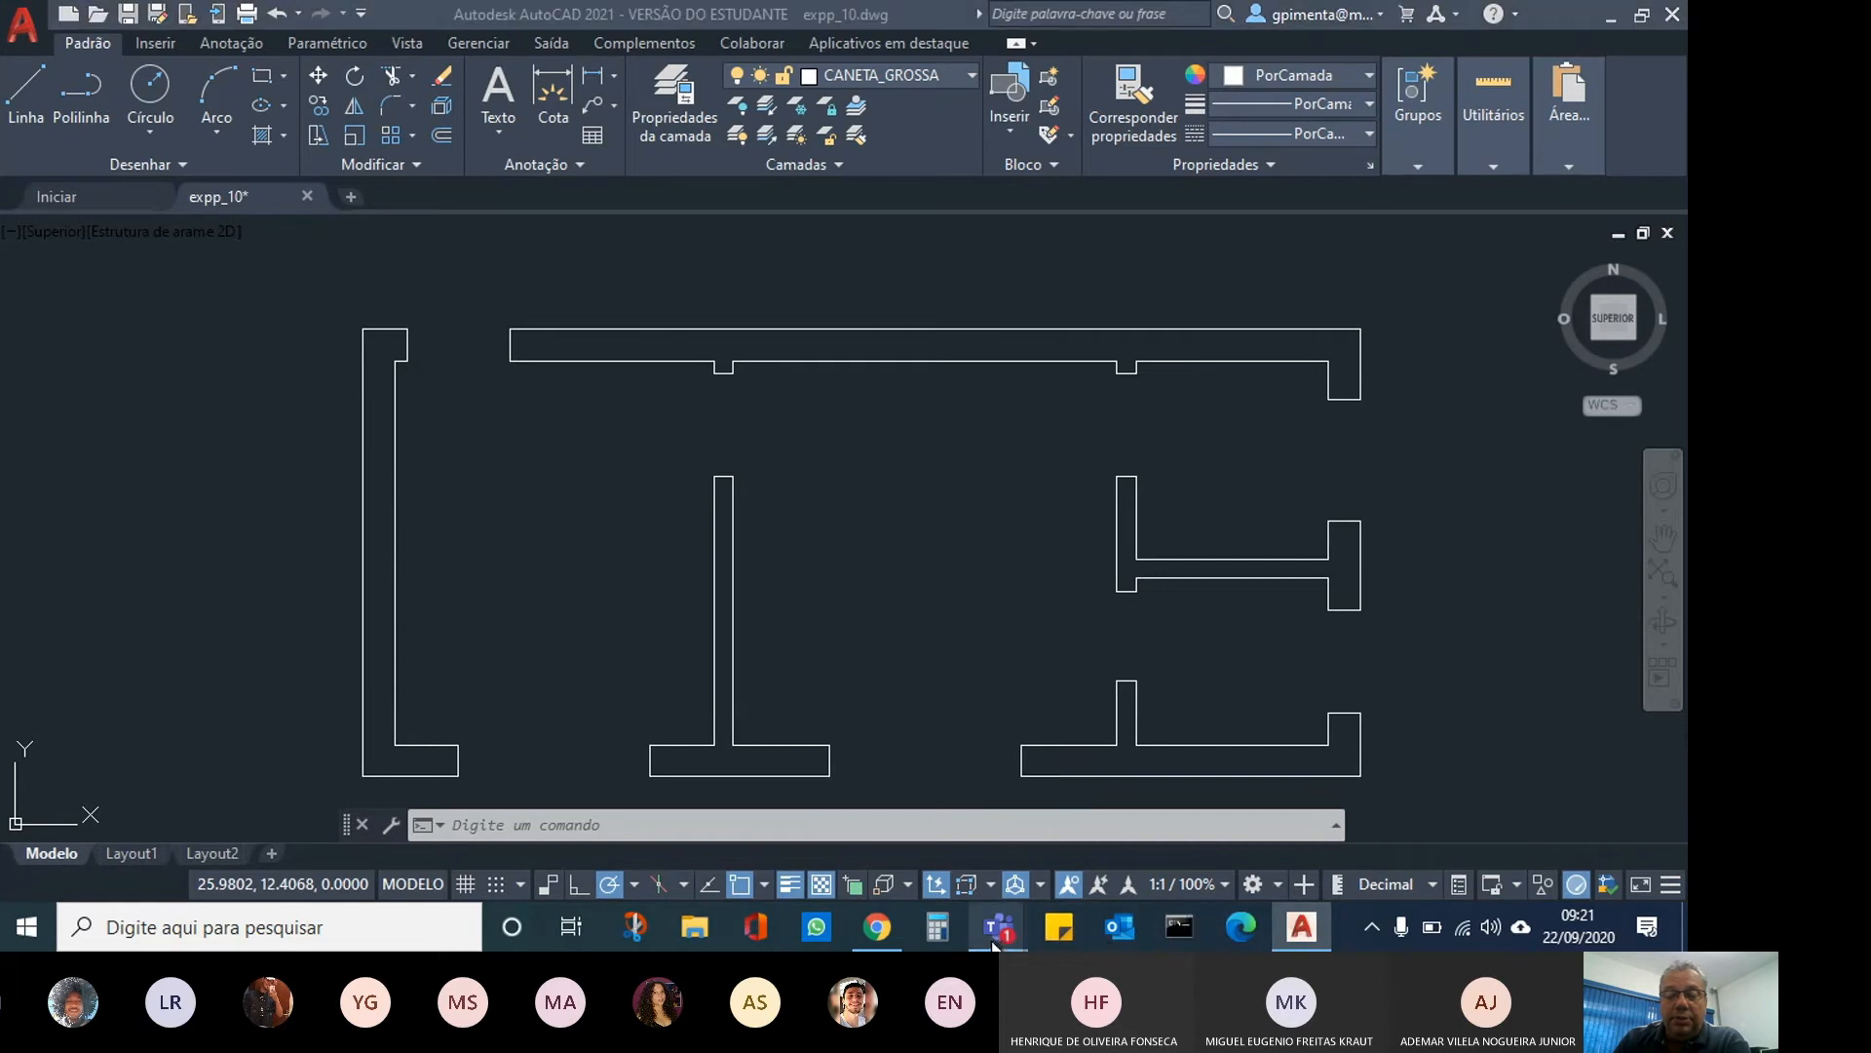
# Consult the Exercício Proposto 17 door slide in Teams, and make layer 0 current in the AutoCAD drawing.
pyautogui.moveTo(996, 937)
pyautogui.click(803, 804)
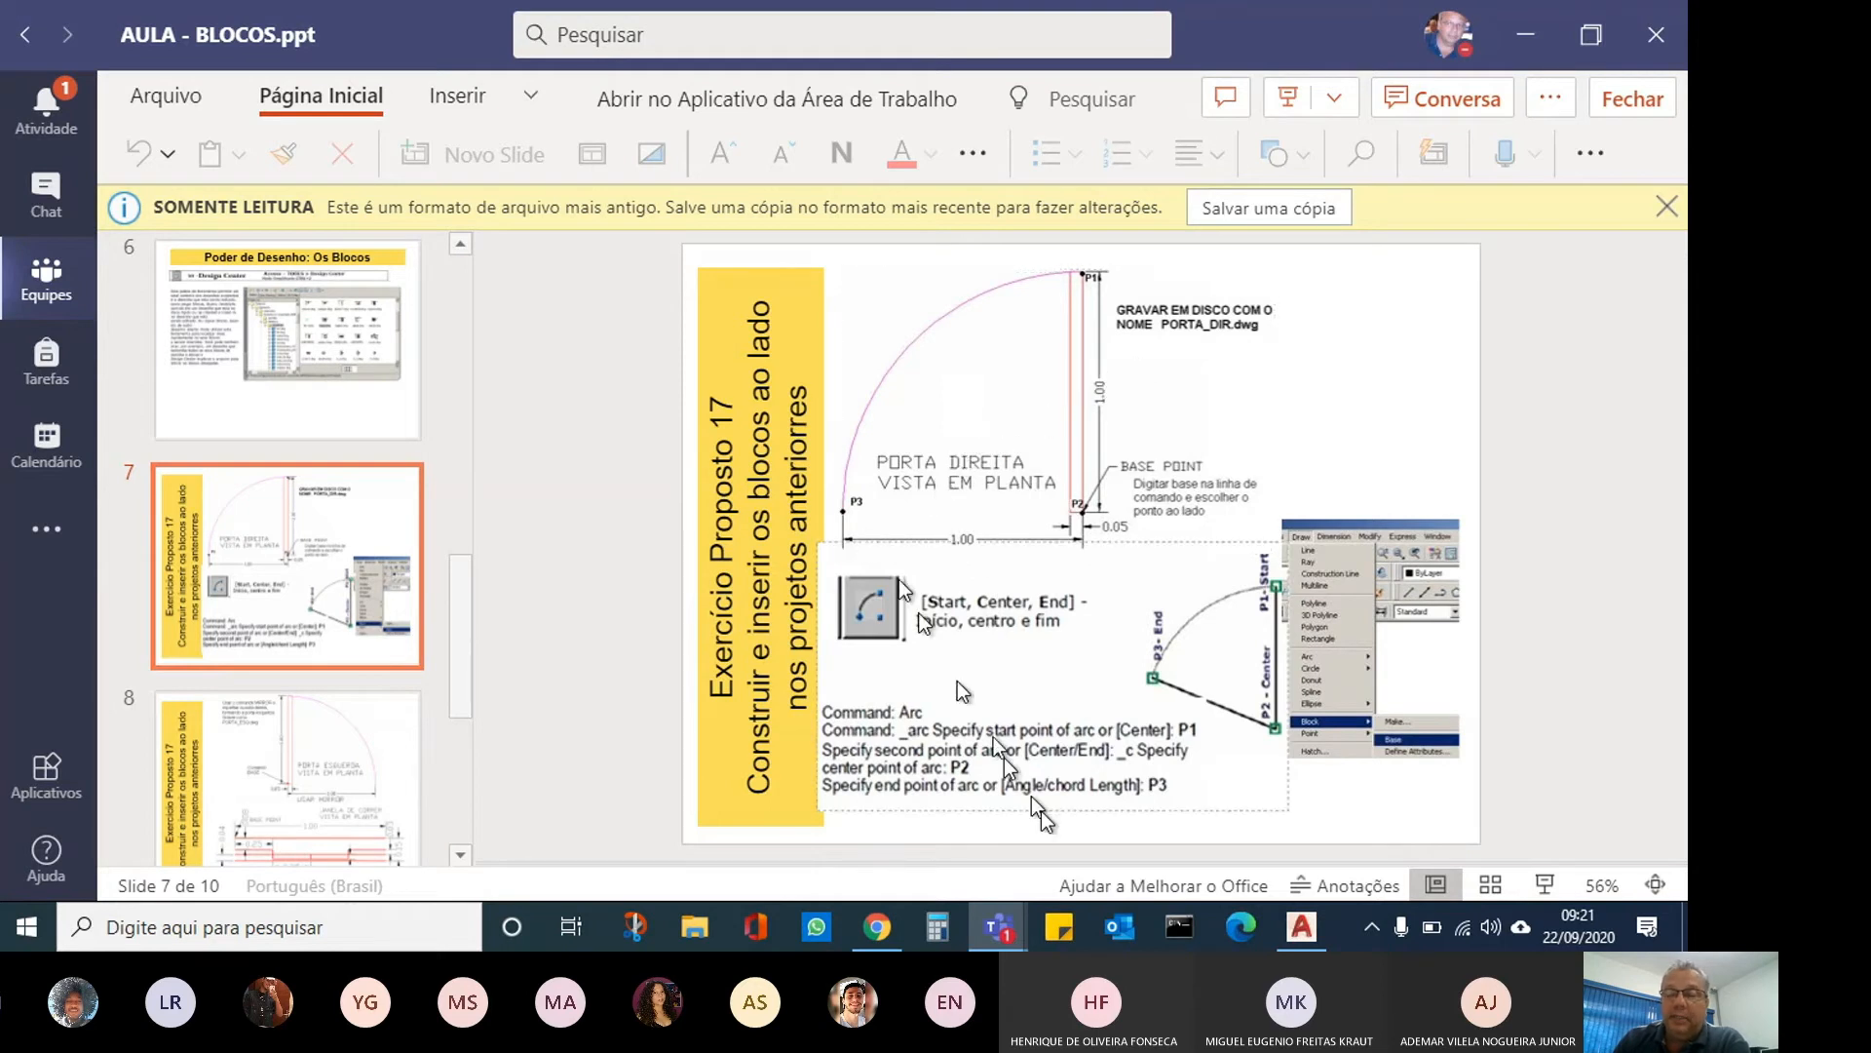
pyautogui.click(1301, 926)
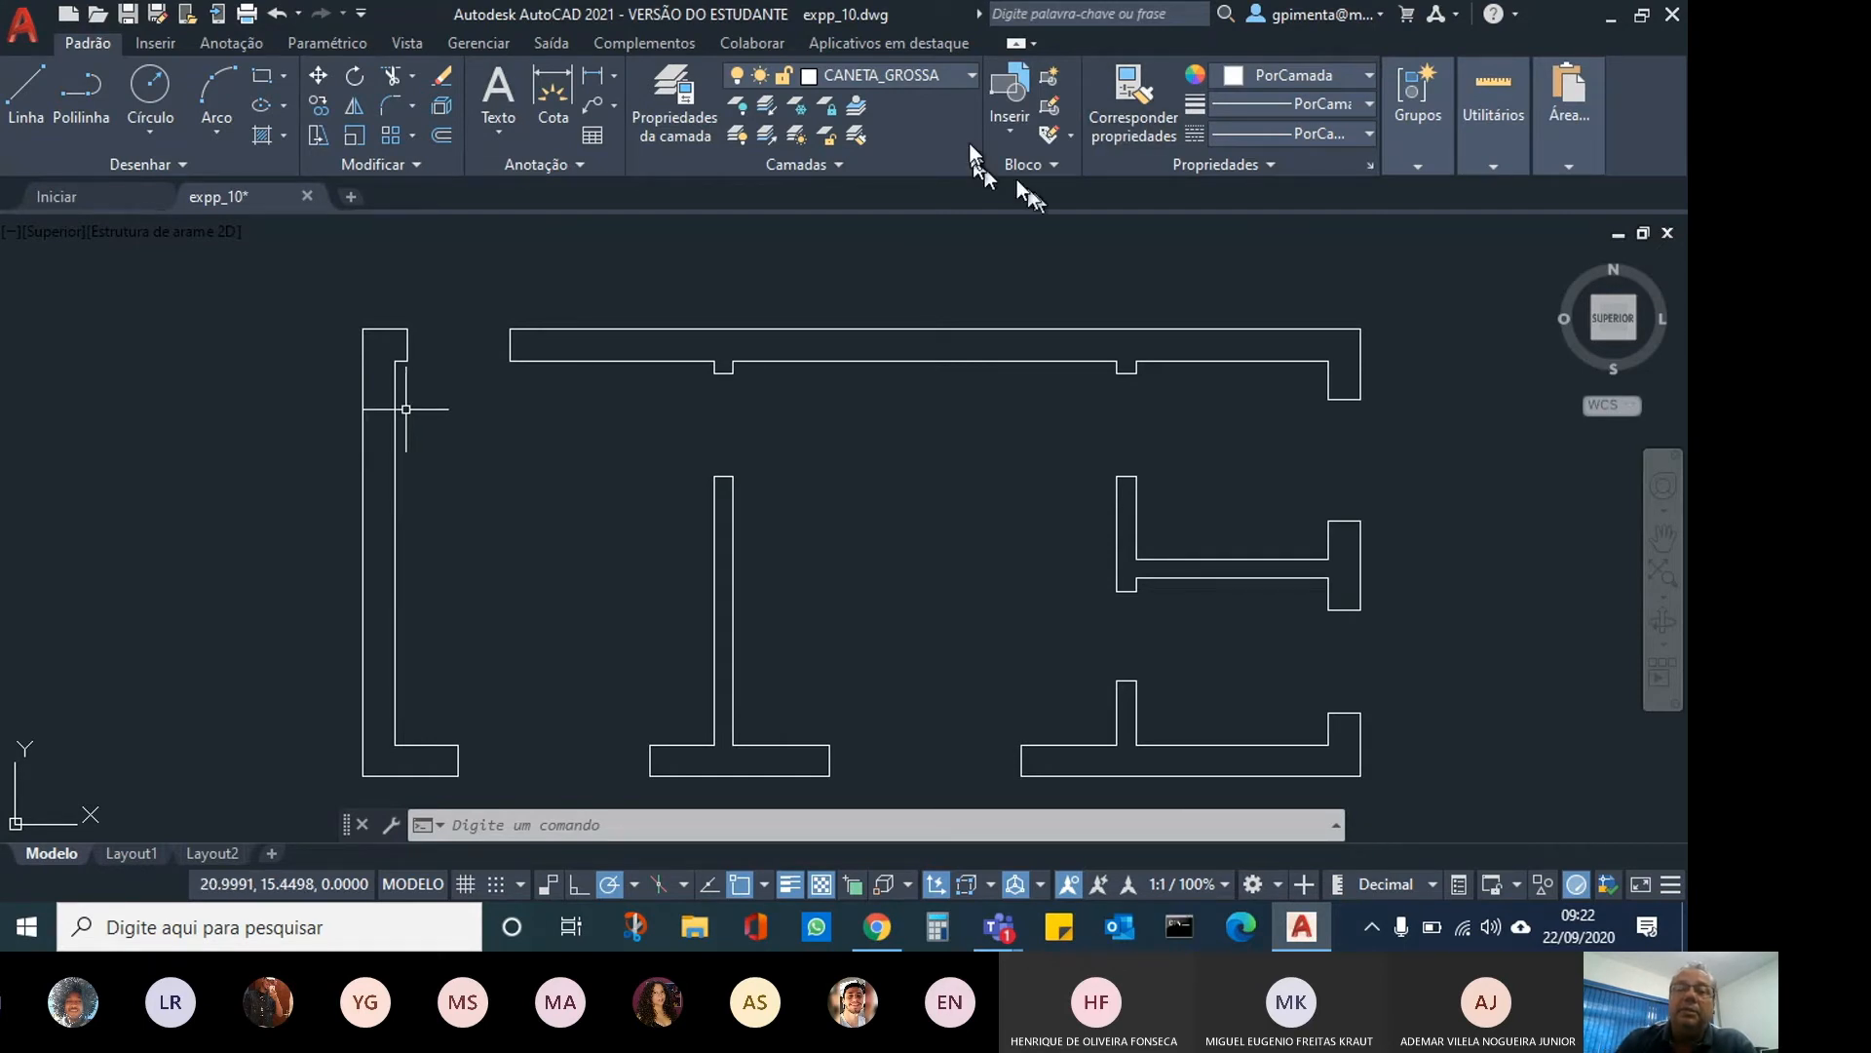
pyautogui.click(957, 84)
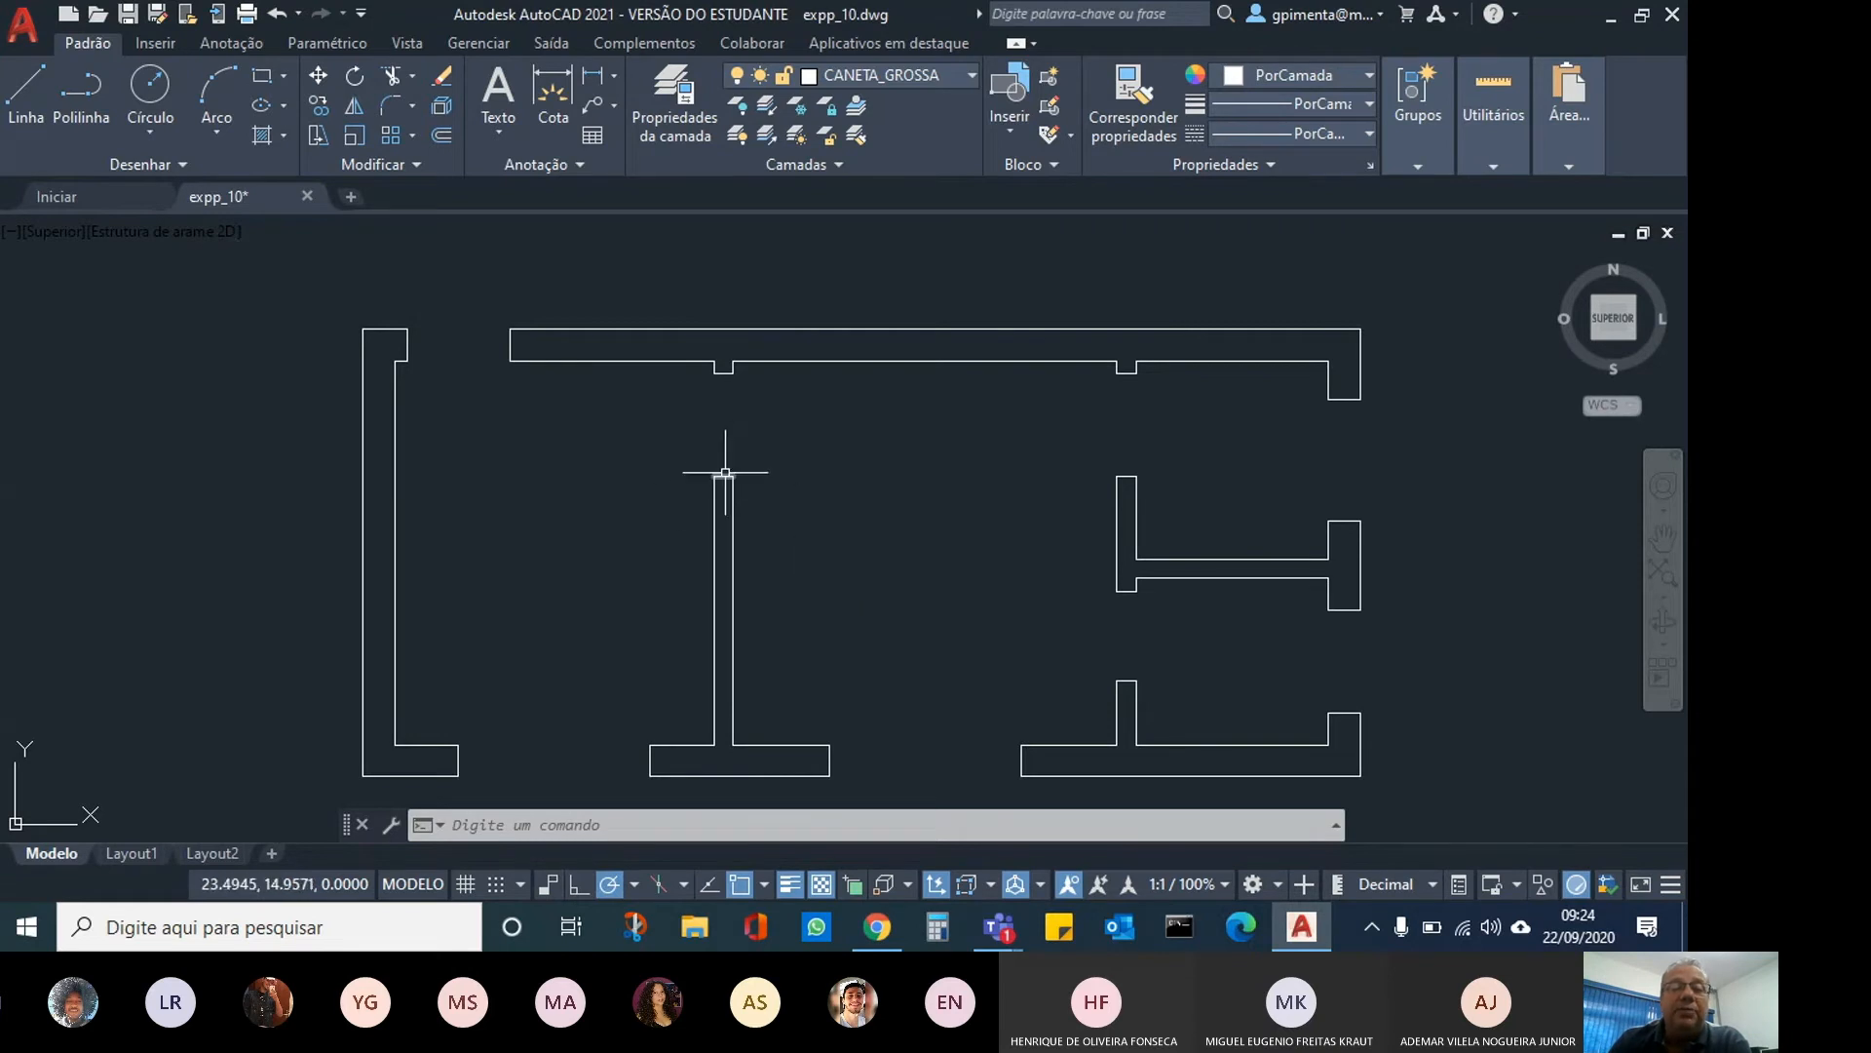
pyautogui.click(939, 80)
pyautogui.click(899, 105)
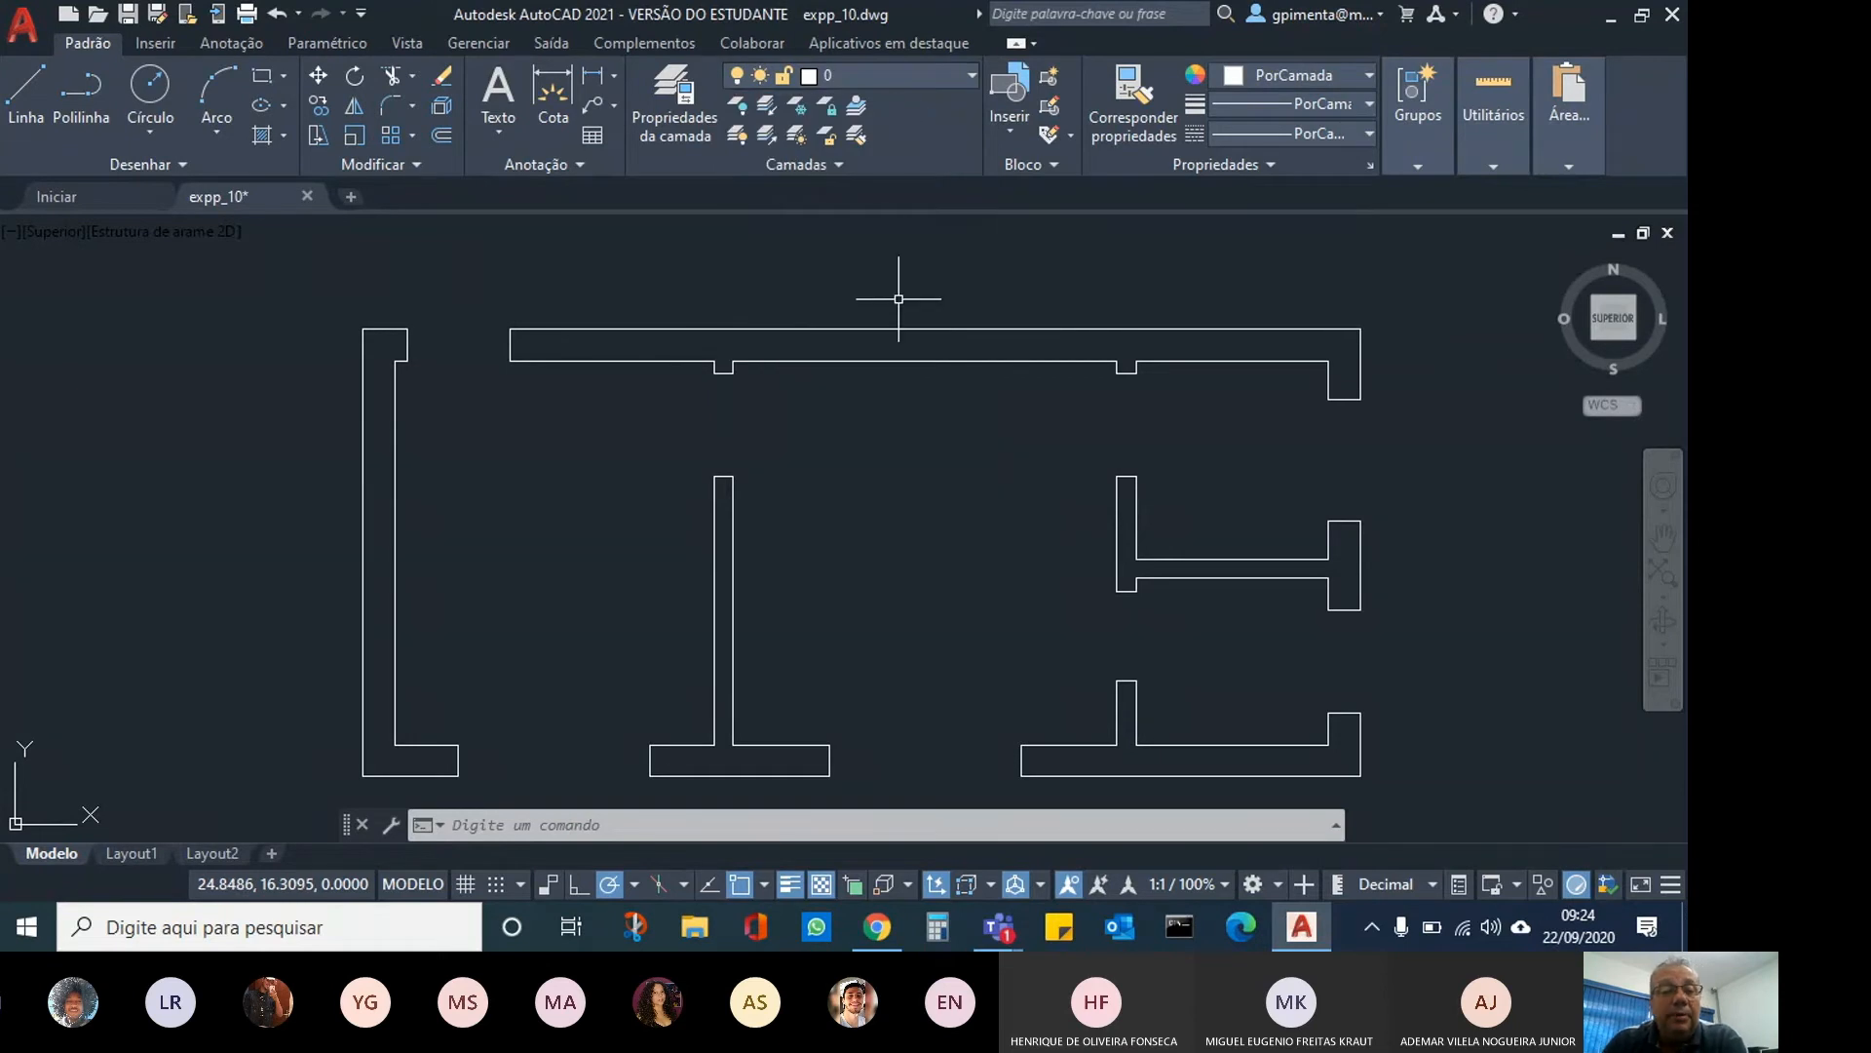
# Check the right door's dimensions on the Teams slide and draw a 0.05 by 1 rectangle in AutoCAD, outside the plan beside the outer left wall.
pyautogui.moveTo(388, 546); pyautogui.dragTo(651, 563, button='middle')
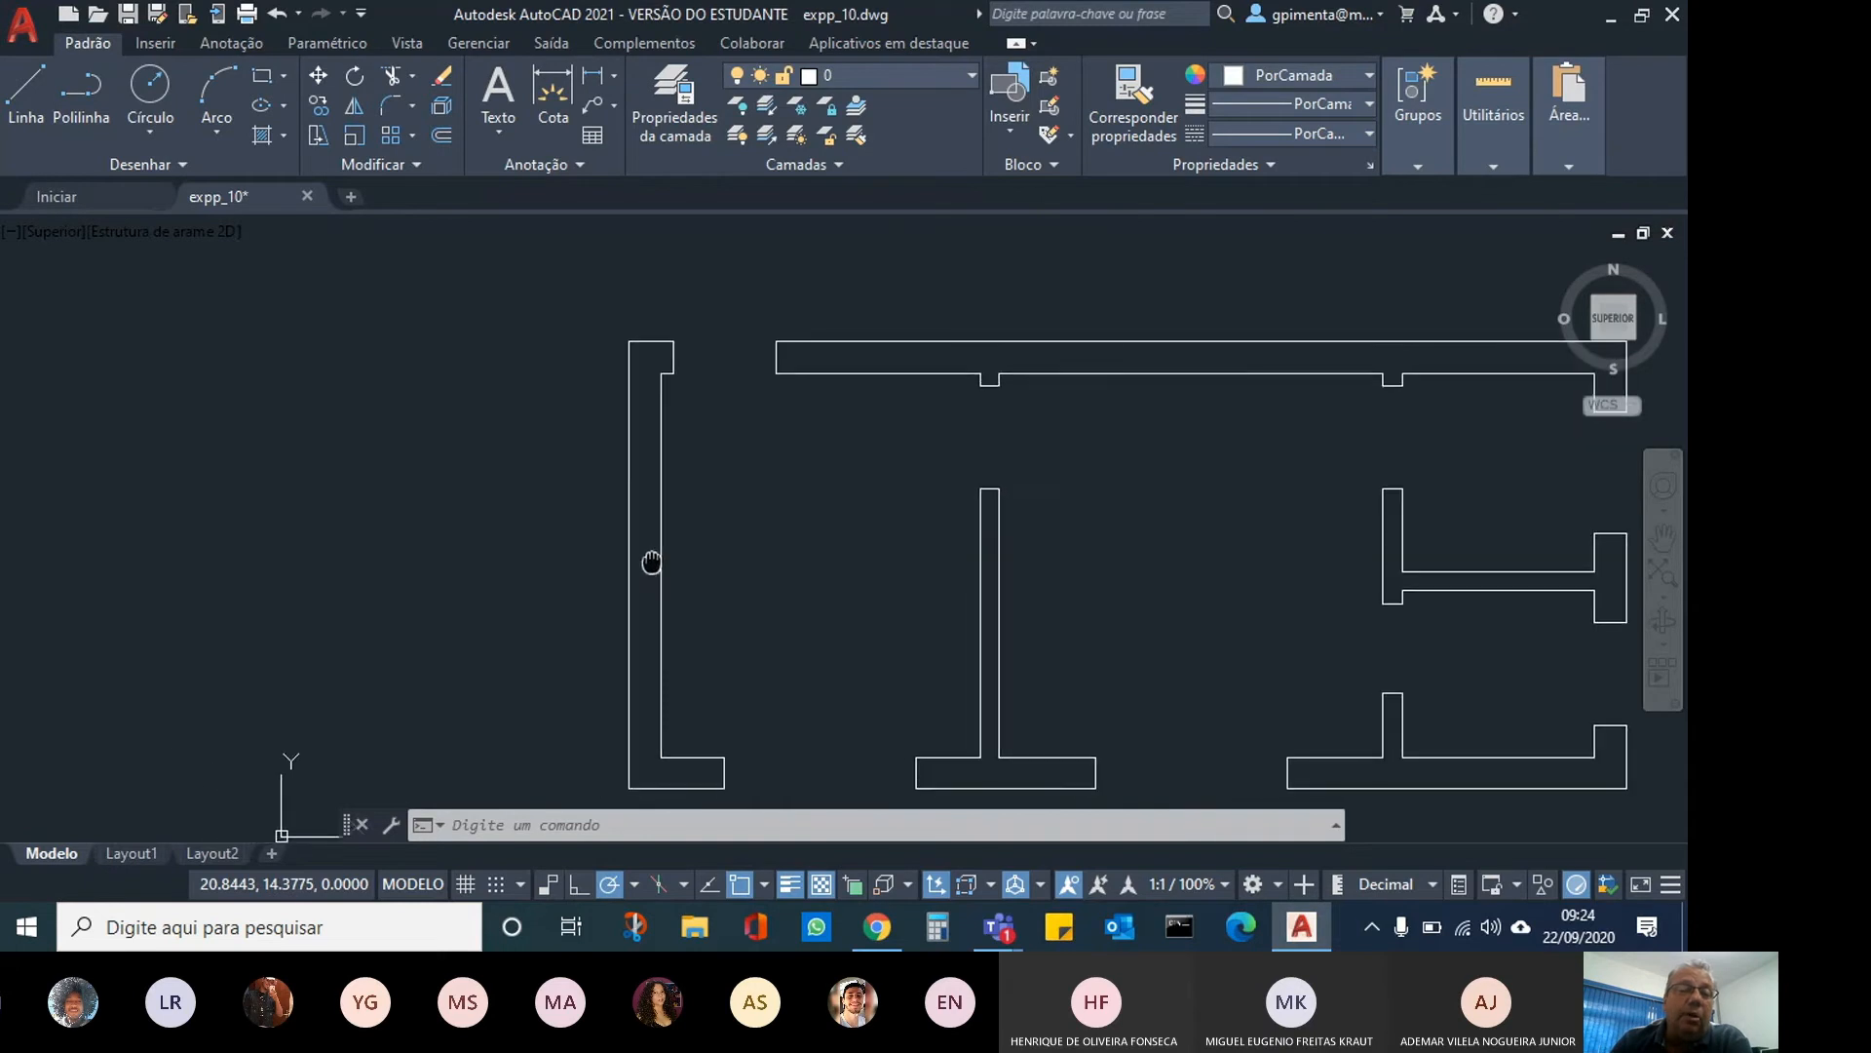
pyautogui.scroll(2, 399, 409)
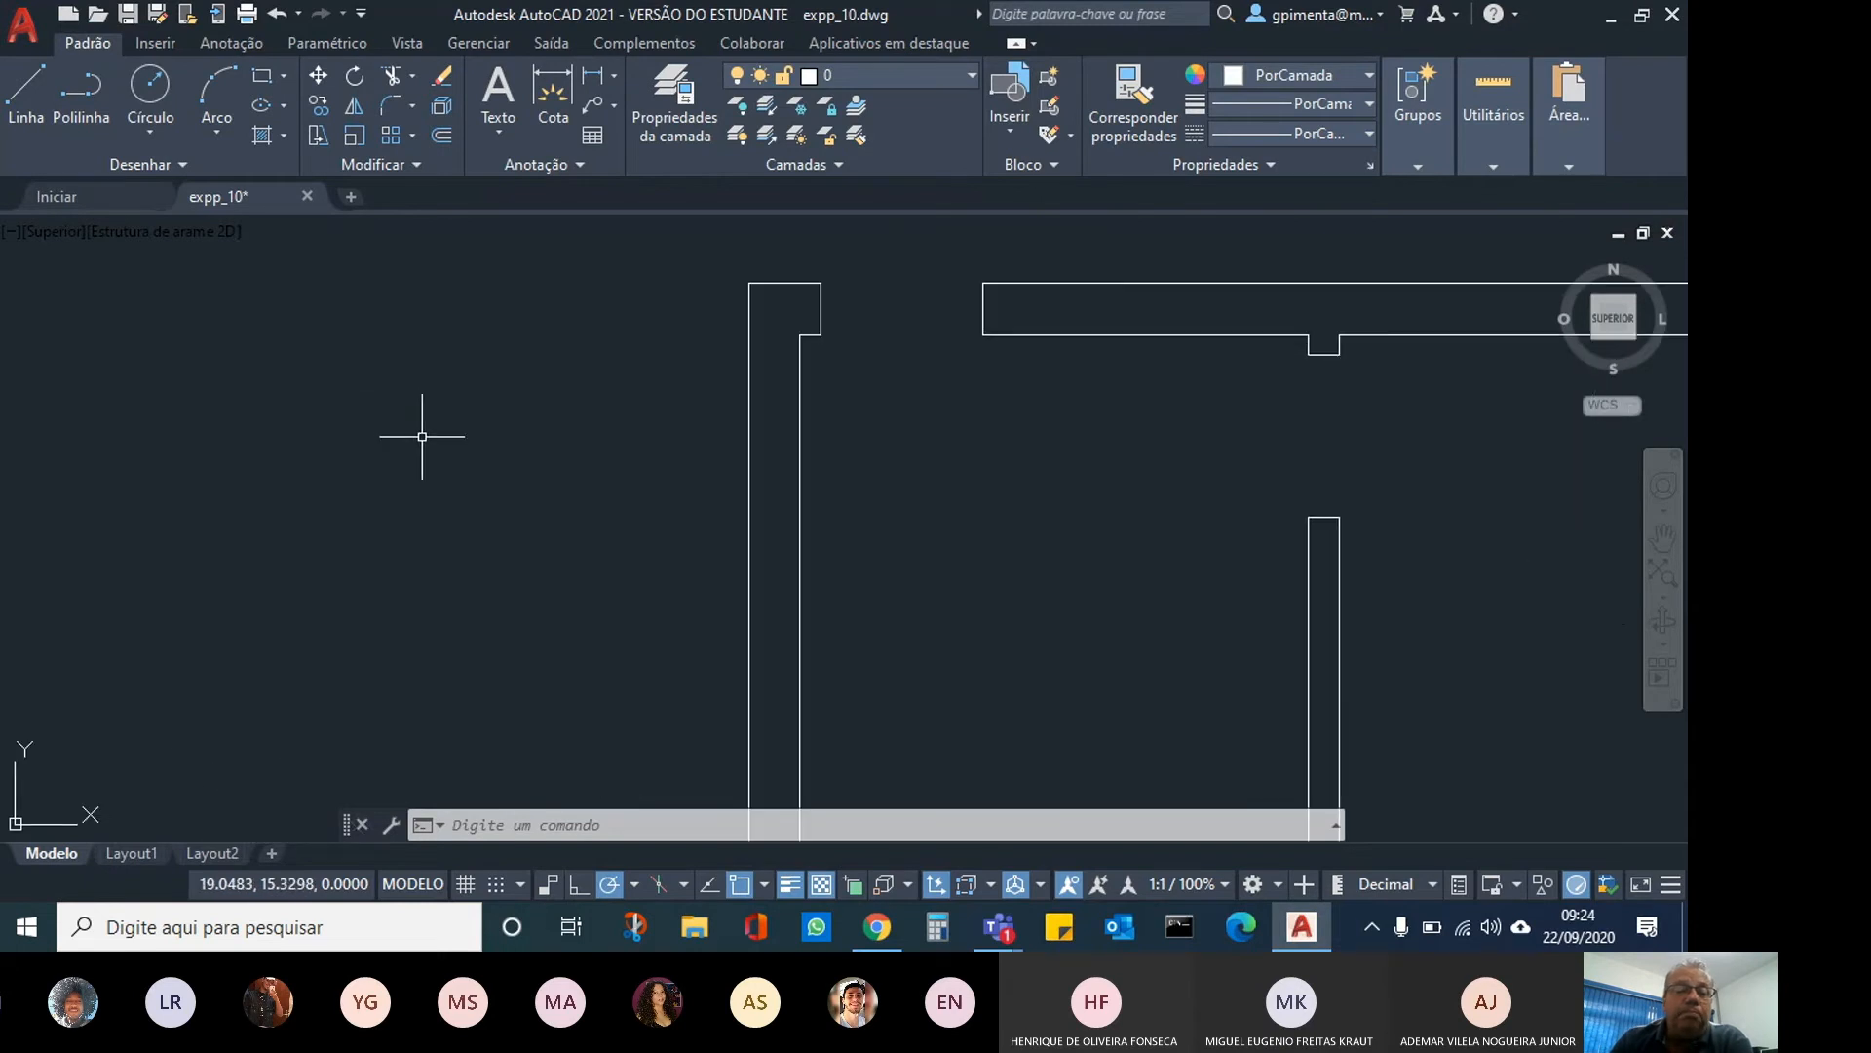
pyautogui.moveTo(439, 422); pyautogui.dragTo(464, 497, button='middle')
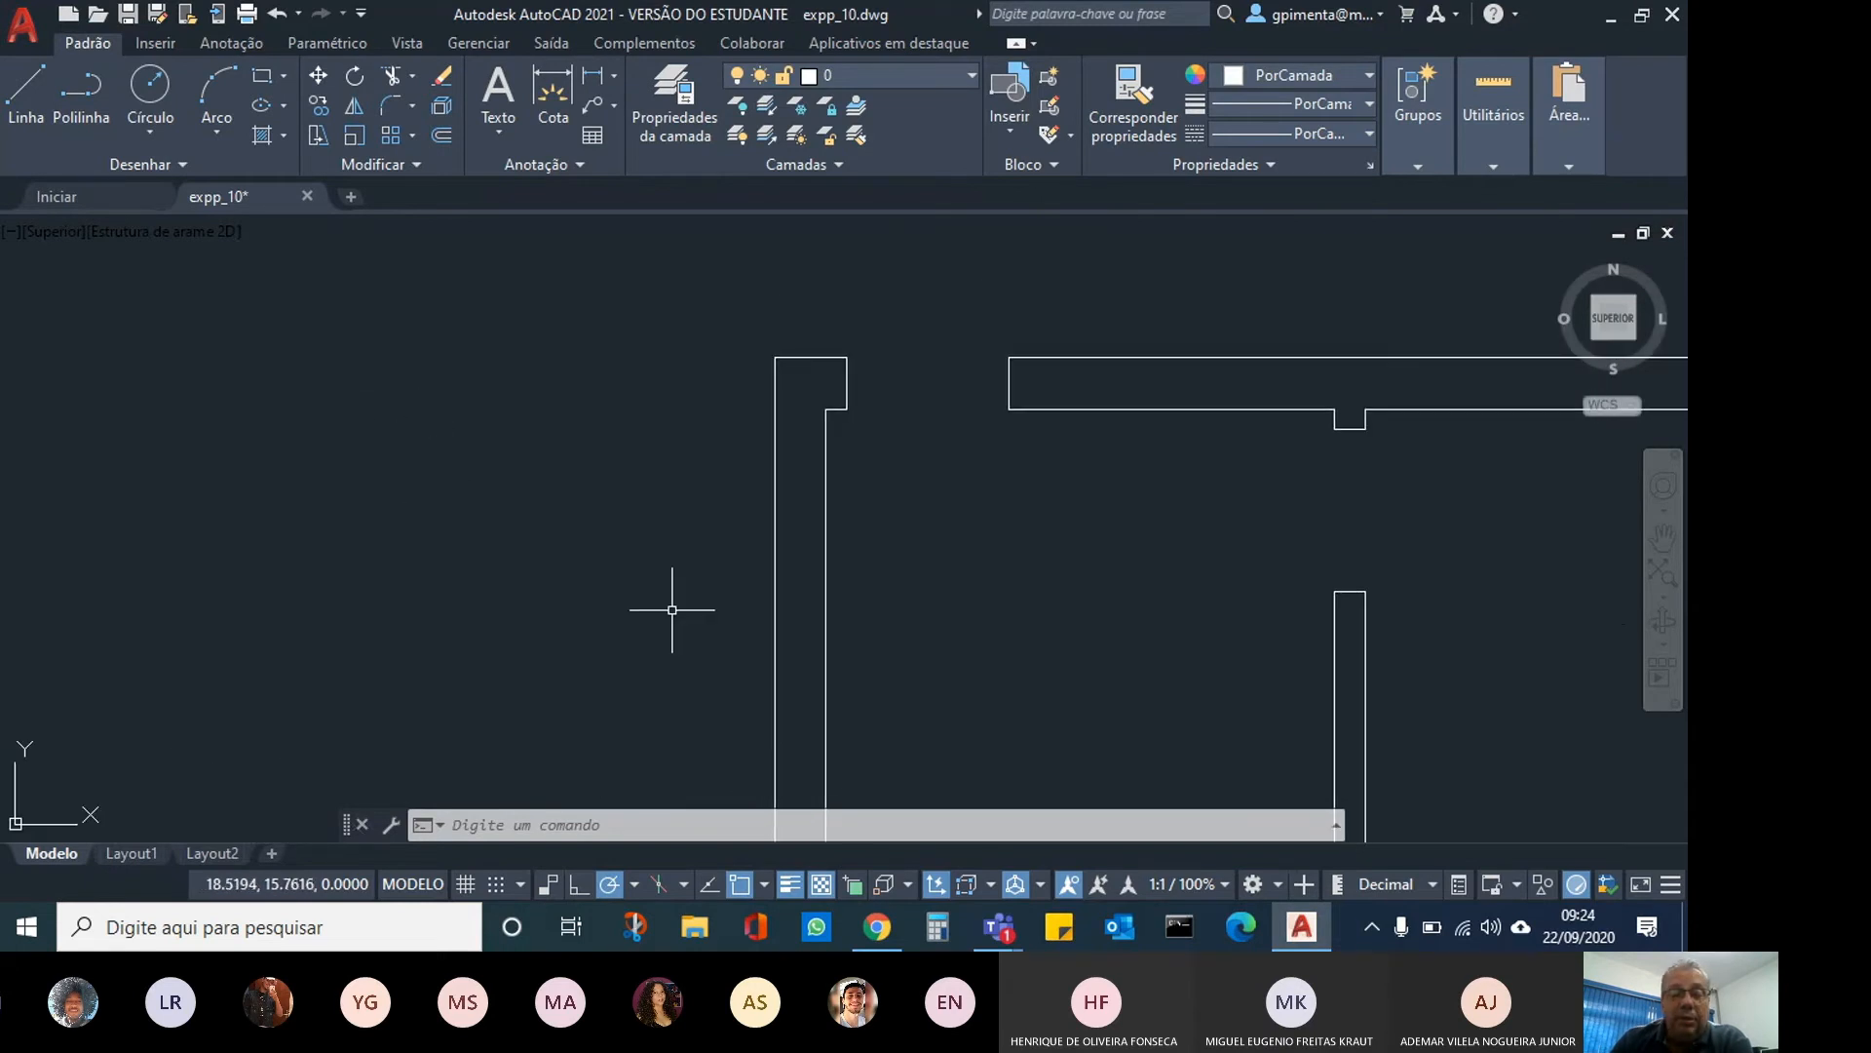
pyautogui.moveTo(1019, 938)
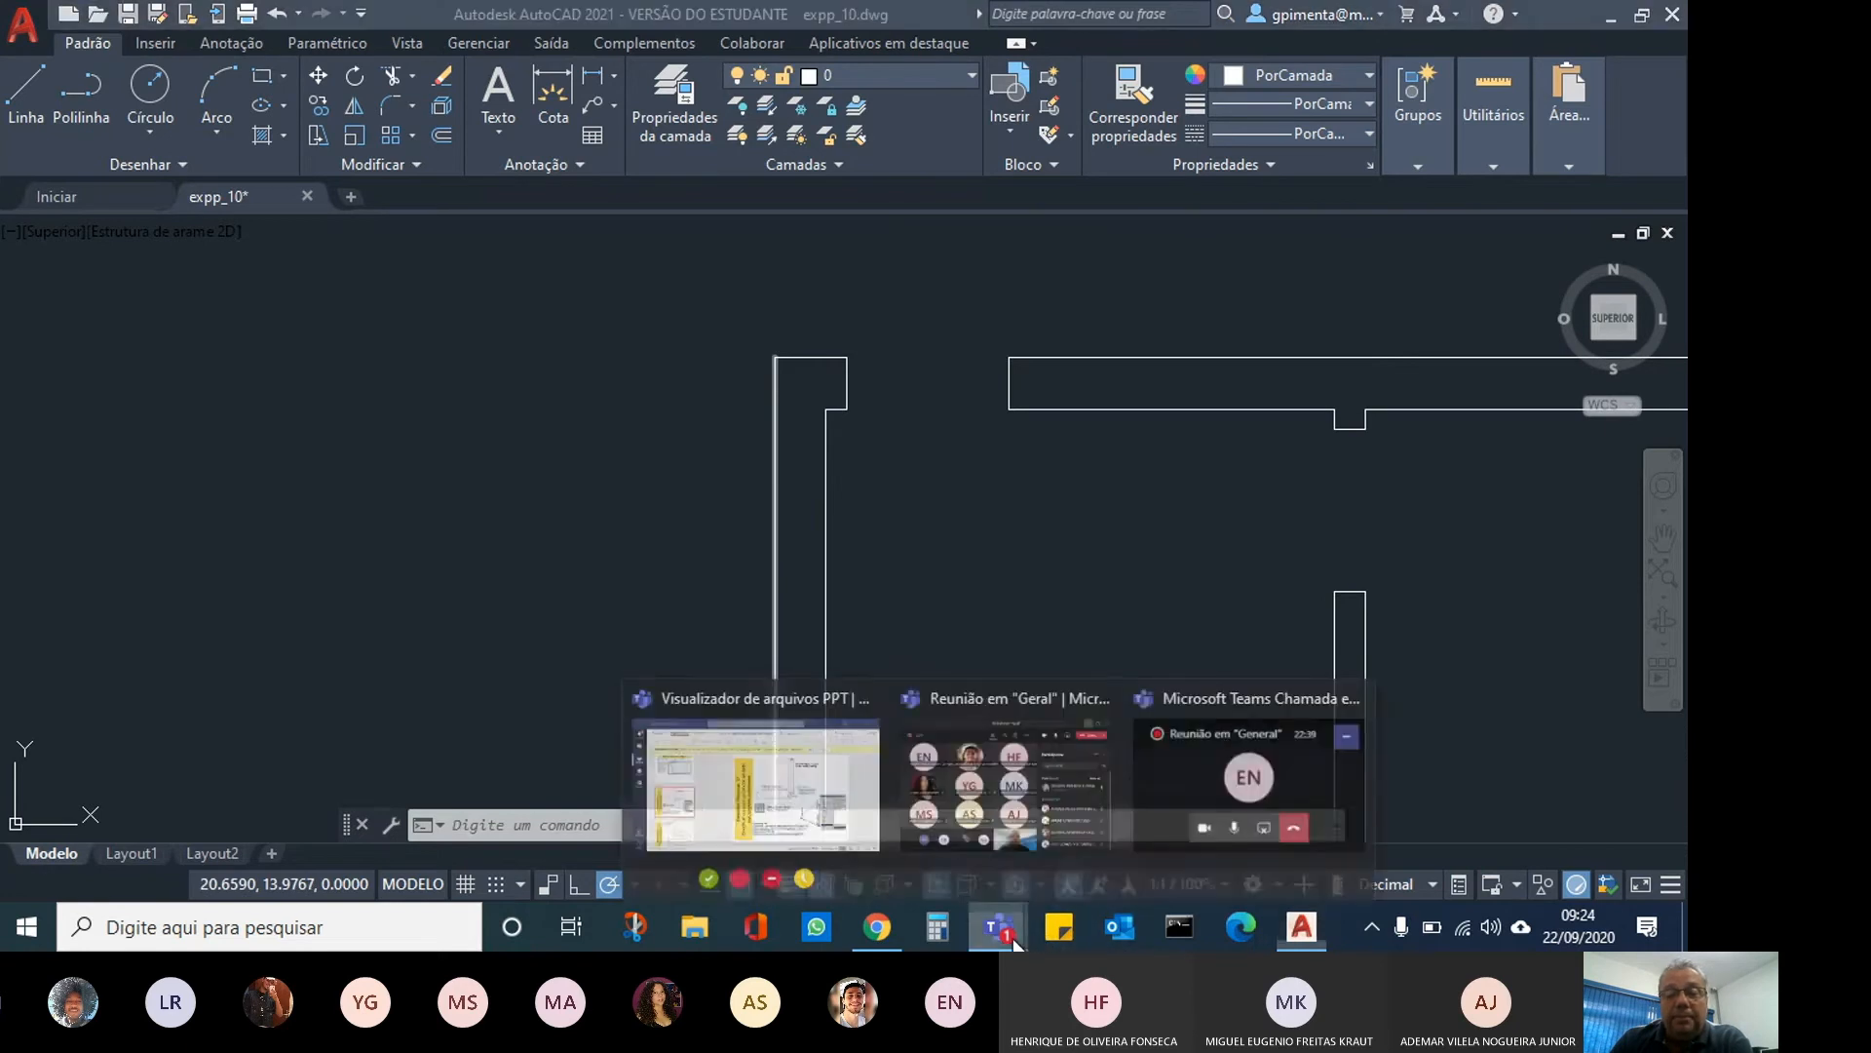
pyautogui.click(787, 809)
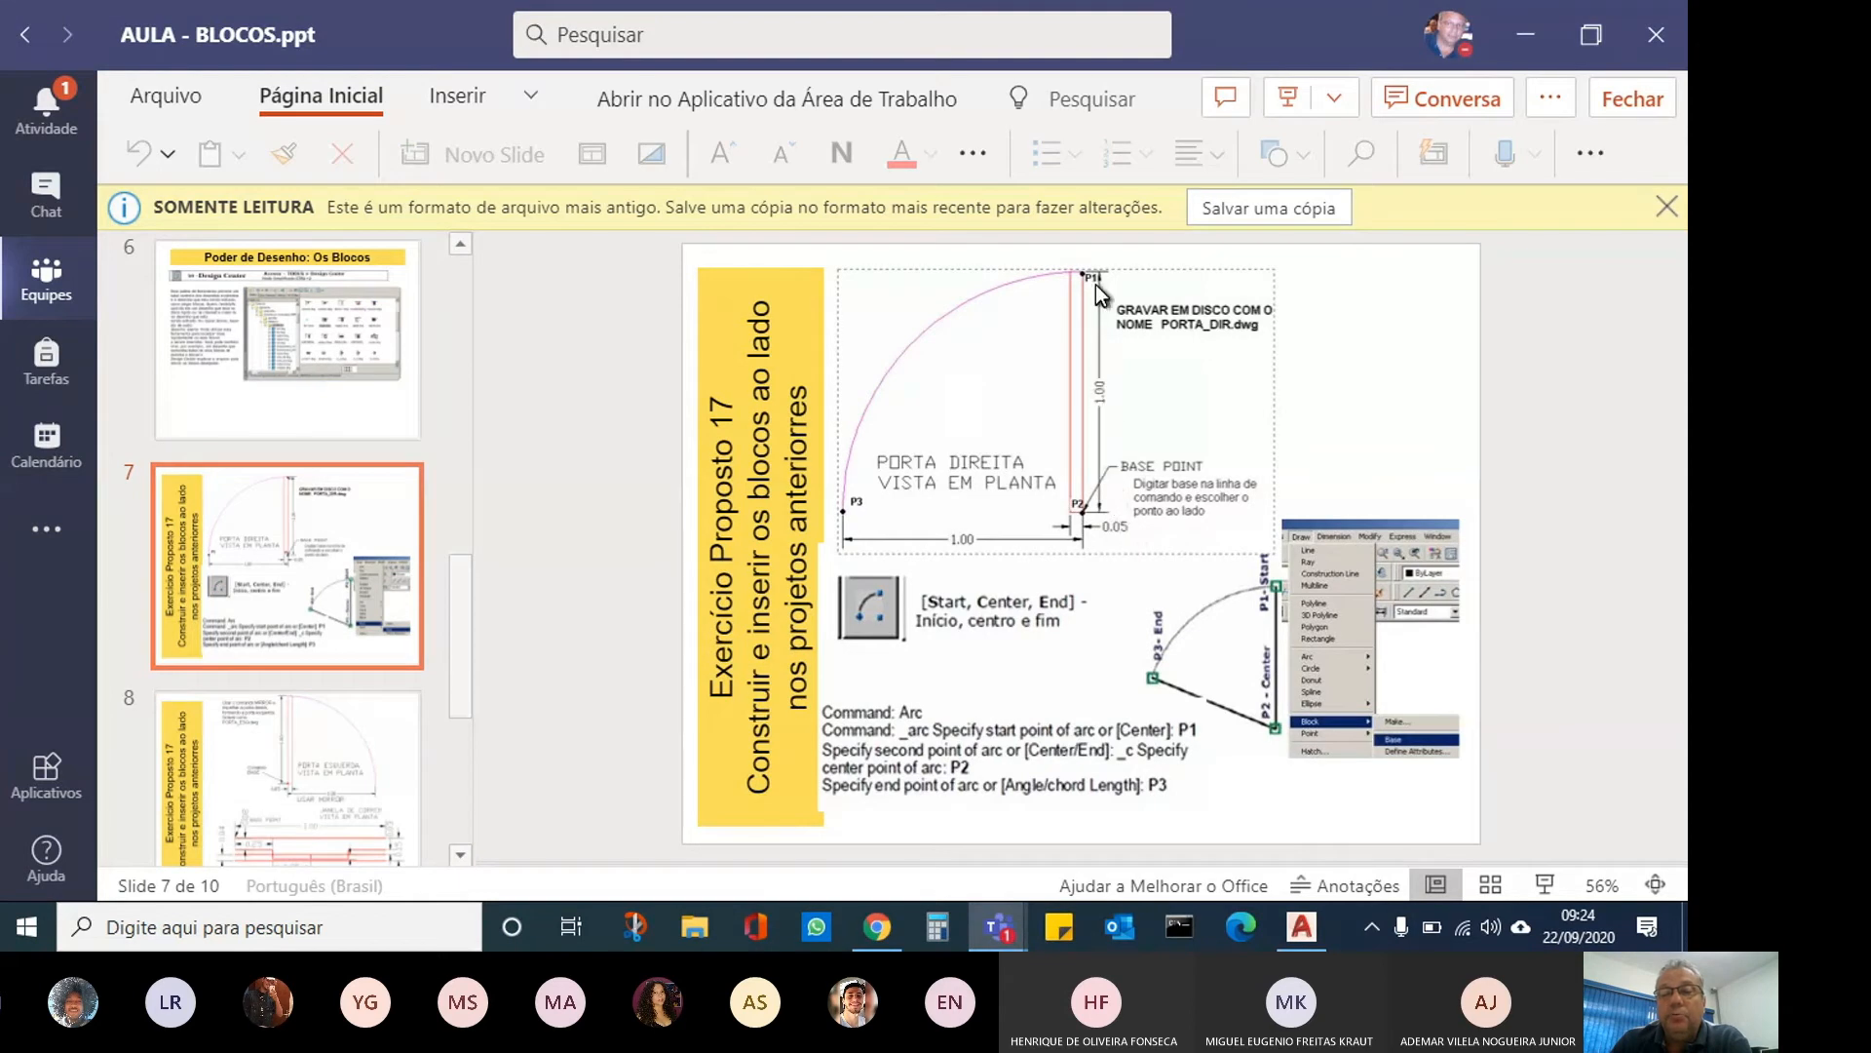
pyautogui.click(1301, 926)
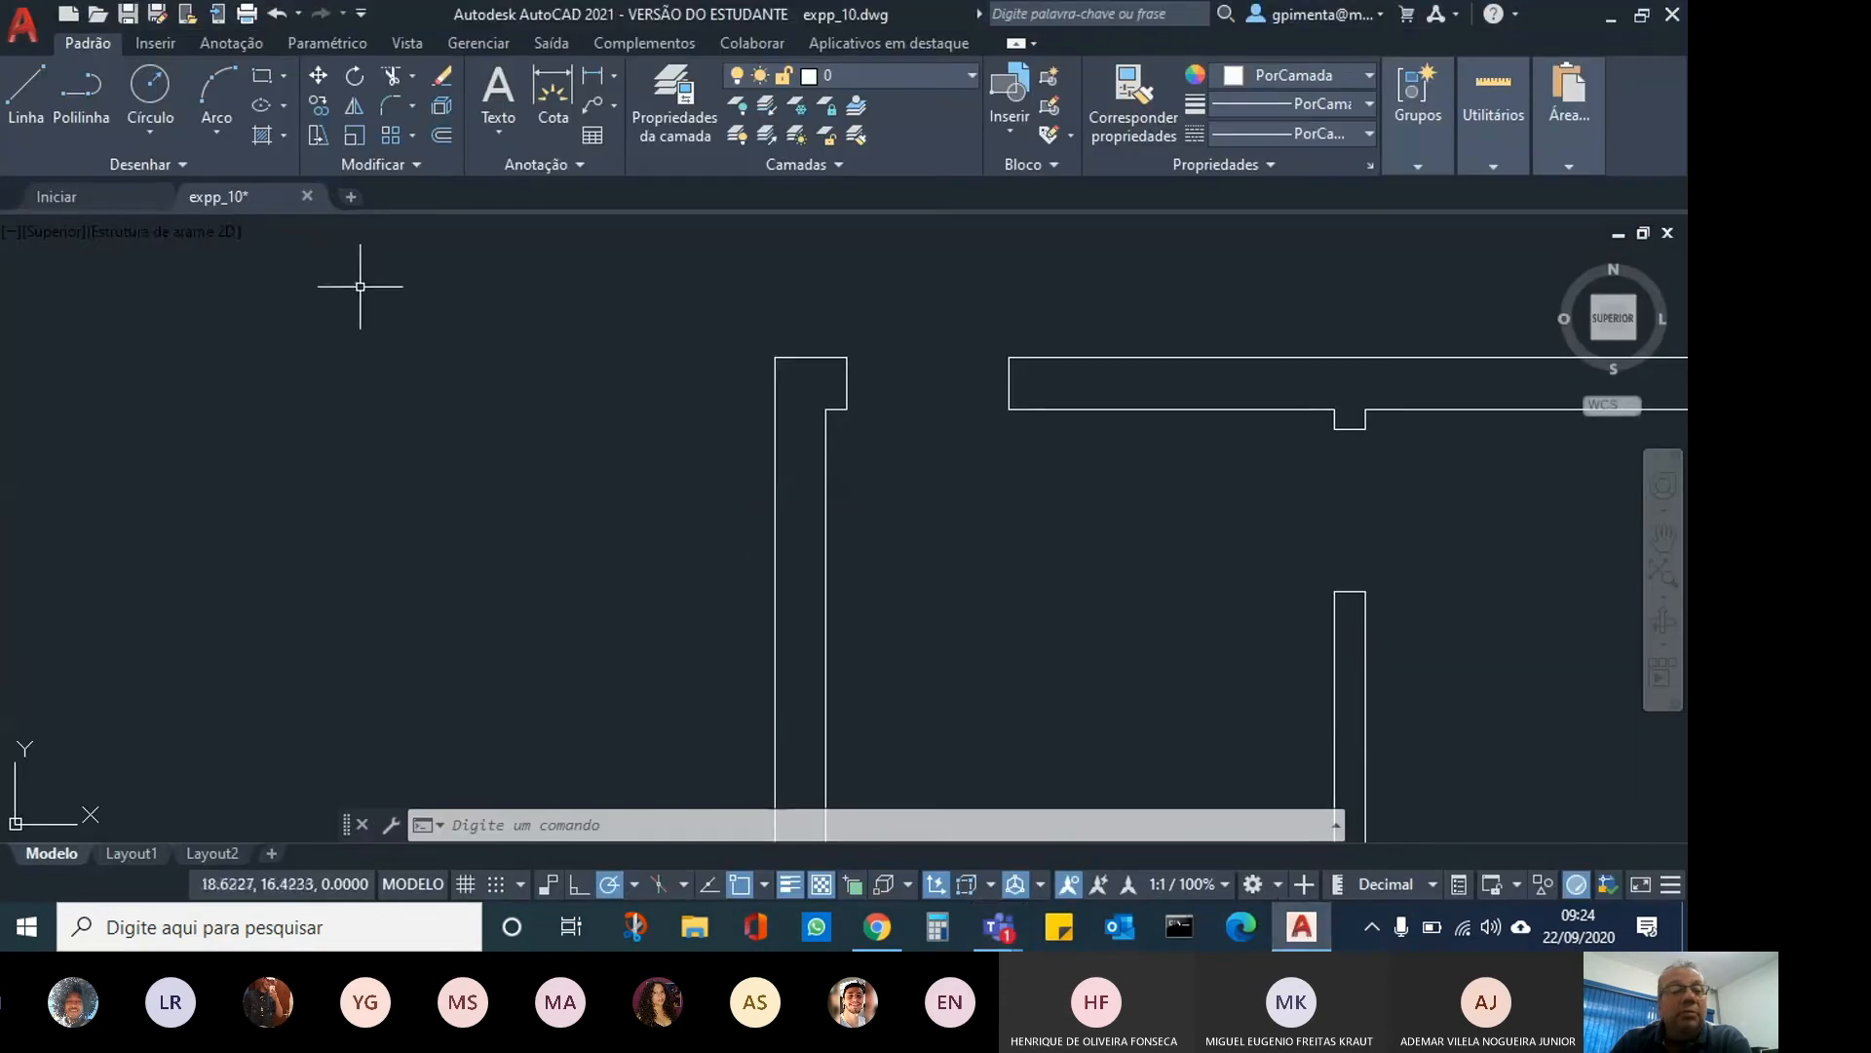
pyautogui.click(263, 78)
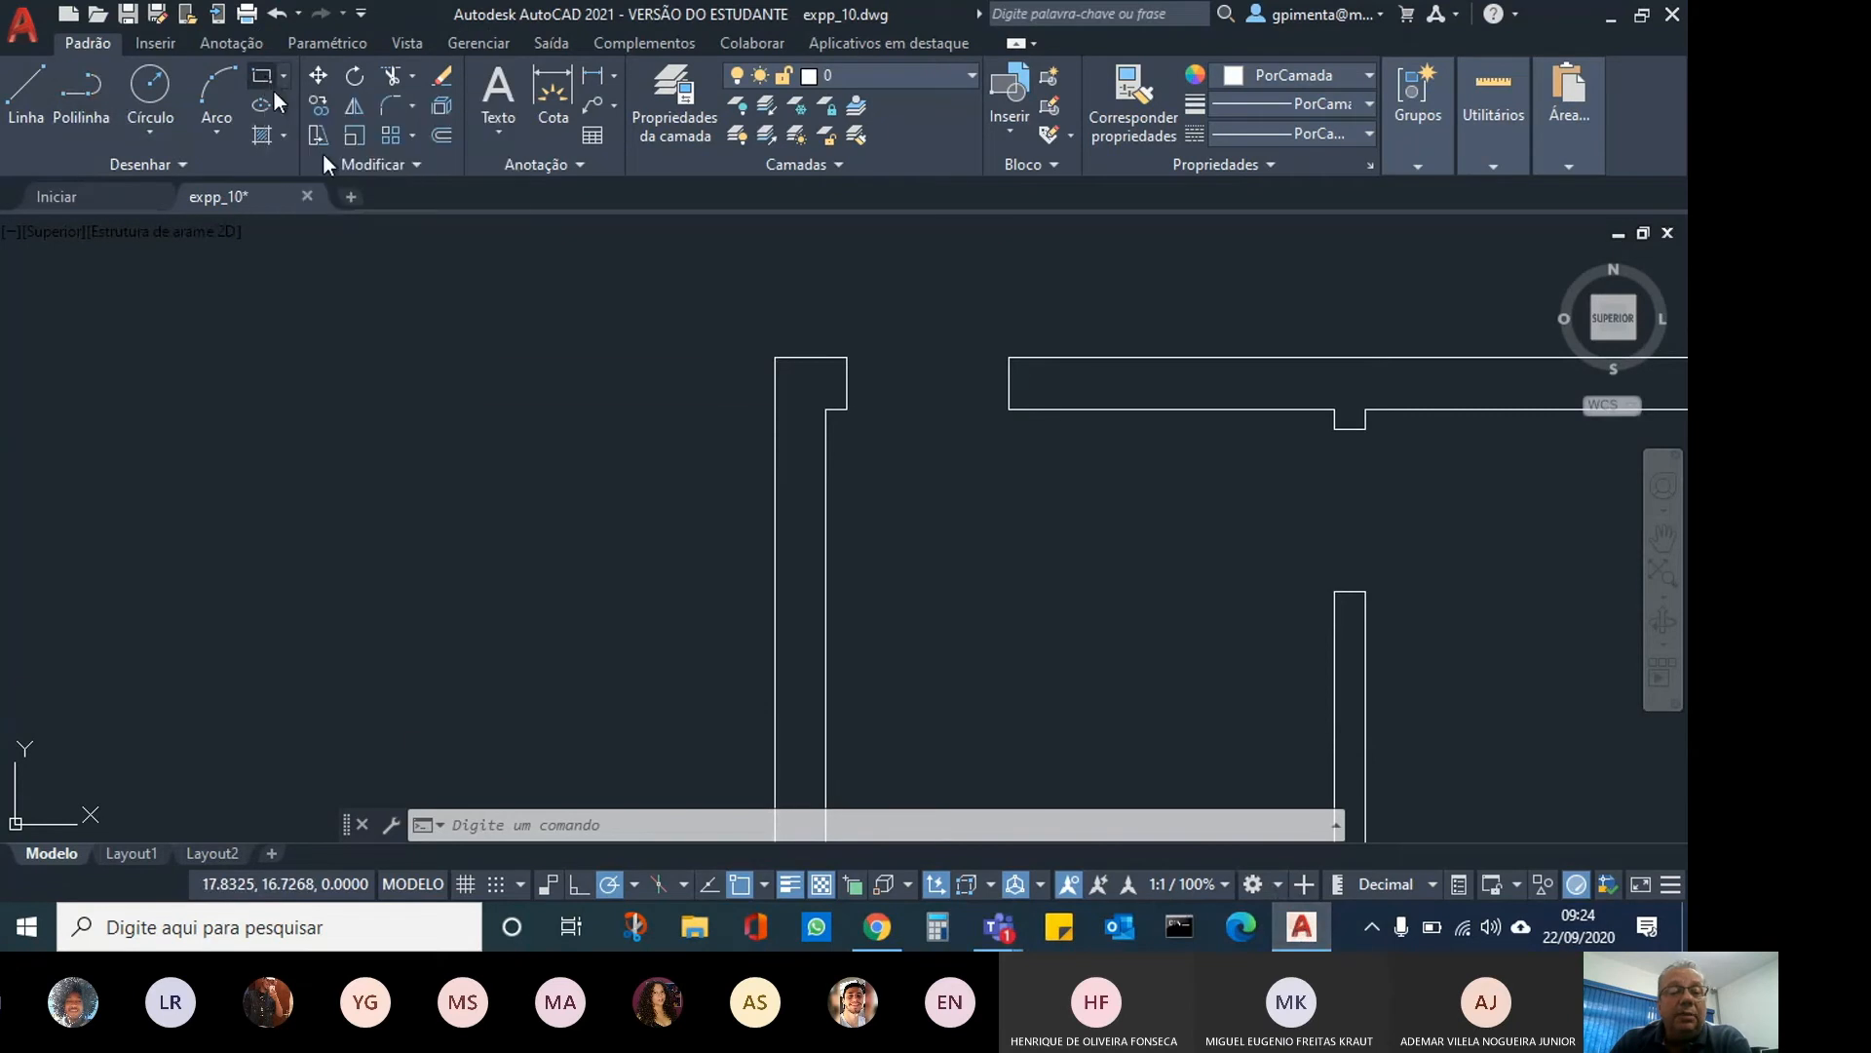
pyautogui.click(538, 636)
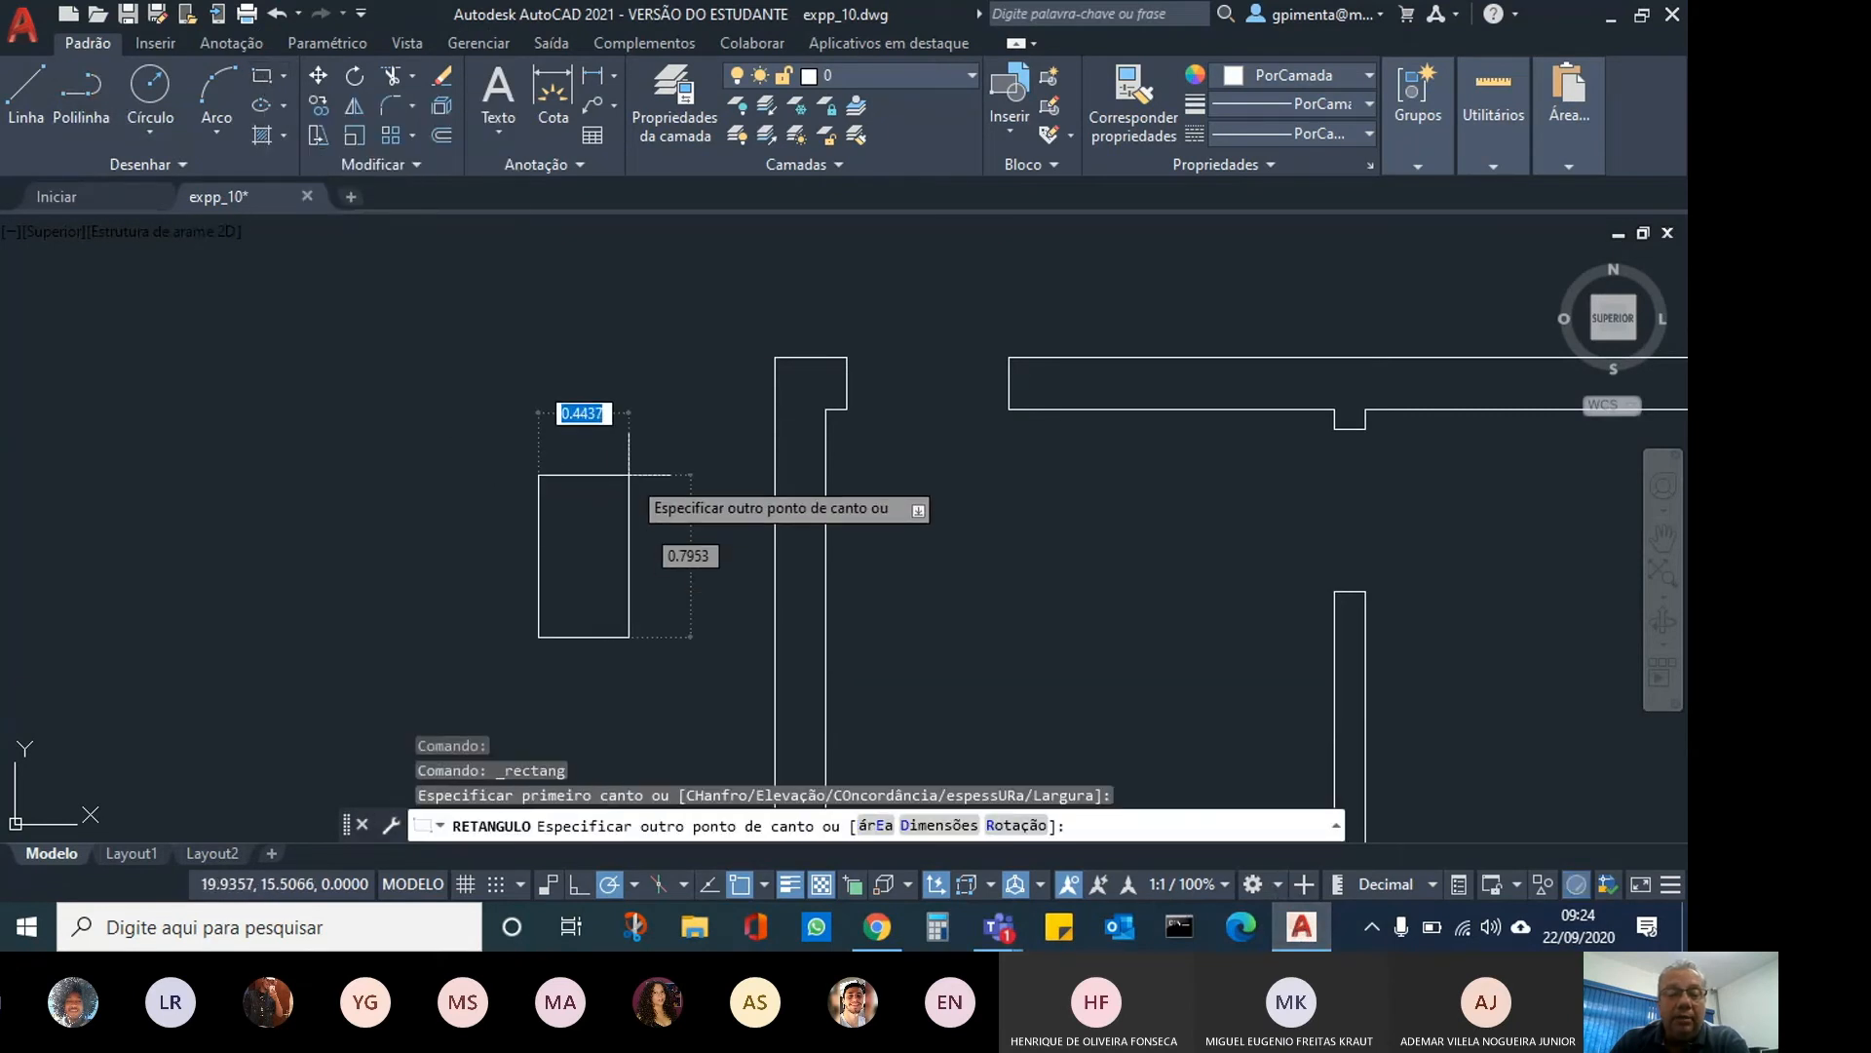
pyautogui.write('@')
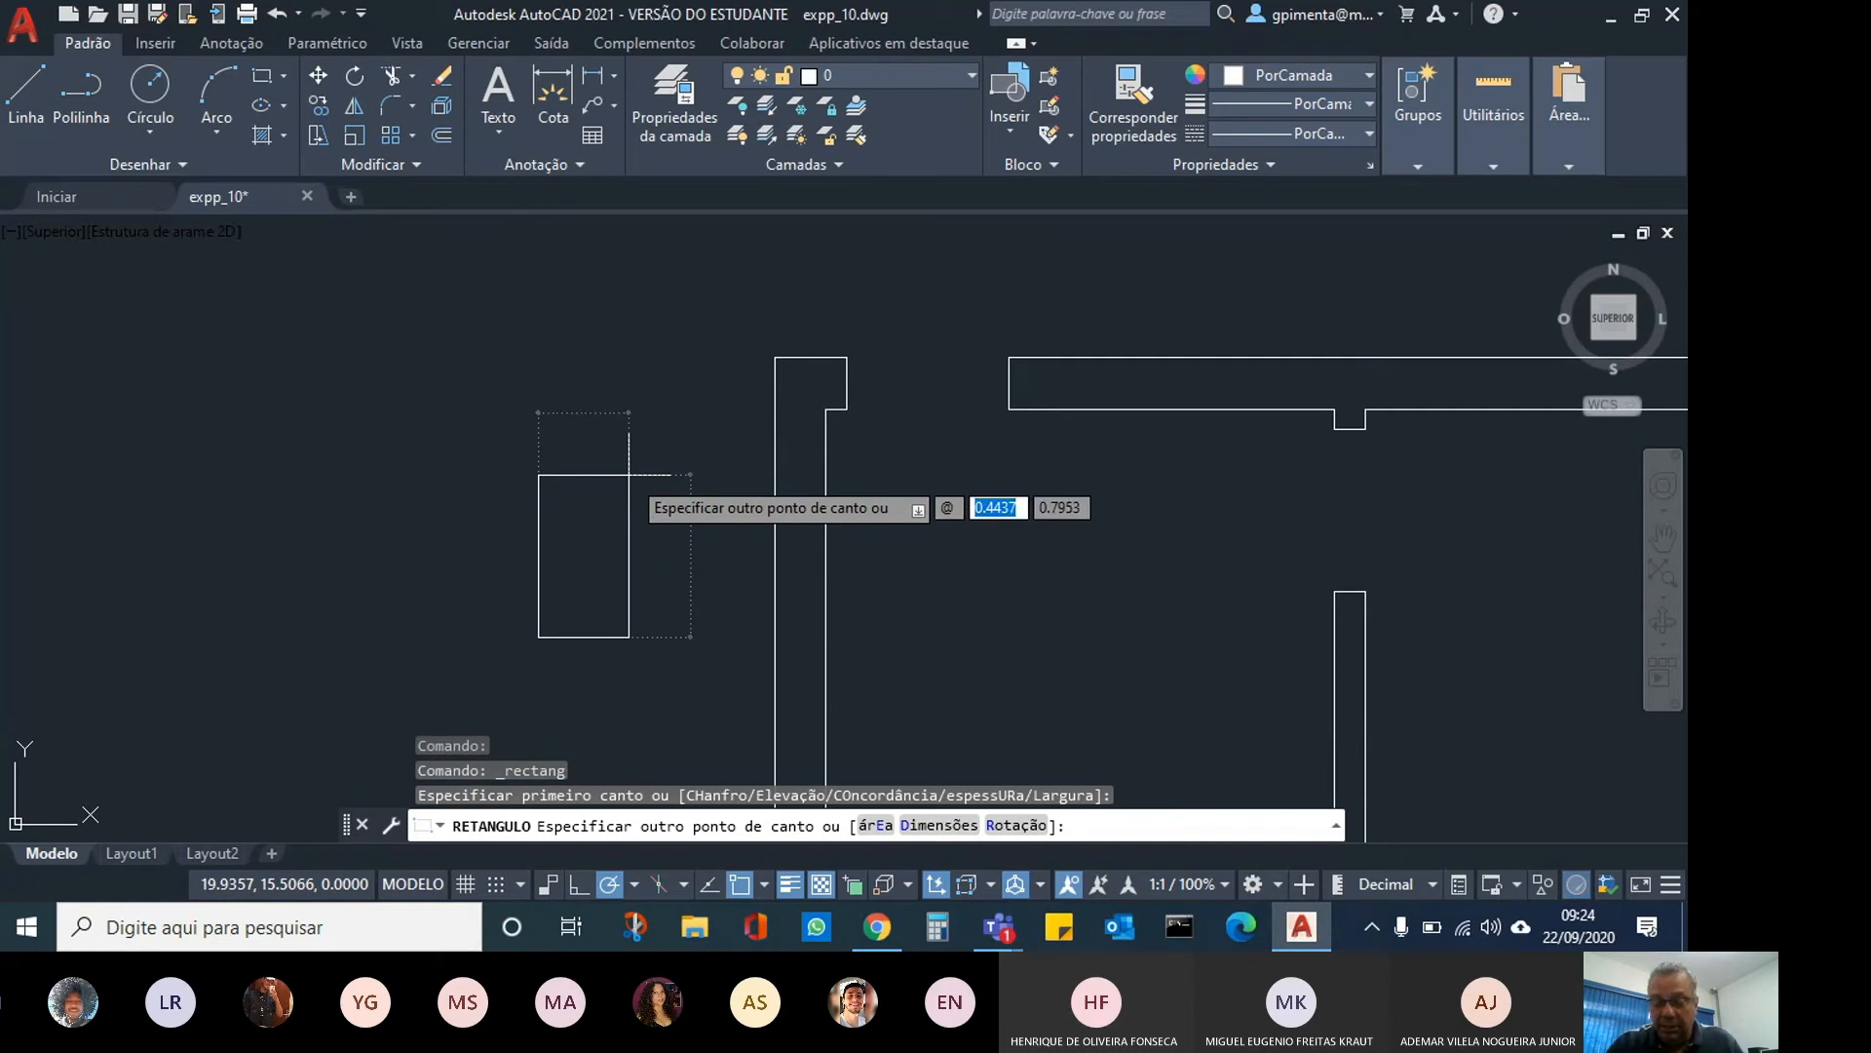
pyautogui.write('0.')
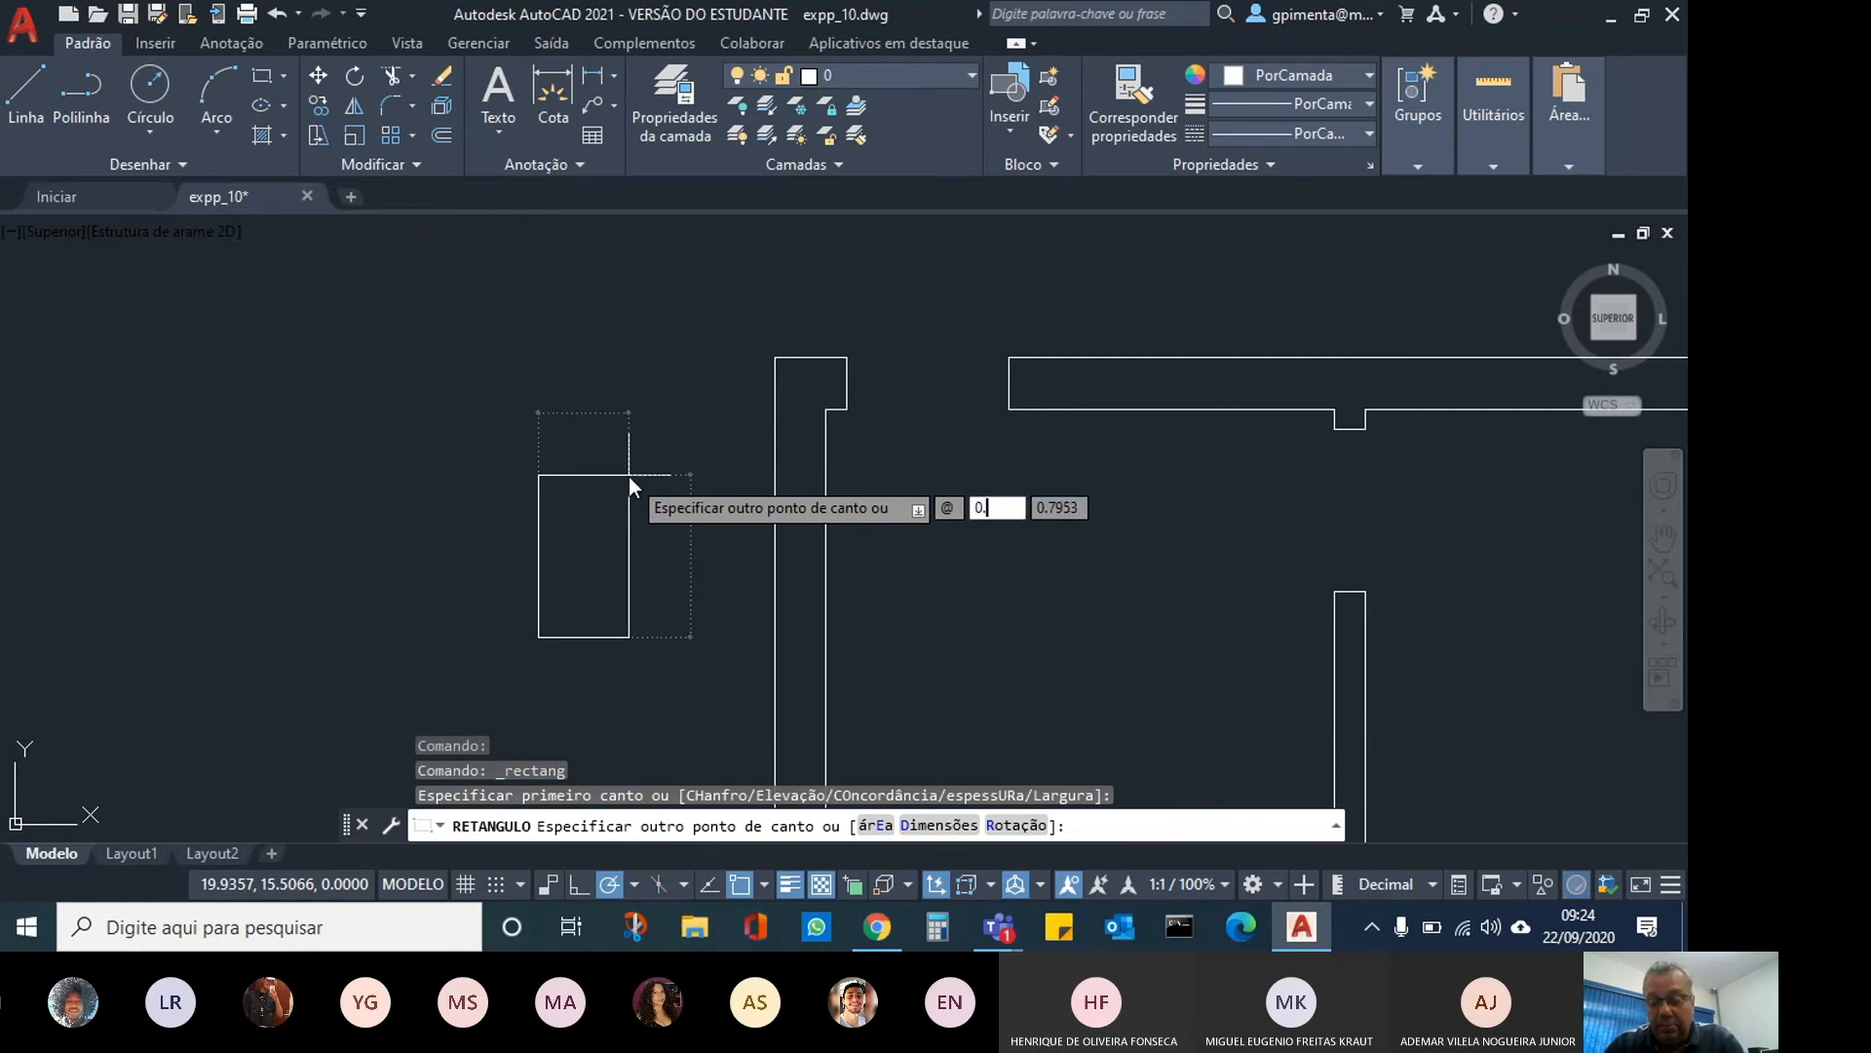
pyautogui.write('05')
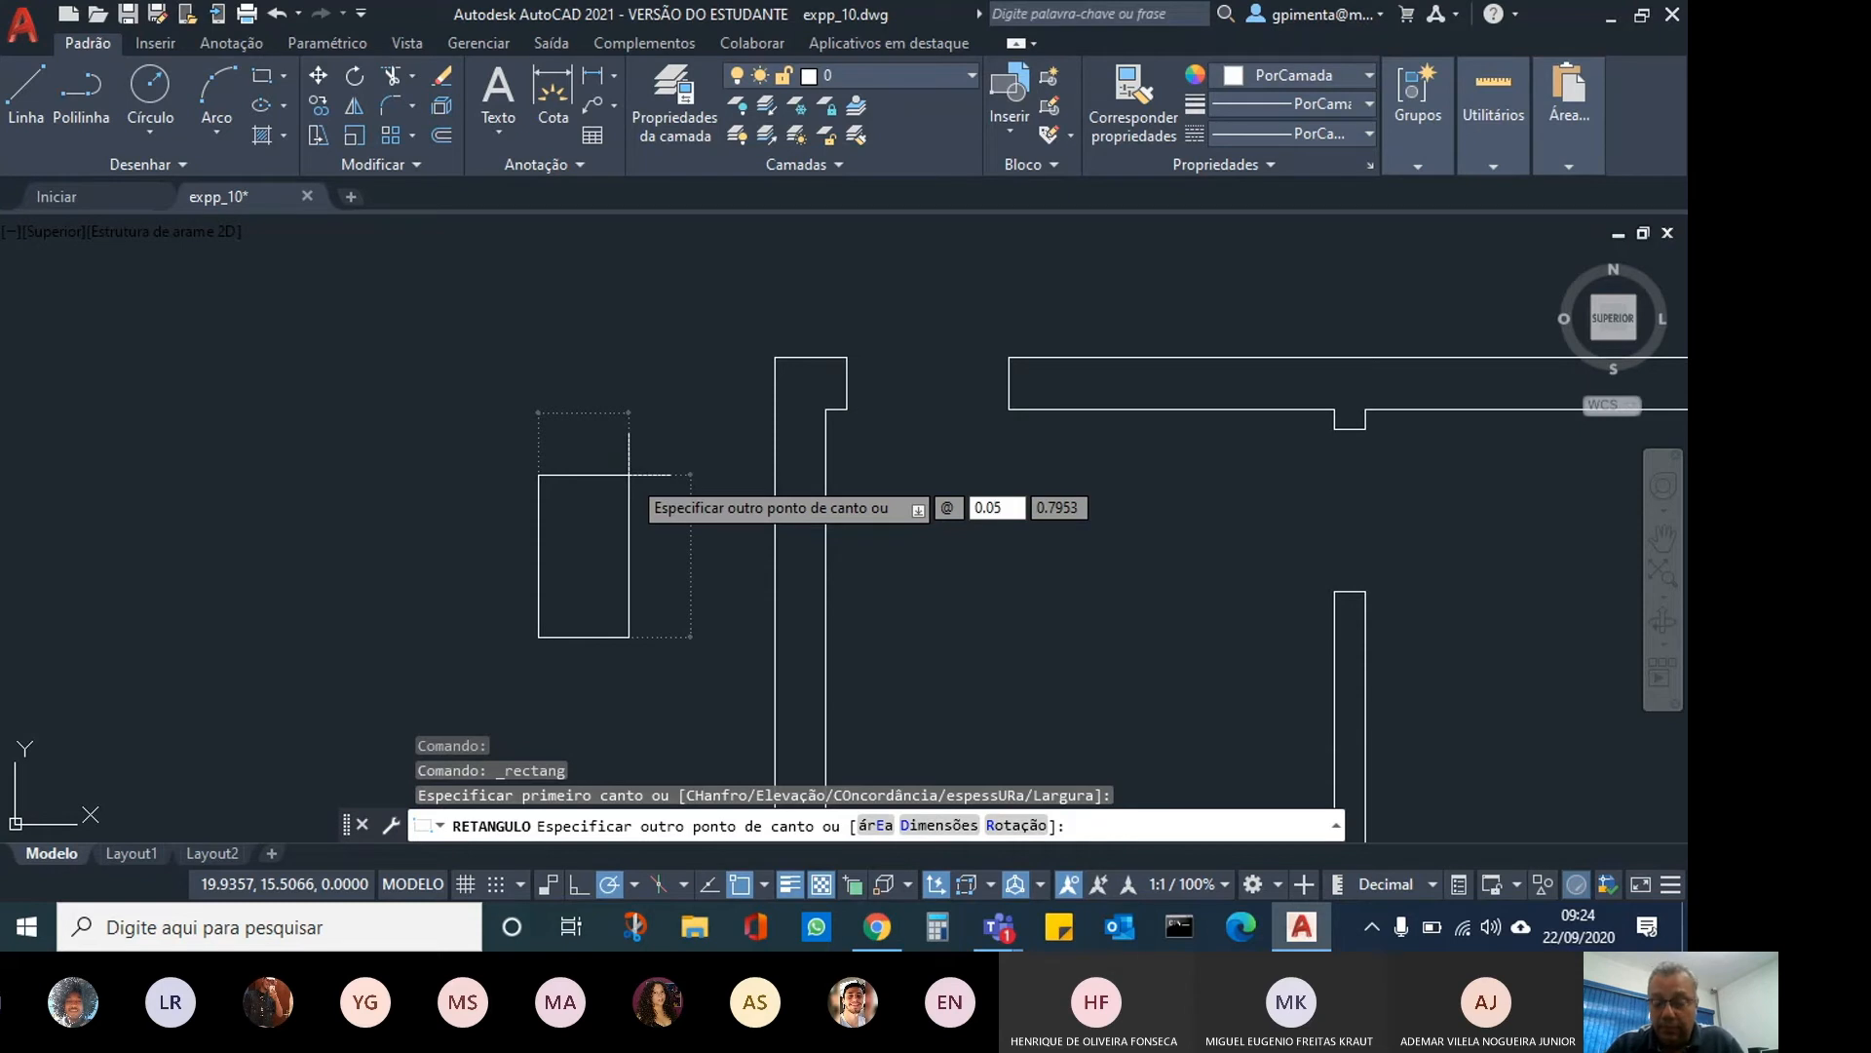
pyautogui.write('1')
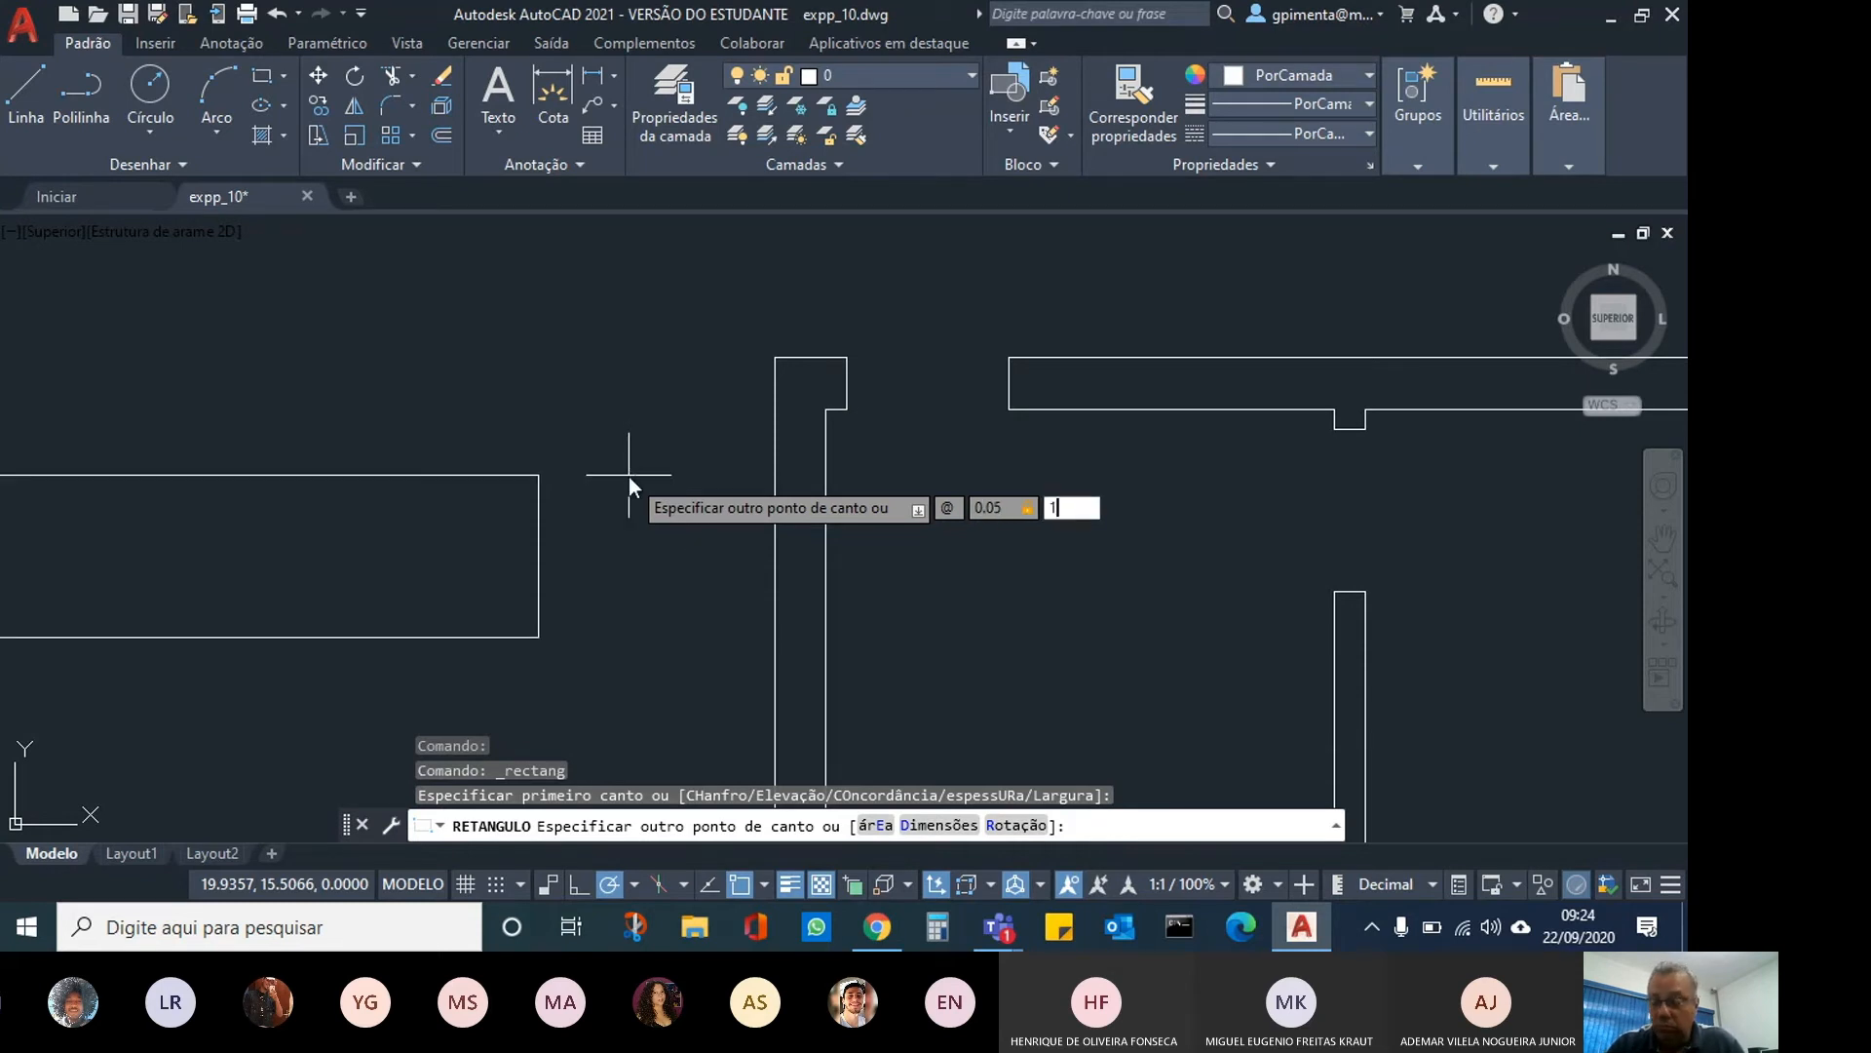
pyautogui.press('Return')
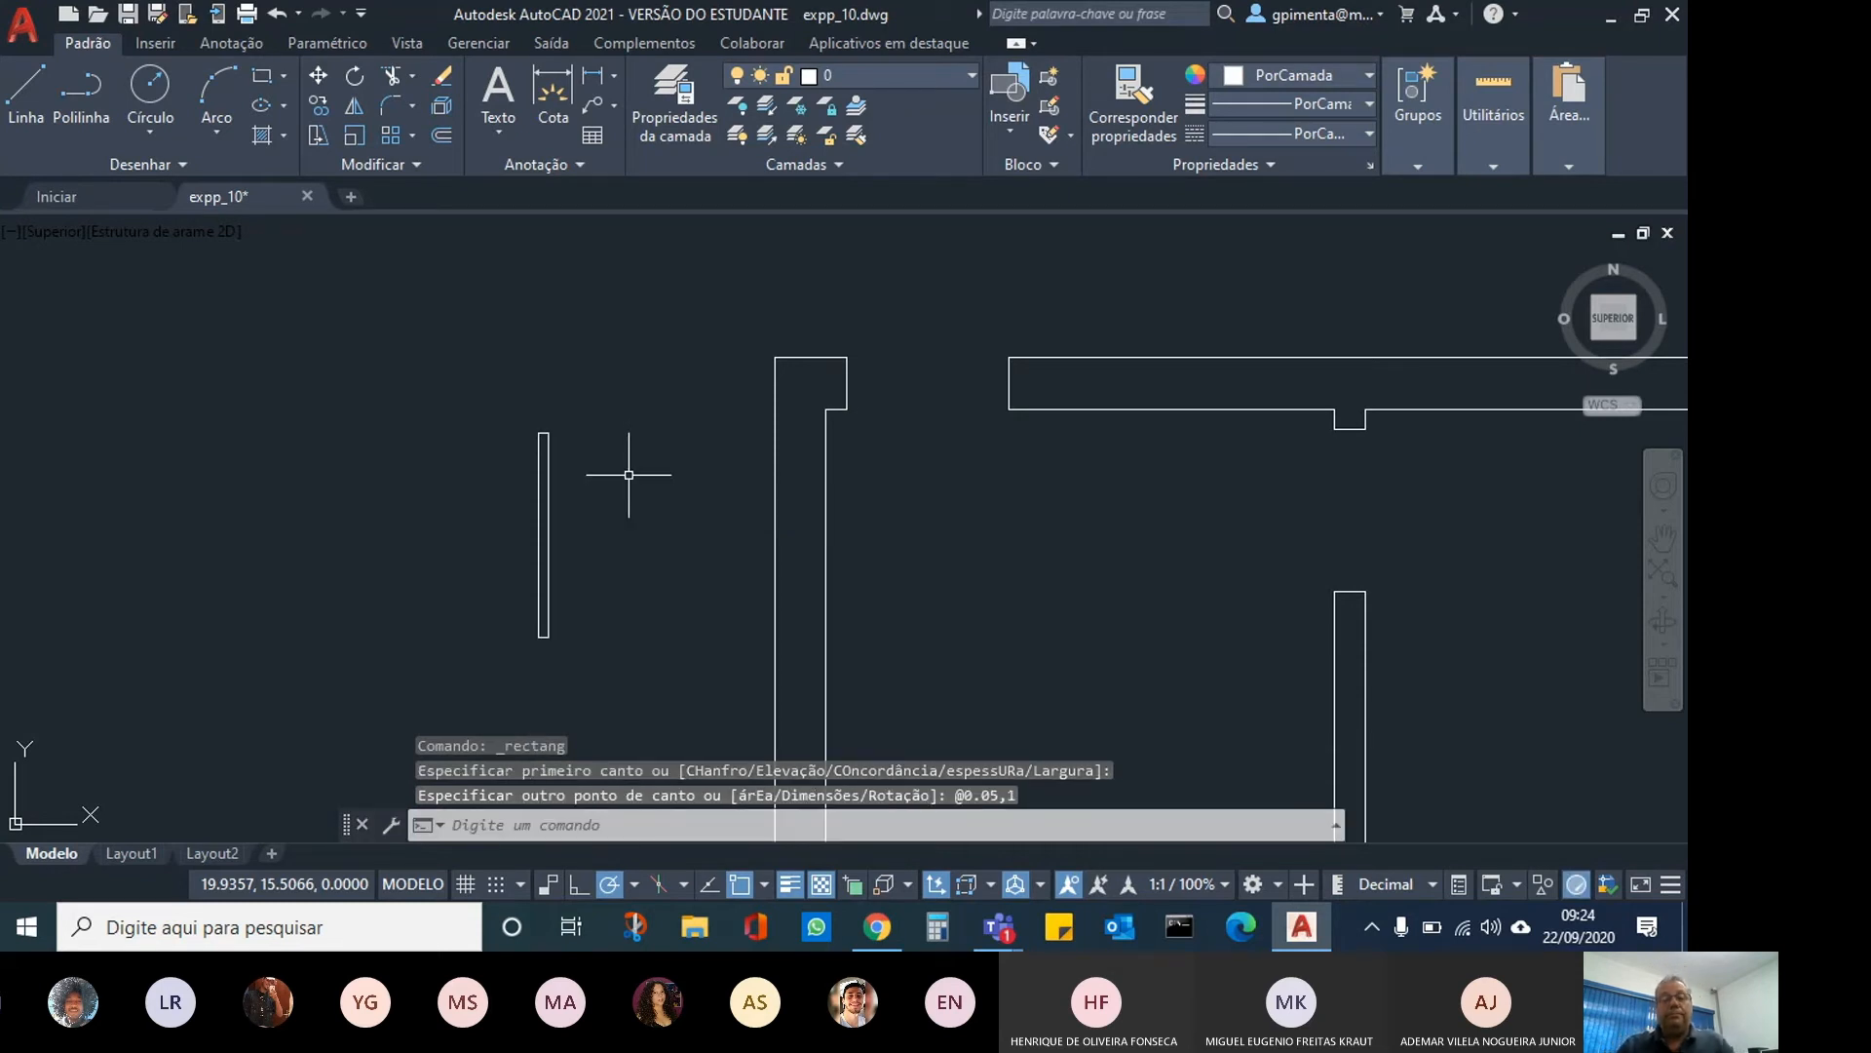
# Following the Teams slide, draw a Start, Center, End arc in AutoCAD from the leaf's upper-right corner, centred on its lower-right corner, ending at 180°.
pyautogui.scroll(2, 536, 543)
pyautogui.moveTo(535, 543); pyautogui.dragTo(669, 492, button='middle')
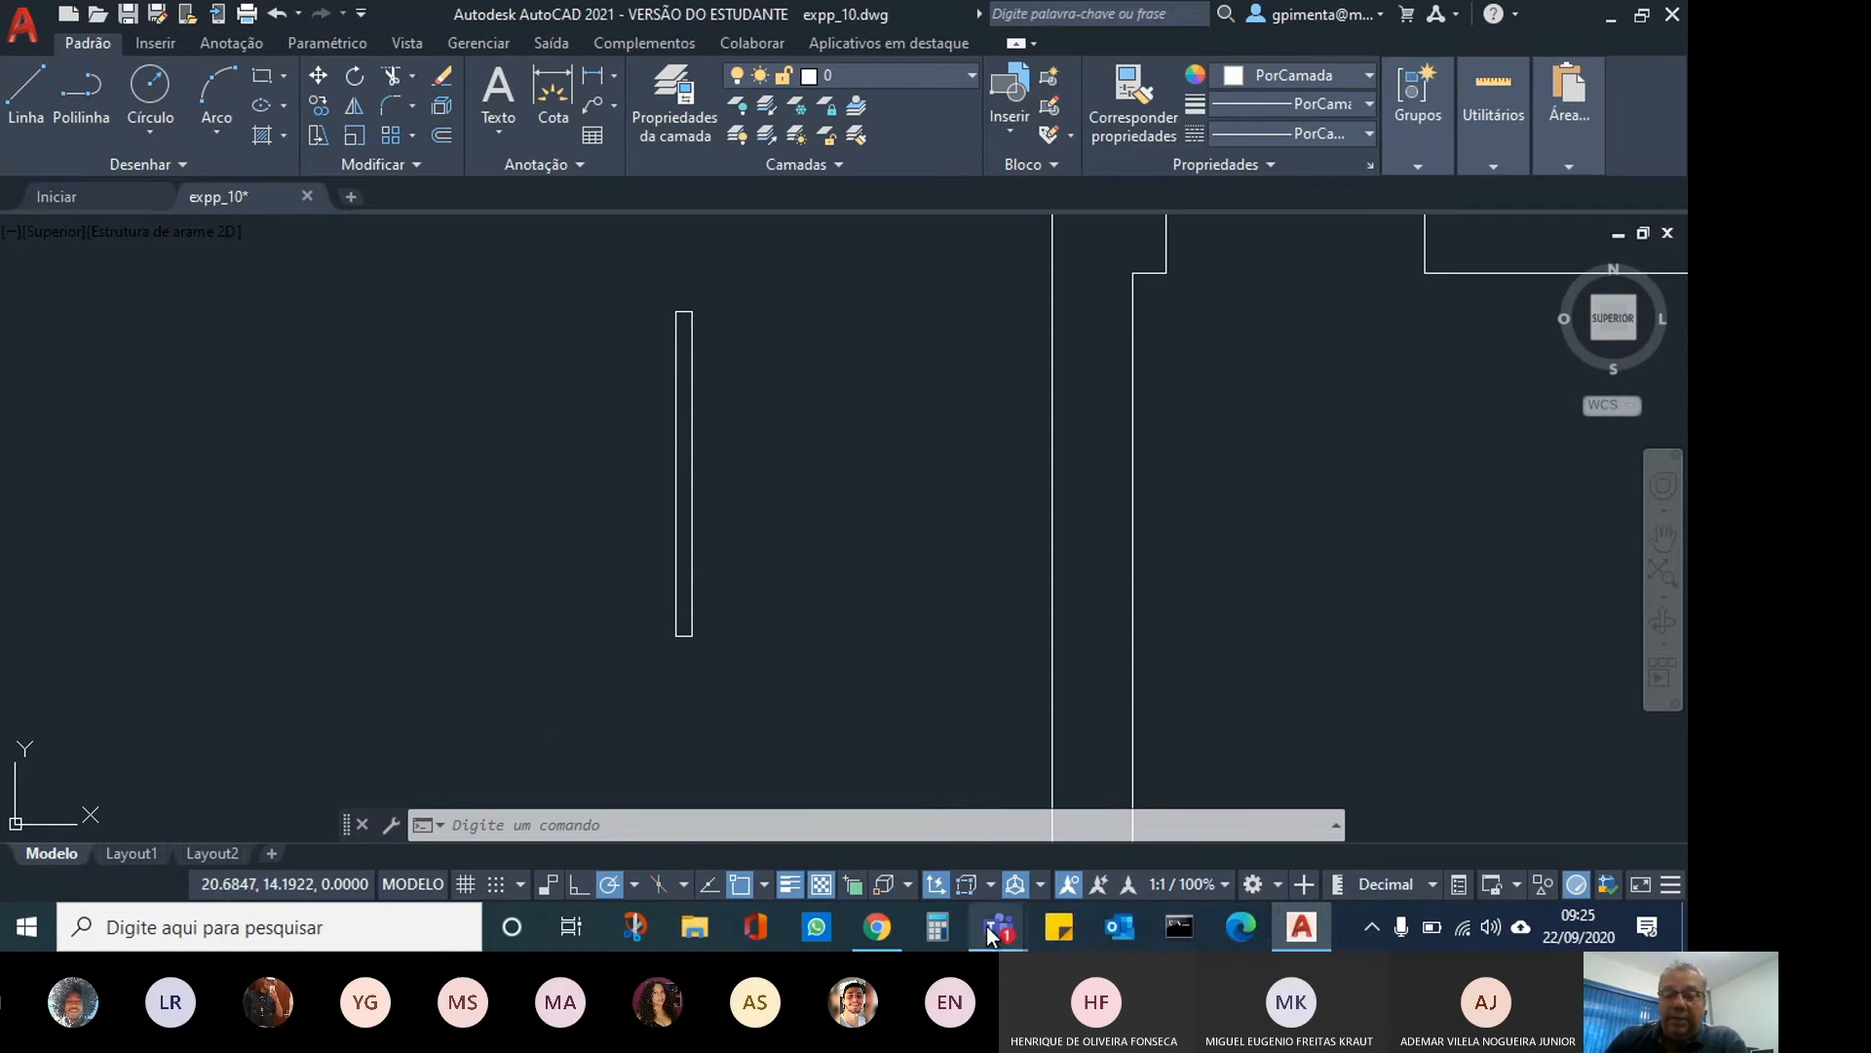
pyautogui.moveTo(992, 934)
pyautogui.click(846, 789)
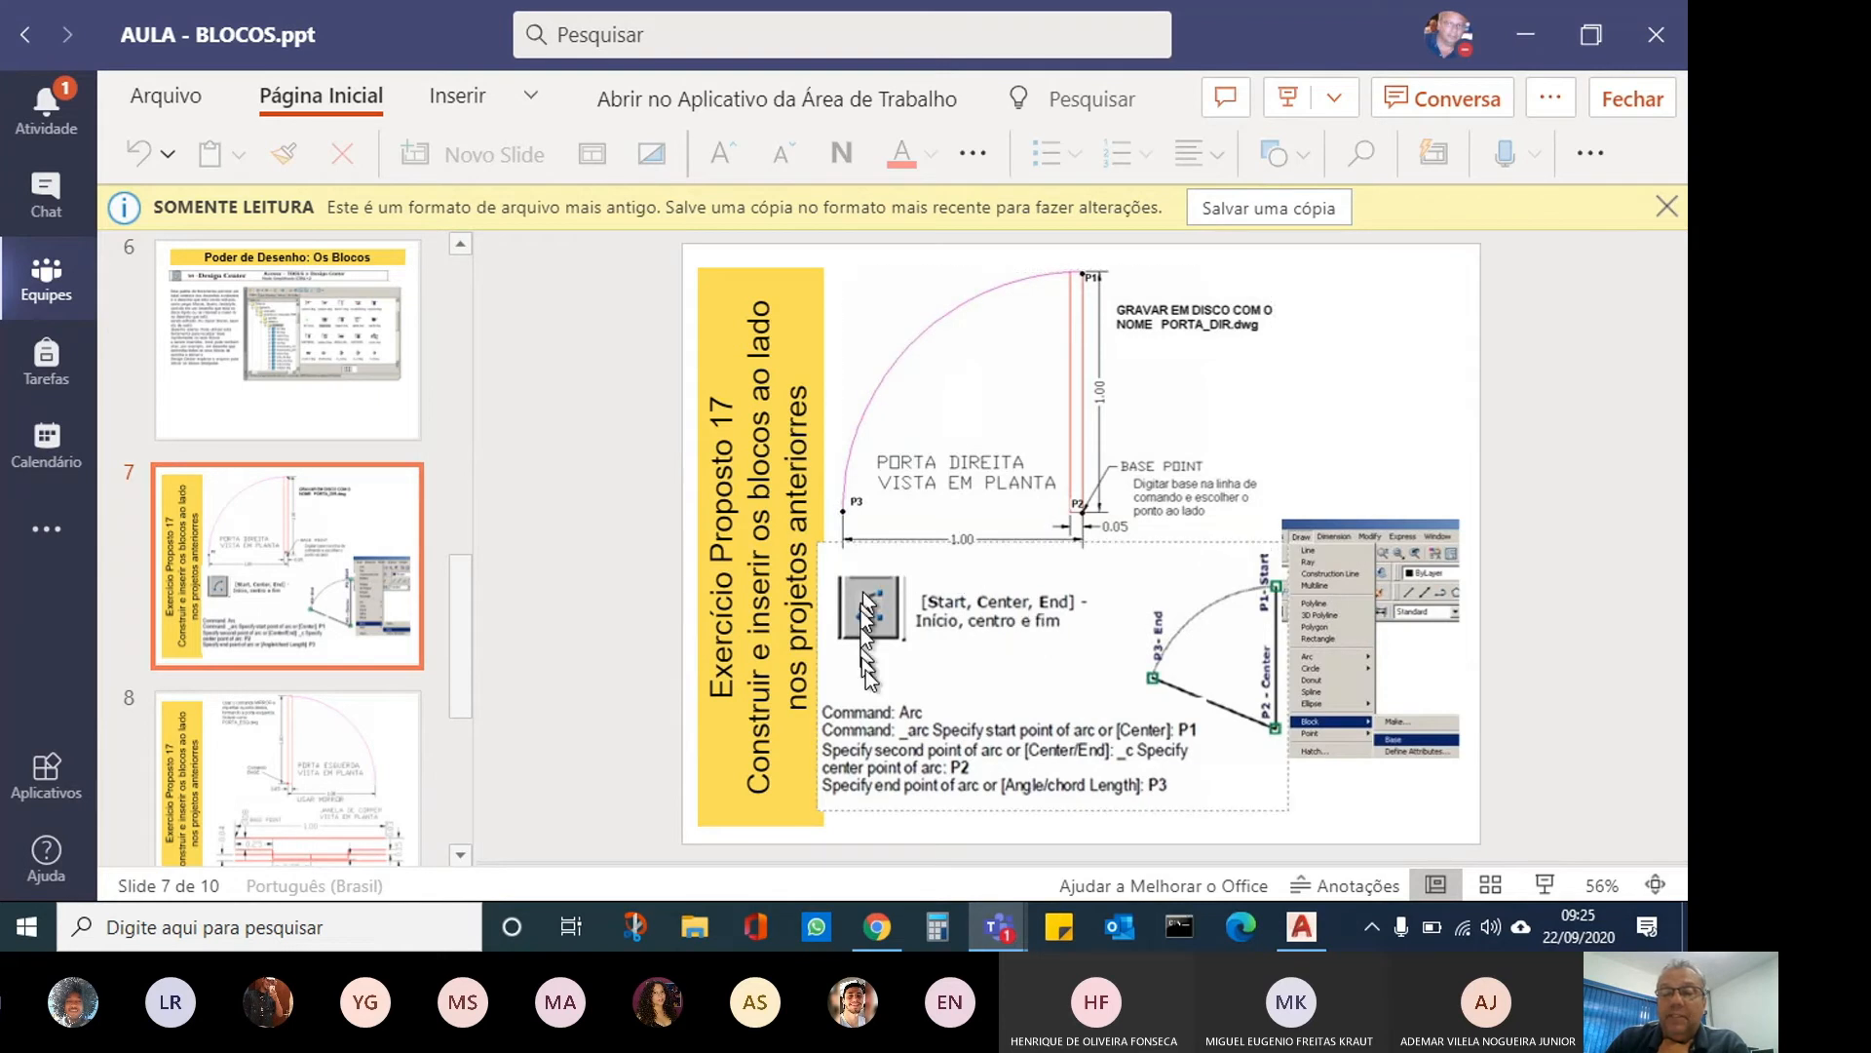
pyautogui.click(1300, 928)
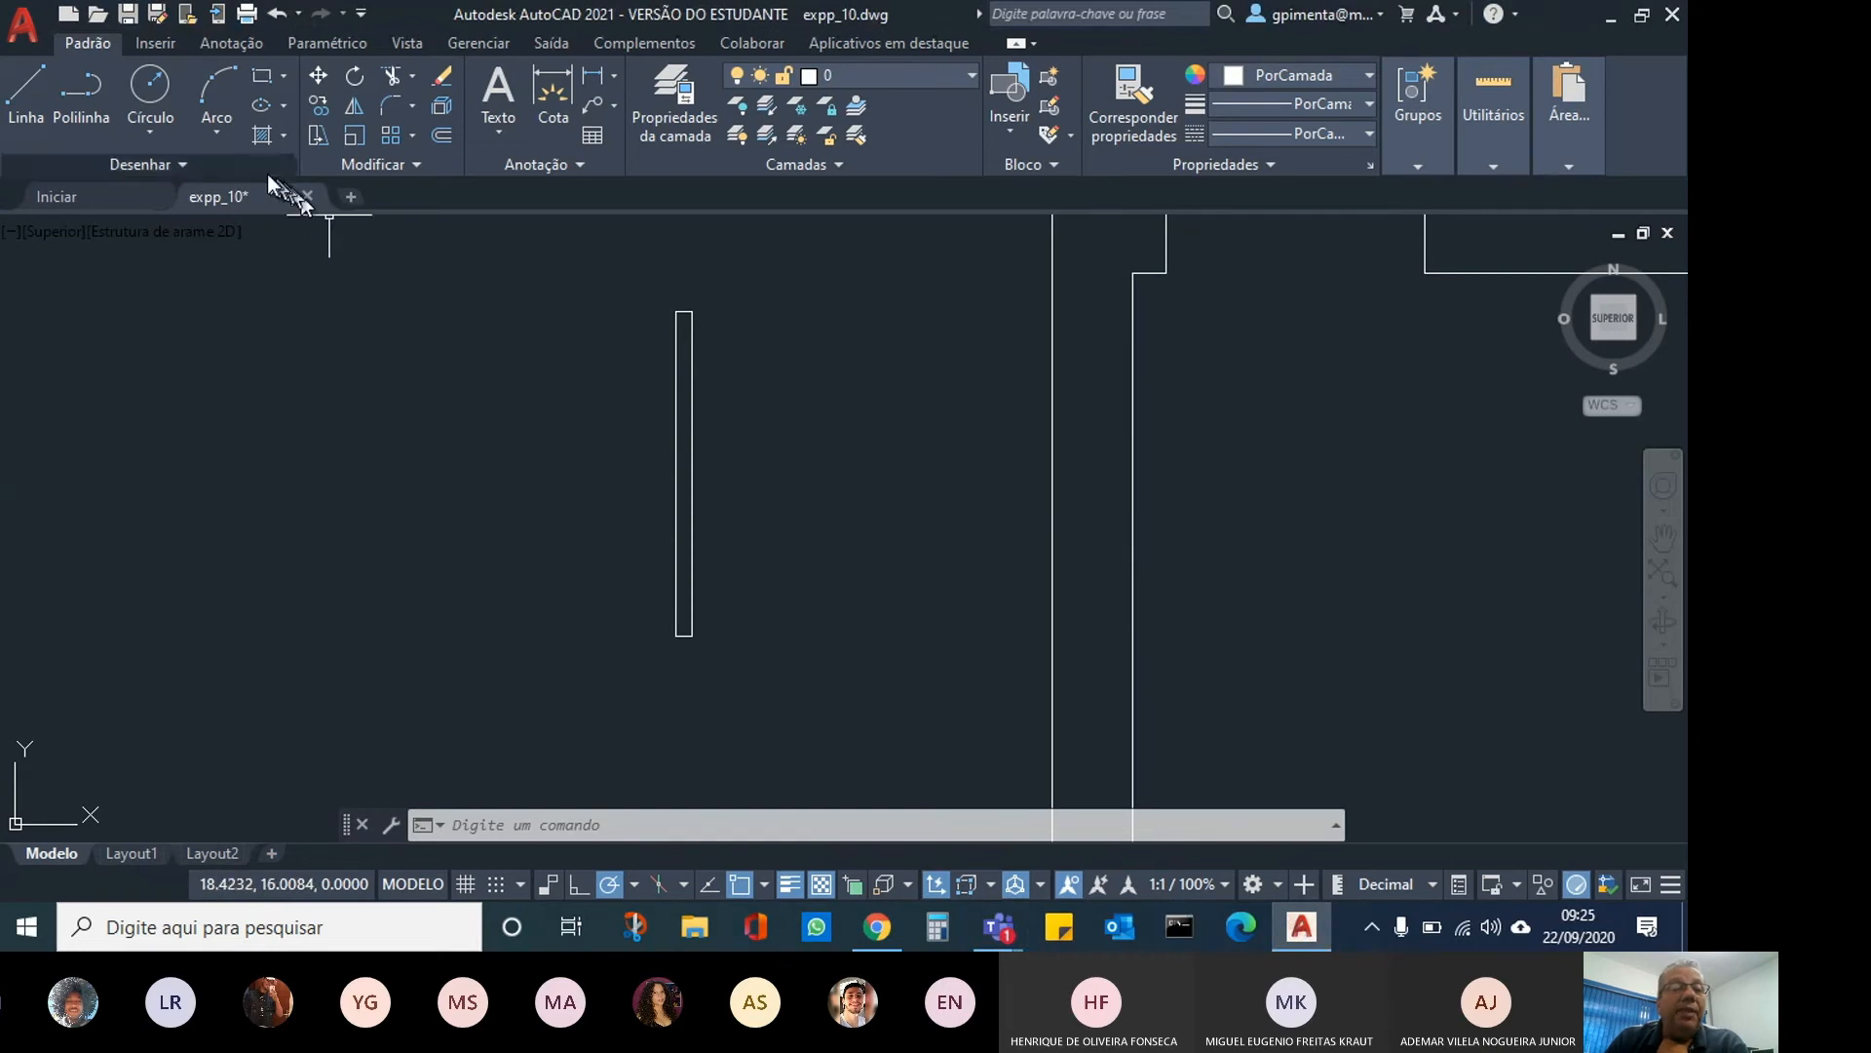
pyautogui.click(218, 134)
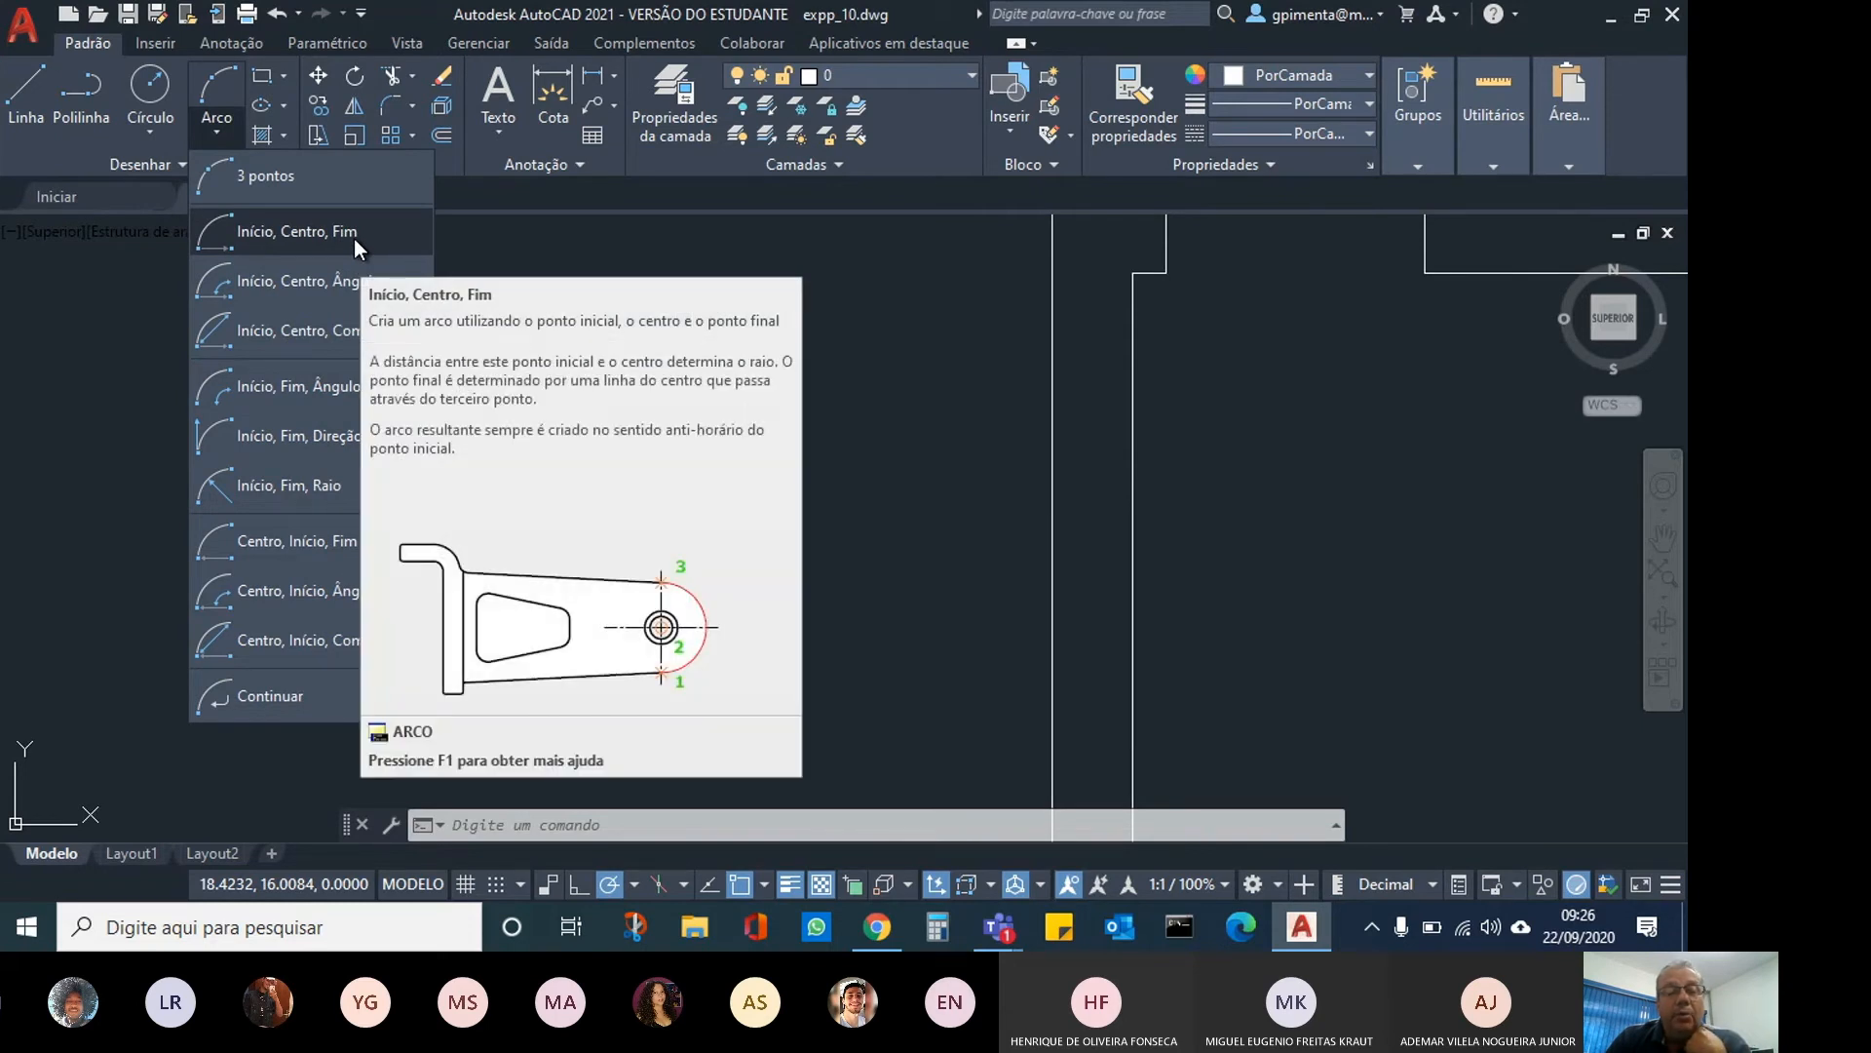
pyautogui.click(354, 237)
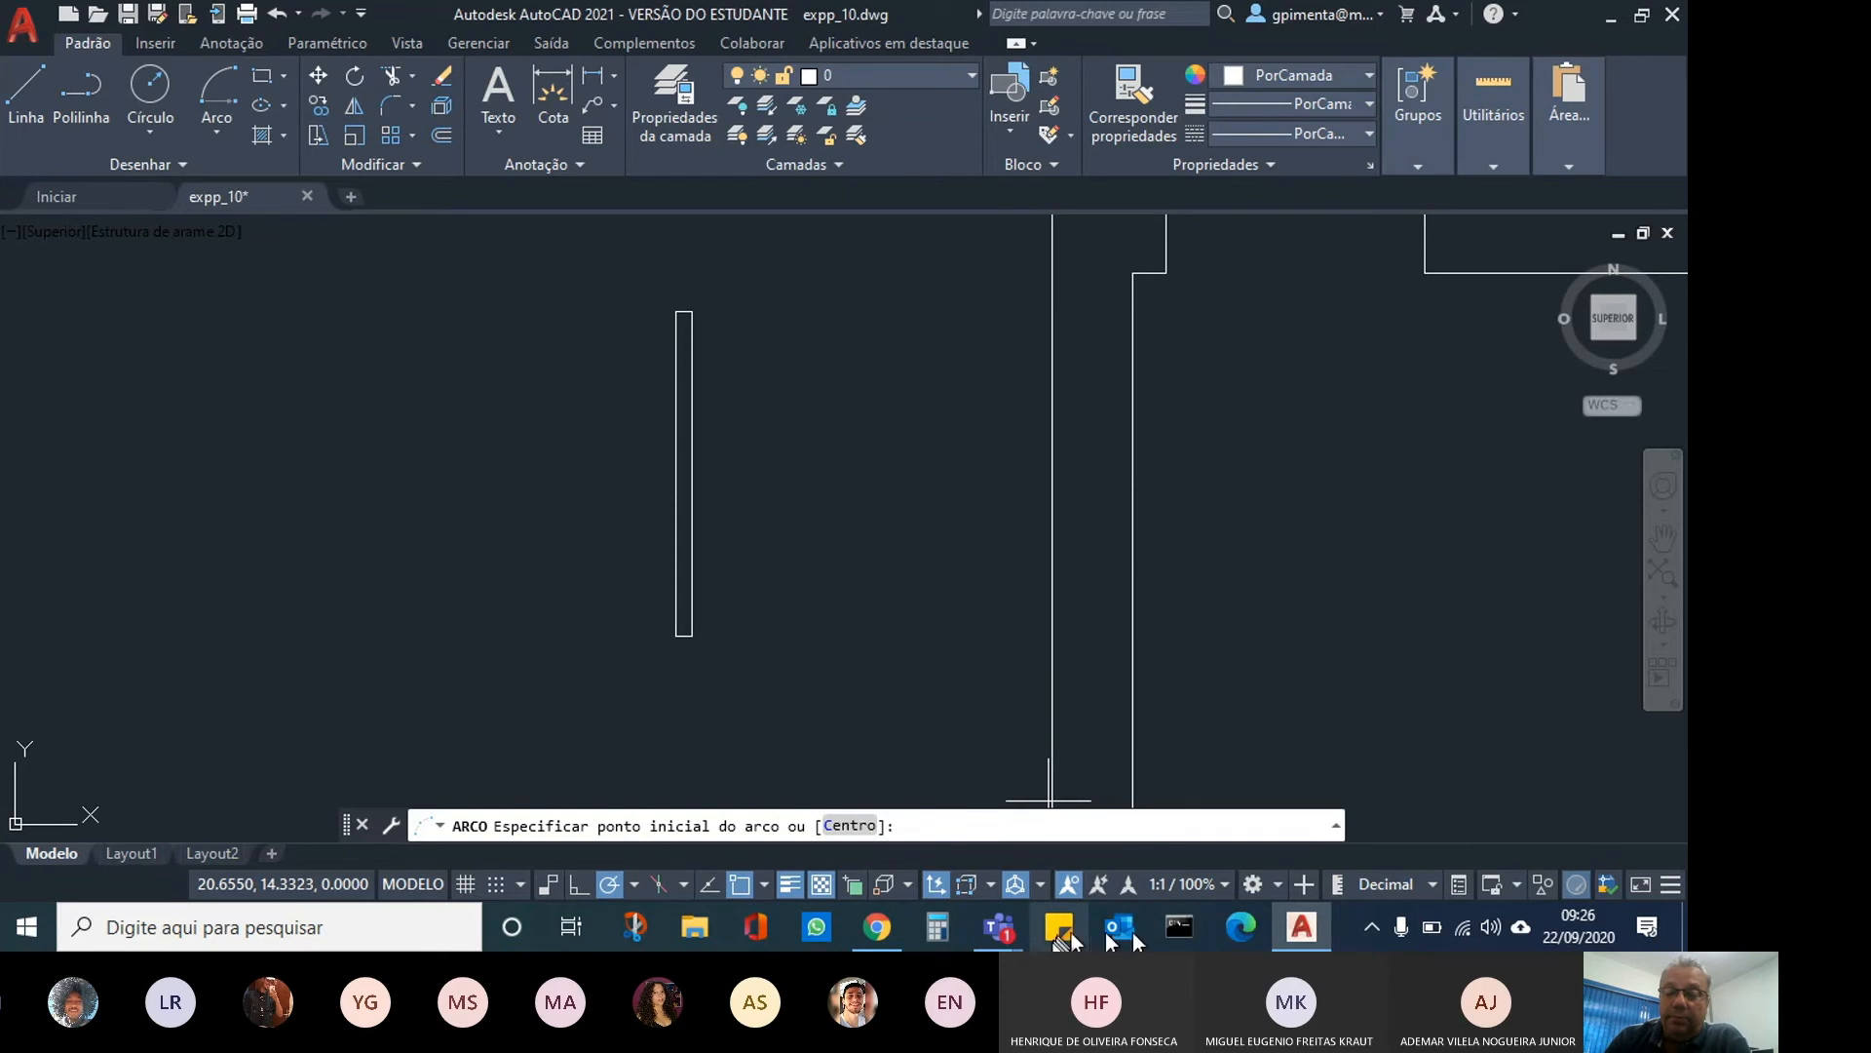
pyautogui.moveTo(999, 935)
pyautogui.click(803, 793)
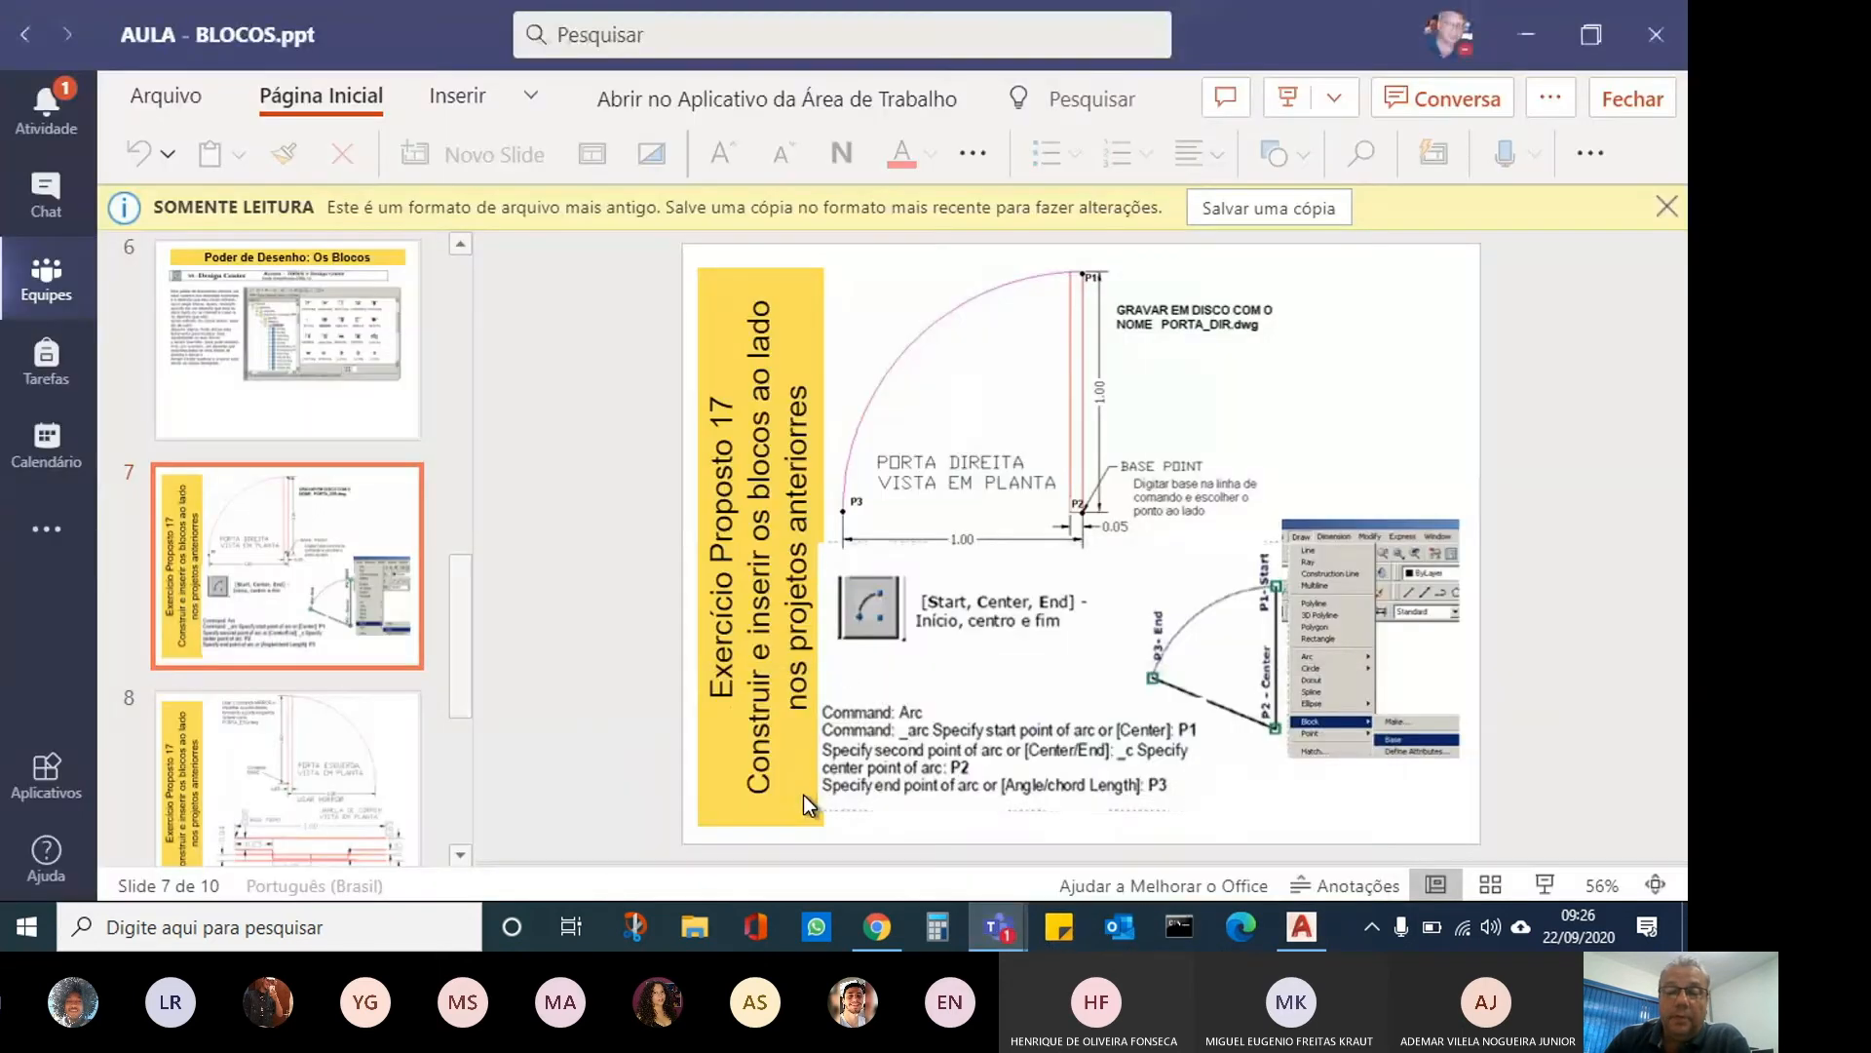
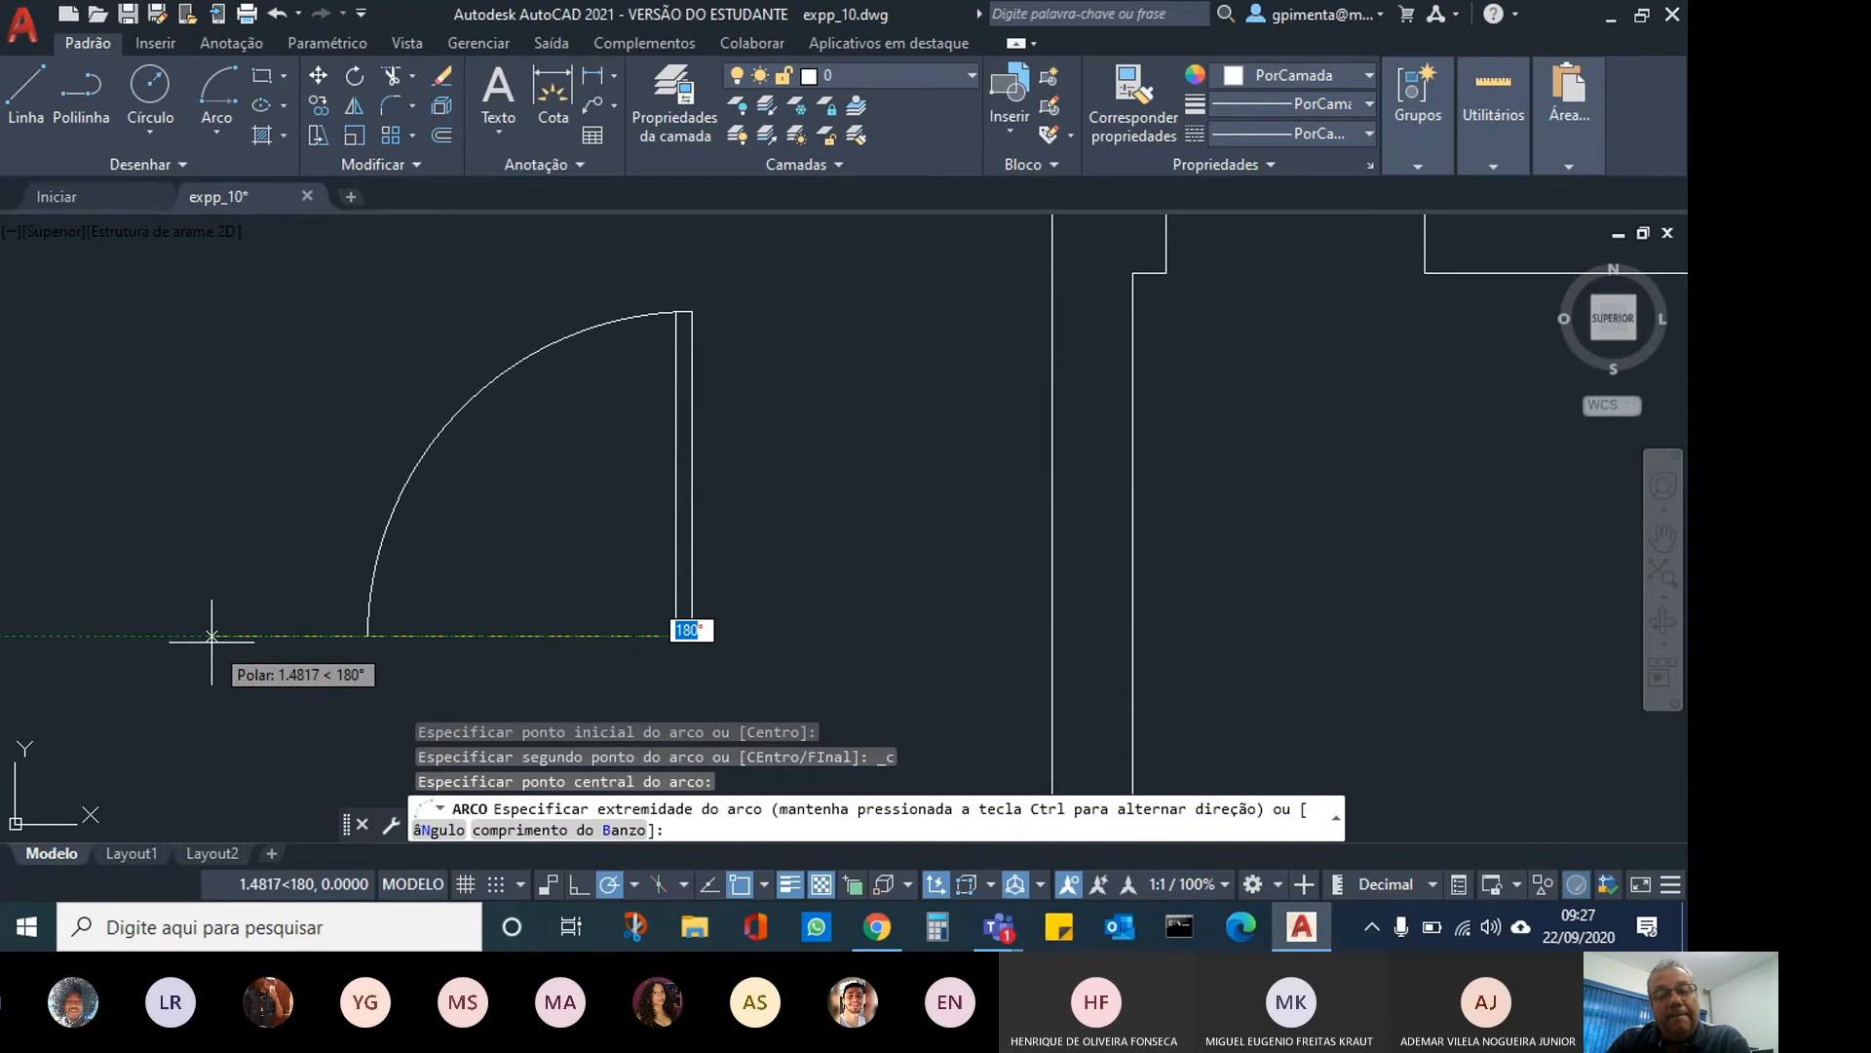
pyautogui.click(212, 636)
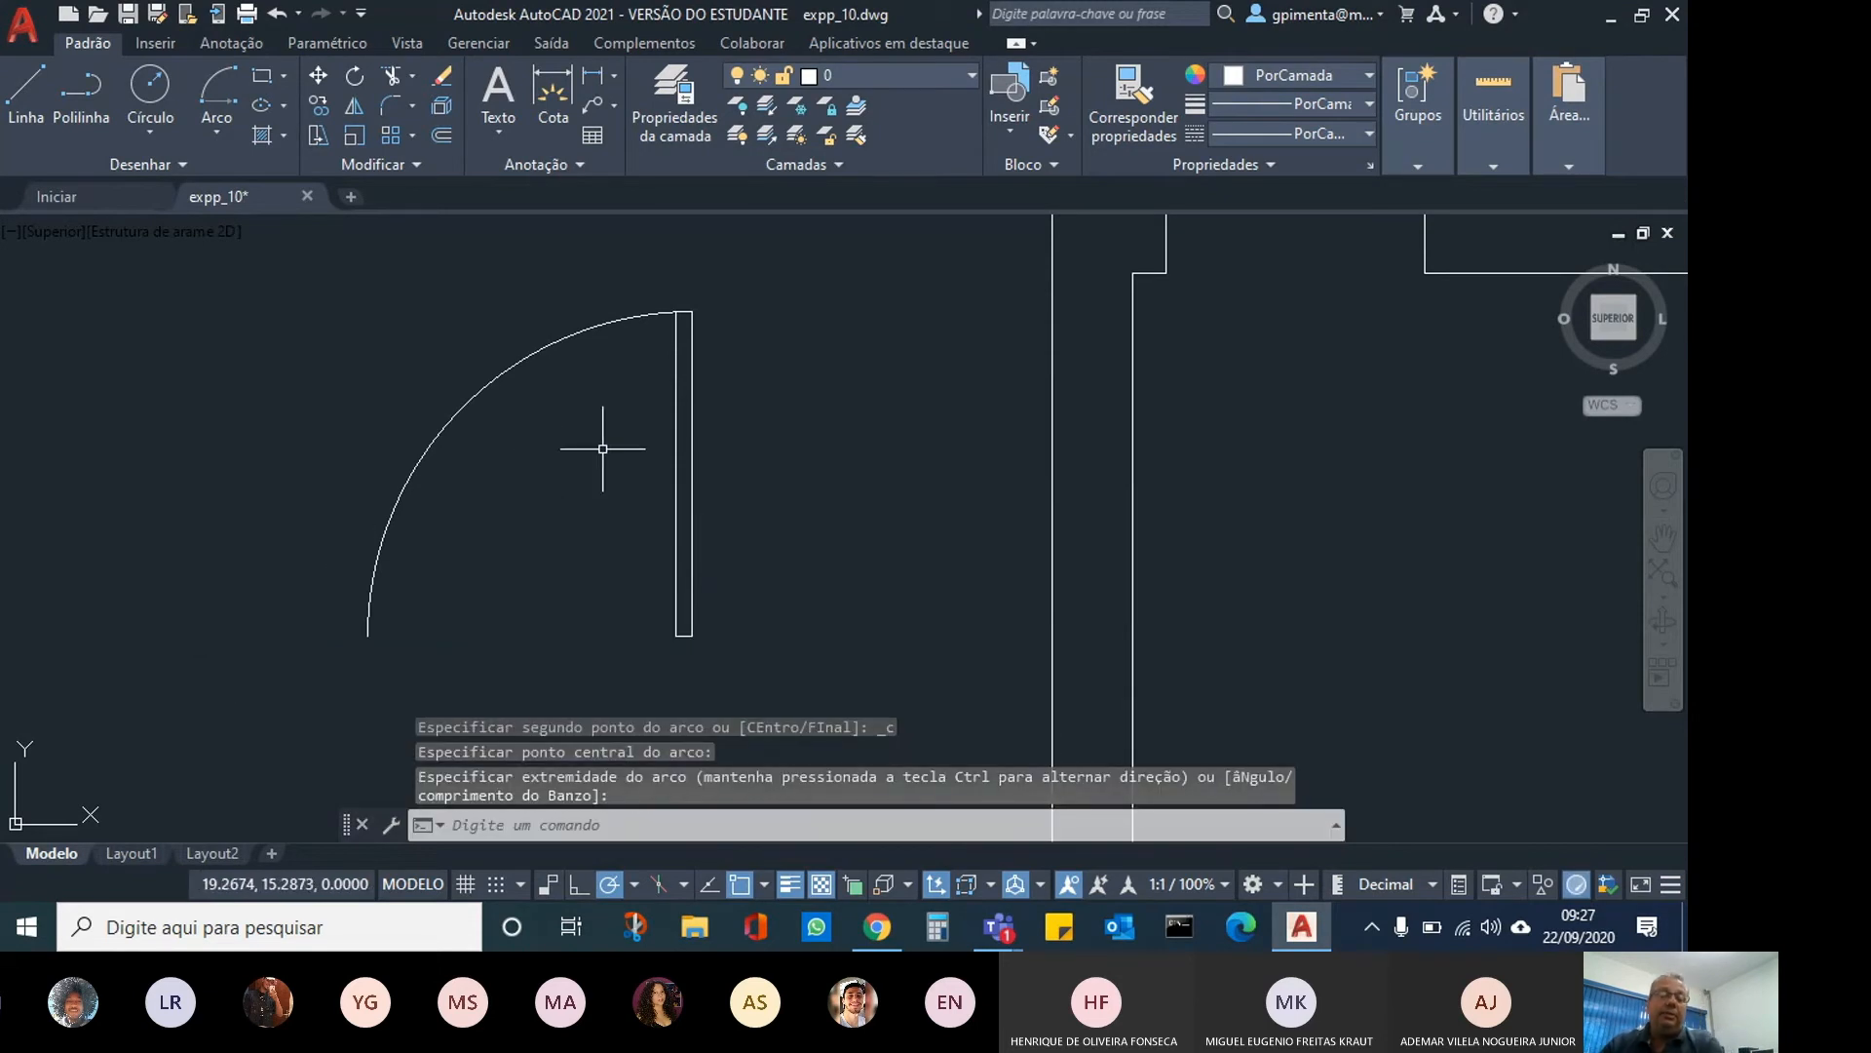
# Review the right and left door block instructions on slides 7 and 8 in Teams, dismiss the read-only notice, and return to AutoCAD.
pyautogui.scroll(-2, 541, 517)
pyautogui.scroll(1, 551, 517)
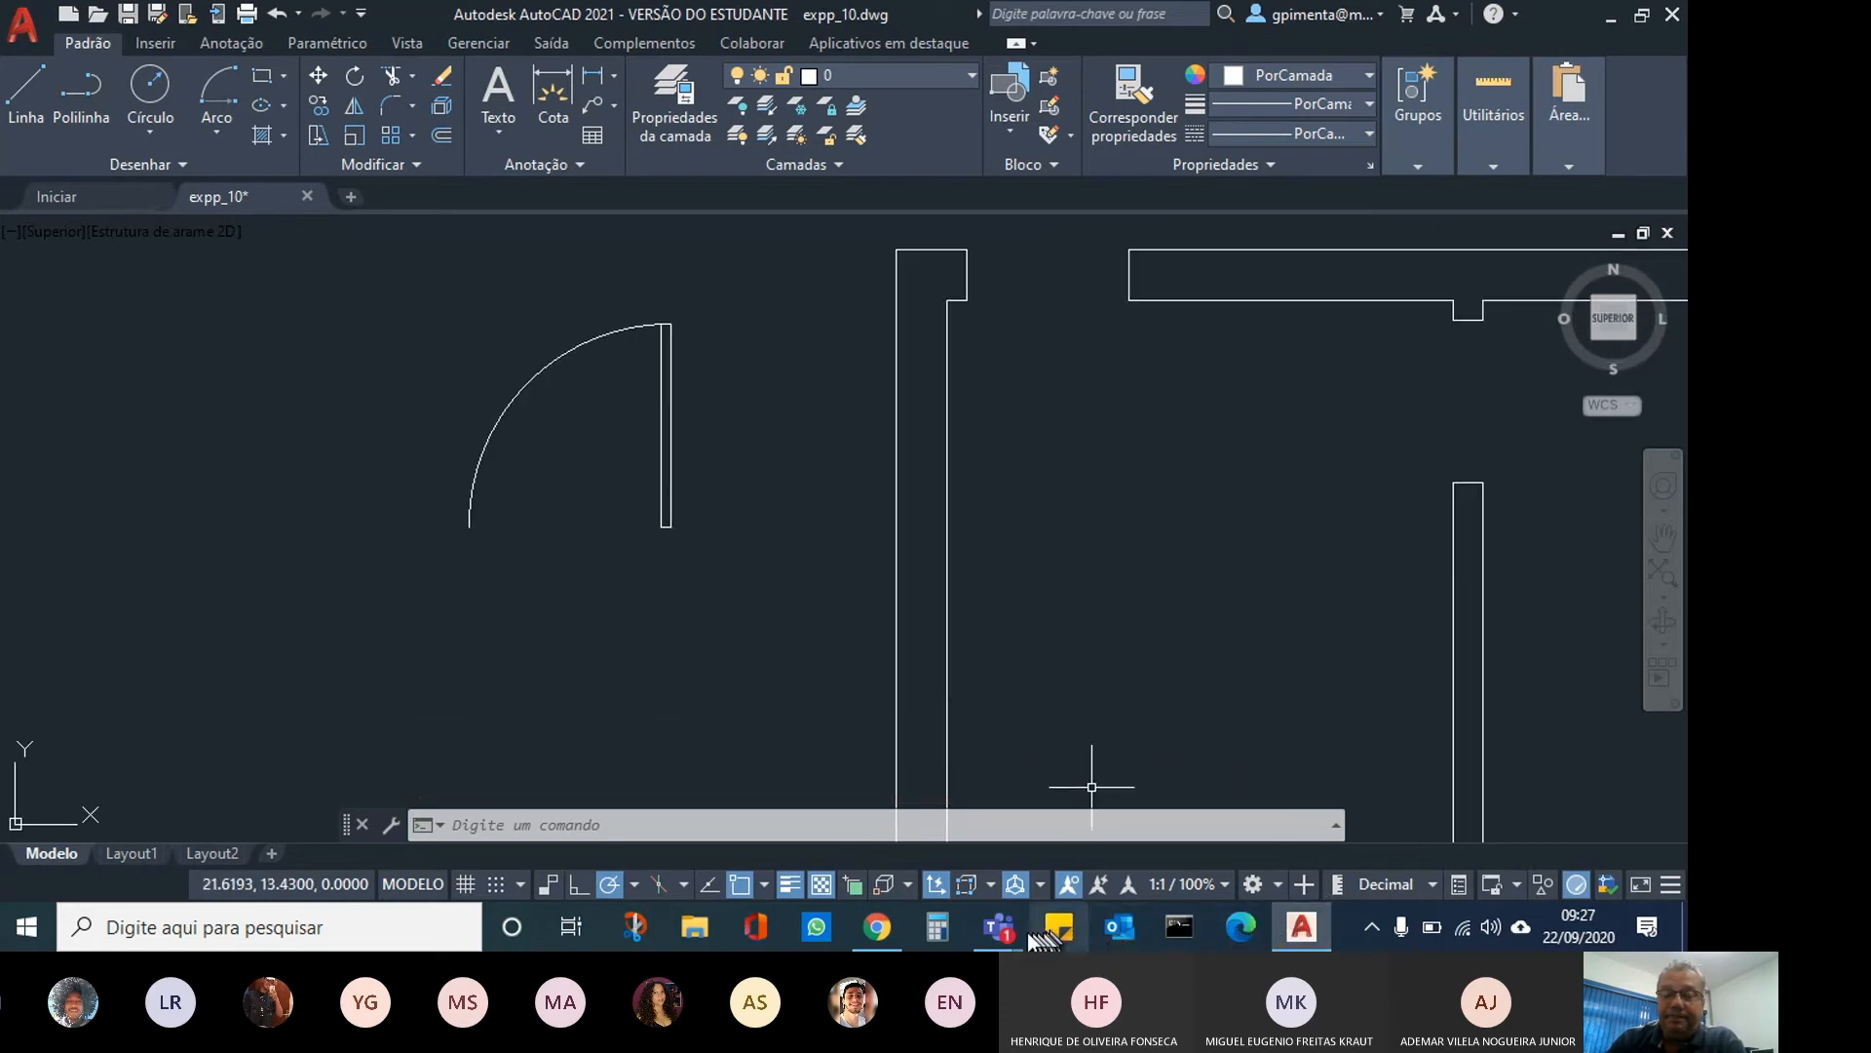
pyautogui.moveTo(1012, 937)
pyautogui.click(760, 776)
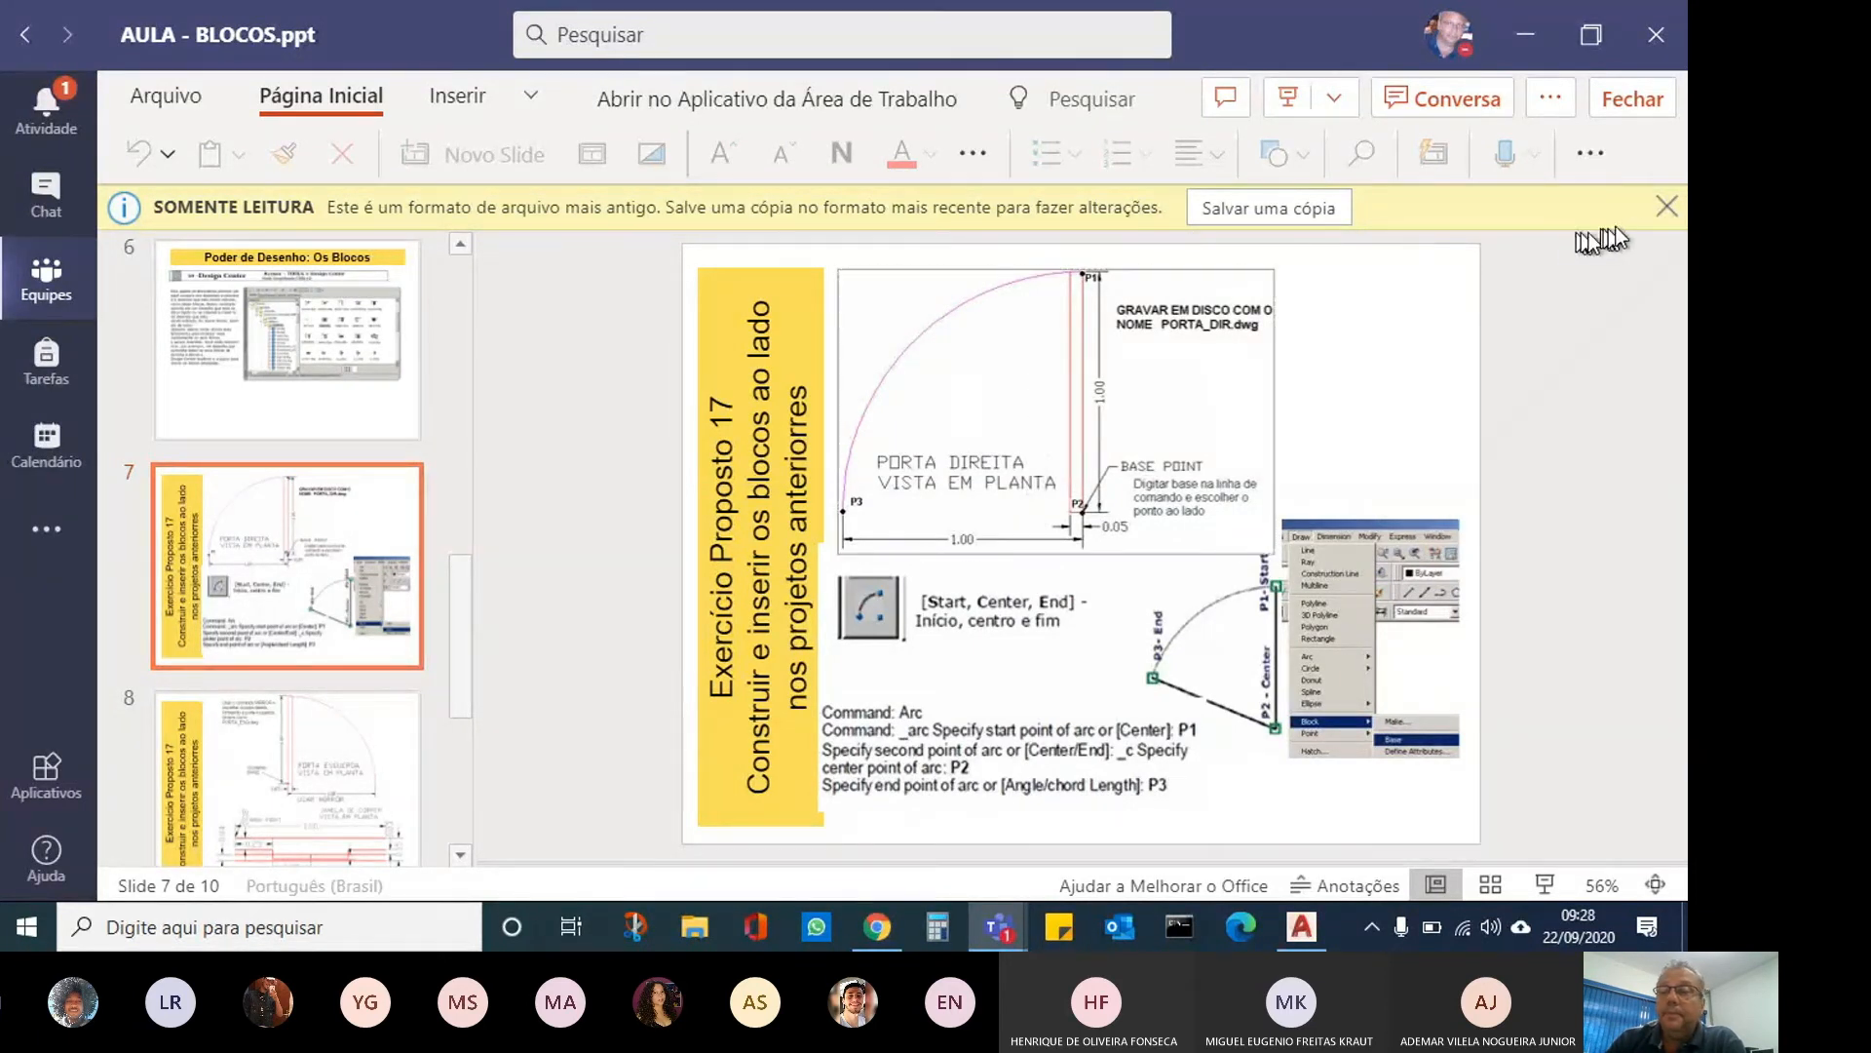
pyautogui.click(1666, 206)
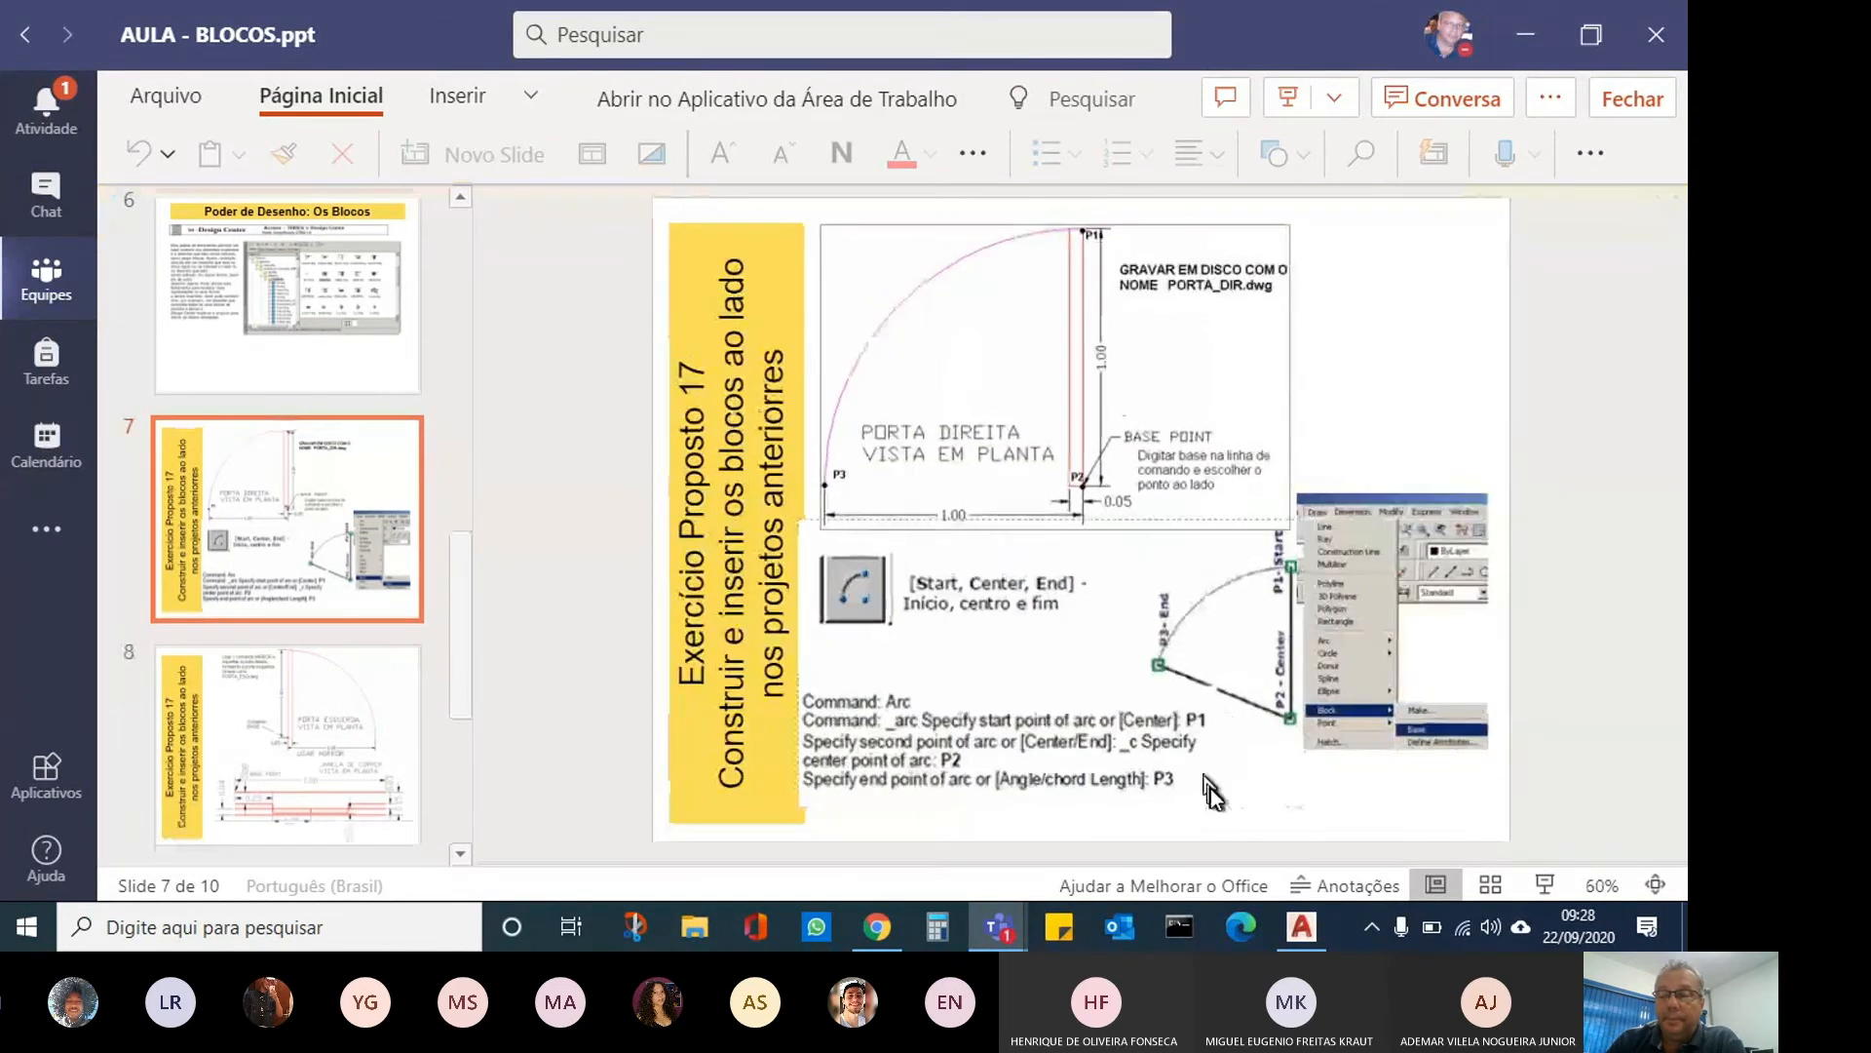
pyautogui.click(384, 766)
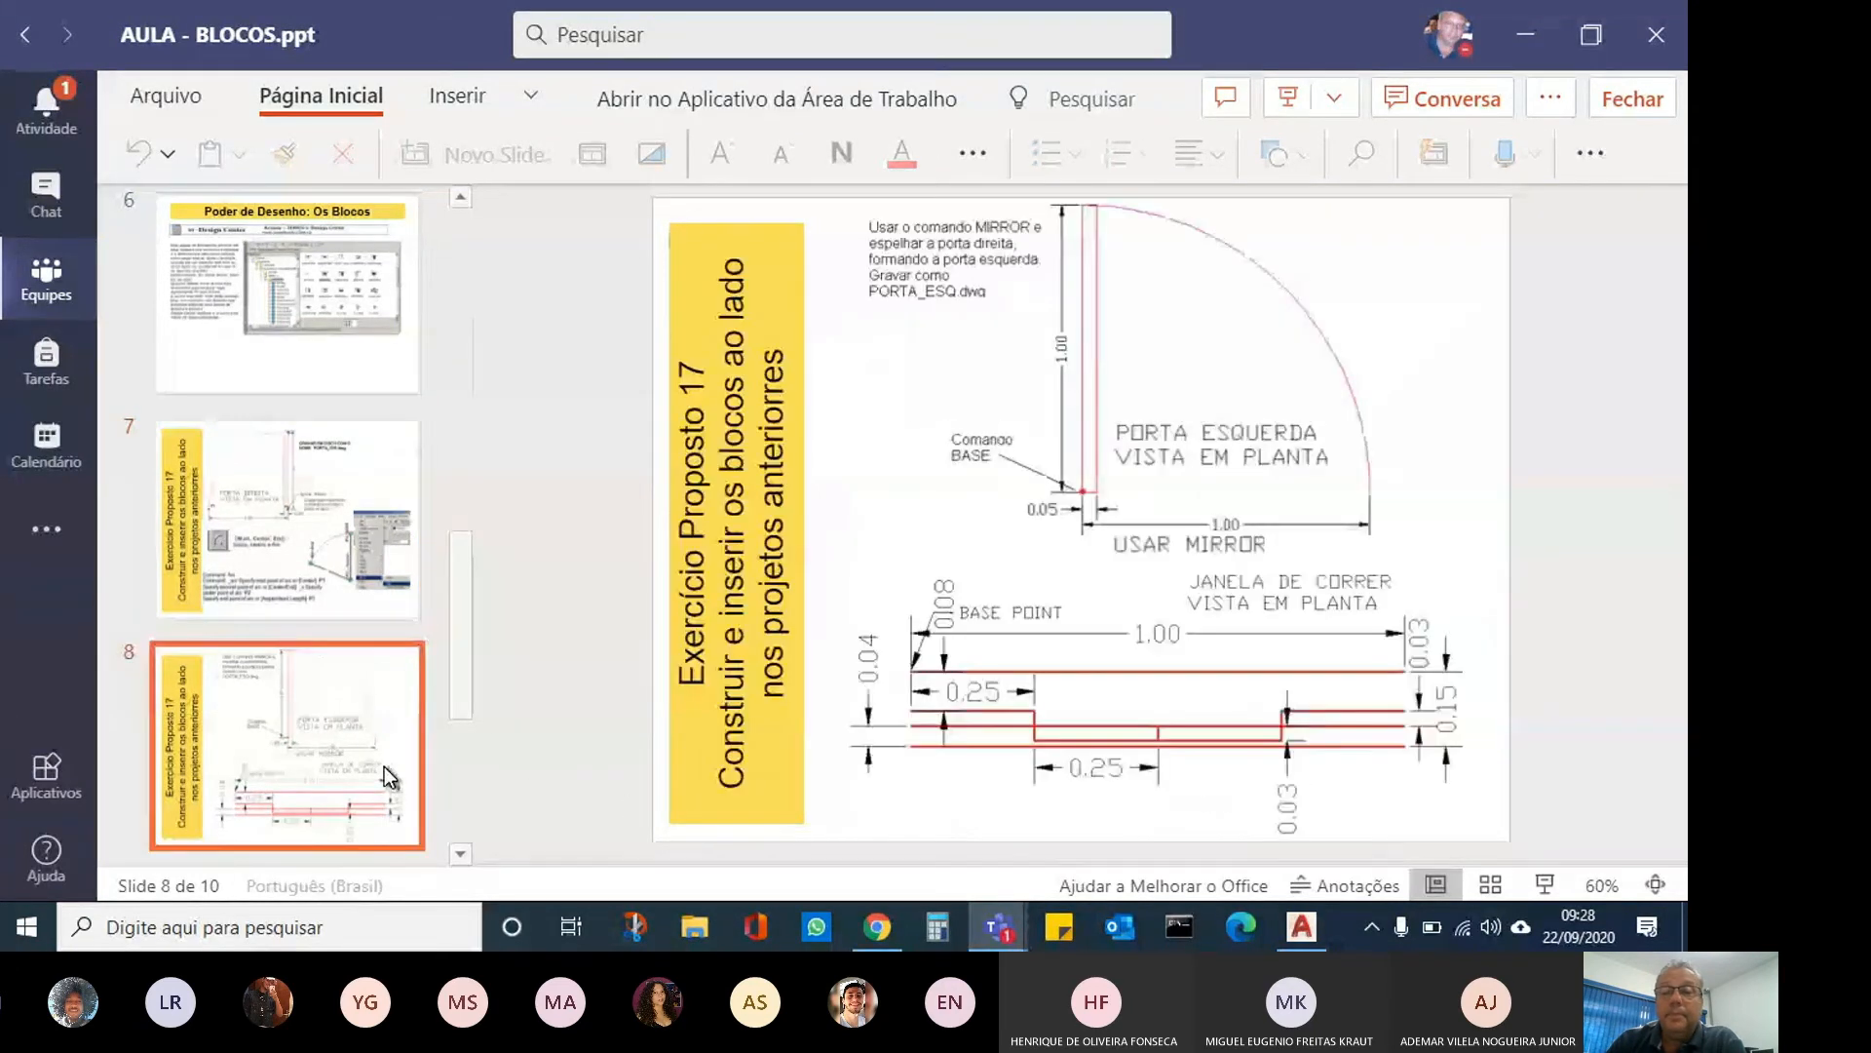
pyautogui.click(288, 528)
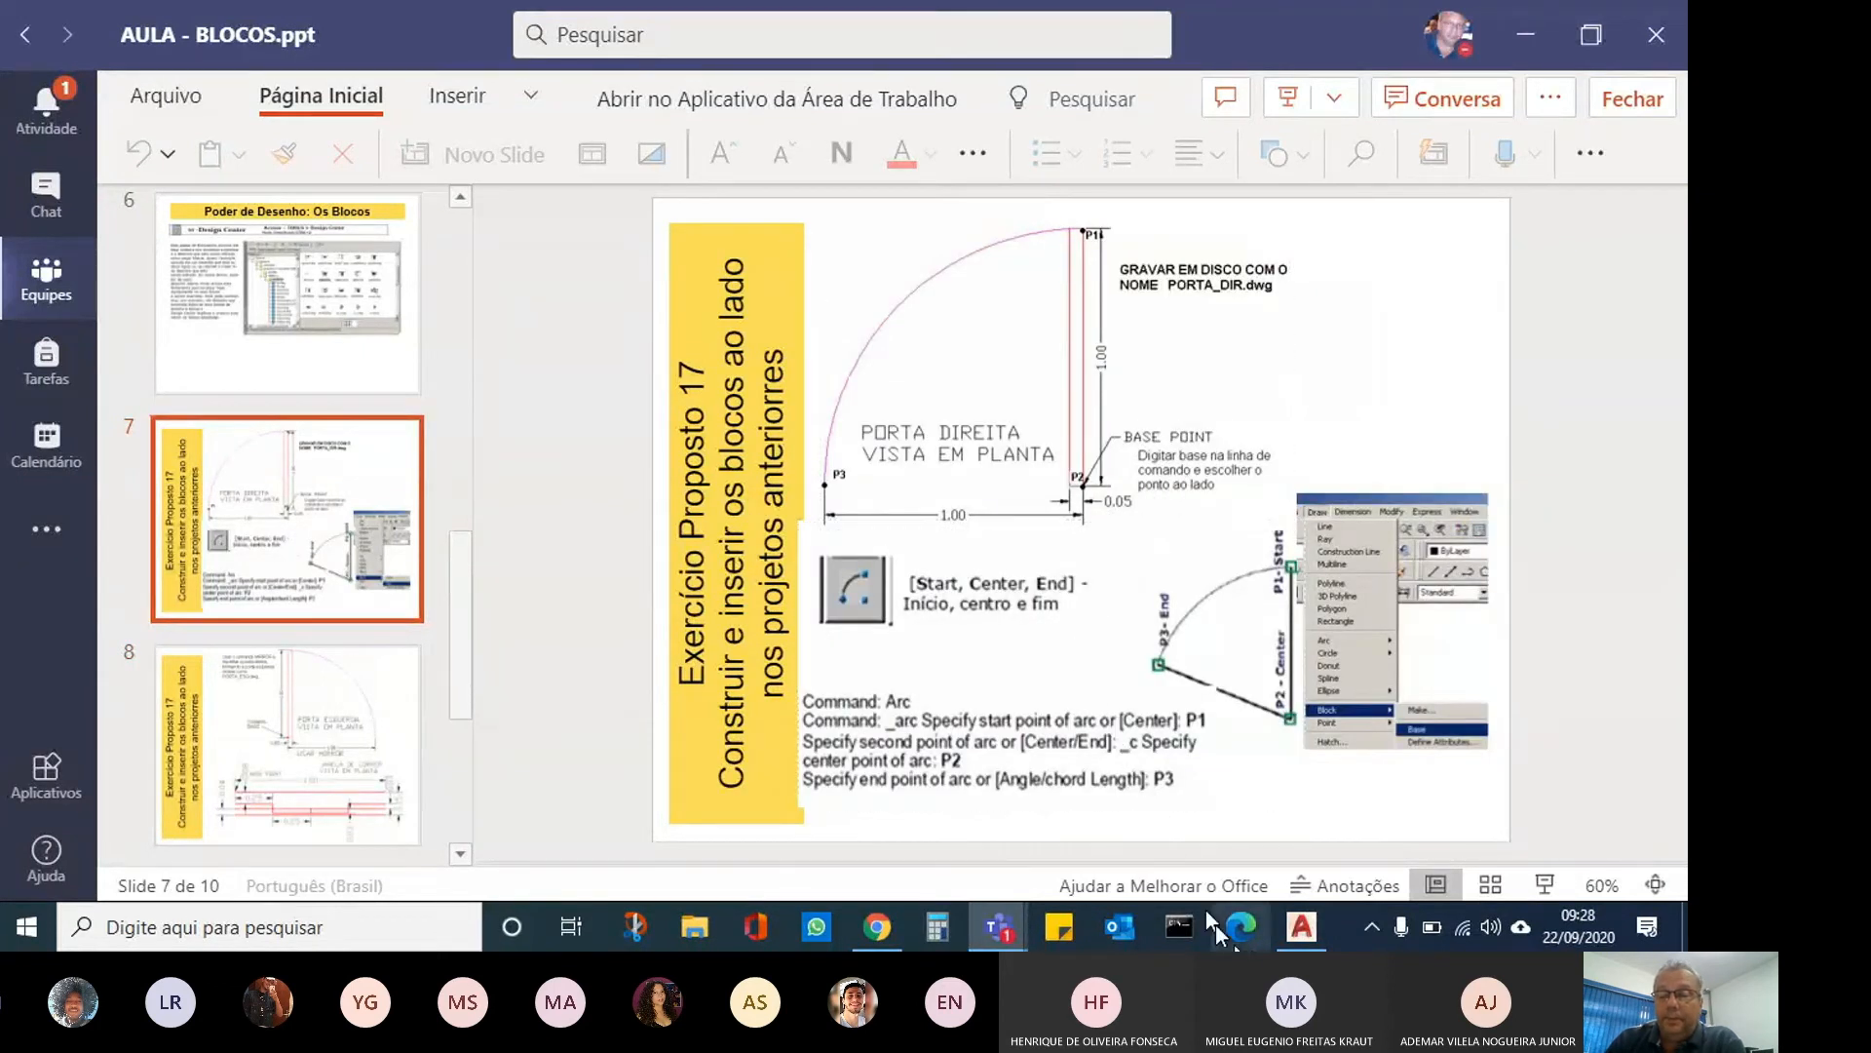
pyautogui.click(1302, 927)
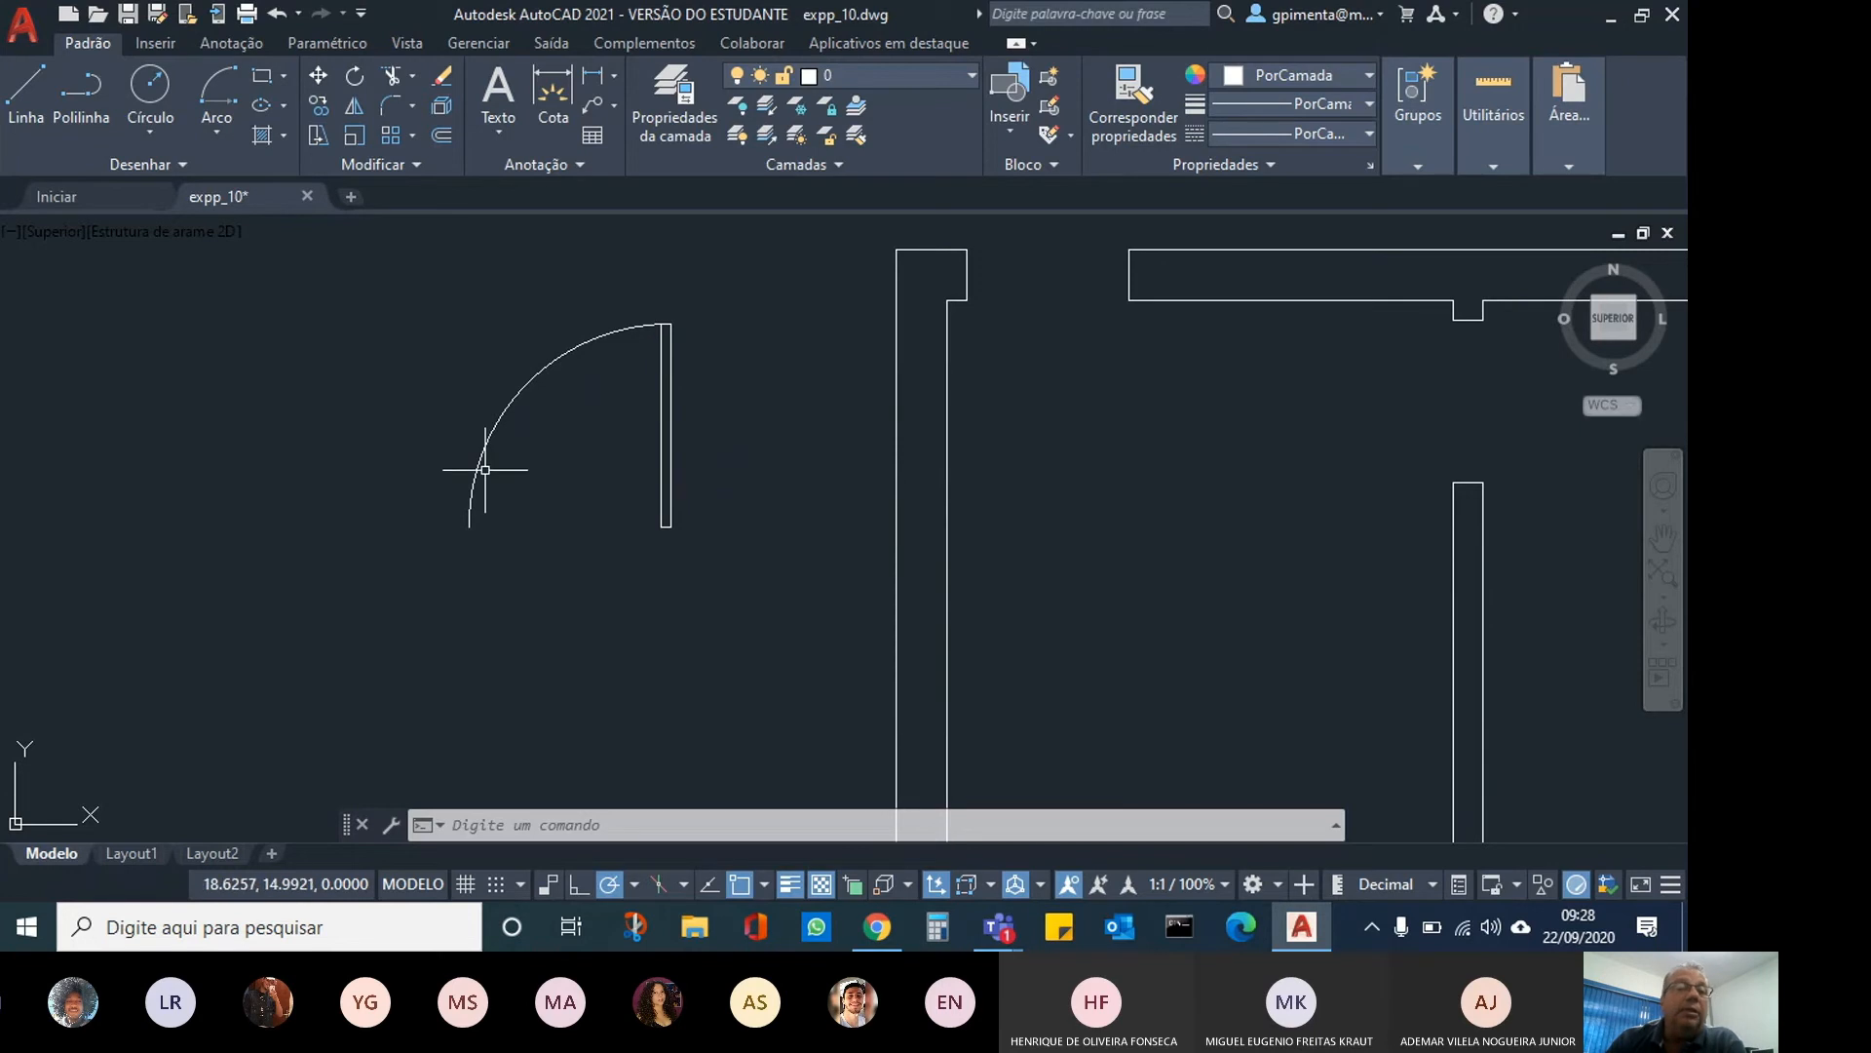
# Start a block definition in AutoCAD, consulting the Design Center and Insert slides in Teams, and name the block porta_dir.
pyautogui.click(149, 49)
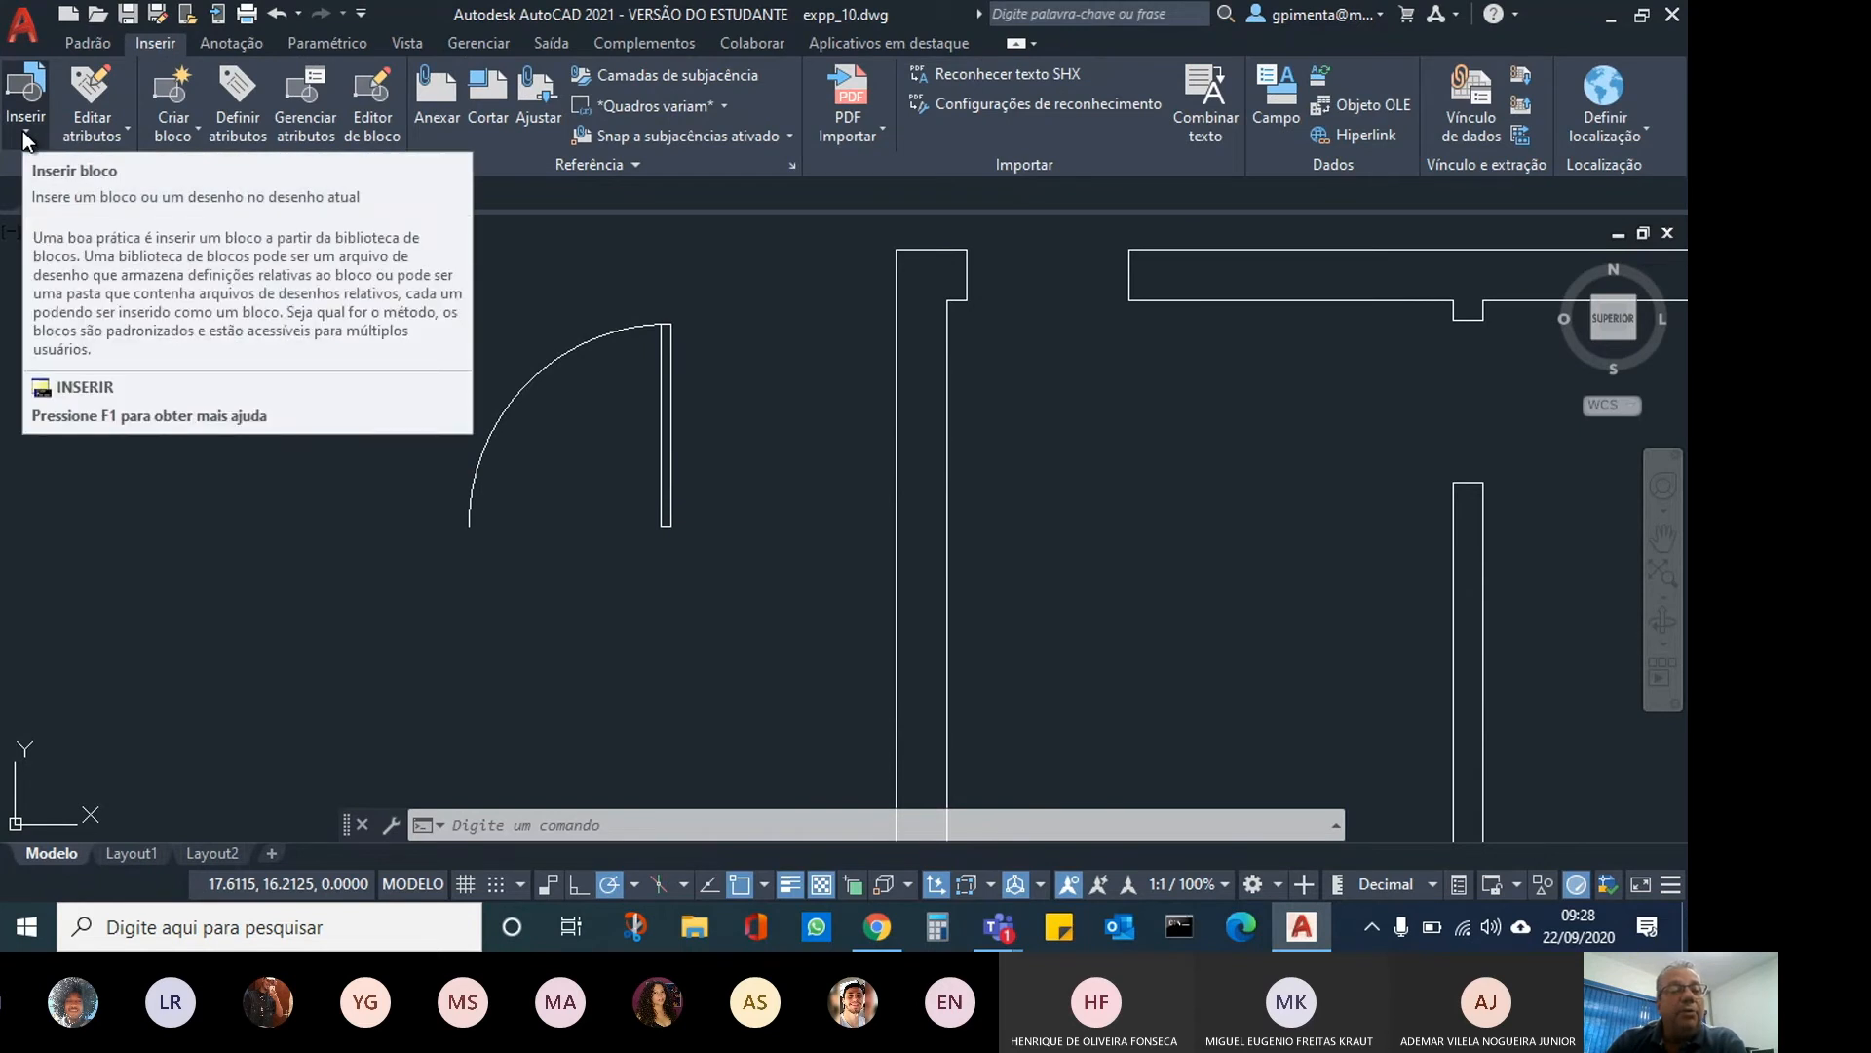
pyautogui.click(166, 132)
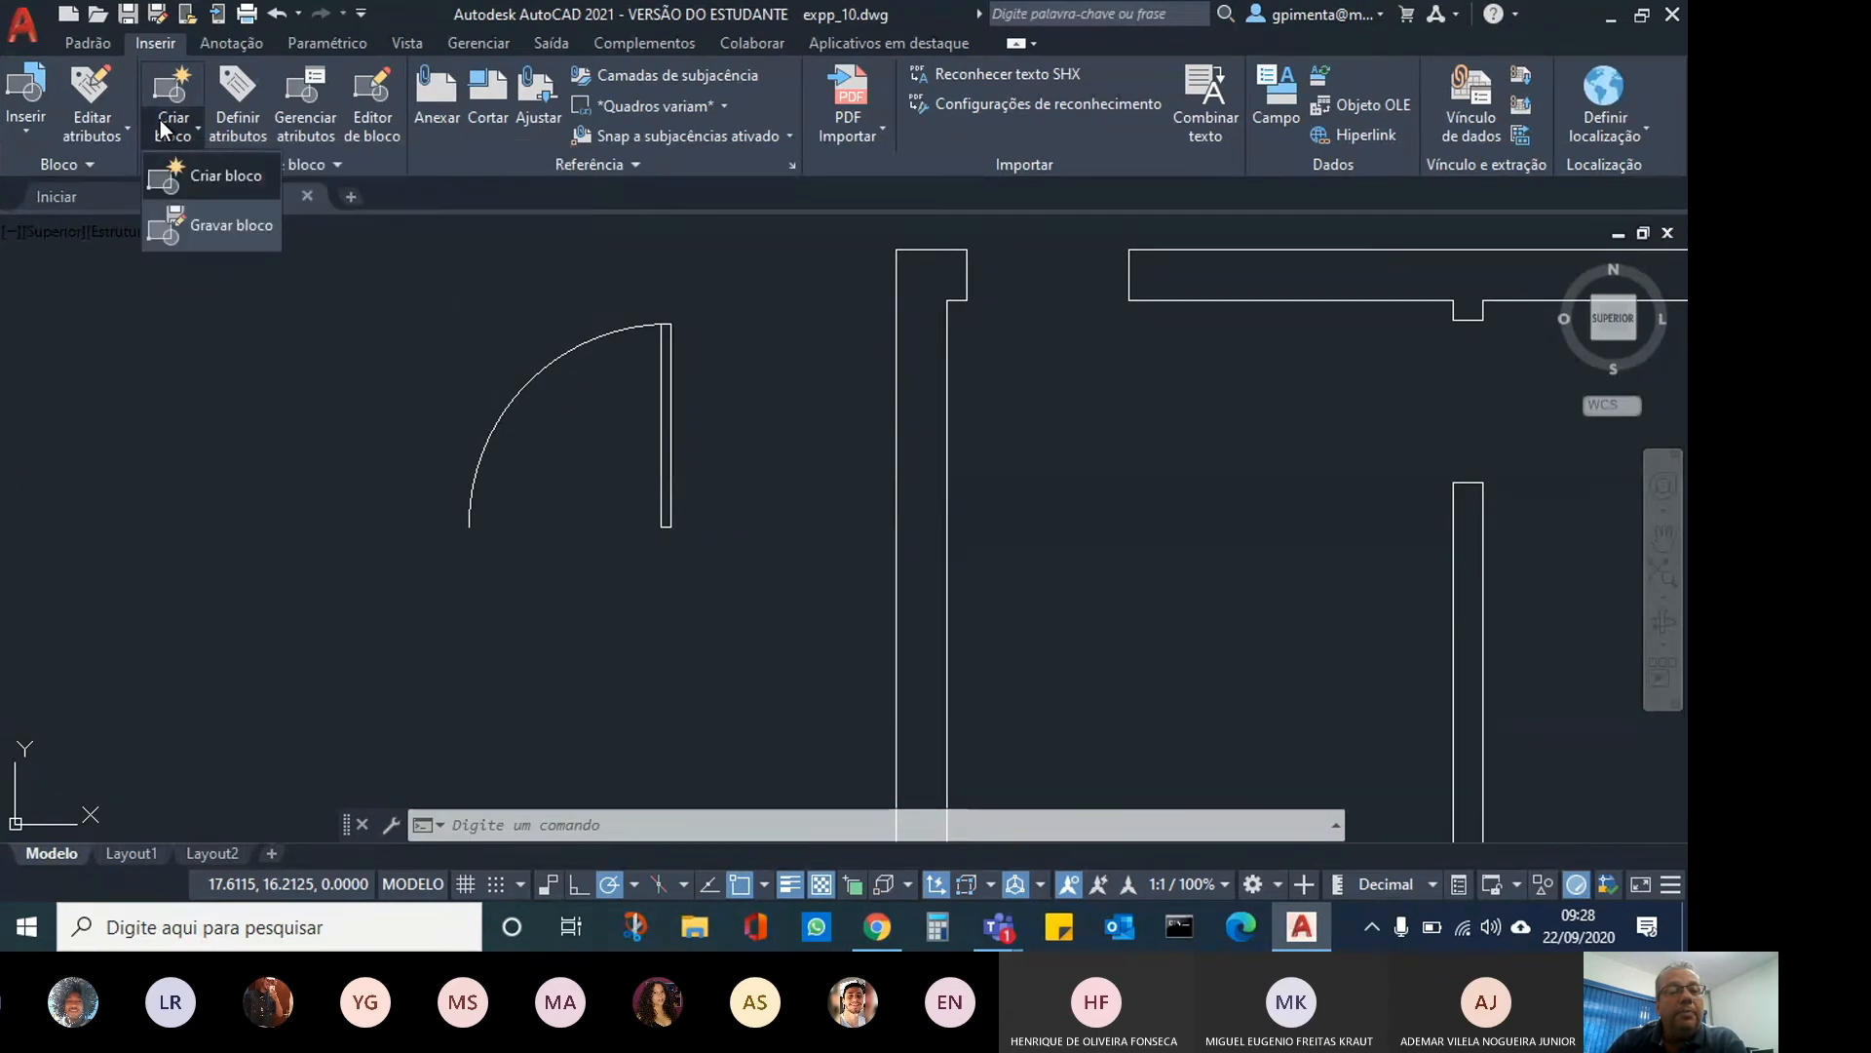
pyautogui.click(214, 183)
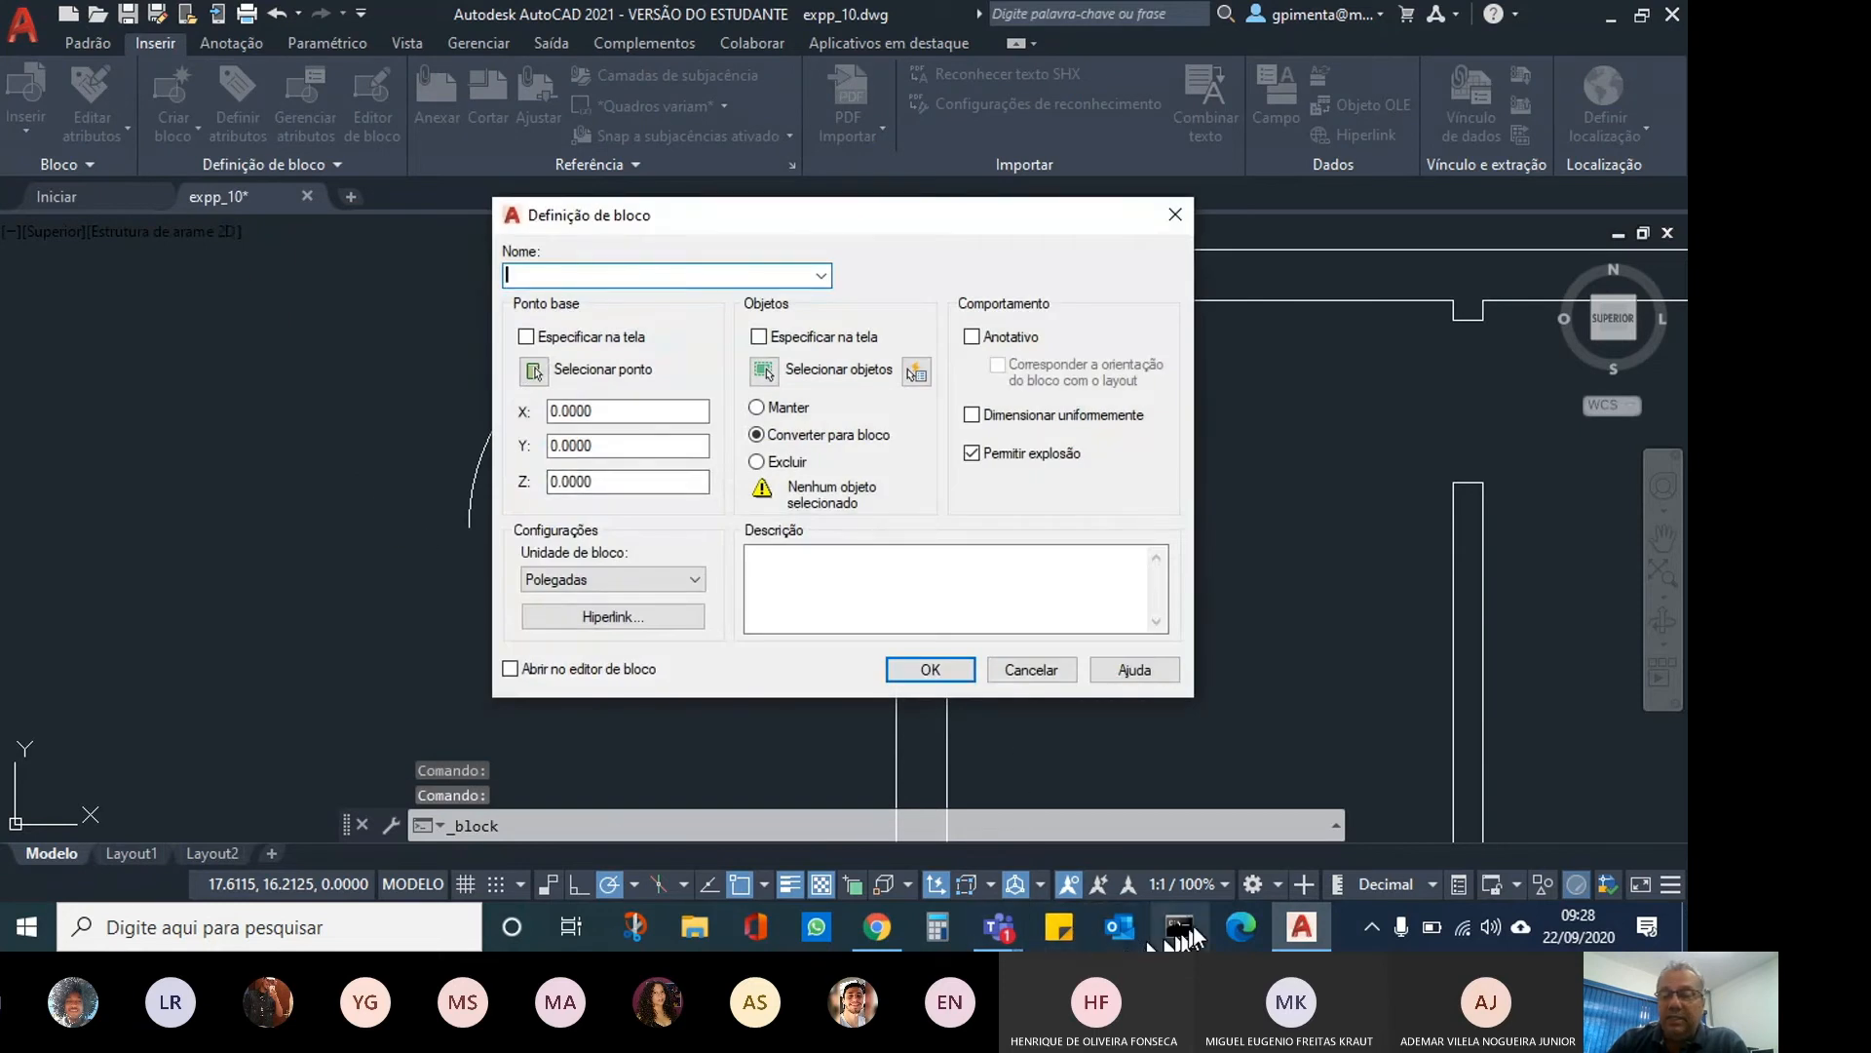
pyautogui.click(992, 935)
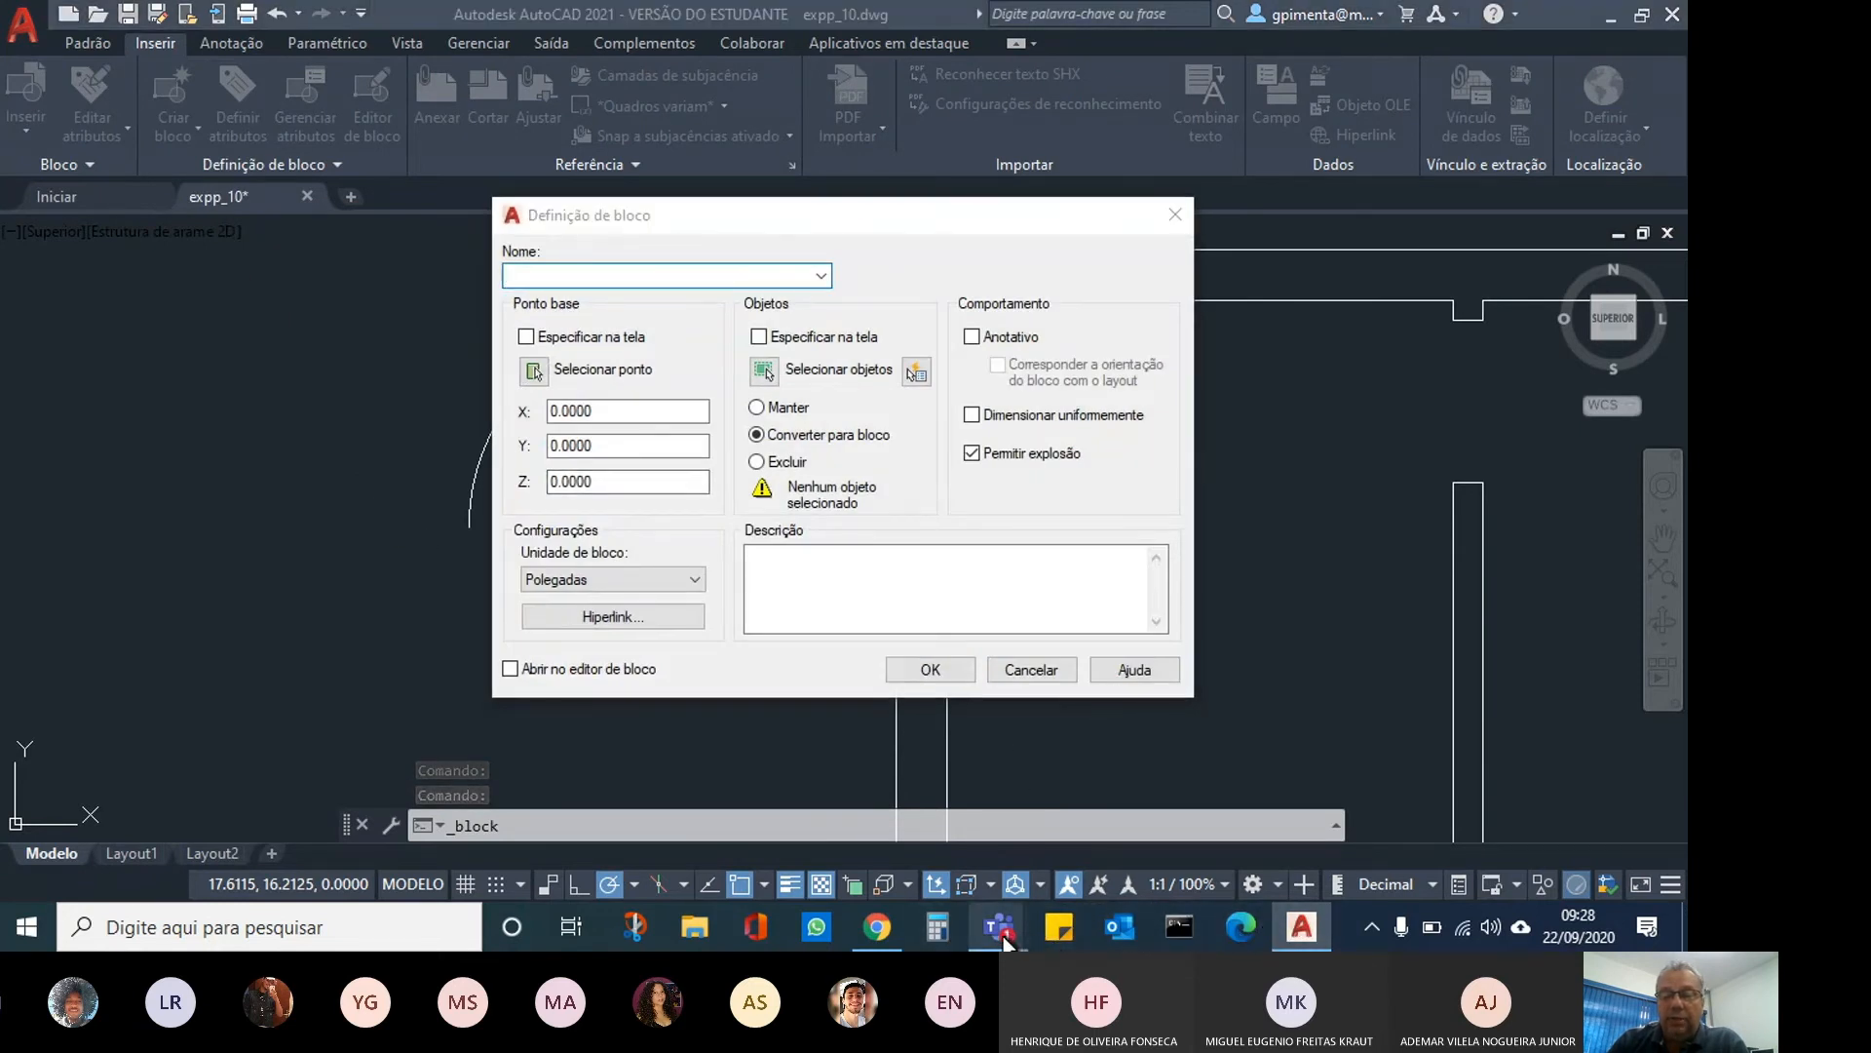
pyautogui.click(799, 808)
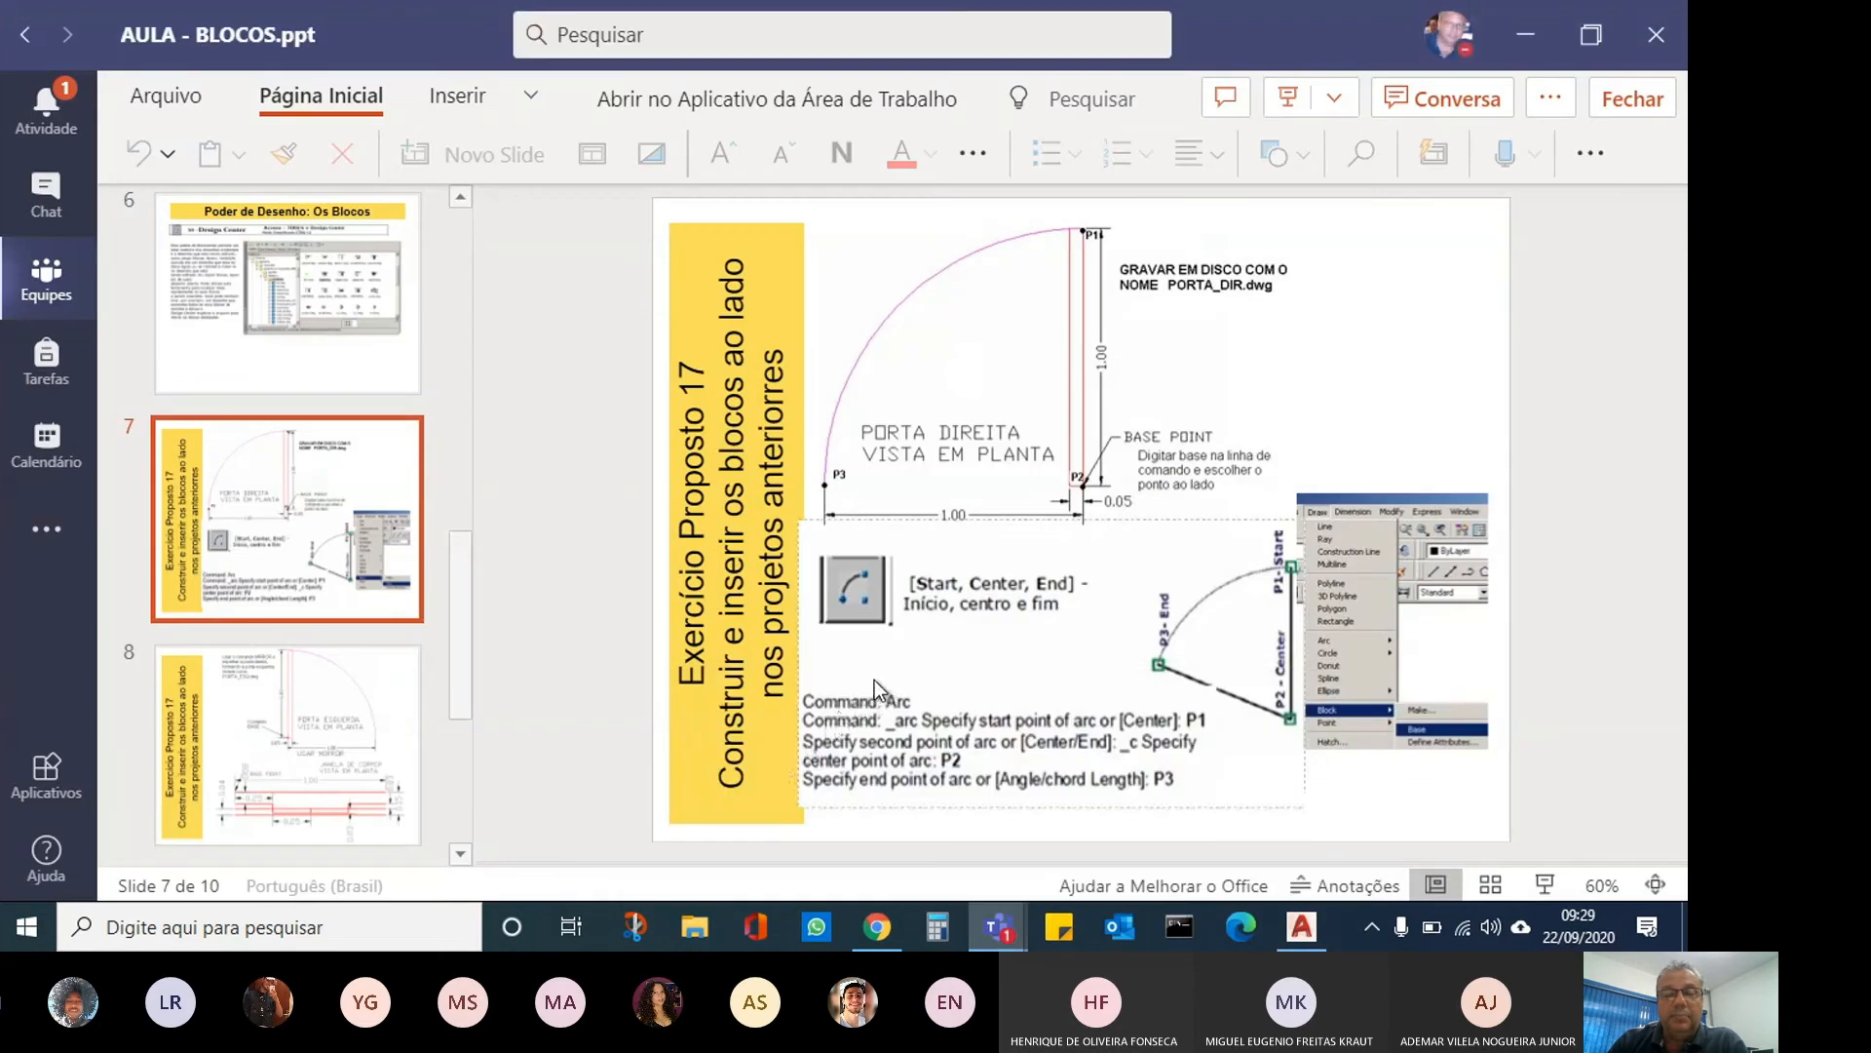
pyautogui.click(238, 295)
pyautogui.scroll(2, 238, 294)
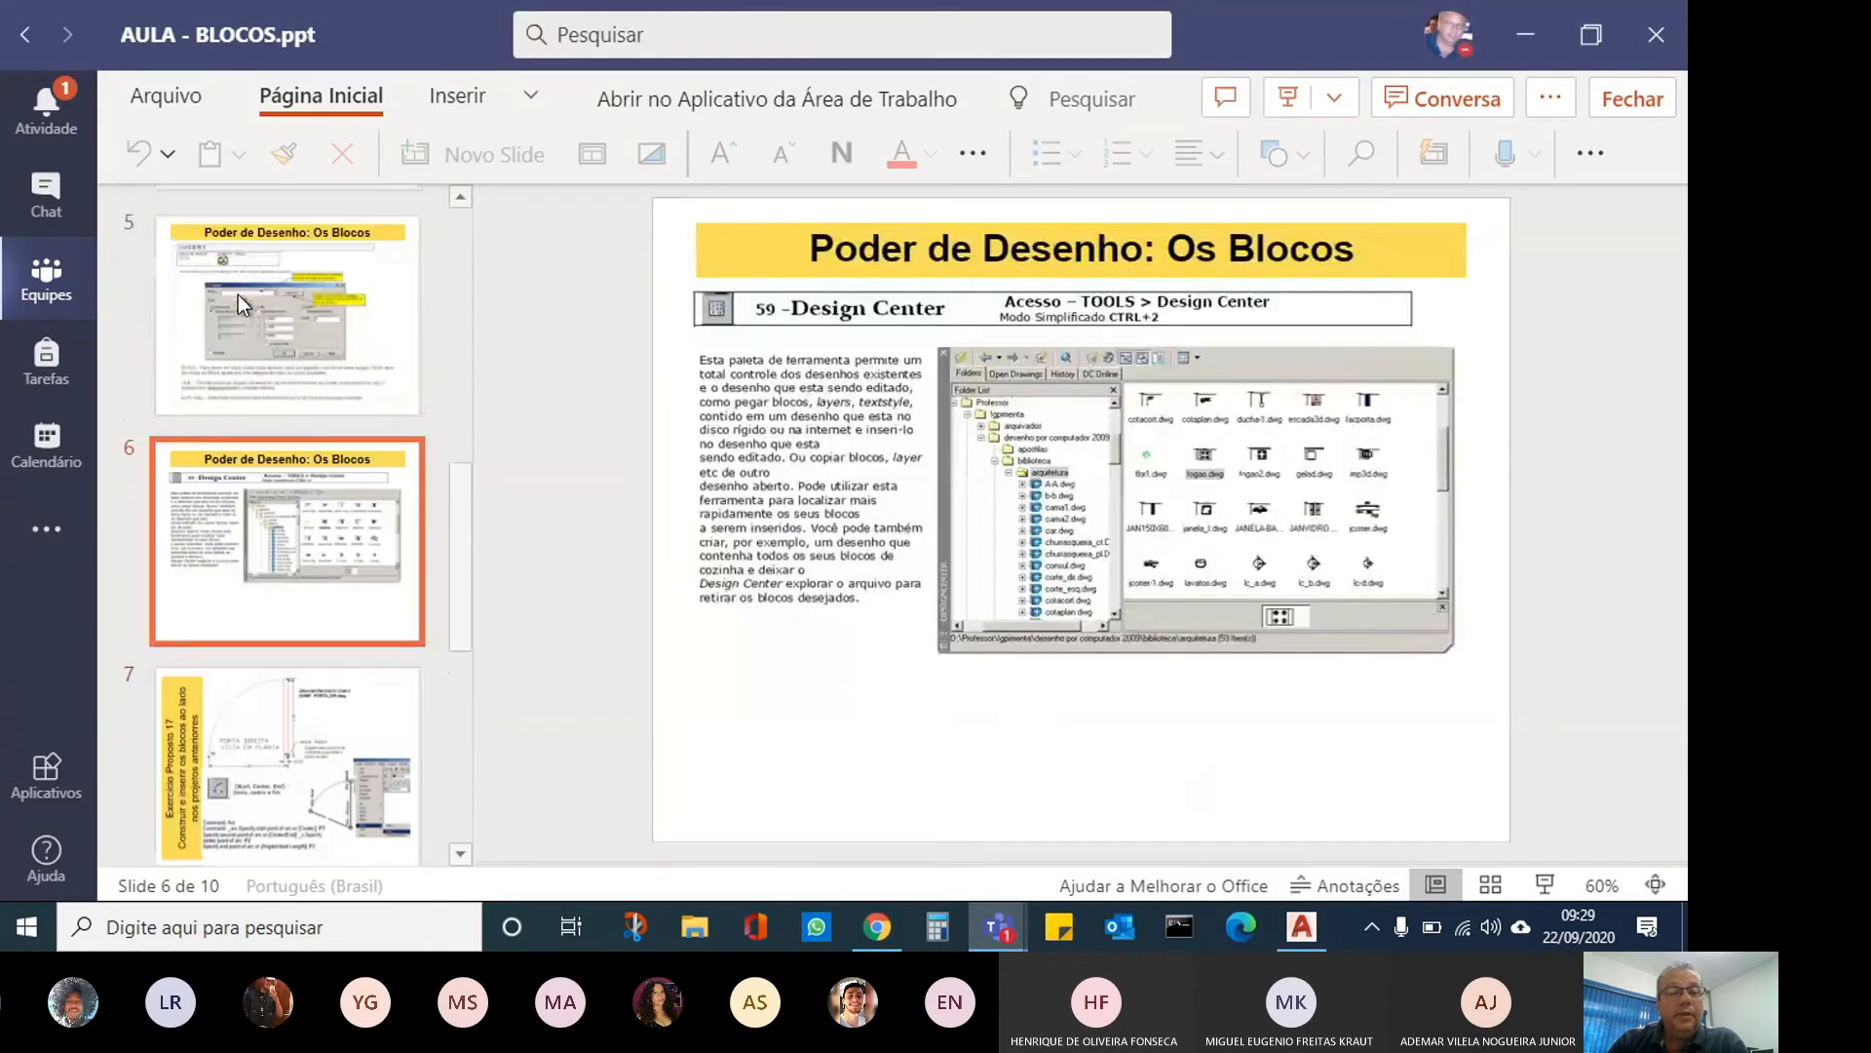
pyautogui.click(238, 294)
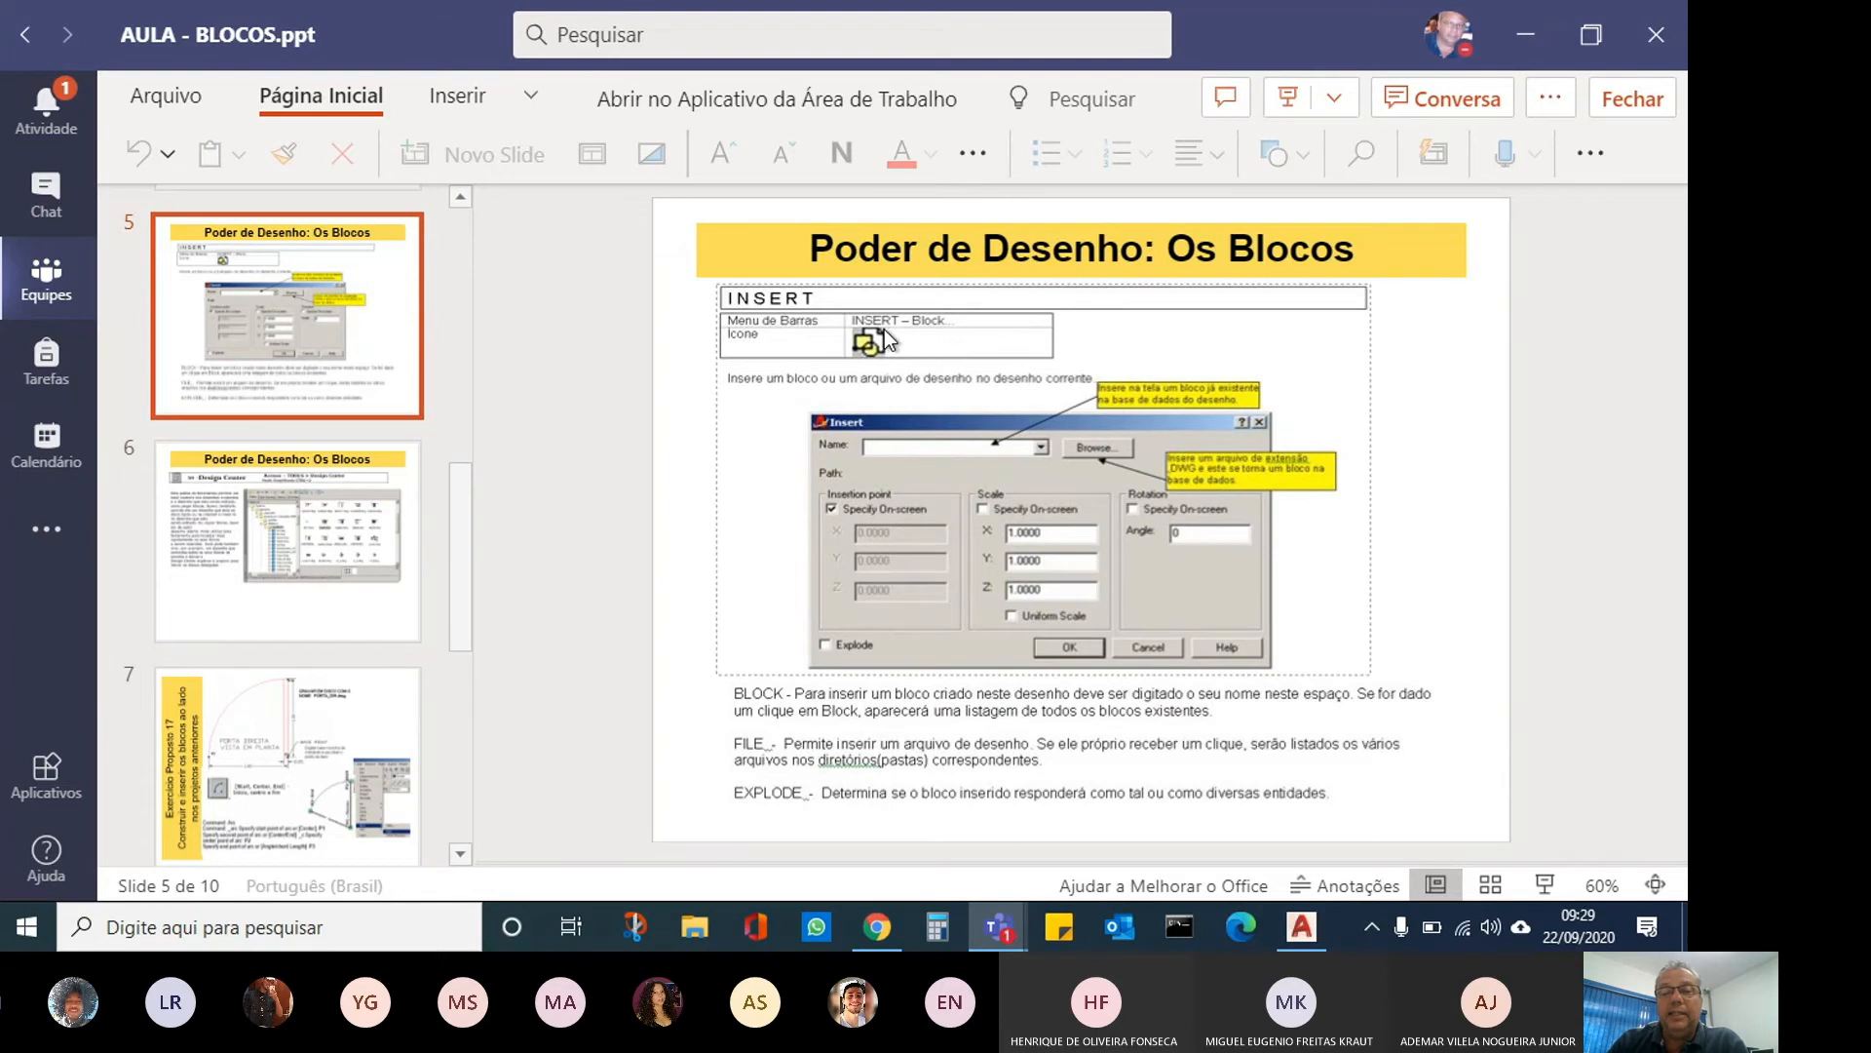
pyautogui.click(1302, 927)
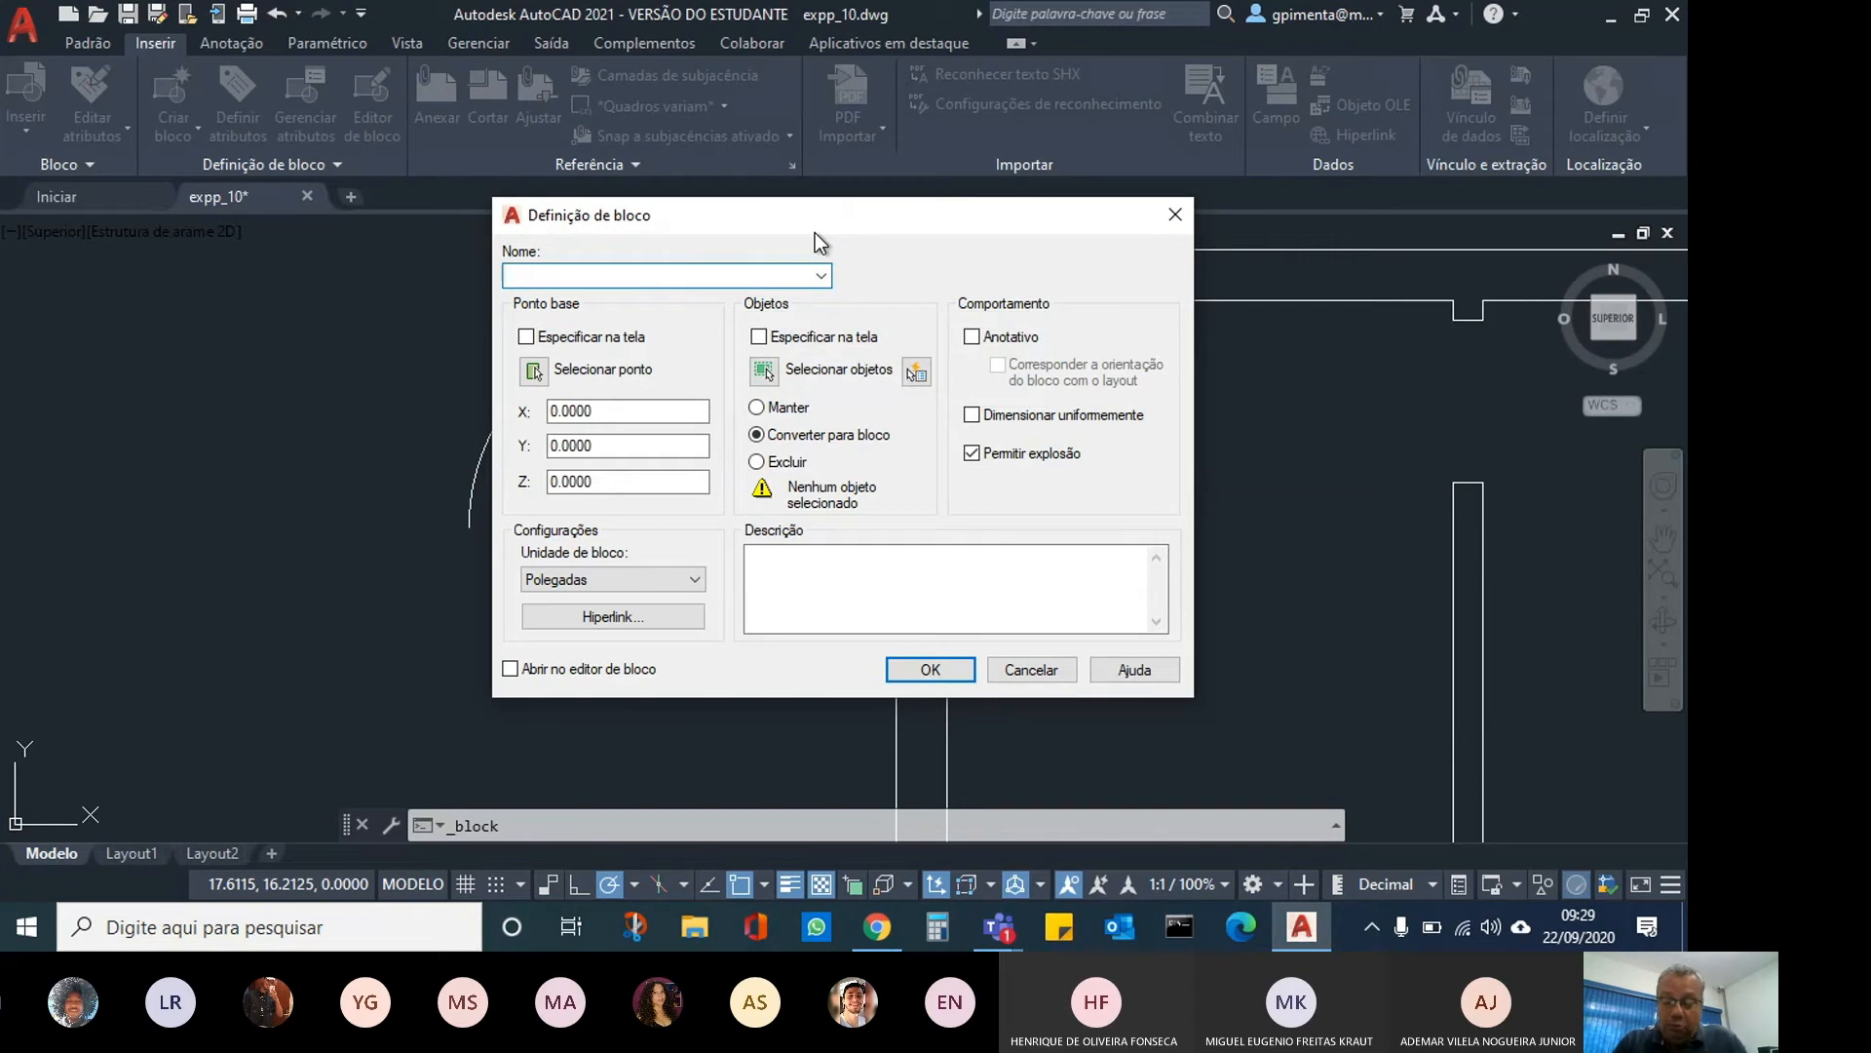
pyautogui.write('porta_dir')
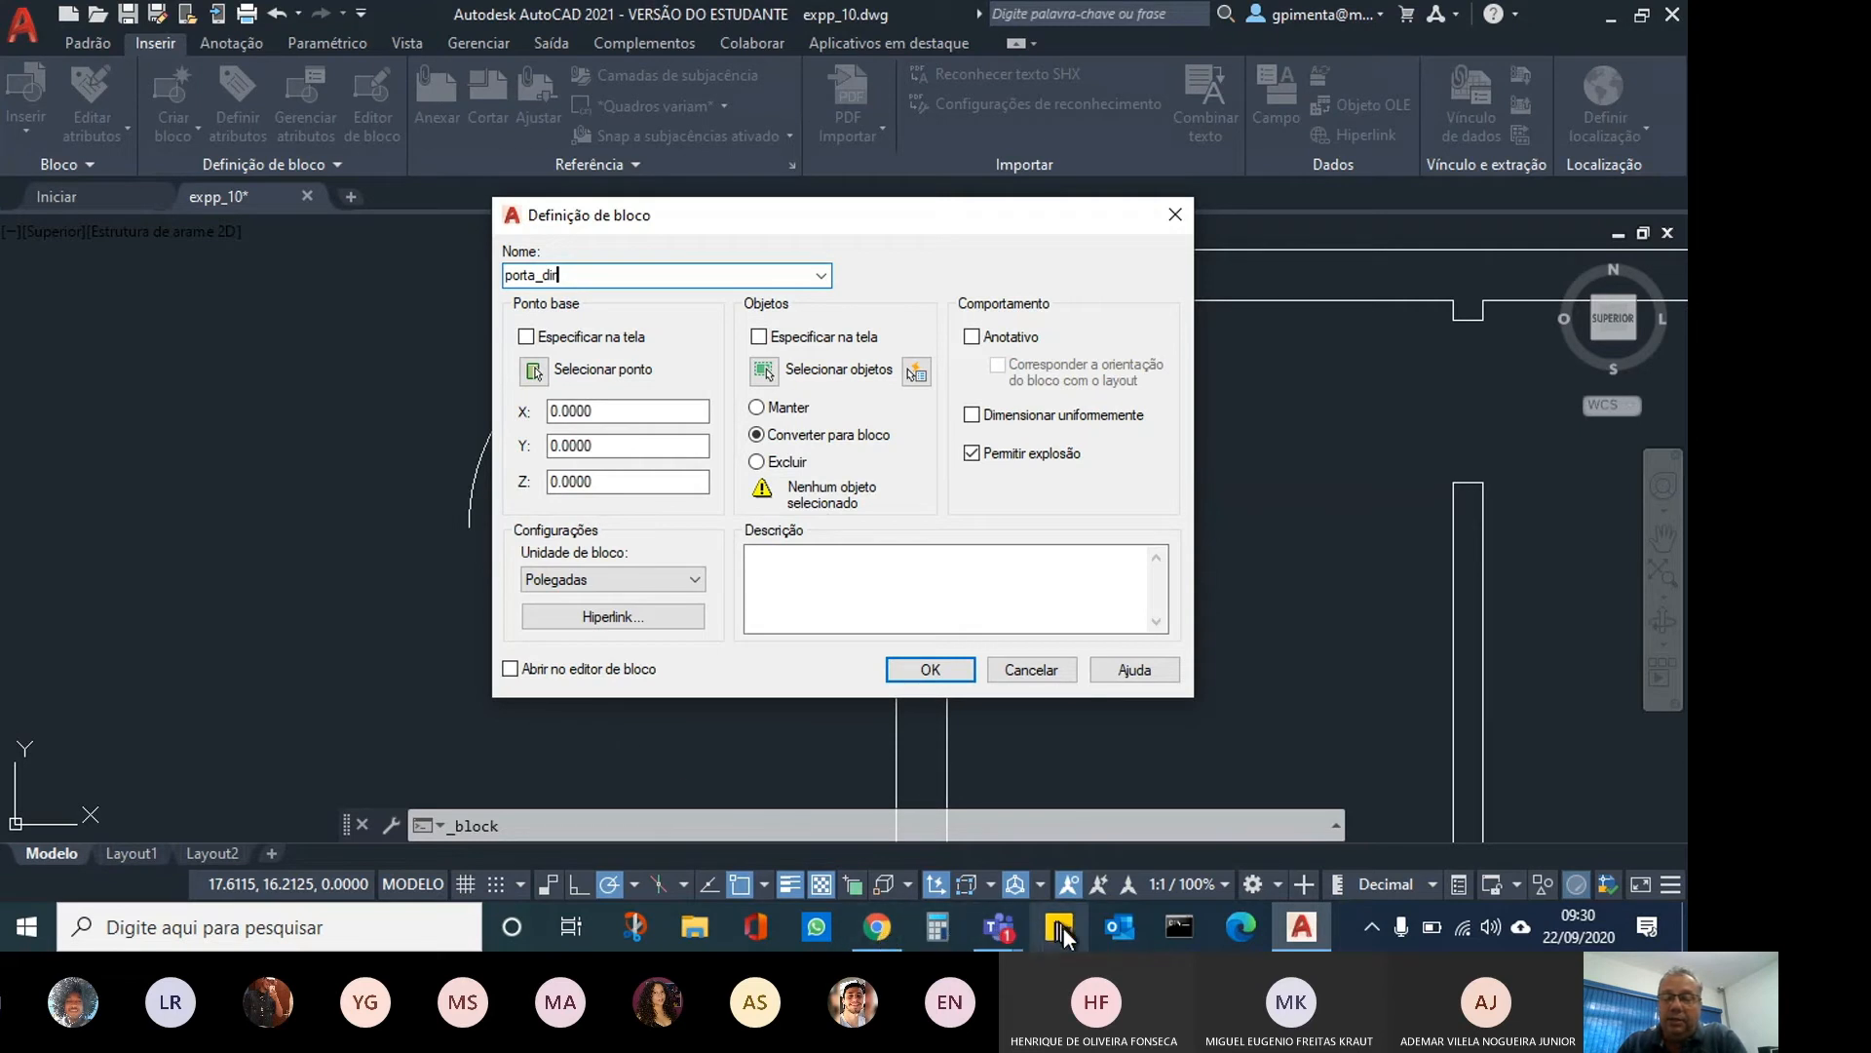
# Check the base point on slide 7 in Teams, and set the block's base point in AutoCAD at the door leaf's lower-right corner.
pyautogui.click(999, 926)
pyautogui.click(734, 810)
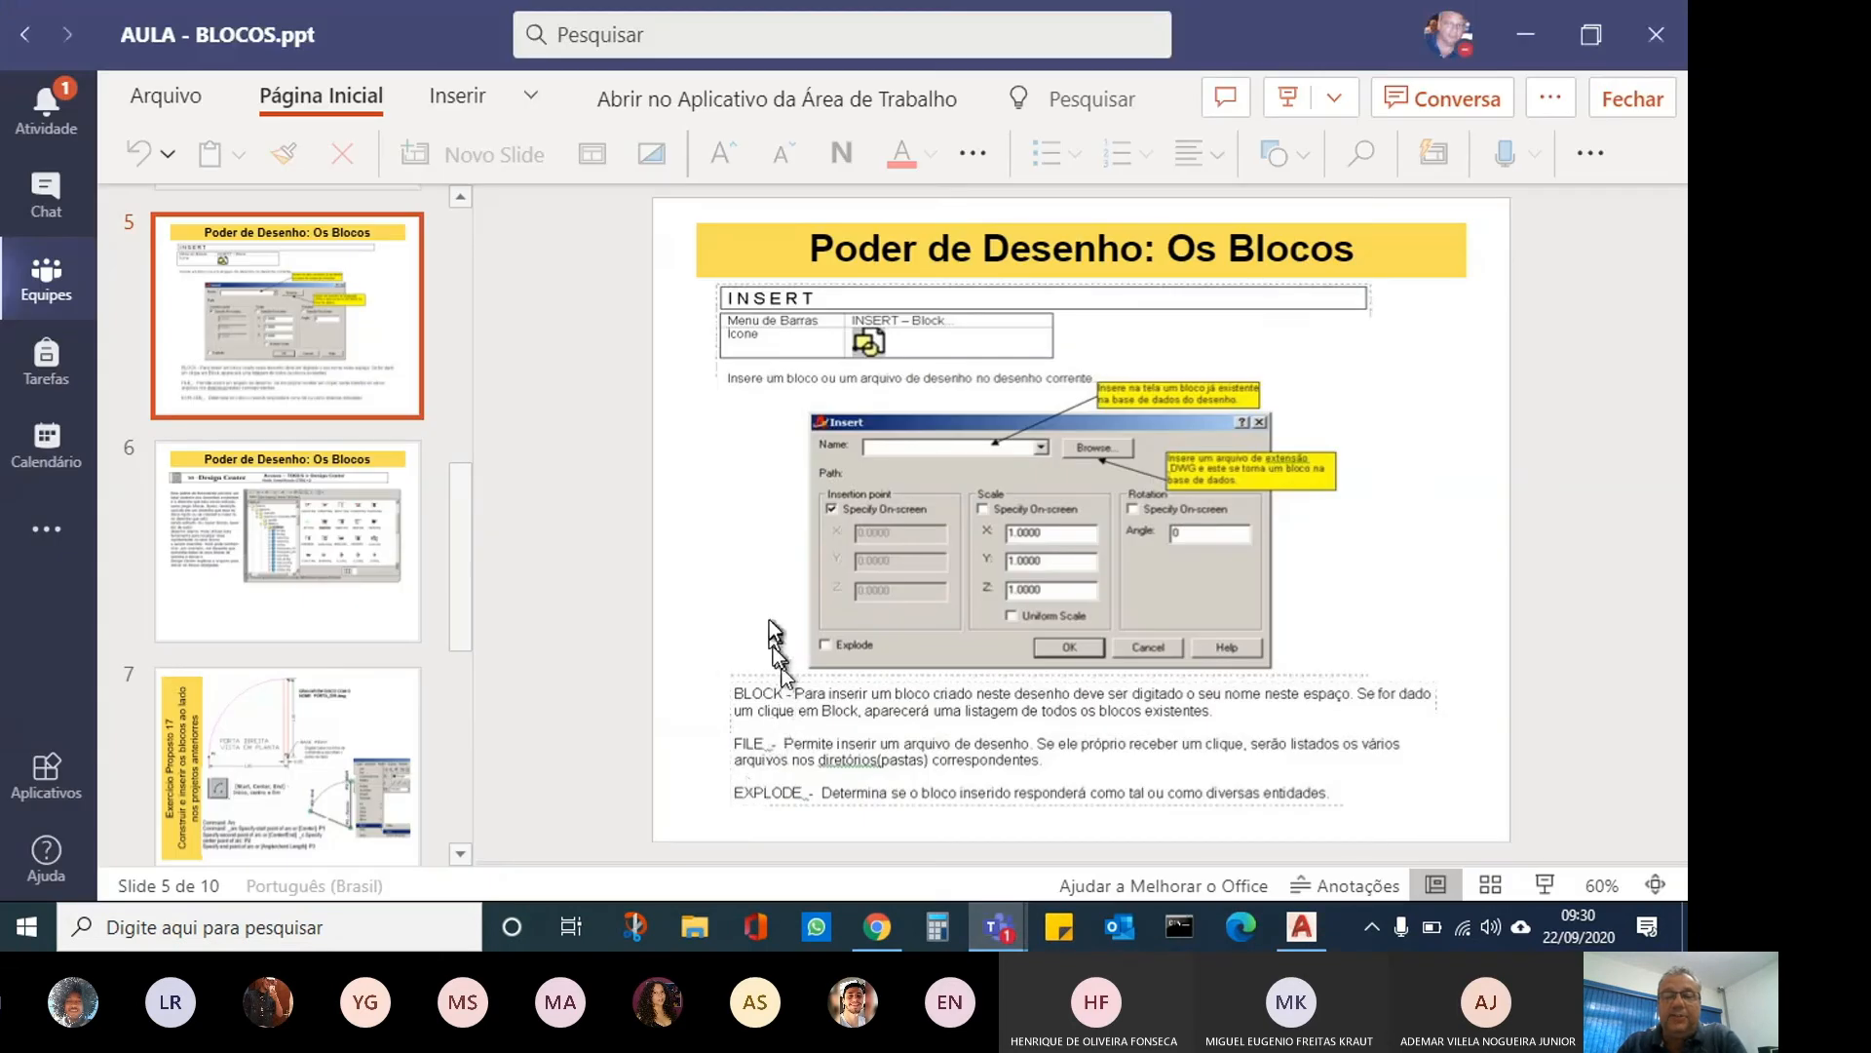
pyautogui.click(257, 707)
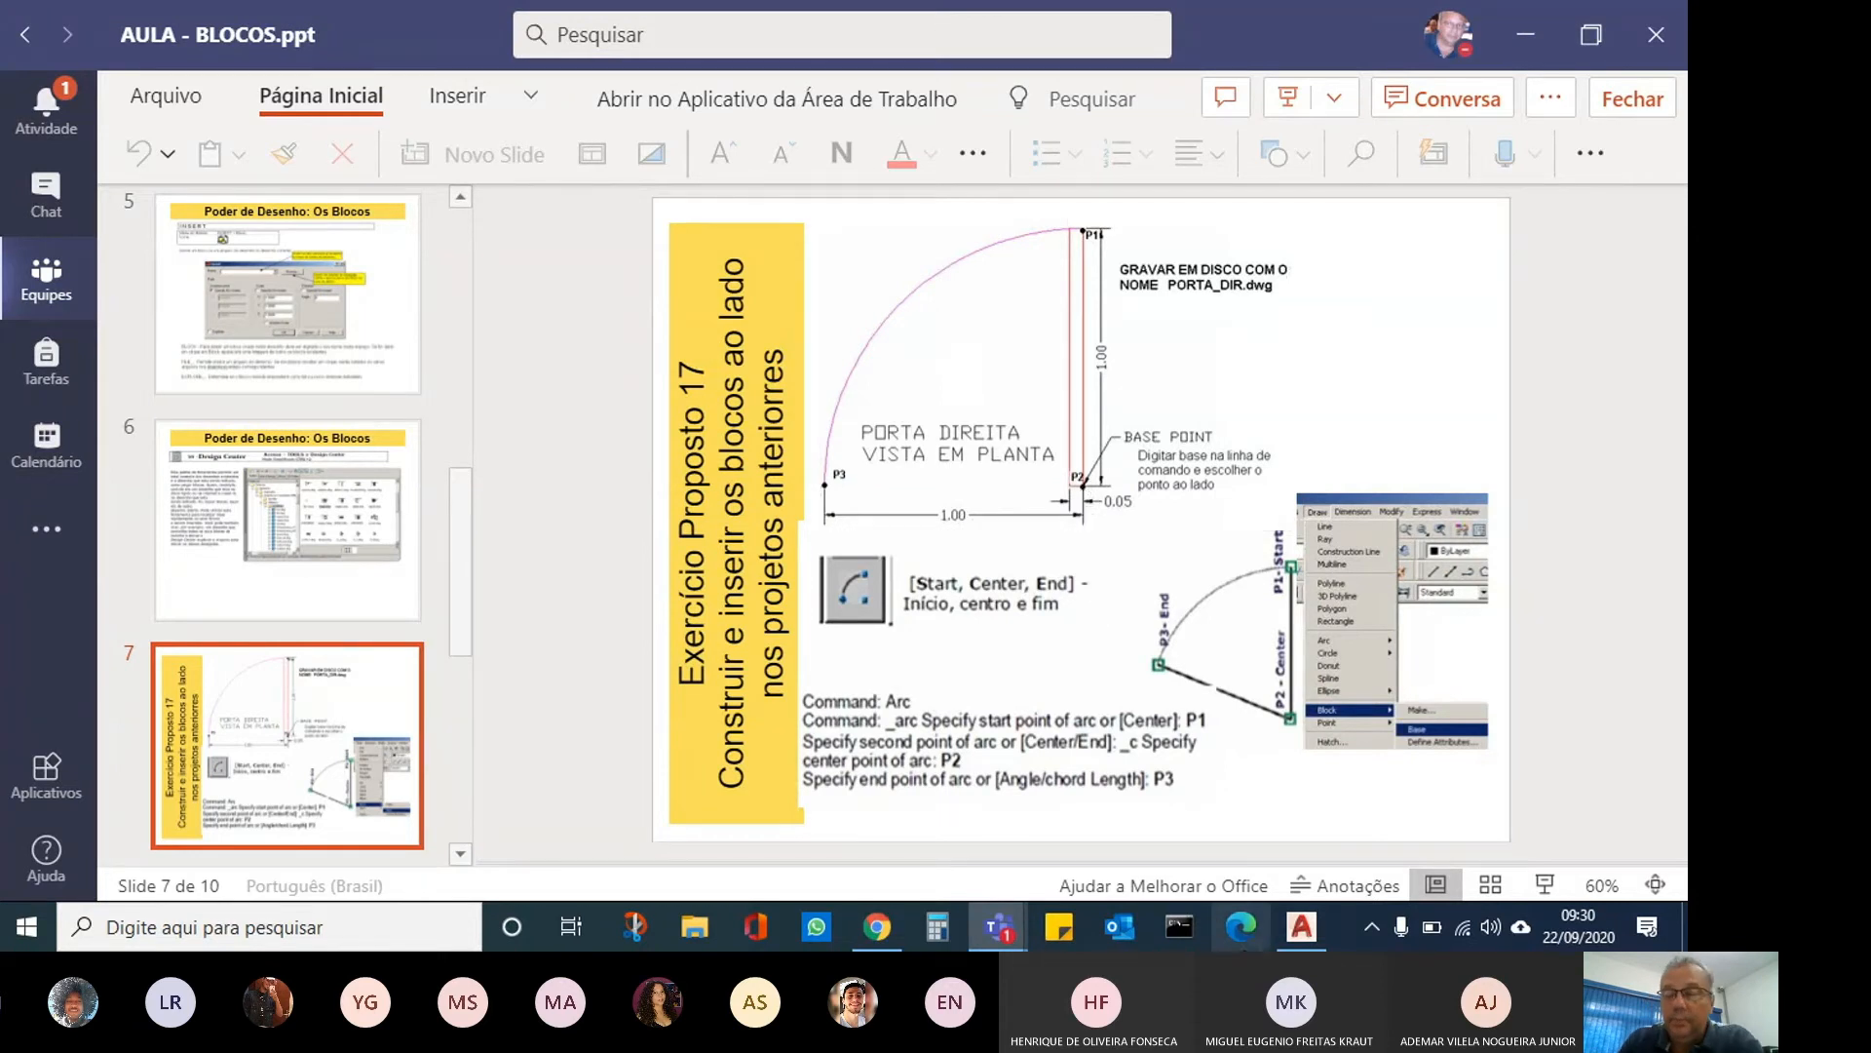
pyautogui.click(1301, 927)
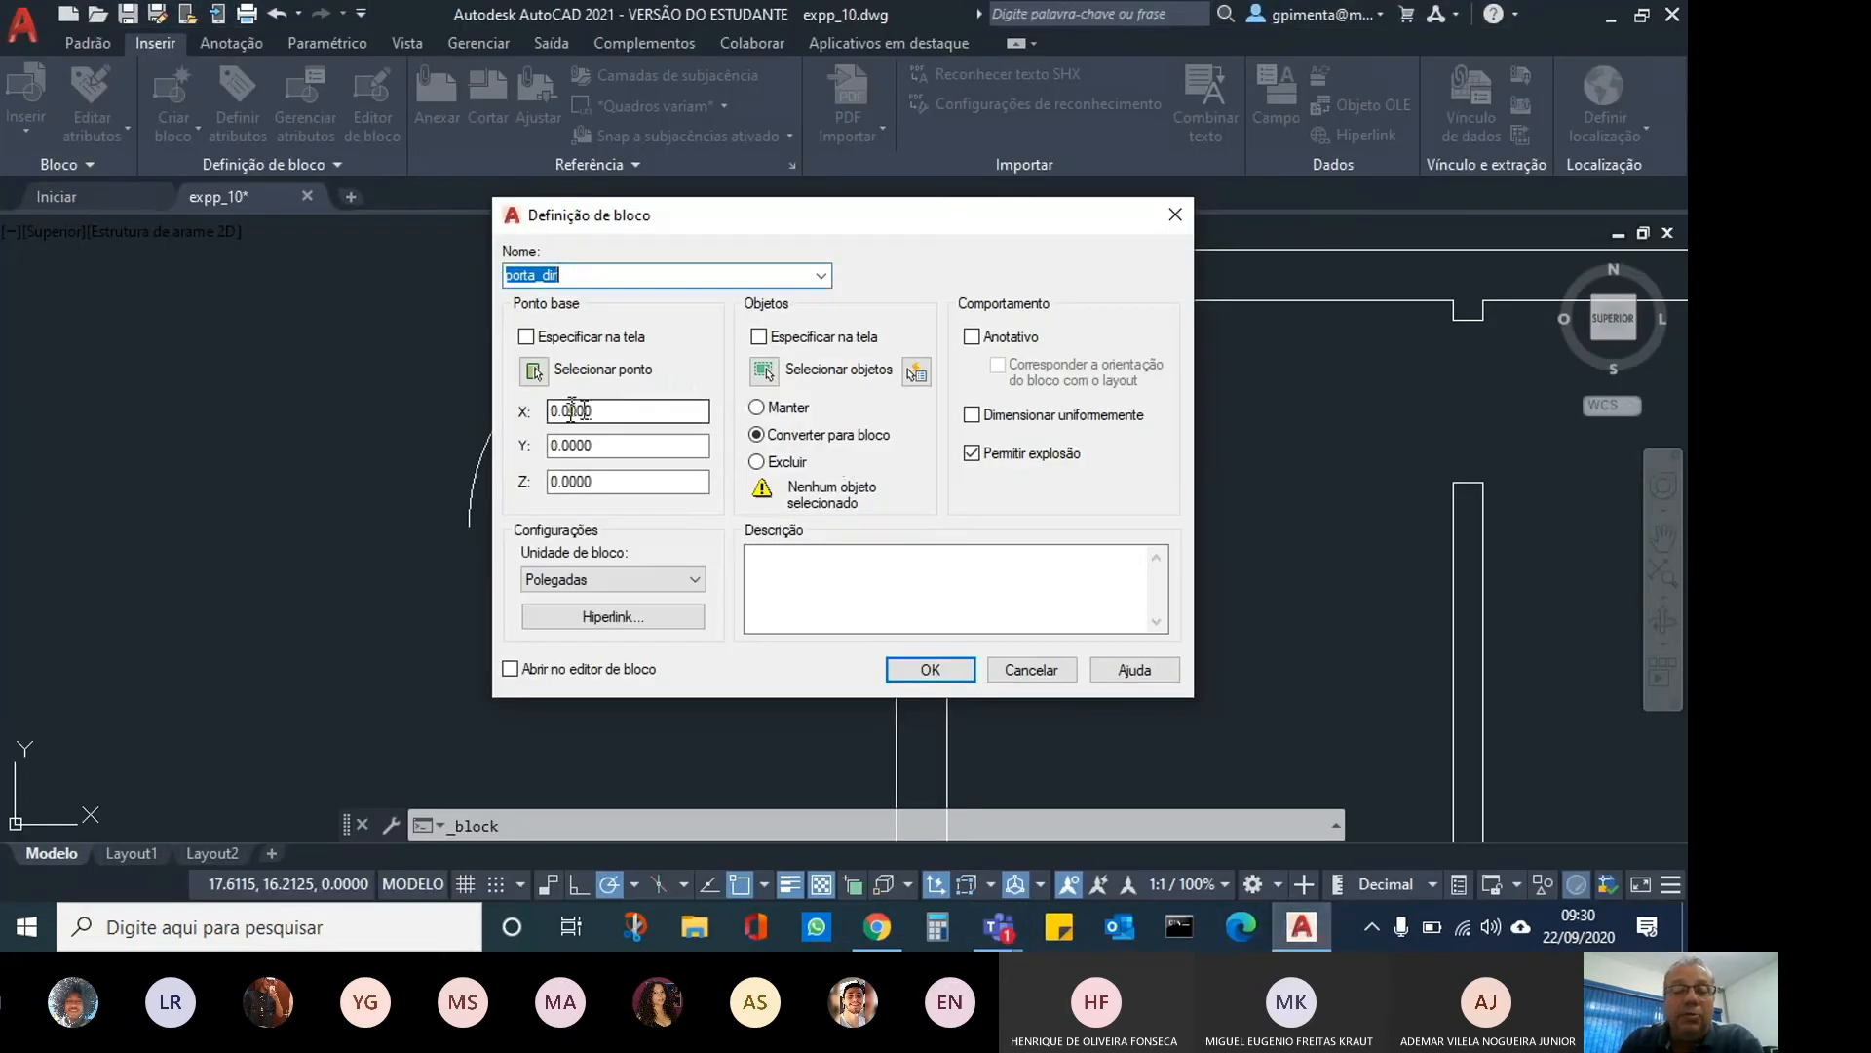
pyautogui.click(540, 374)
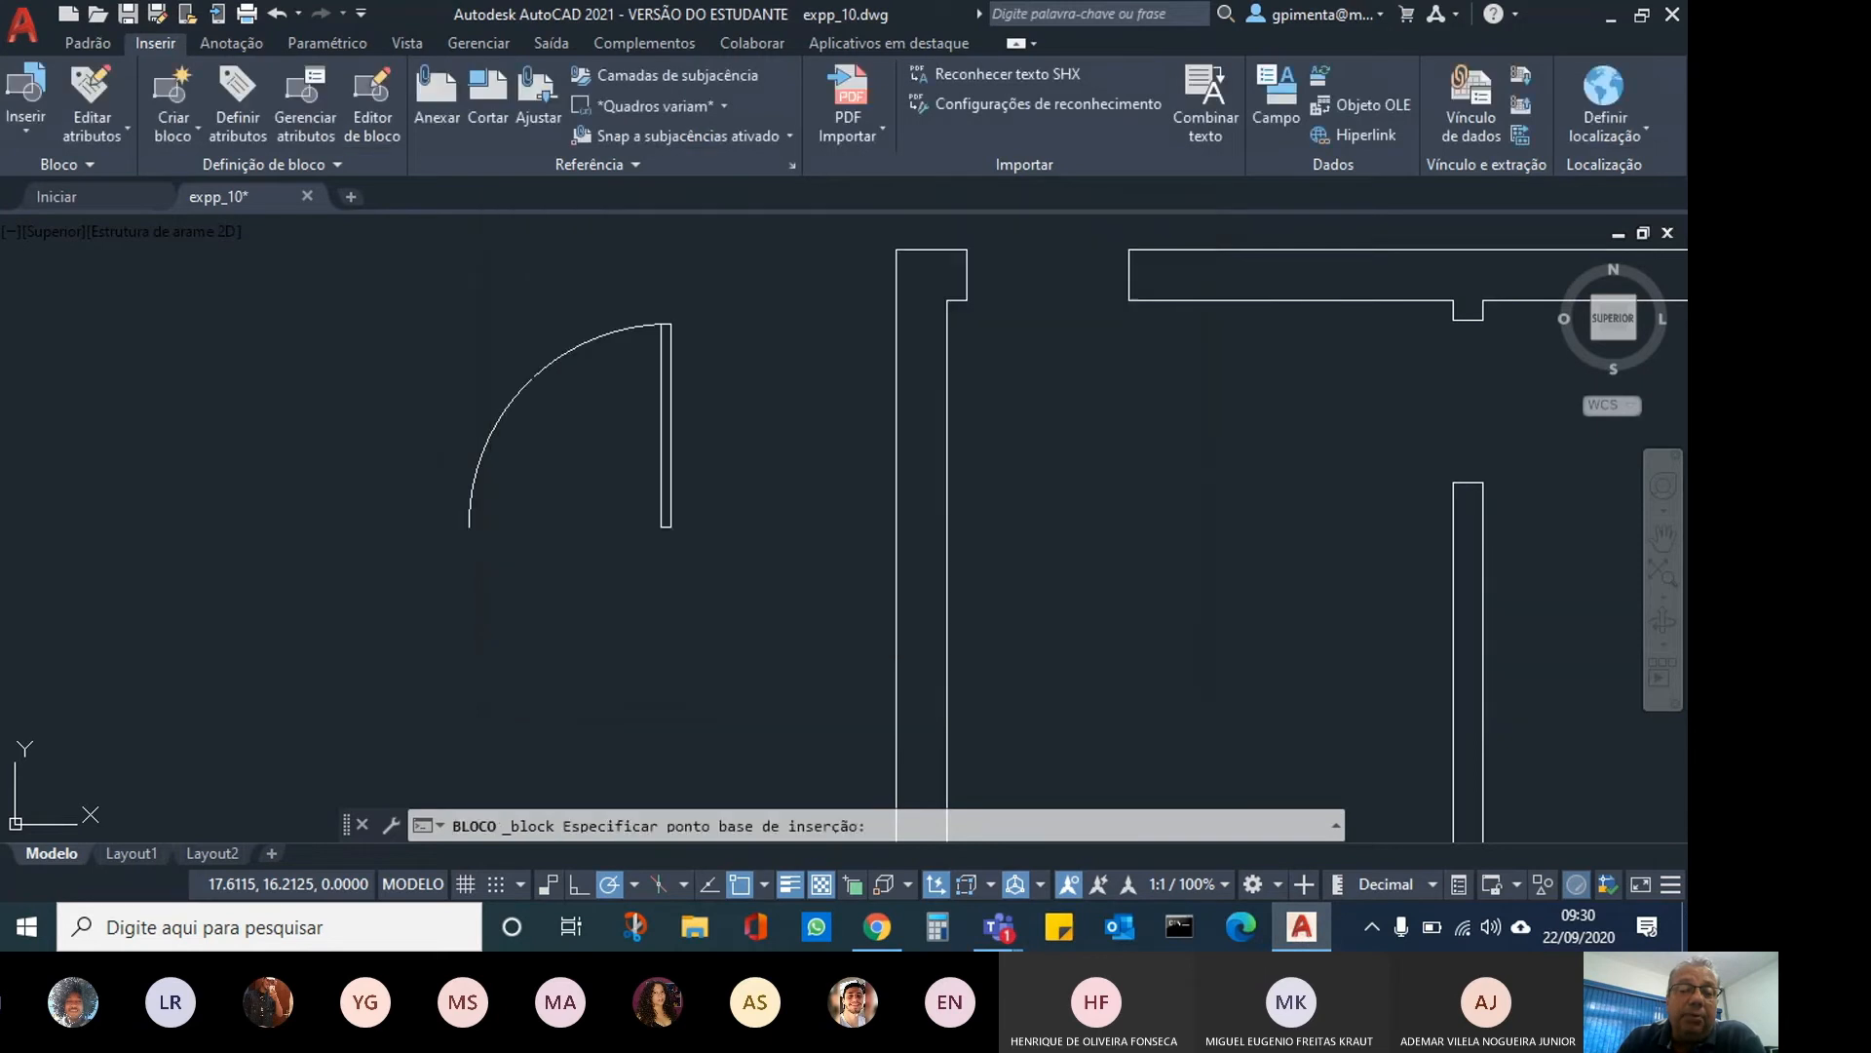
pyautogui.click(671, 528)
pyautogui.click(670, 527)
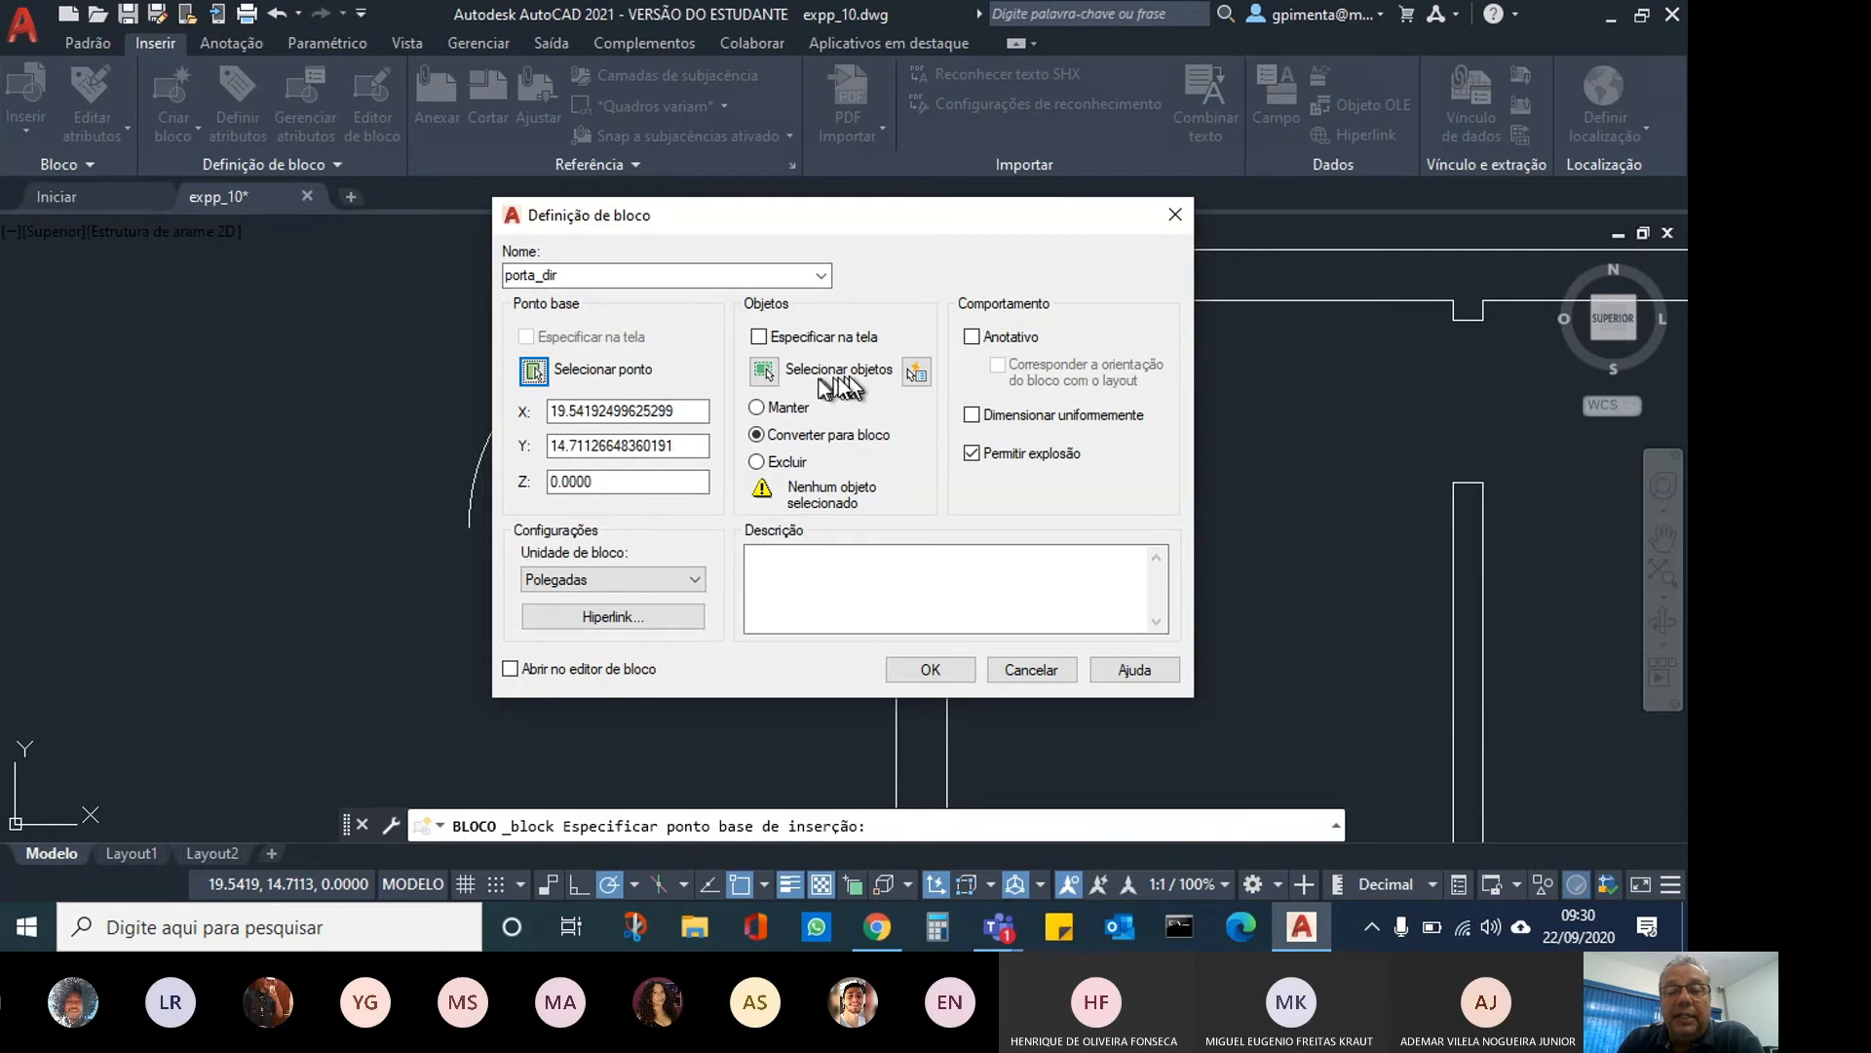
# Create the block from the door leaf and arc, converting them to a block in Polegadas, and check that it selects as one object.
pyautogui.click(766, 371)
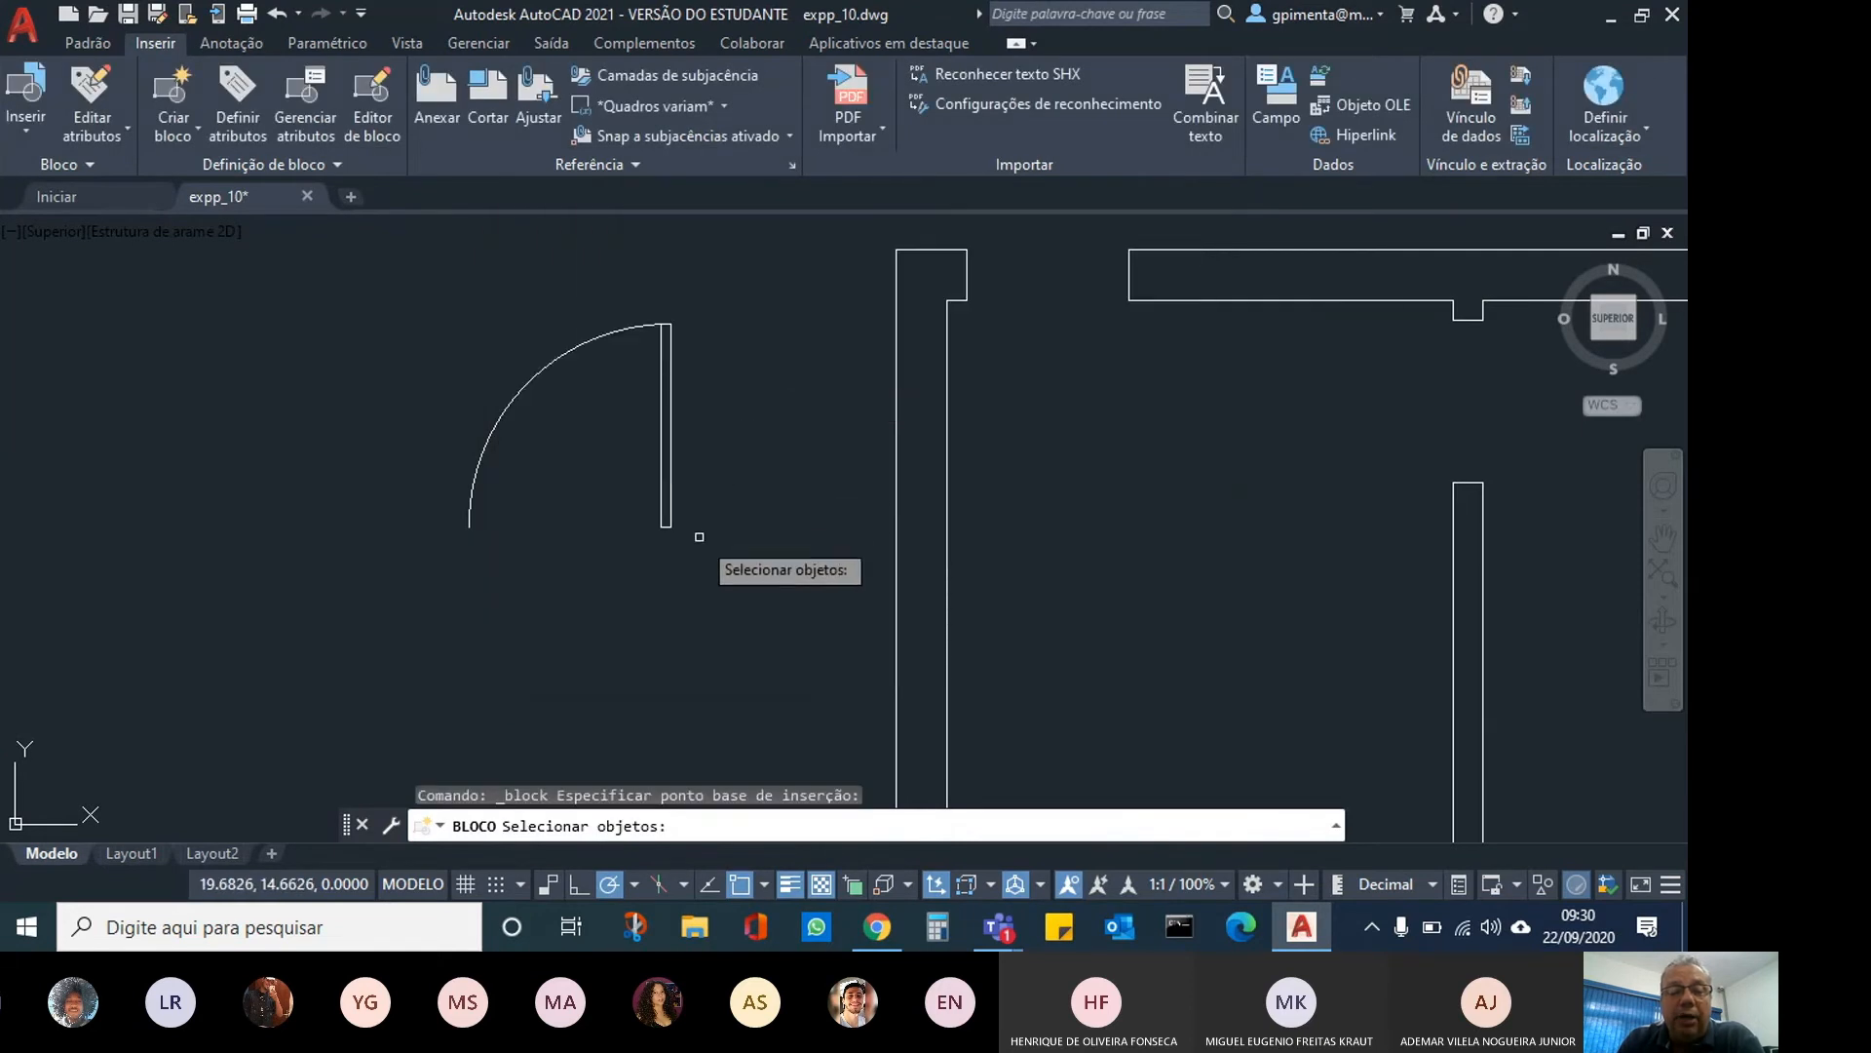
pyautogui.click(699, 539)
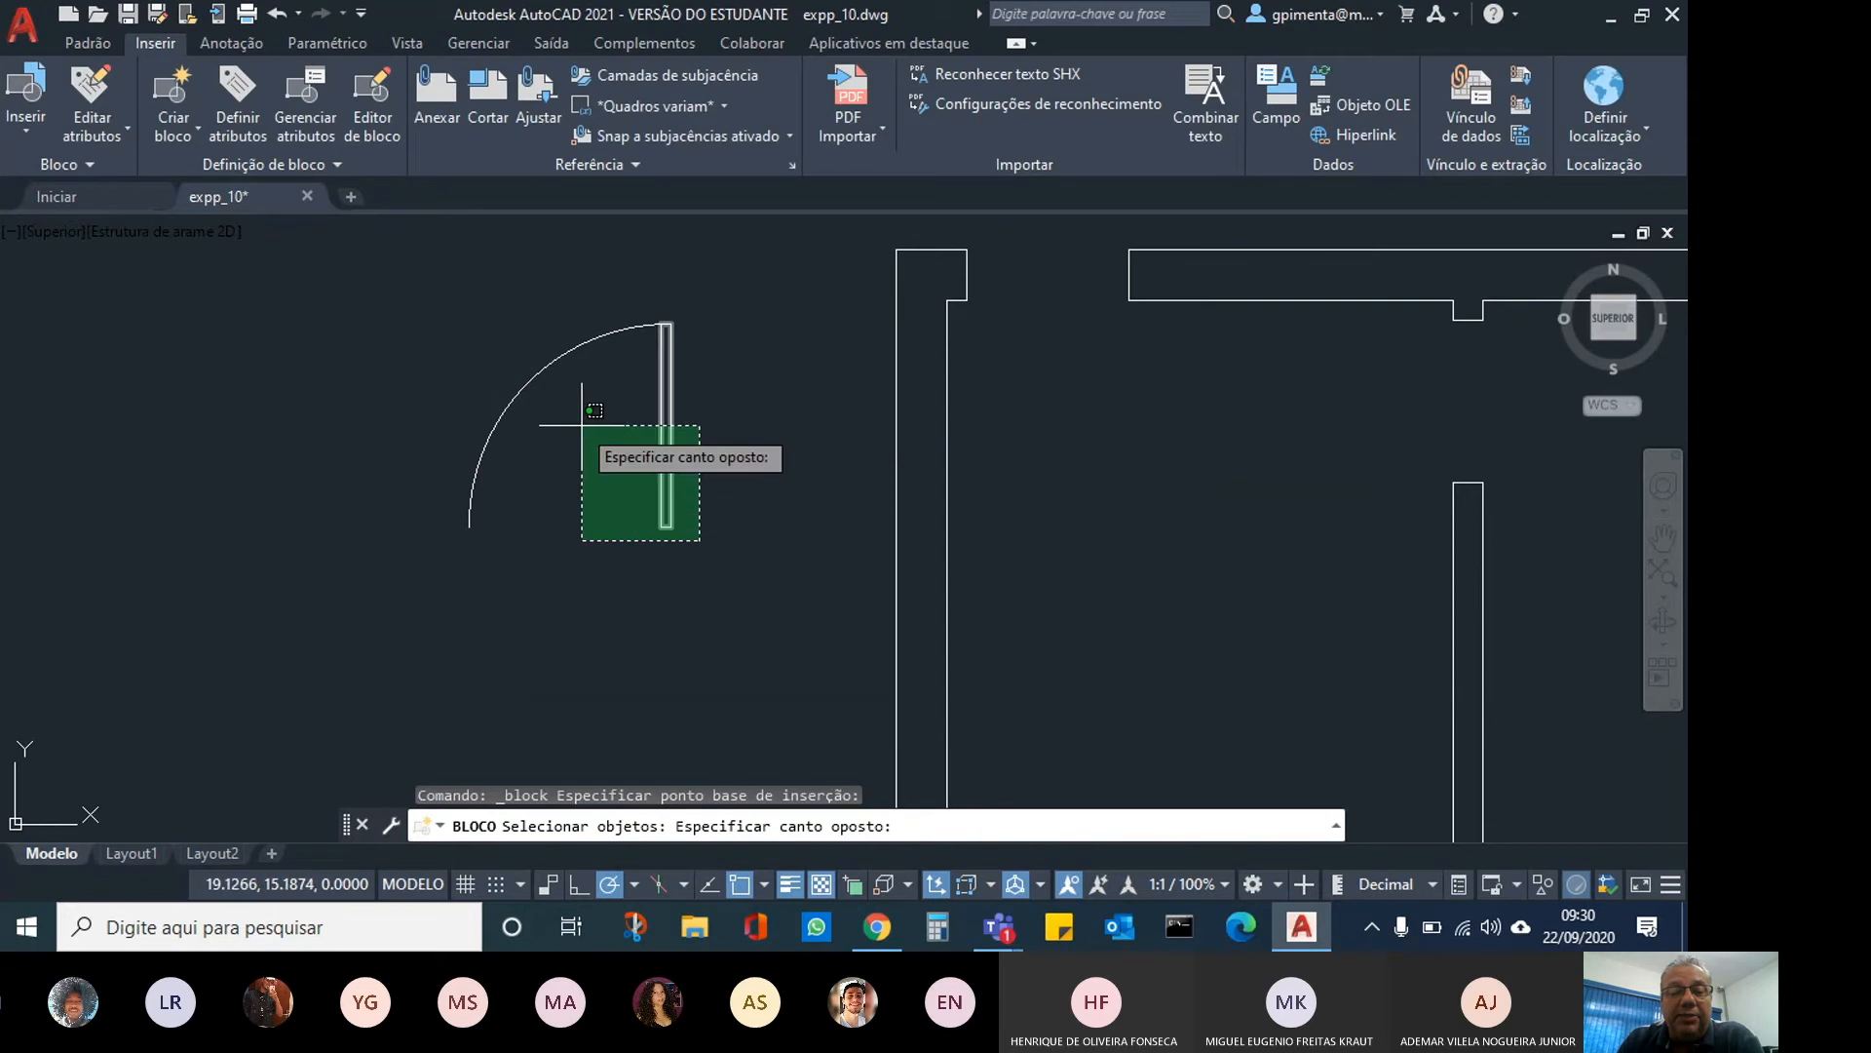
pyautogui.click(380, 309)
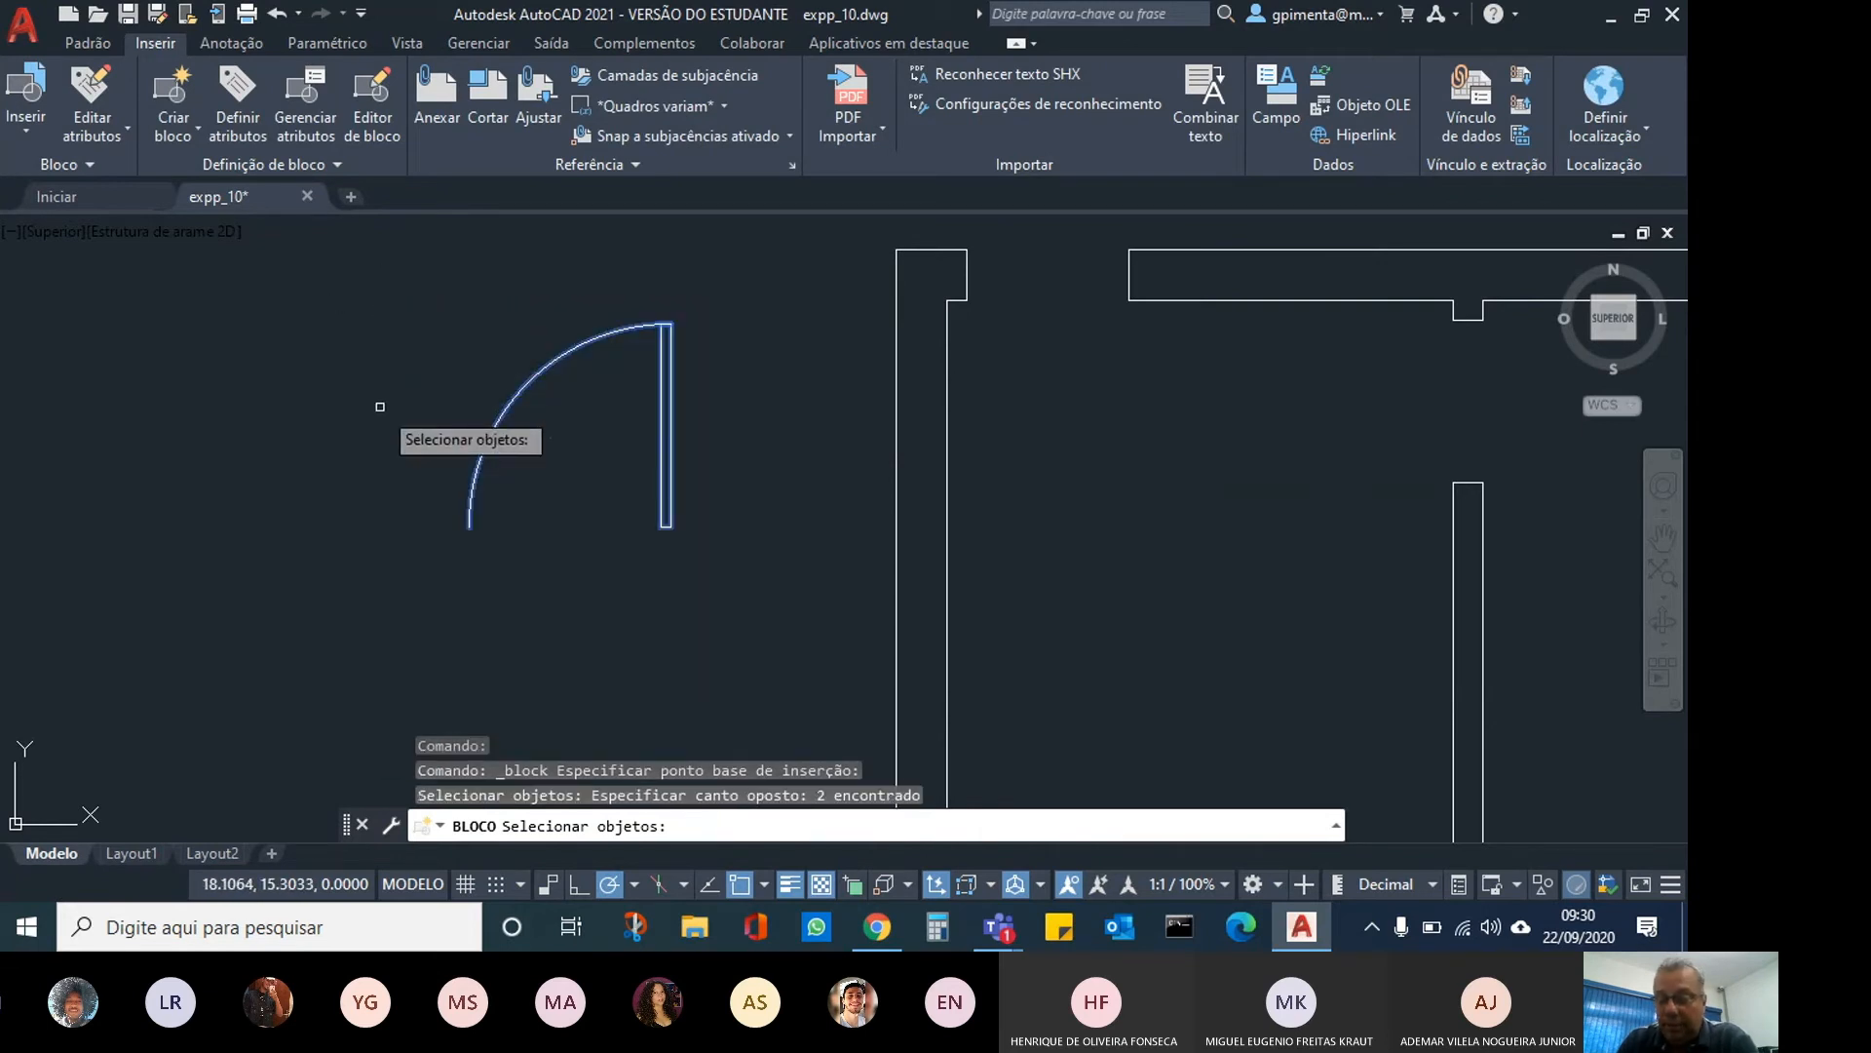
pyautogui.press('Return')
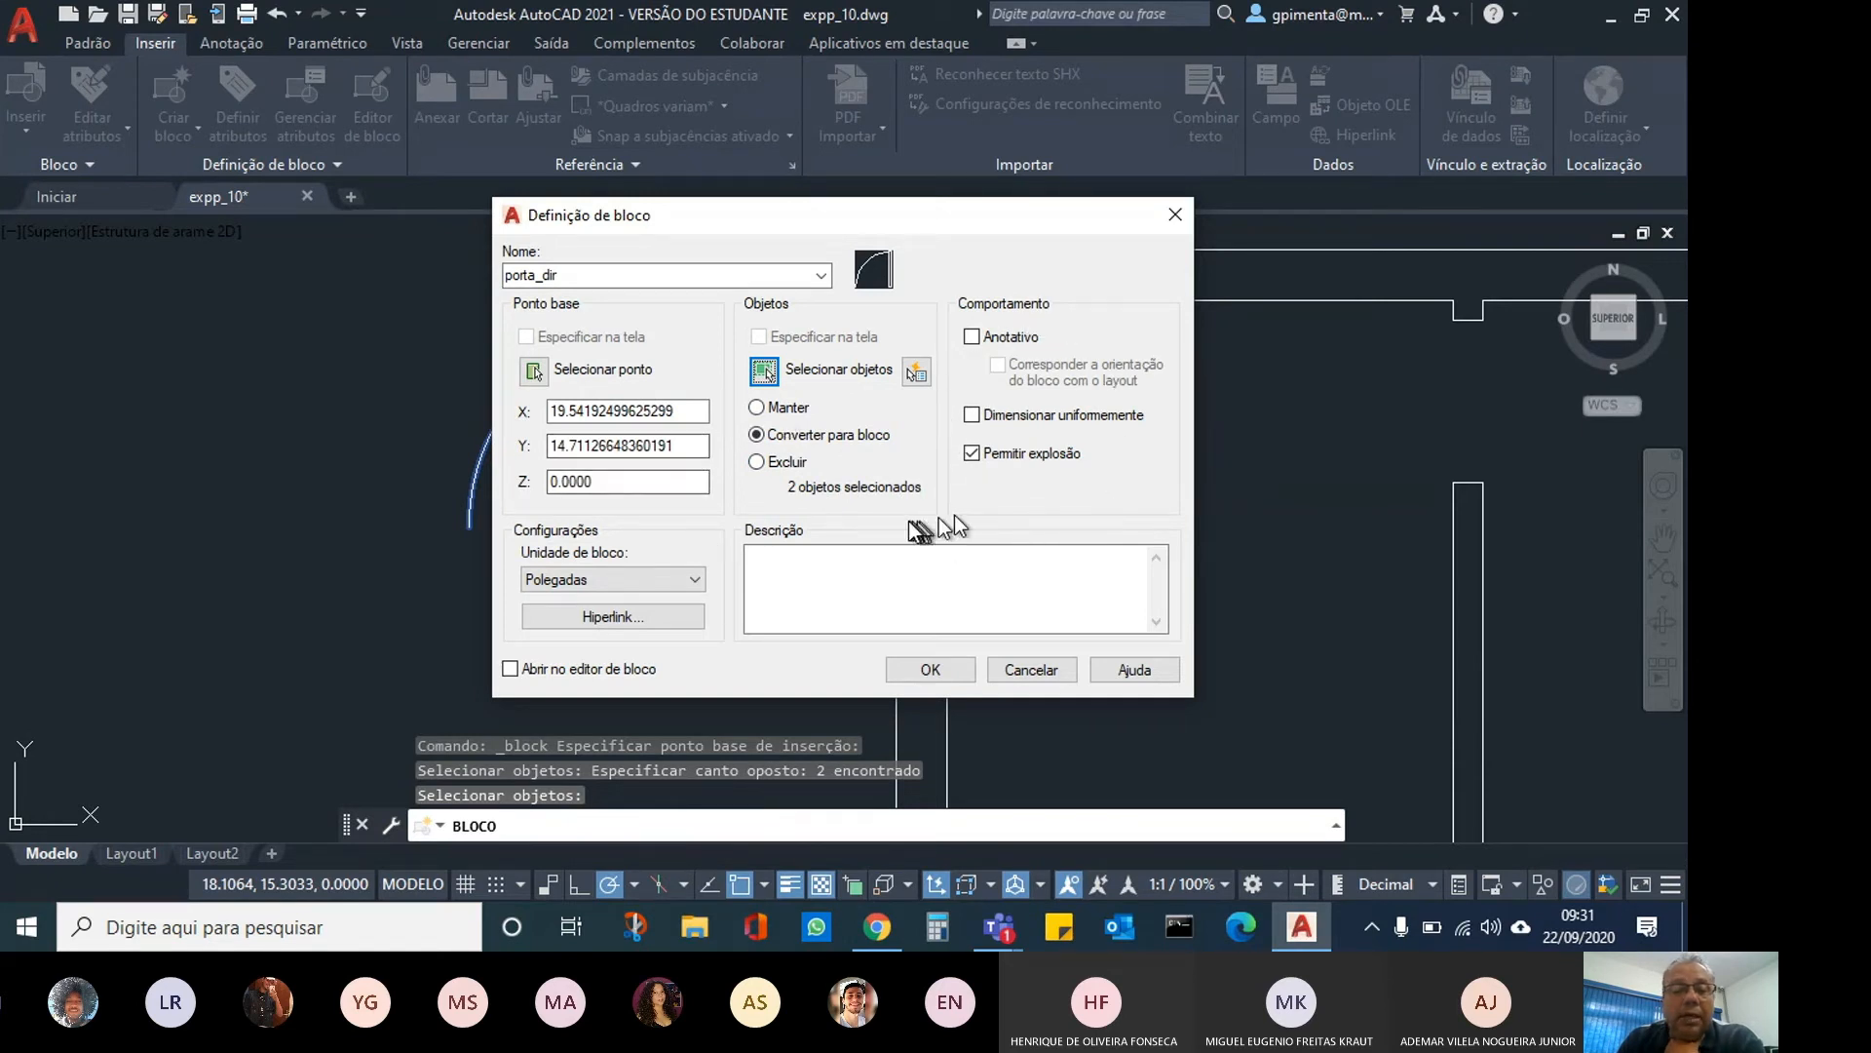
pyautogui.click(652, 579)
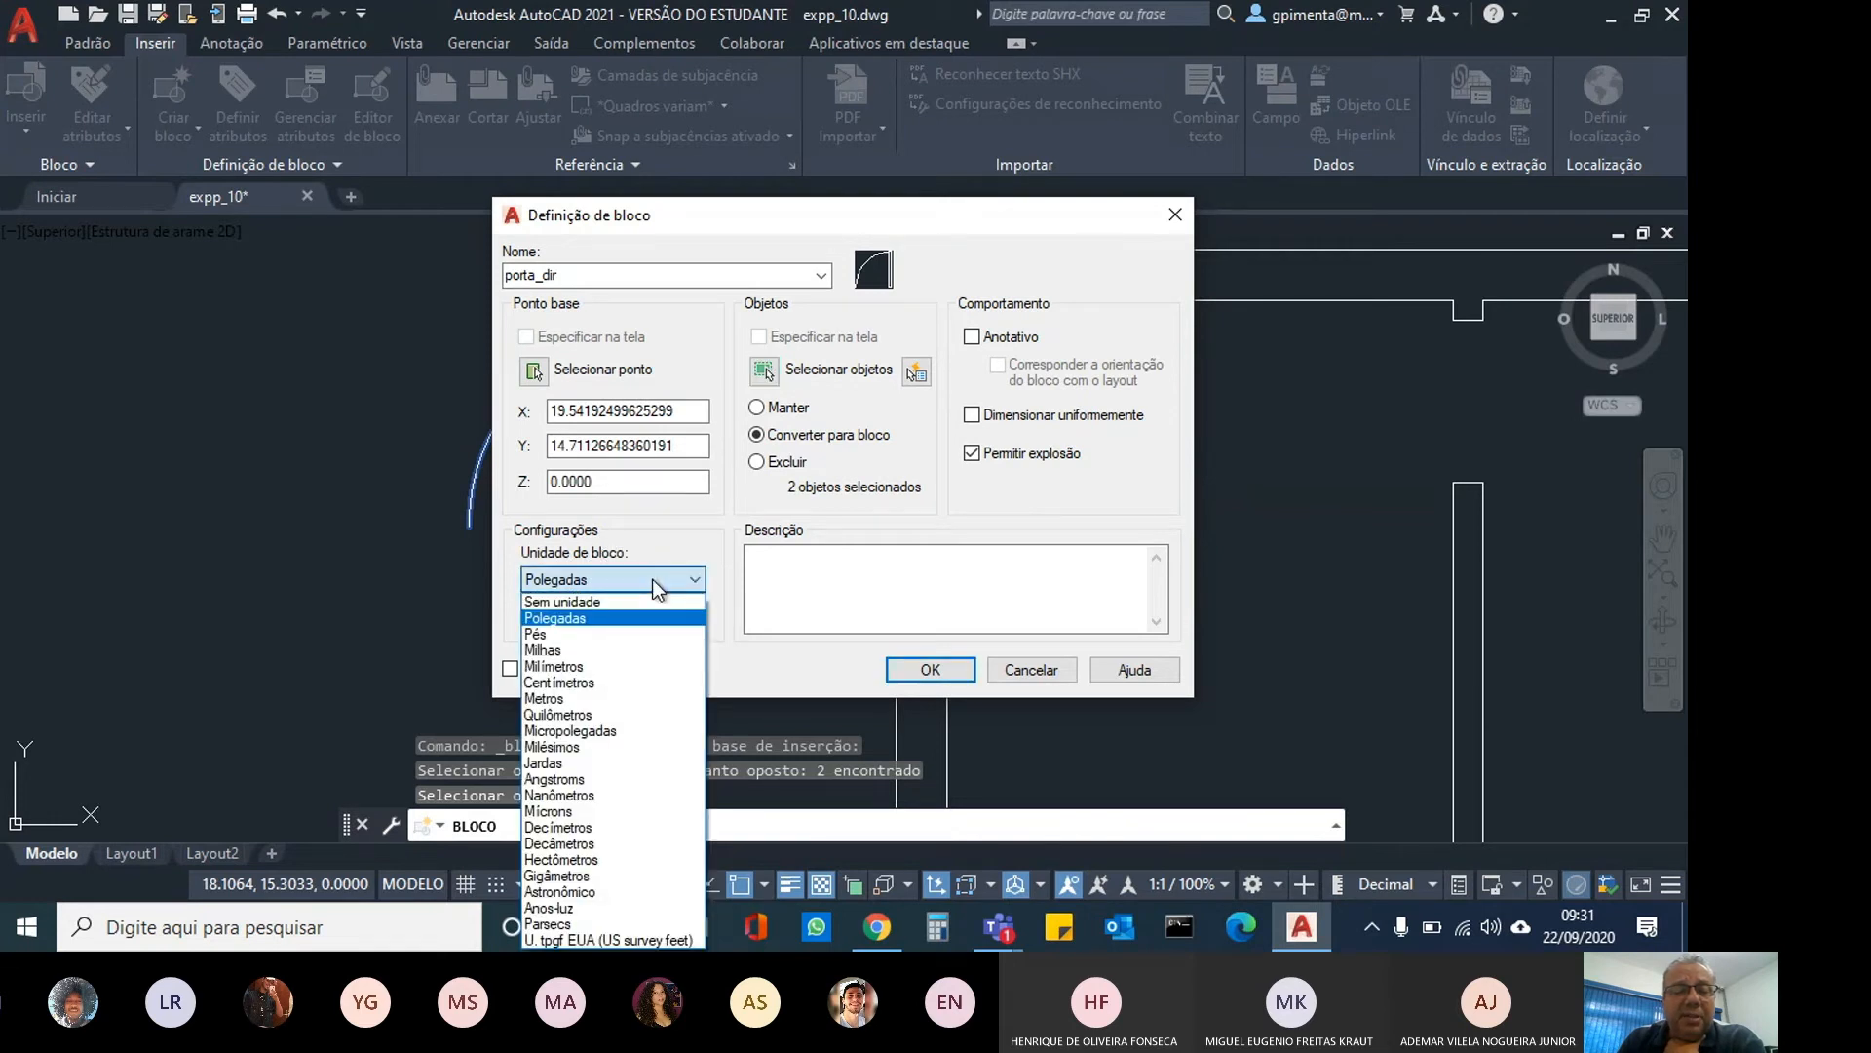
pyautogui.click(652, 579)
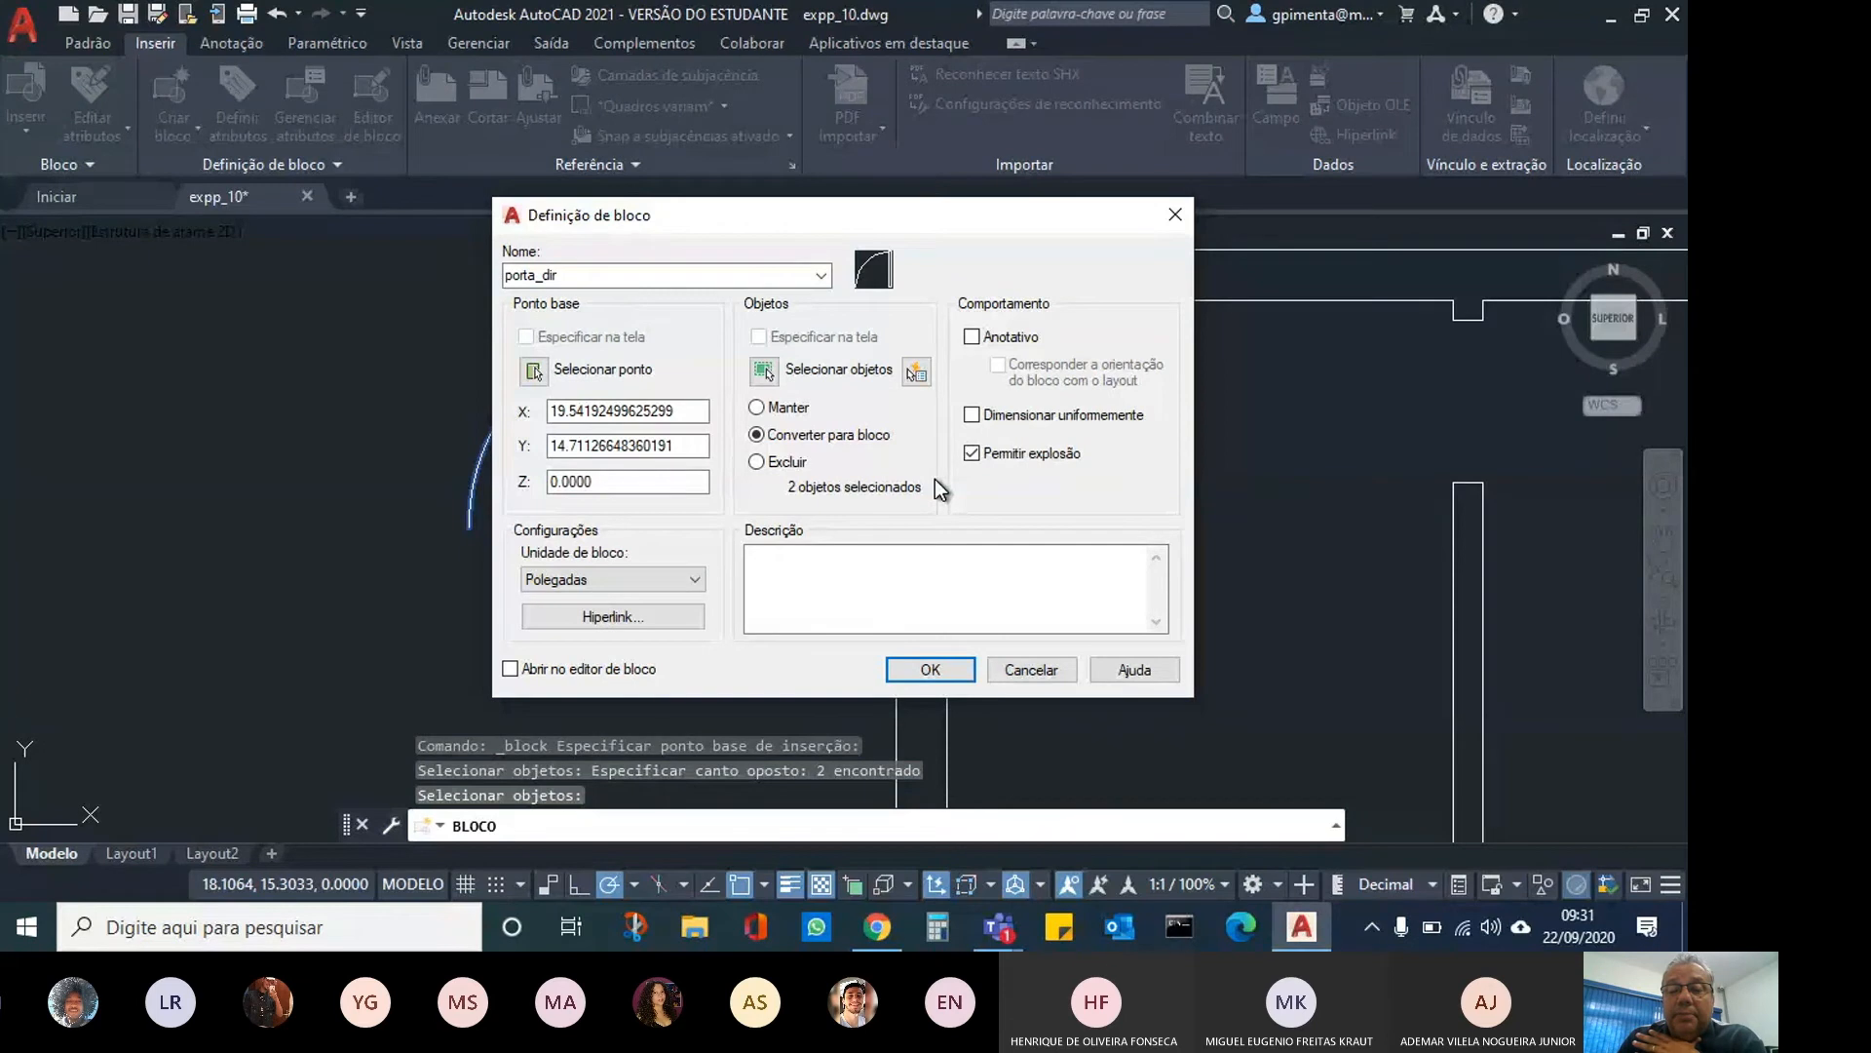
pyautogui.click(929, 671)
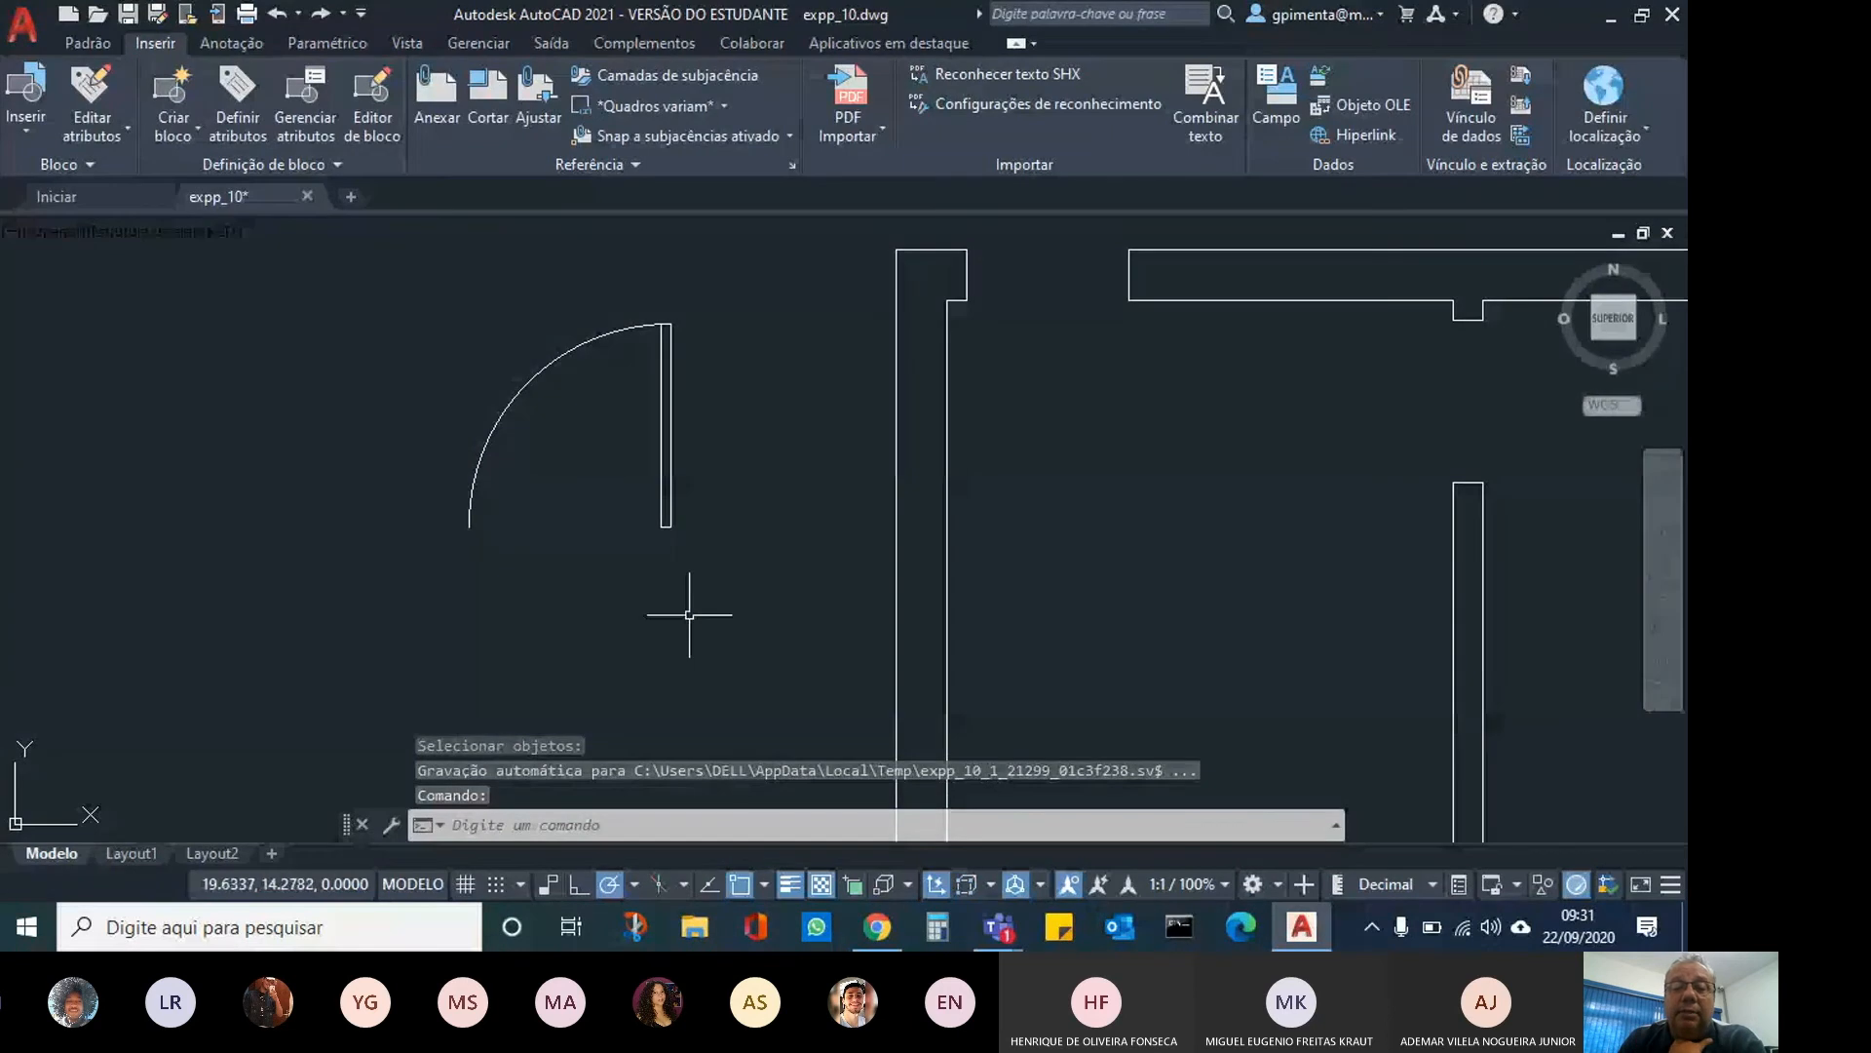
pyautogui.click(662, 476)
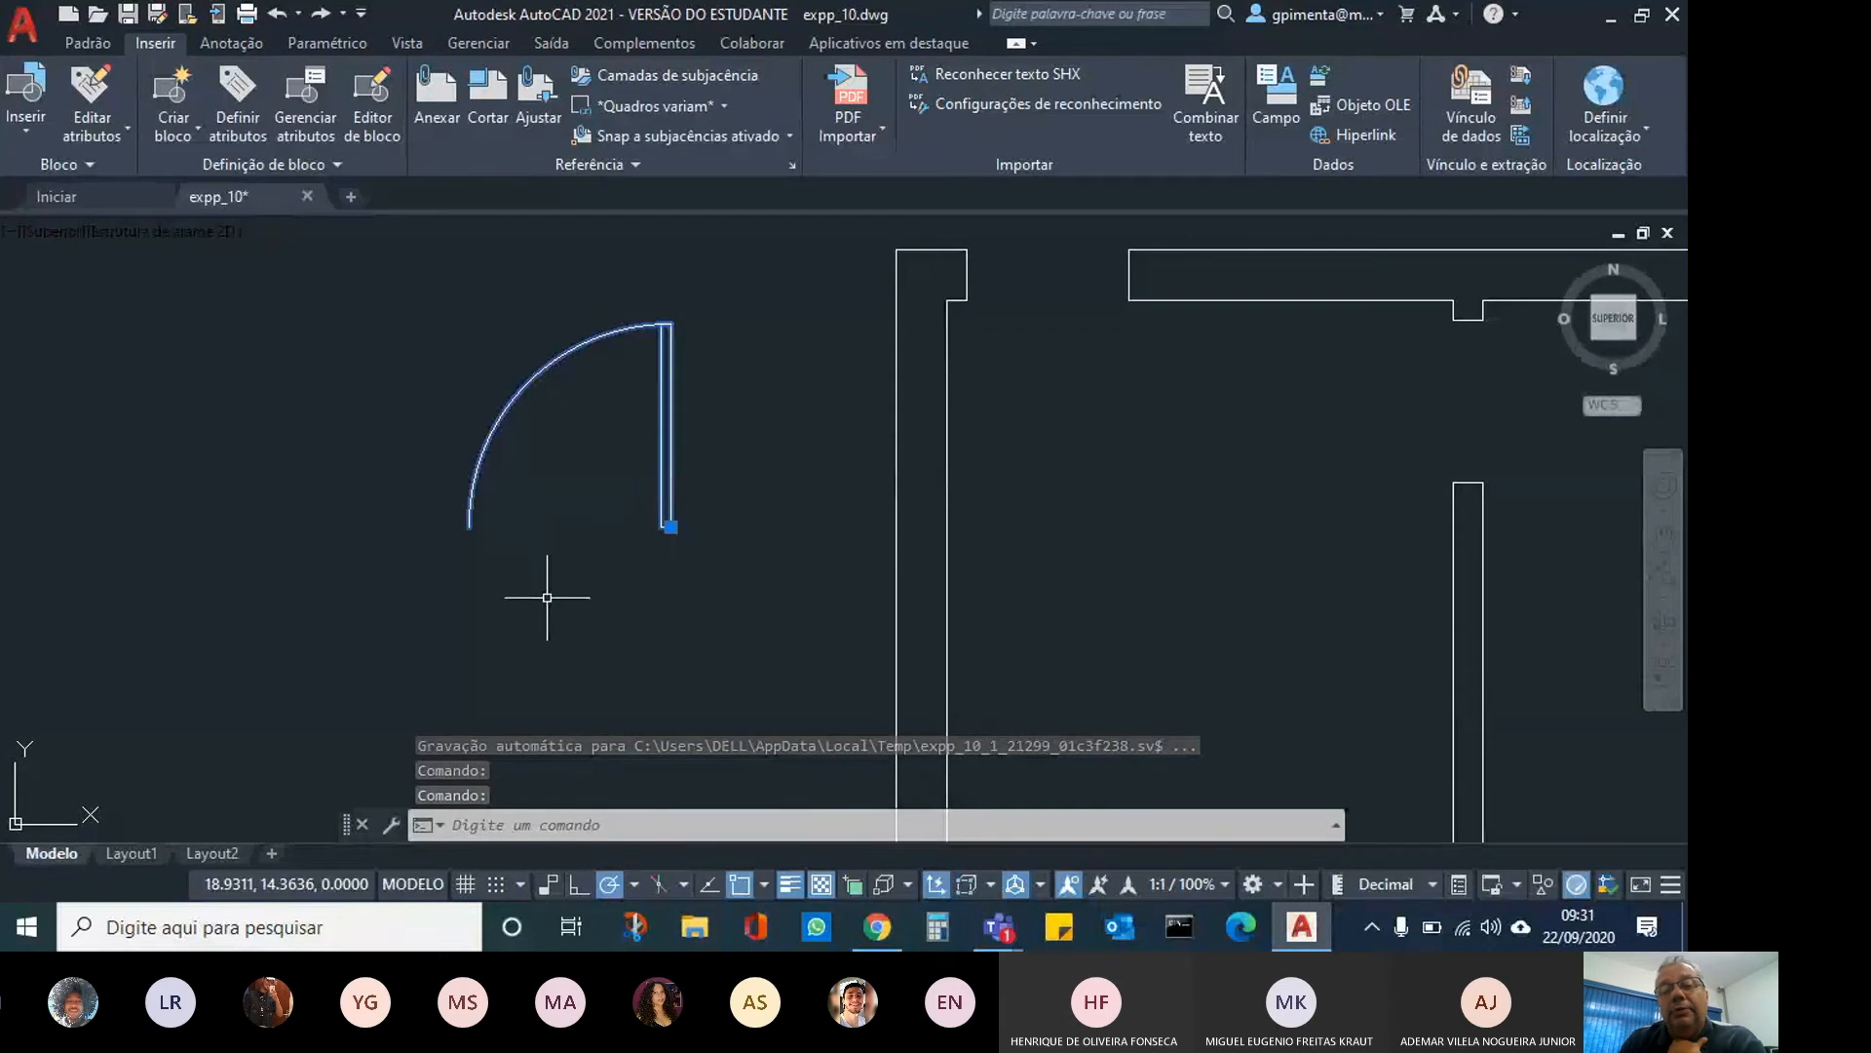
pyautogui.press('Escape')
pyautogui.press('Escape')
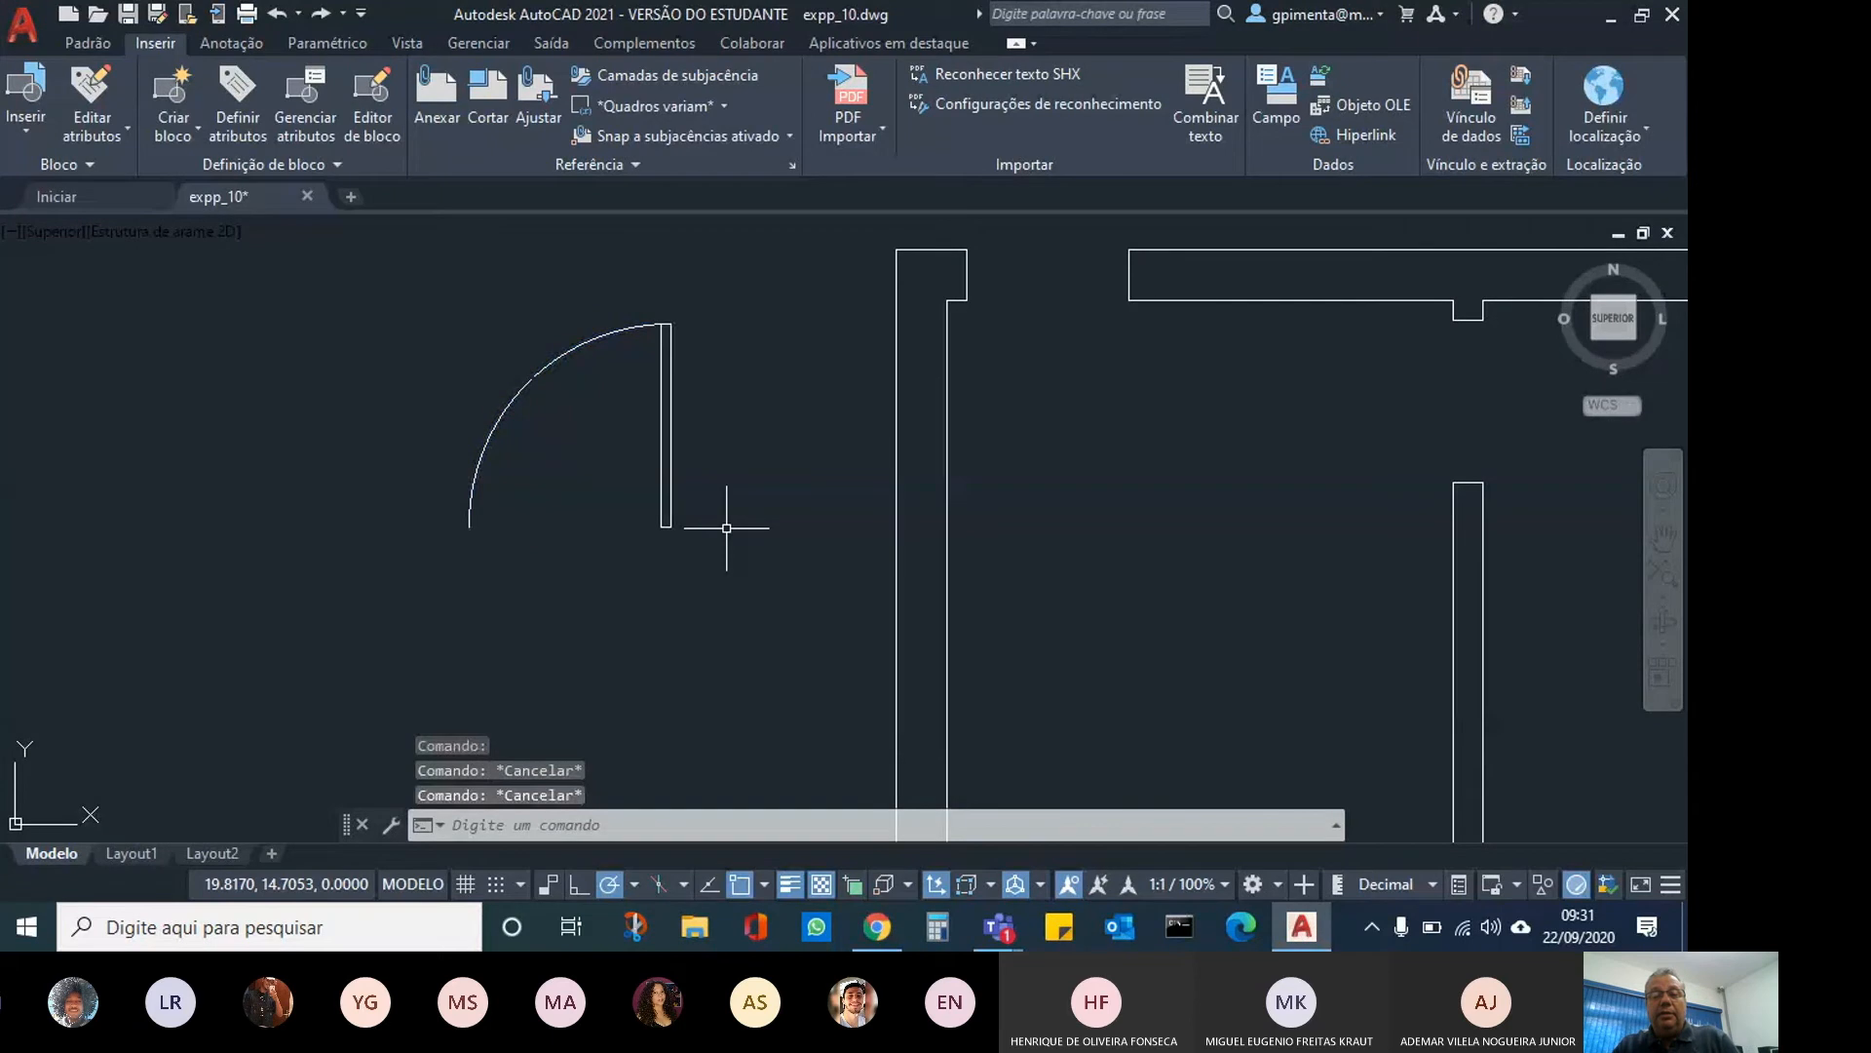
# Make the esquadrias layer current for inserting the door into the floor plan.
pyautogui.scroll(-2, 726, 527)
pyautogui.scroll(-2, 726, 527)
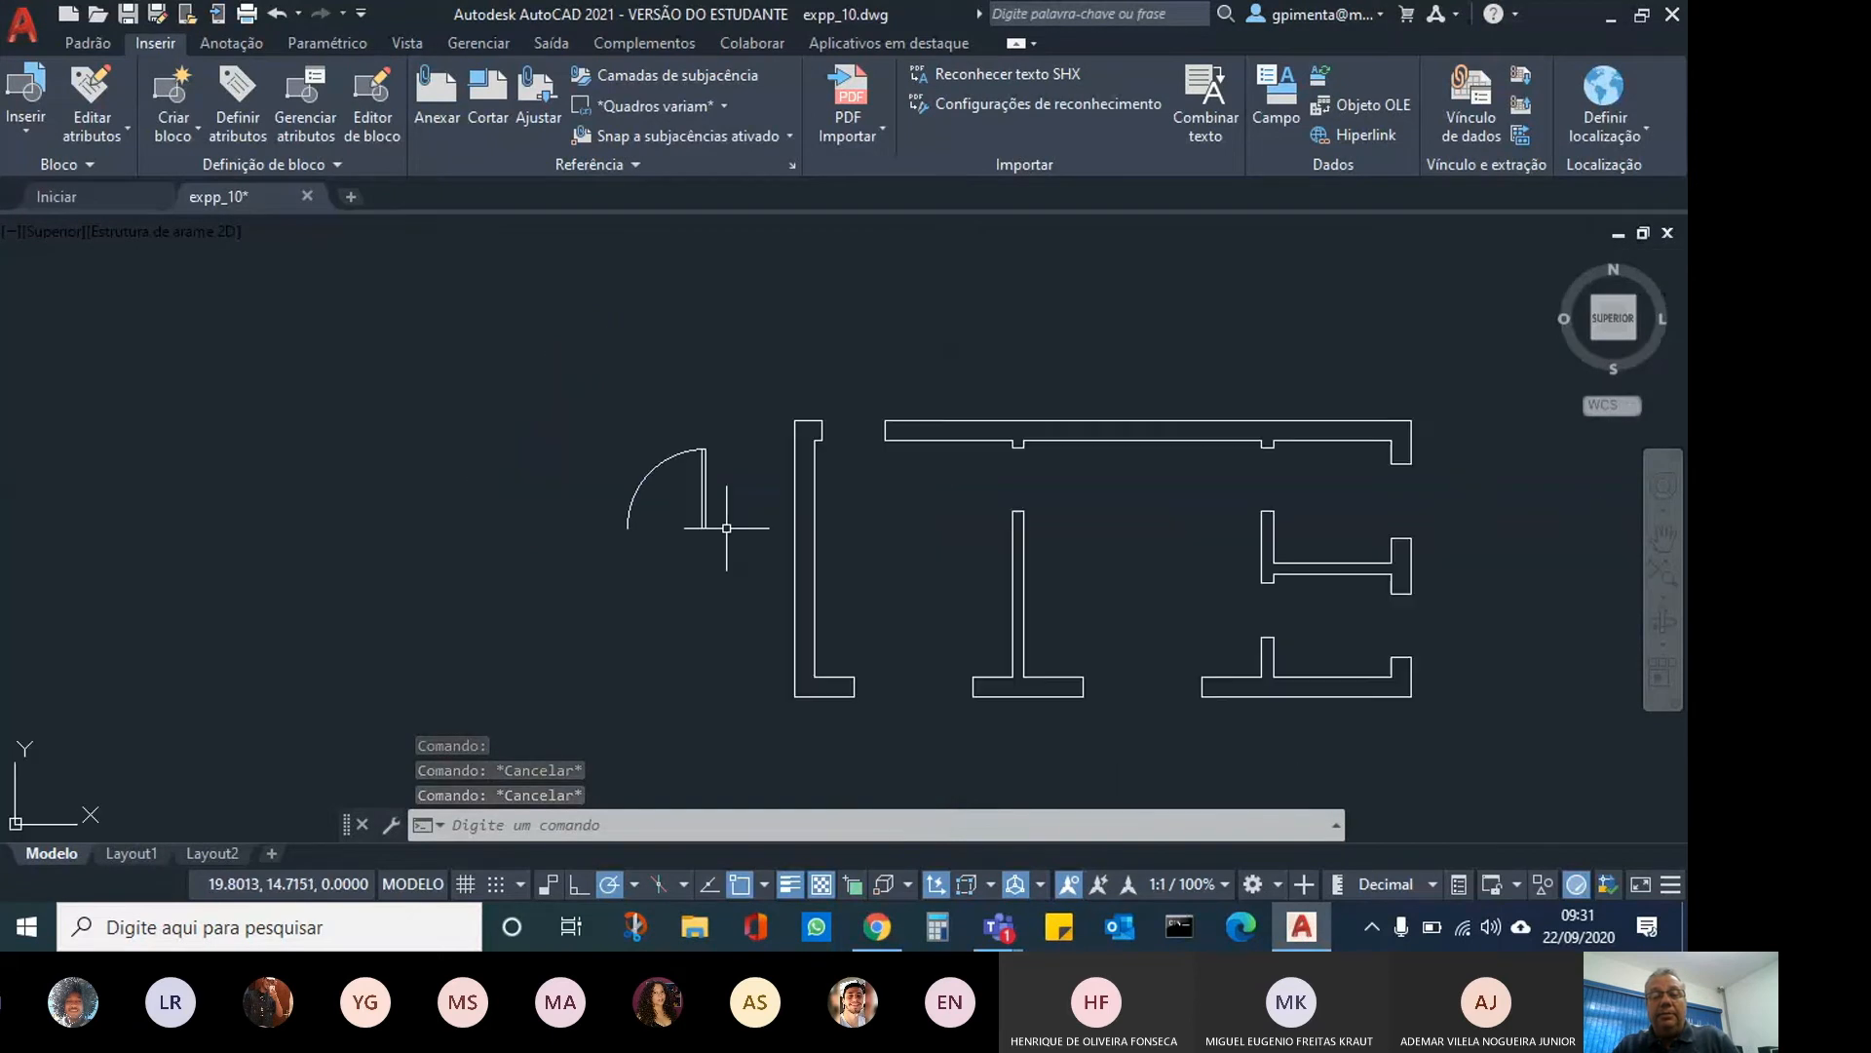
pyautogui.moveTo(723, 527); pyautogui.dragTo(481, 536, button='middle')
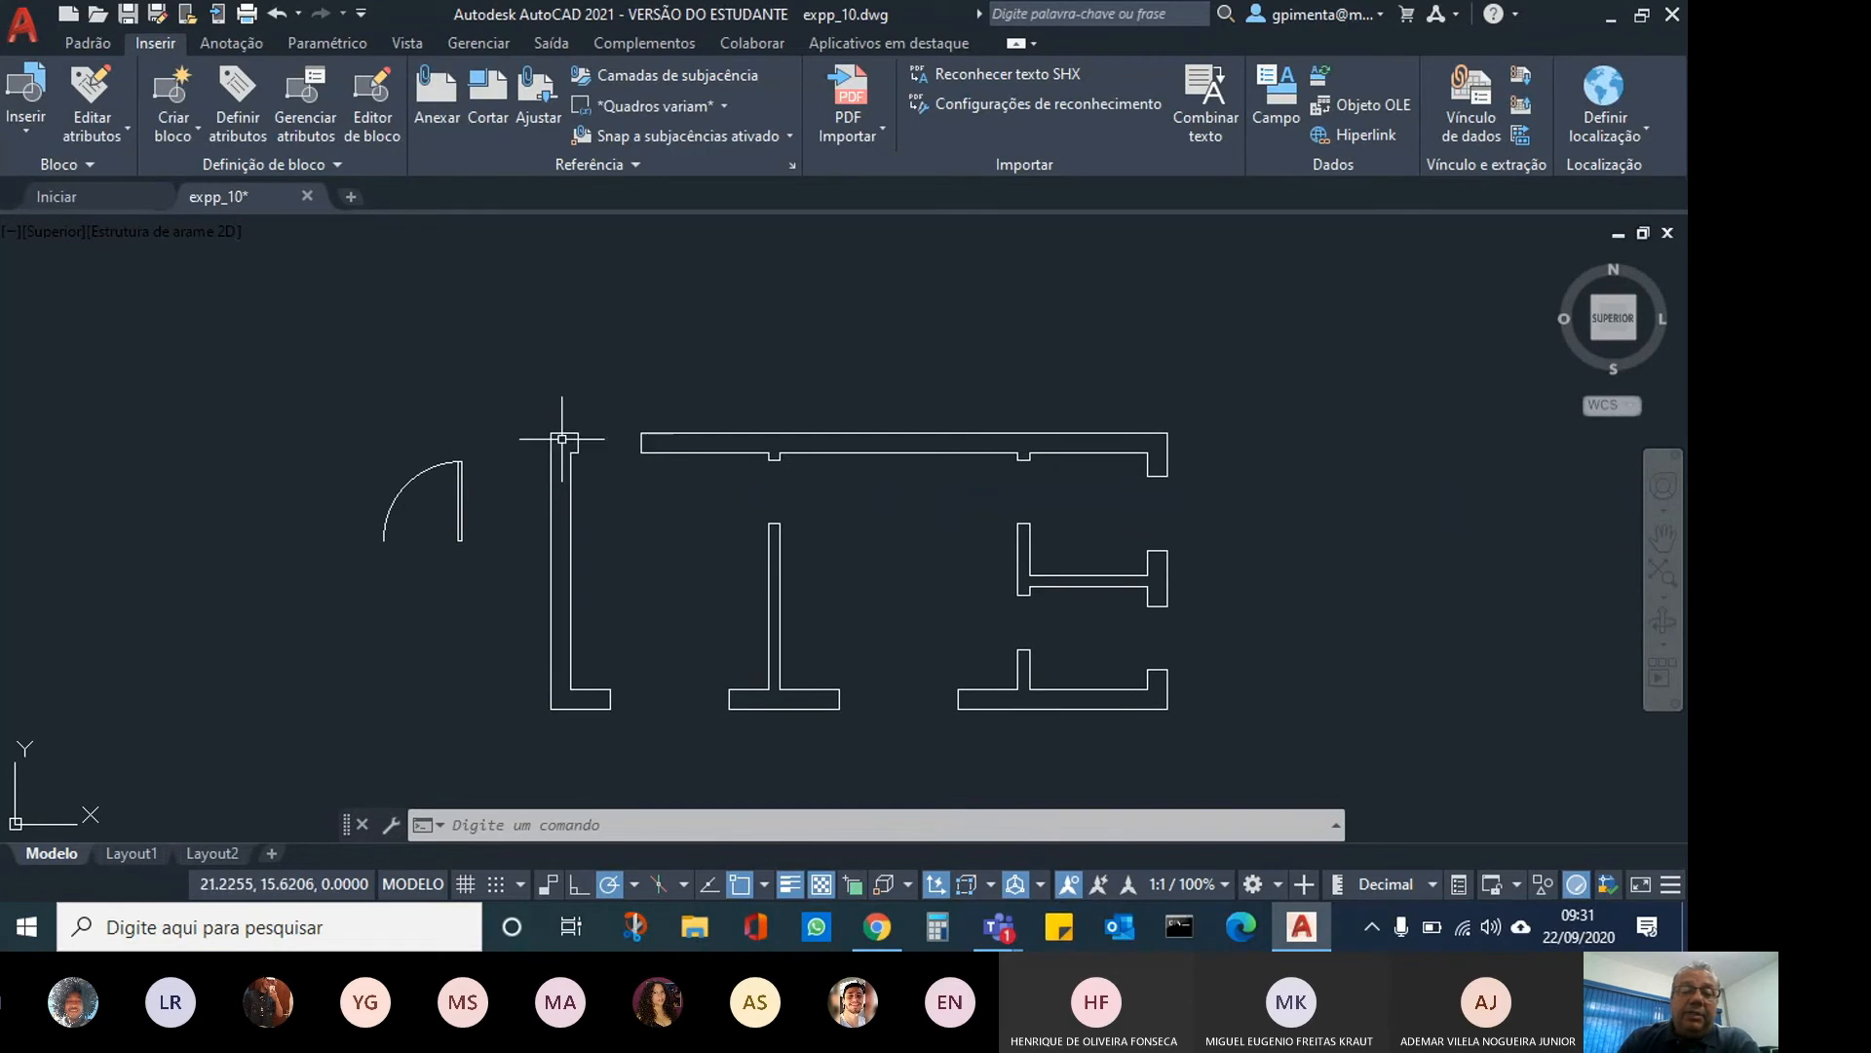
pyautogui.click(88, 43)
pyautogui.click(869, 84)
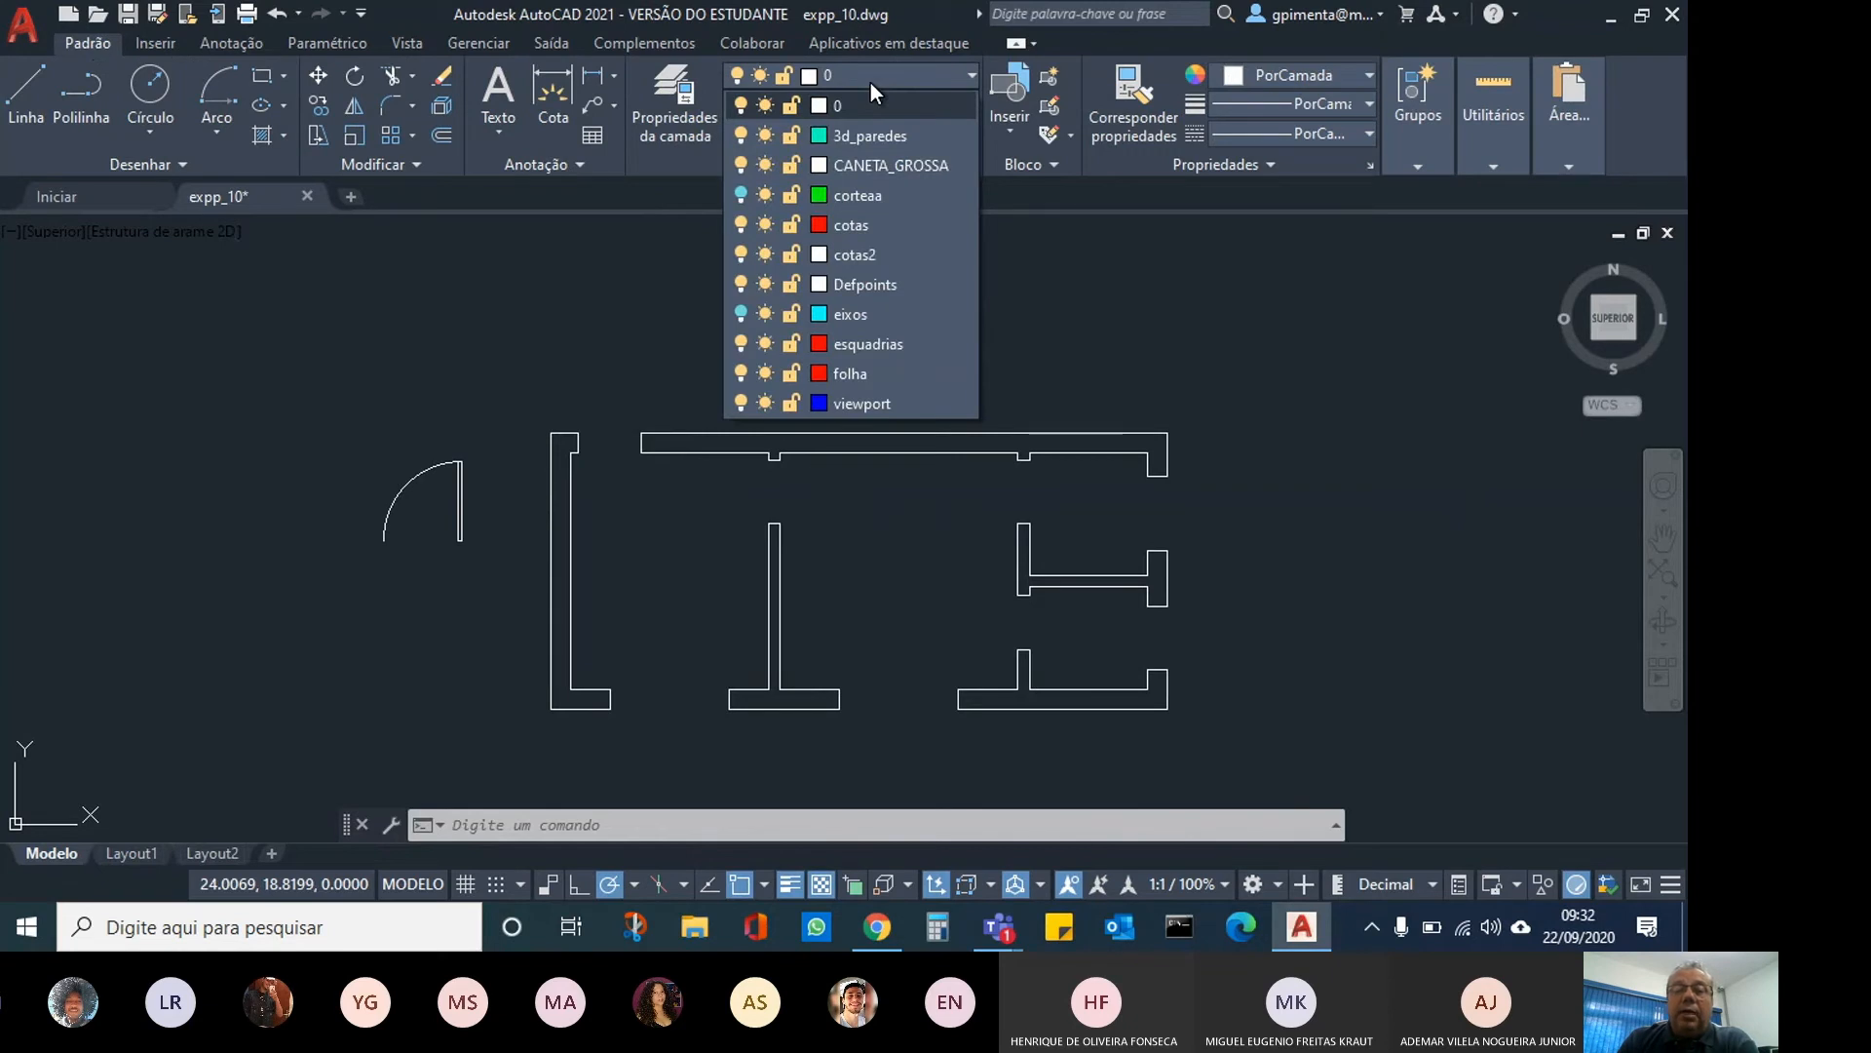
pyautogui.click(908, 344)
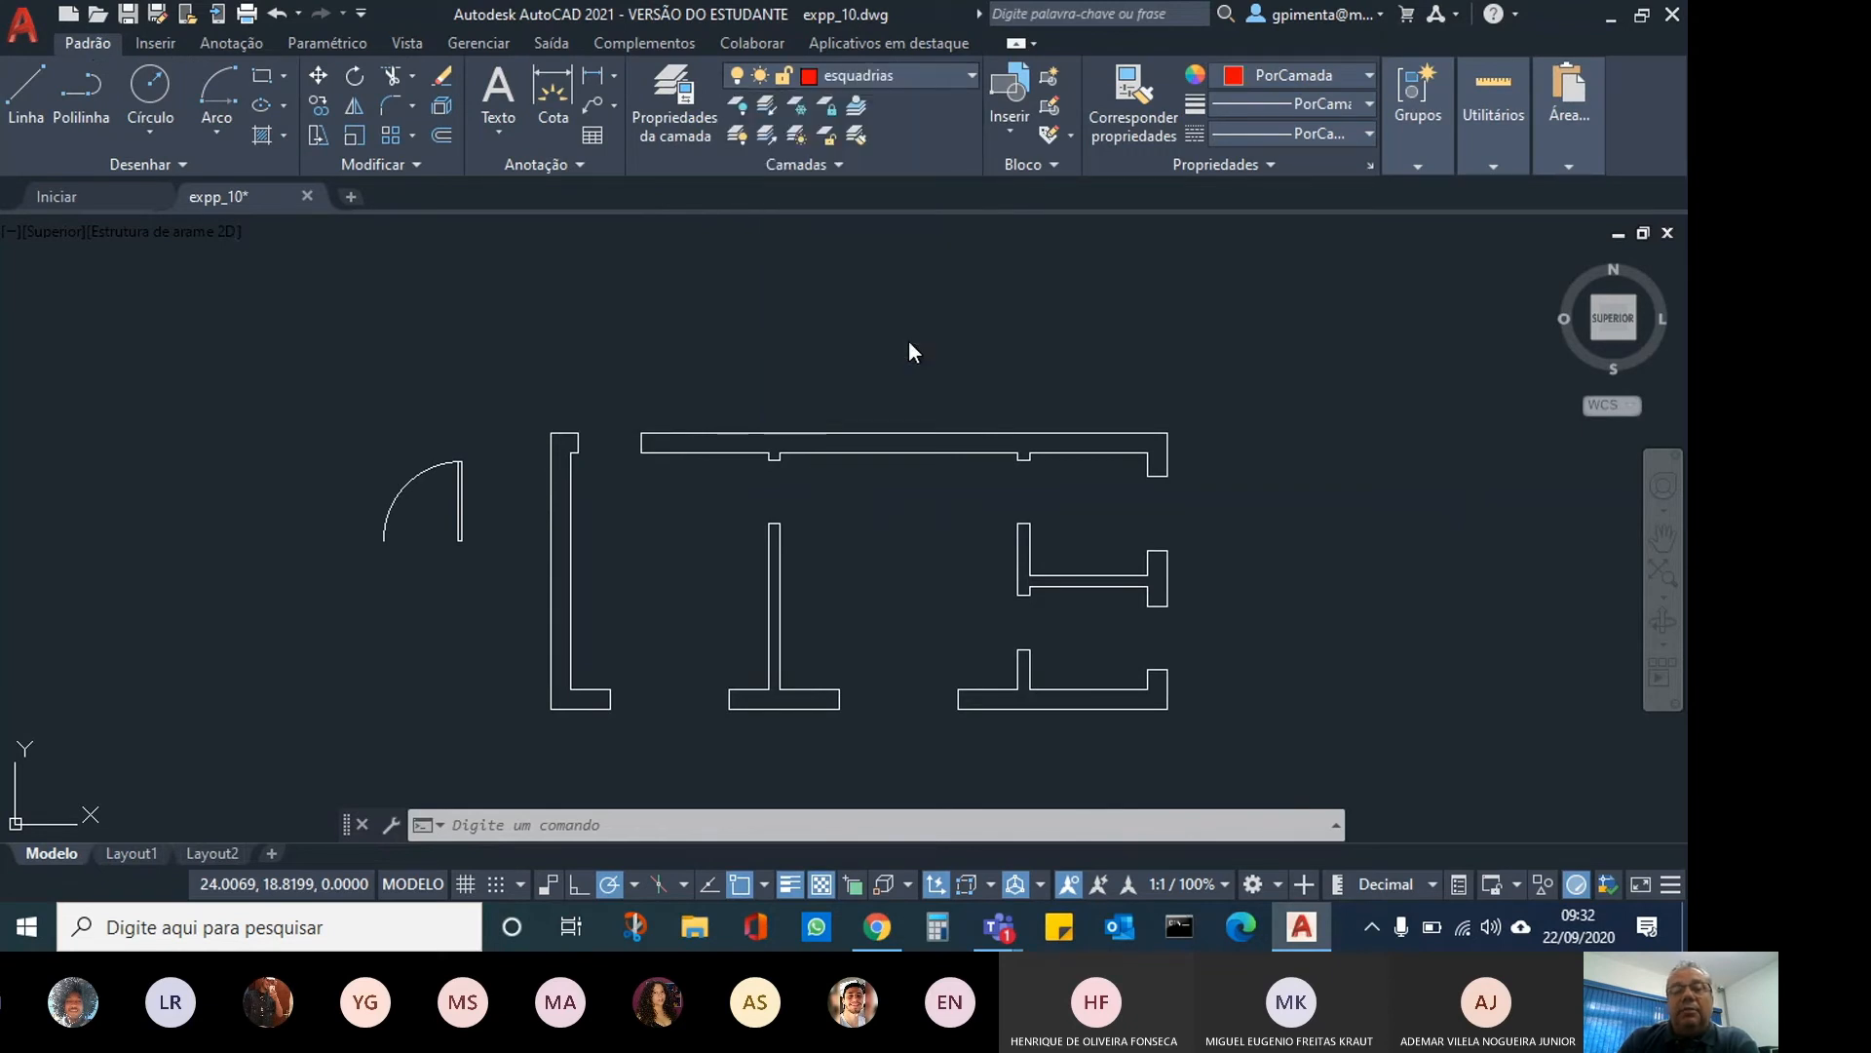
# Insert the porta_dir block at the lower-right corner of the wall stub, on the left side of the top wall's opening.
pyautogui.click(1017, 107)
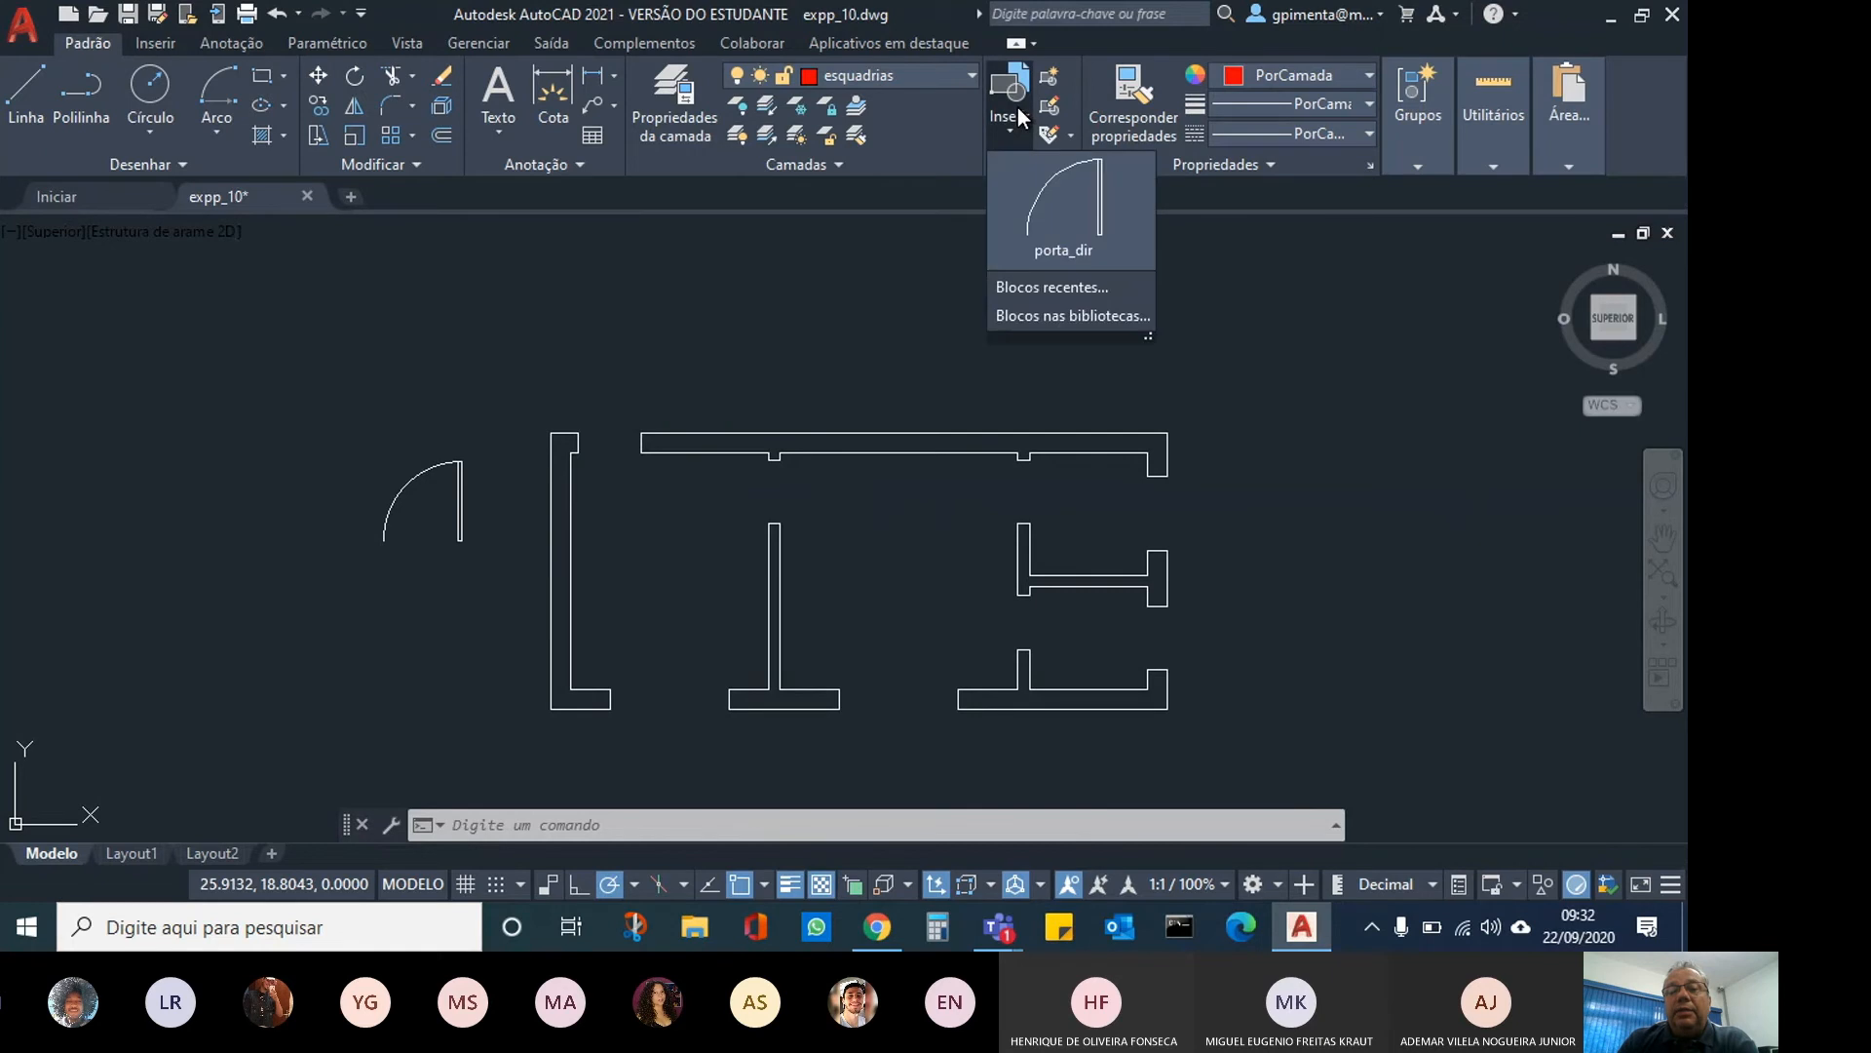
pyautogui.click(1045, 204)
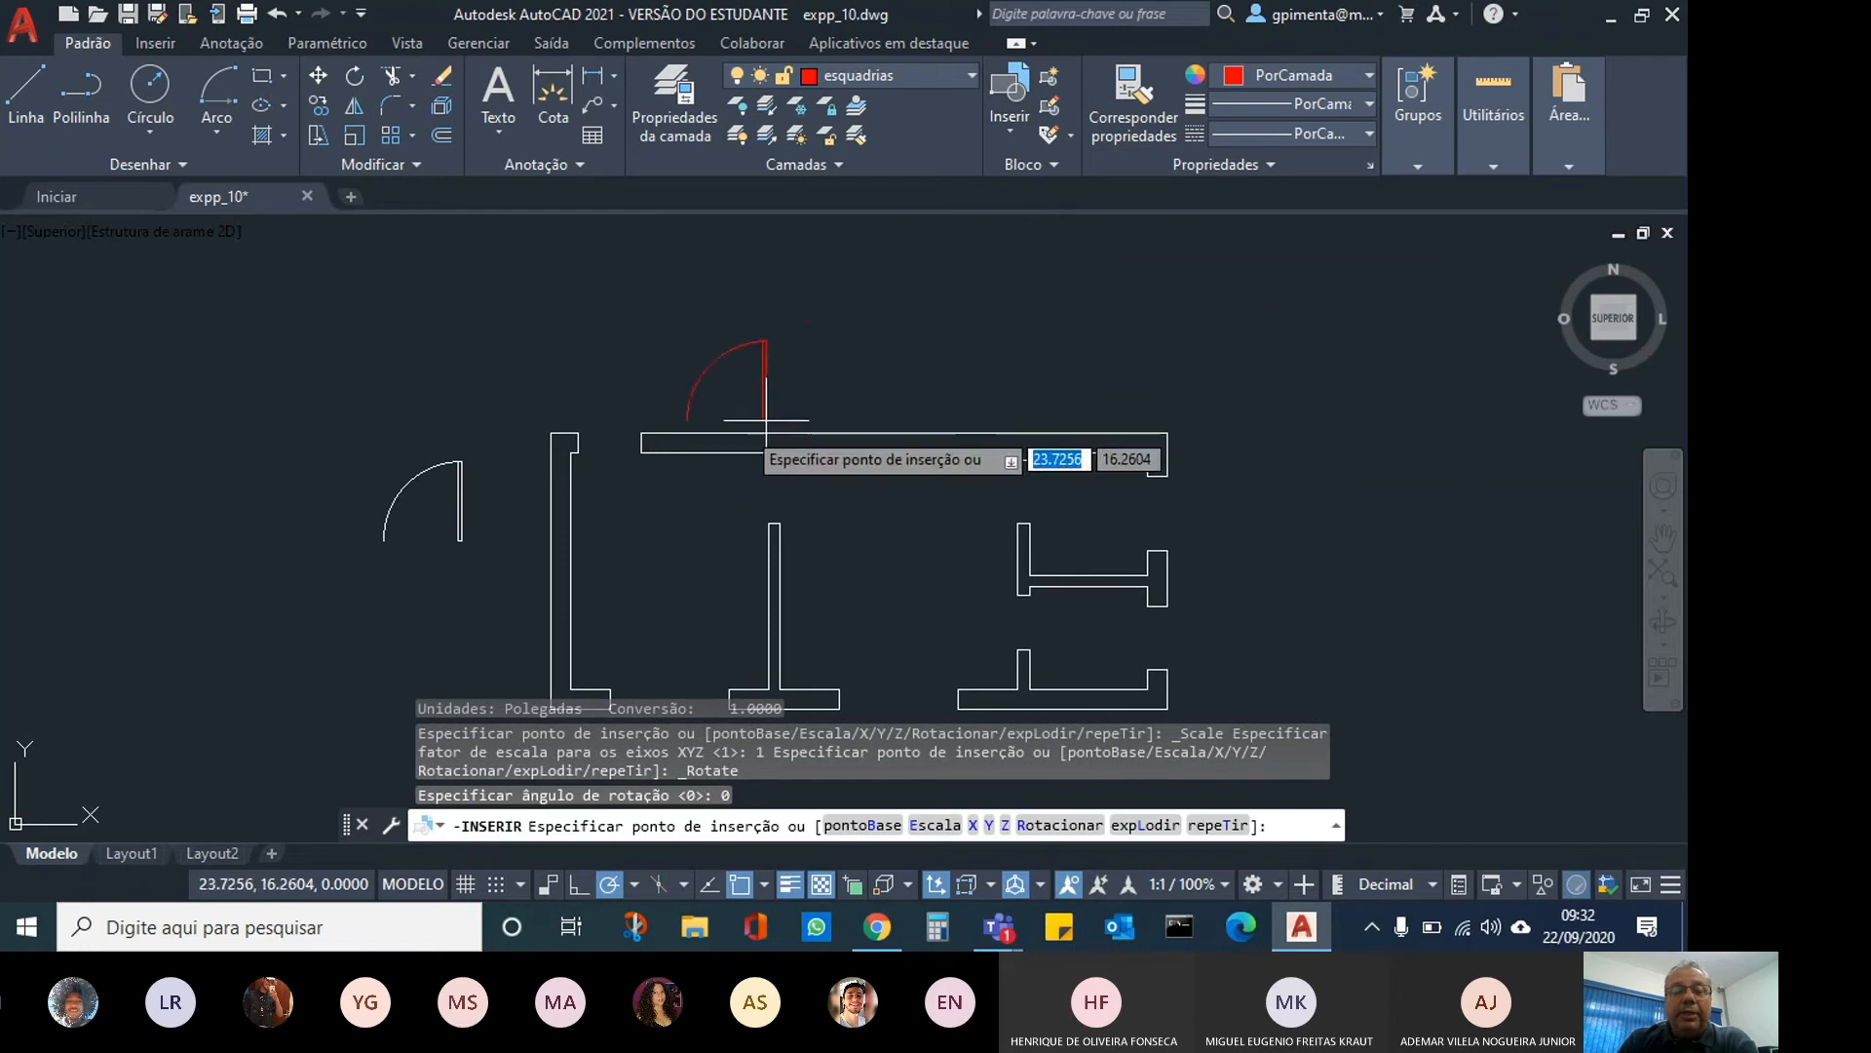
pyautogui.scroll(2, 591, 479)
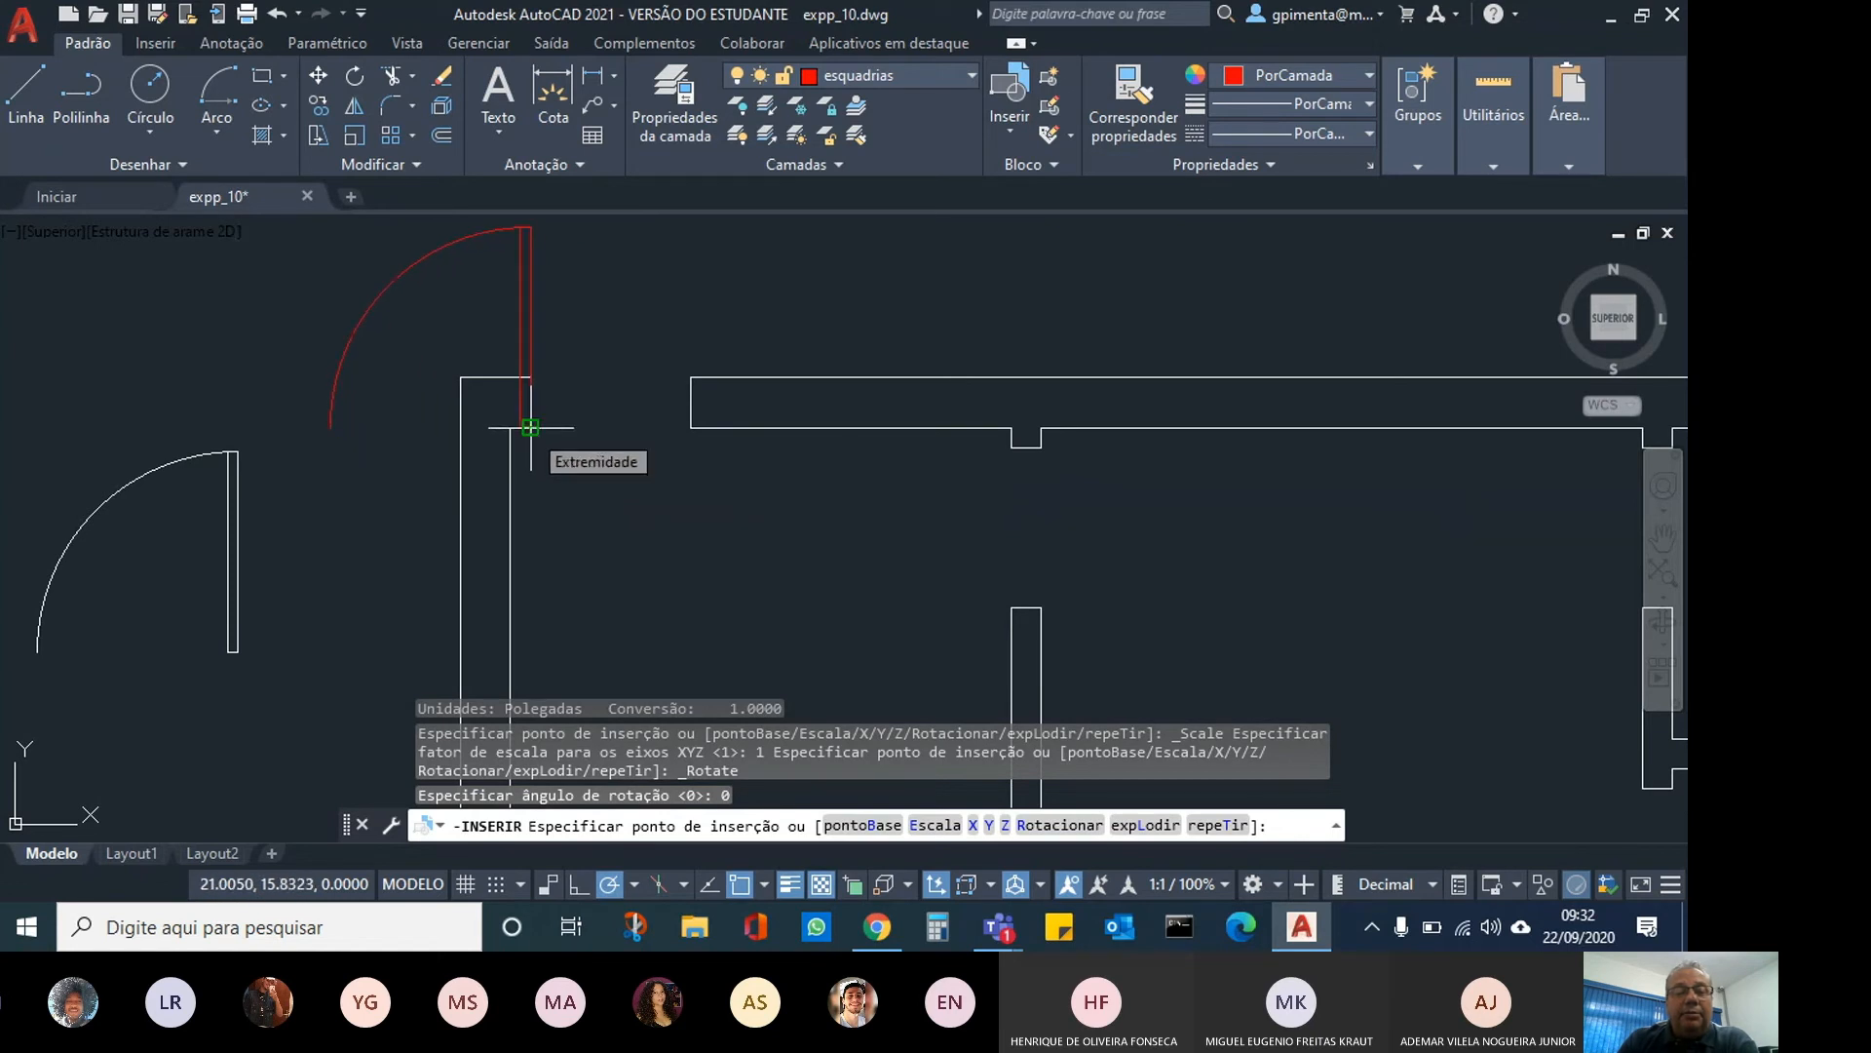
pyautogui.click(530, 426)
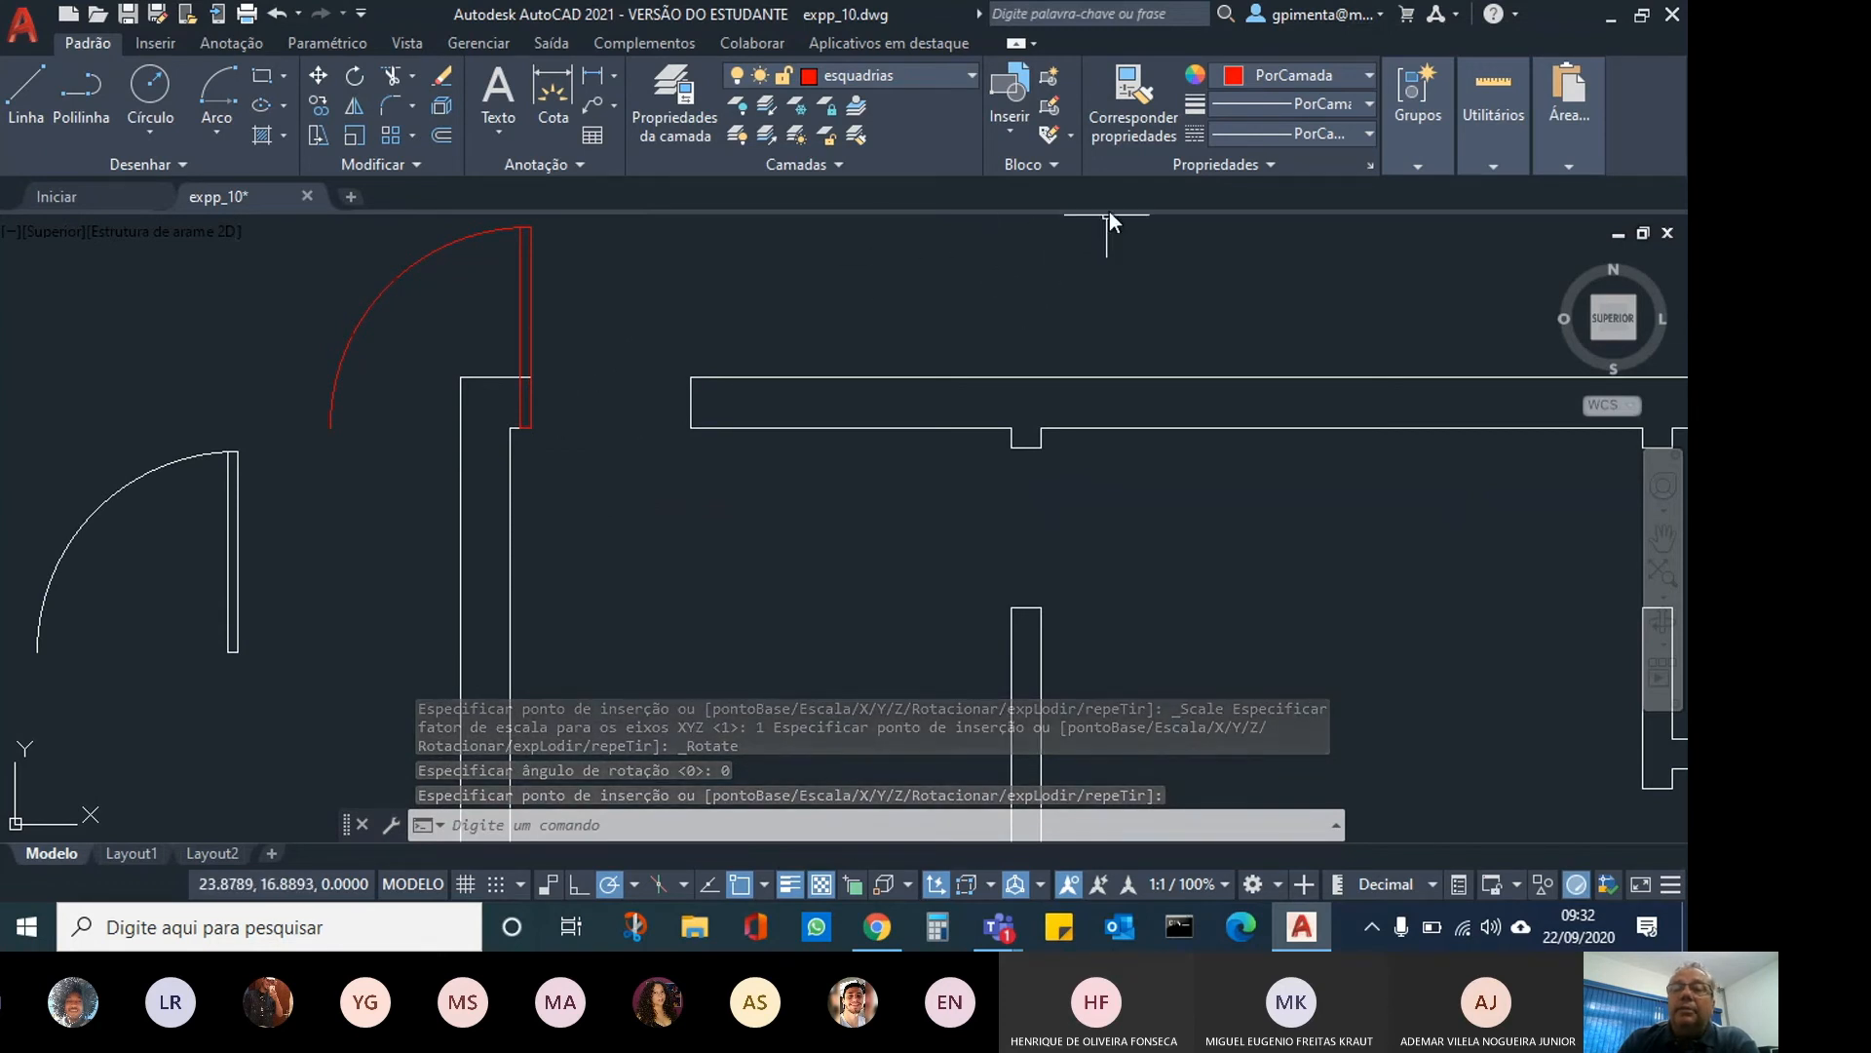
# Delete the red porta_dir block inserted at the top wall's opening.
pyautogui.click(1060, 163)
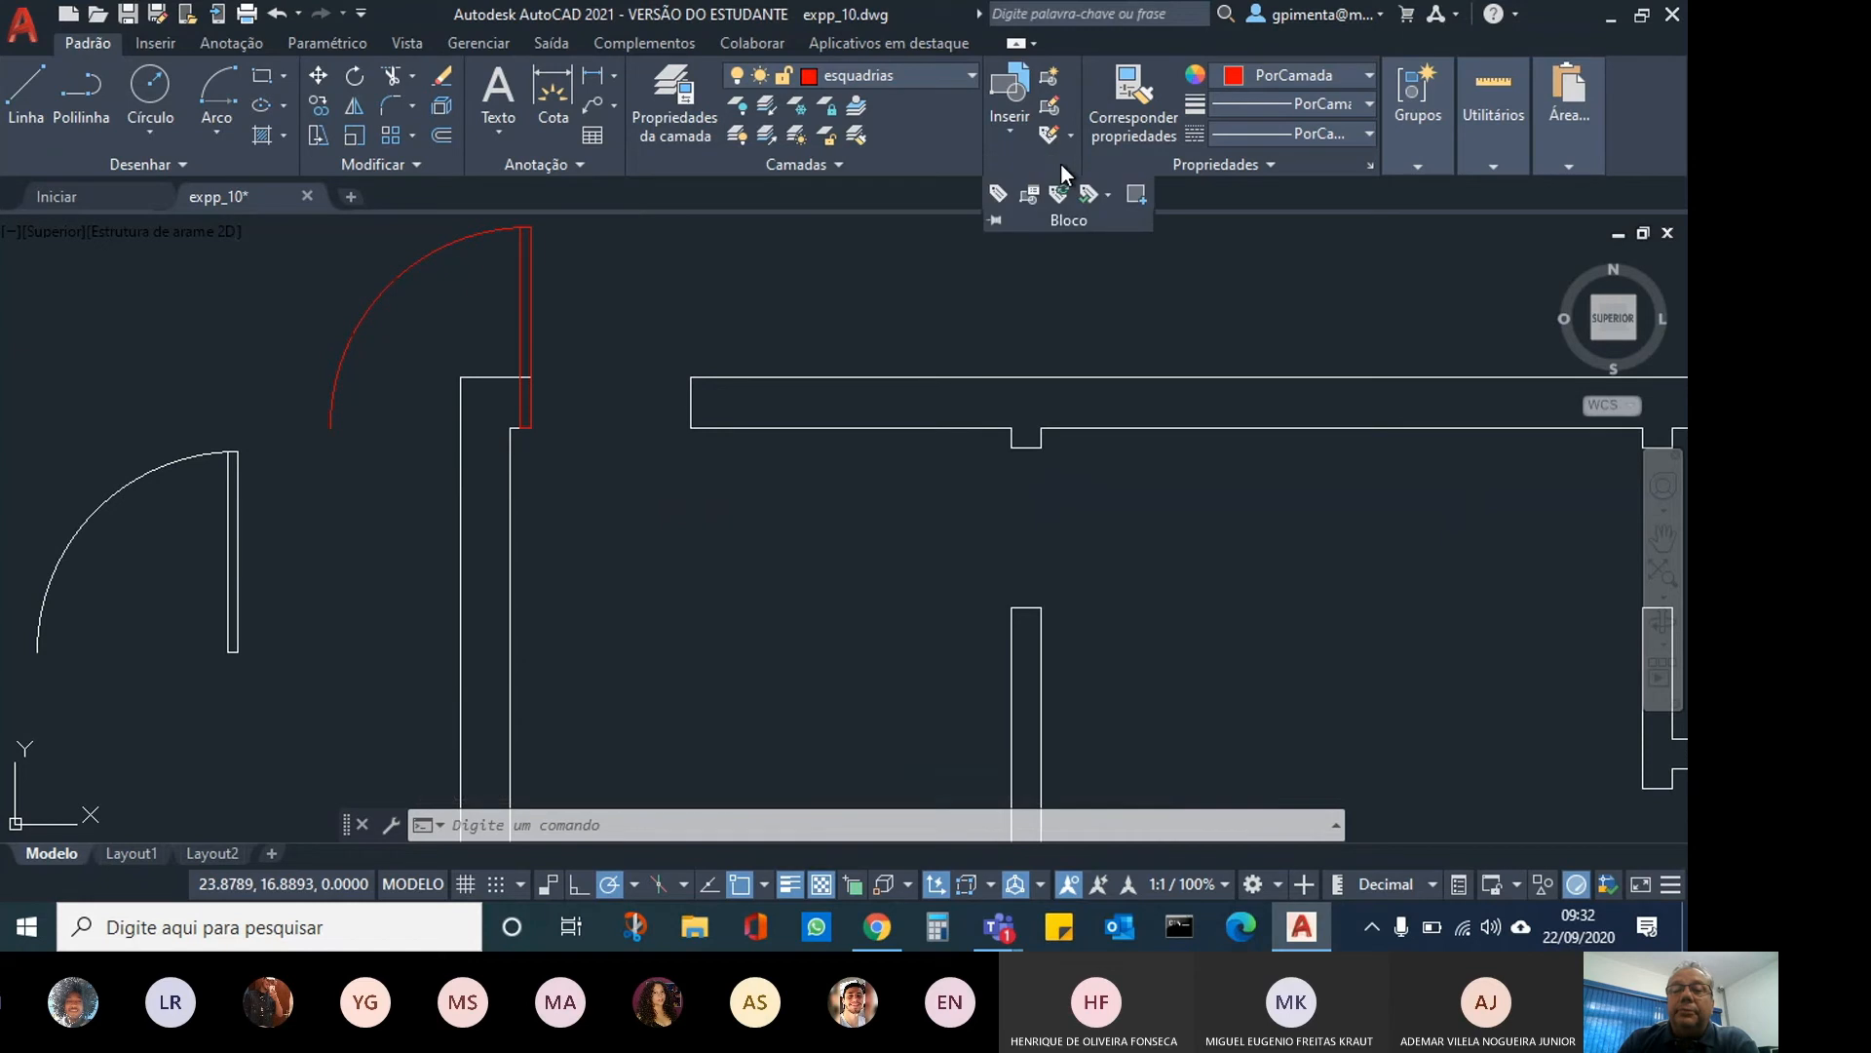
pyautogui.click(1014, 133)
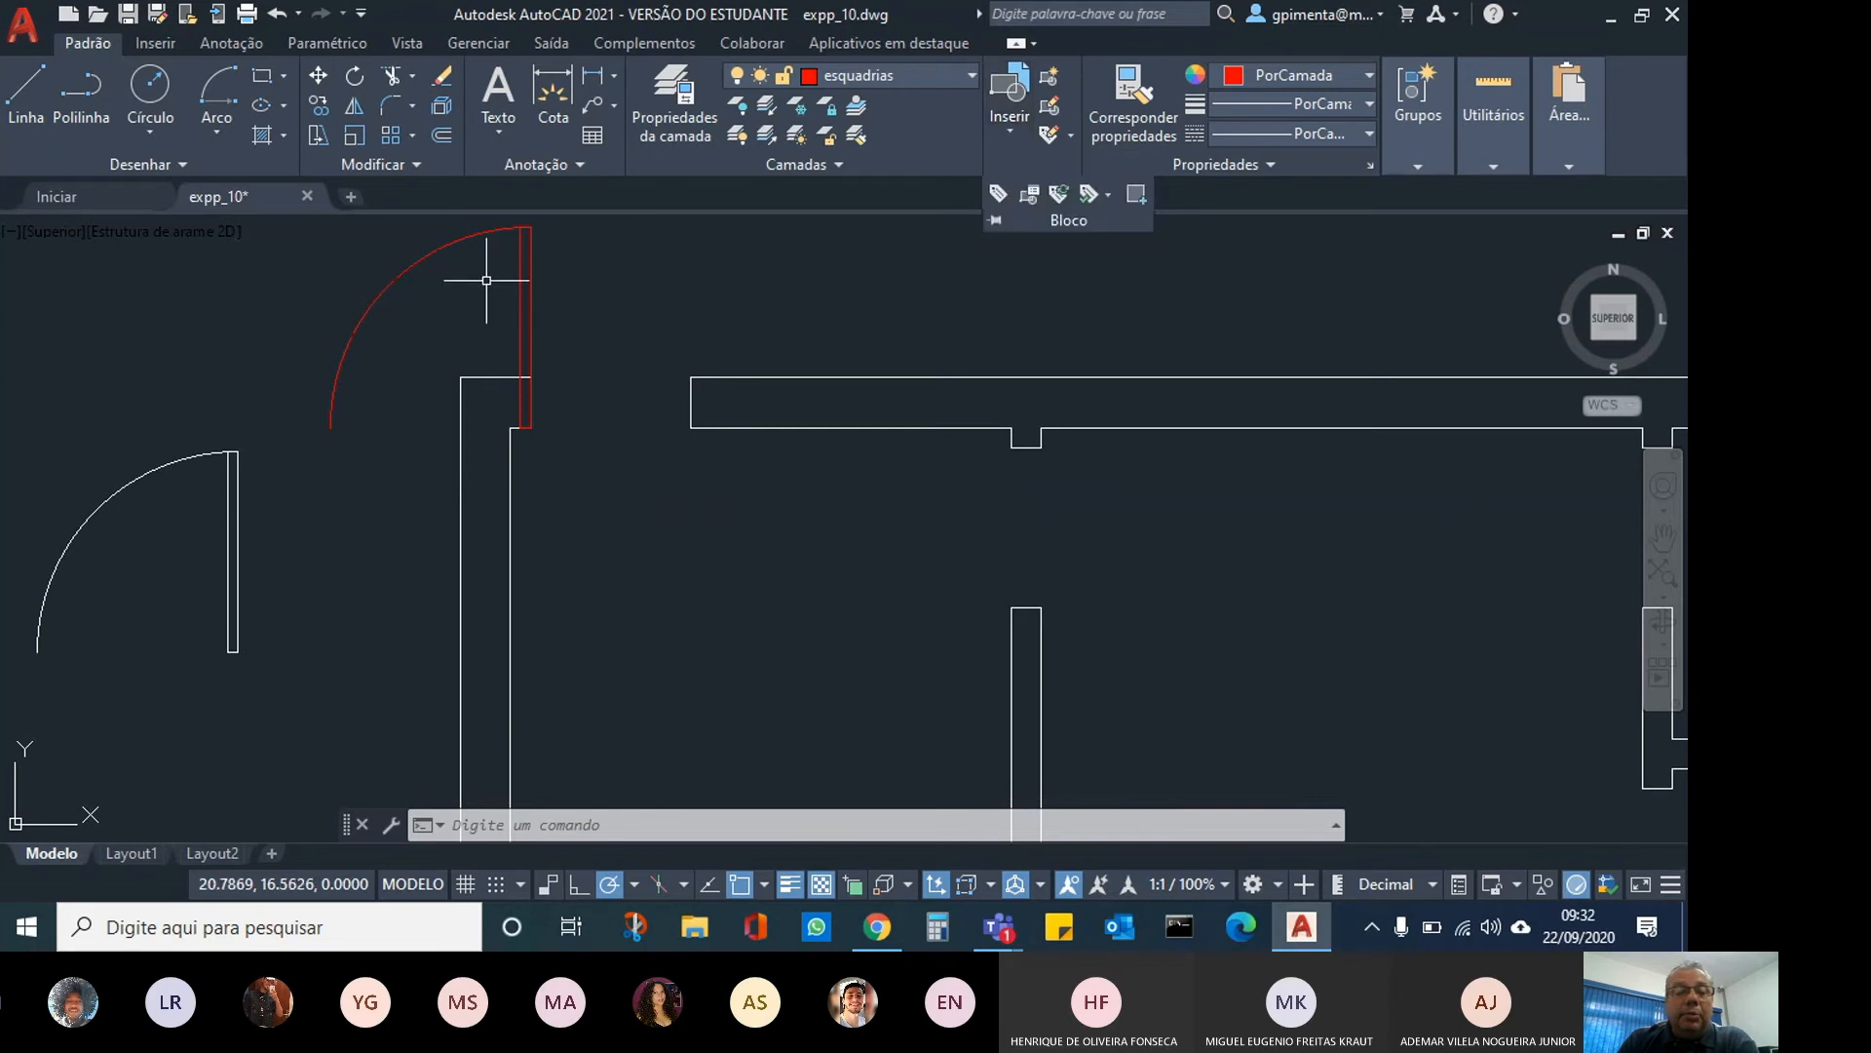
pyautogui.click(466, 250)
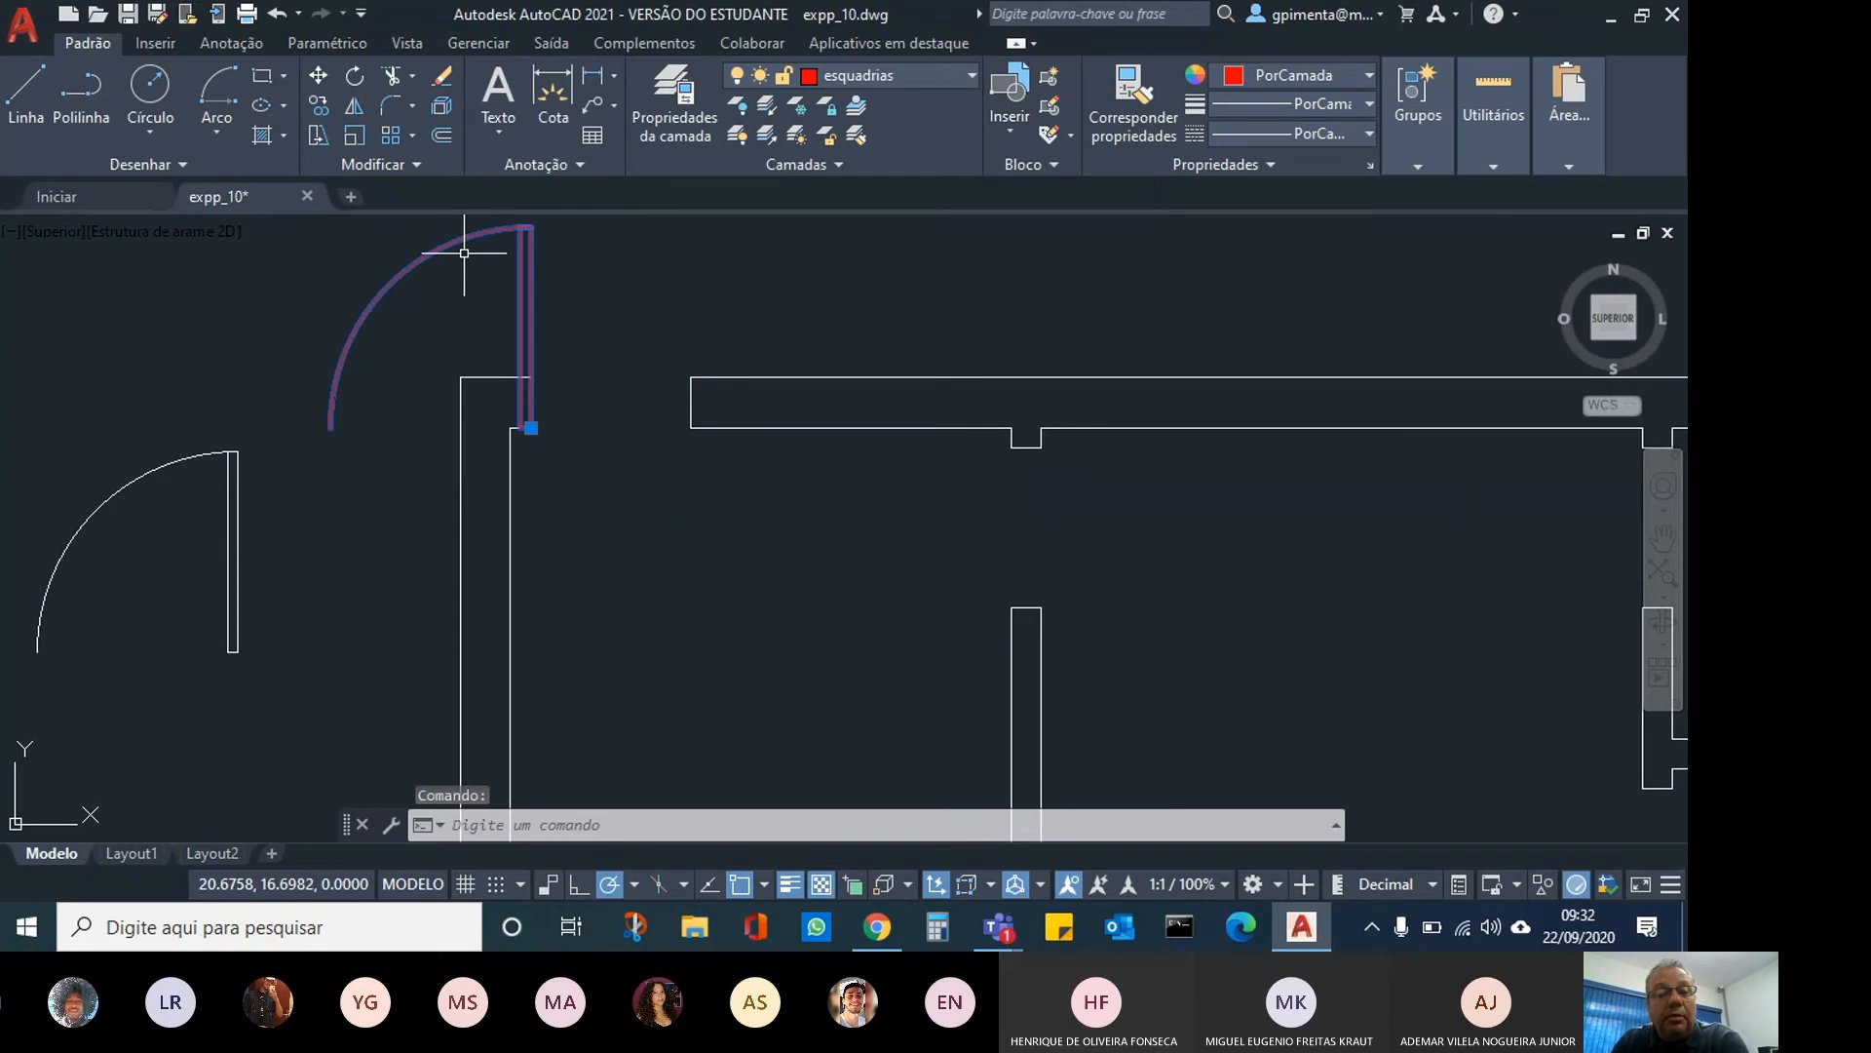
pyautogui.press('Delete')
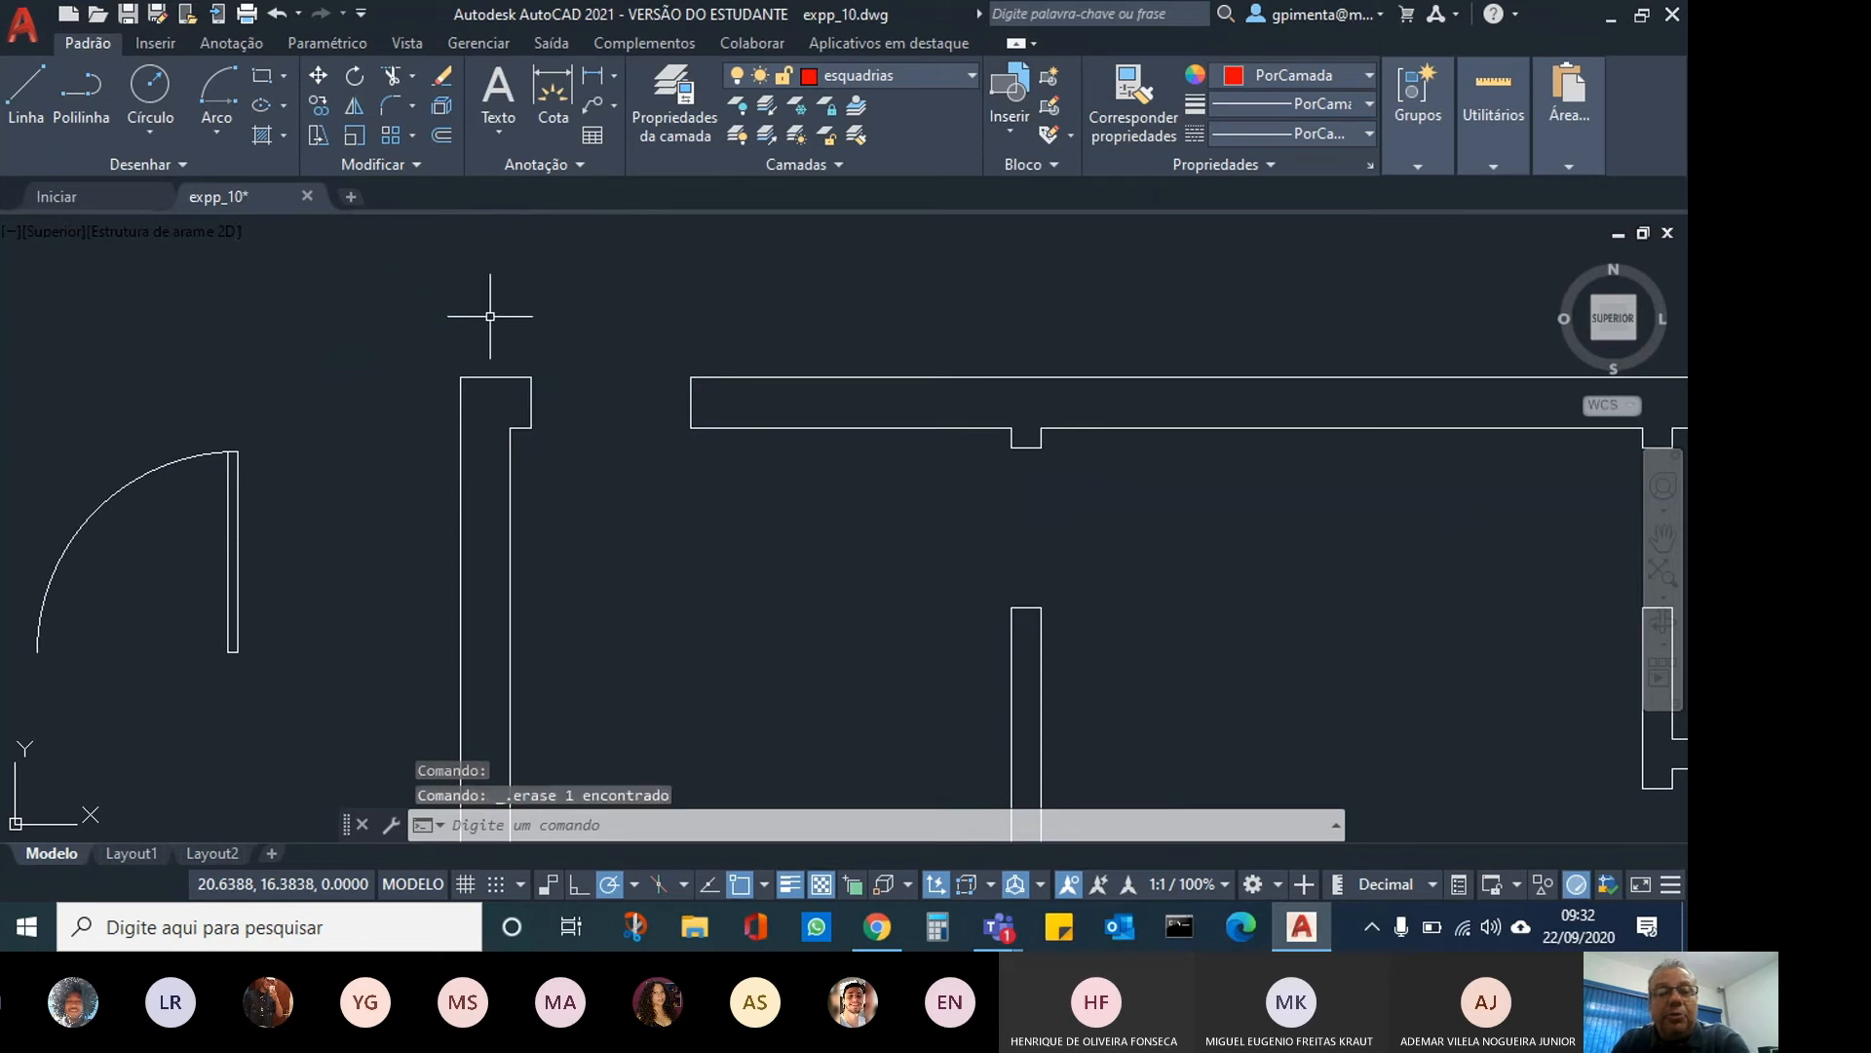
# Open the block library and set the insertion scale to X 0.8 and Y 0.8, with rotation specified on screen.
pyautogui.click(1009, 134)
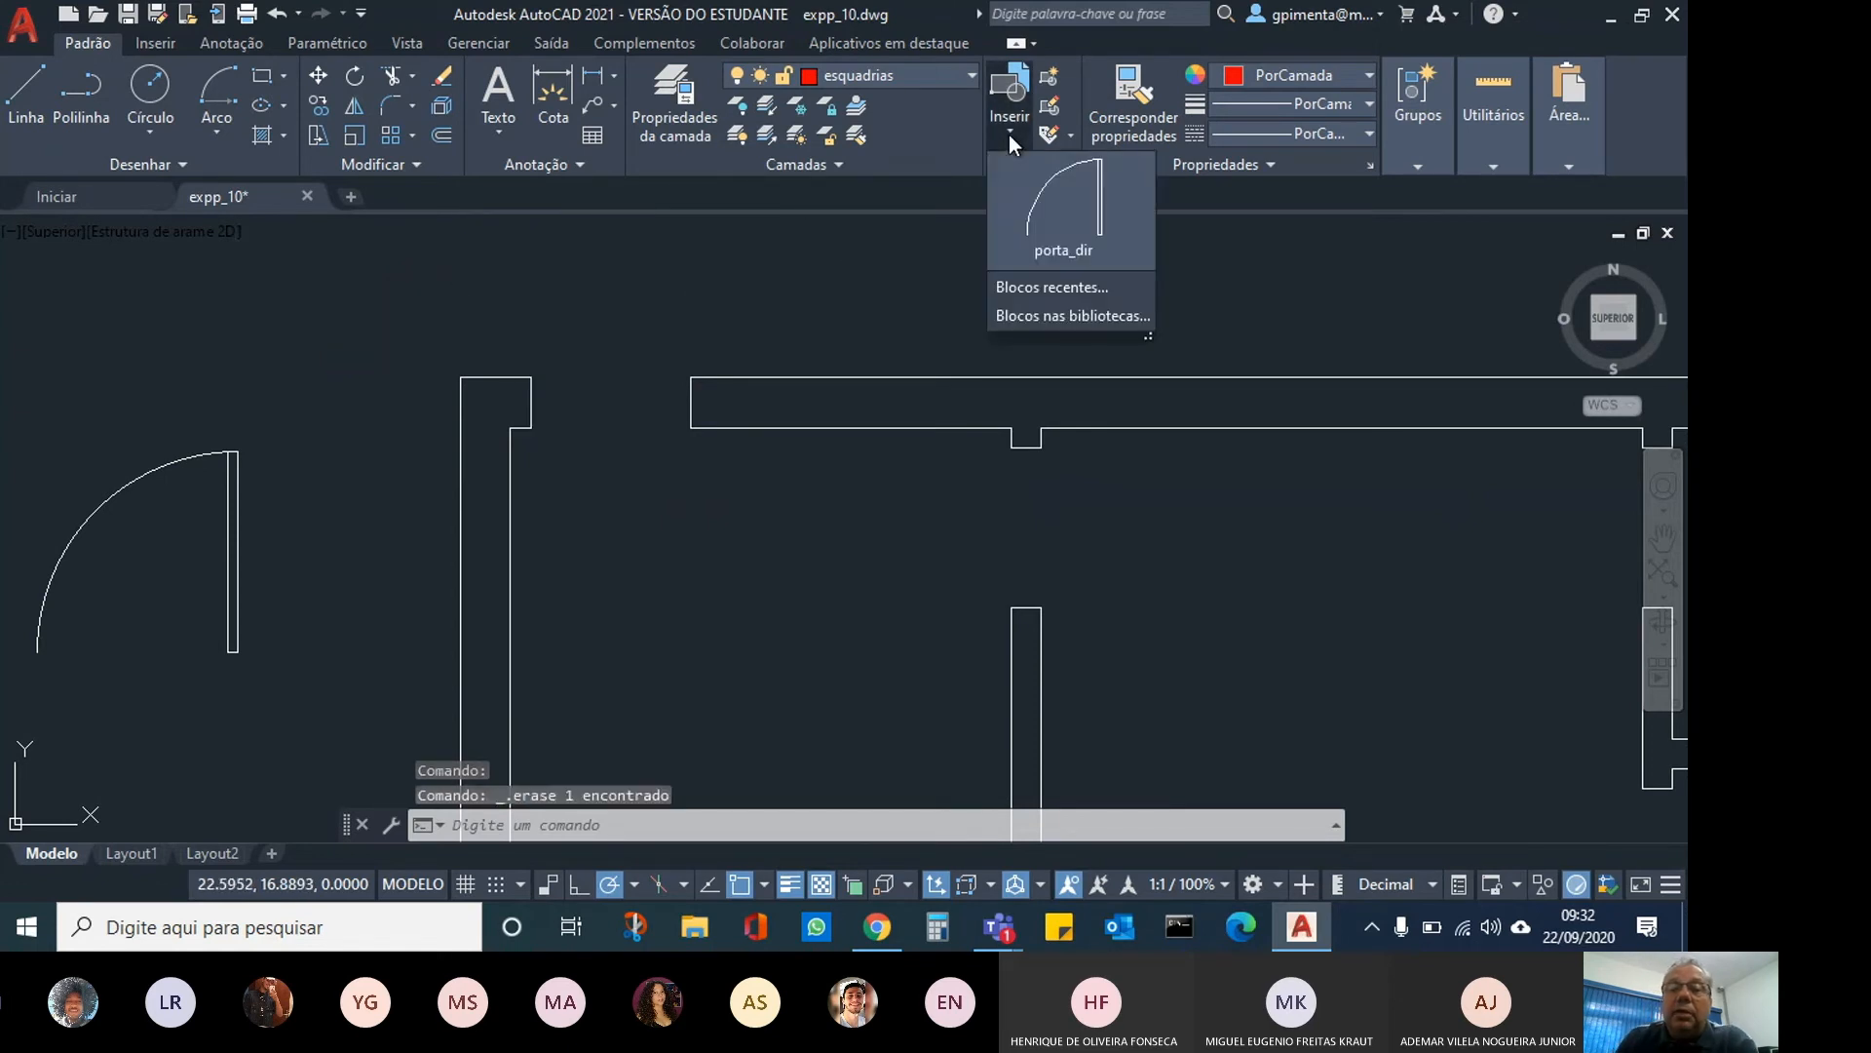
pyautogui.click(1061, 317)
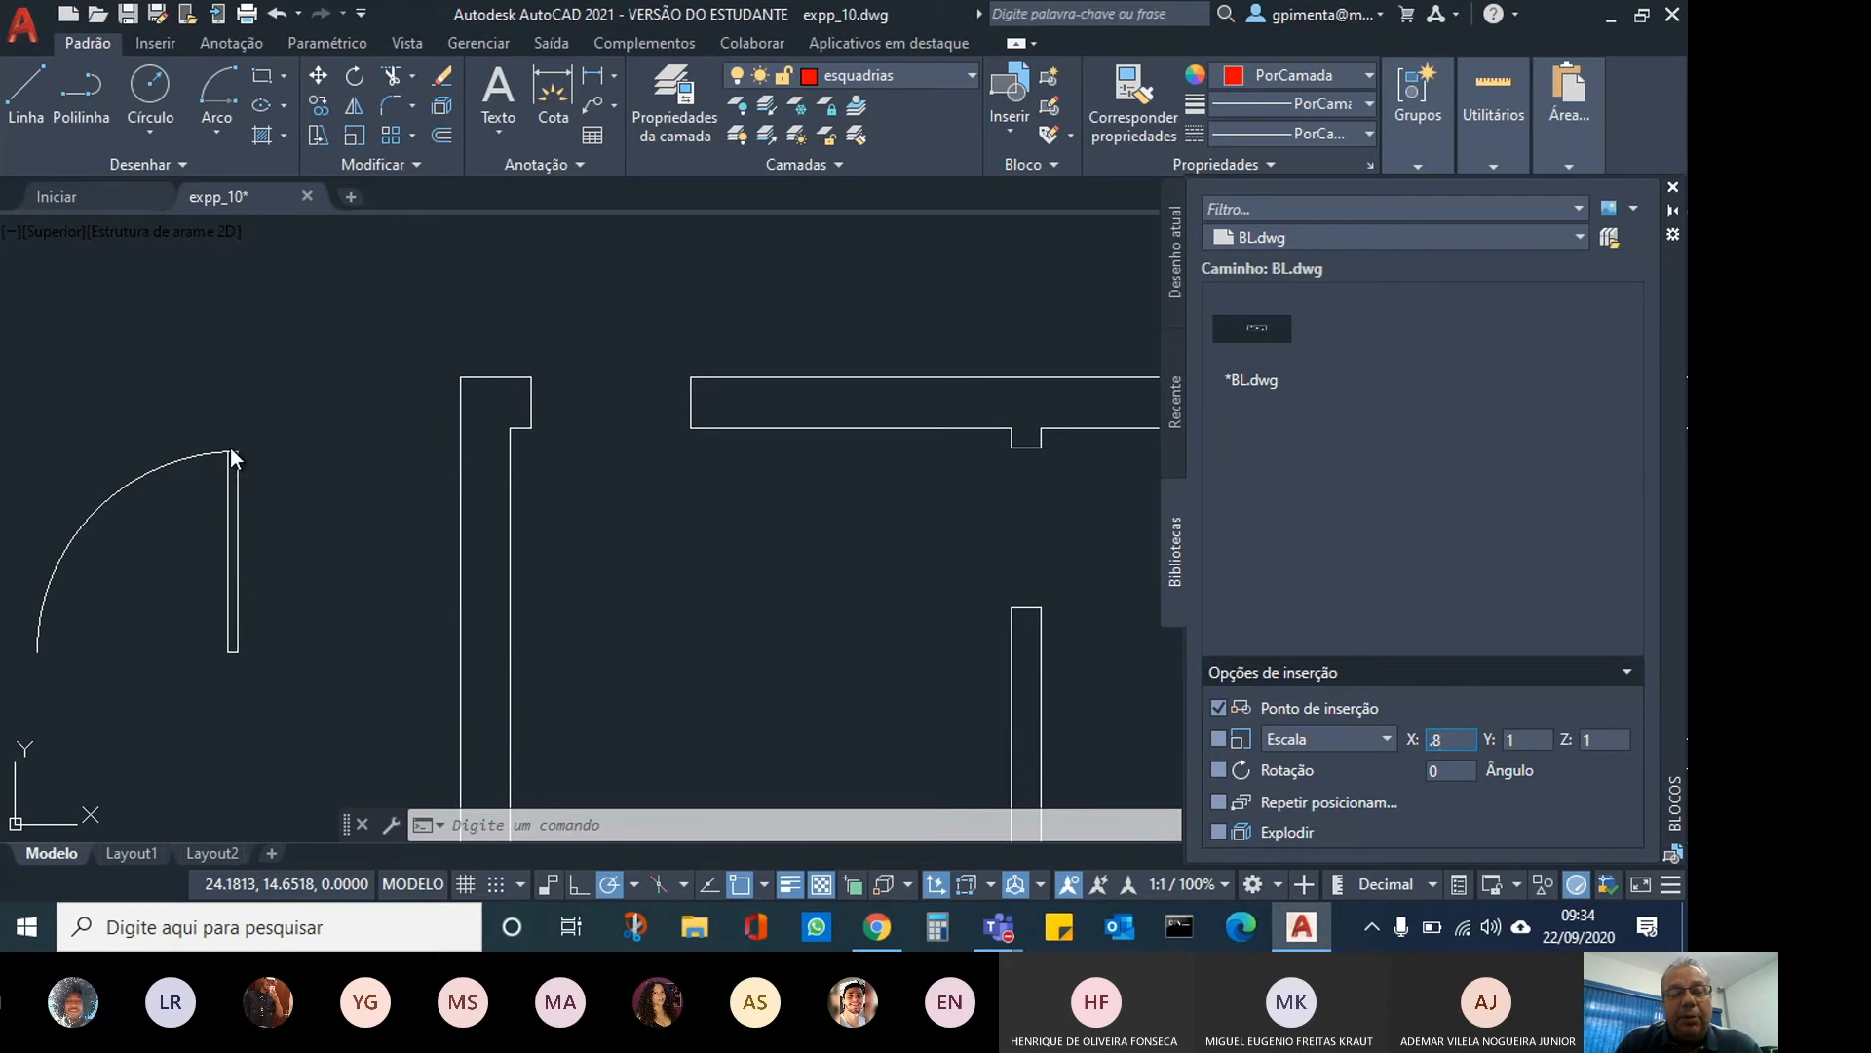
pyautogui.click(1548, 746)
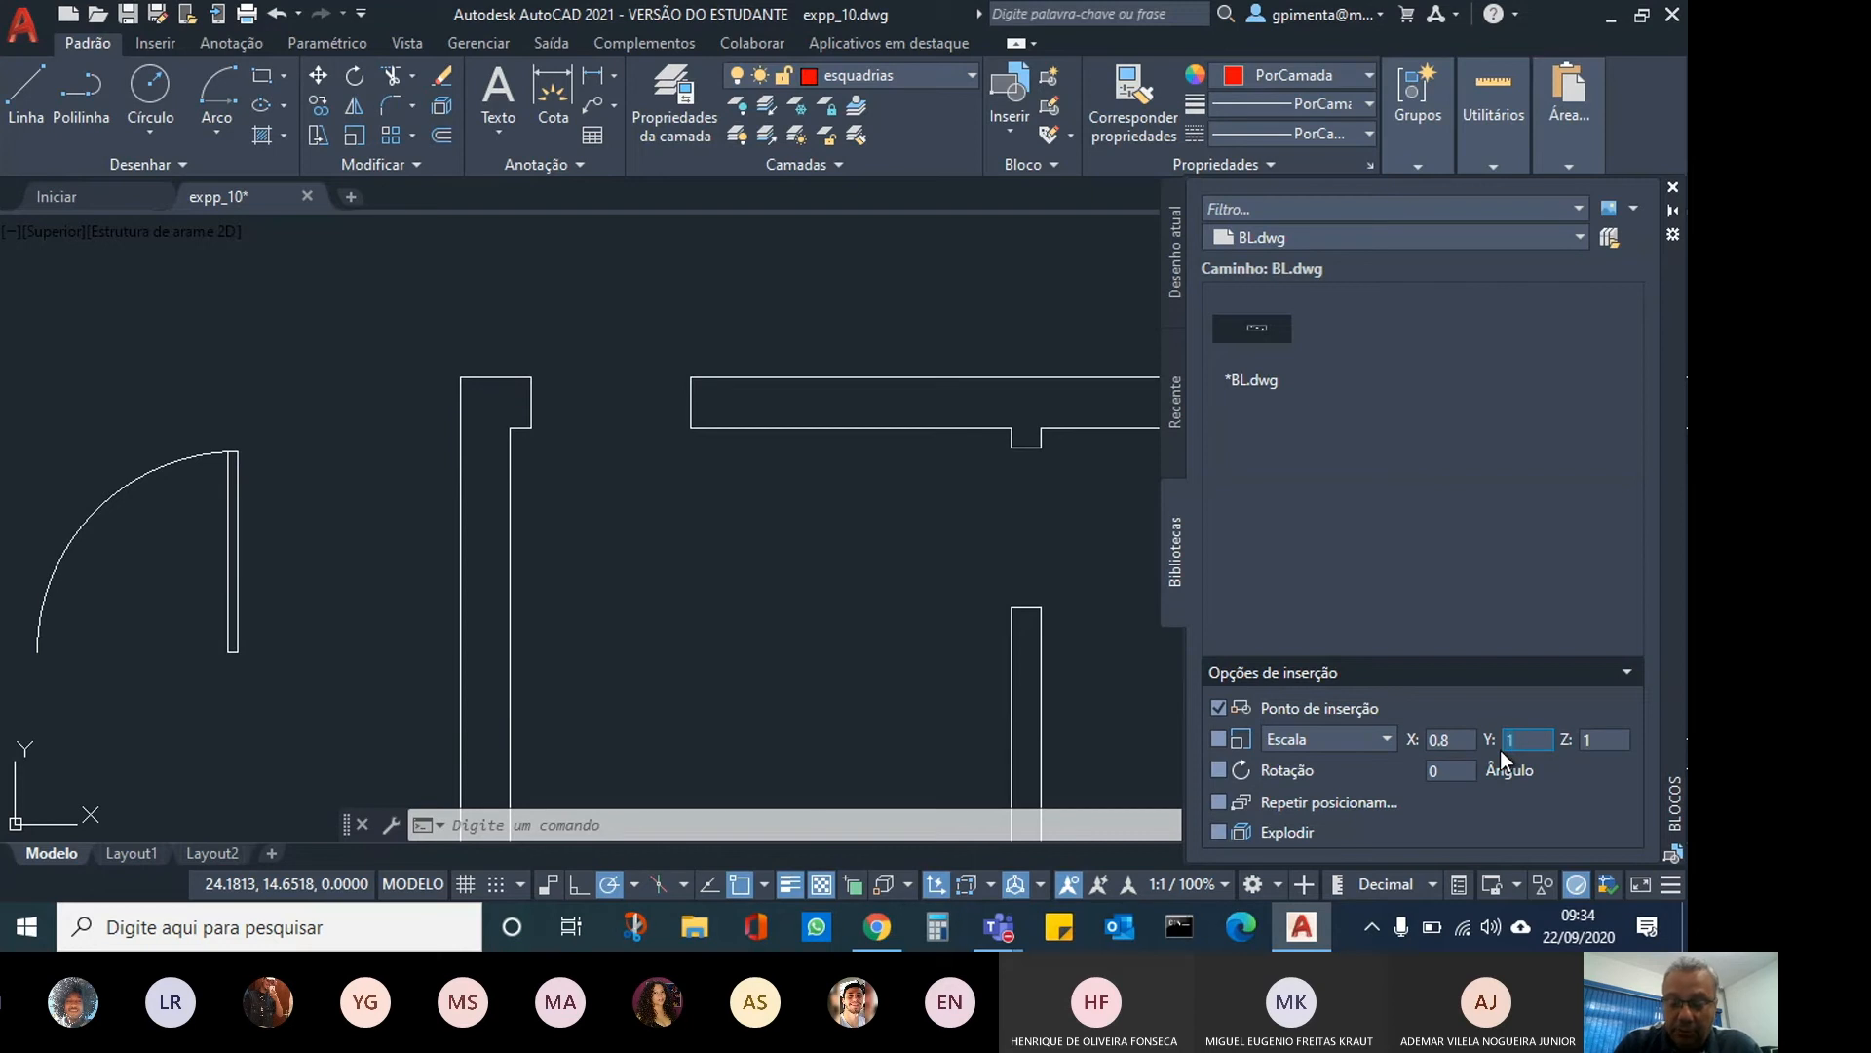
pyautogui.write('.8')
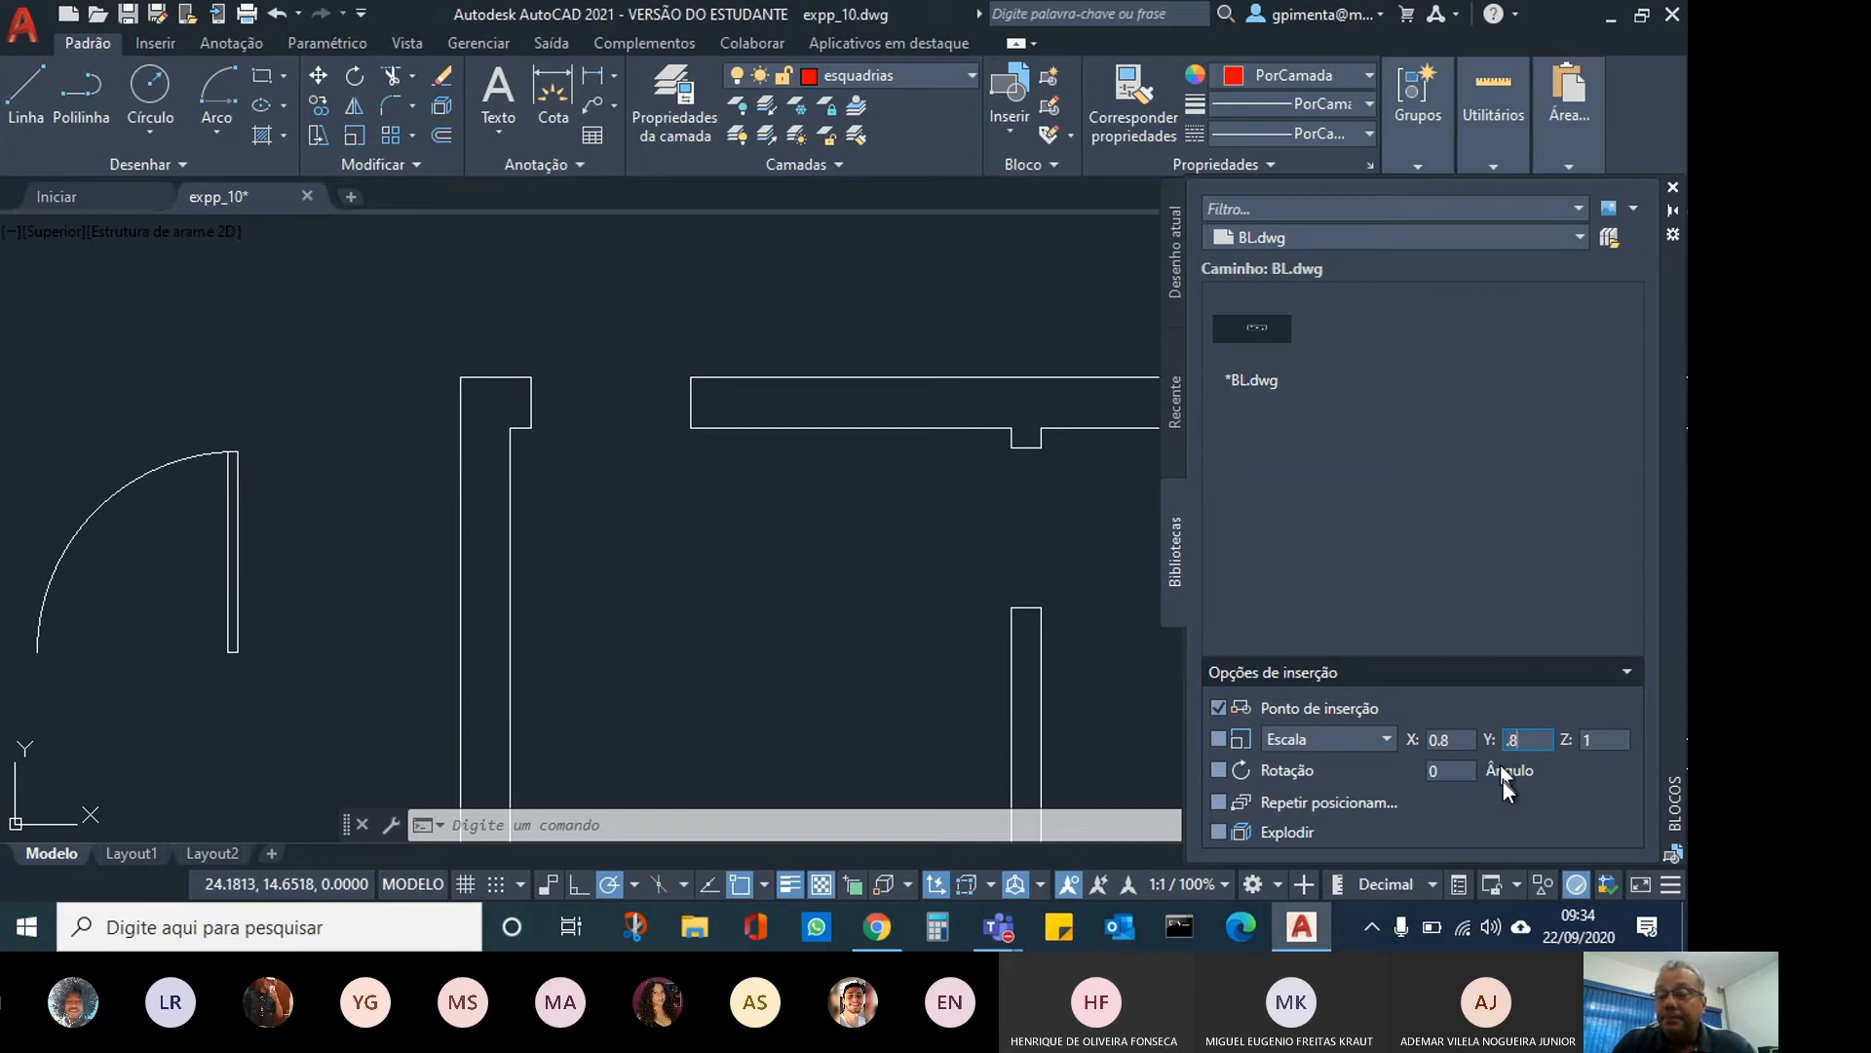
pyautogui.click(1219, 770)
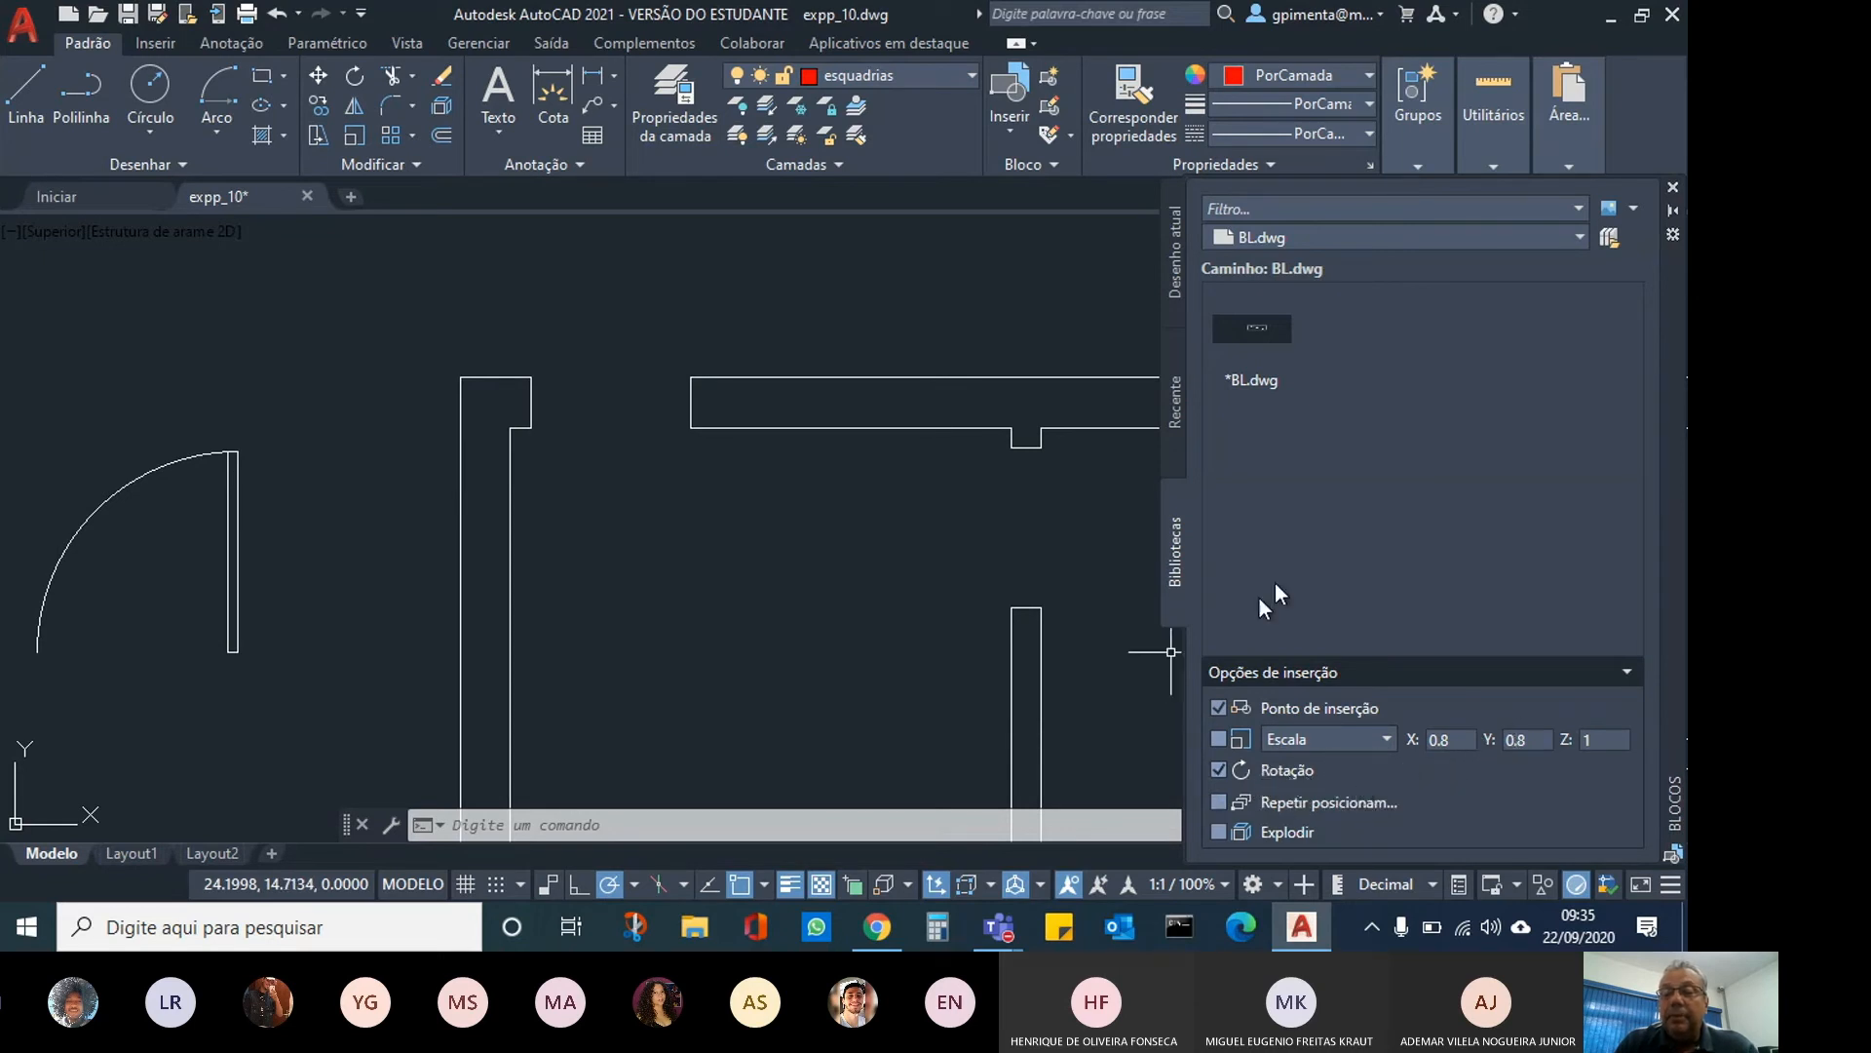
pyautogui.click(1235, 360)
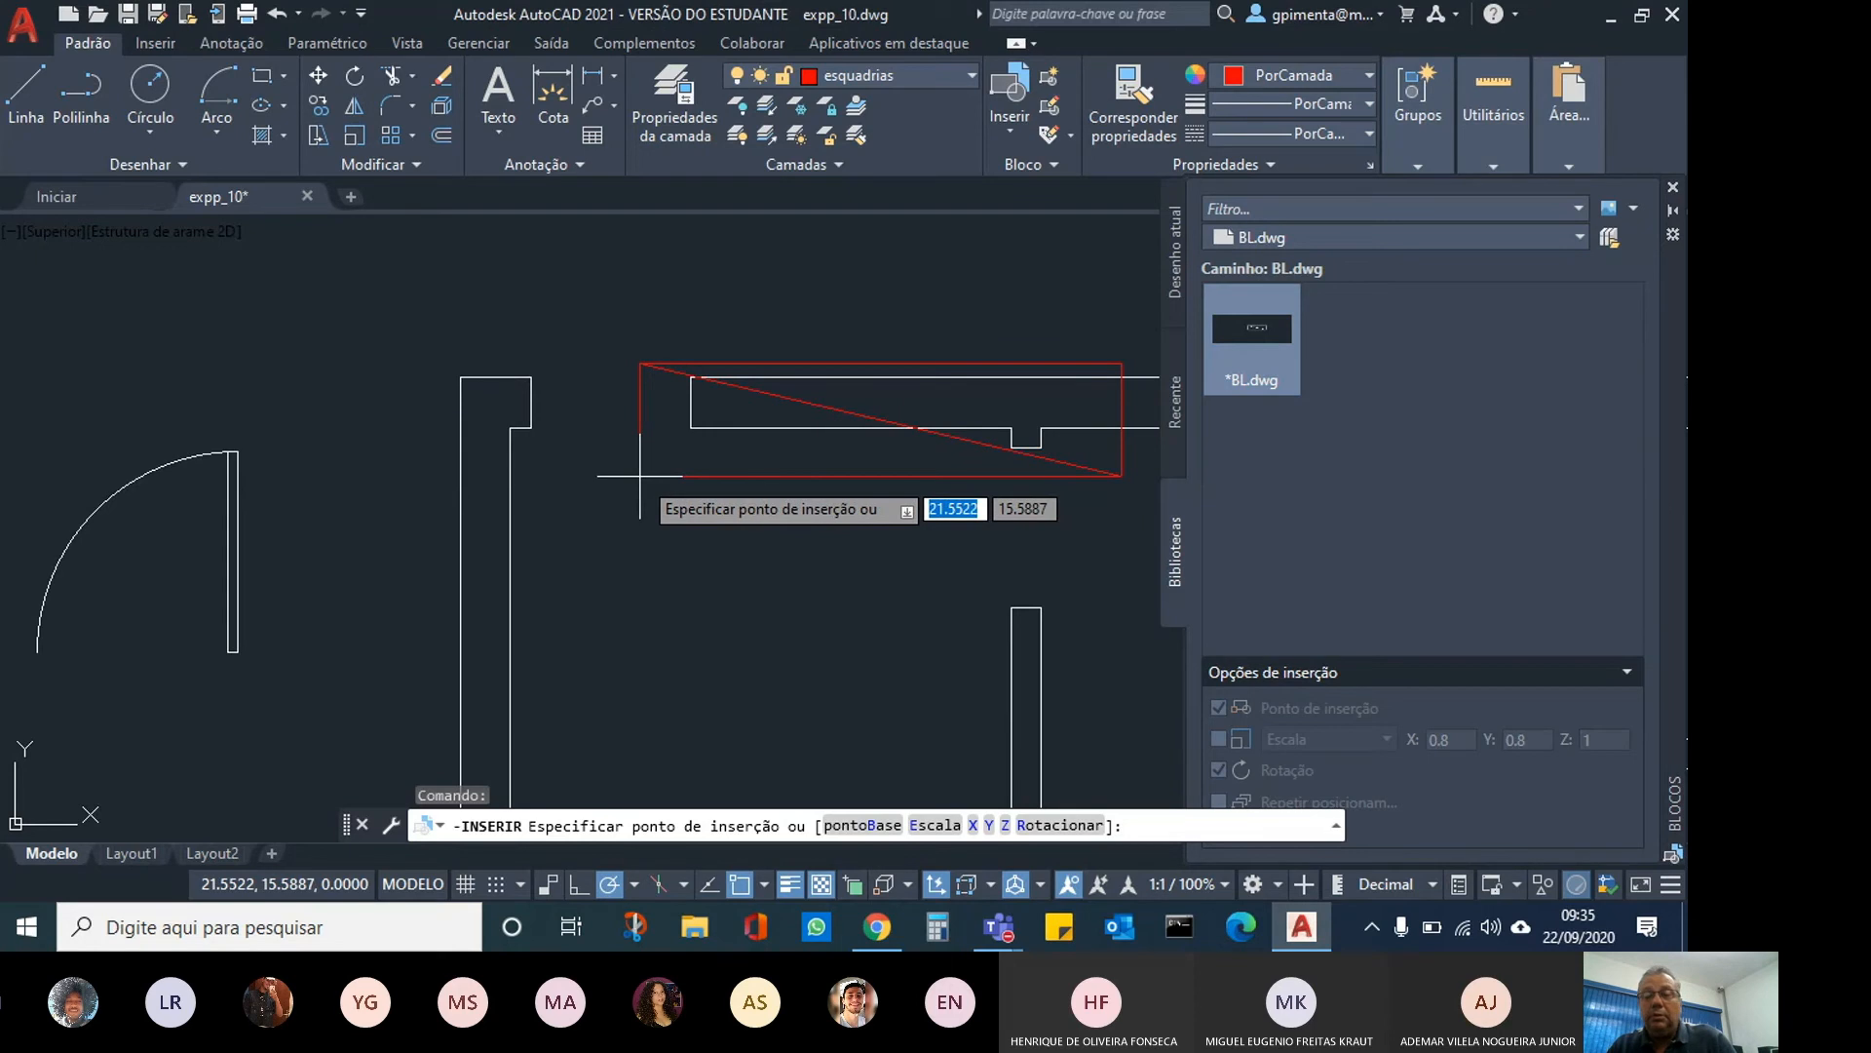
pyautogui.press('Escape')
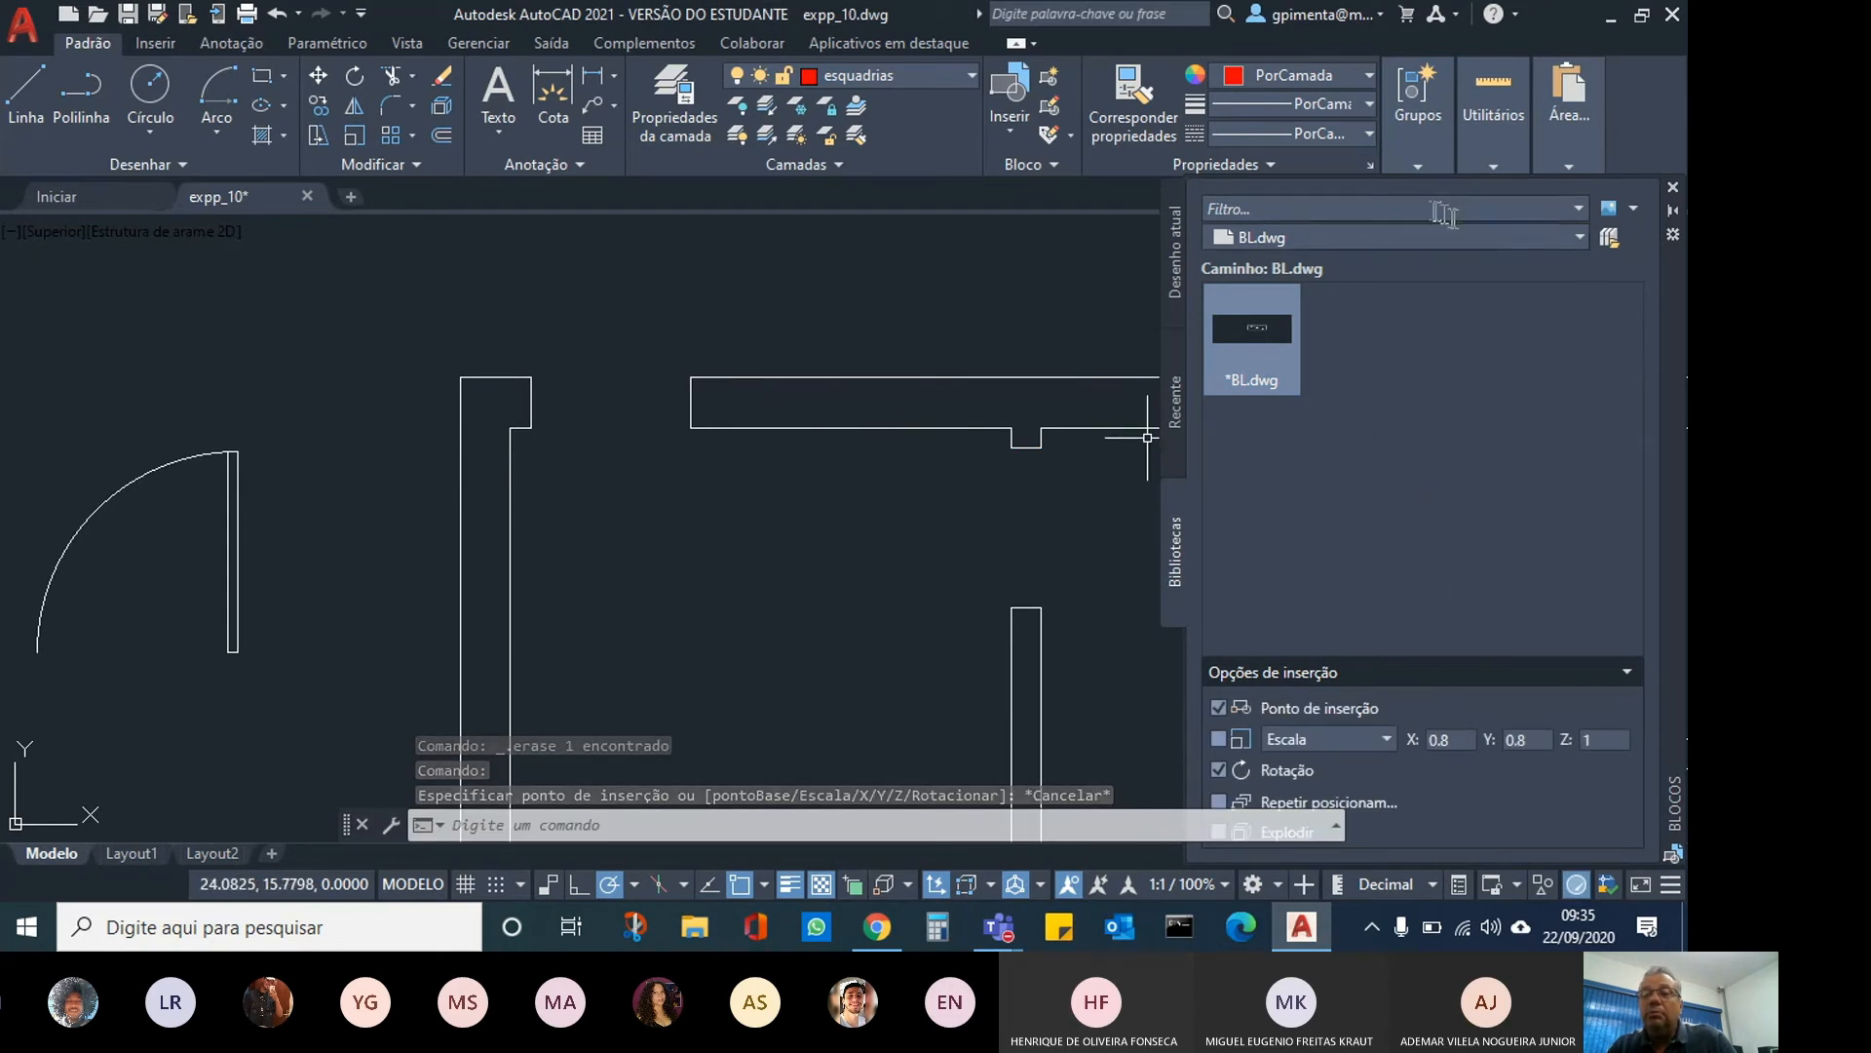
pyautogui.click(1565, 241)
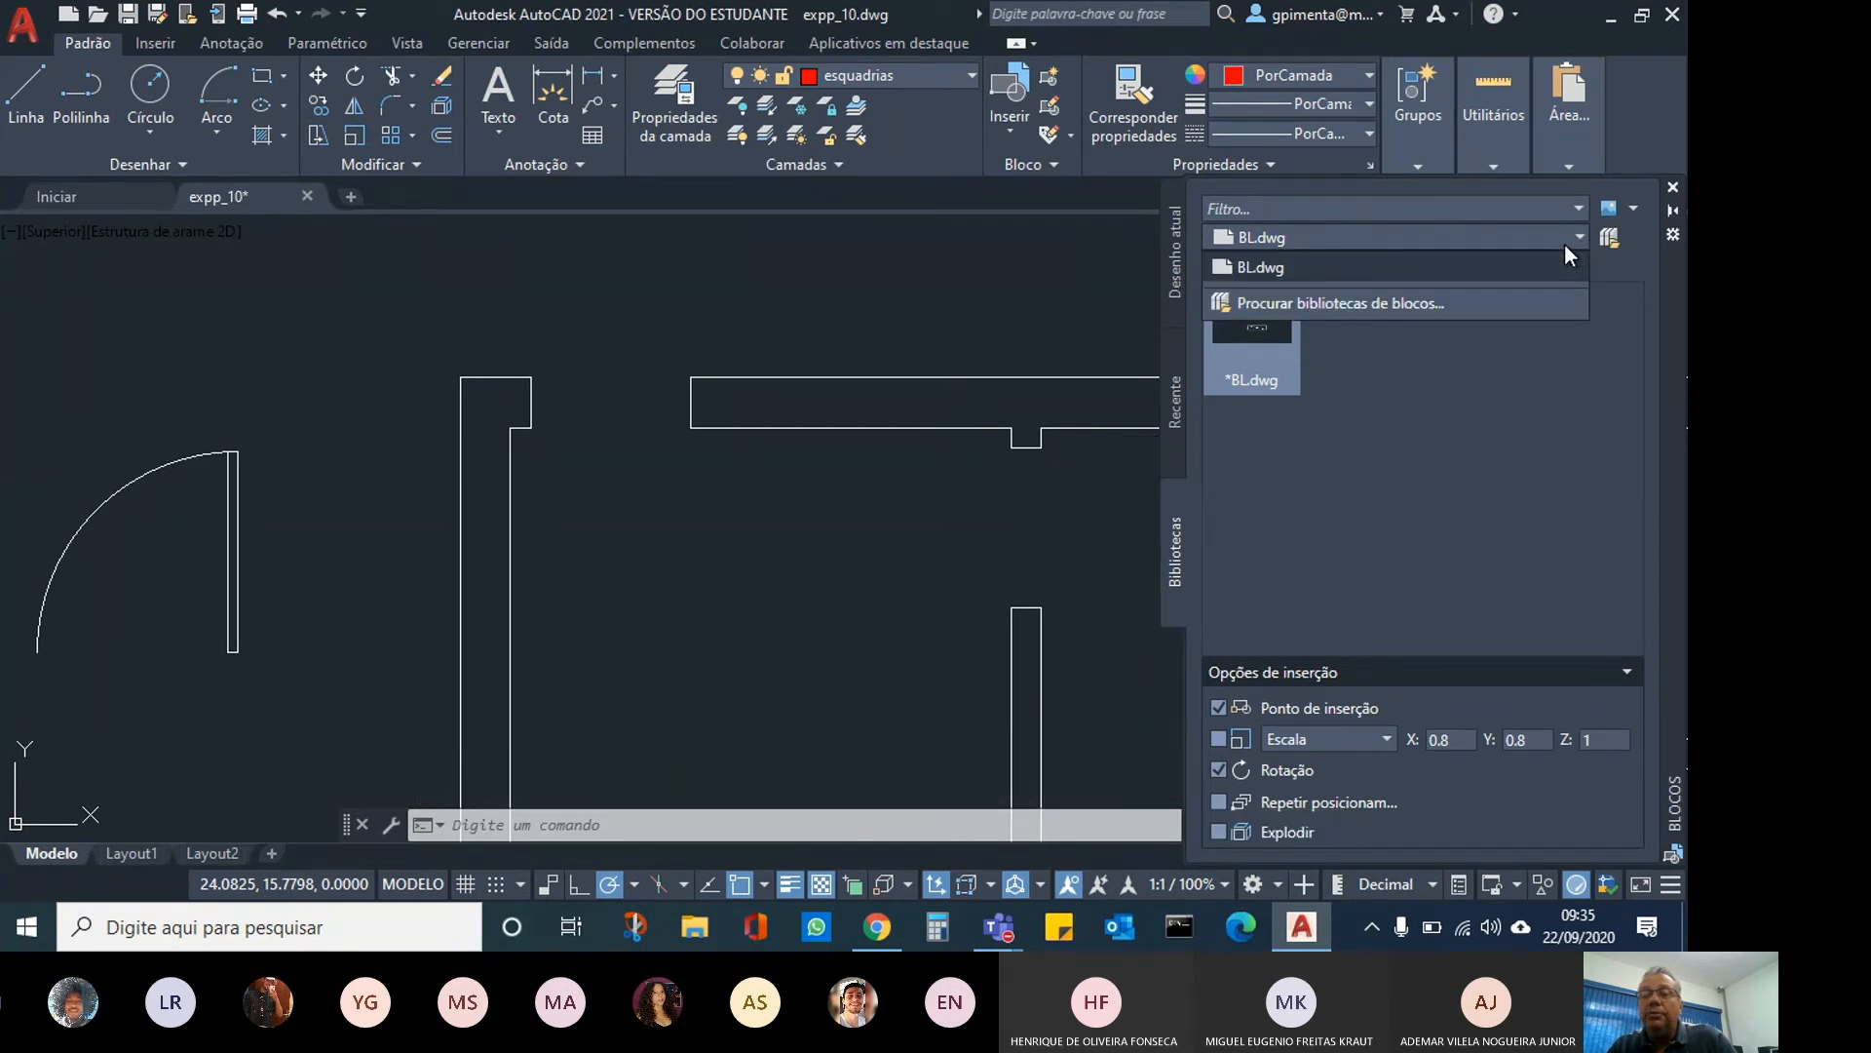
pyautogui.click(1564, 267)
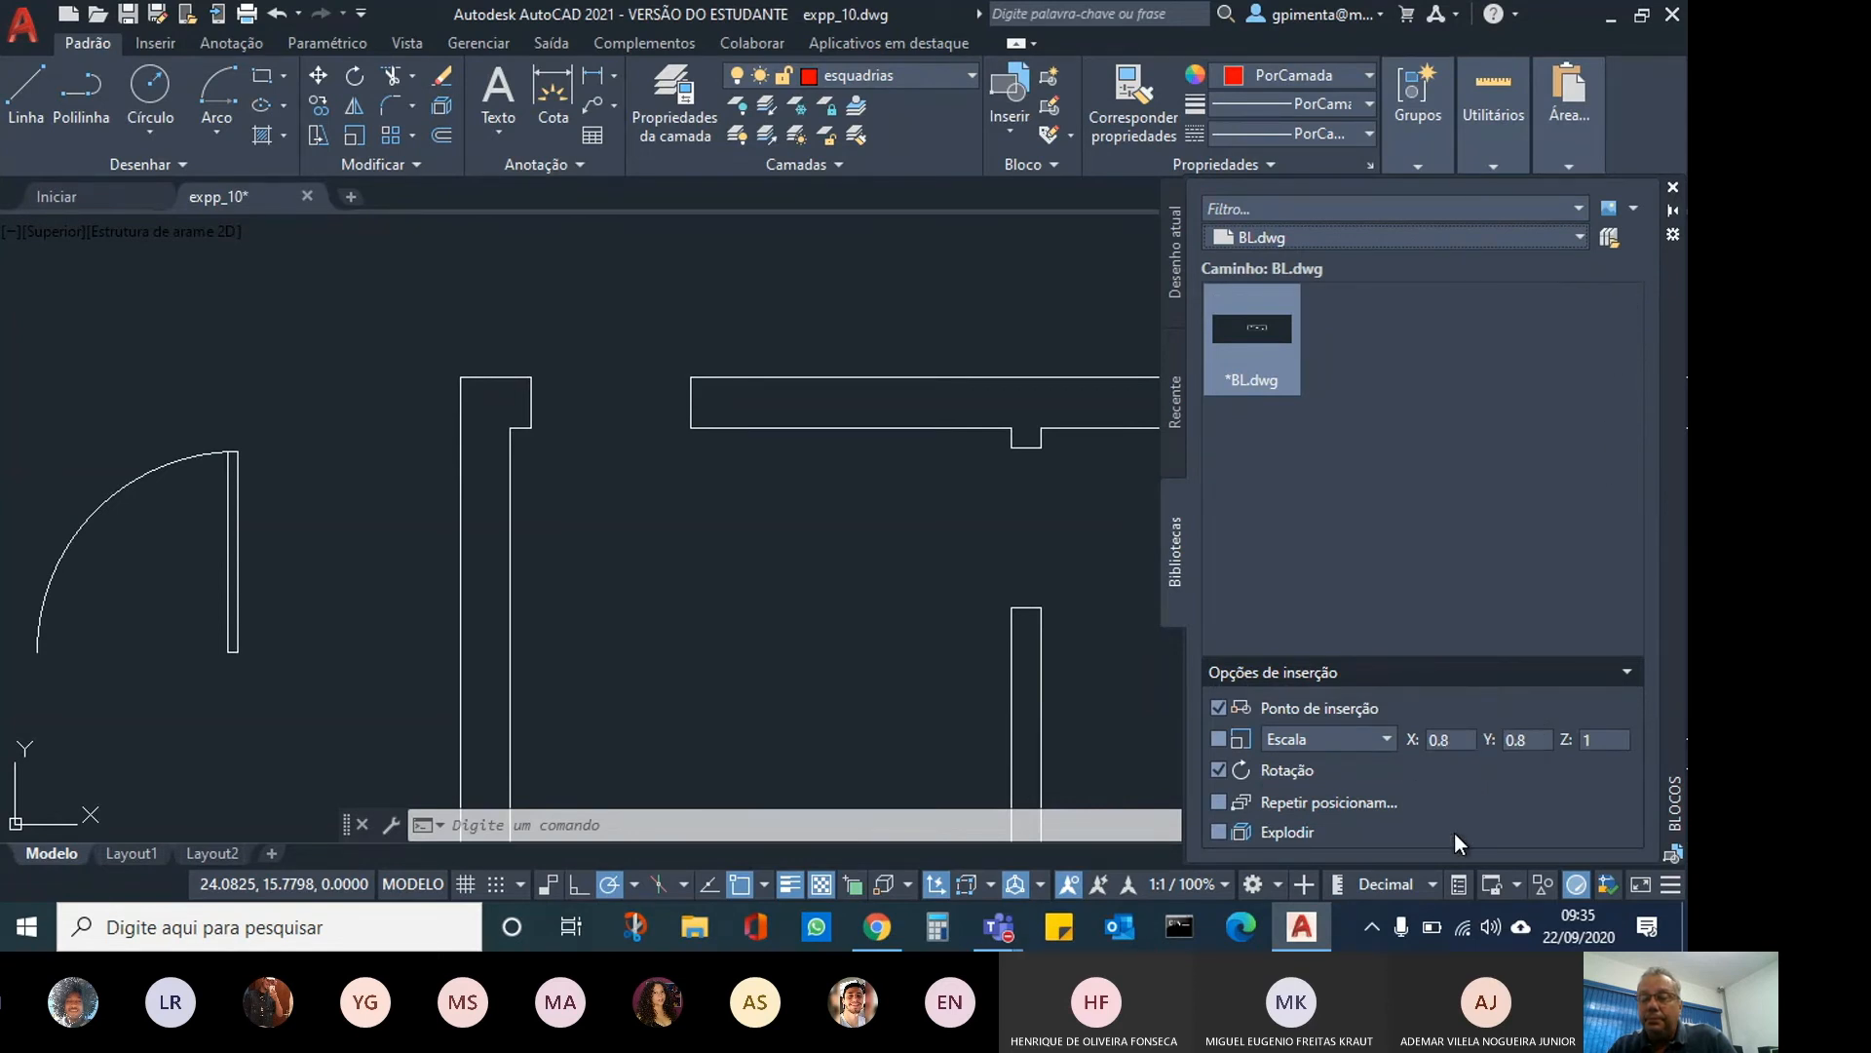
pyautogui.click(1296, 365)
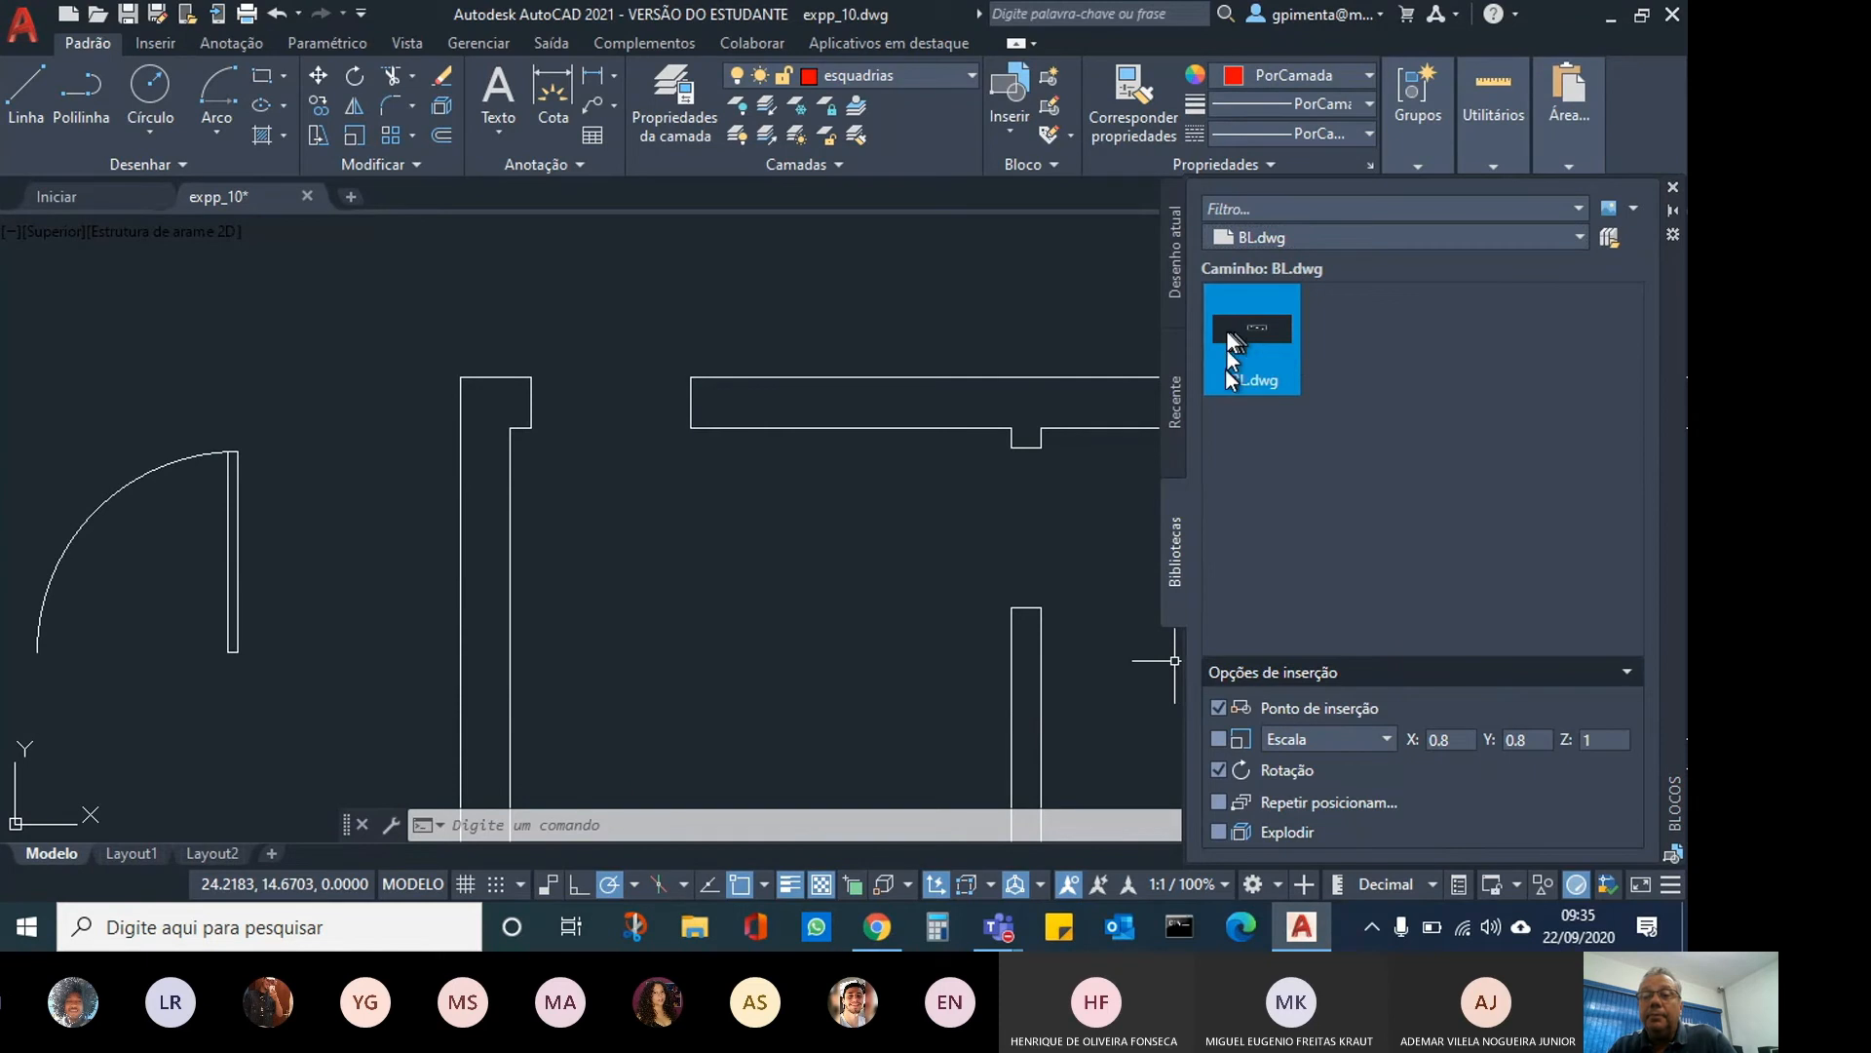
# Insert the current drawing's porta_dir block at the wall stub's lower-right corner, rotated 180° so it swings inward across the top wall's opening.
pyautogui.click(1179, 264)
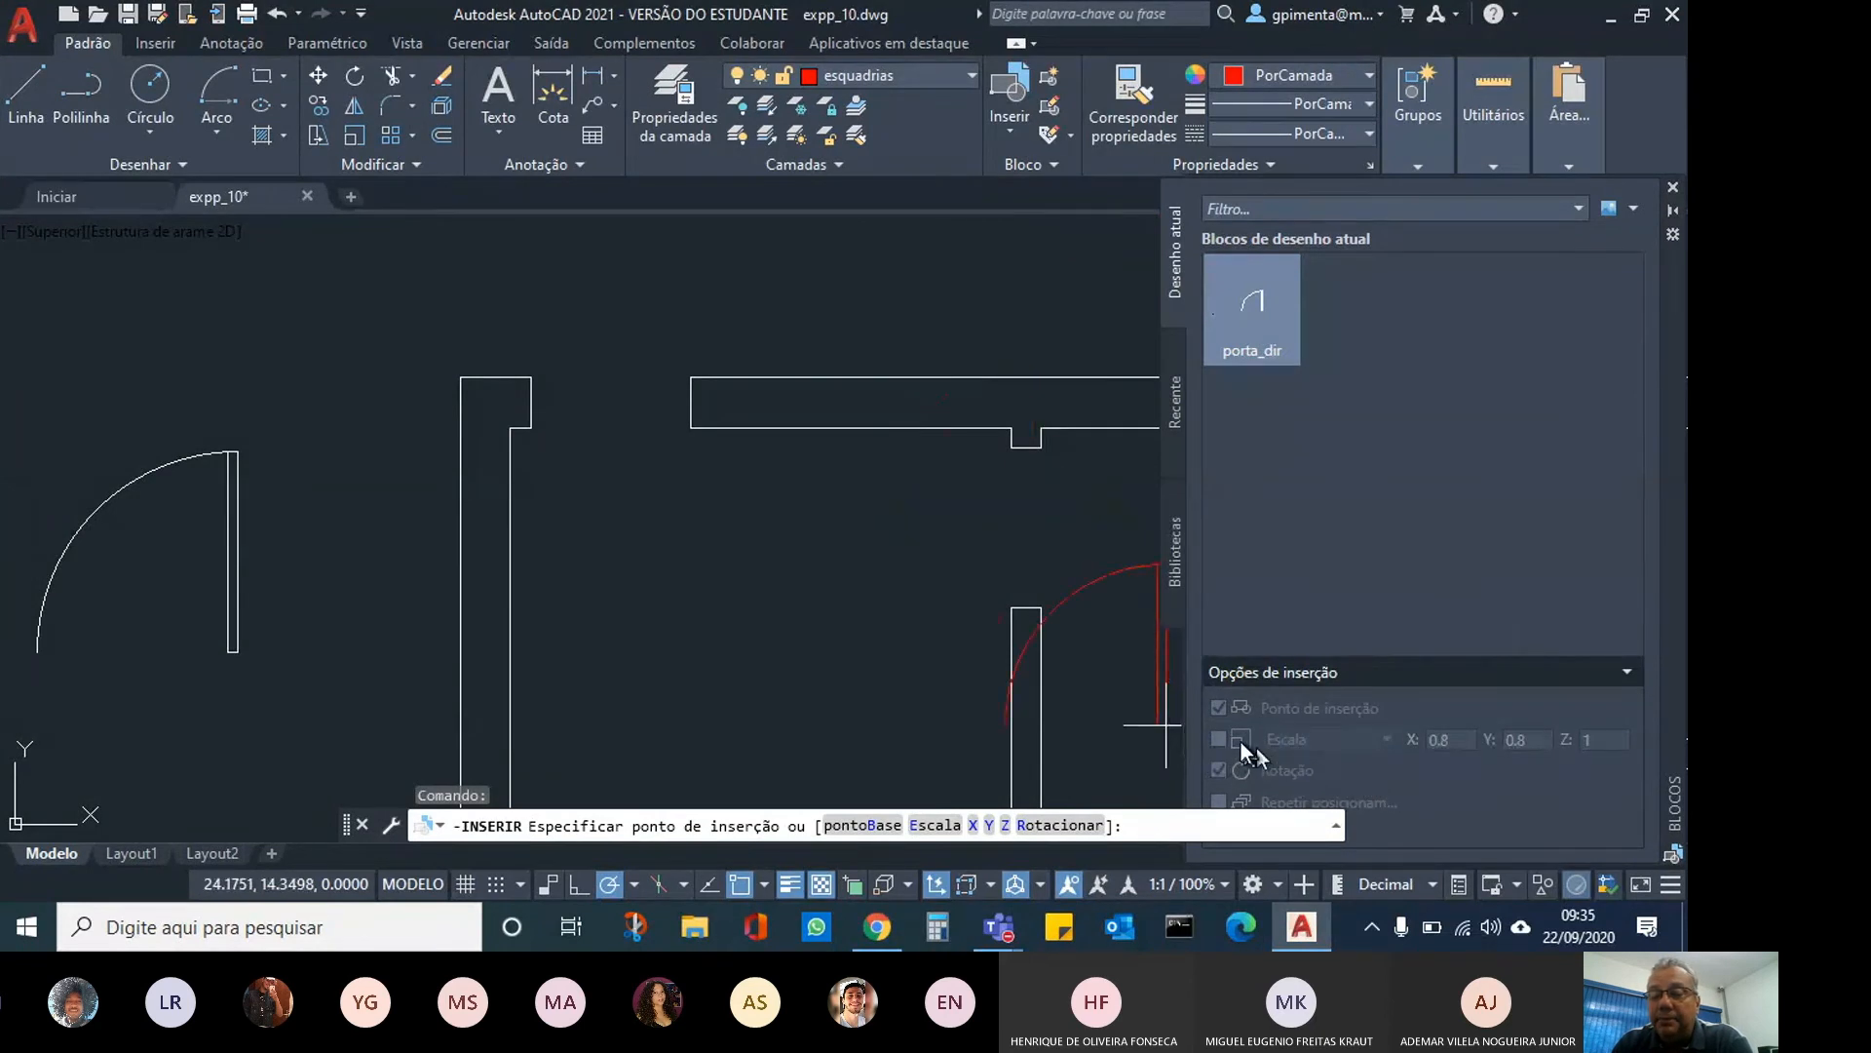
pyautogui.click(797, 649)
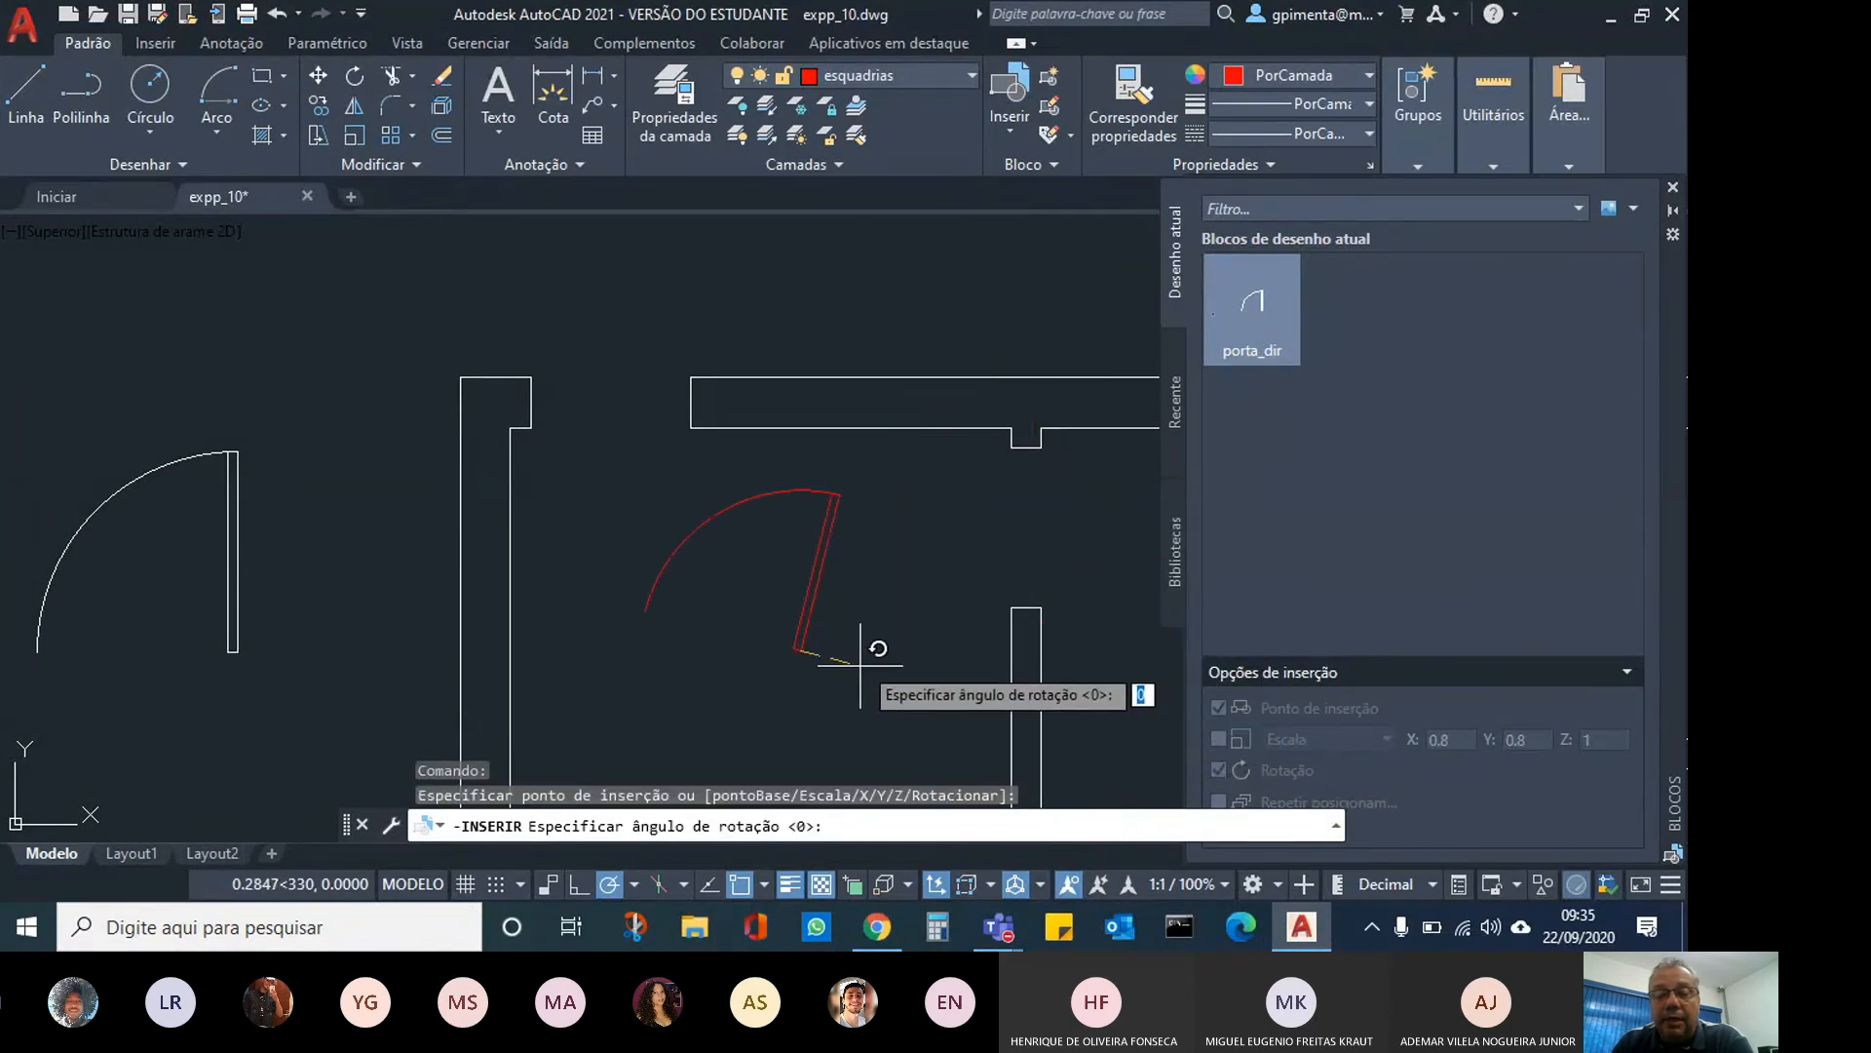
pyautogui.press('Escape')
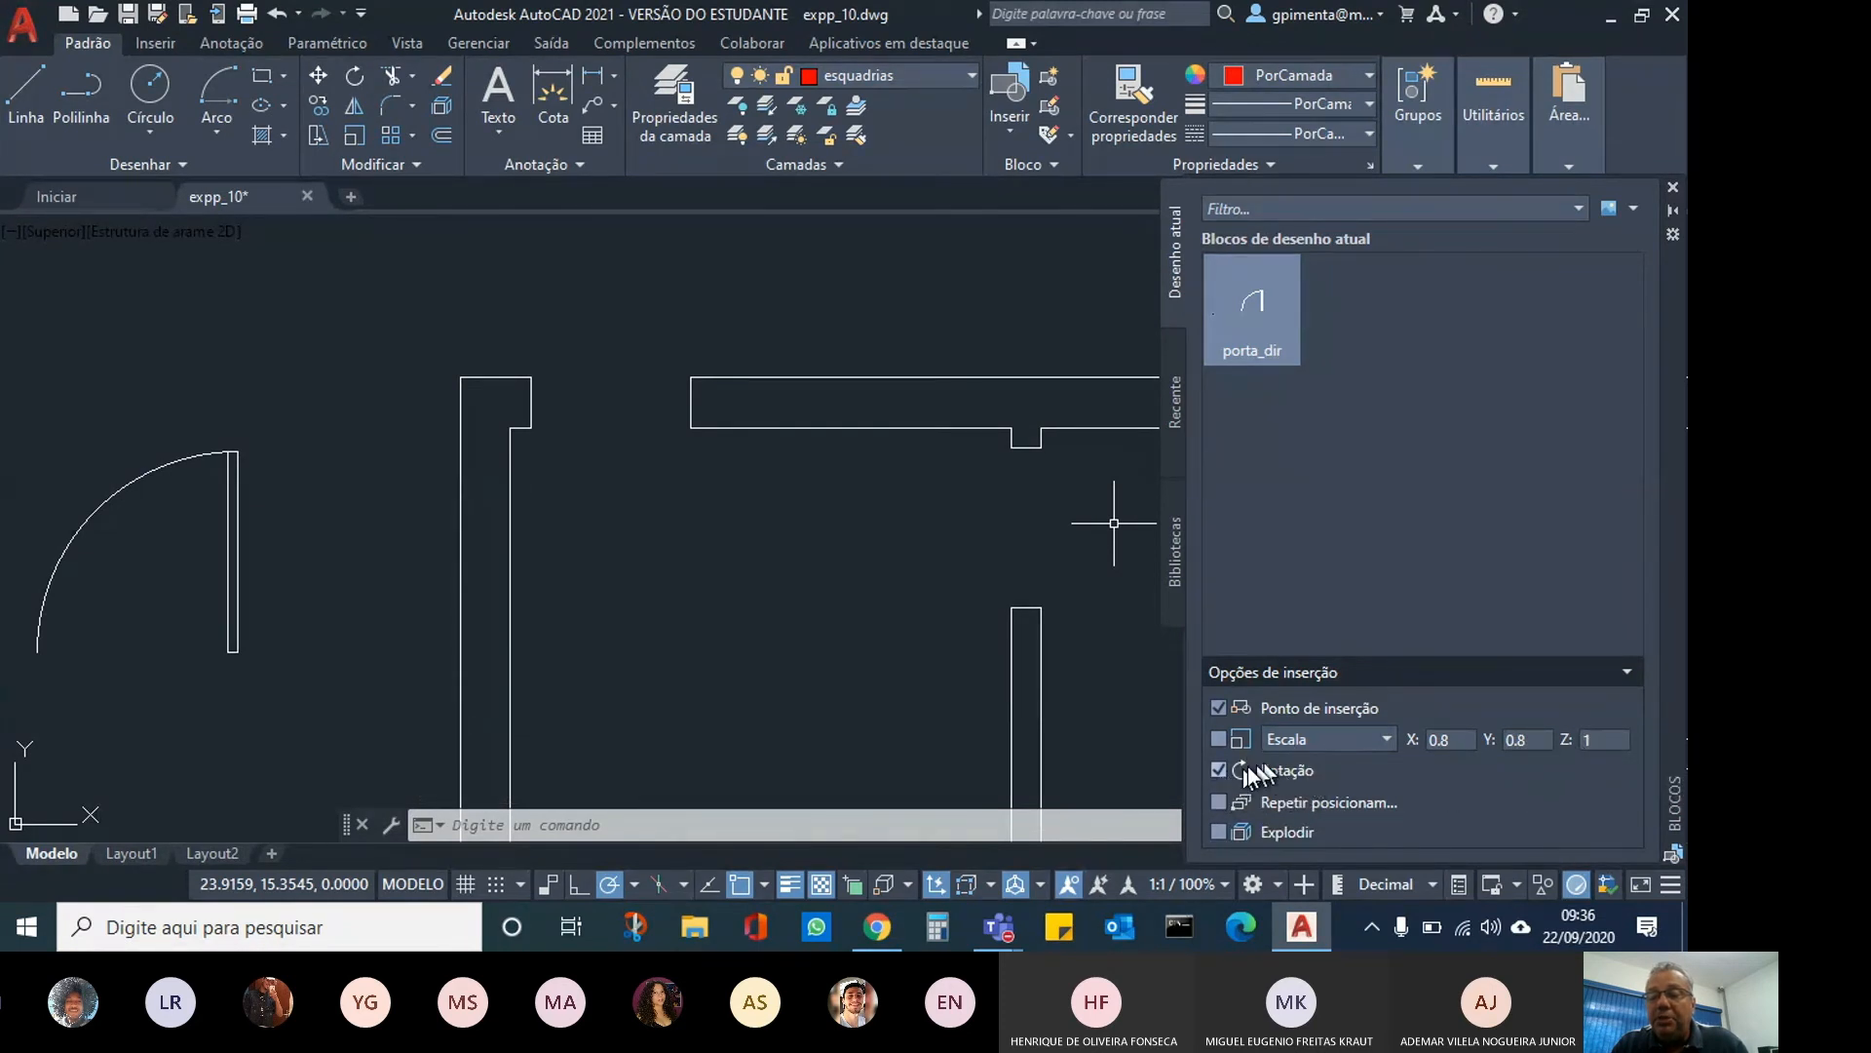
pyautogui.click(1238, 307)
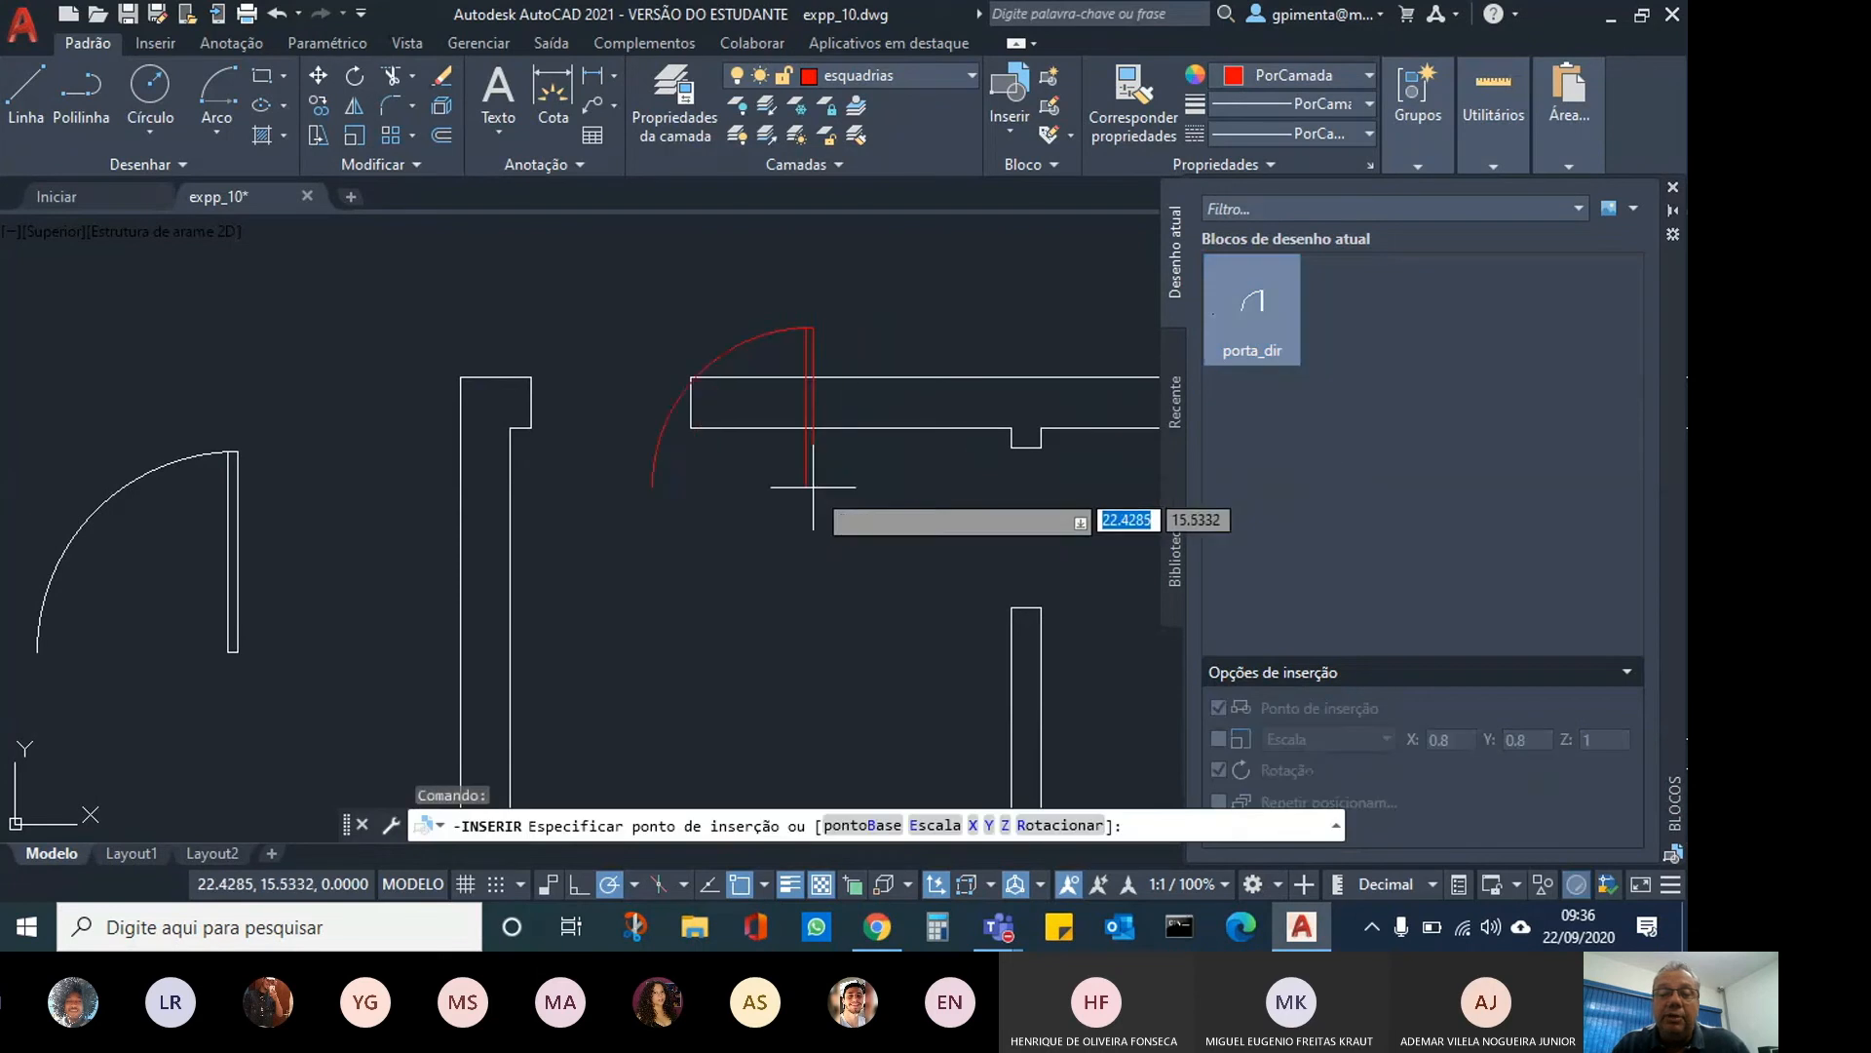
pyautogui.click(531, 427)
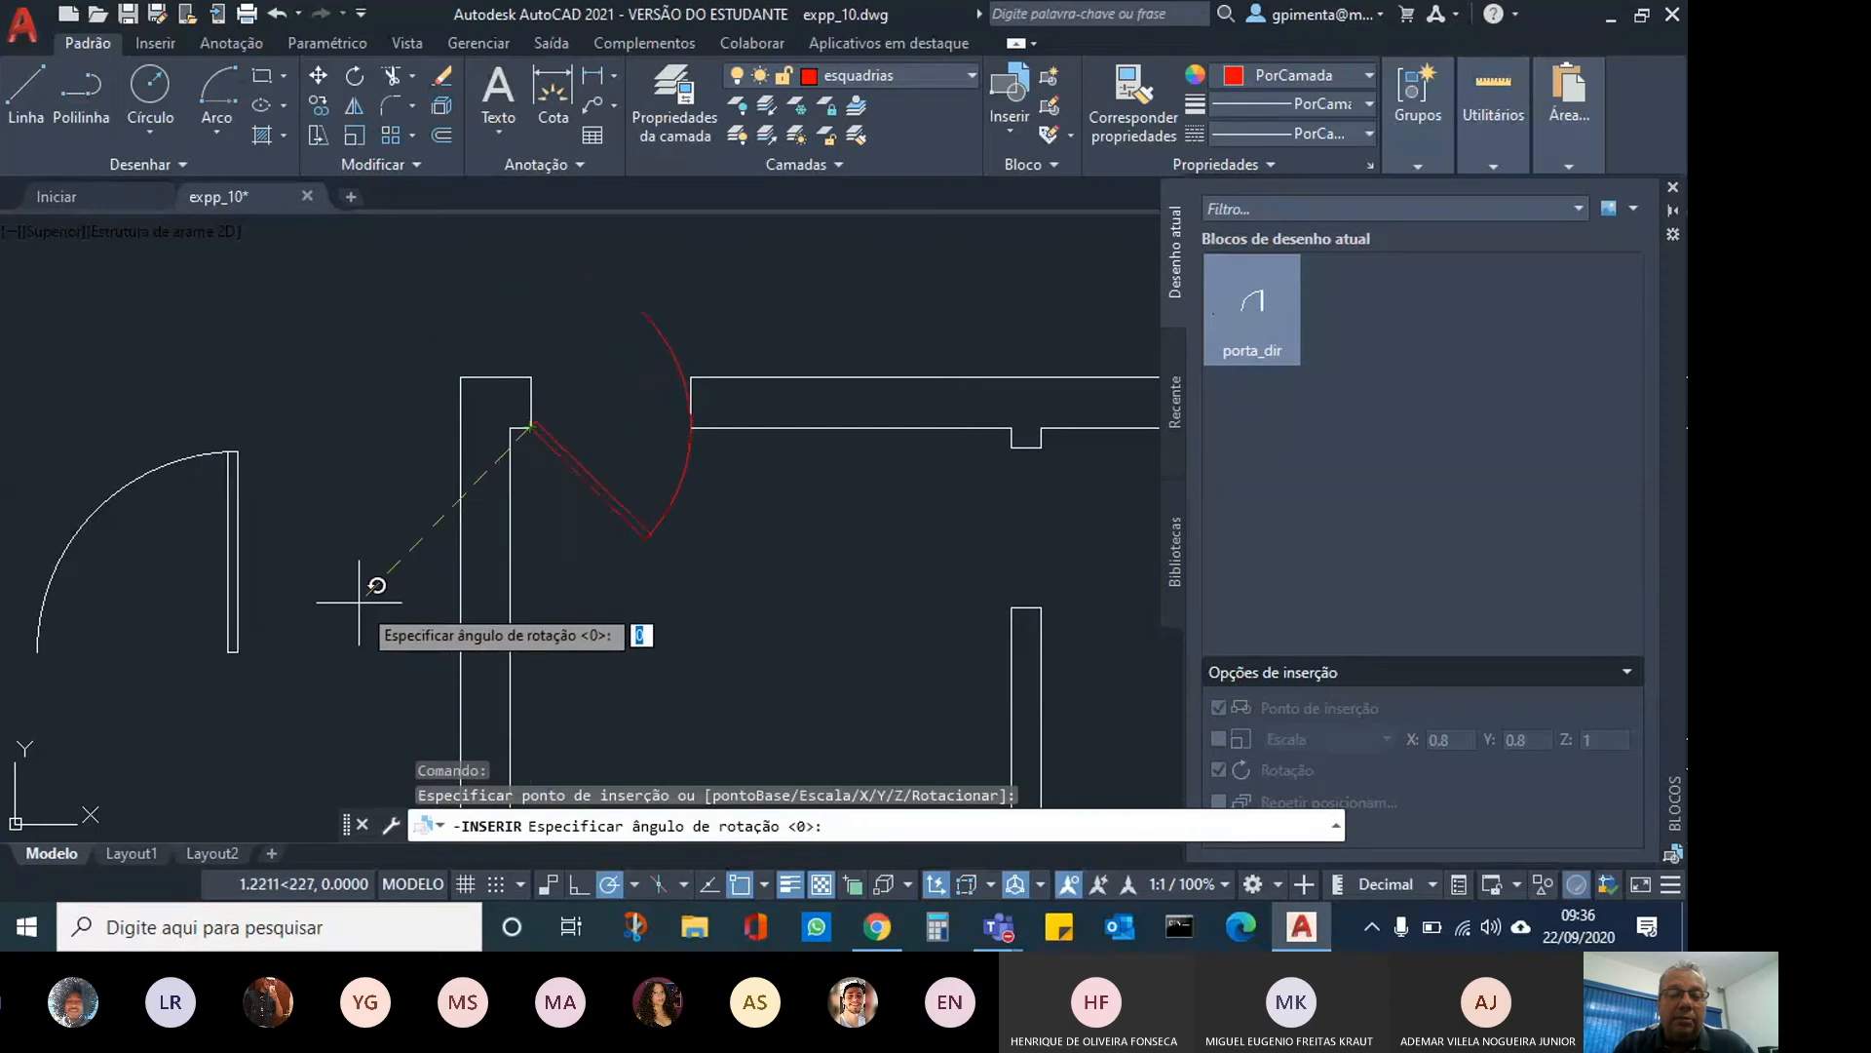
pyautogui.click(302, 427)
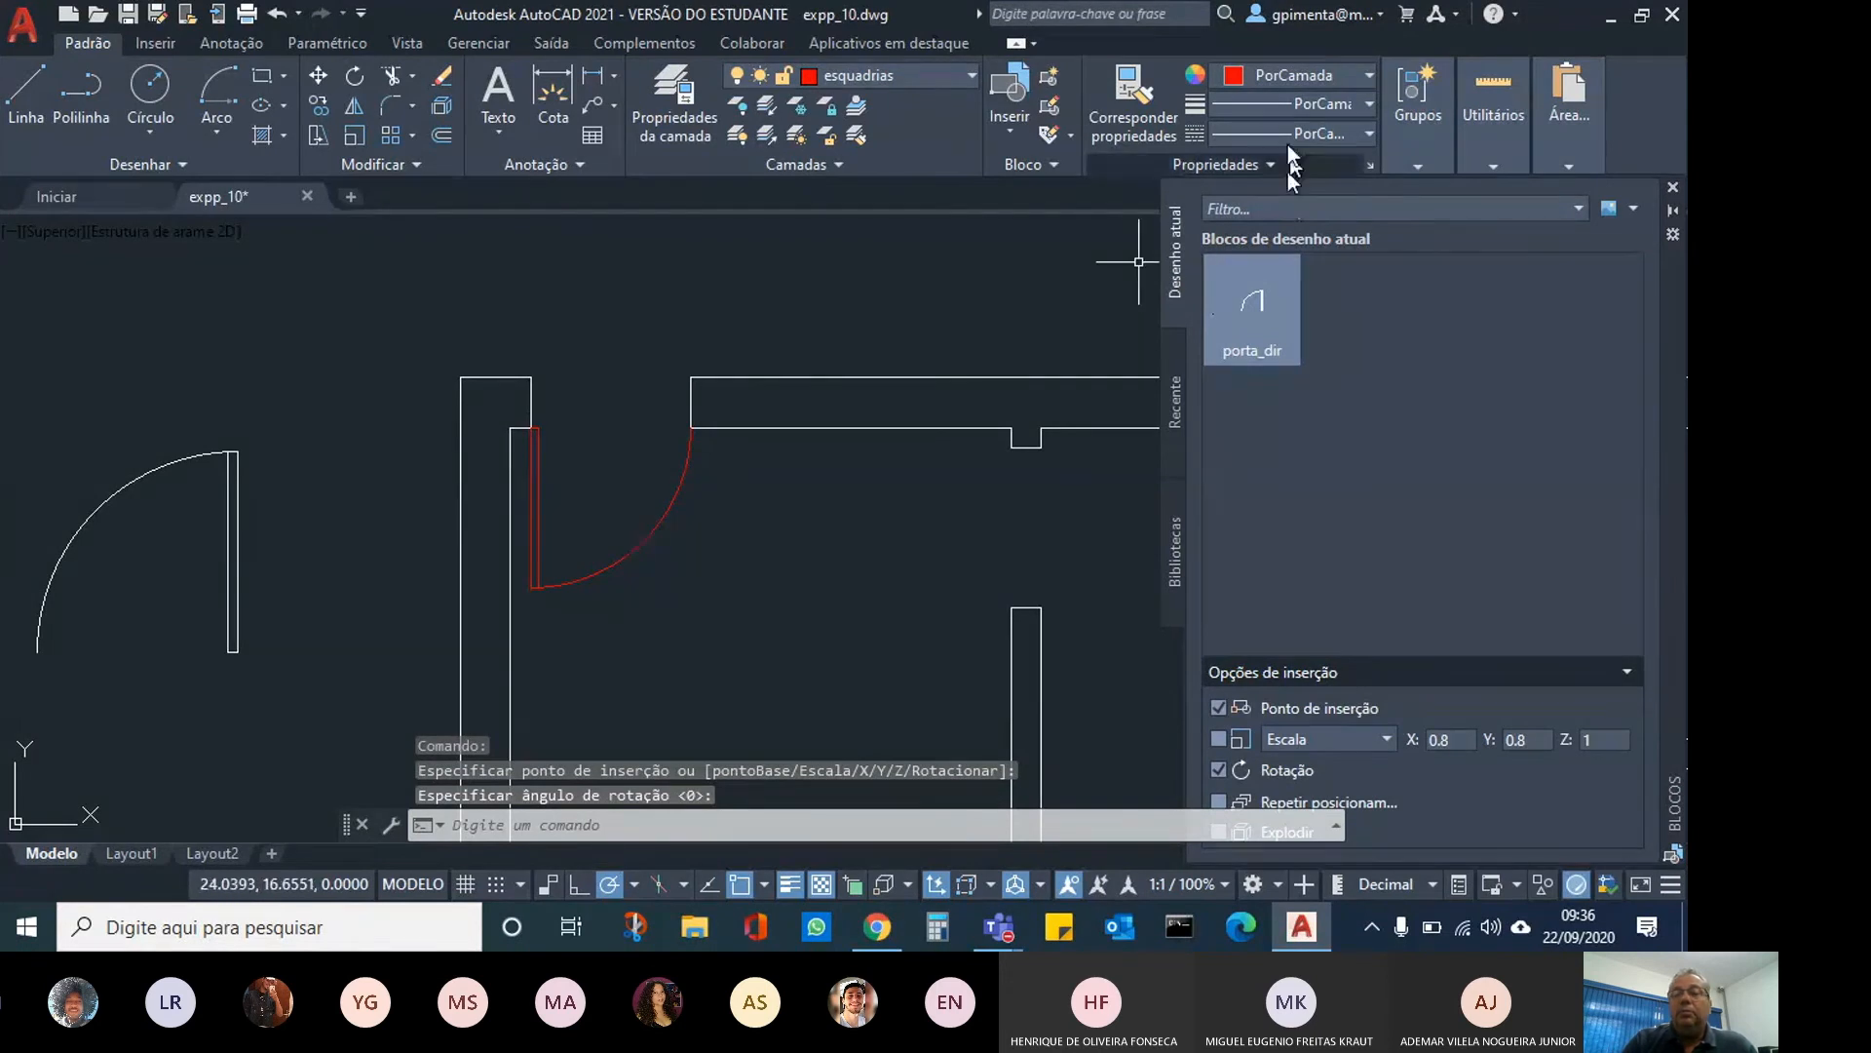
# Measure the inserted door's leaf length and arc radius, and close the block palette.
pyautogui.click(1483, 93)
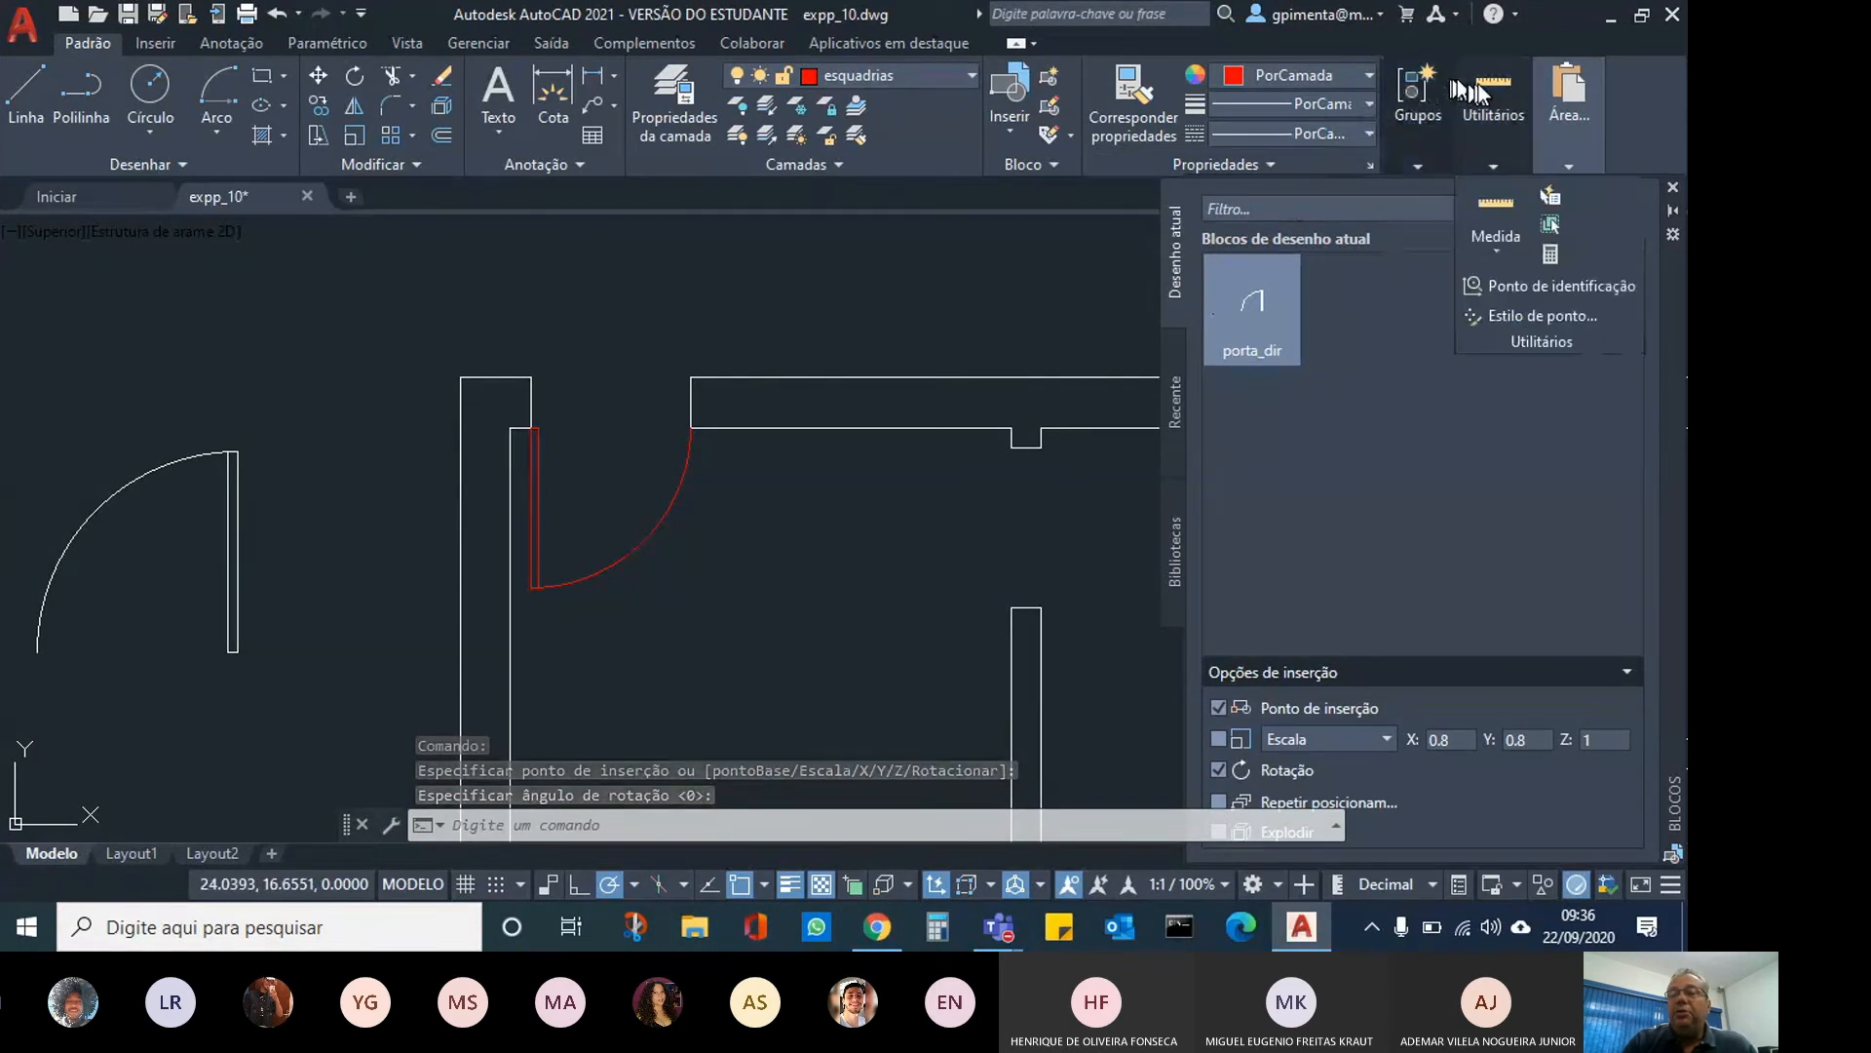
pyautogui.click(1501, 205)
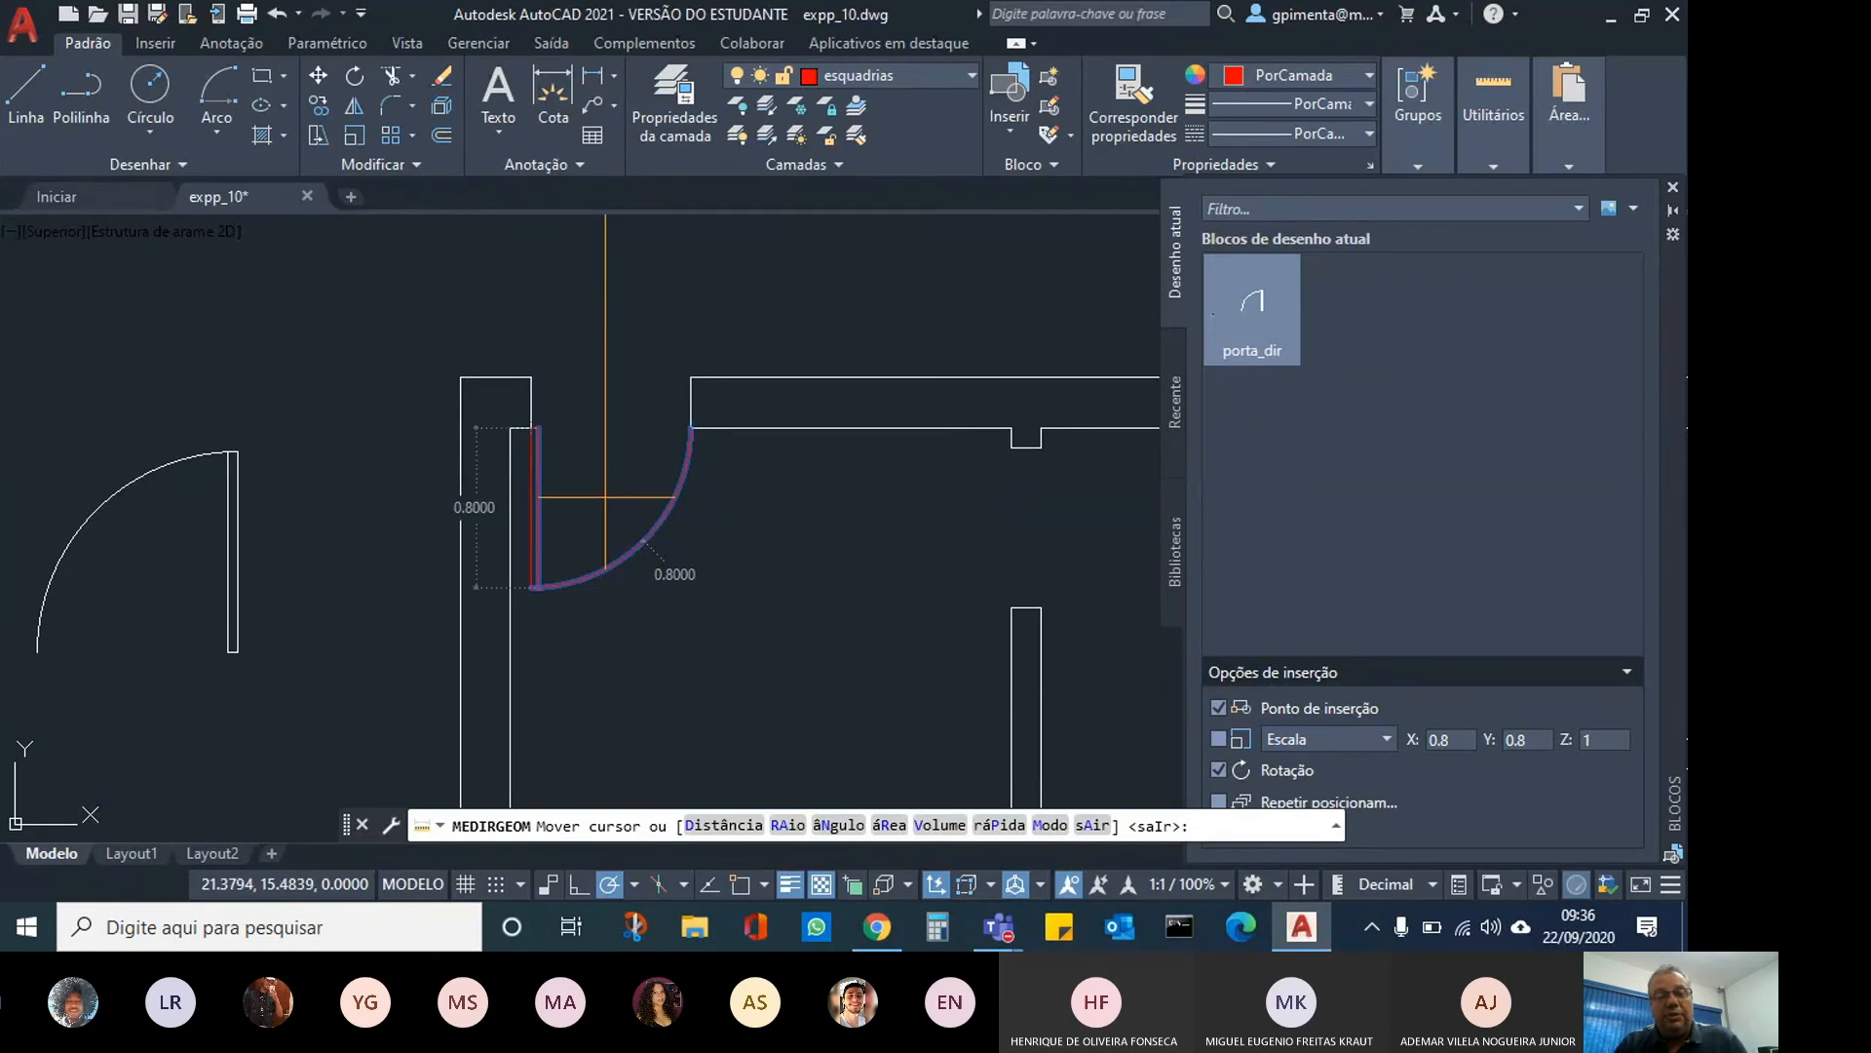
pyautogui.press('Escape')
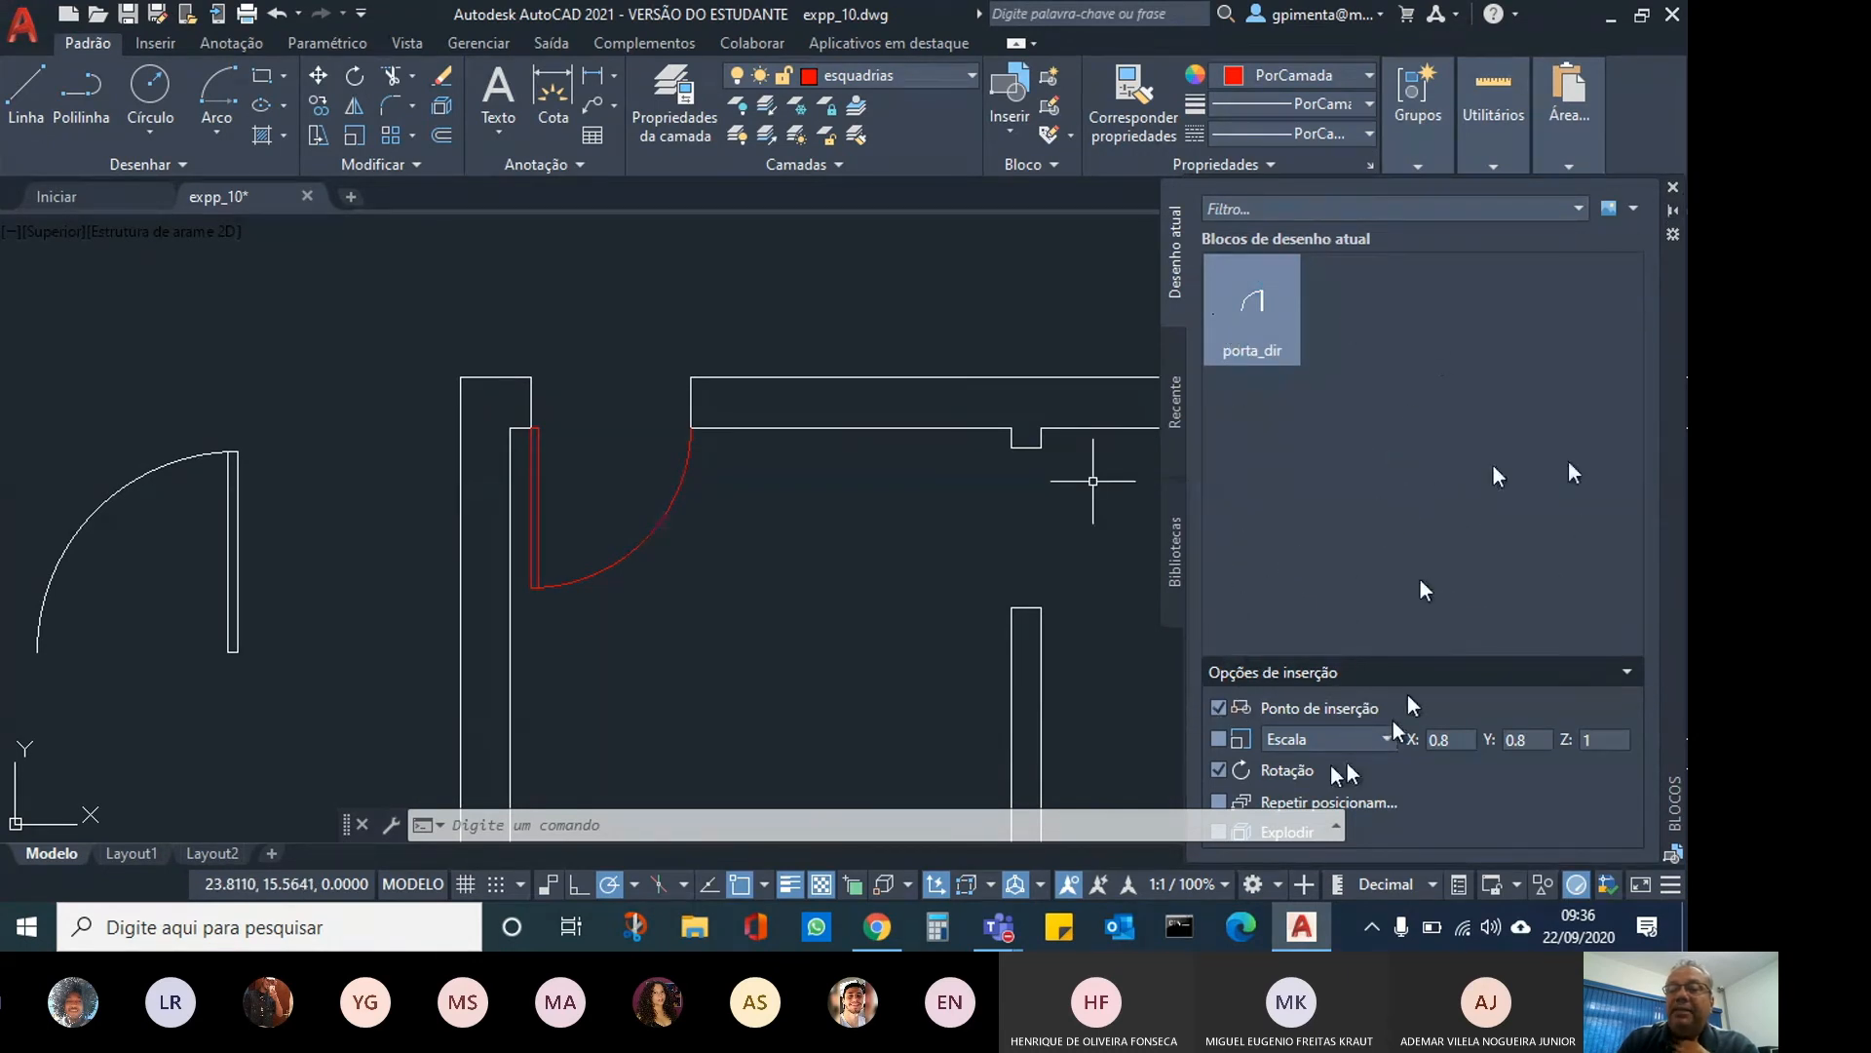
pyautogui.click(1672, 187)
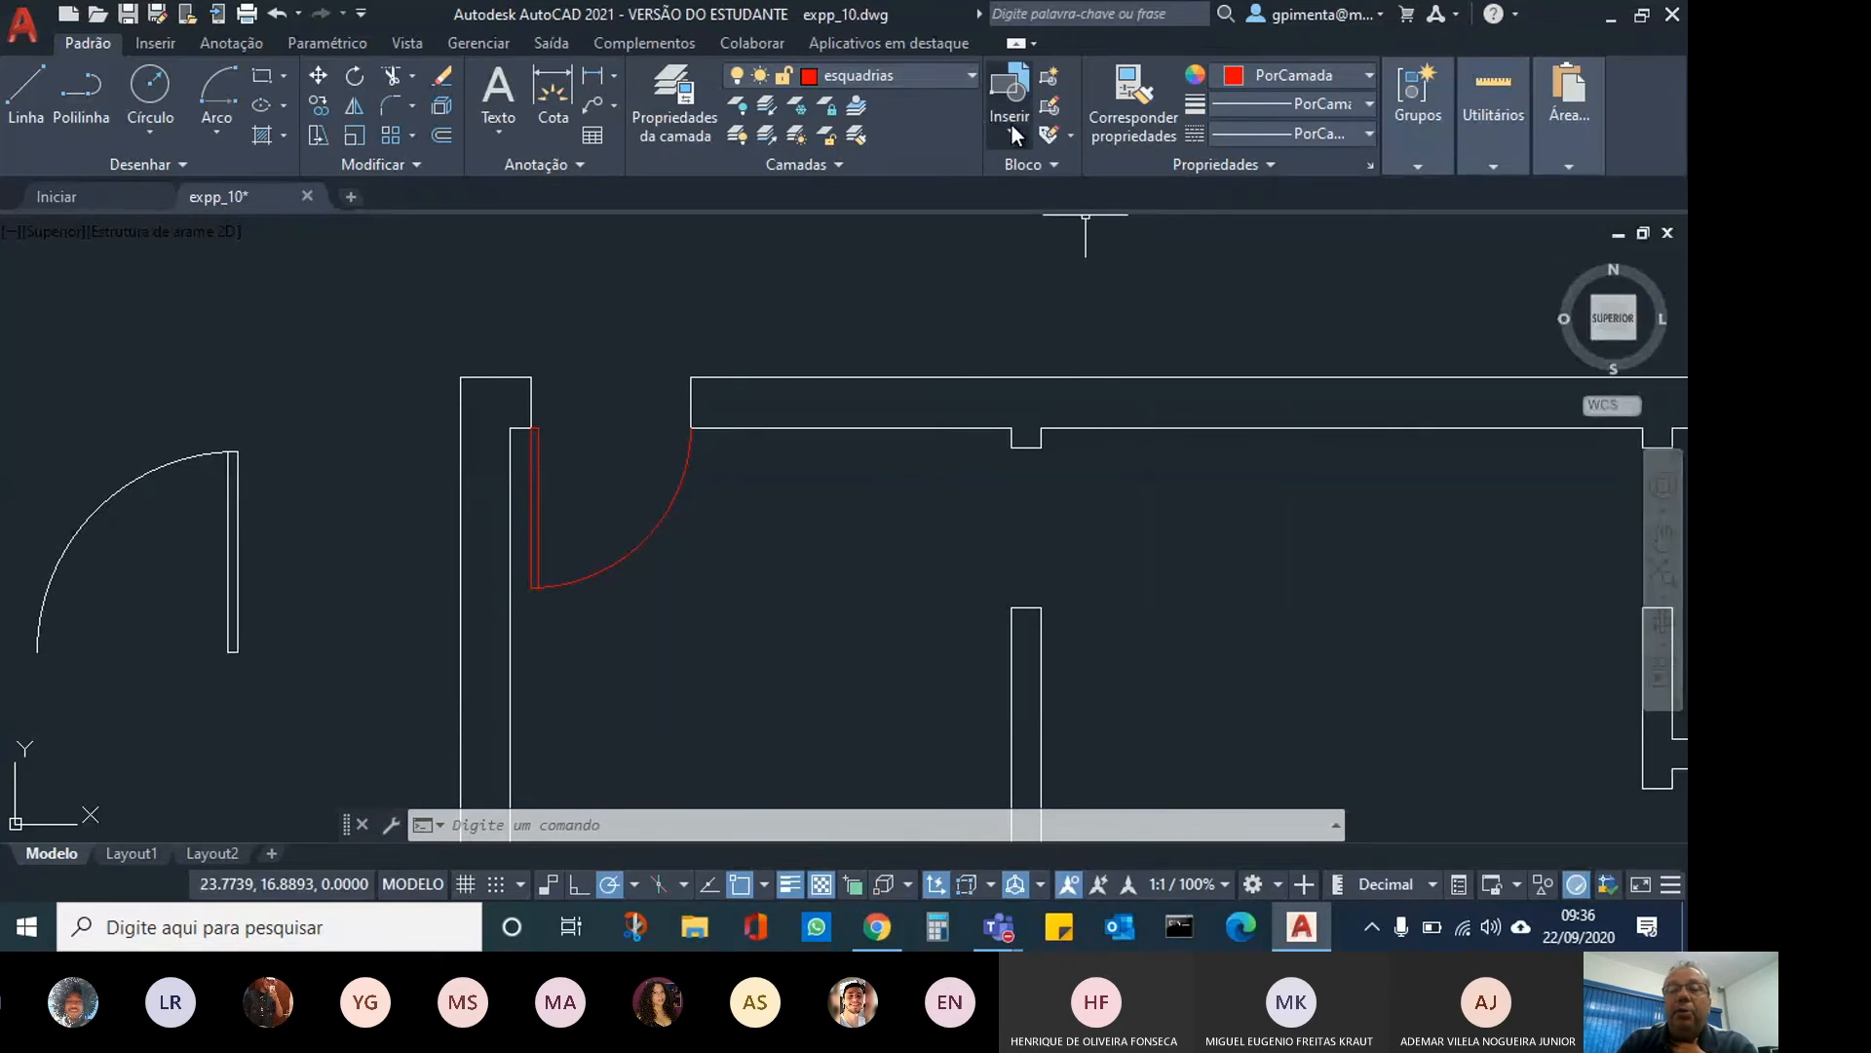
pyautogui.click(1017, 93)
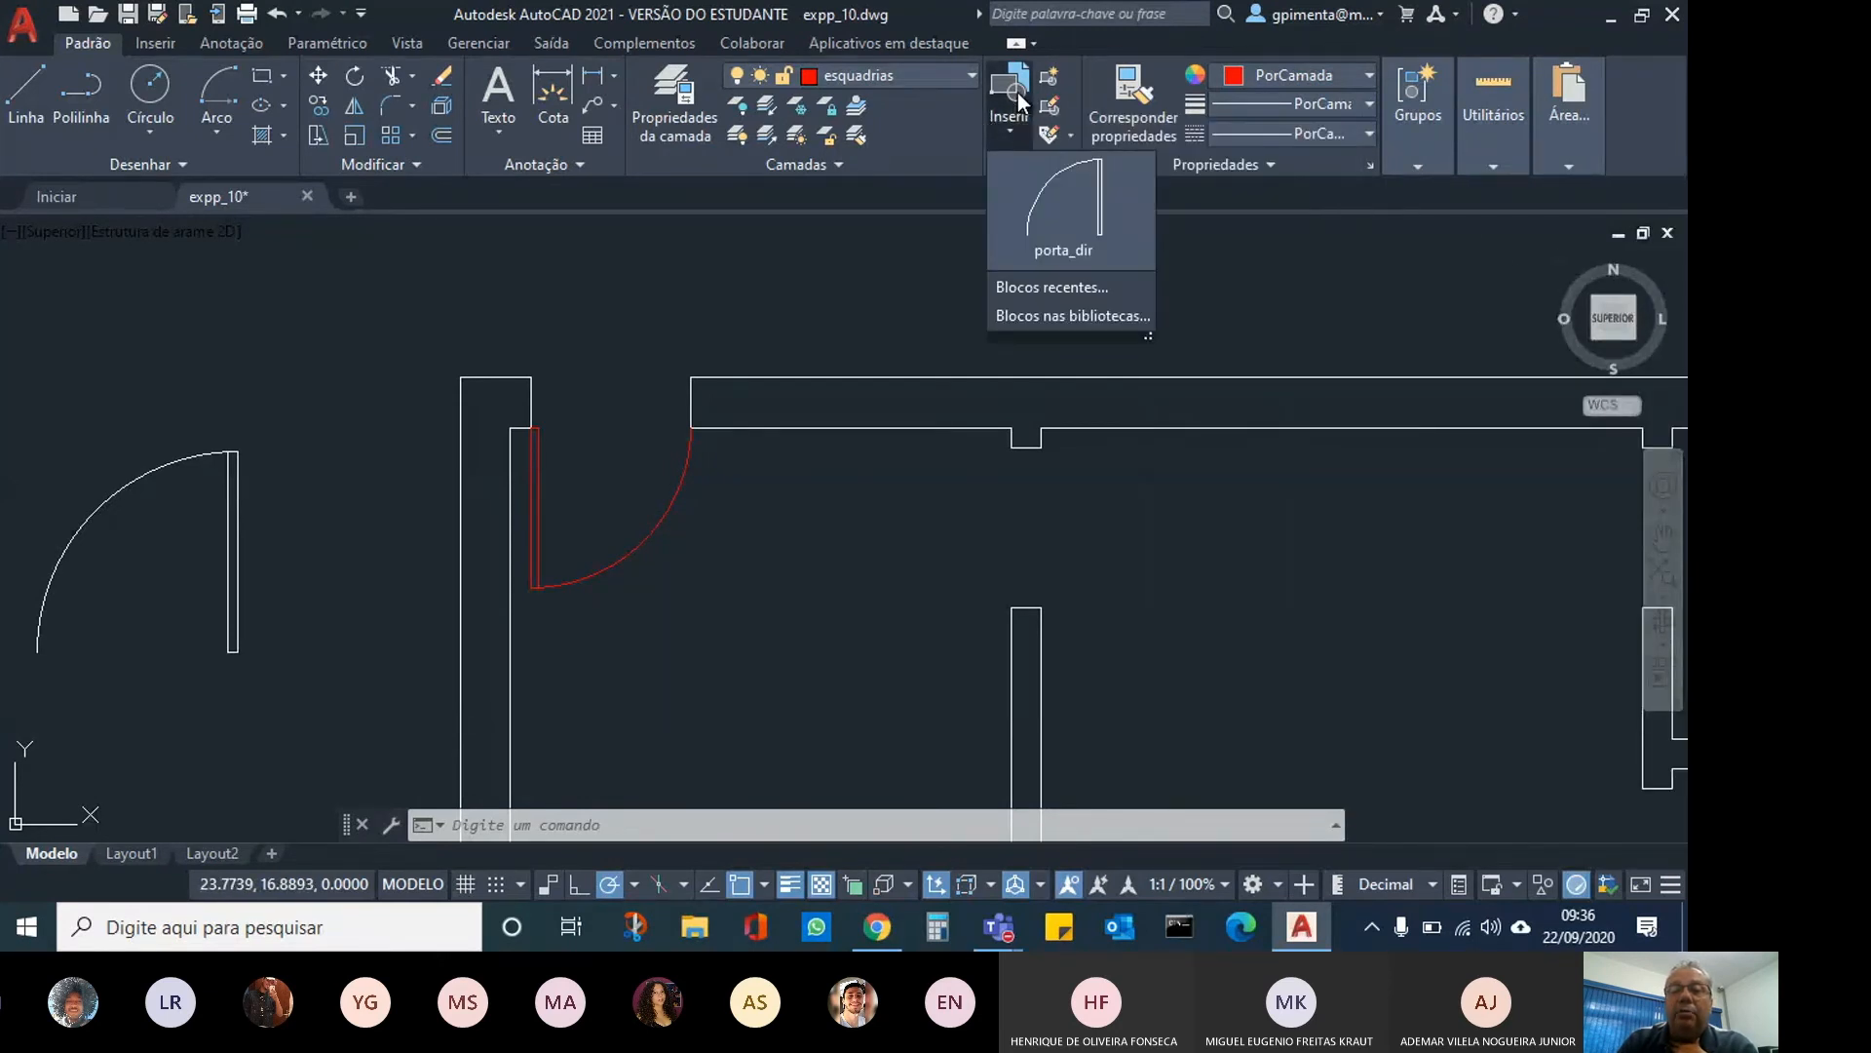
pyautogui.click(1054, 236)
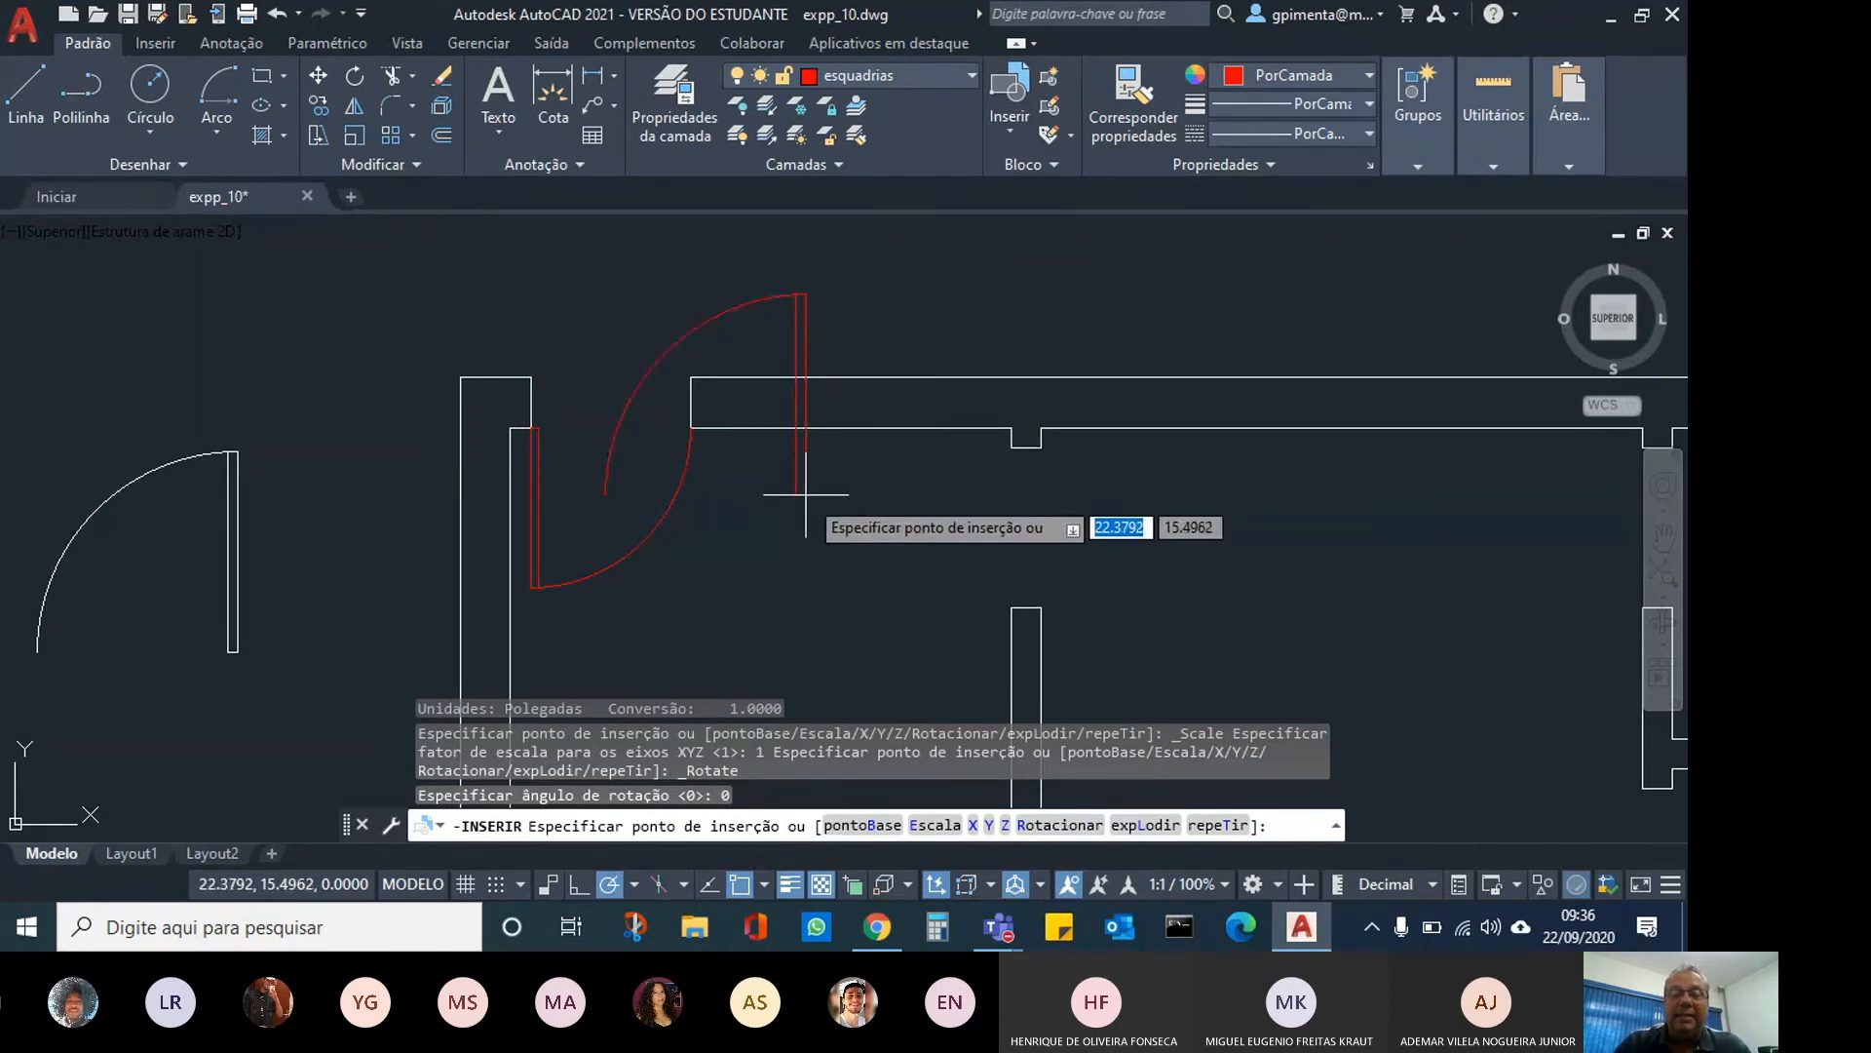
pyautogui.press('Escape')
pyautogui.press('Escape')
pyautogui.press('Escape')
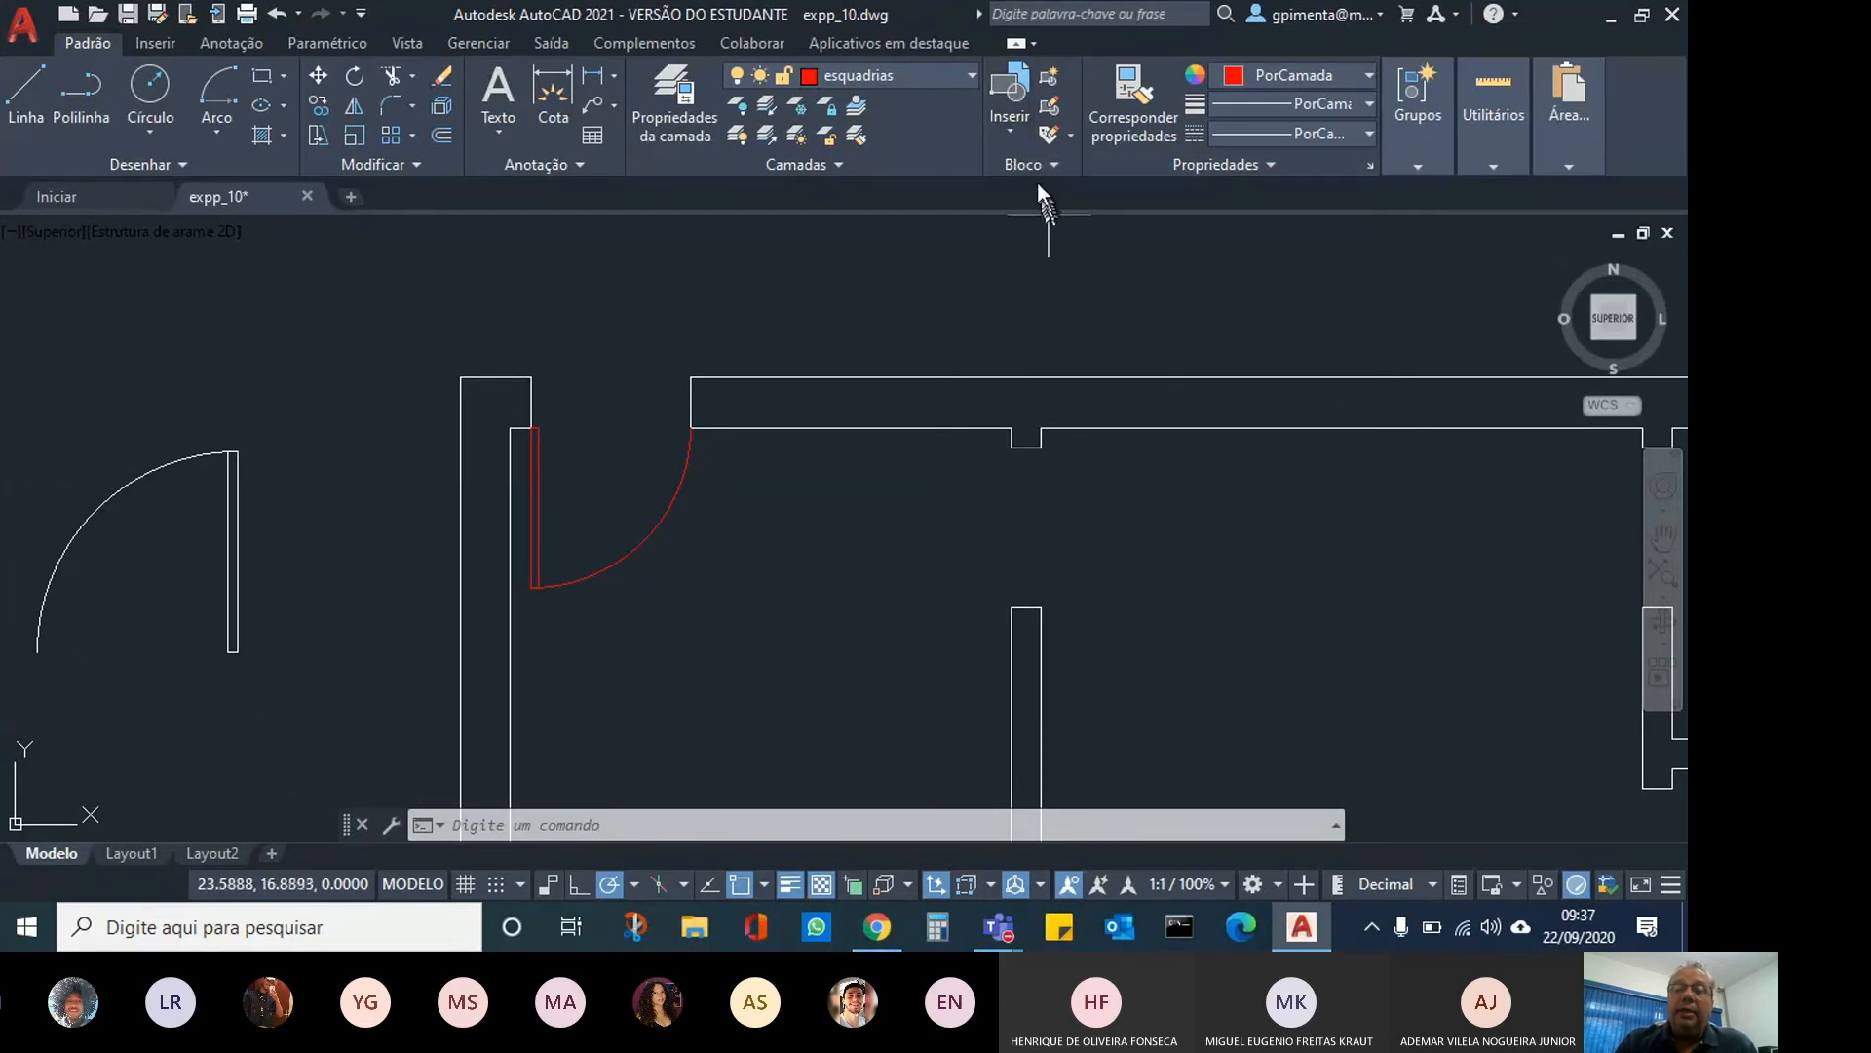
# Review the blocks offered from the BL.dwg library, the recent blocks and the current drawing, and close the block palette.
pyautogui.click(1011, 138)
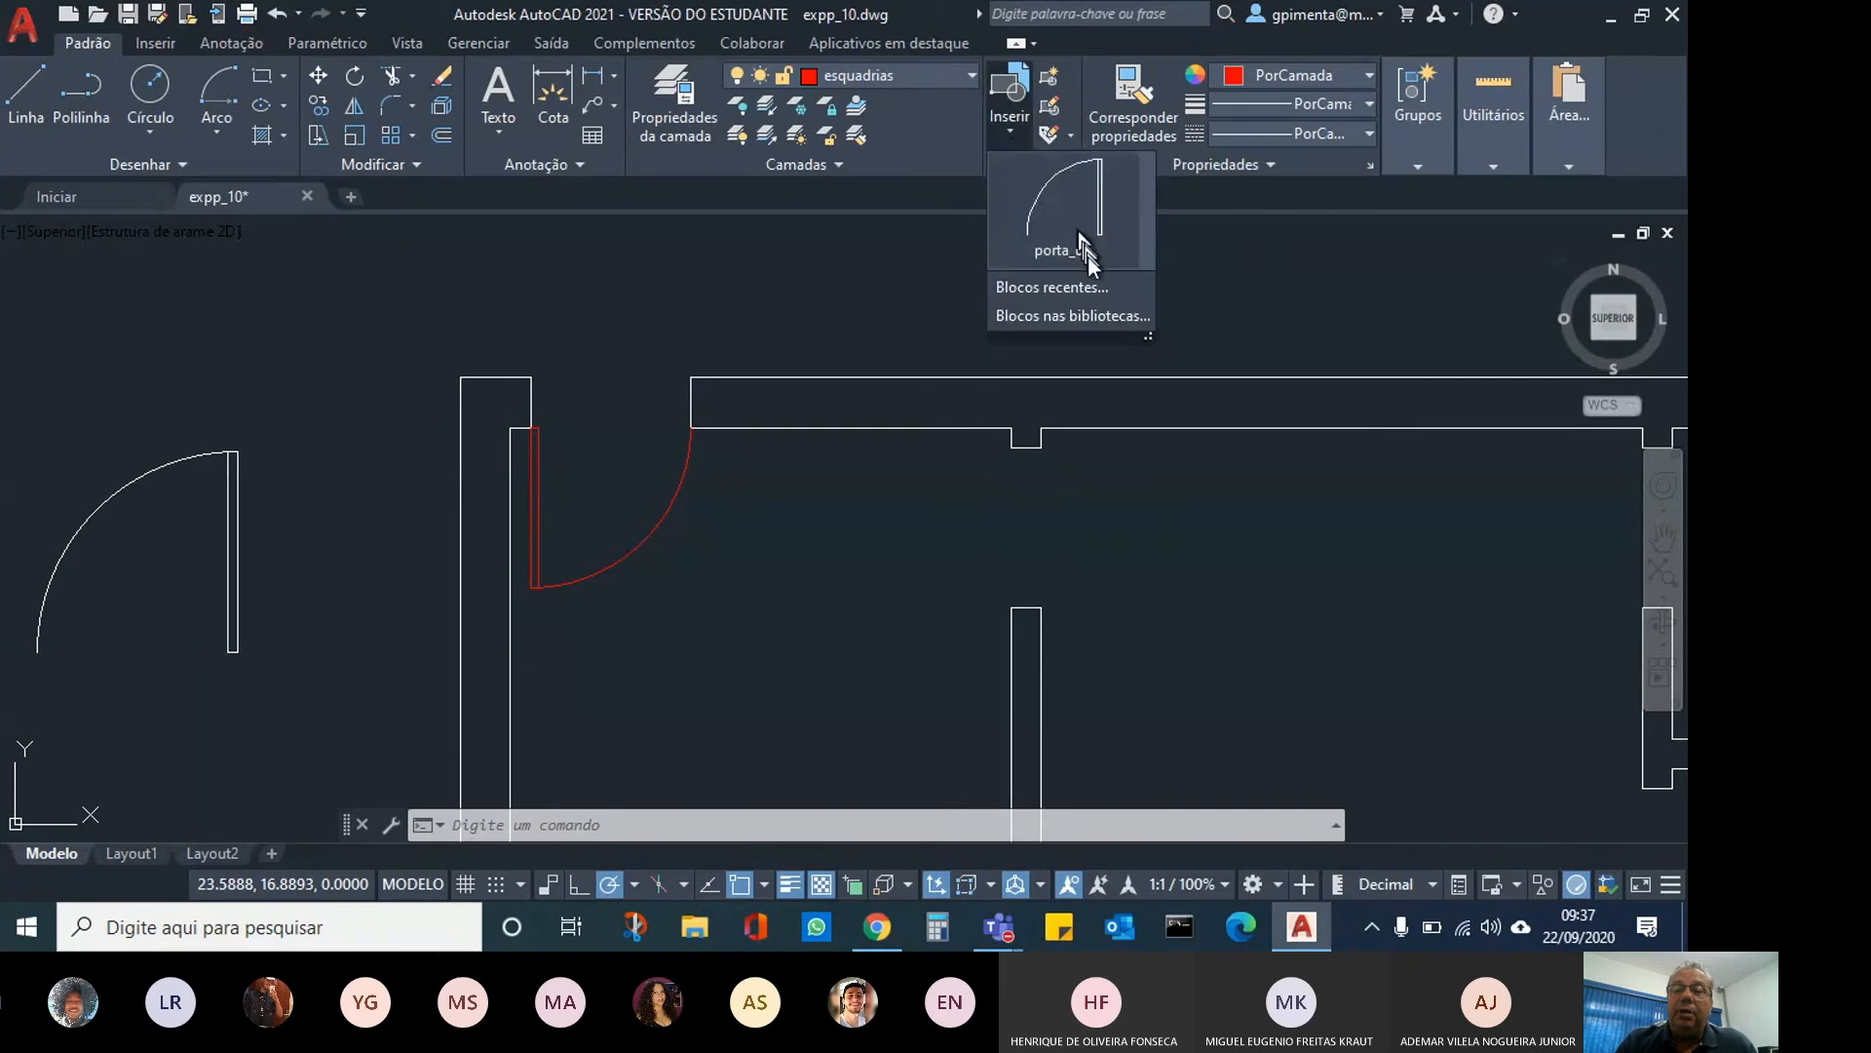
pyautogui.click(1041, 315)
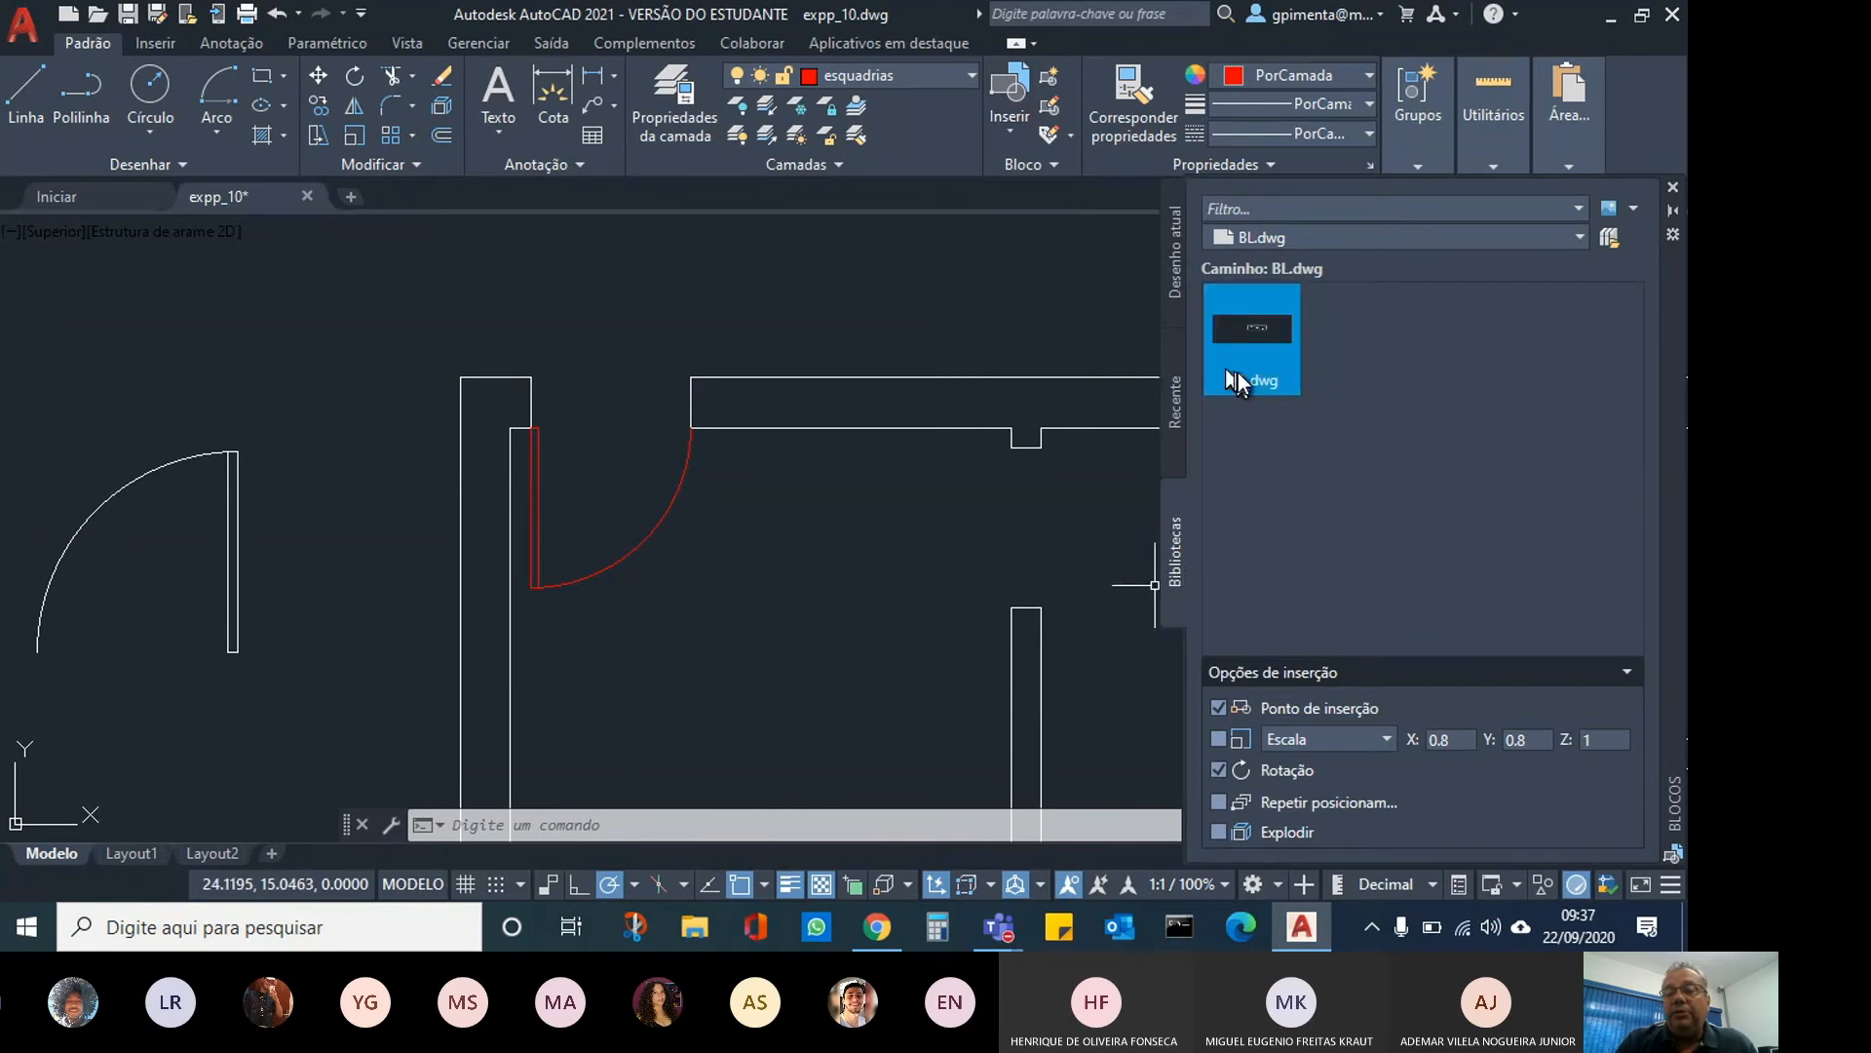
pyautogui.moveTo(1269, 383)
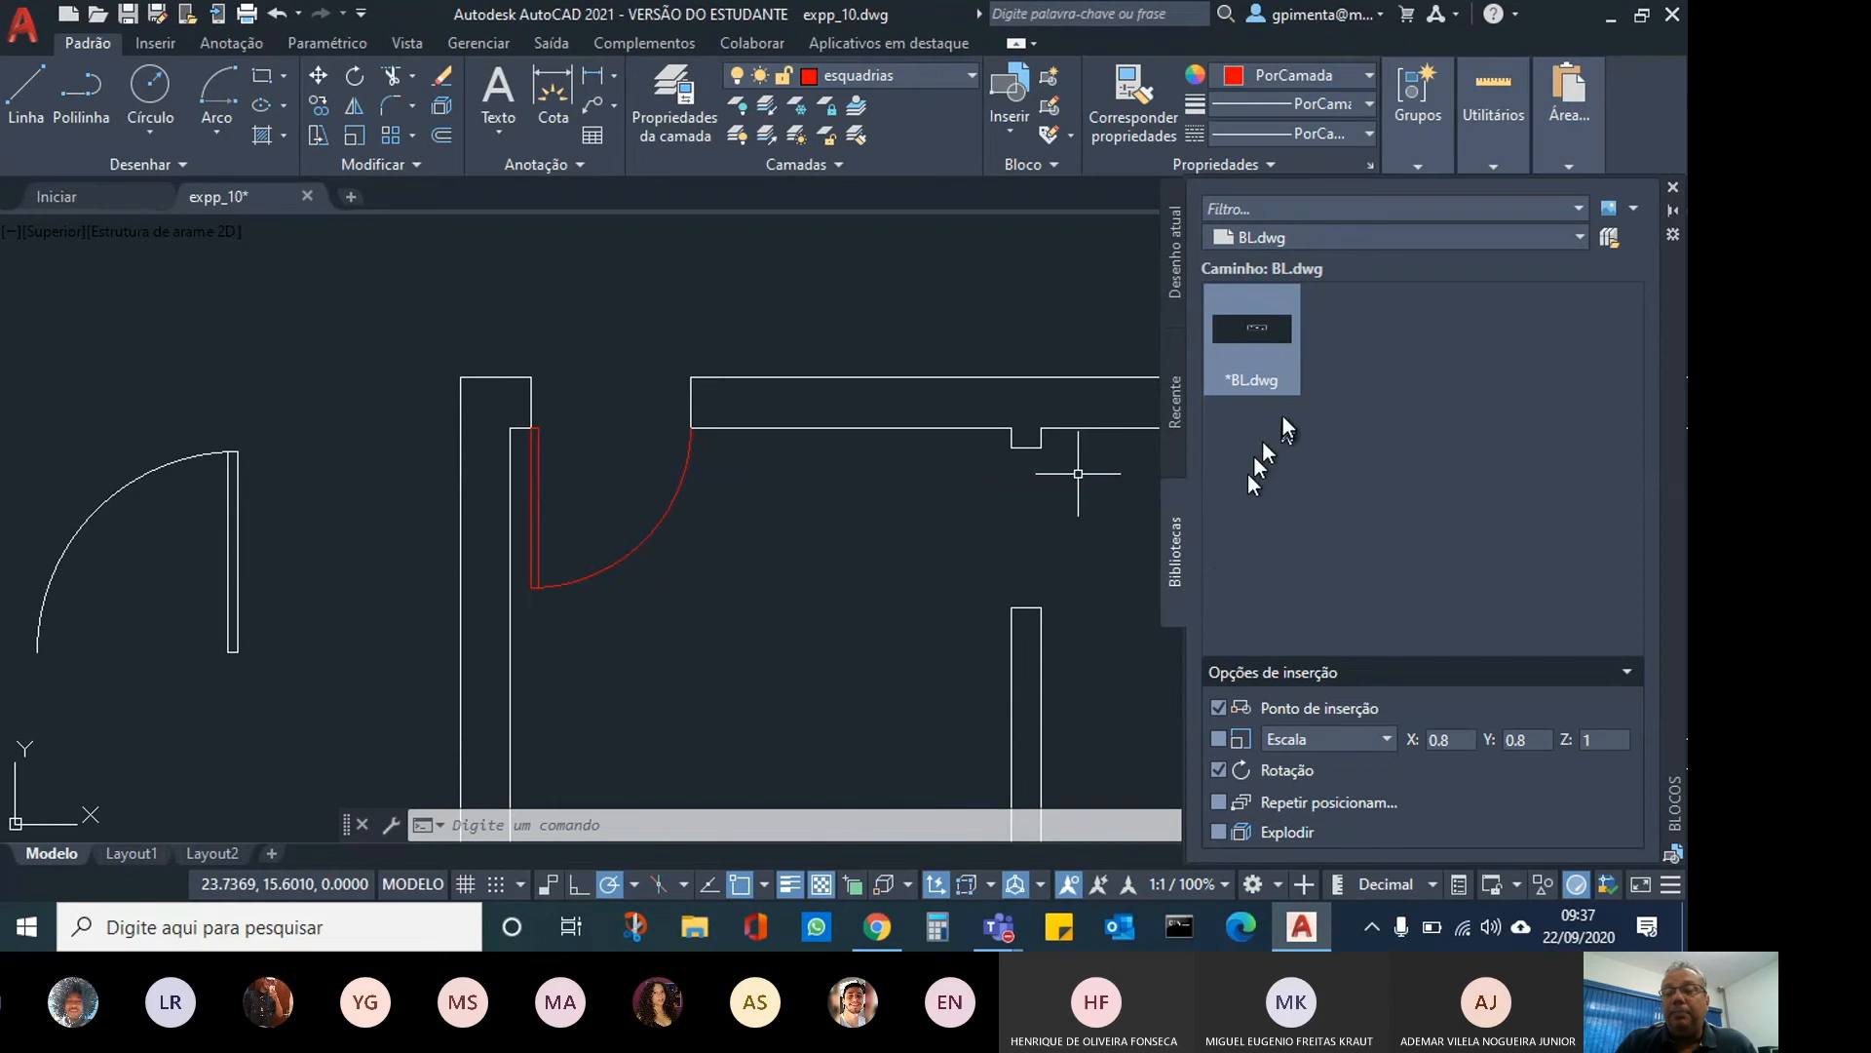
pyautogui.click(1177, 413)
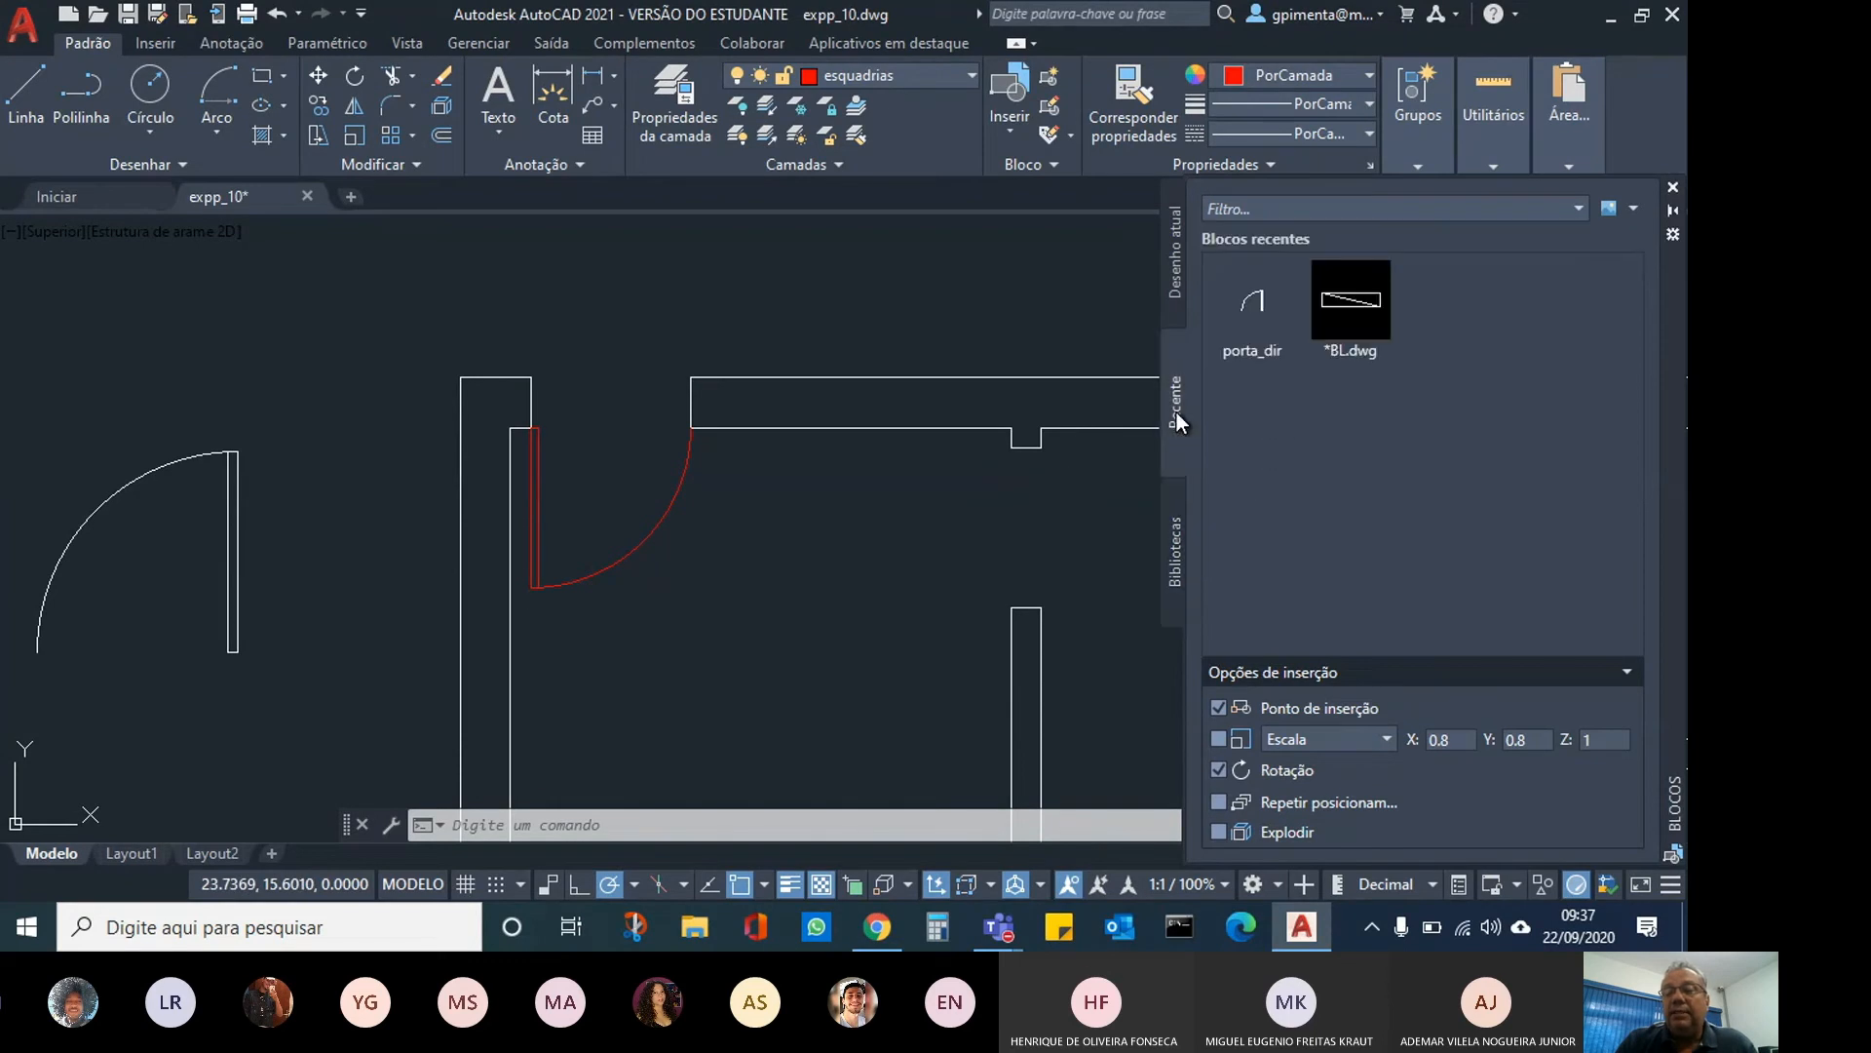
pyautogui.click(1174, 284)
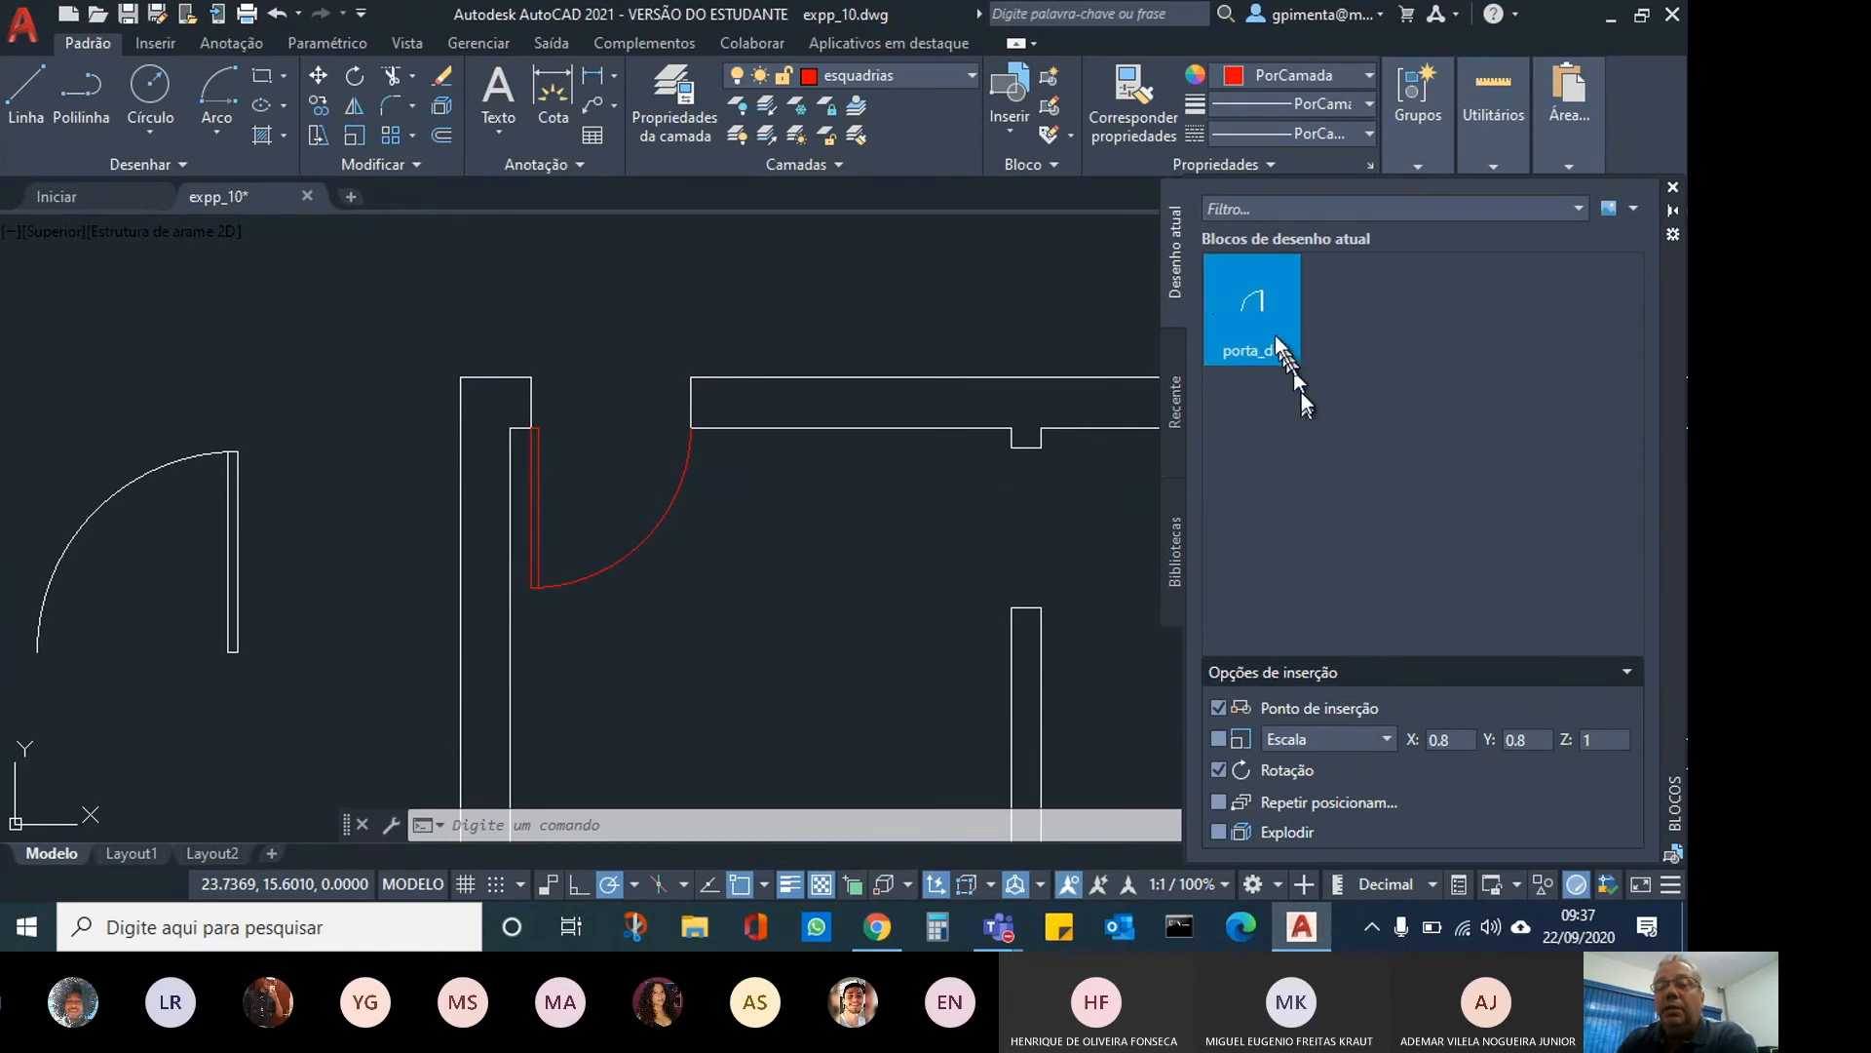
pyautogui.moveTo(1250, 308)
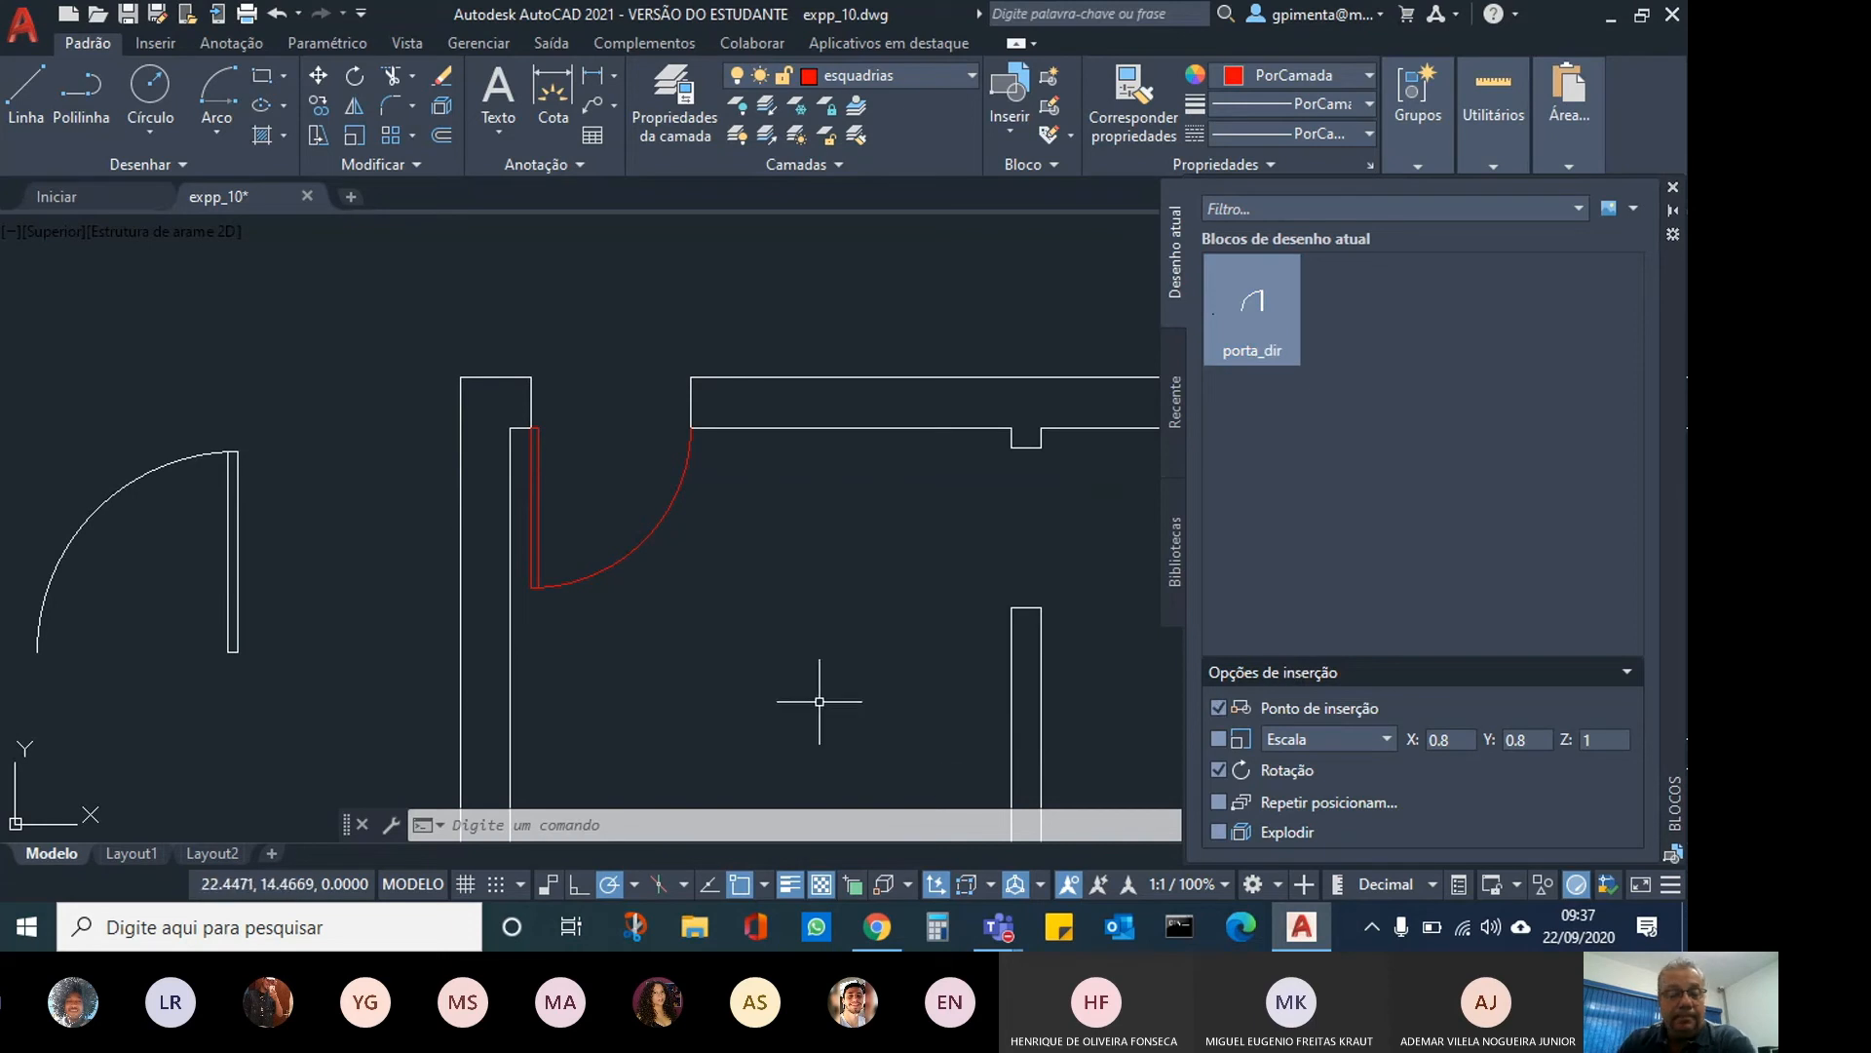
pyautogui.press('Escape')
pyautogui.press('Escape')
pyautogui.press('Escape')
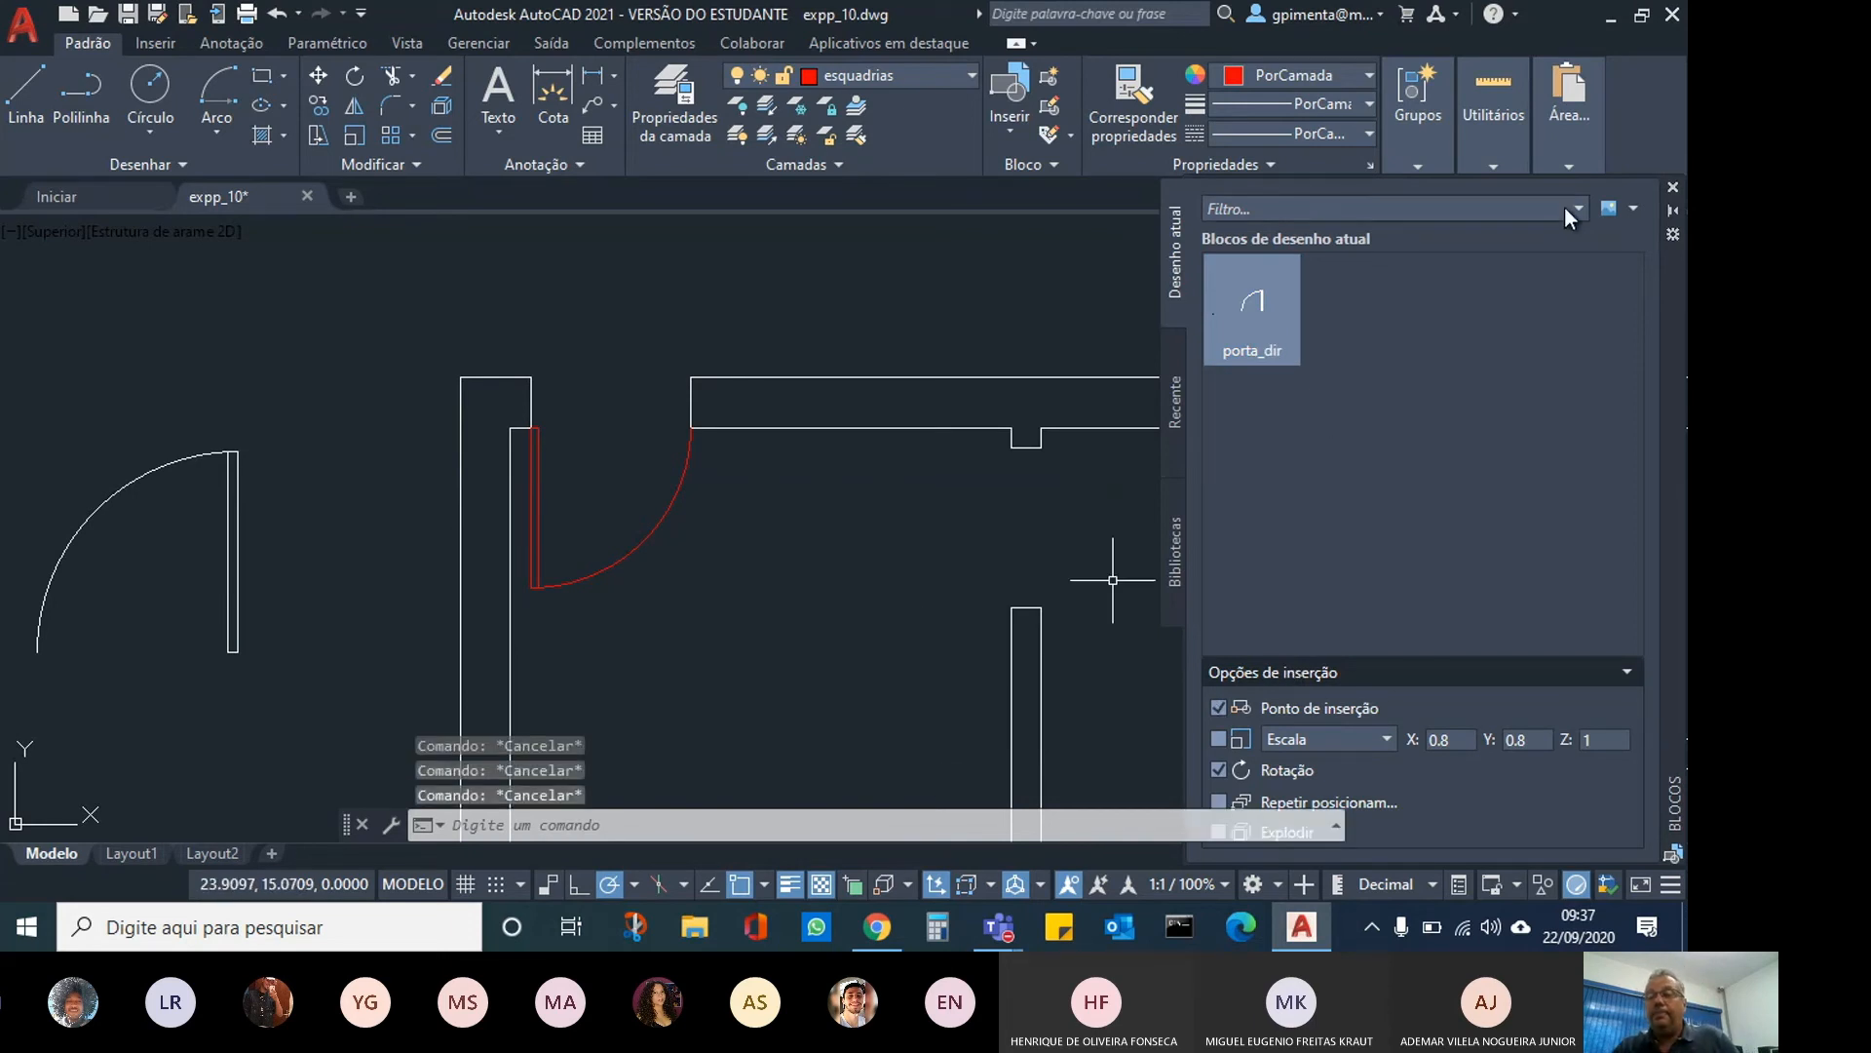
pyautogui.click(1673, 185)
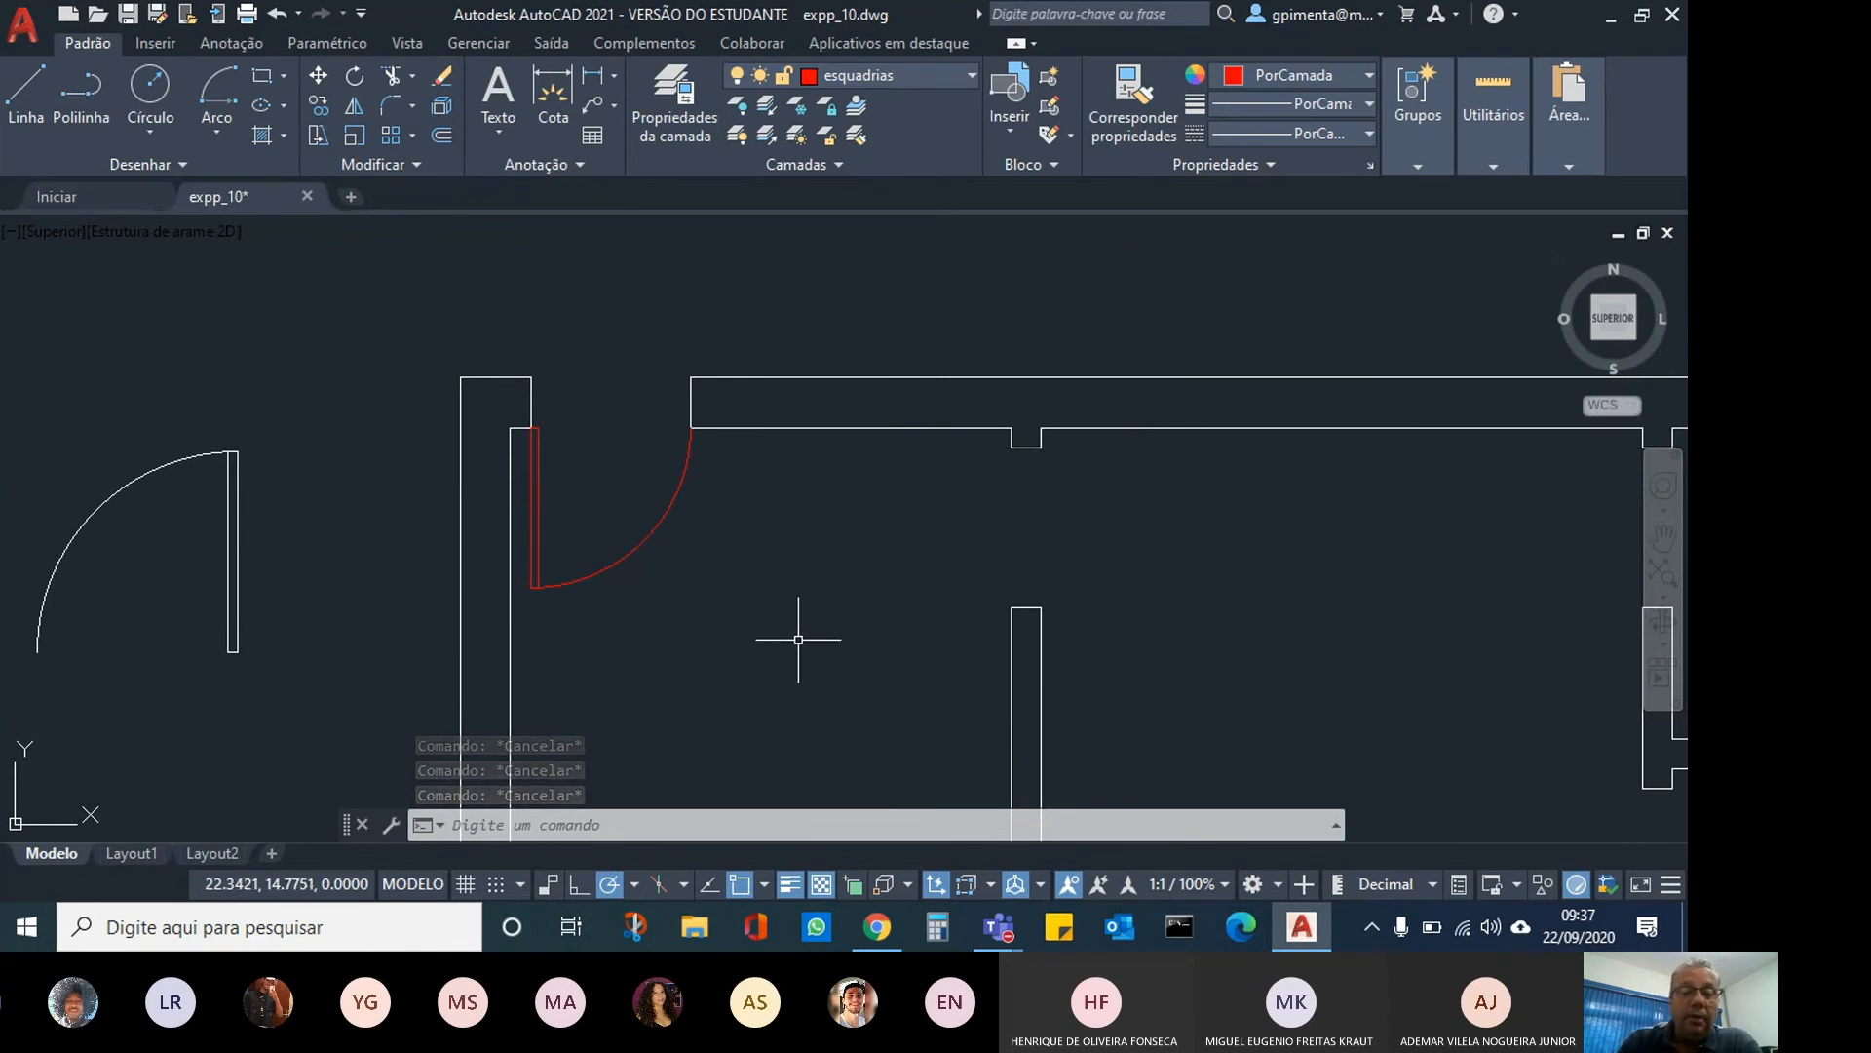
pyautogui.scroll(-4, 799, 638)
pyautogui.moveTo(825, 690); pyautogui.dragTo(661, 543, button='middle')
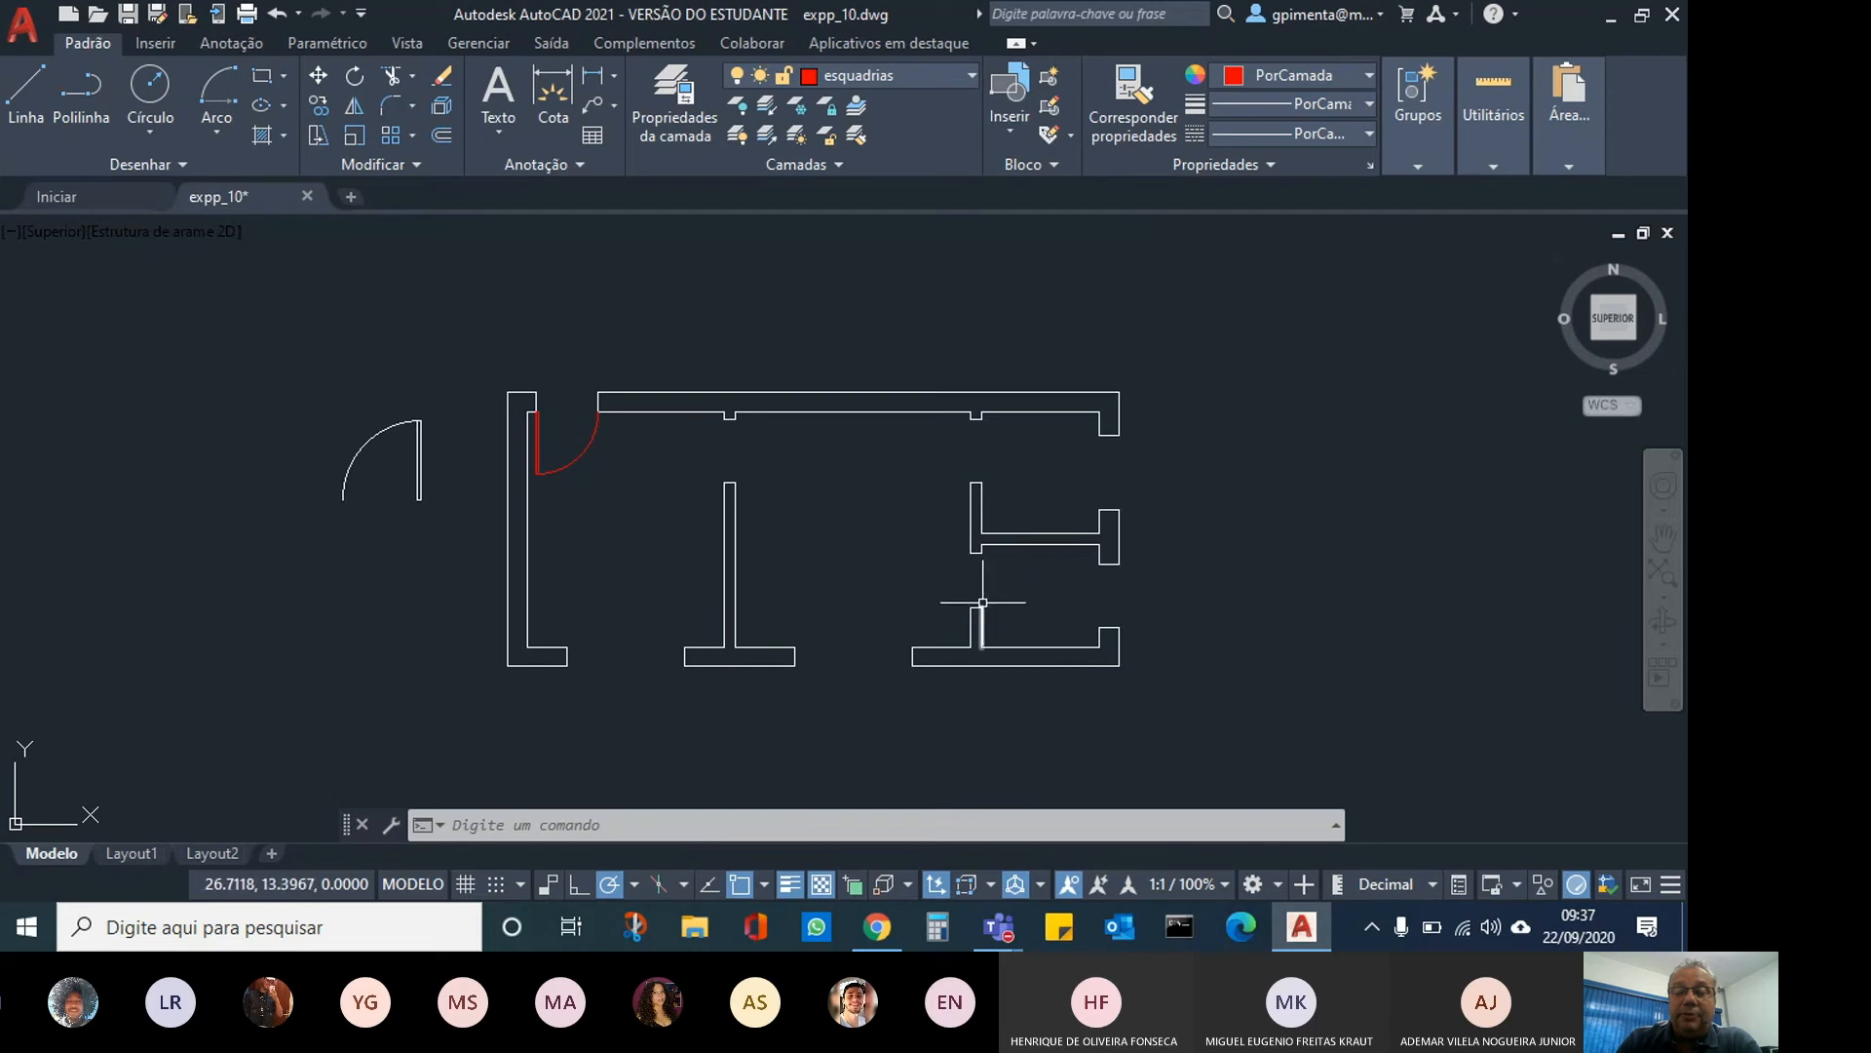
pyautogui.scroll(4, 983, 602)
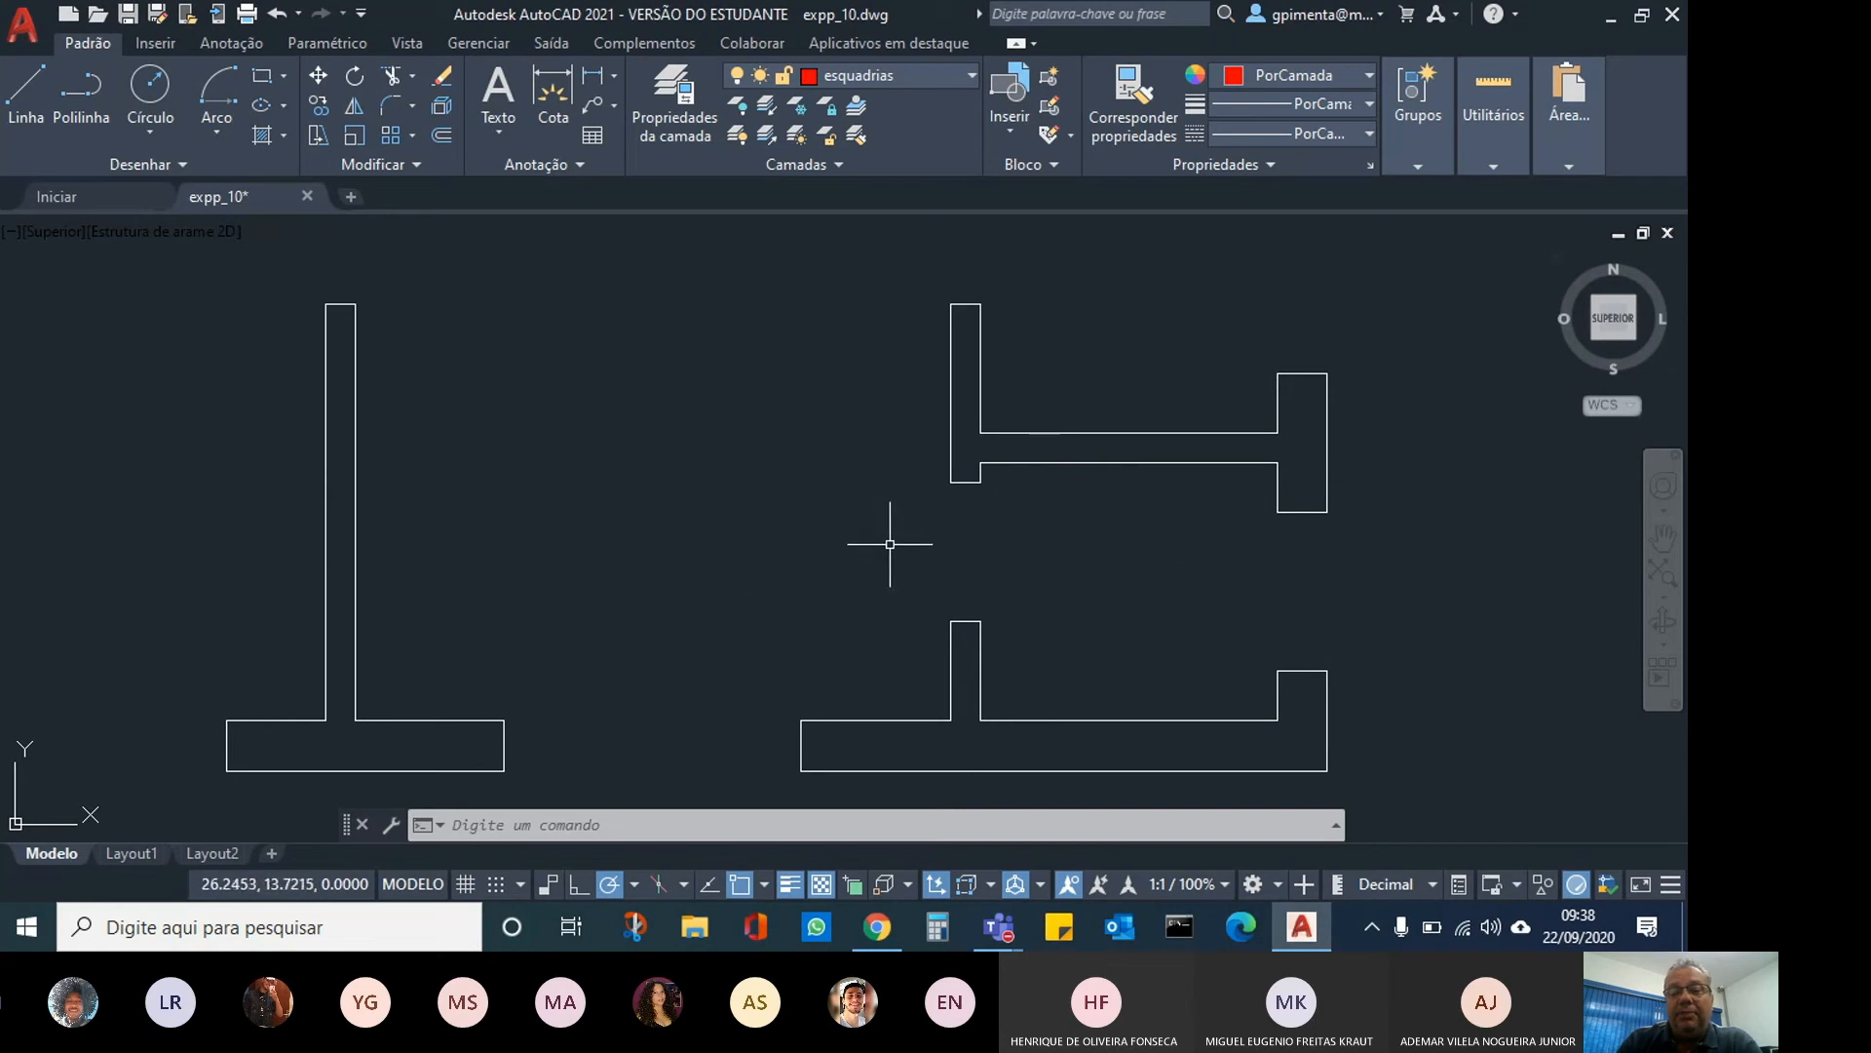
pyautogui.scroll(-2, 731, 523)
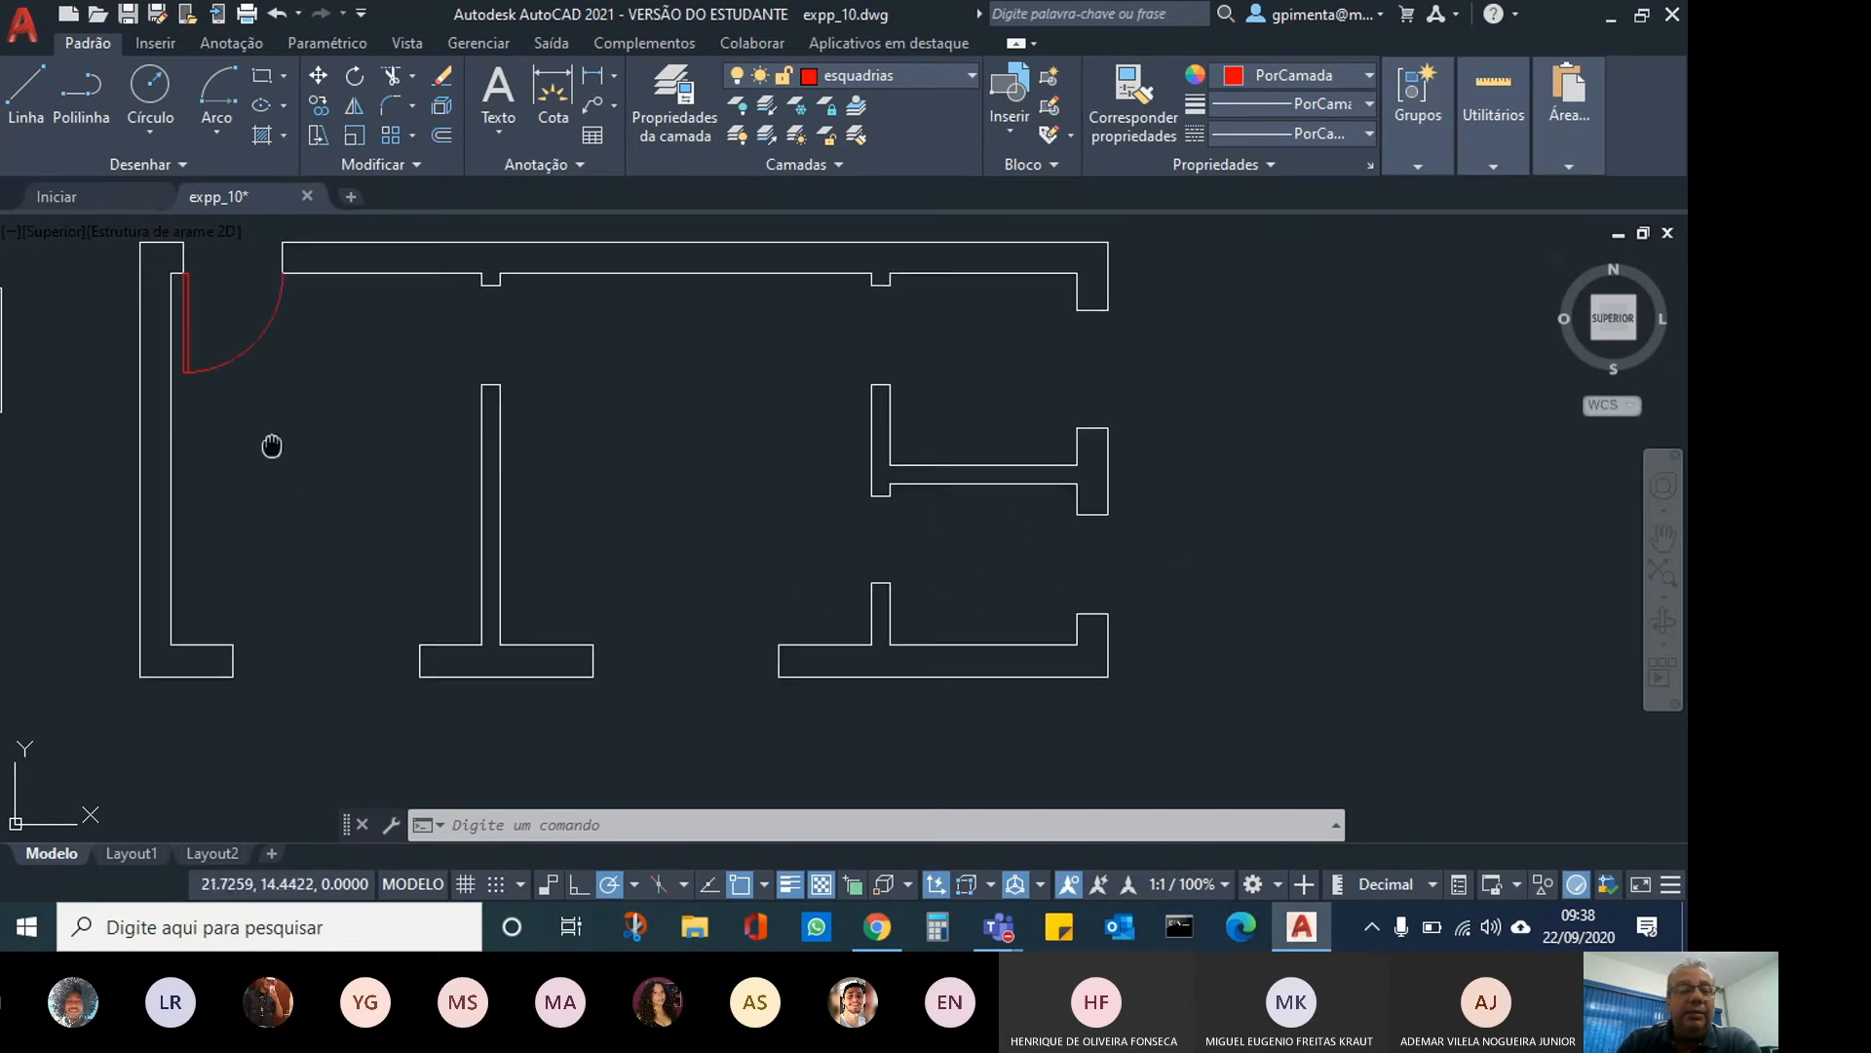
pyautogui.moveTo(272, 444); pyautogui.dragTo(543, 497, button='middle')
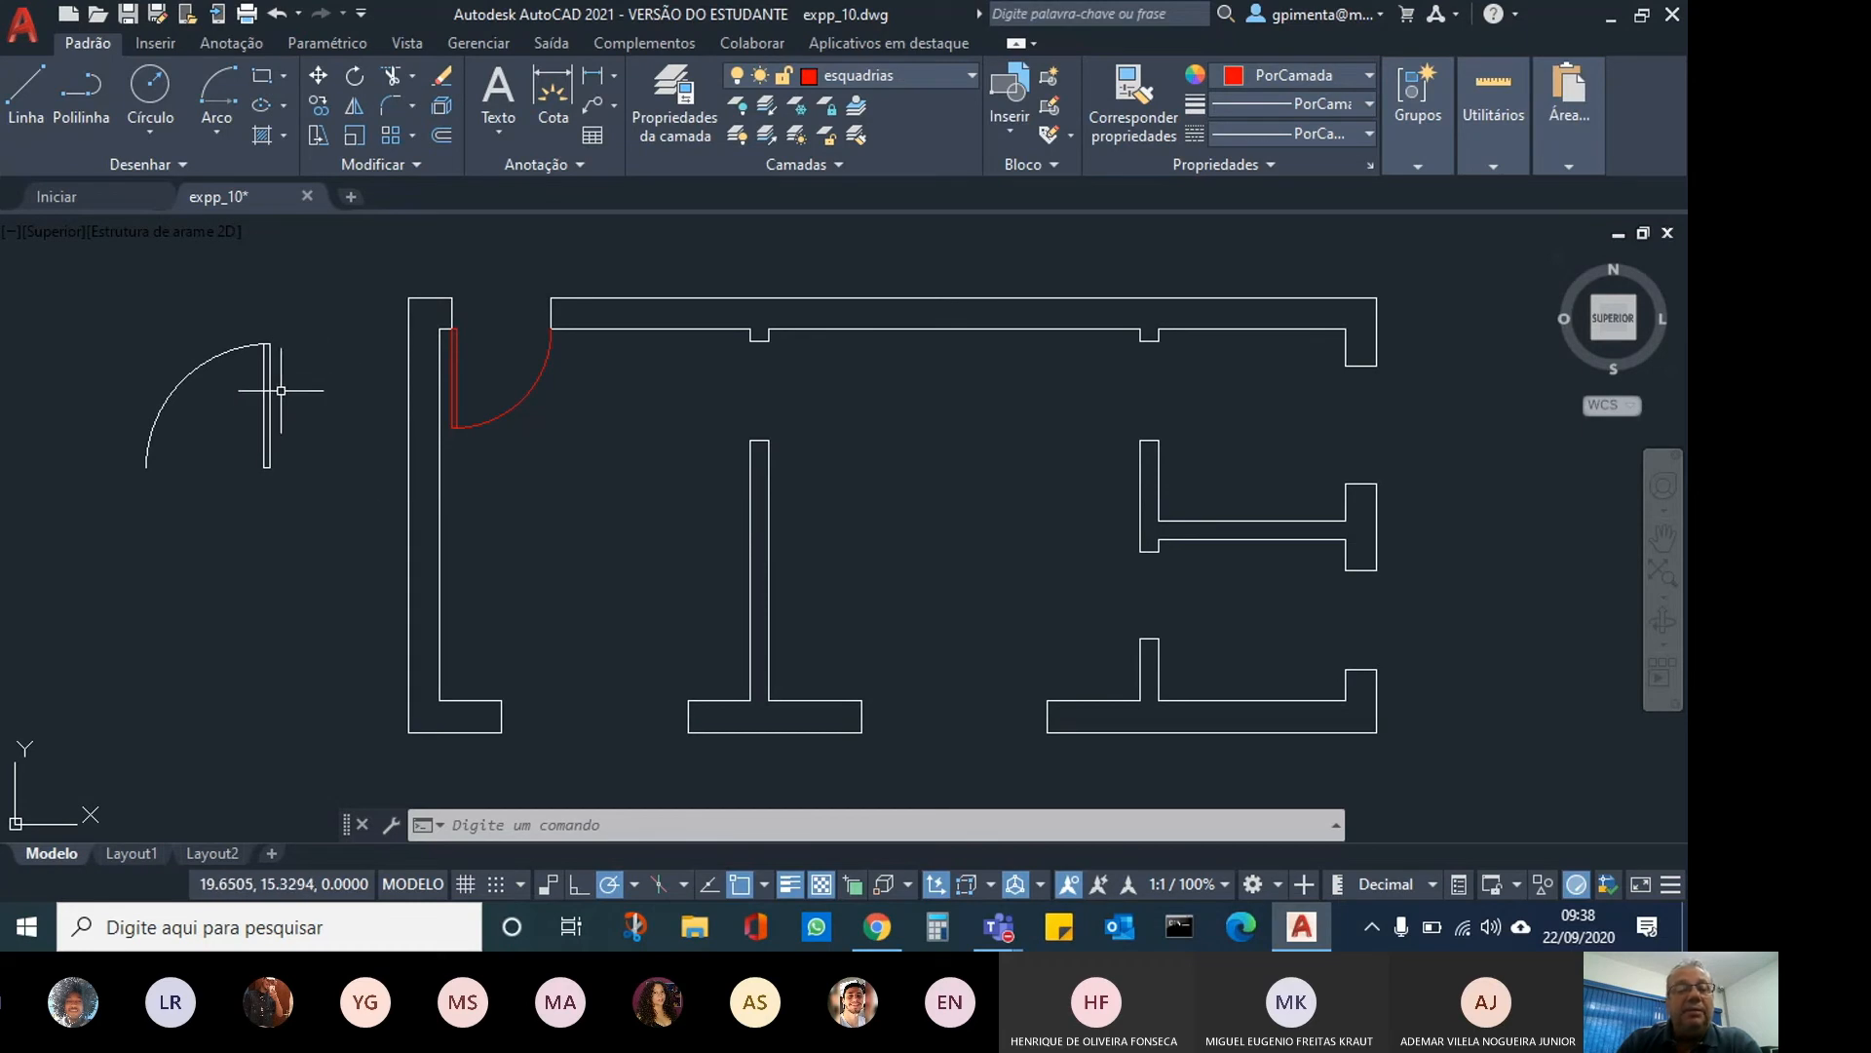
# Explode the loose white door block beside the floor plan and check that its leaf and arc select separately.
pyautogui.scroll(2, 282, 389)
pyautogui.moveTo(279, 413); pyautogui.dragTo(514, 471, button='middle')
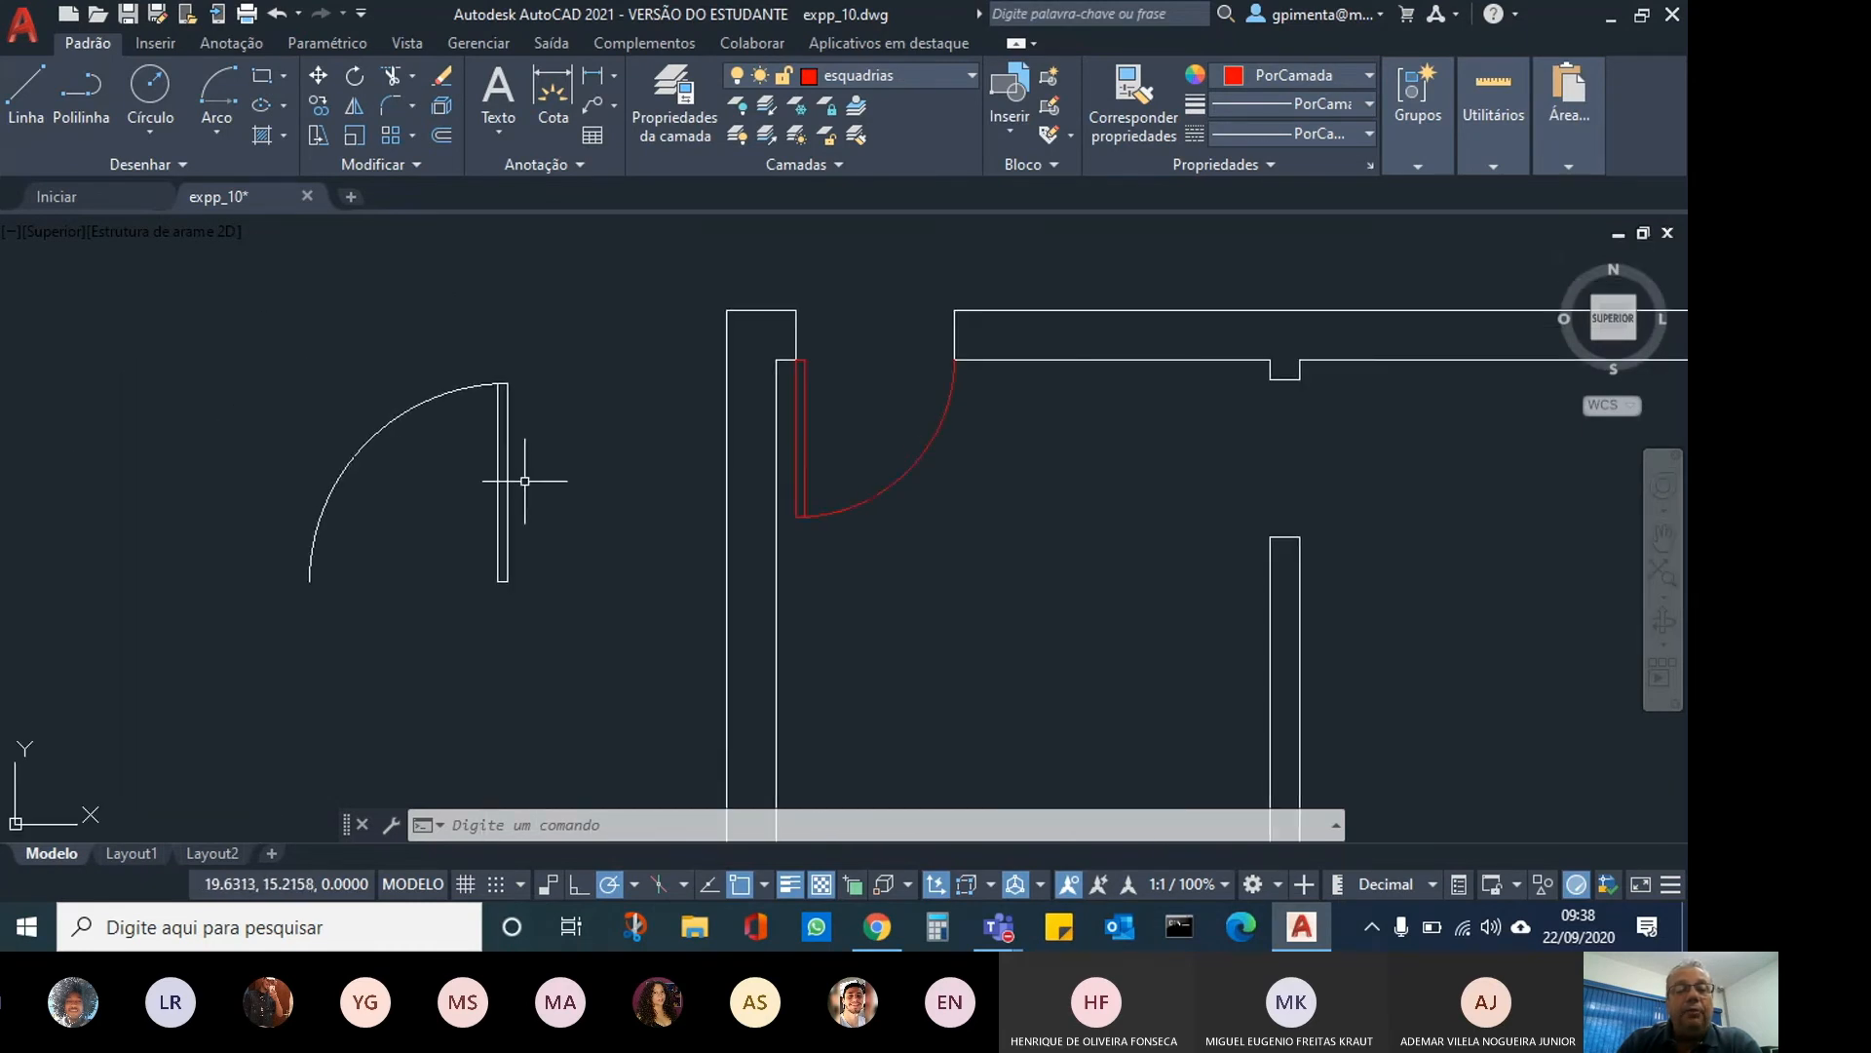
pyautogui.click(510, 509)
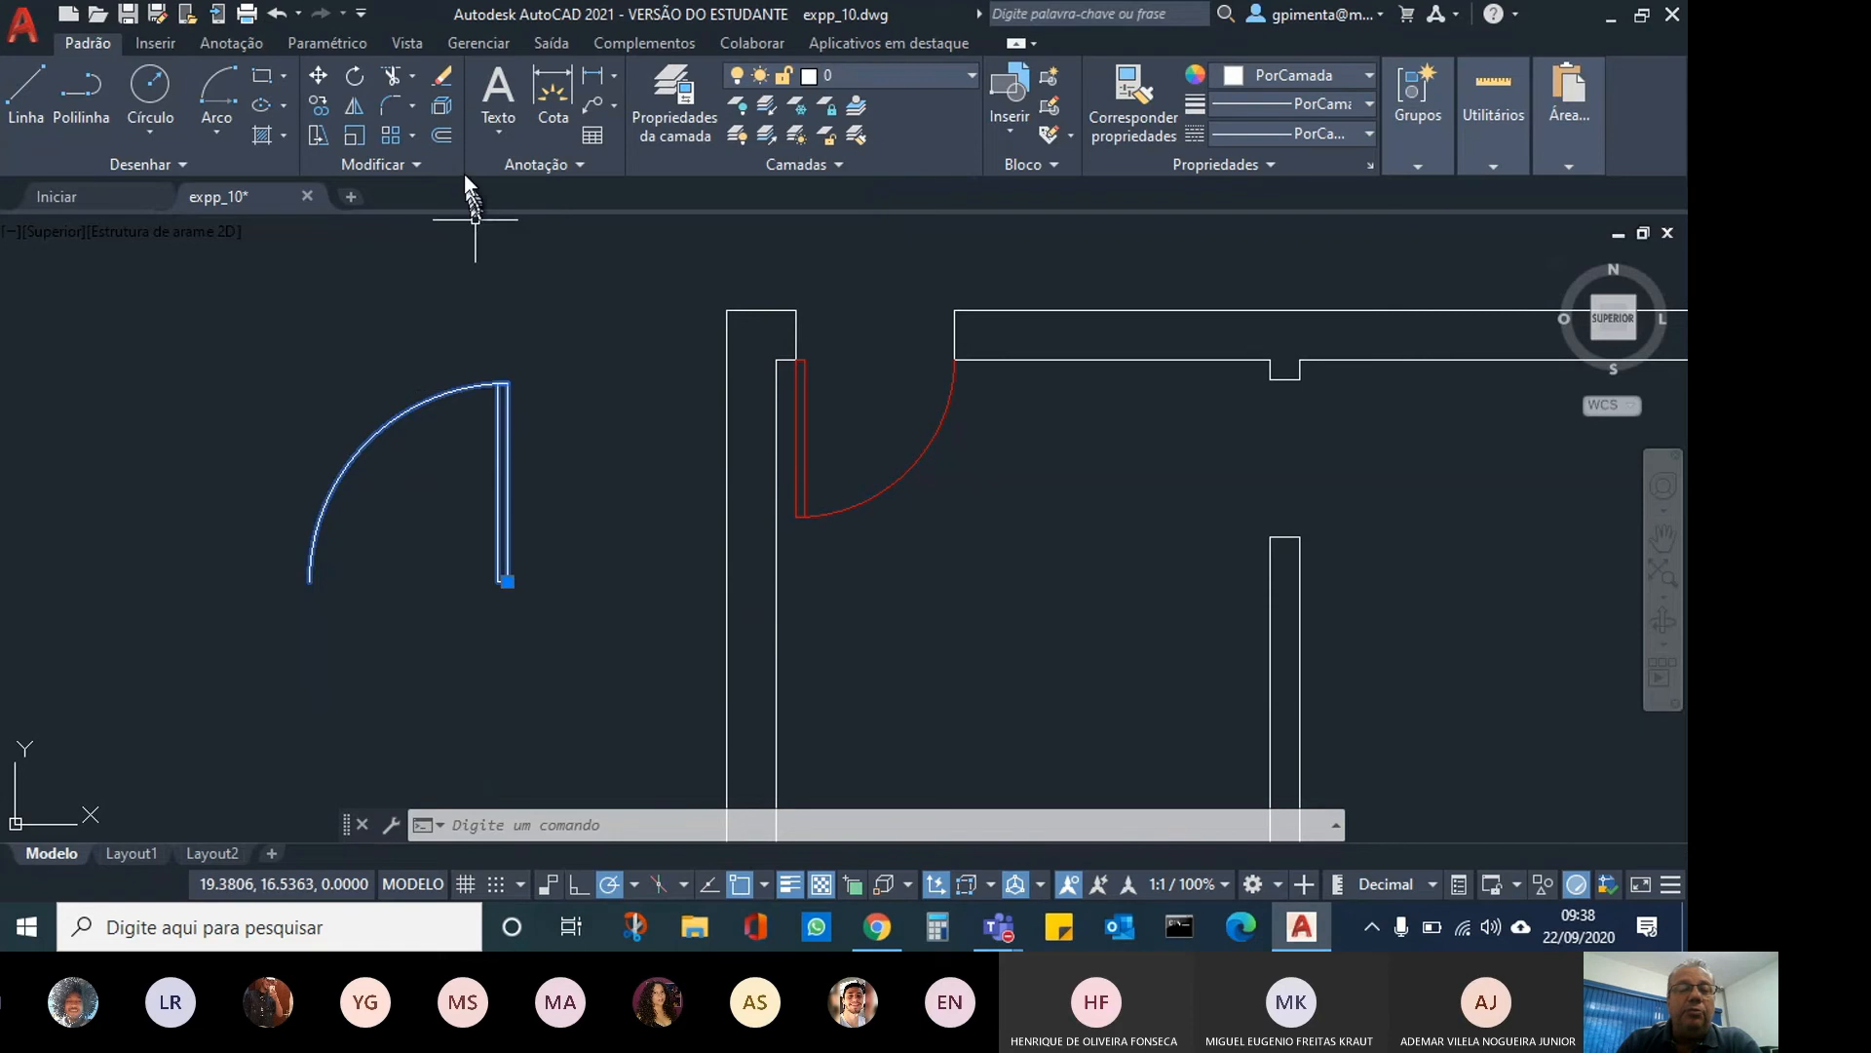
pyautogui.click(445, 132)
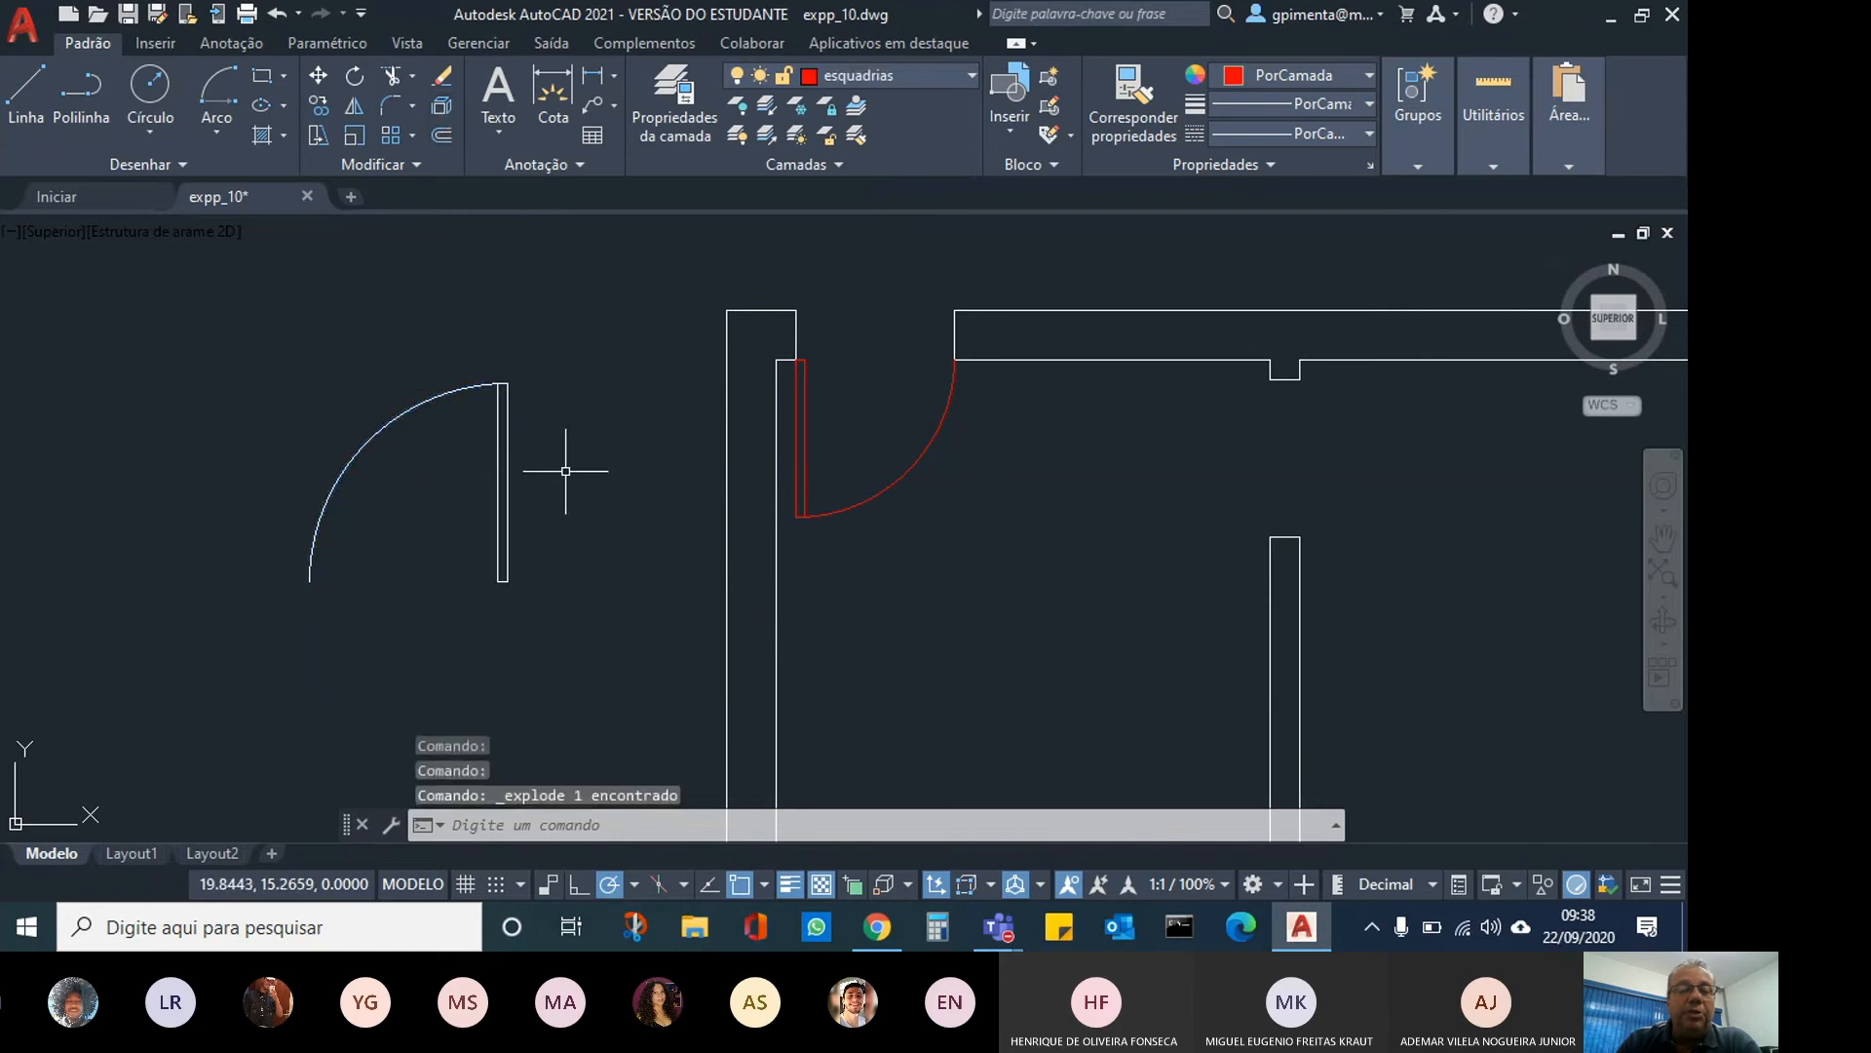
pyautogui.click(511, 480)
pyautogui.click(446, 469)
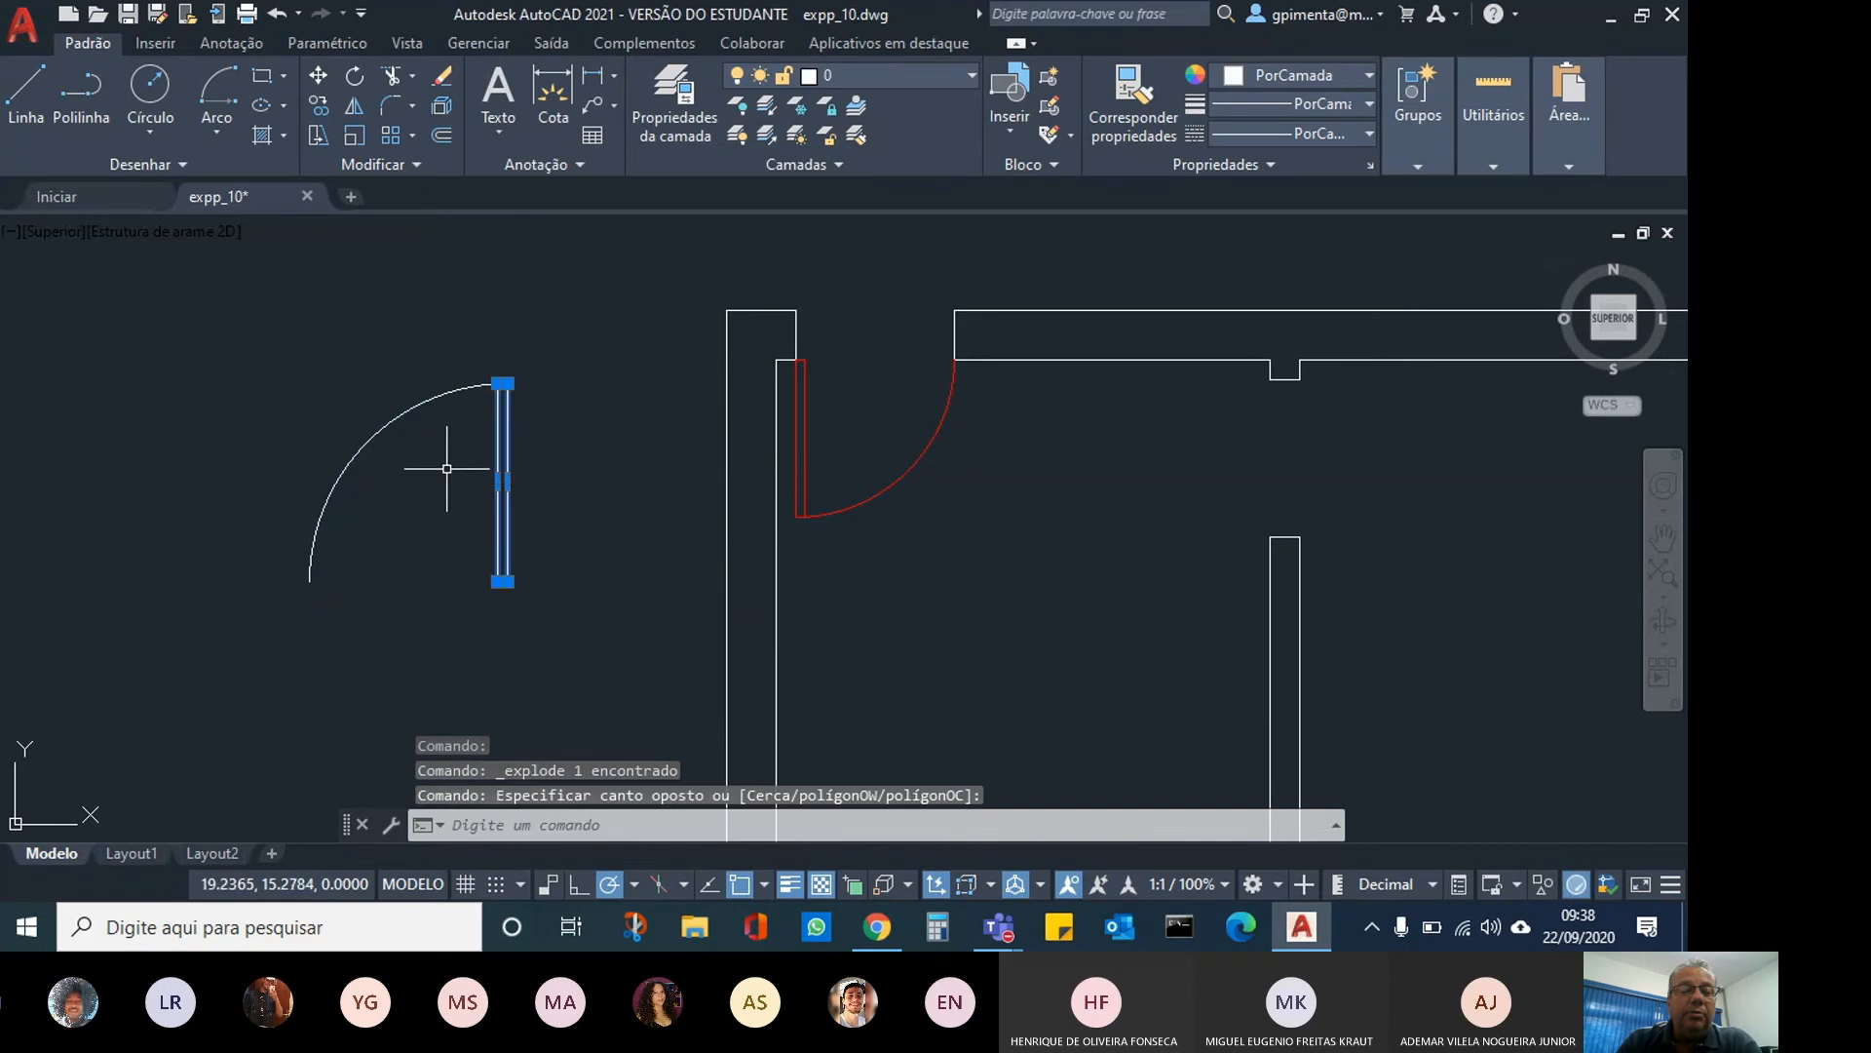
pyautogui.click(445, 396)
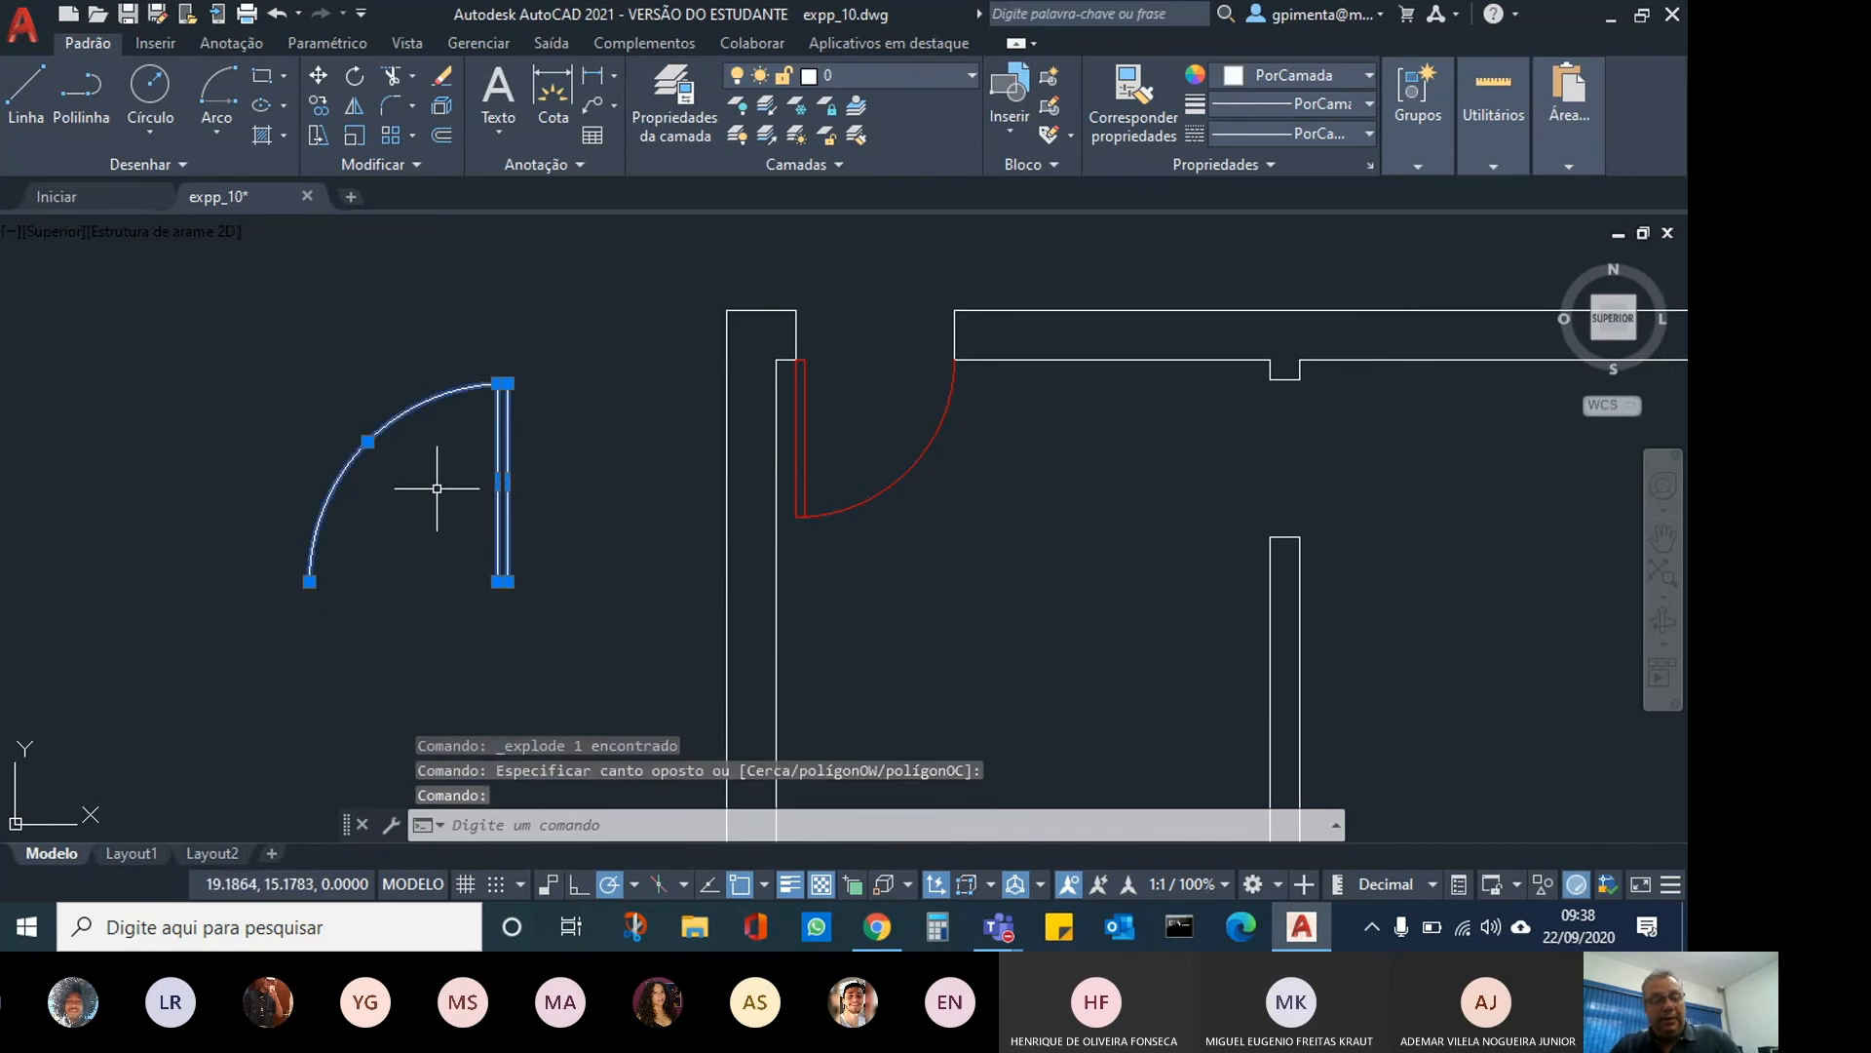
pyautogui.press('Escape')
pyautogui.press('Escape')
pyautogui.press('Escape')
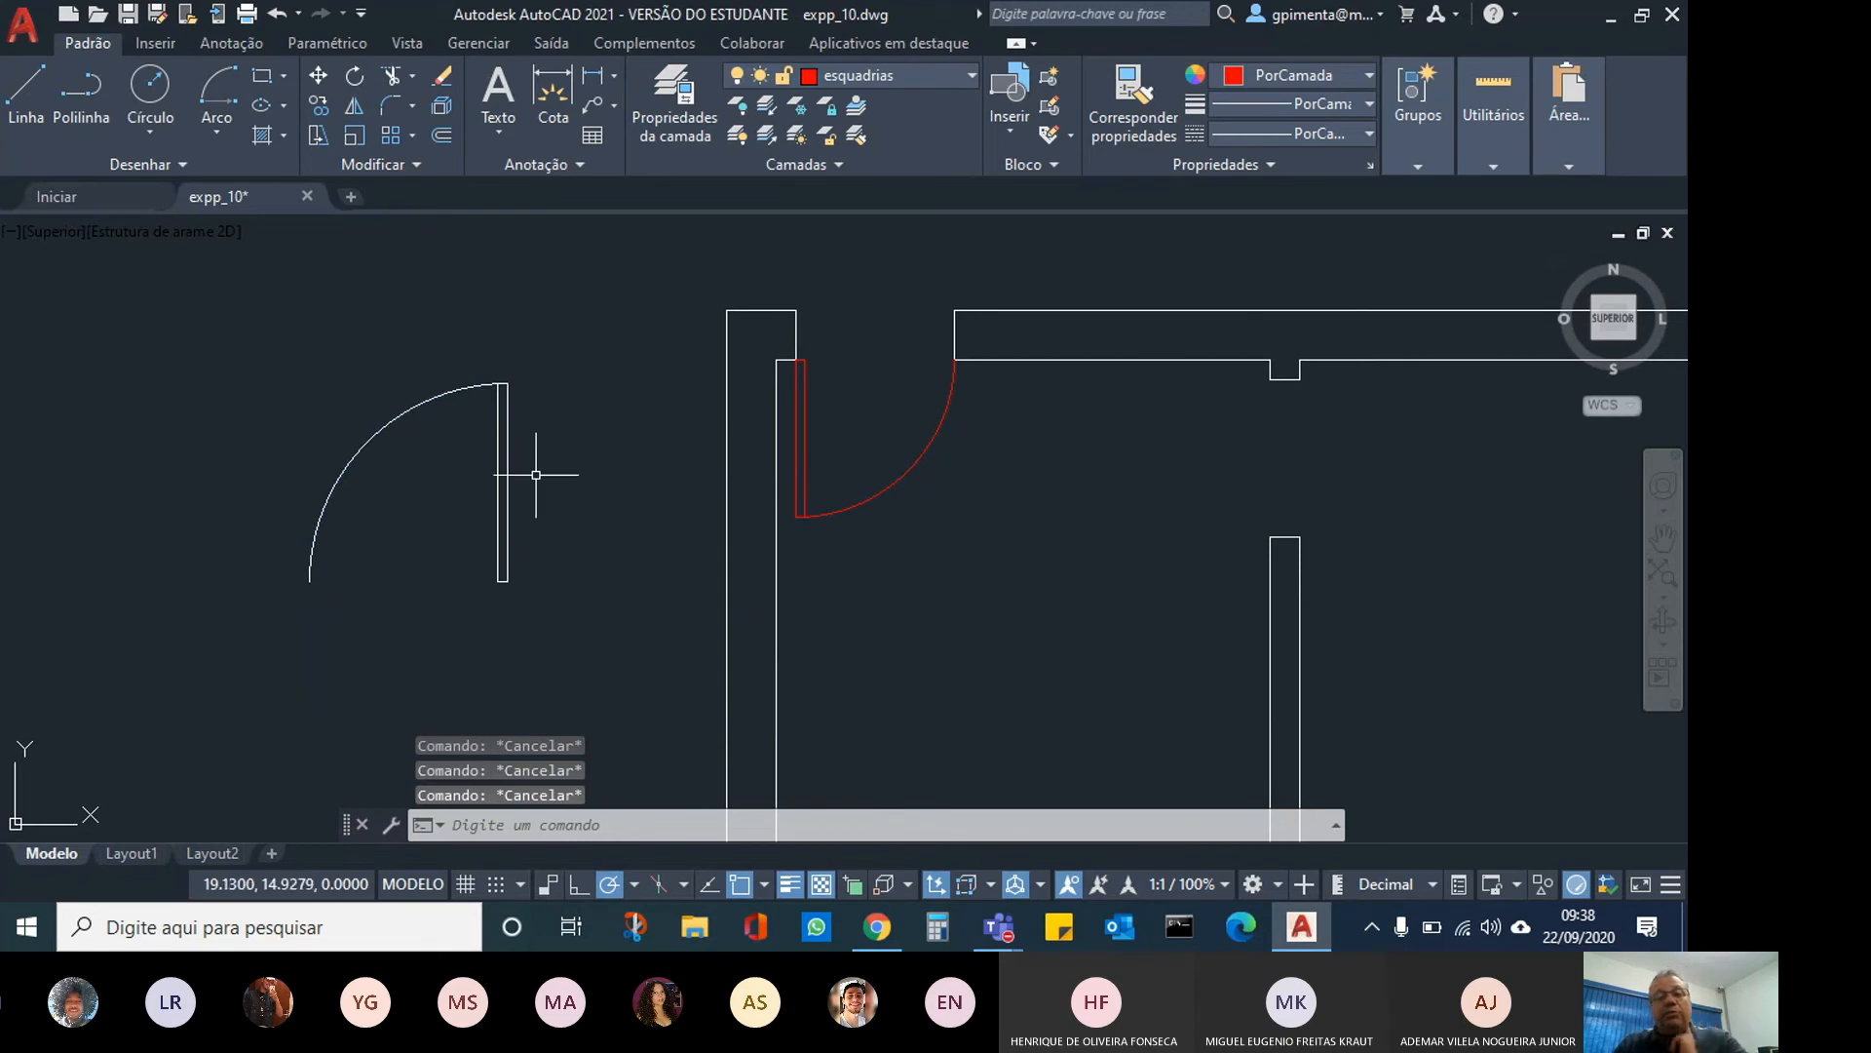
# Mirror the exploded door's leaf and arc about a vertical line just right of the leaf, deleting the source objects.
pyautogui.scroll(5, 561, 551)
pyautogui.scroll(-5, 536, 585)
pyautogui.moveTo(550, 565); pyautogui.dragTo(497, 574, button='middle')
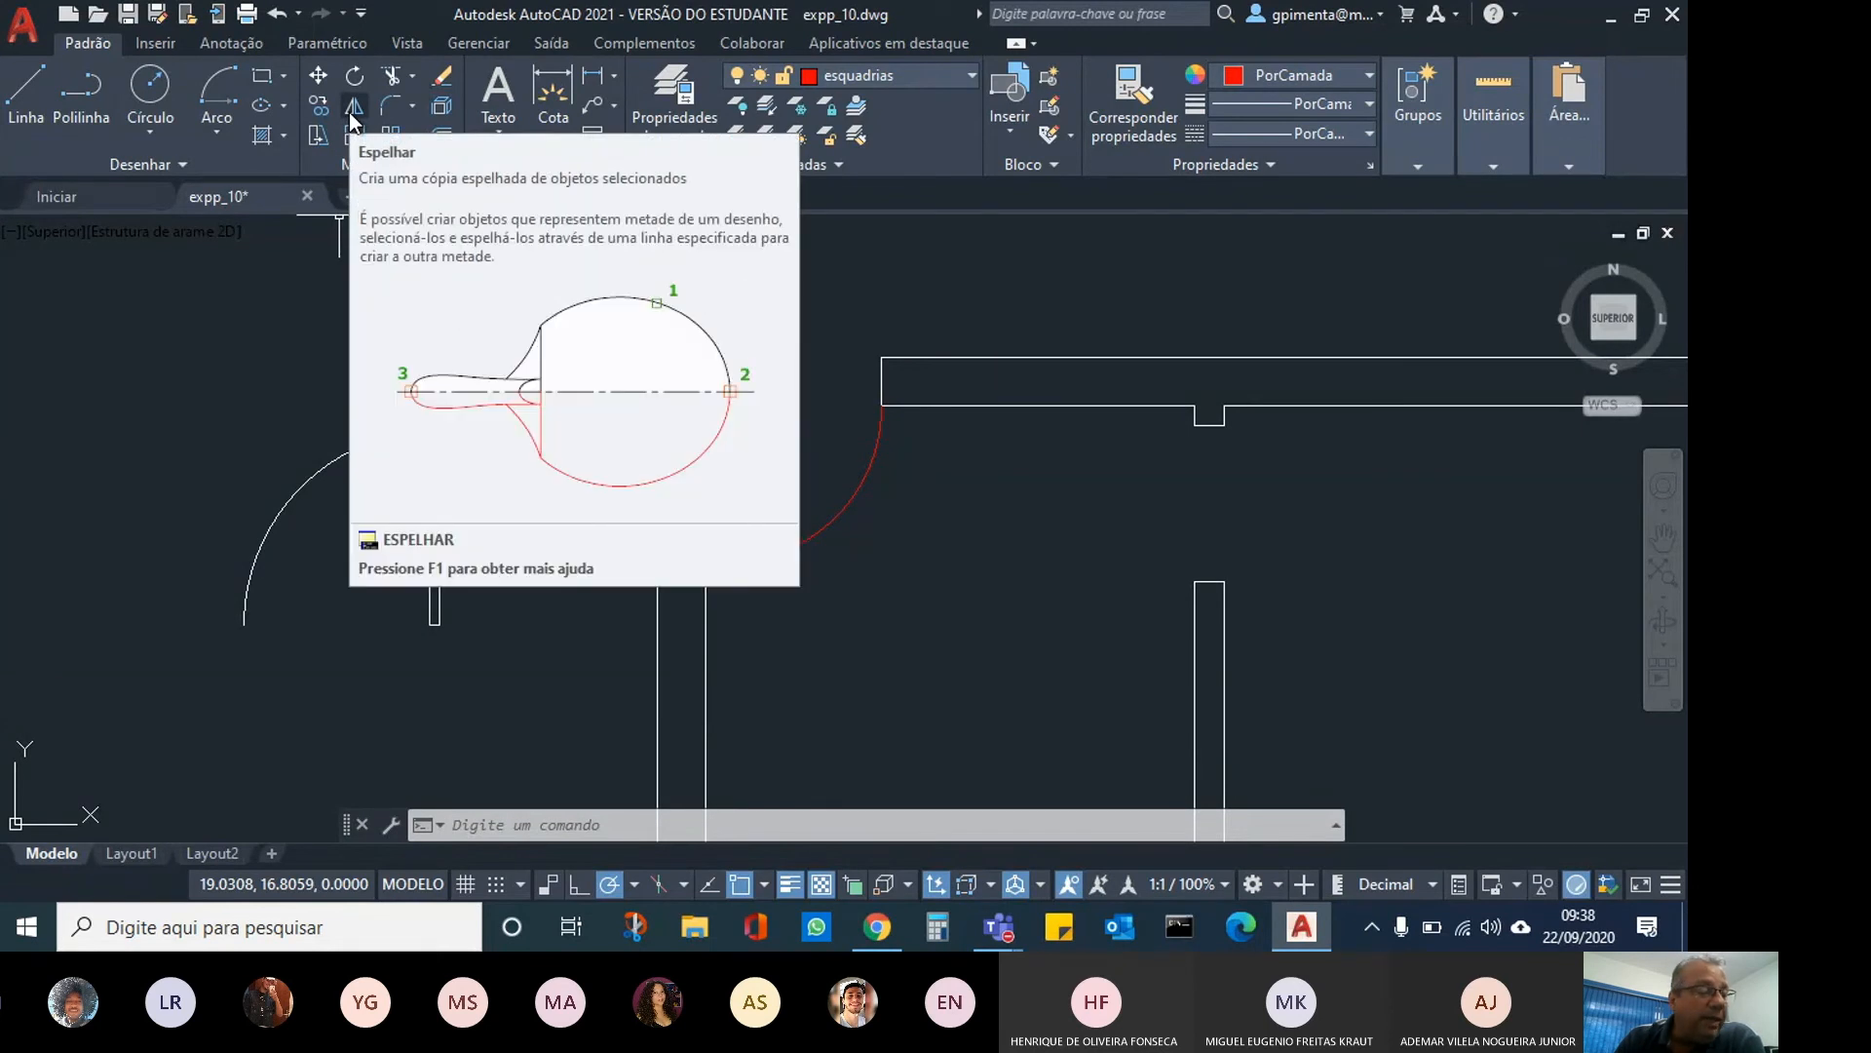
pyautogui.click(349, 113)
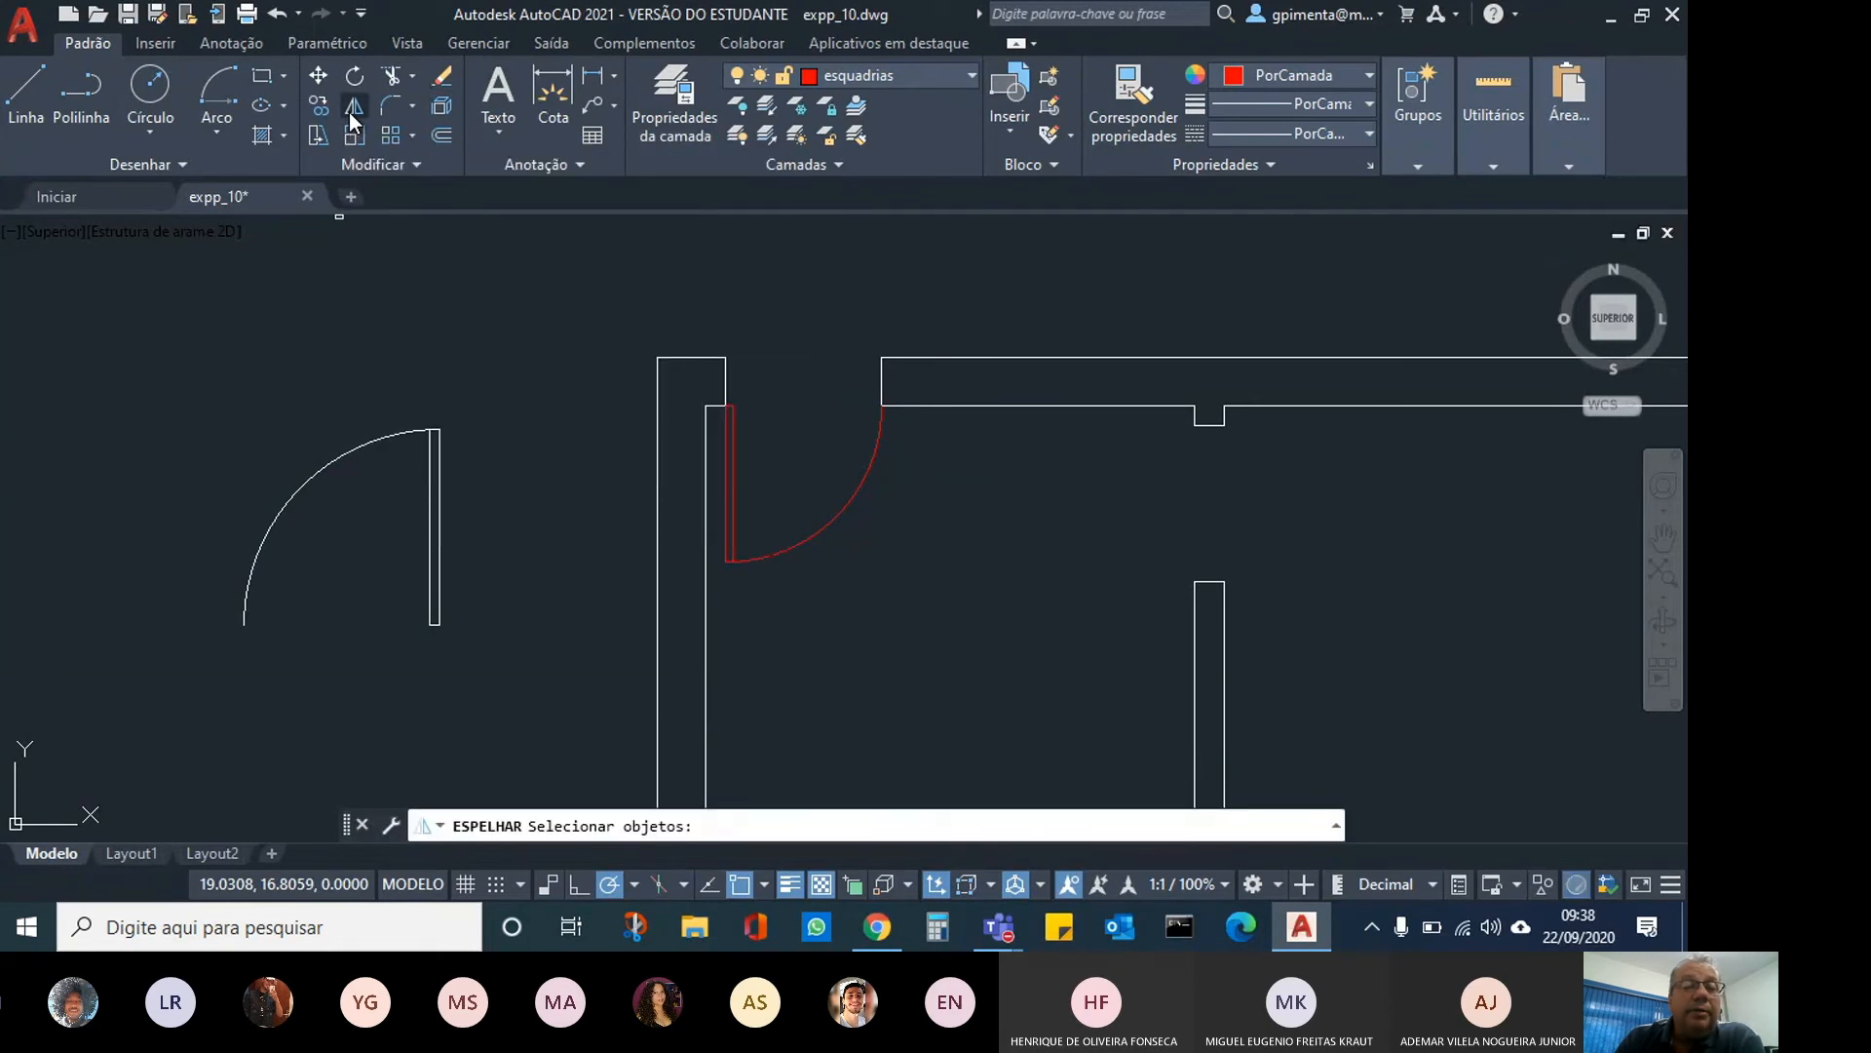
pyautogui.click(468, 648)
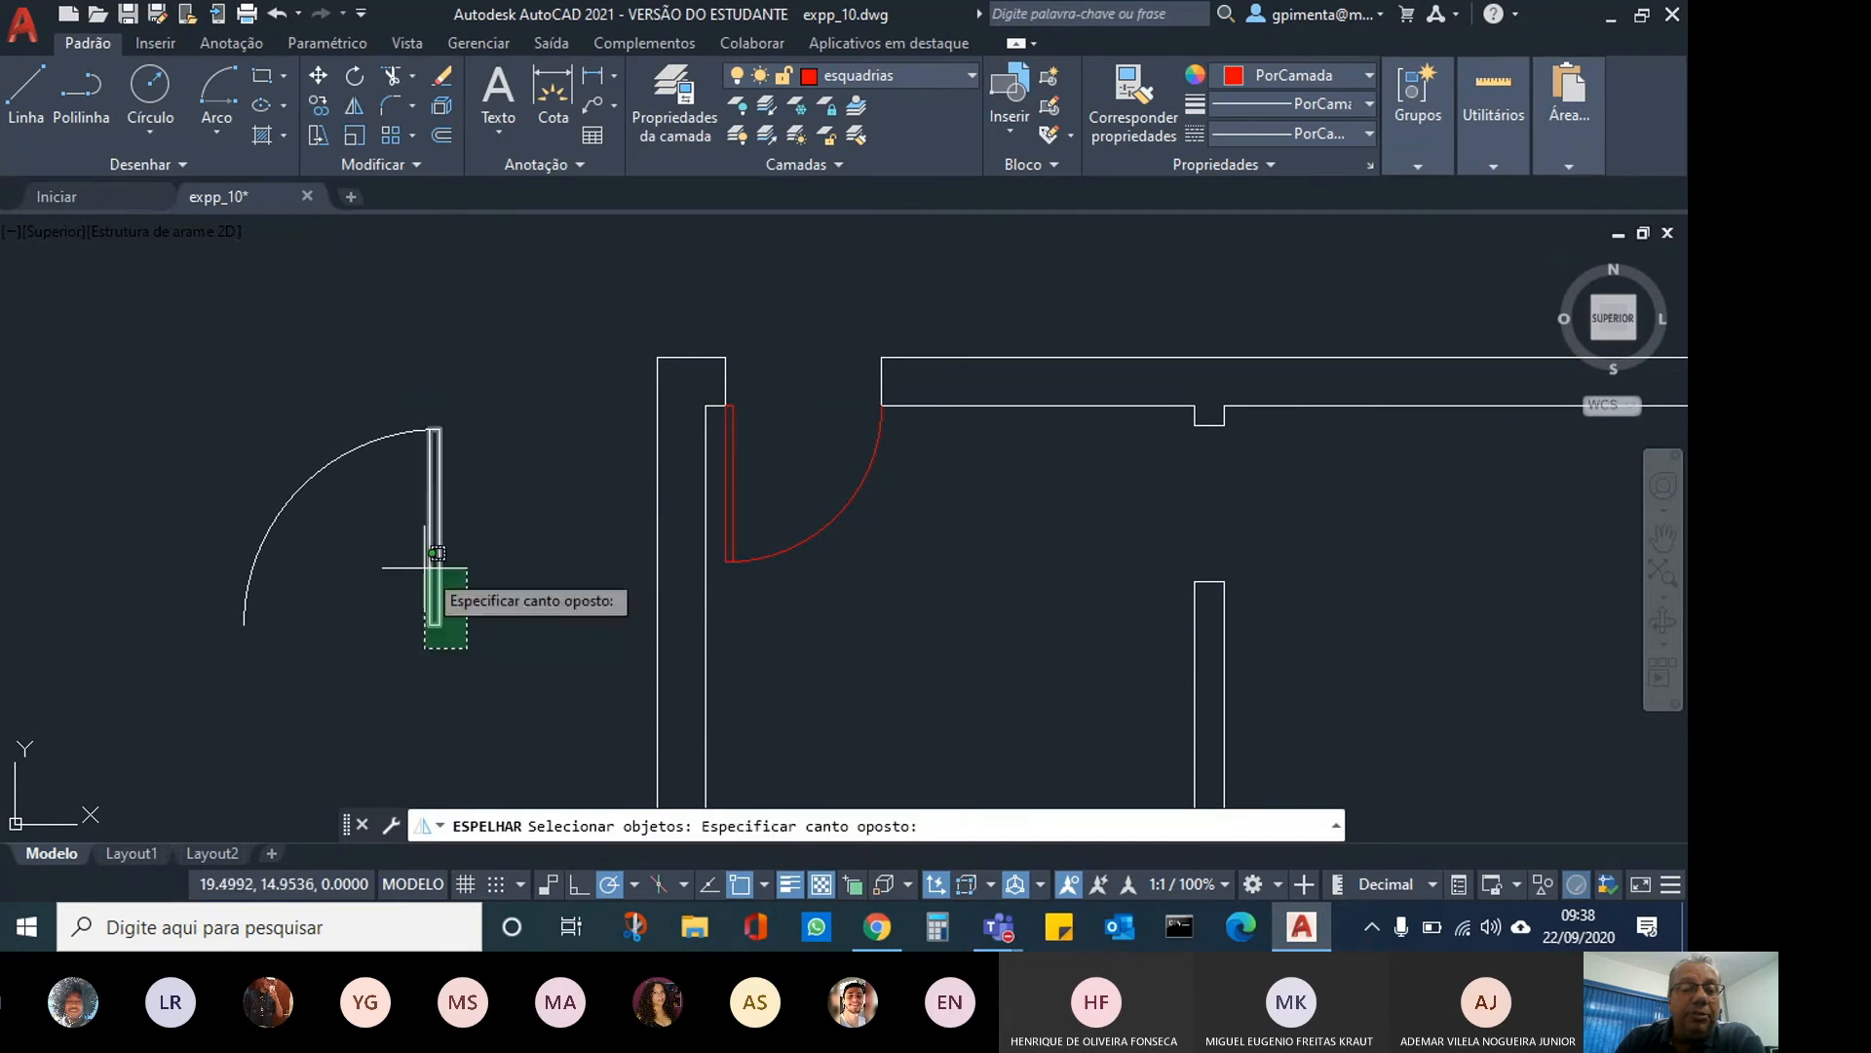
pyautogui.click(197, 420)
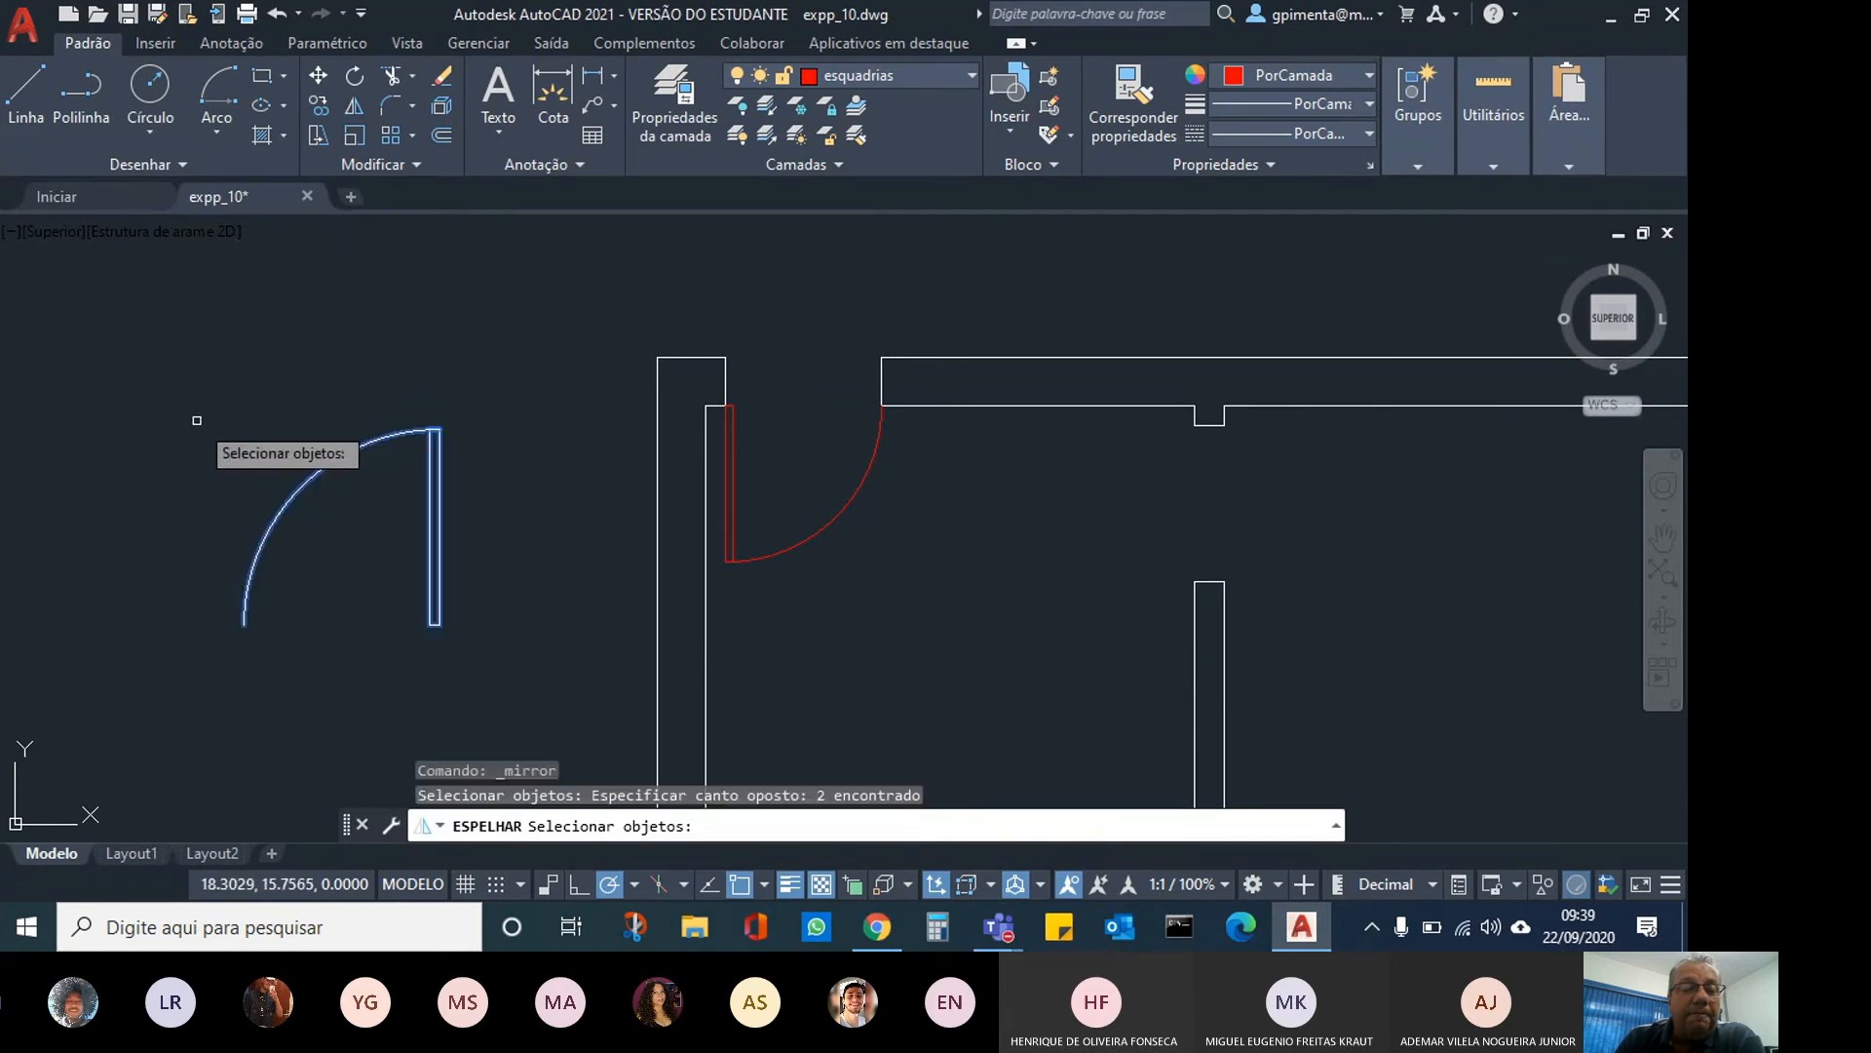
pyautogui.press('Return')
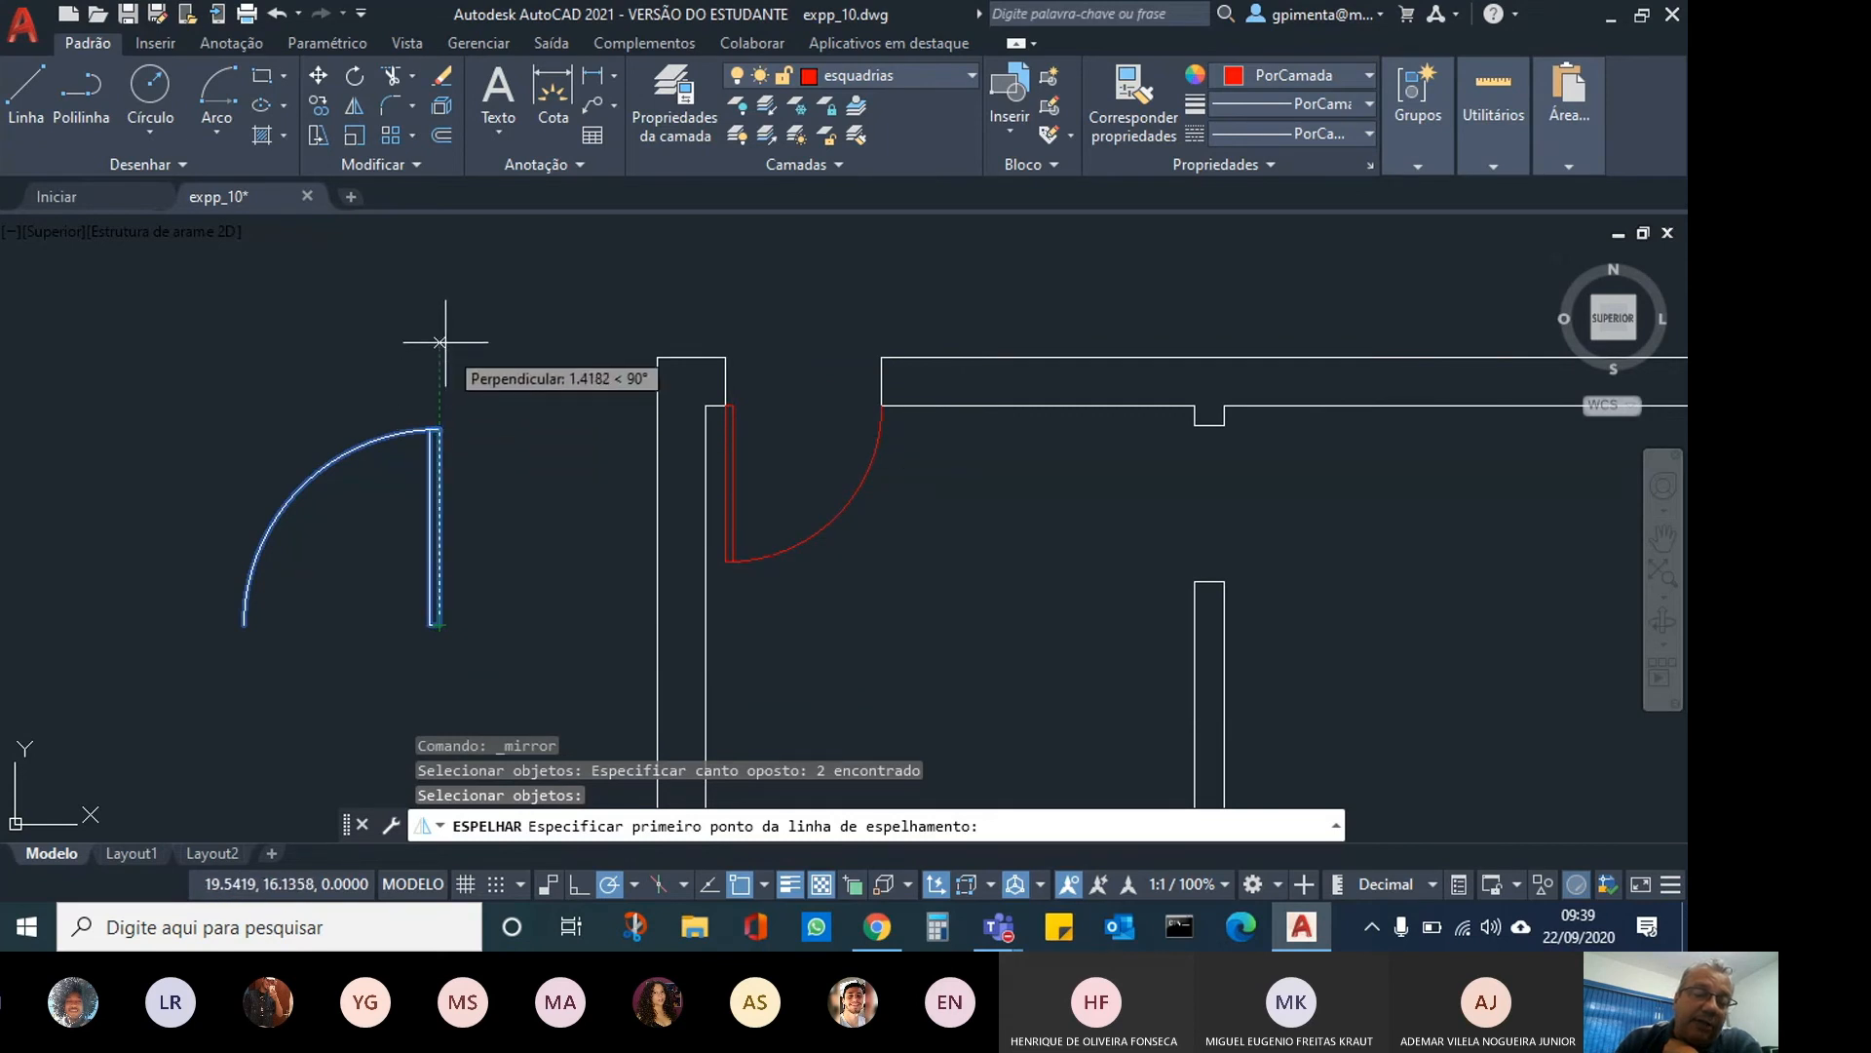
pyautogui.click(479, 625)
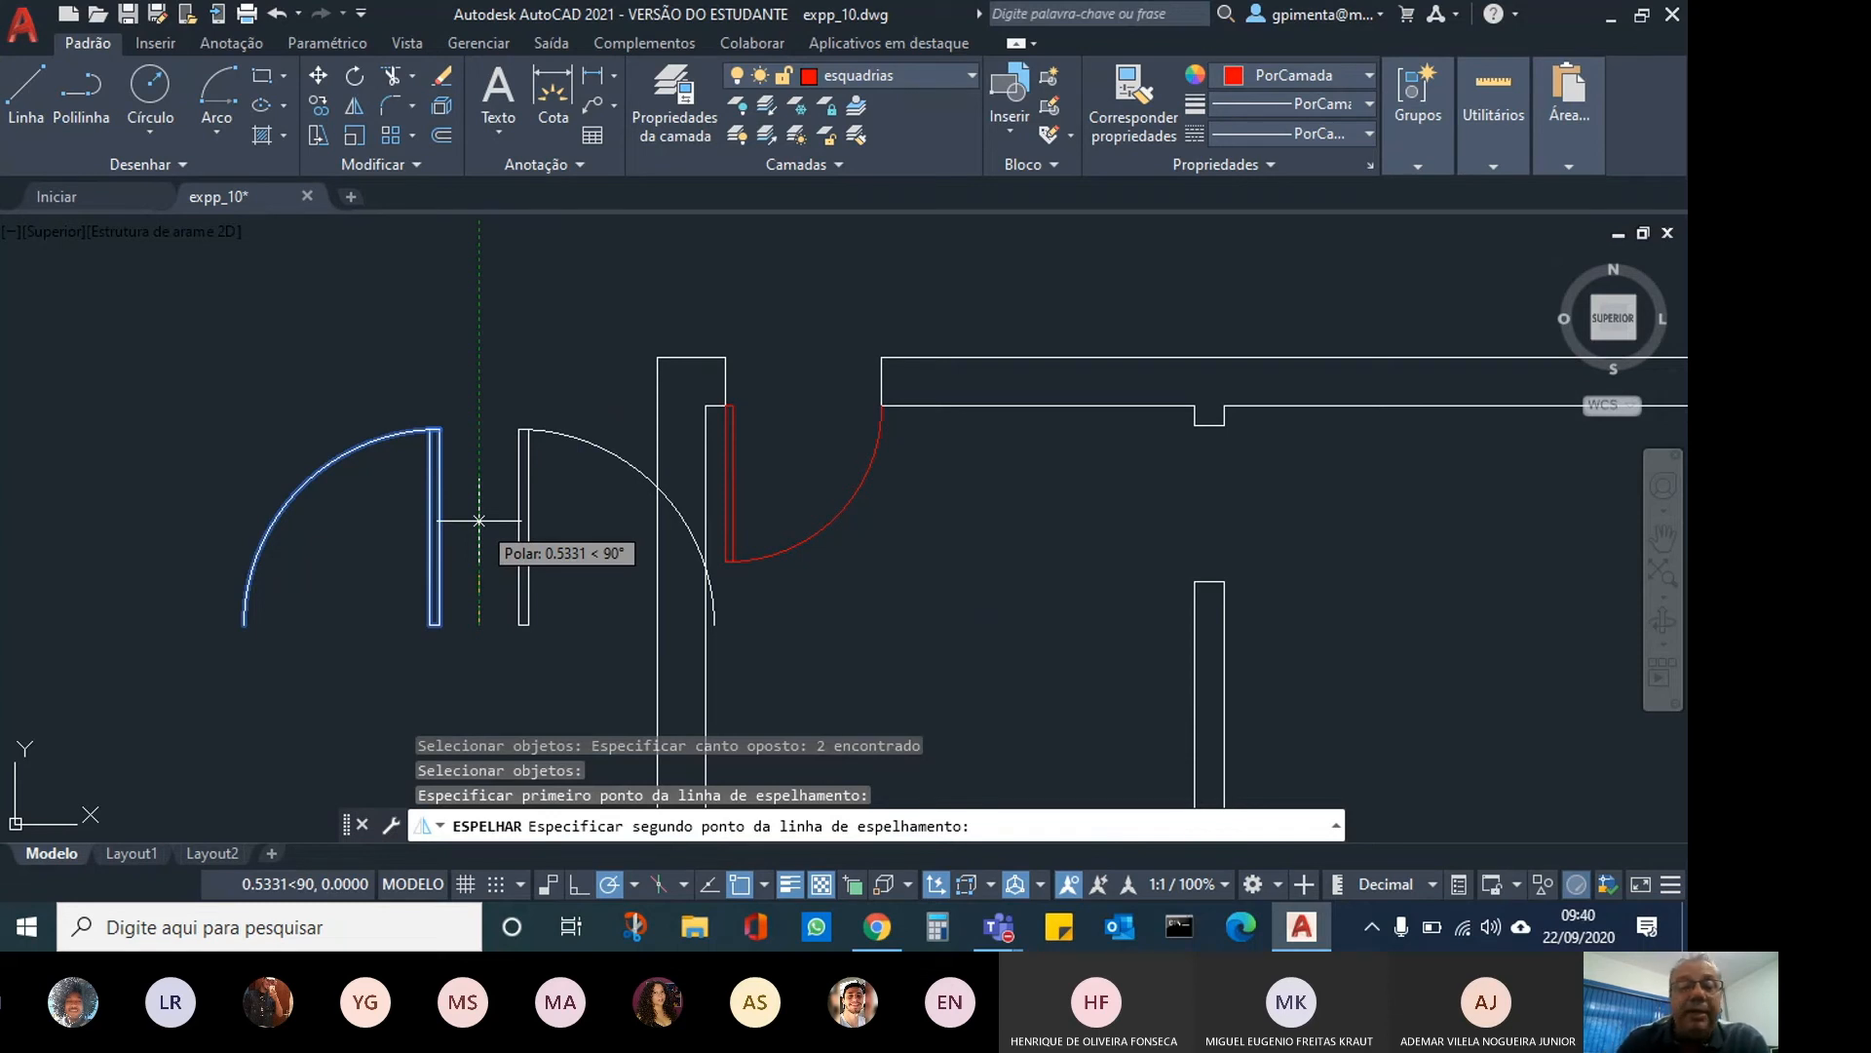
pyautogui.click(477, 347)
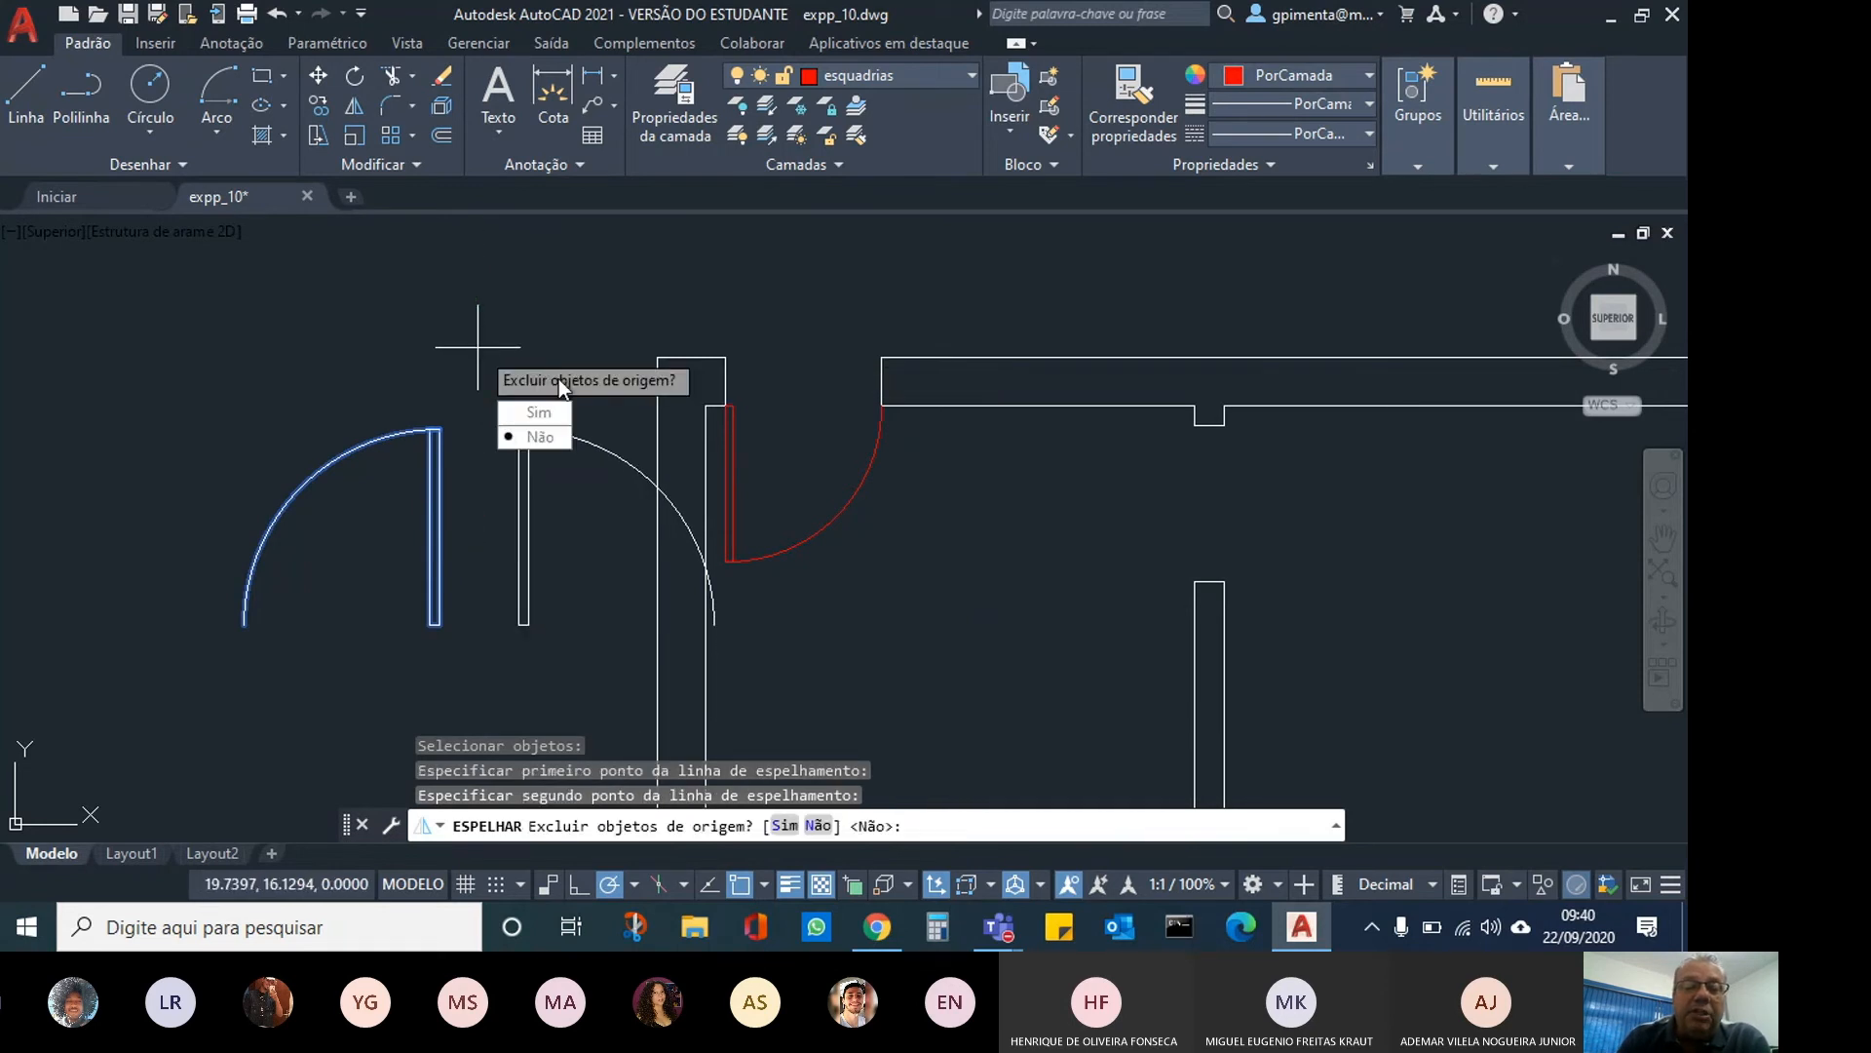
pyautogui.click(516, 416)
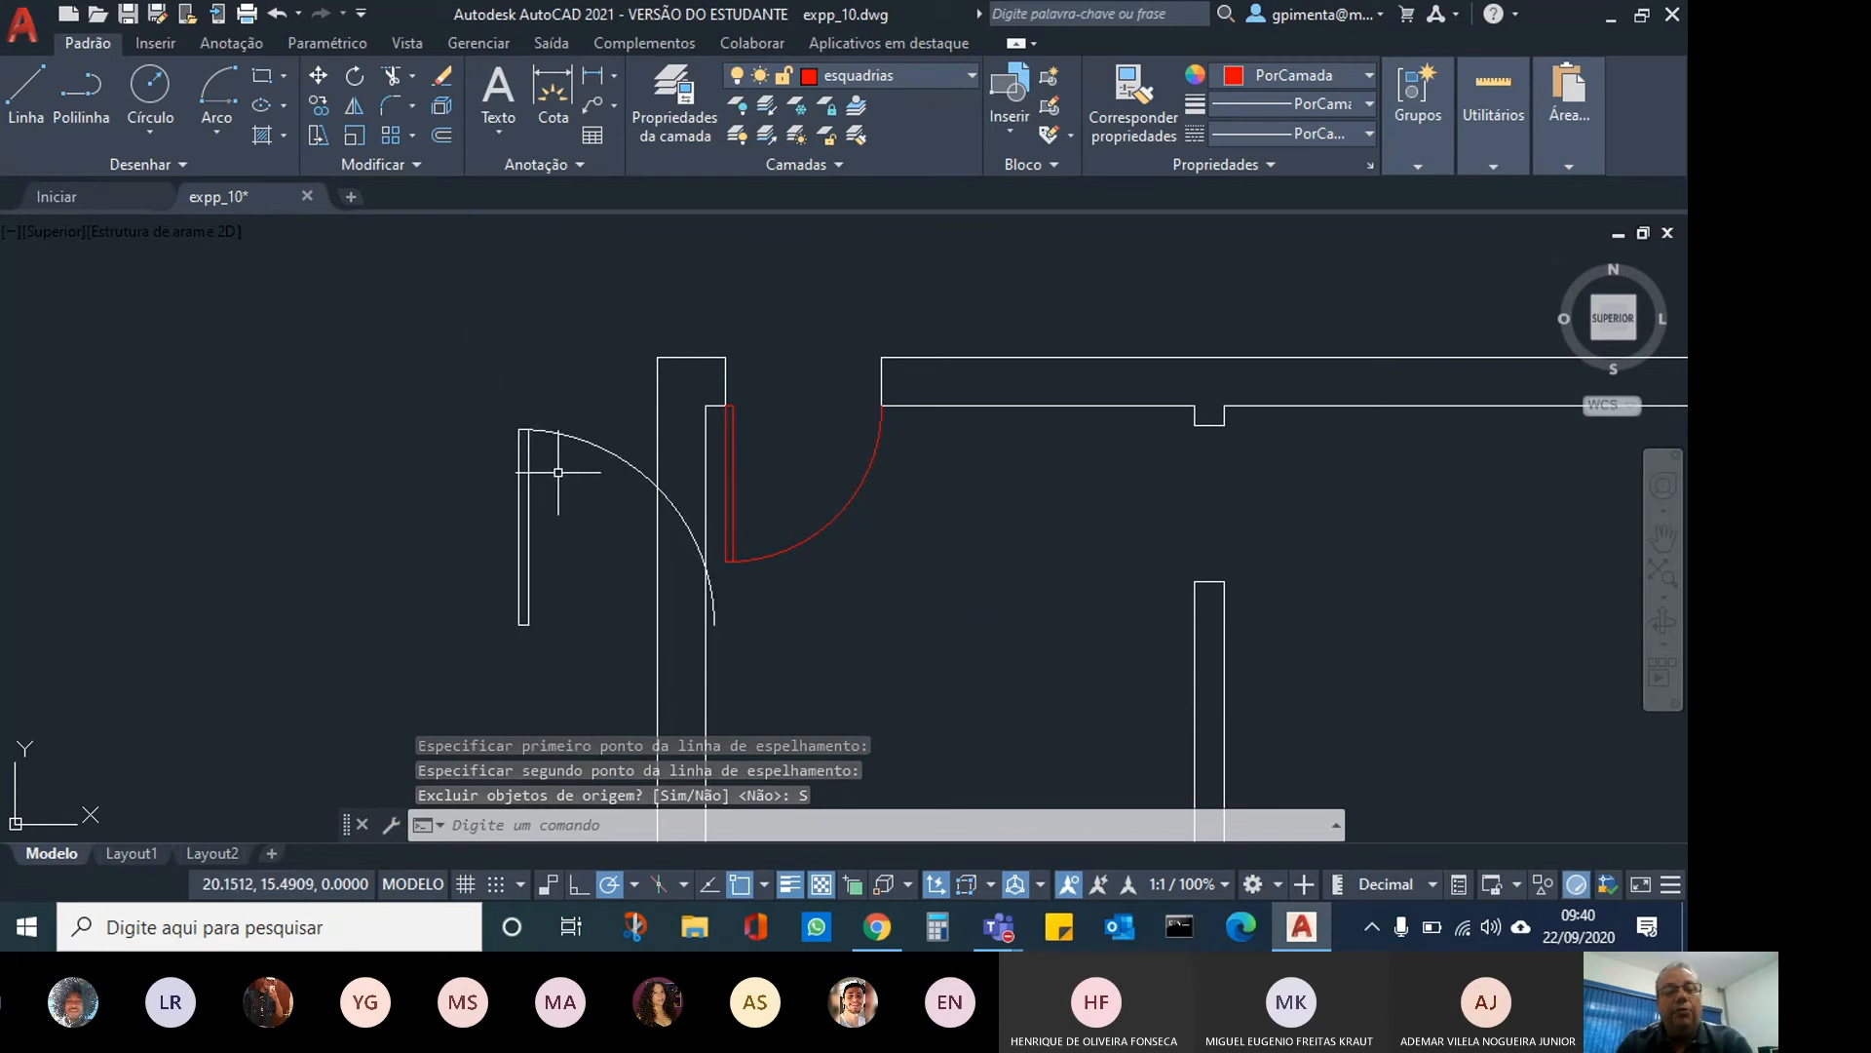
# Move the mirrored door horizontally to the left, clear of the floor plan's outer wall.
pyautogui.click(316, 78)
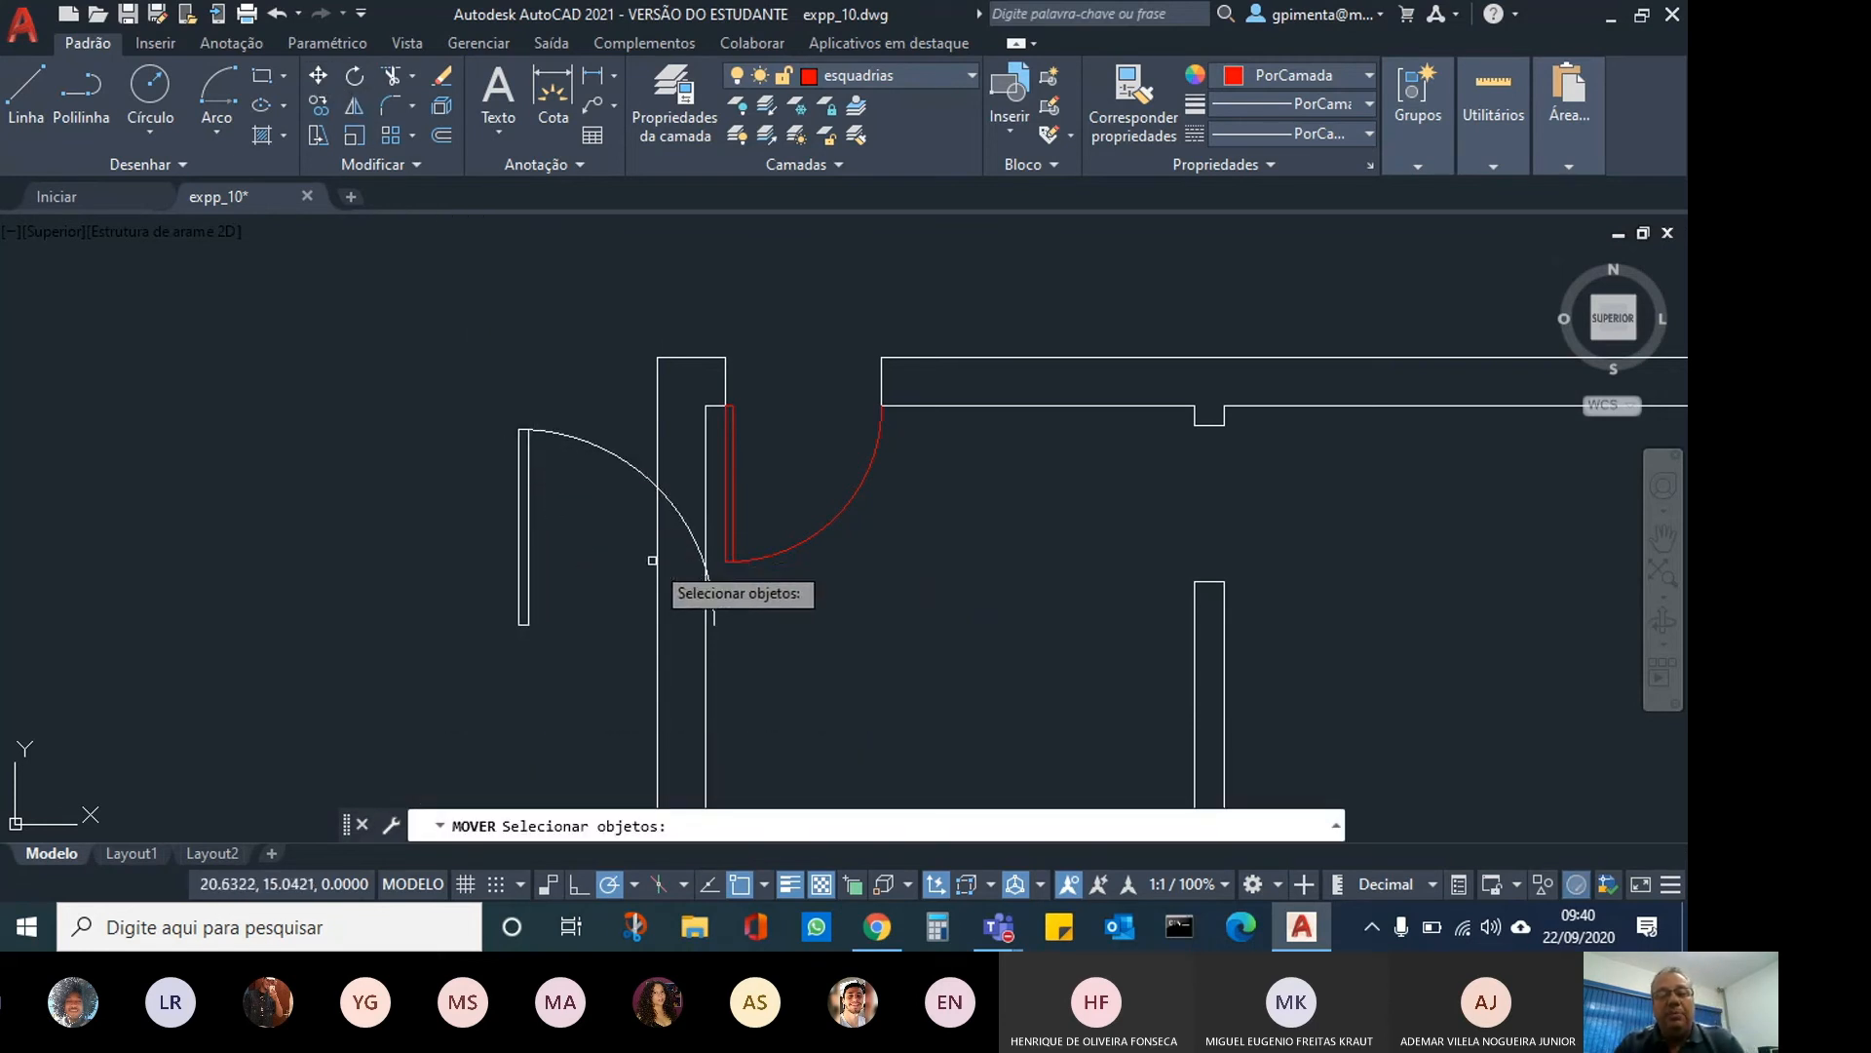
pyautogui.click(595, 519)
pyautogui.click(472, 395)
pyautogui.press('Return')
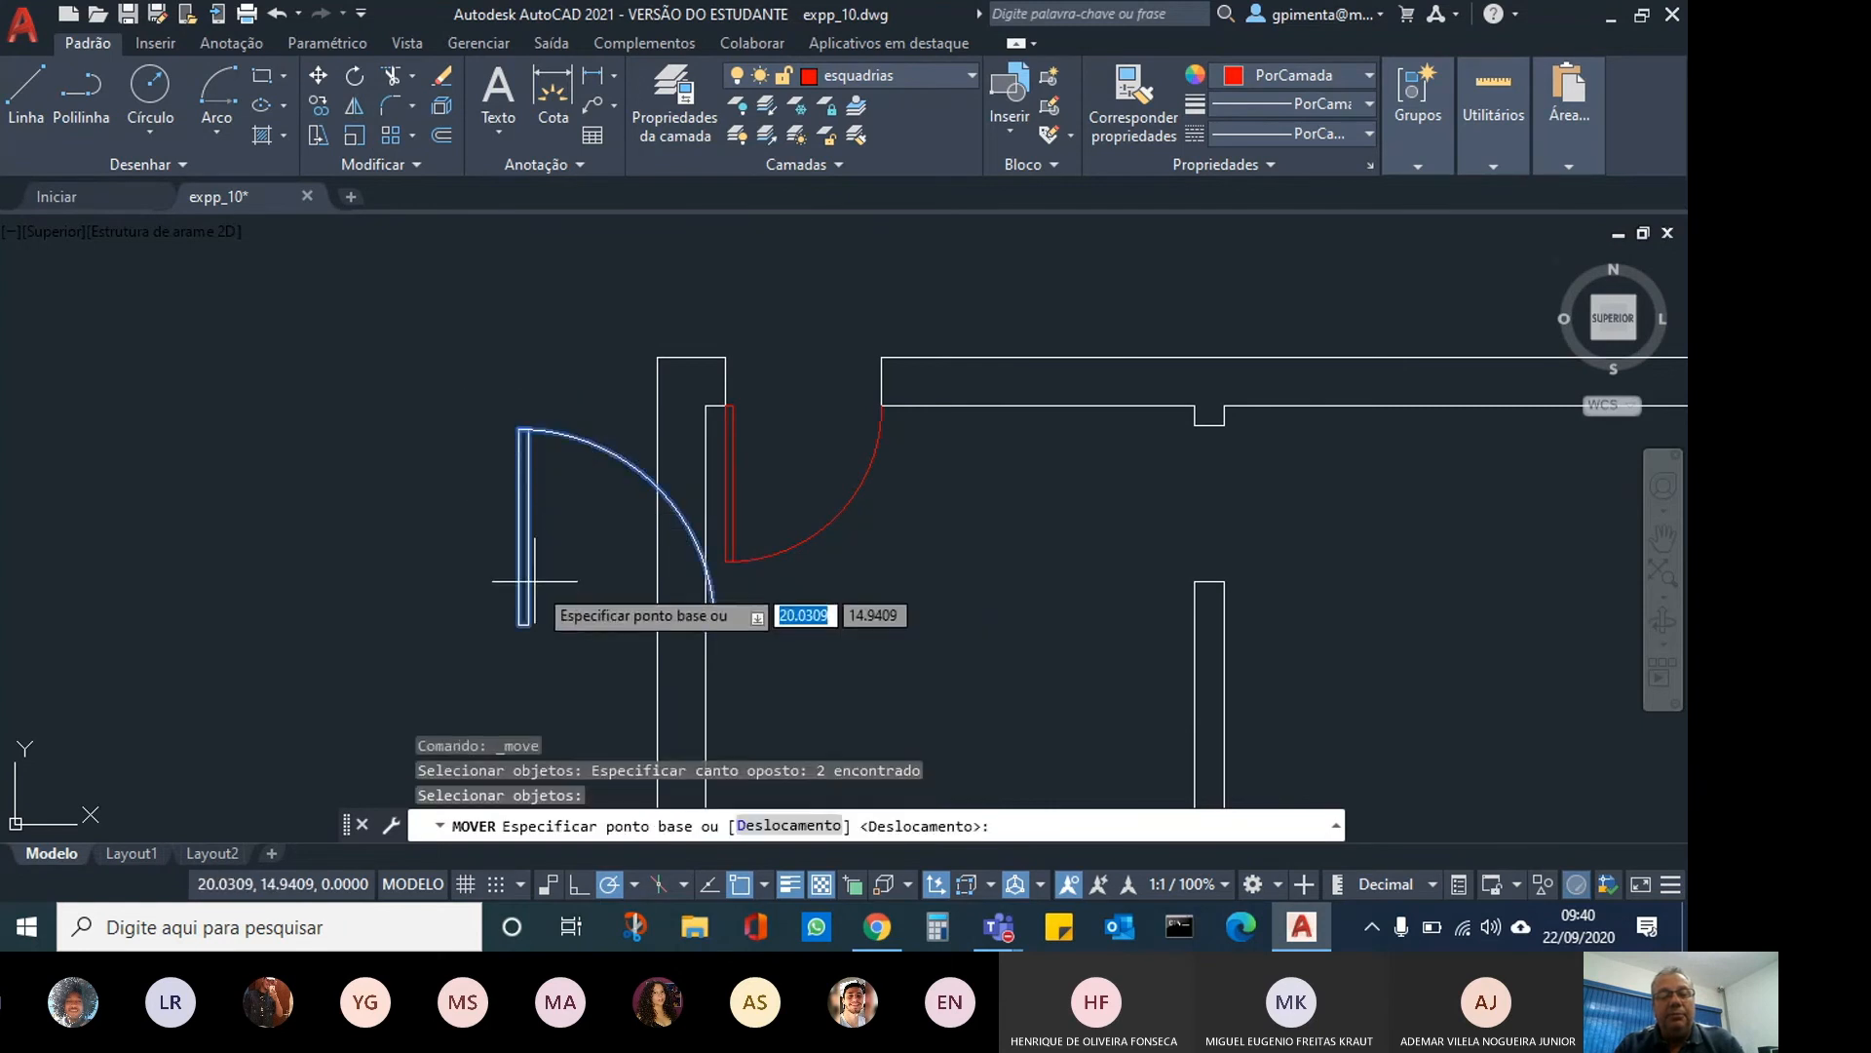
pyautogui.click(546, 601)
pyautogui.click(316, 599)
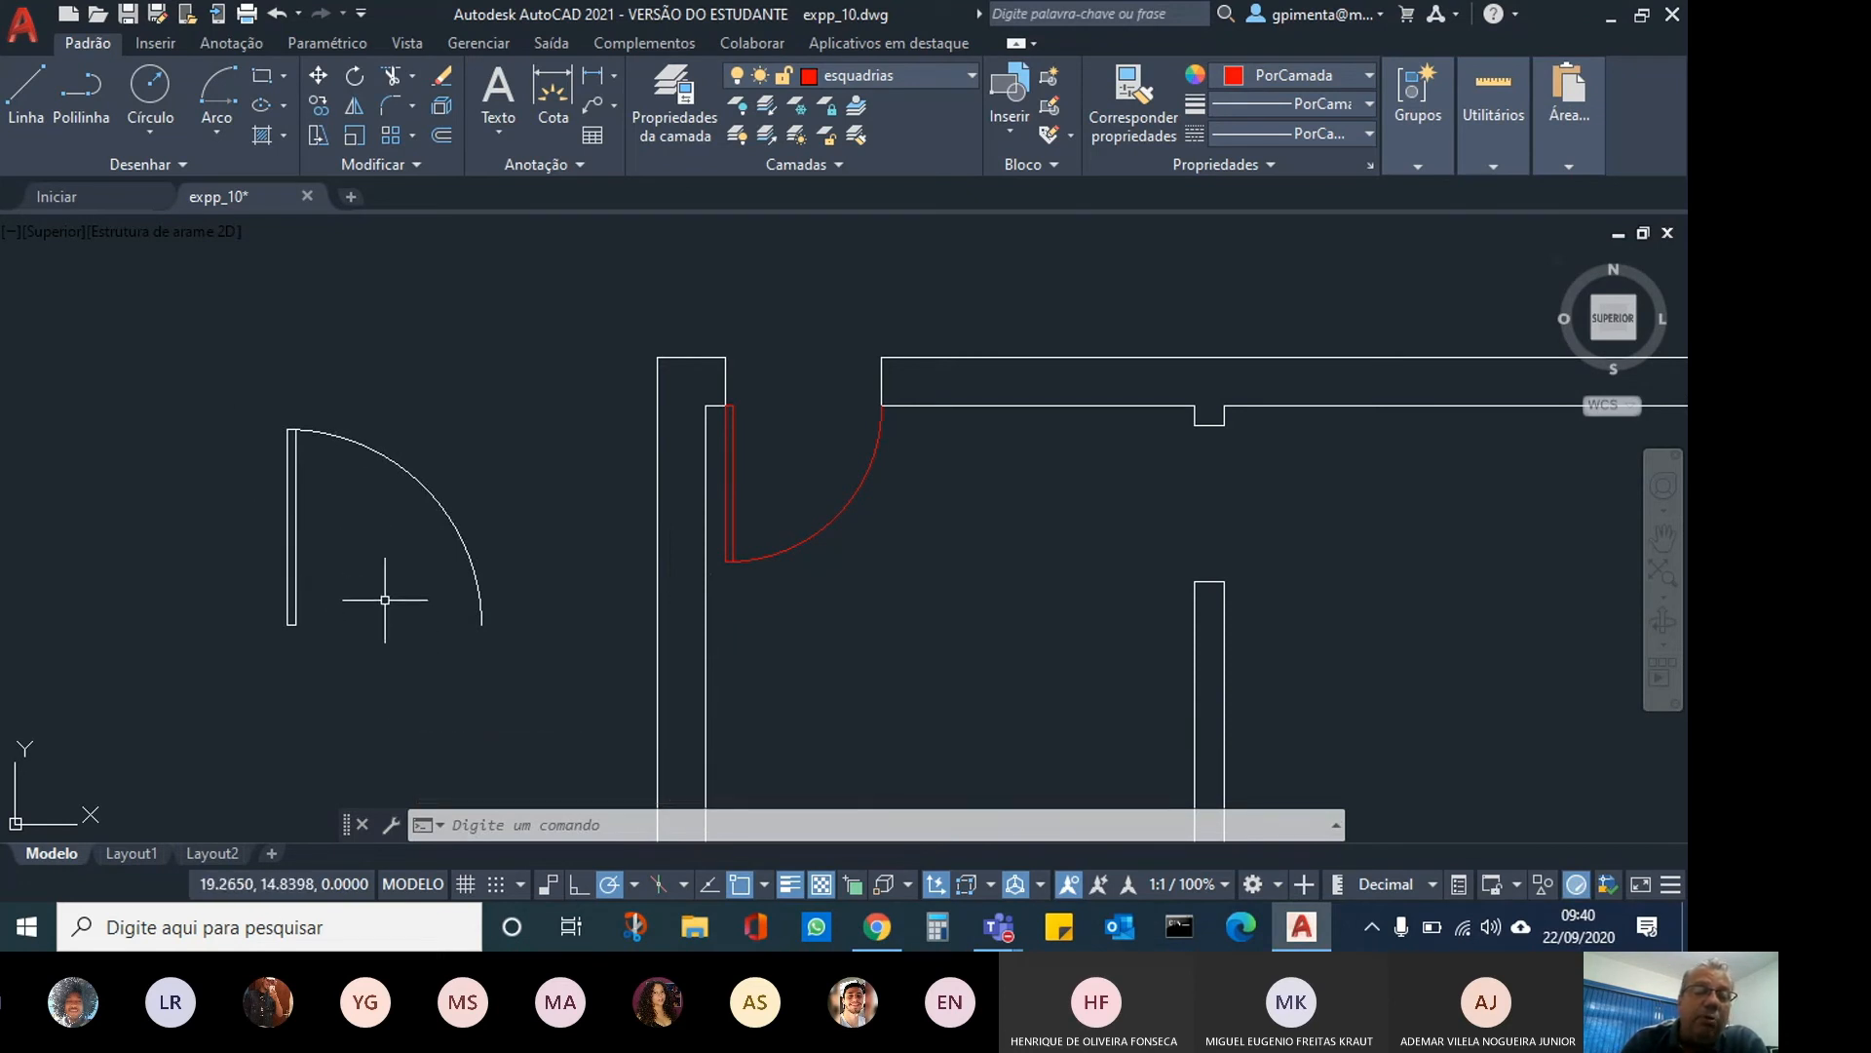
pyautogui.click(1045, 169)
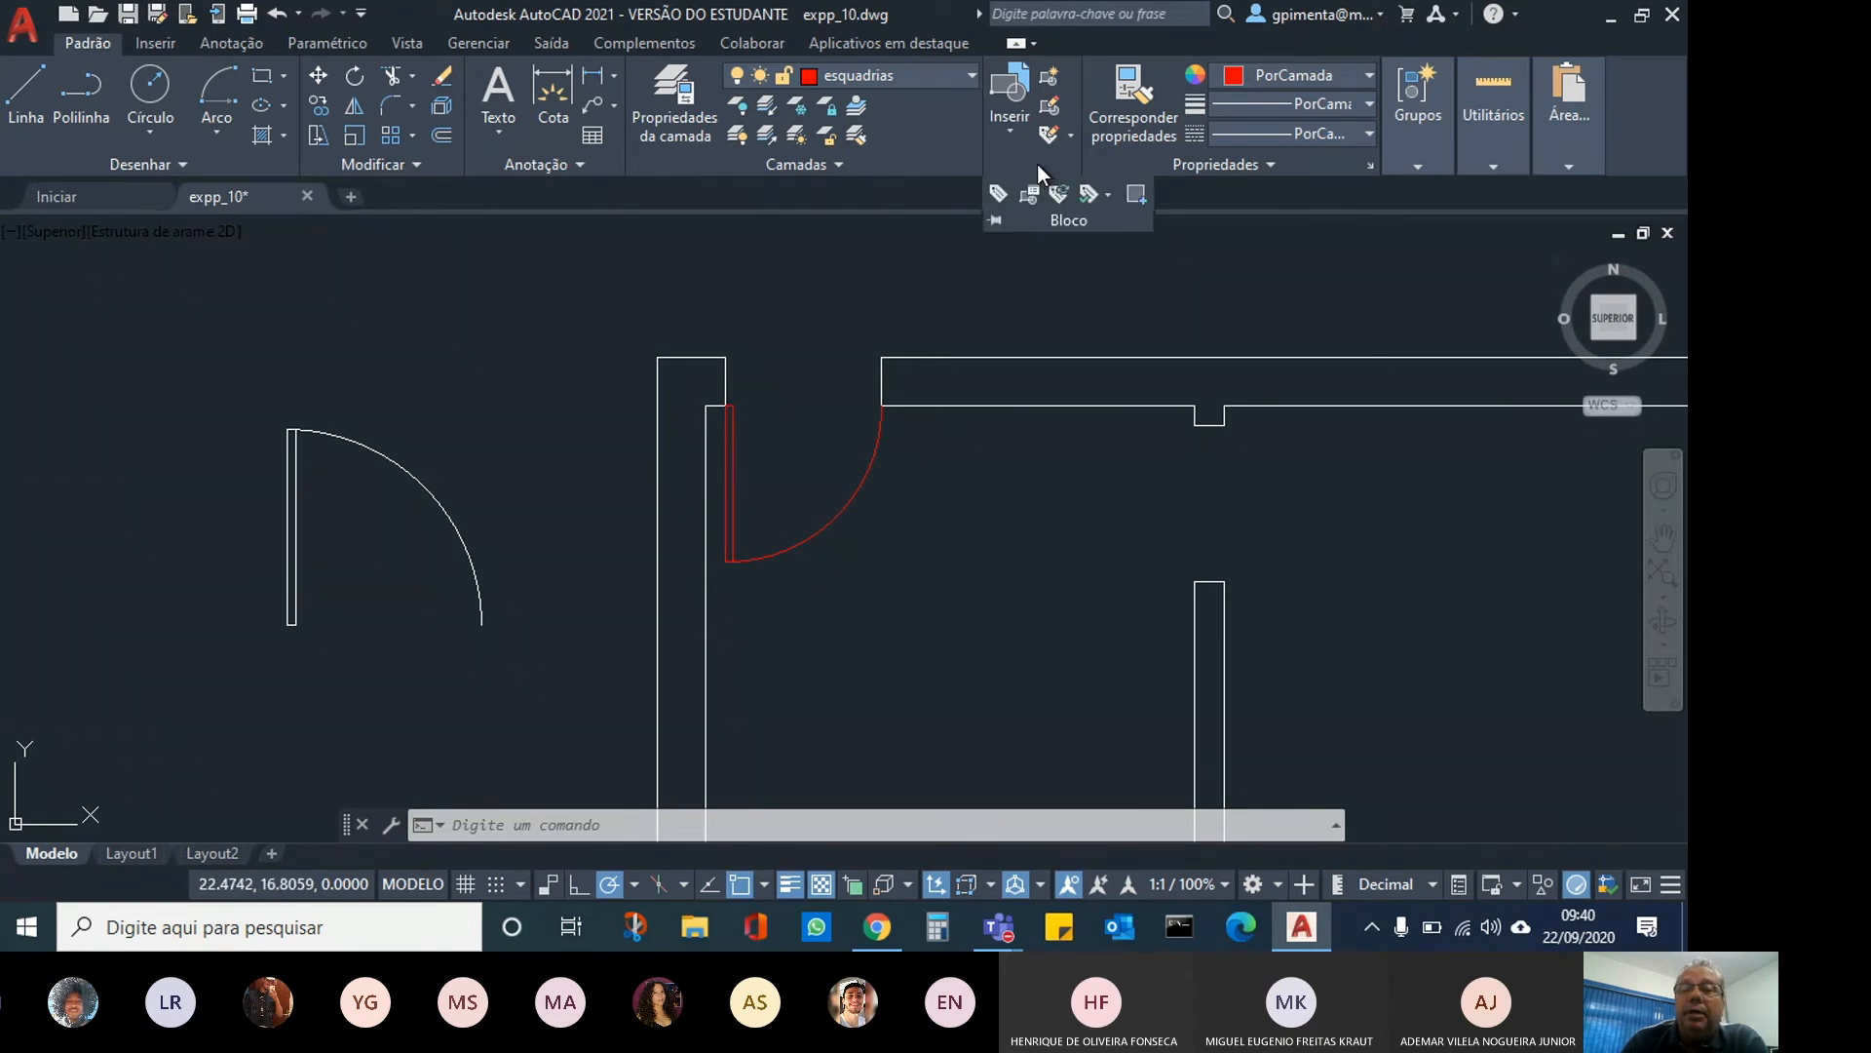
pyautogui.click(173, 49)
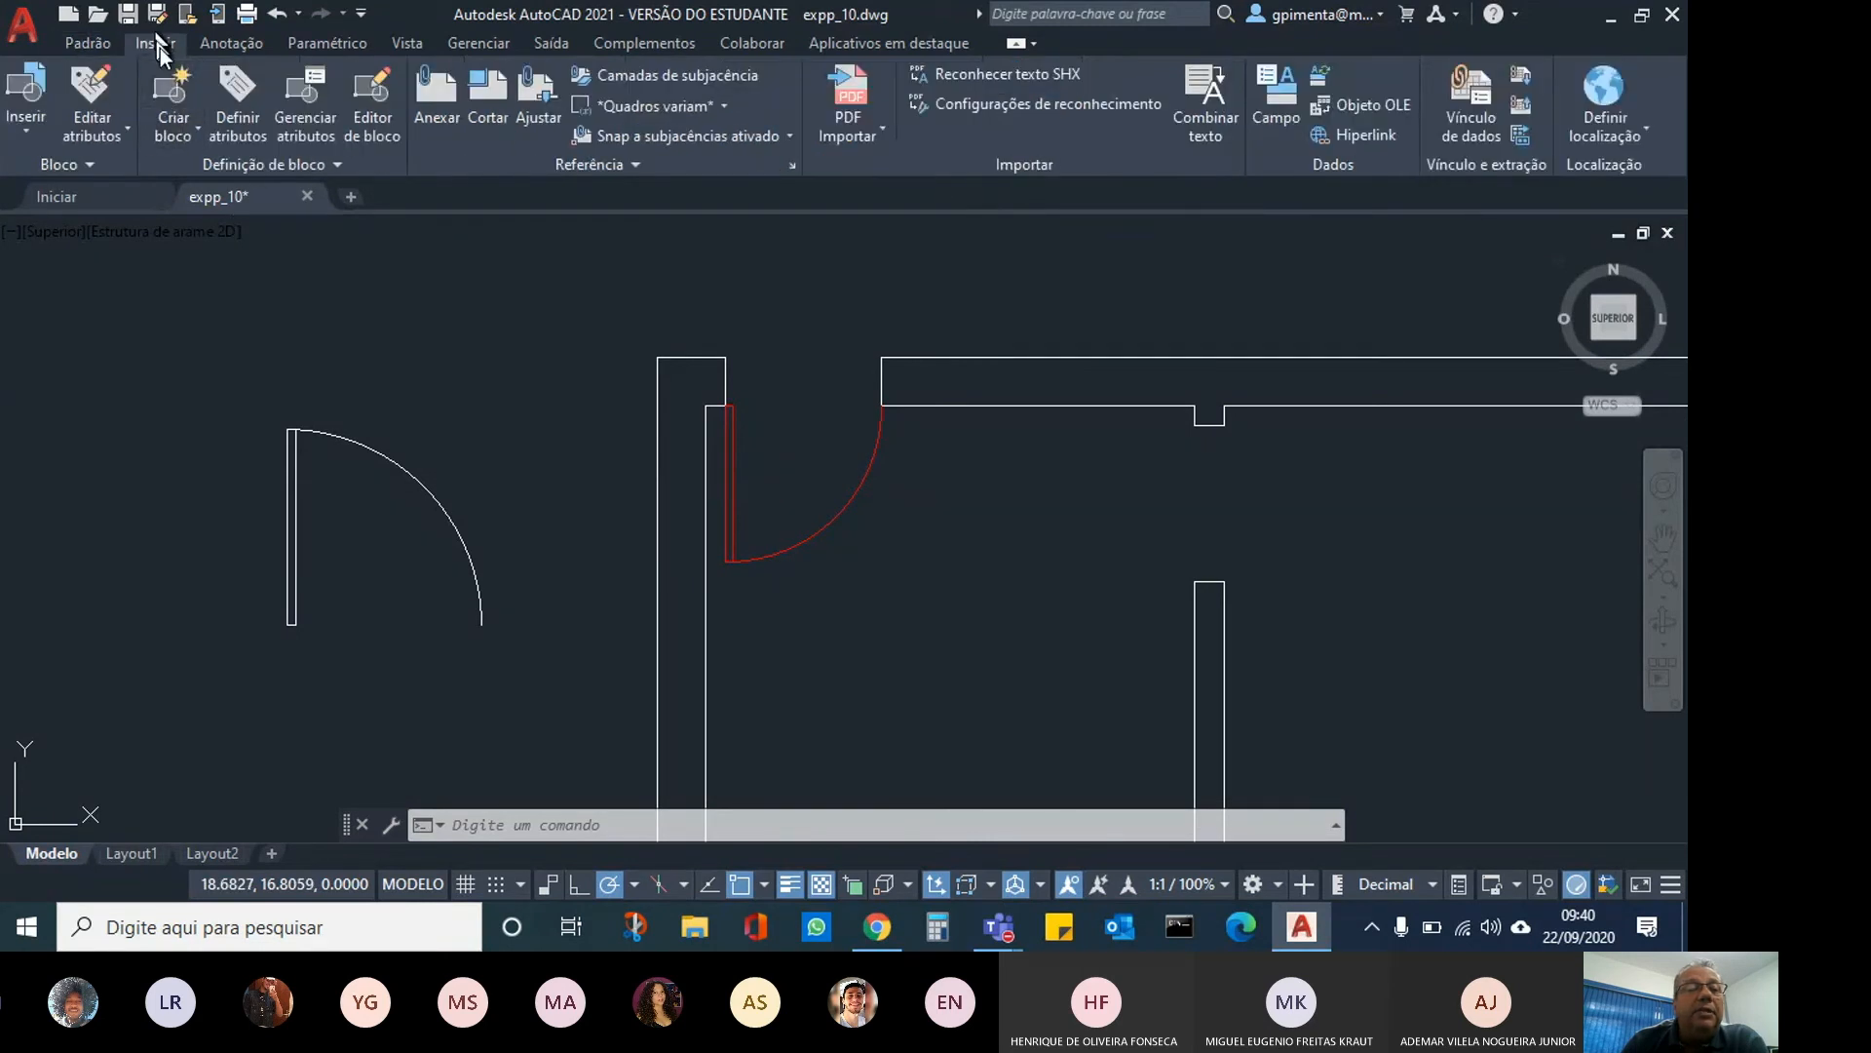
pyautogui.click(173, 137)
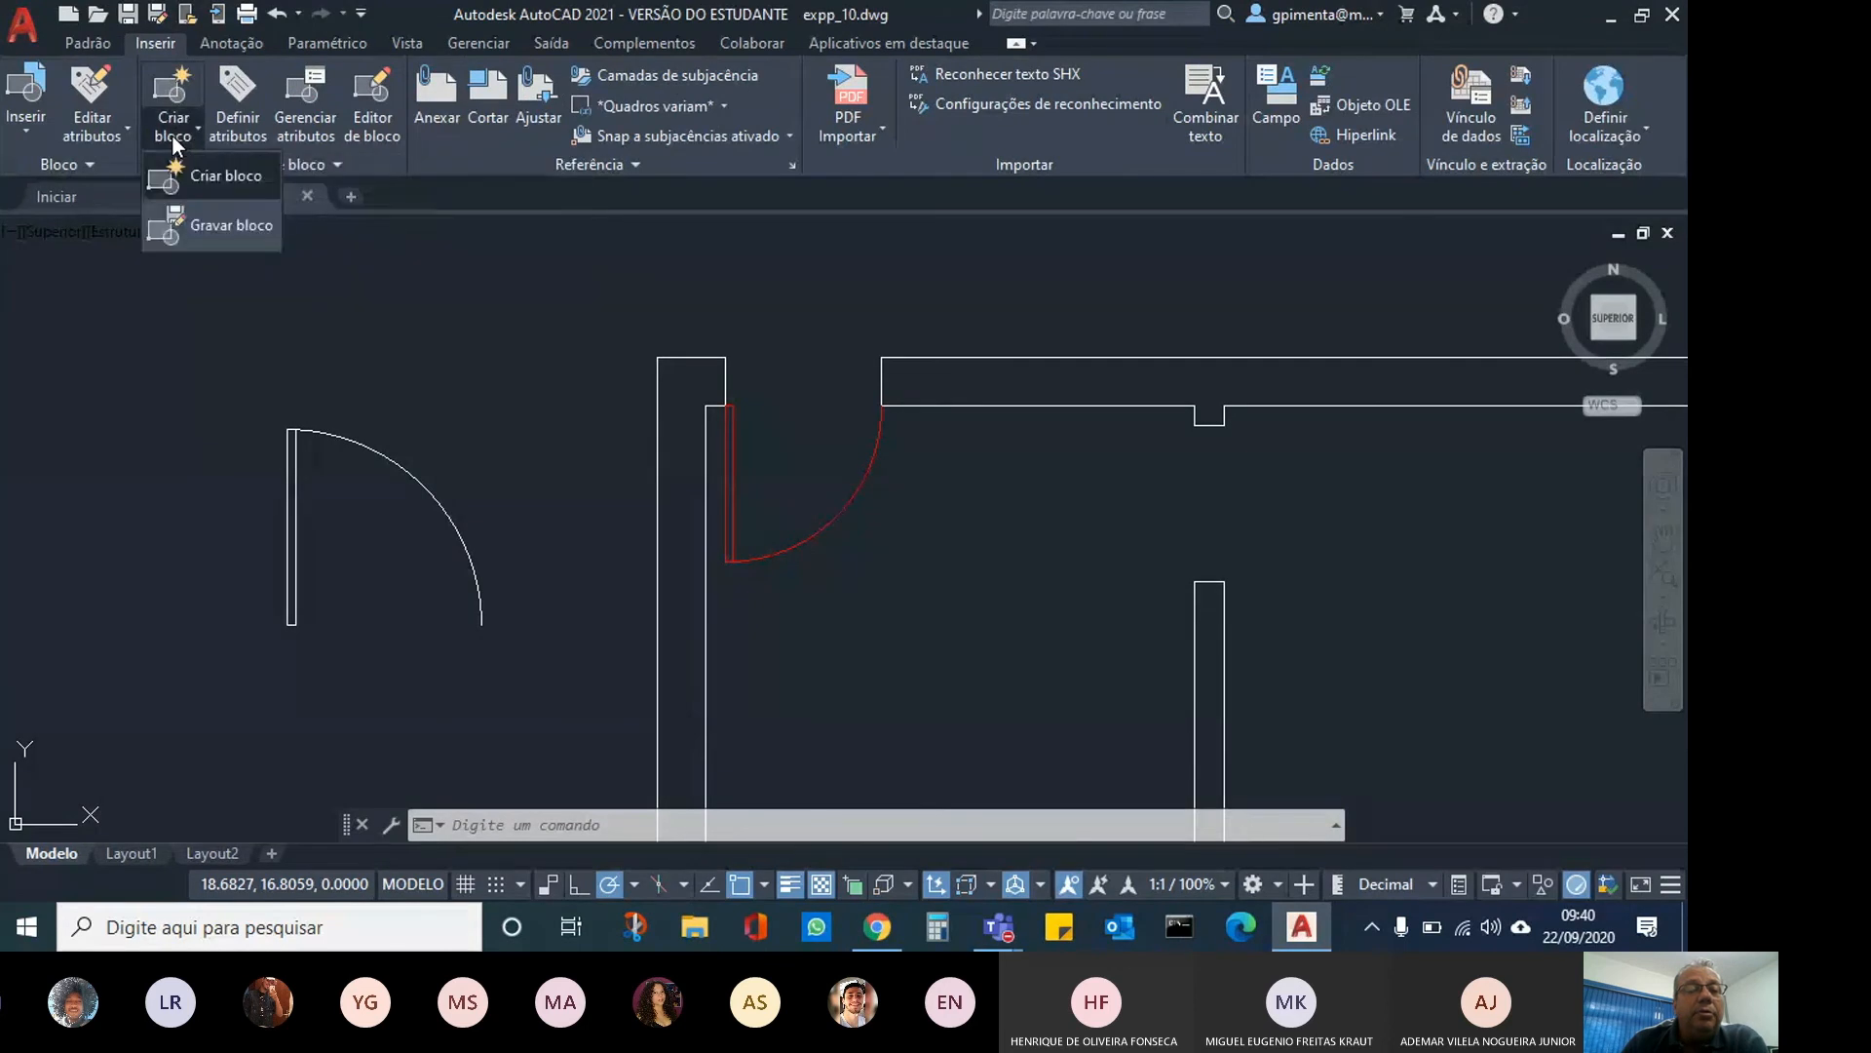
pyautogui.click(238, 185)
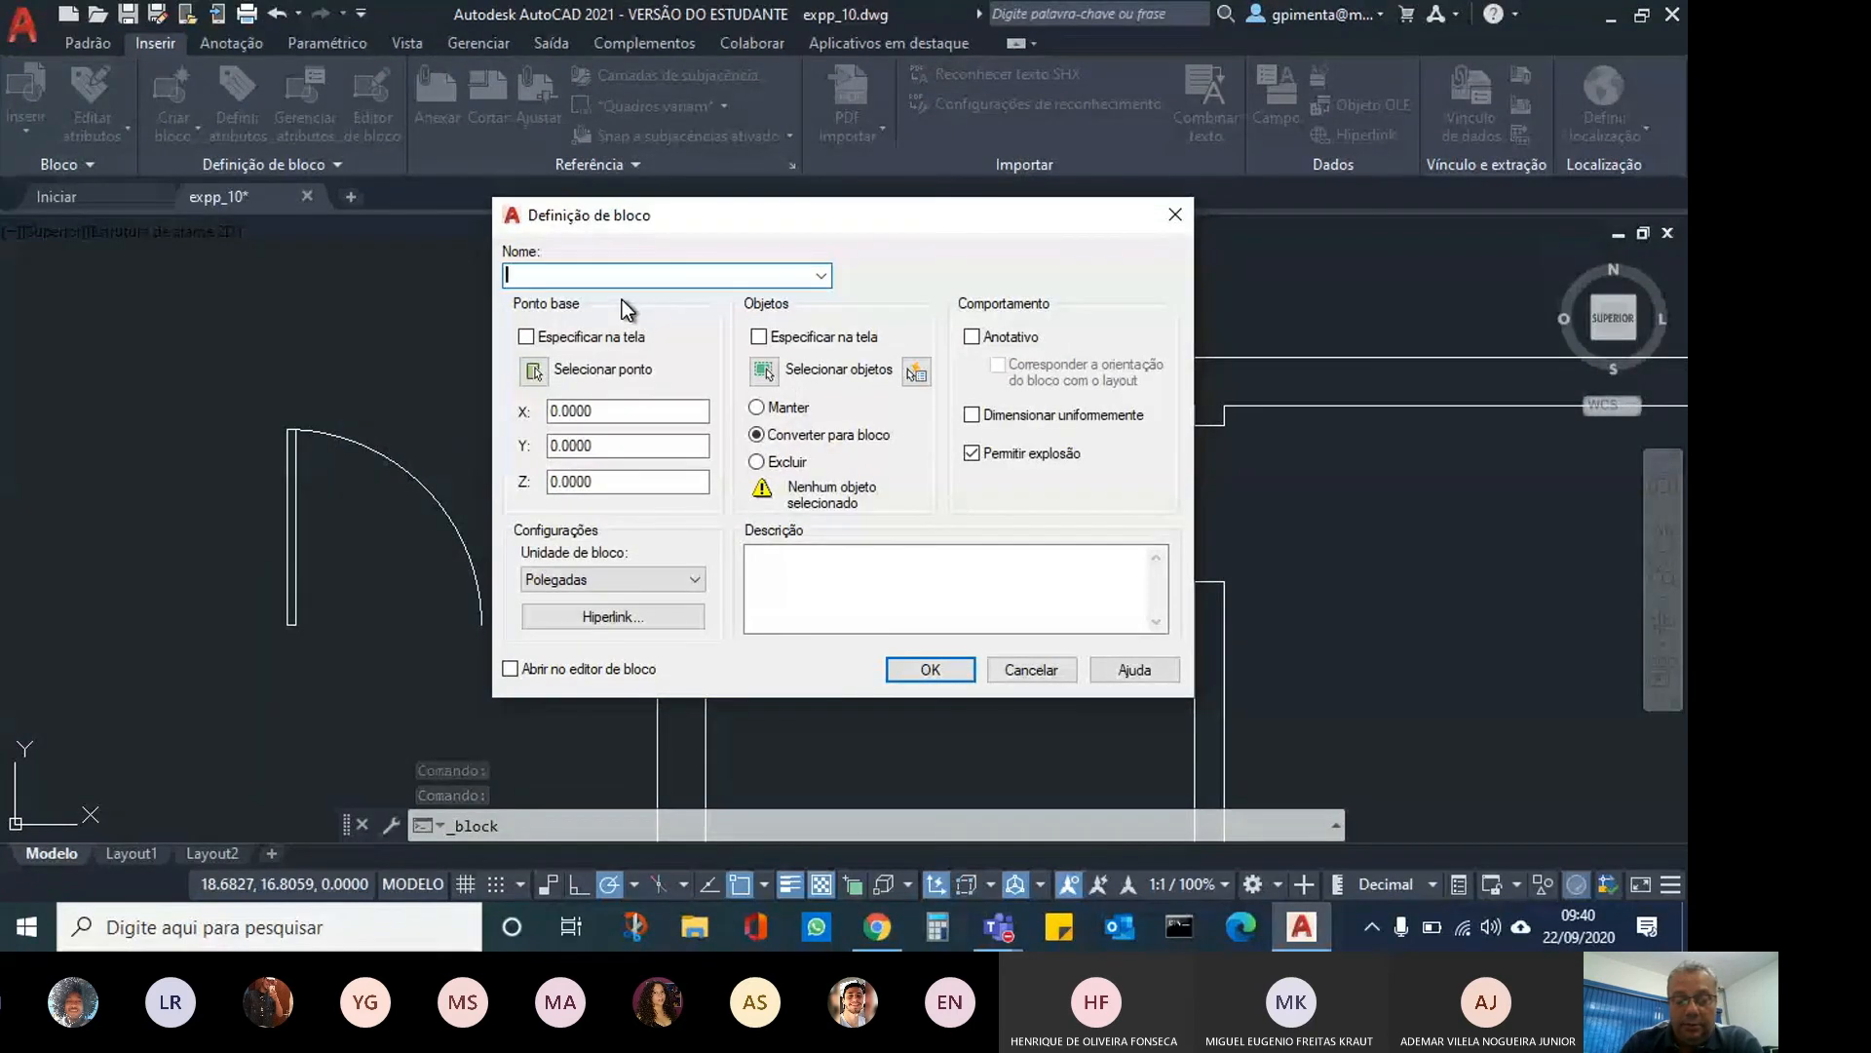
pyautogui.click(1016, 675)
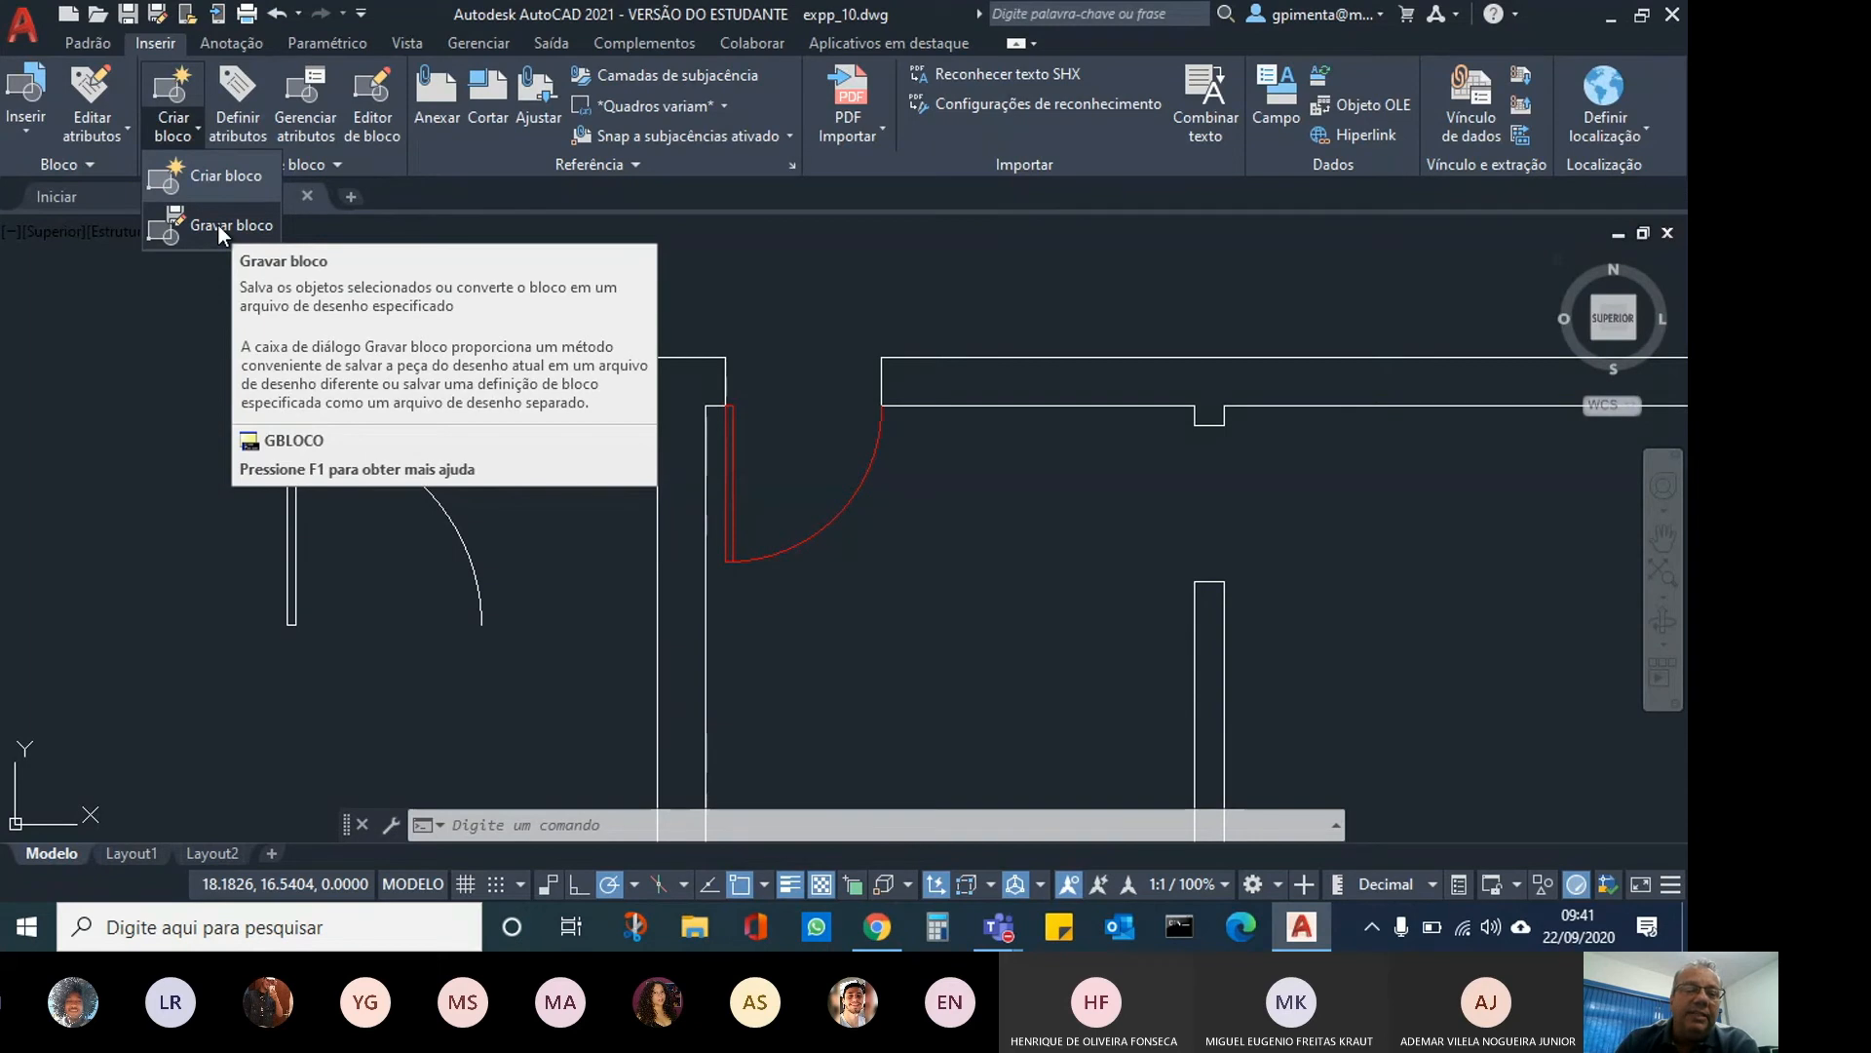
# Start writing a block to file from objects, with its base point at the lower-left corner of the mirrored door's leaf.
pyautogui.press('Escape')
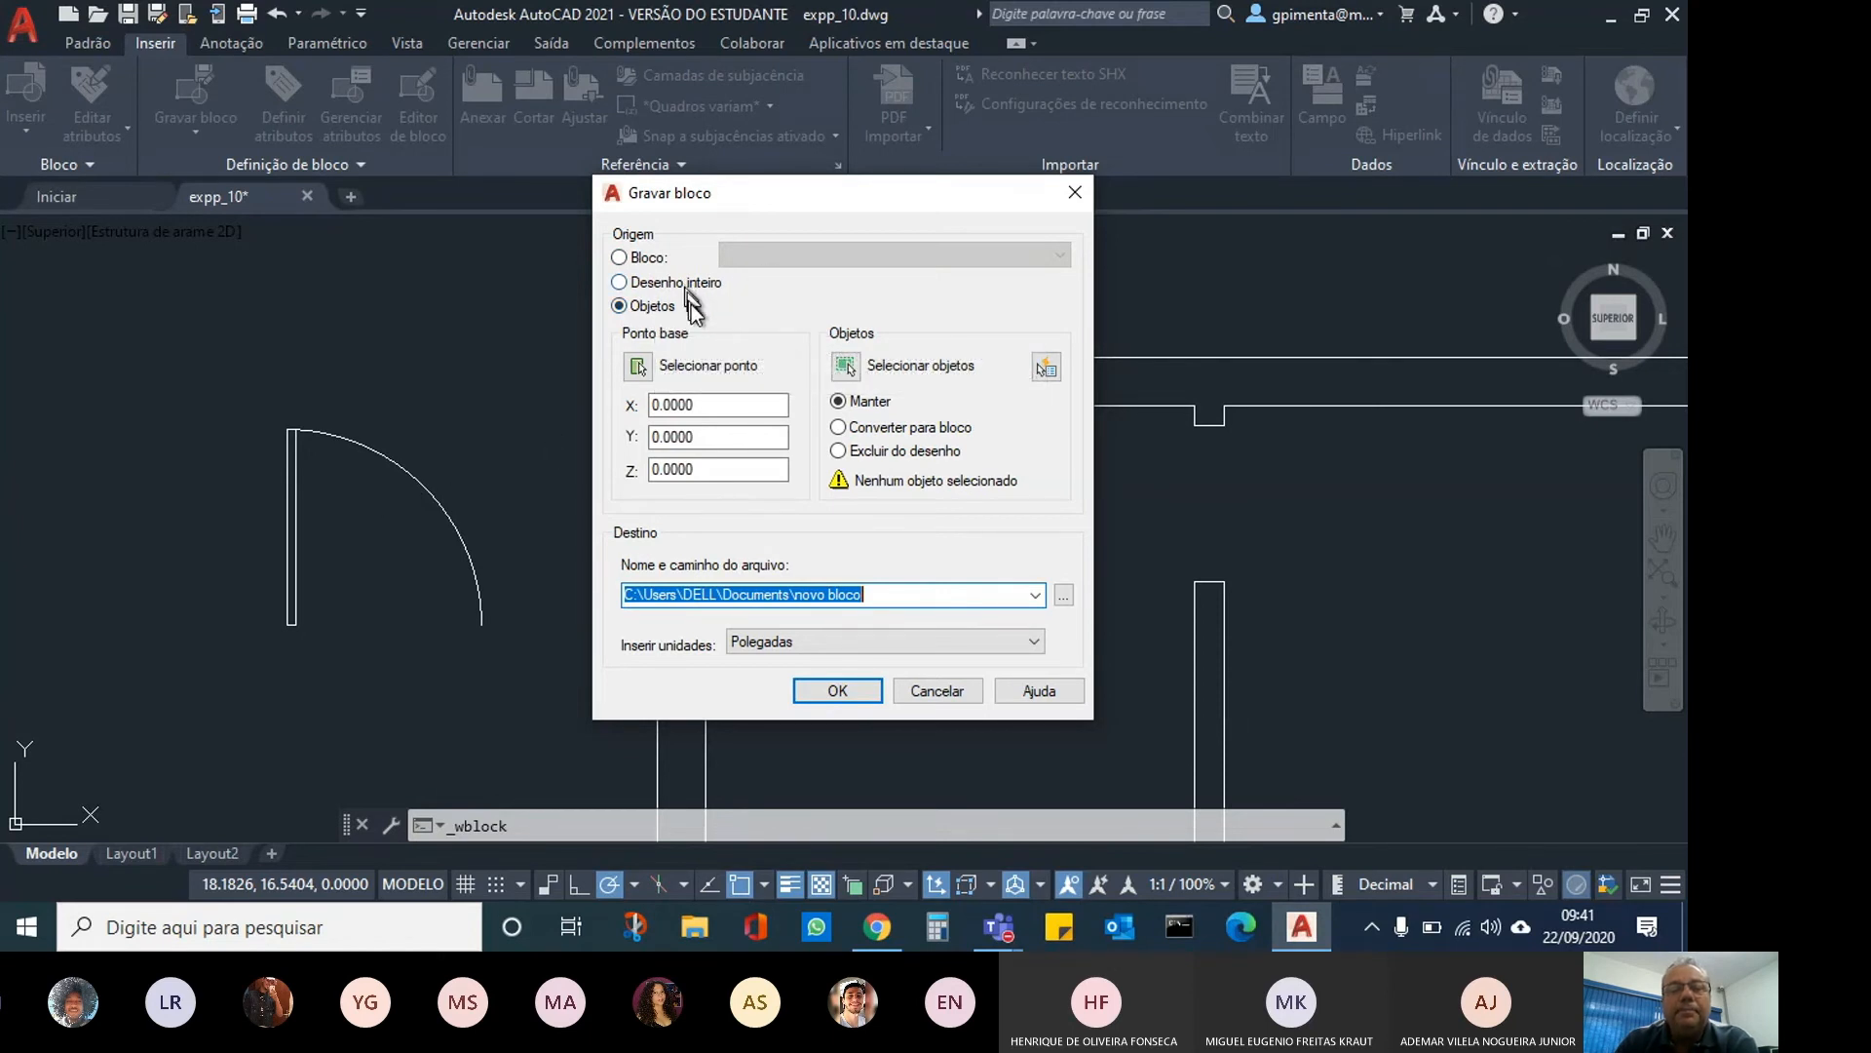
pyautogui.click(636, 367)
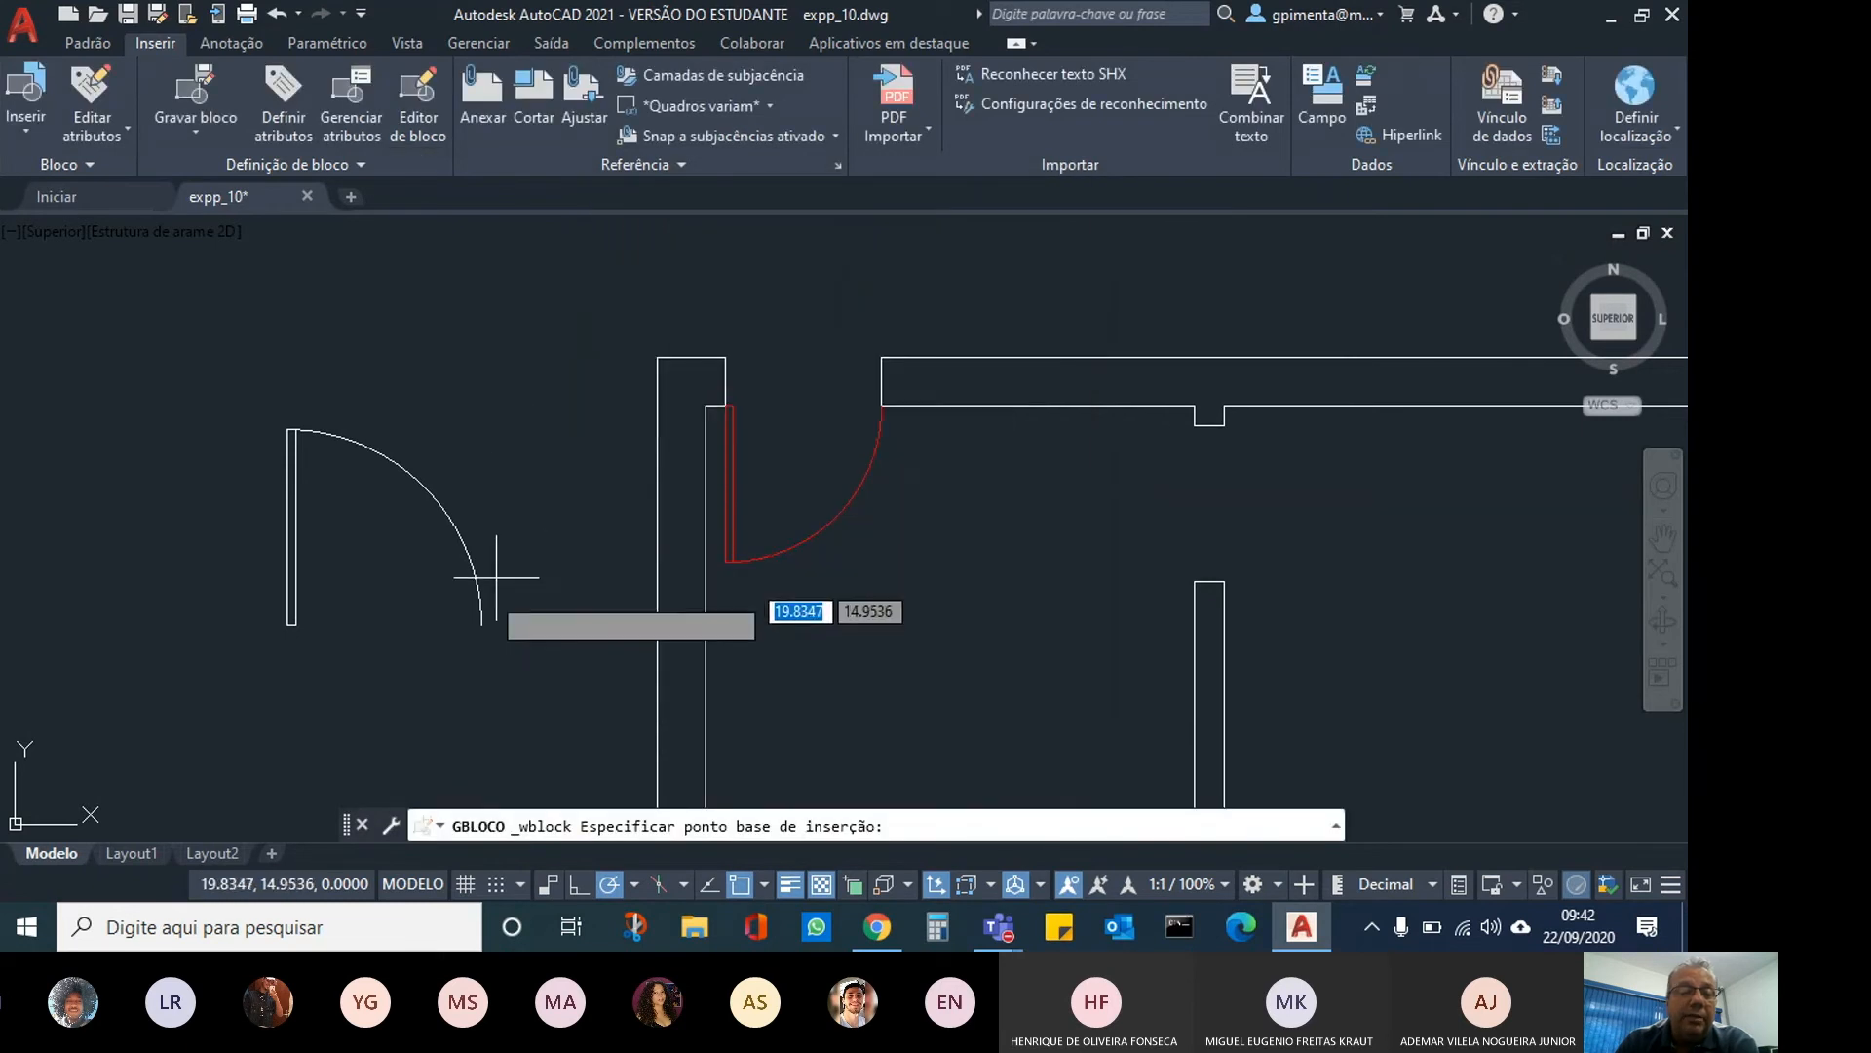
pyautogui.click(517, 644)
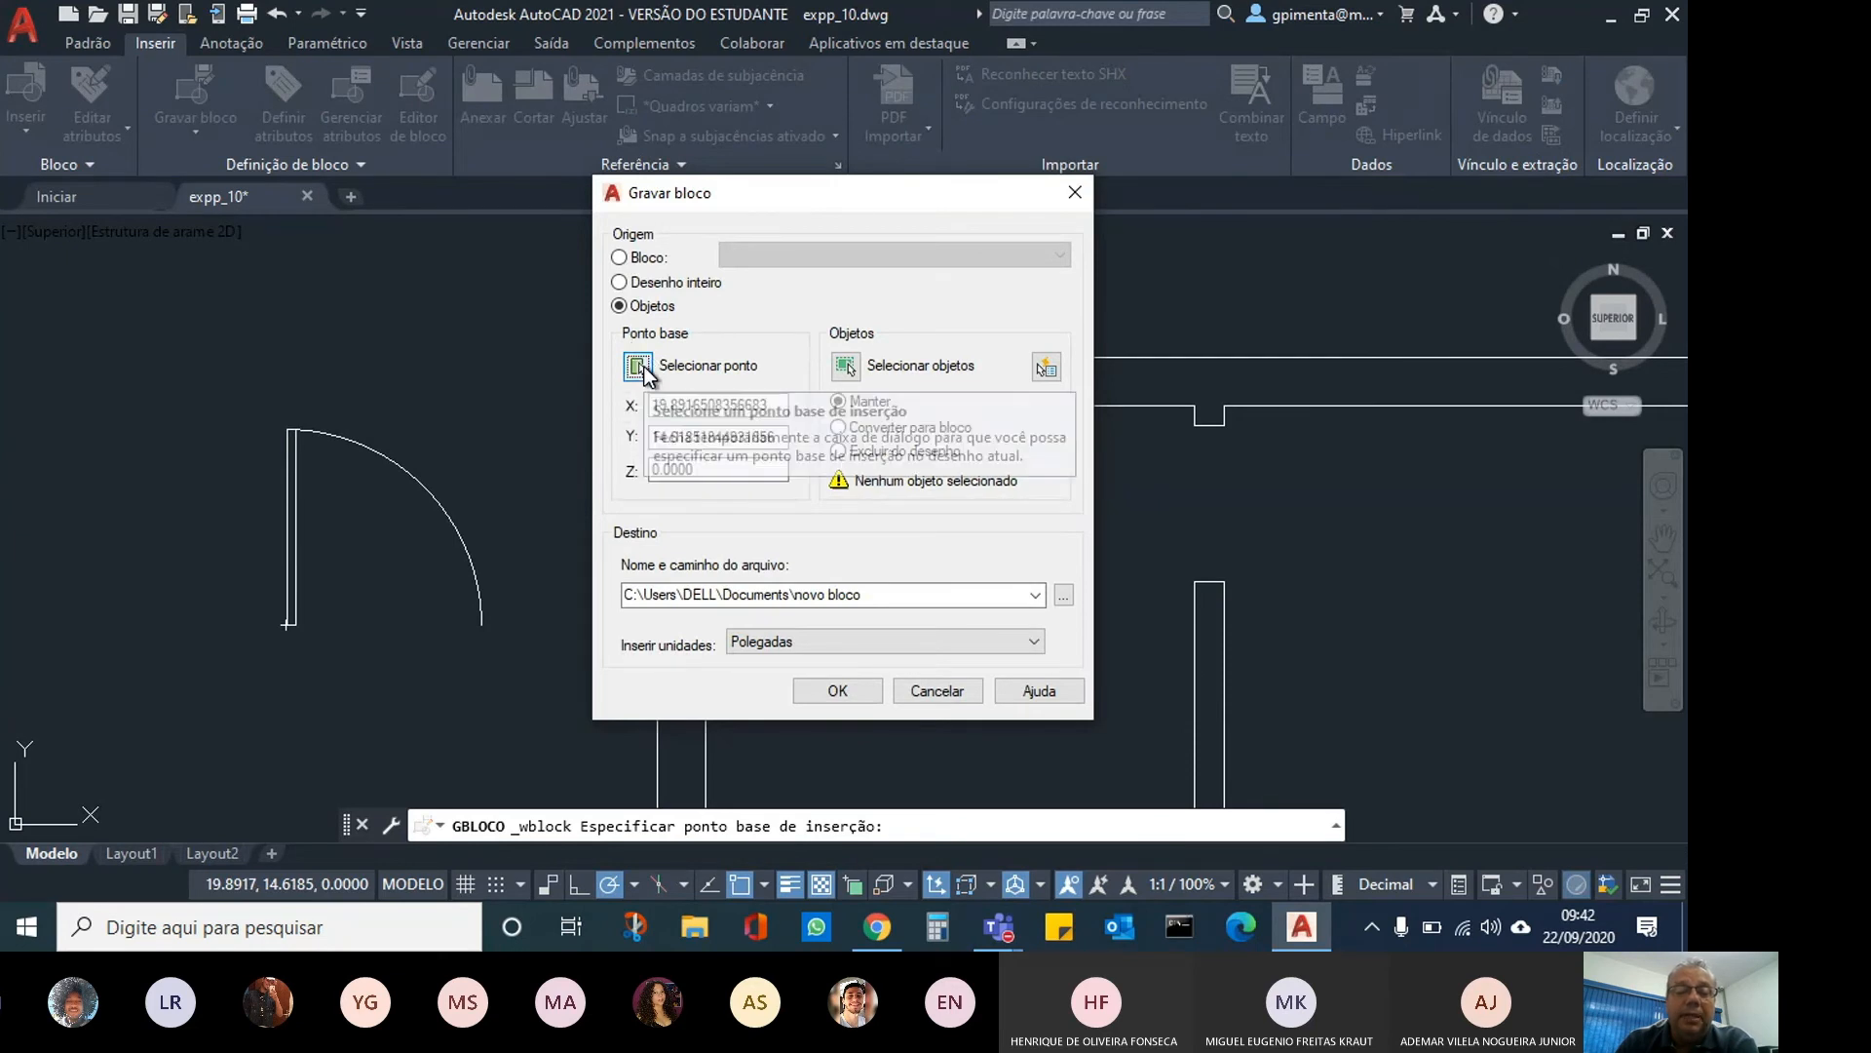
pyautogui.click(640, 367)
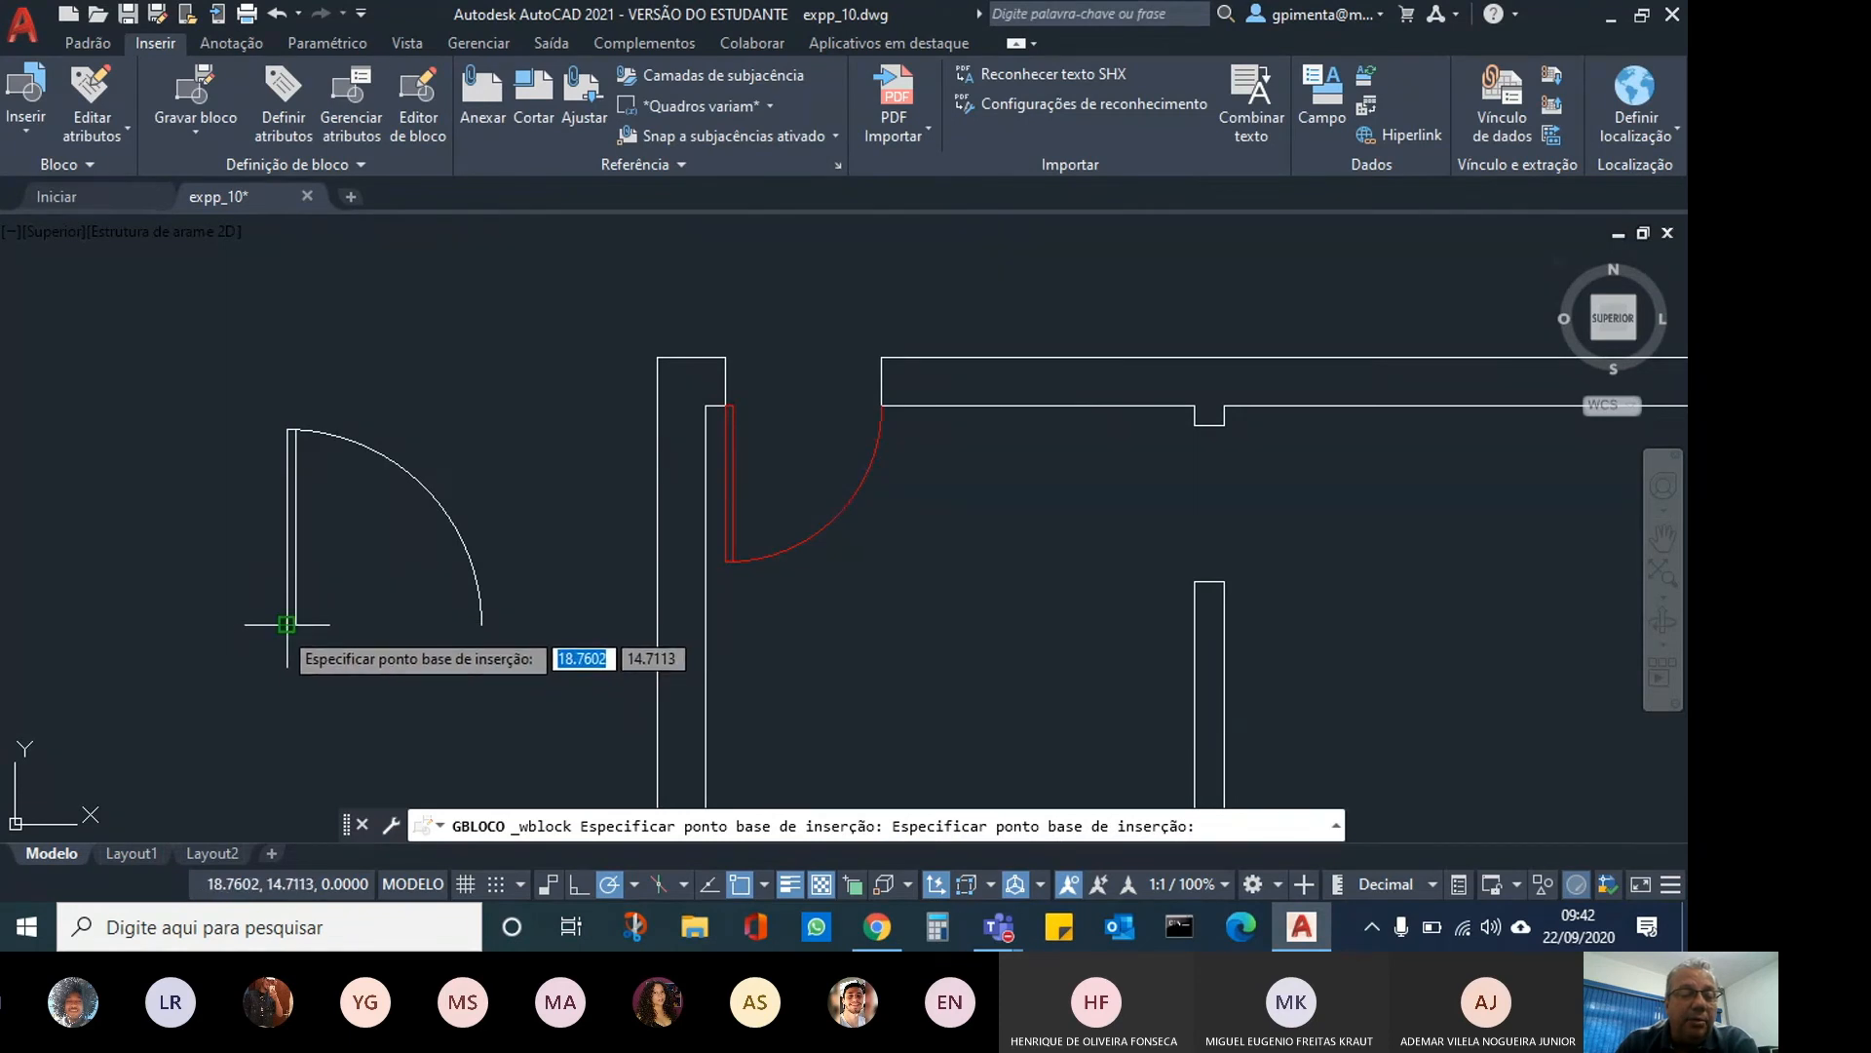
pyautogui.click(287, 624)
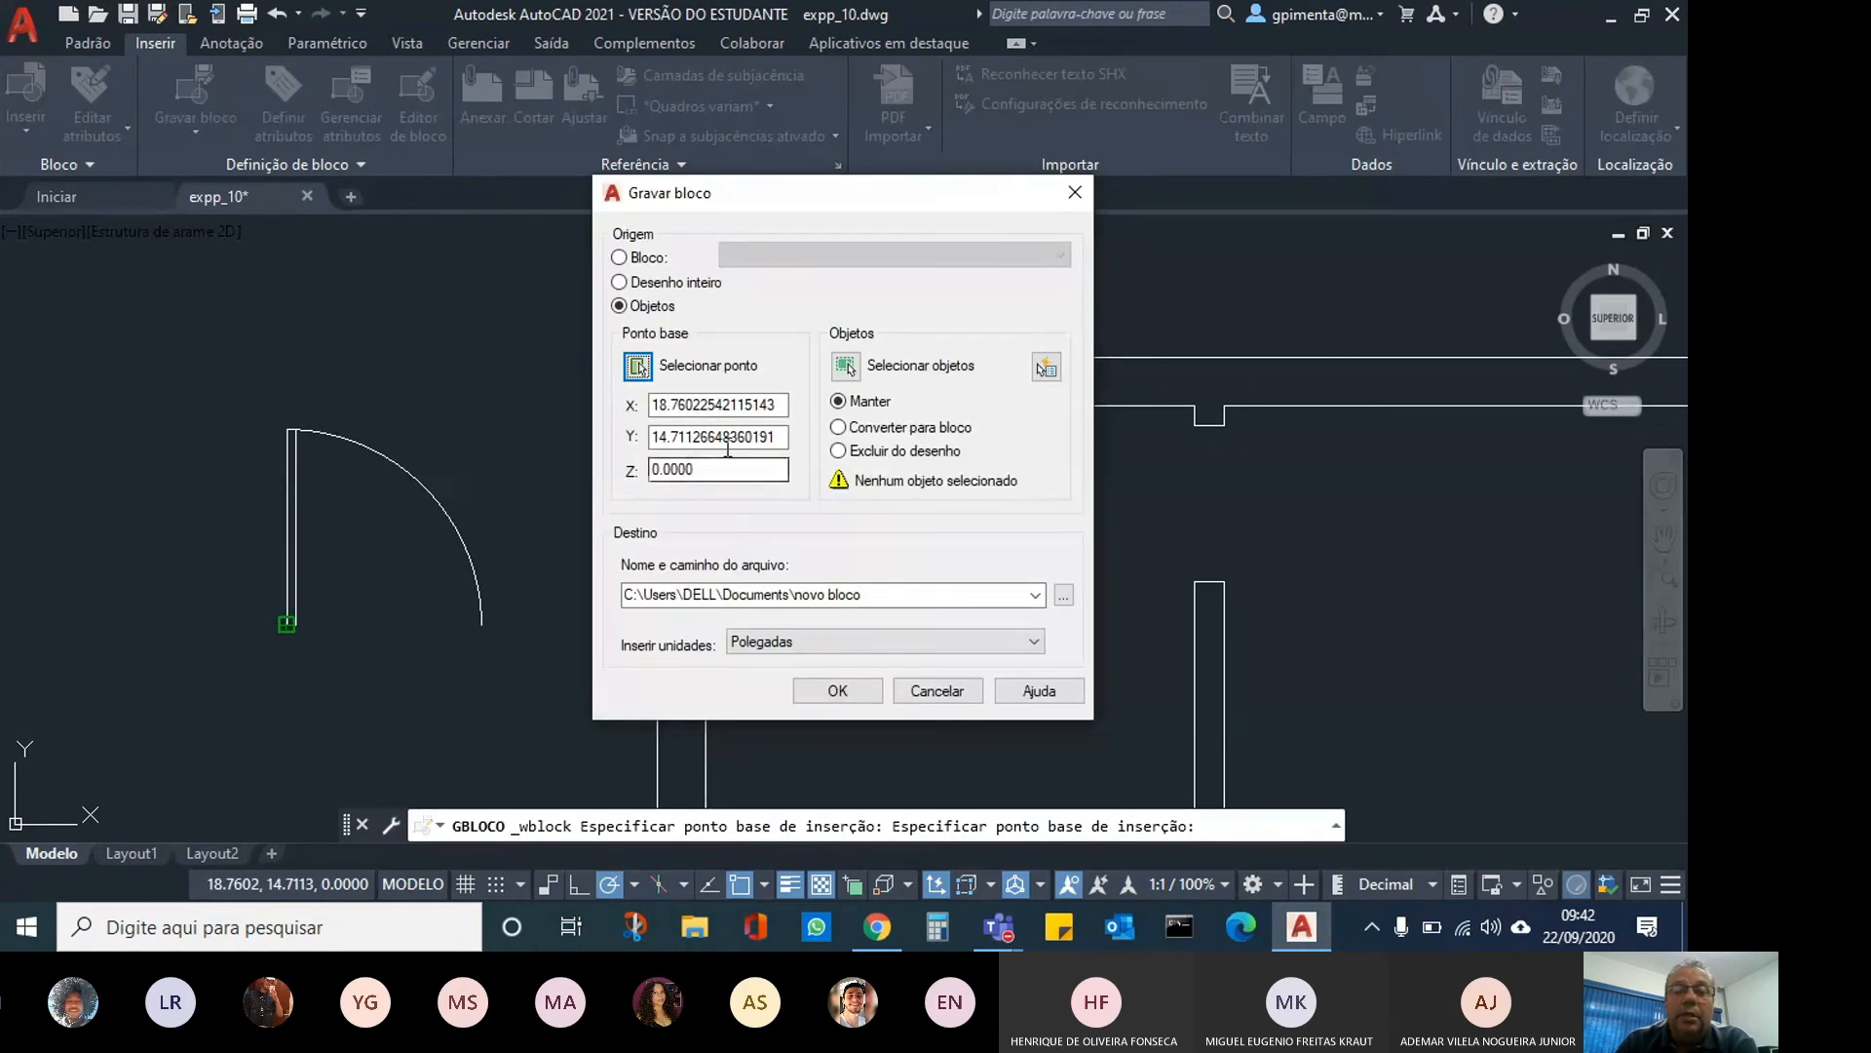
# Choose the mirrored door's leaf and arc as the block's objects and set them to be deleted from the drawing.
pyautogui.click(912, 369)
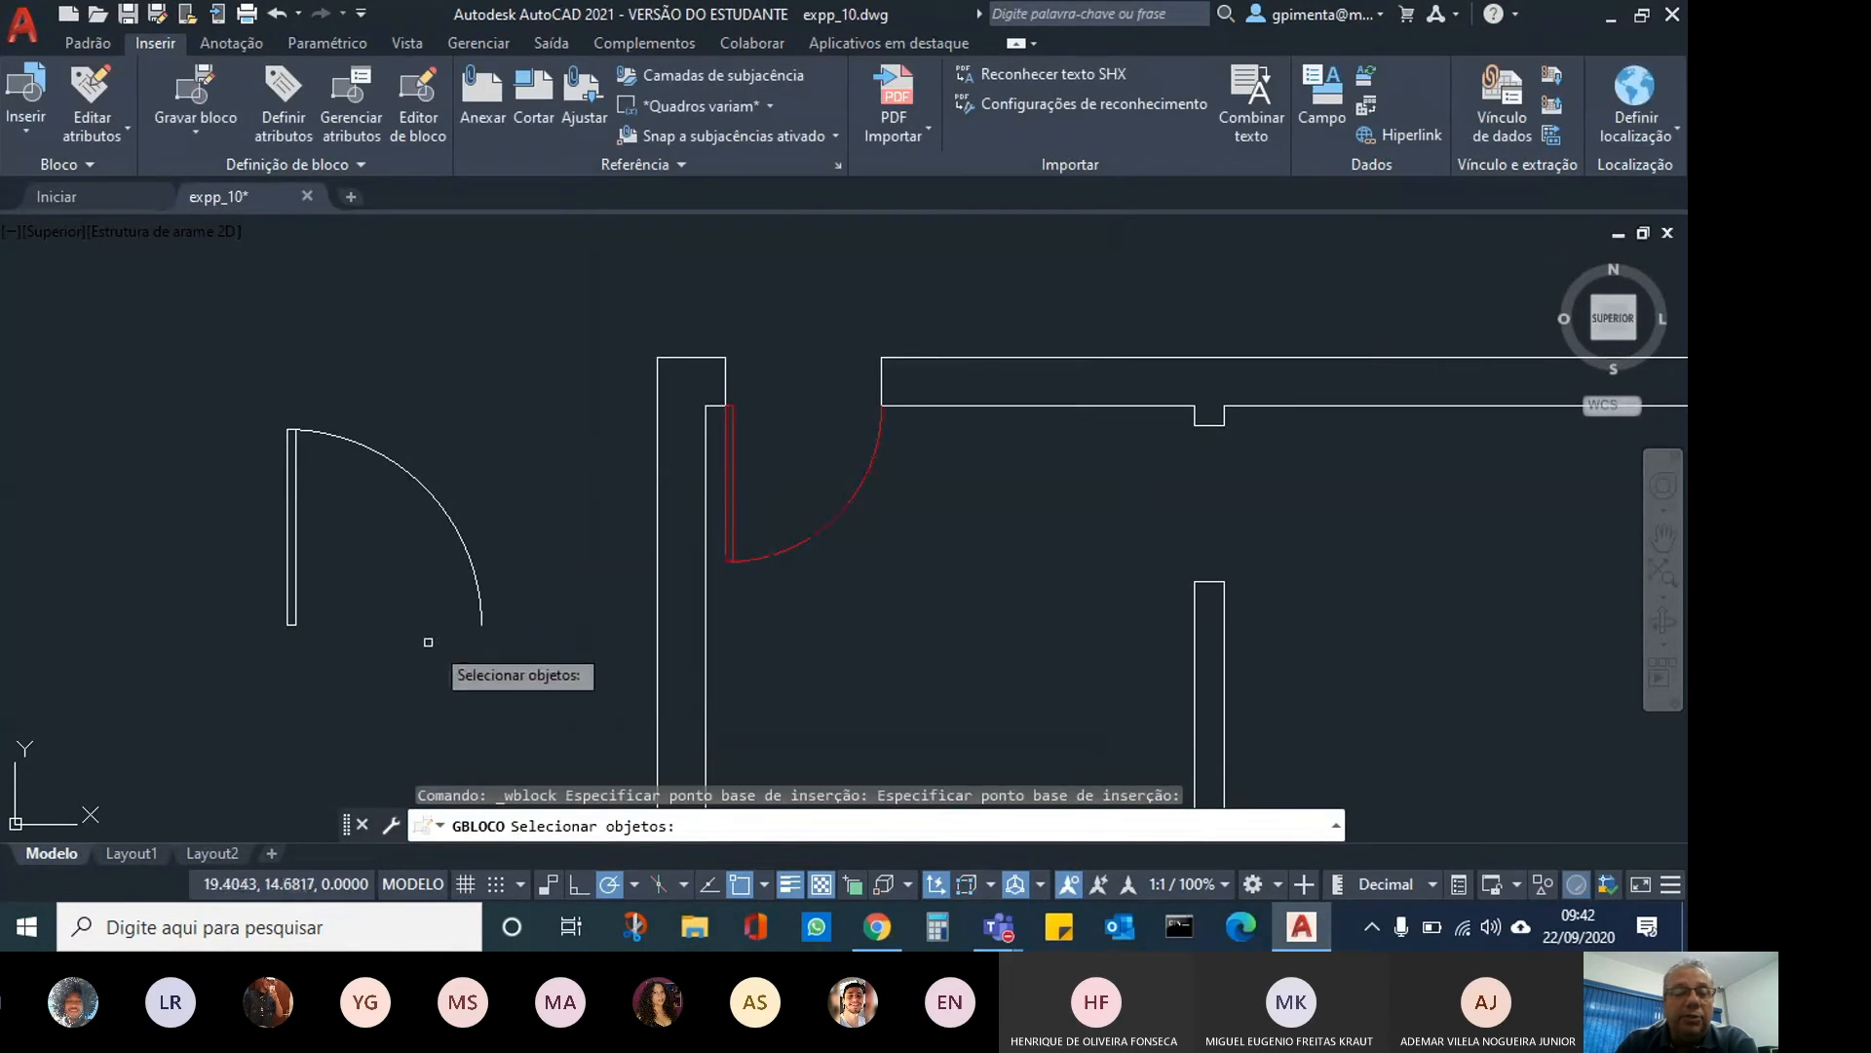
pyautogui.click(537, 640)
pyautogui.click(117, 351)
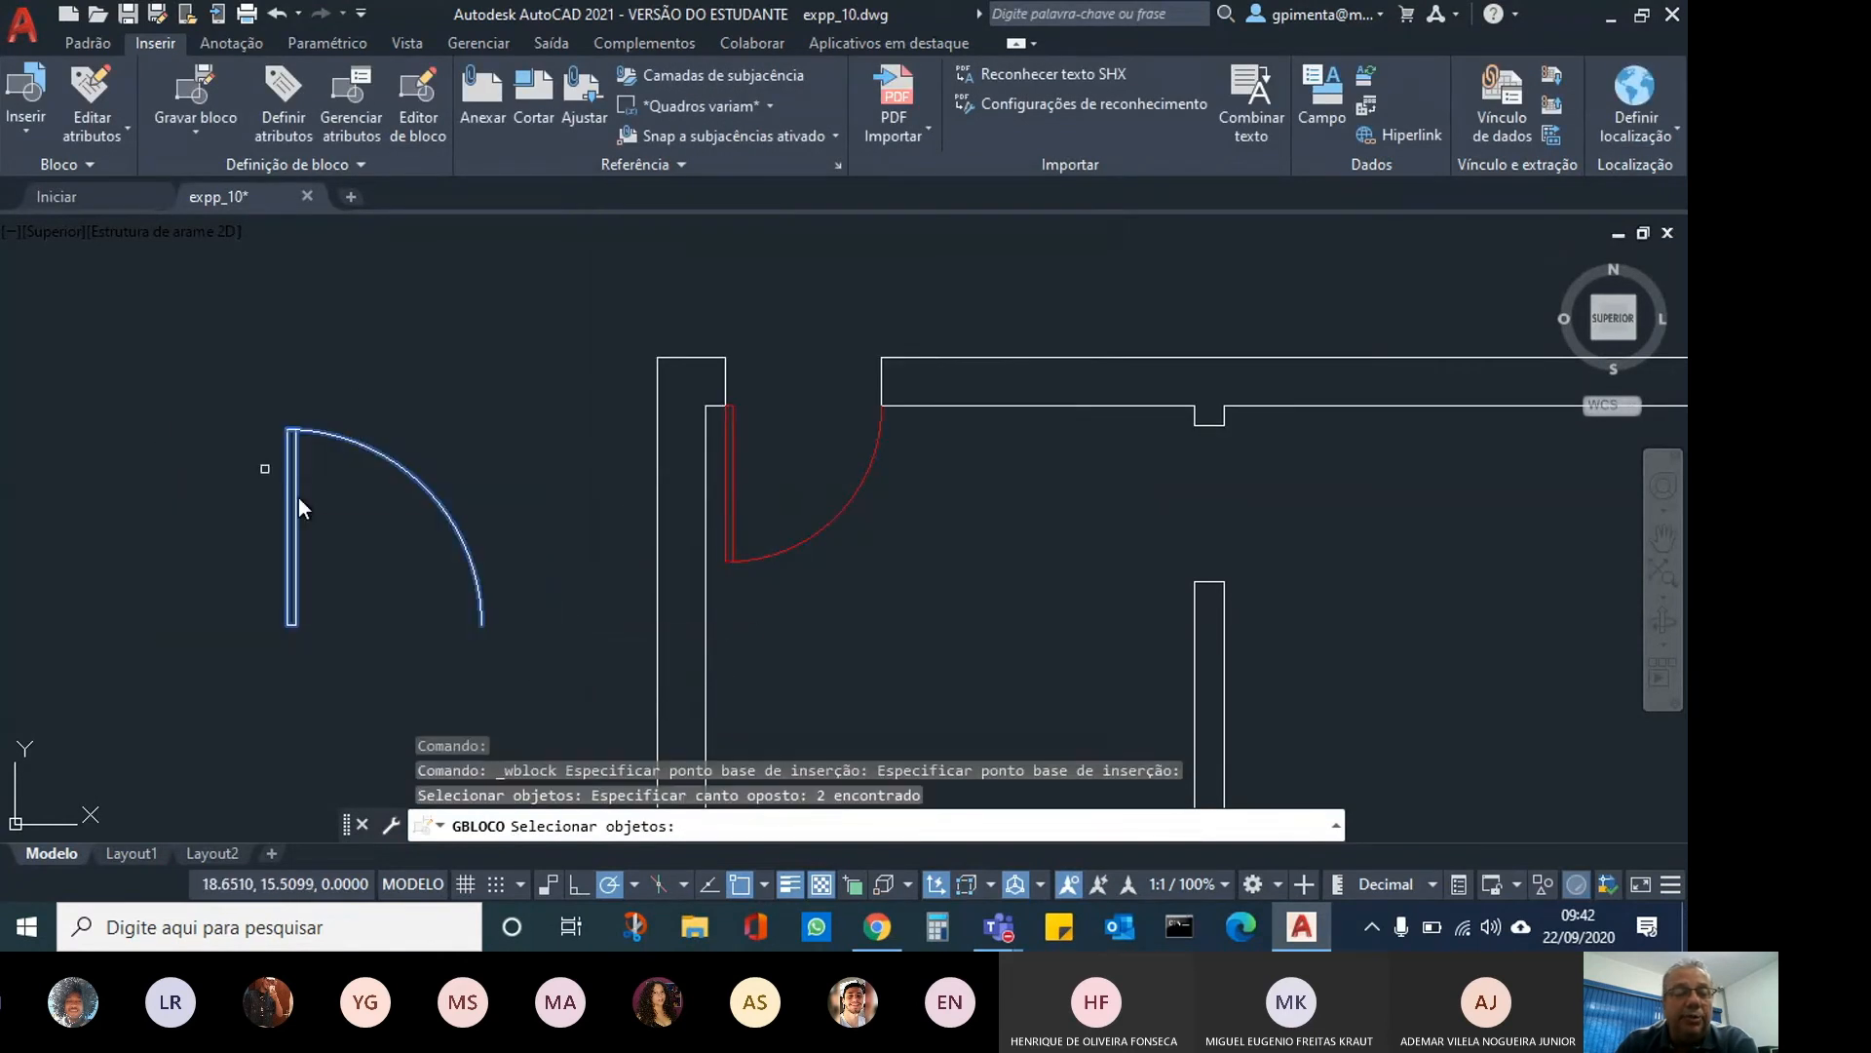
pyautogui.press('Return')
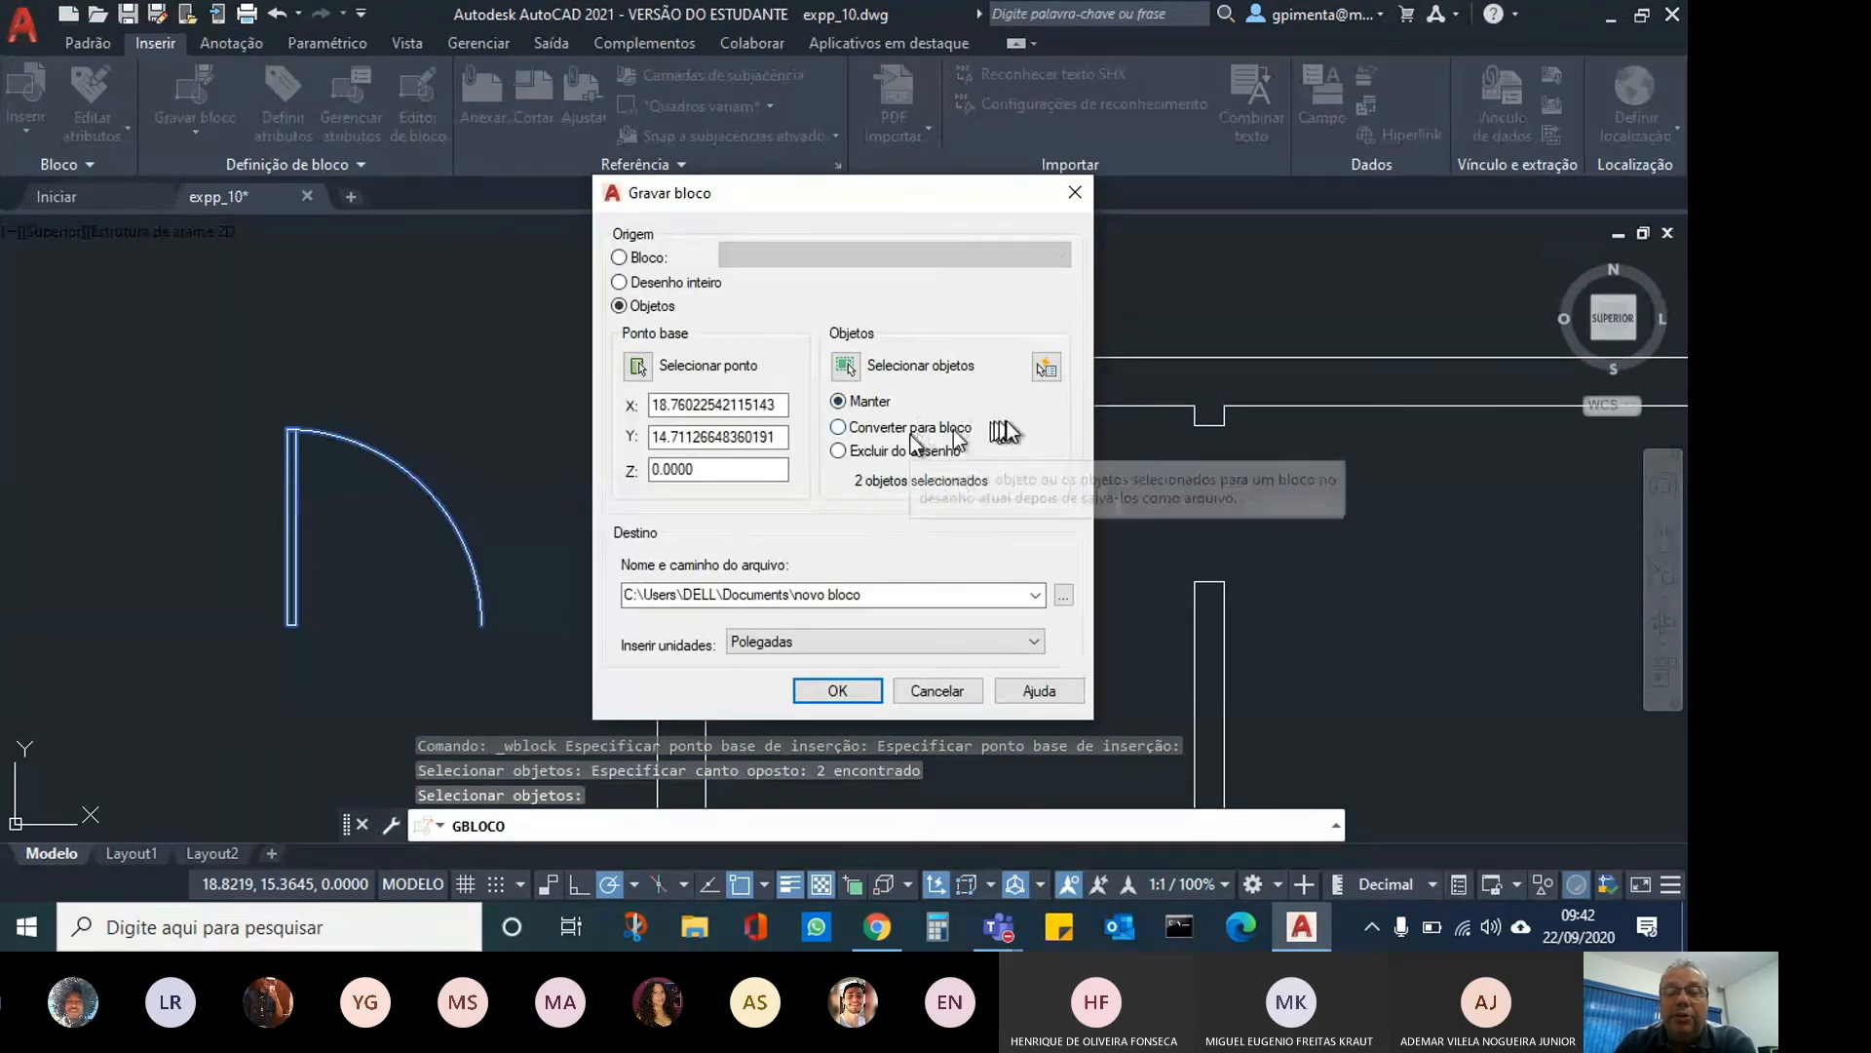
pyautogui.click(840, 451)
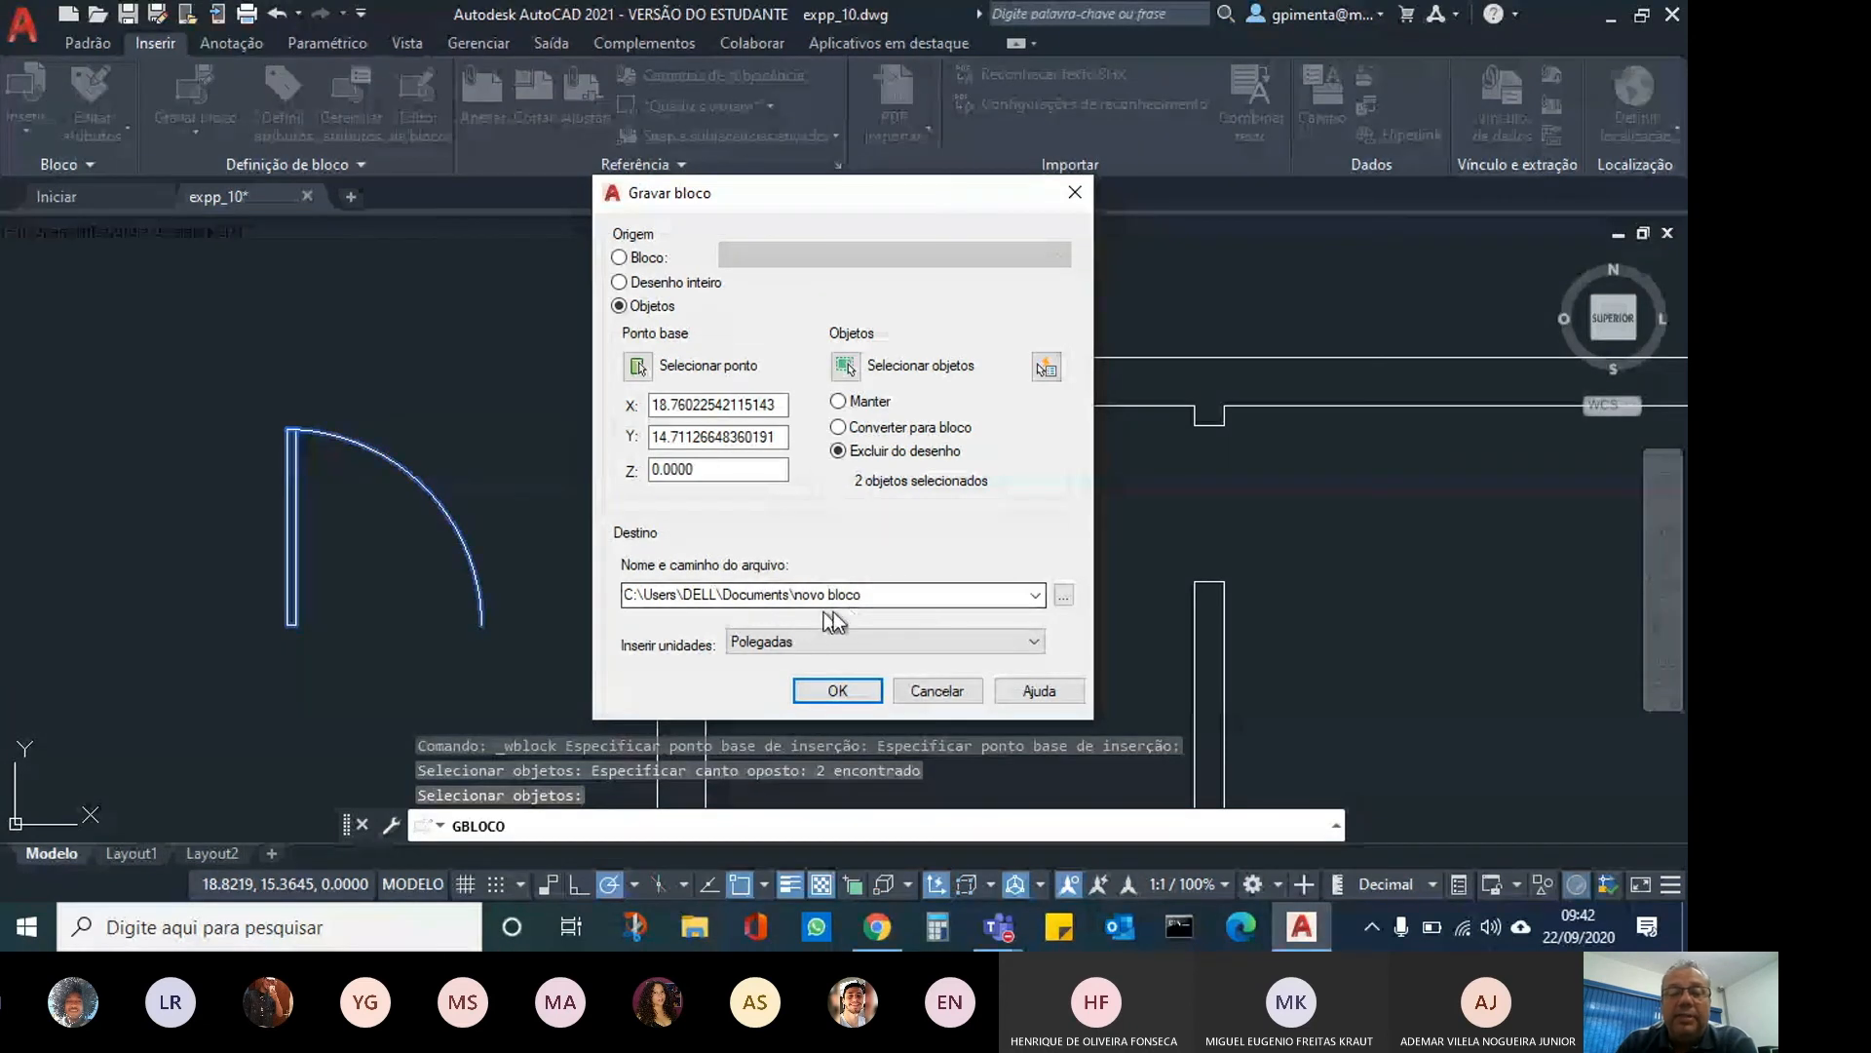
# Write the left-hand door block to the Downloads folder as porta_esq.dwg.
pyautogui.click(1064, 596)
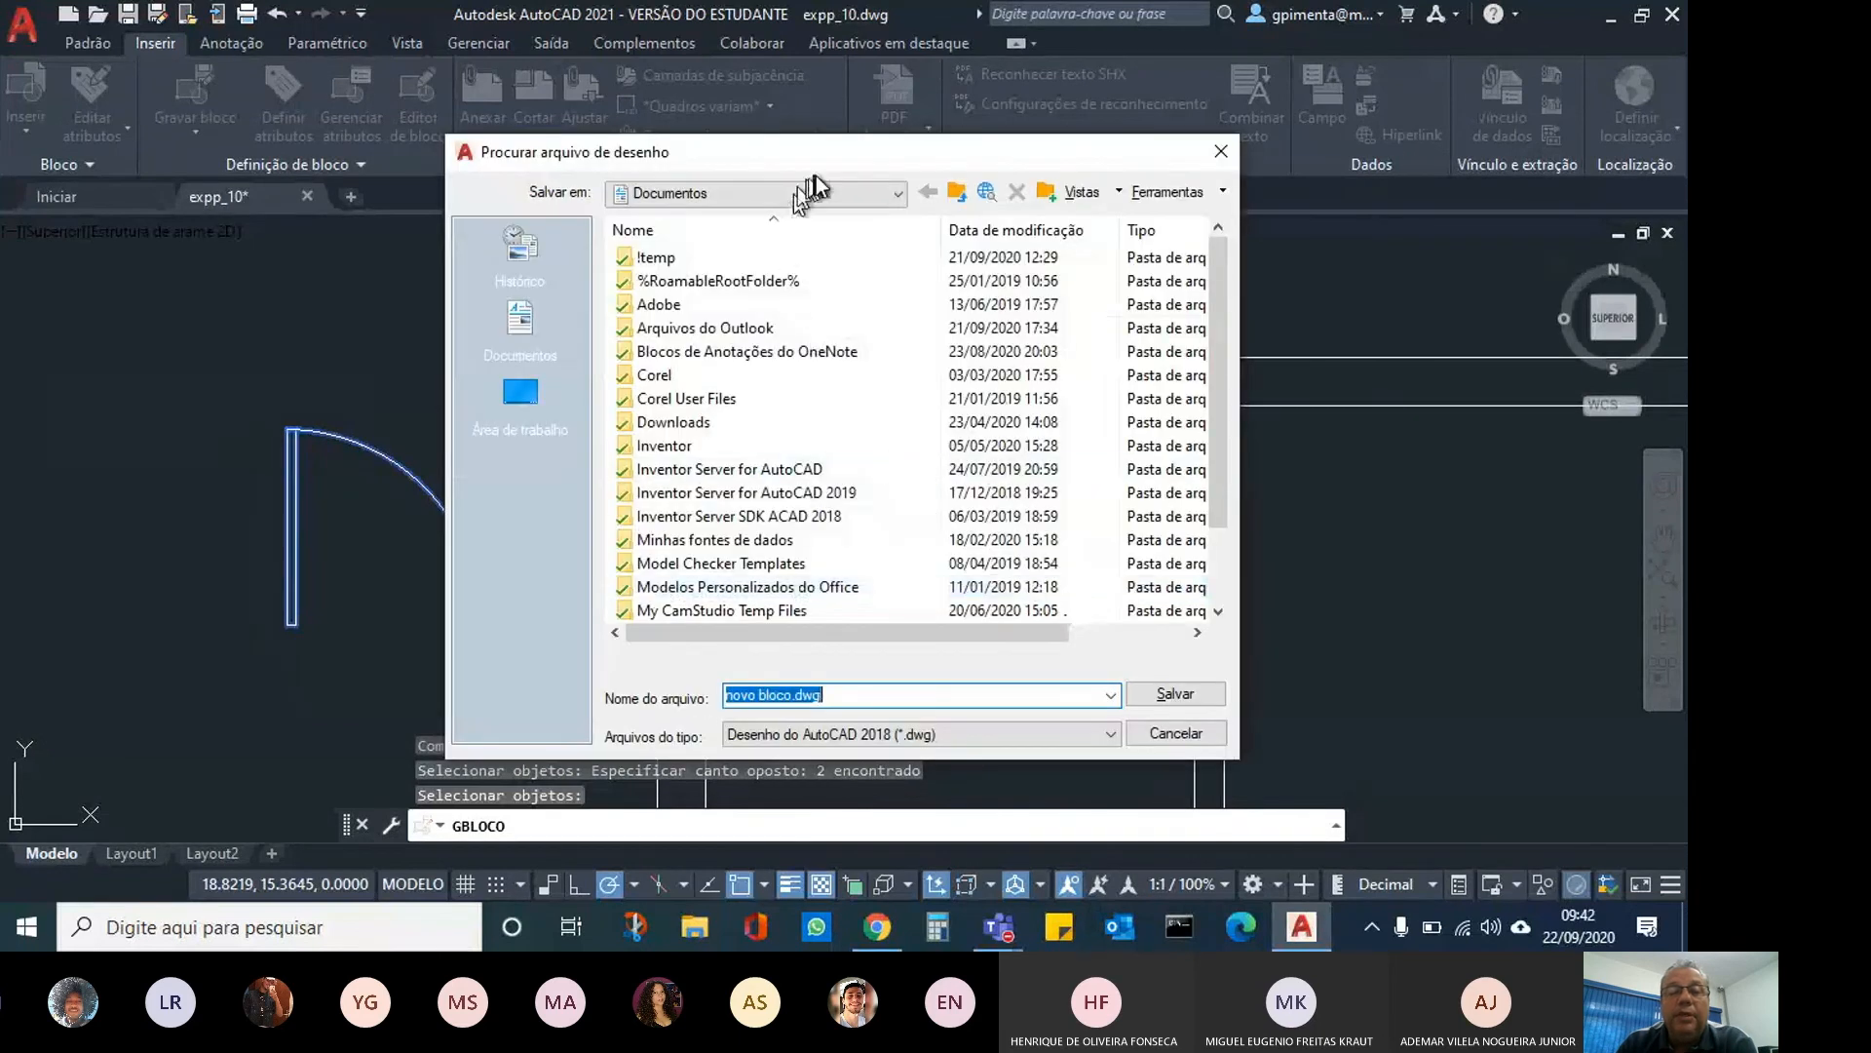
pyautogui.click(897, 194)
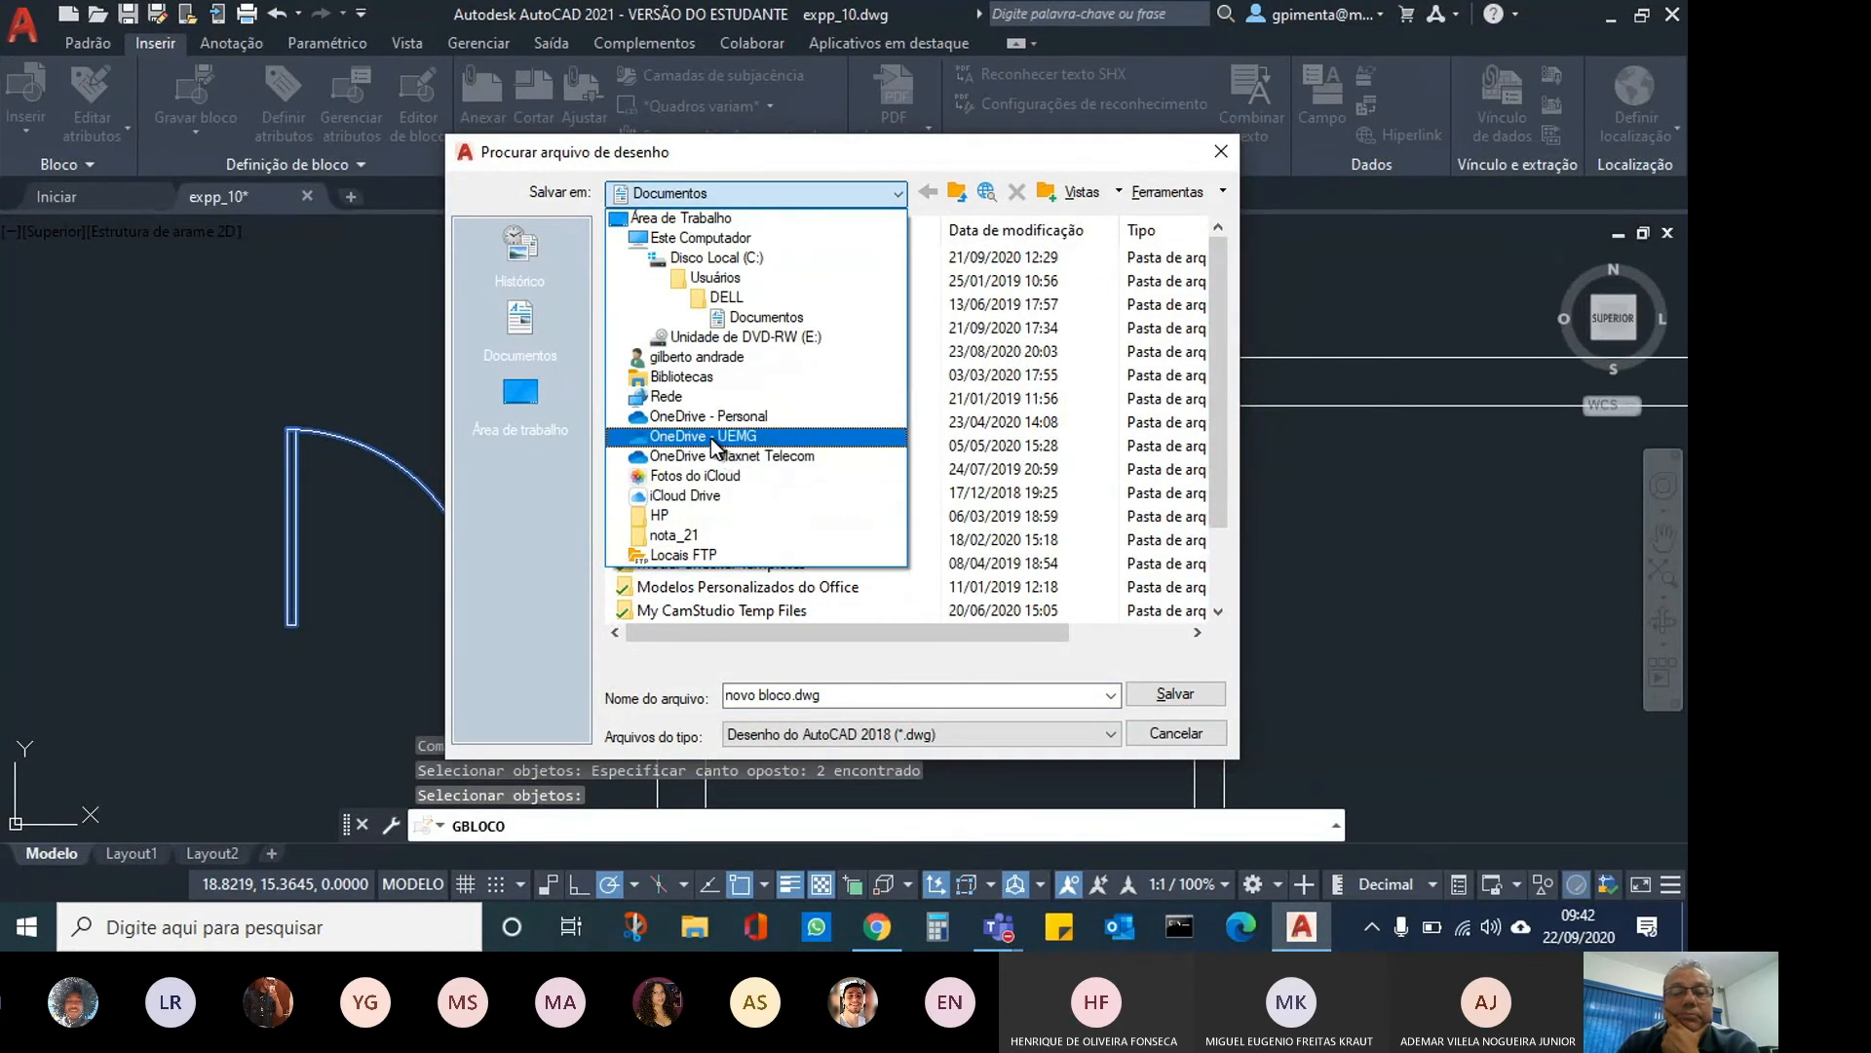
pyautogui.click(740, 236)
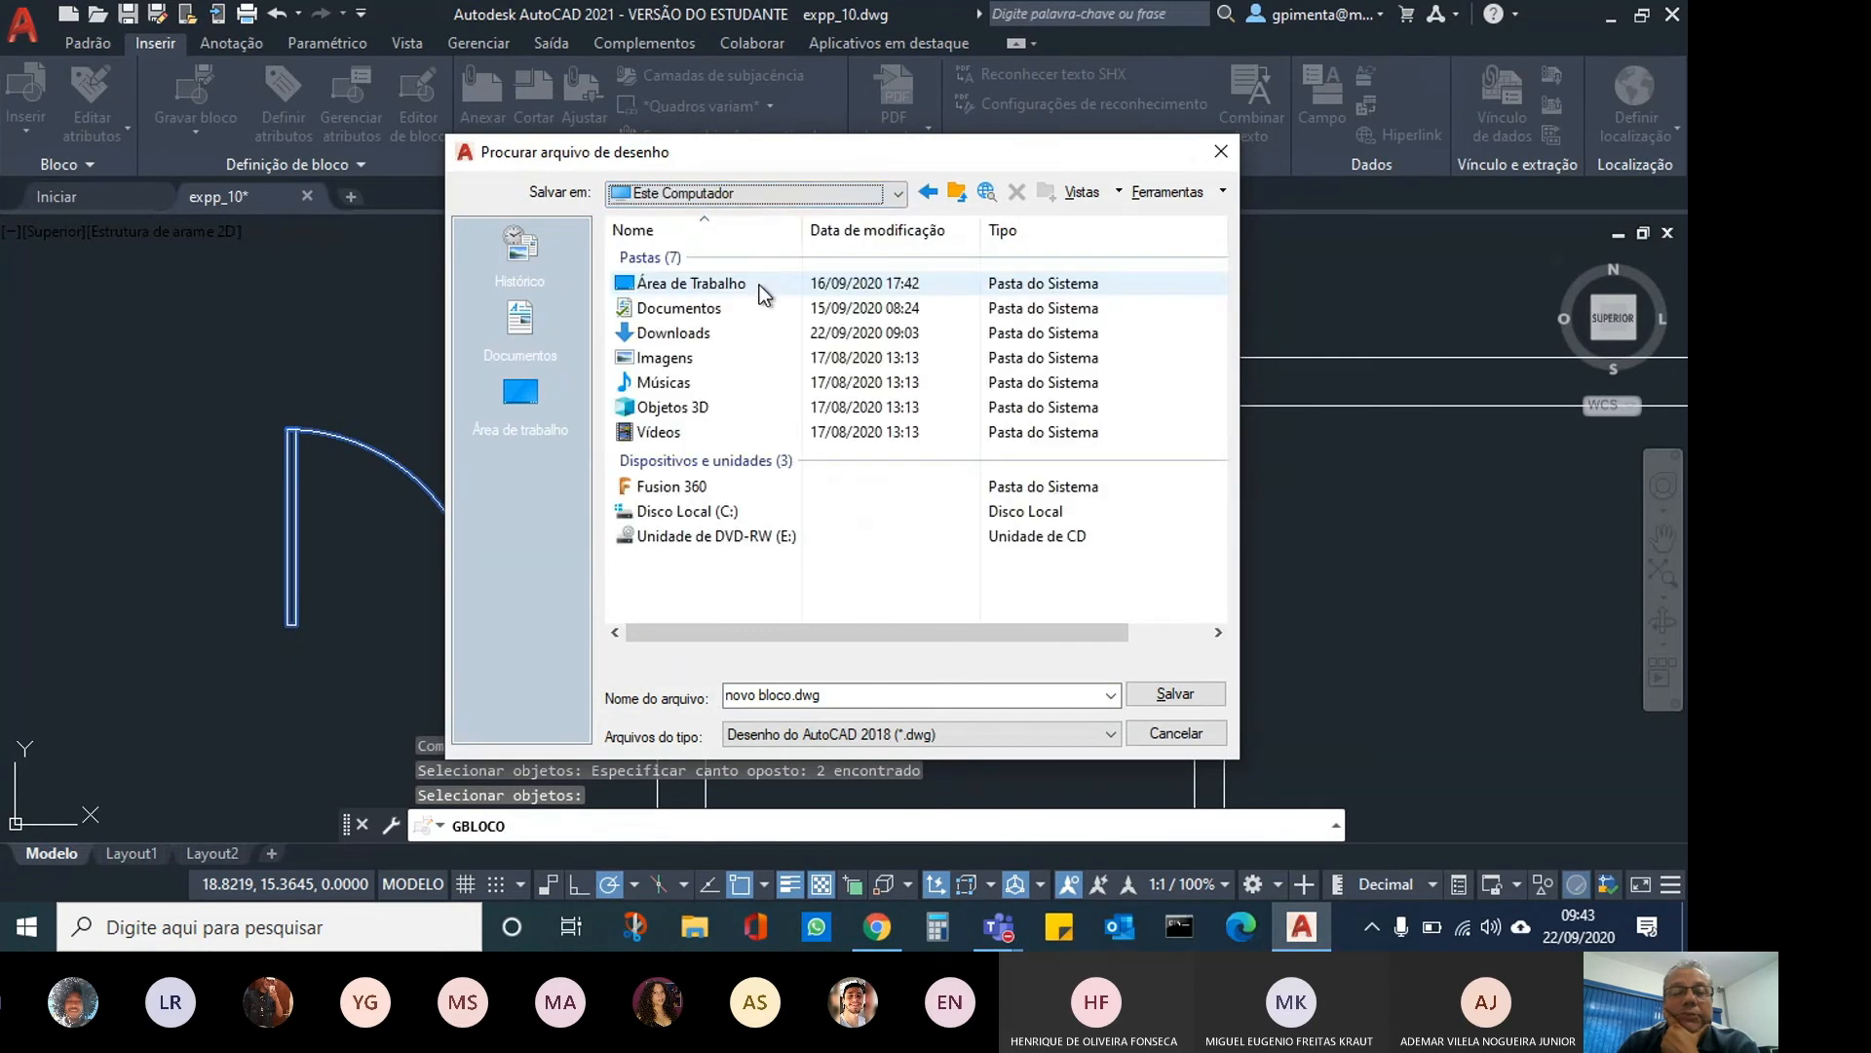
pyautogui.doubleClick(745, 334)
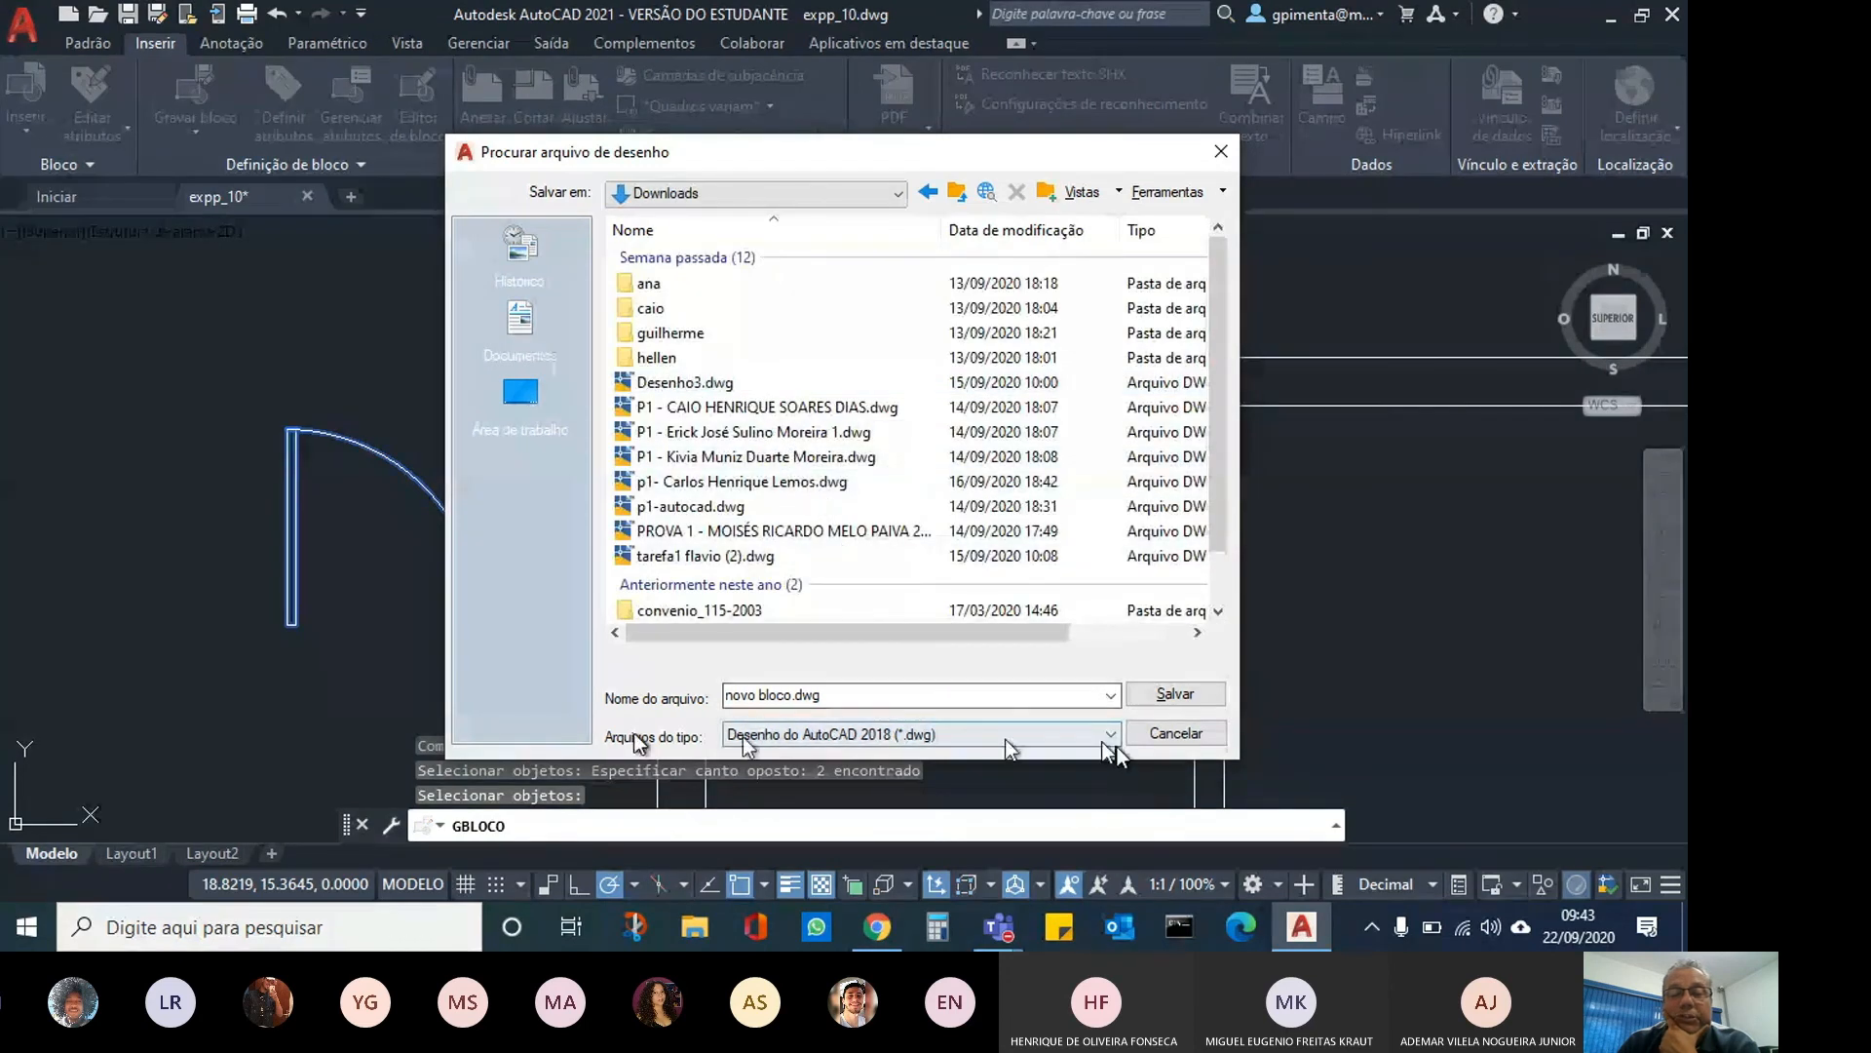
pyautogui.click(770, 694)
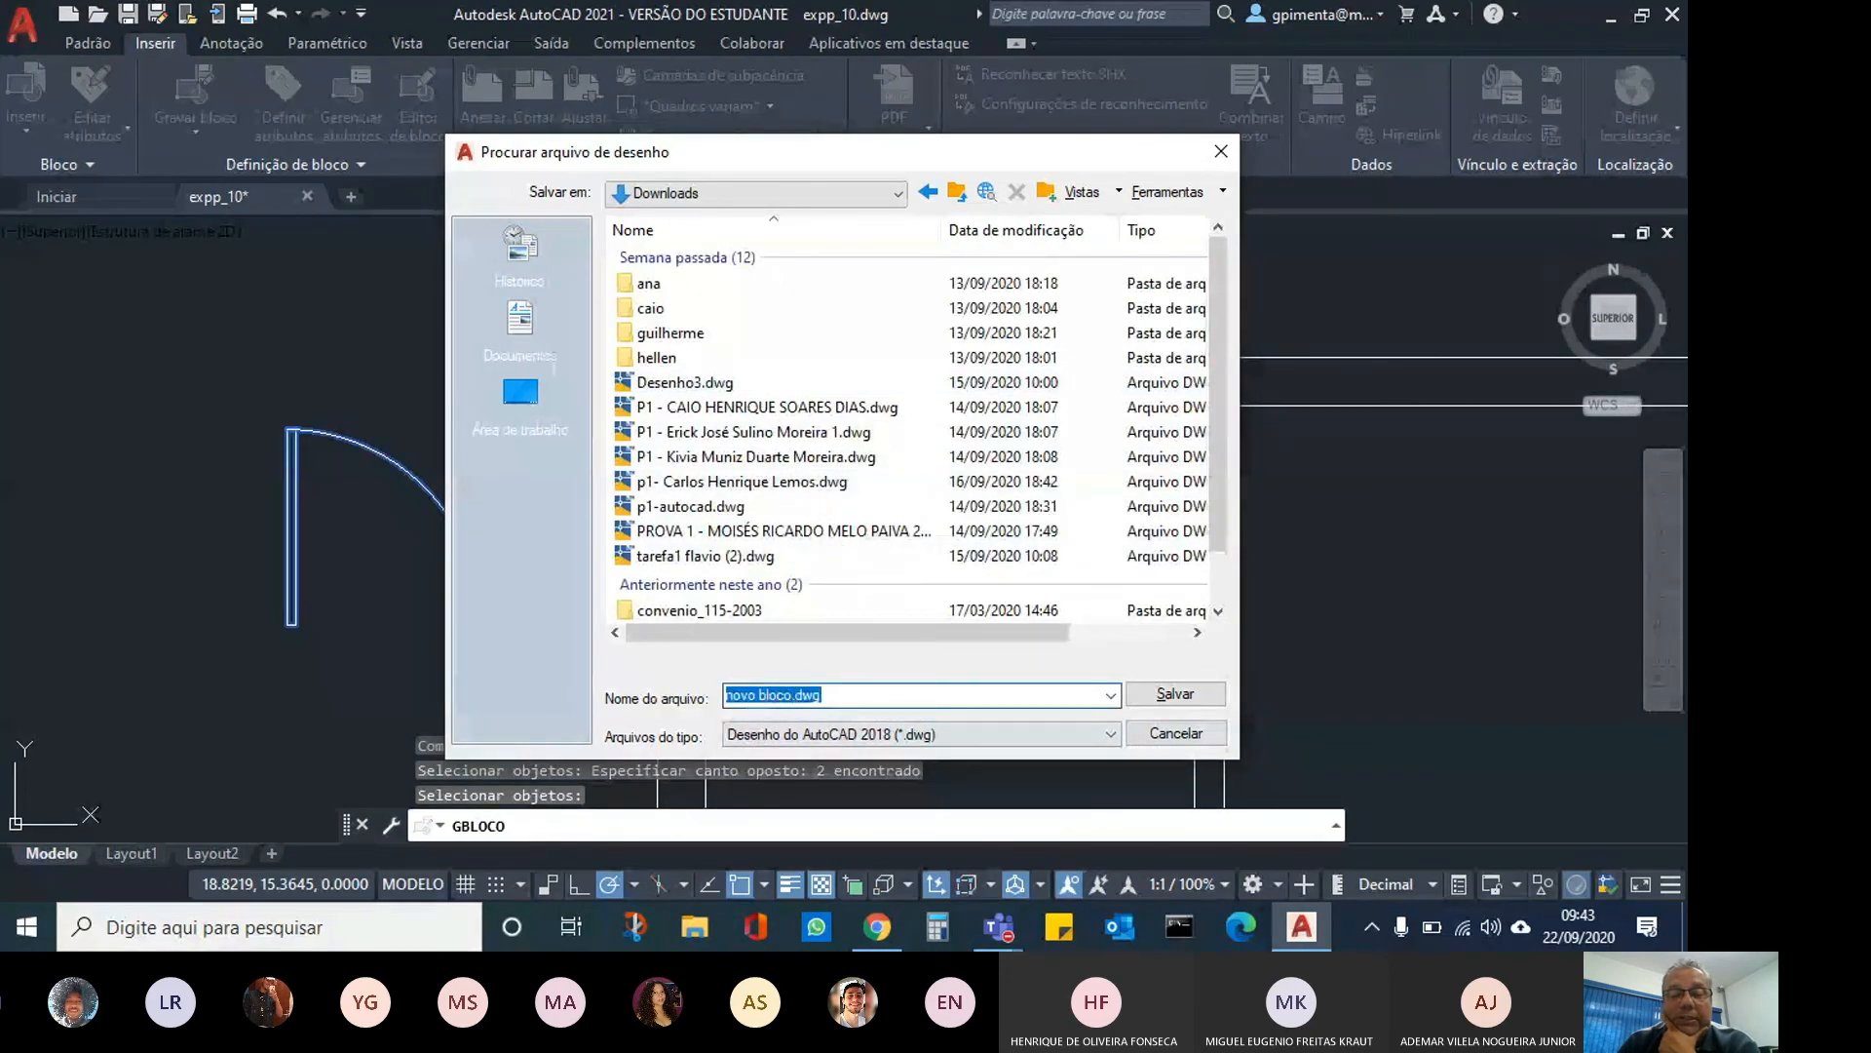
pyautogui.moveTo(794, 694); pyautogui.dragTo(717, 698)
pyautogui.write('porta')
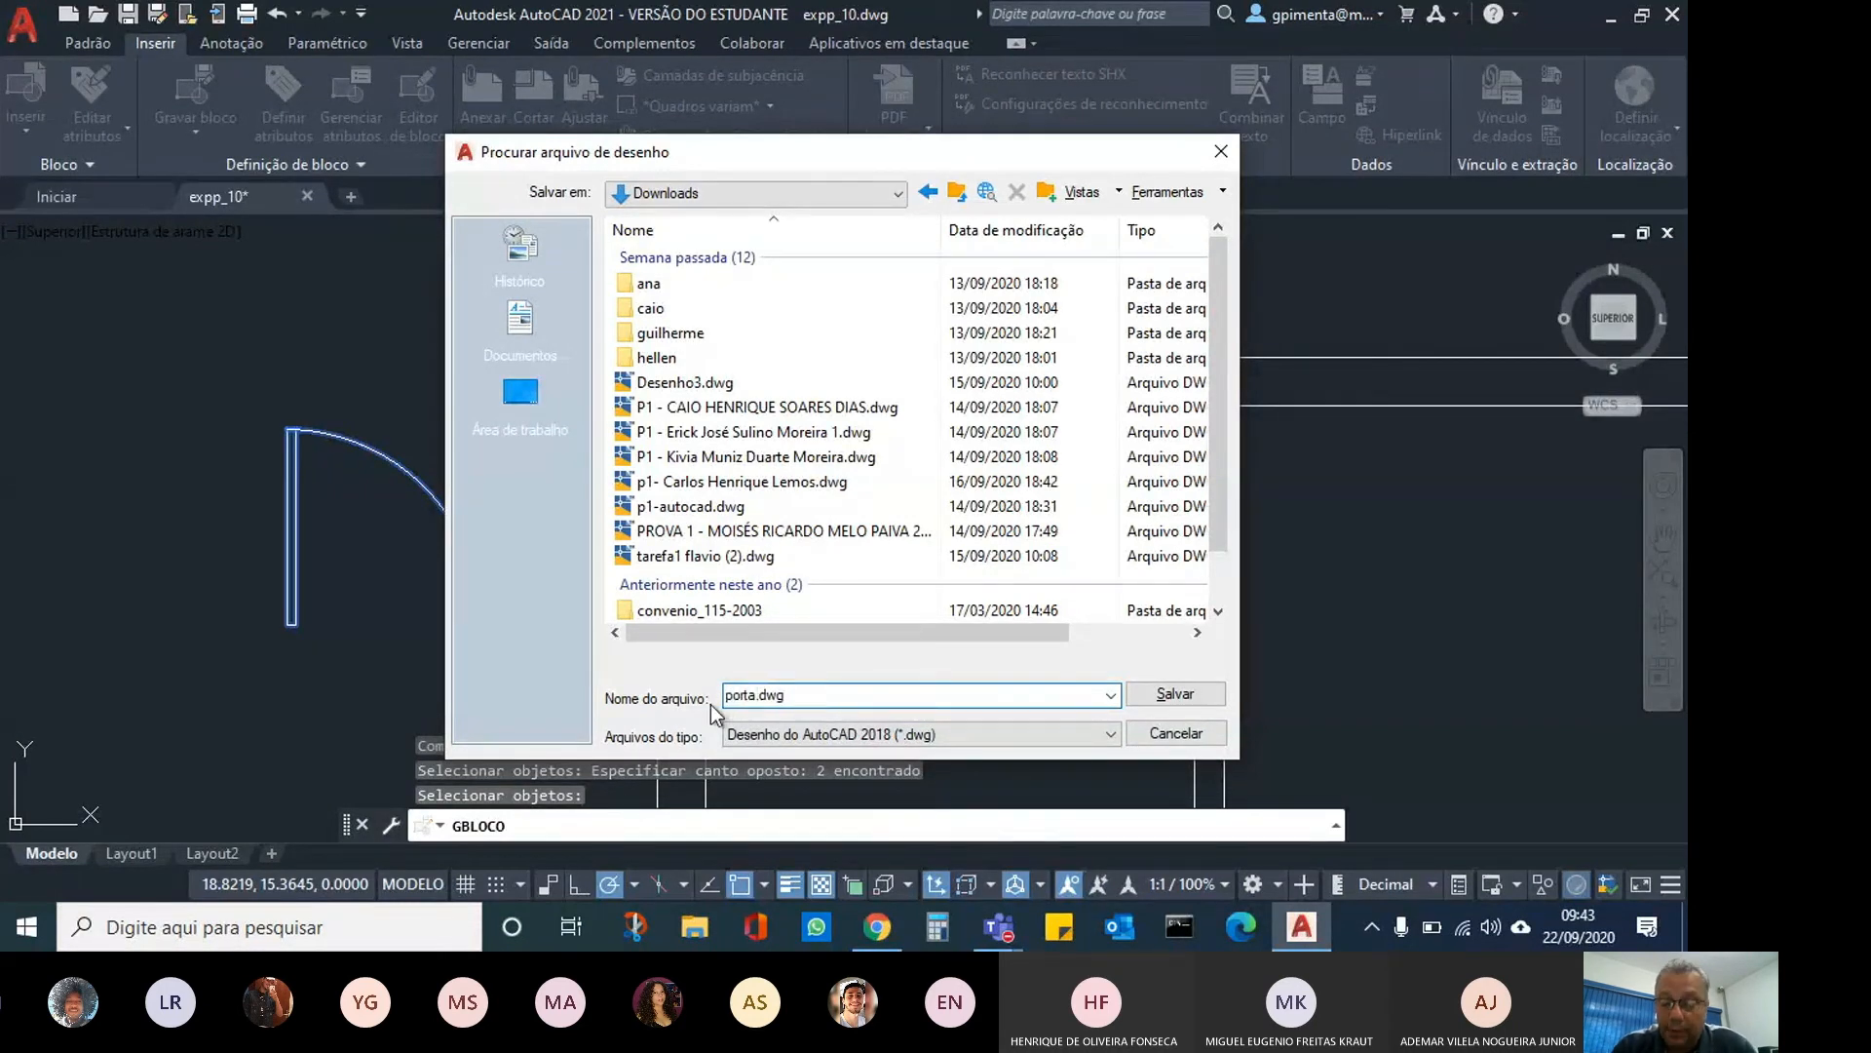
pyautogui.write('_esq')
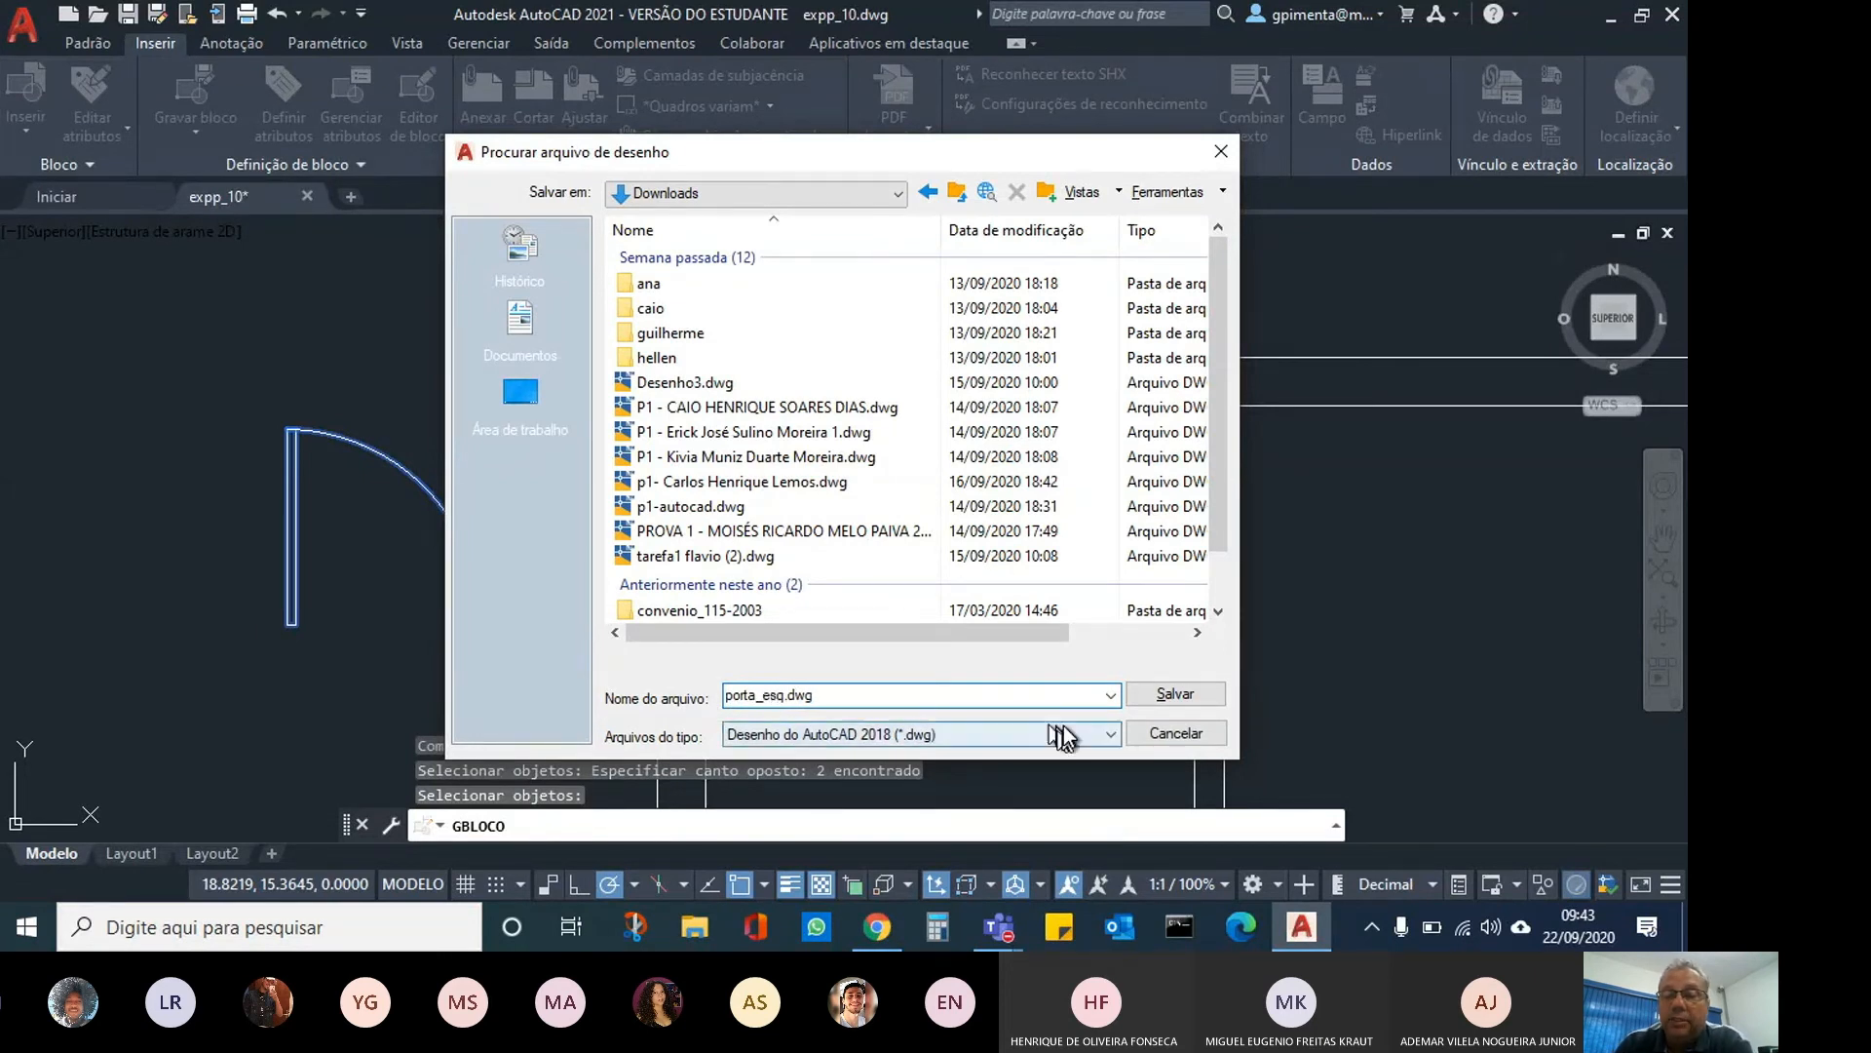
pyautogui.click(1142, 690)
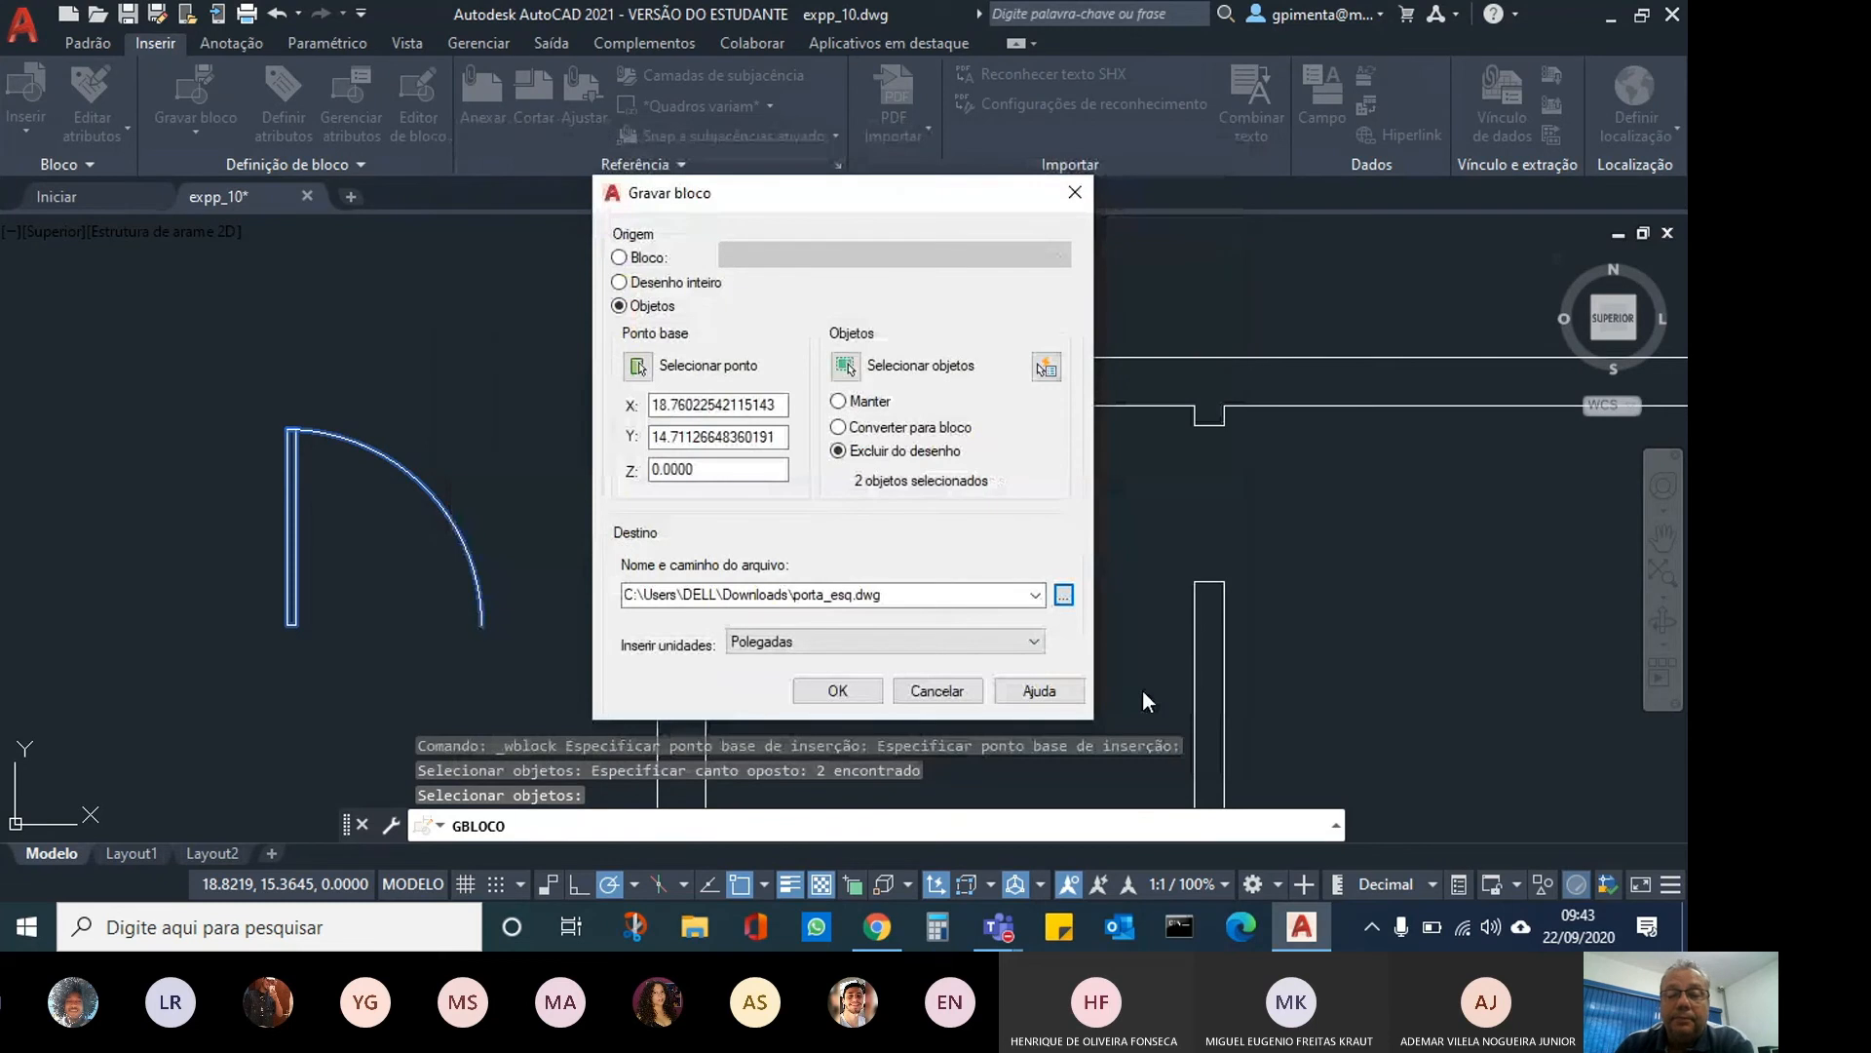
pyautogui.click(861, 692)
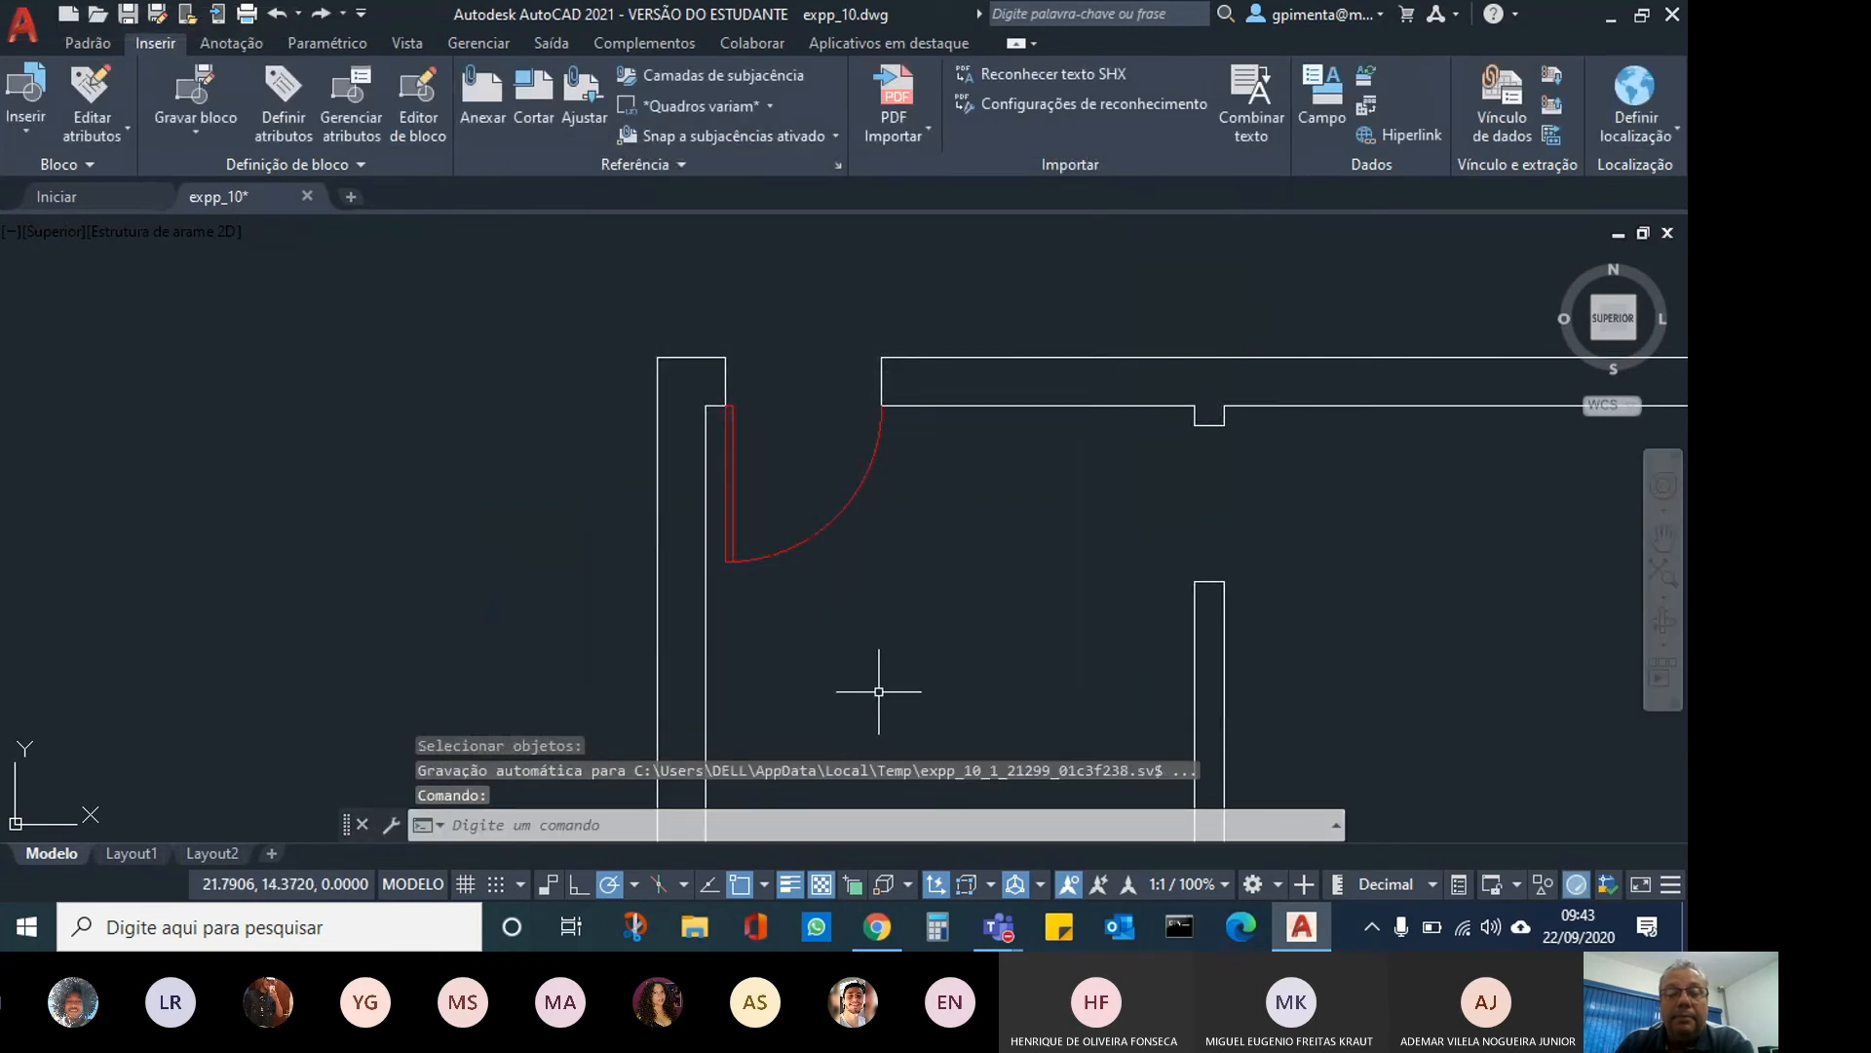
# Open the block libraries to insert a door in the floor plan's small lower-right room.
pyautogui.scroll(-4, 875, 682)
pyautogui.moveTo(969, 647); pyautogui.dragTo(656, 594, button='middle')
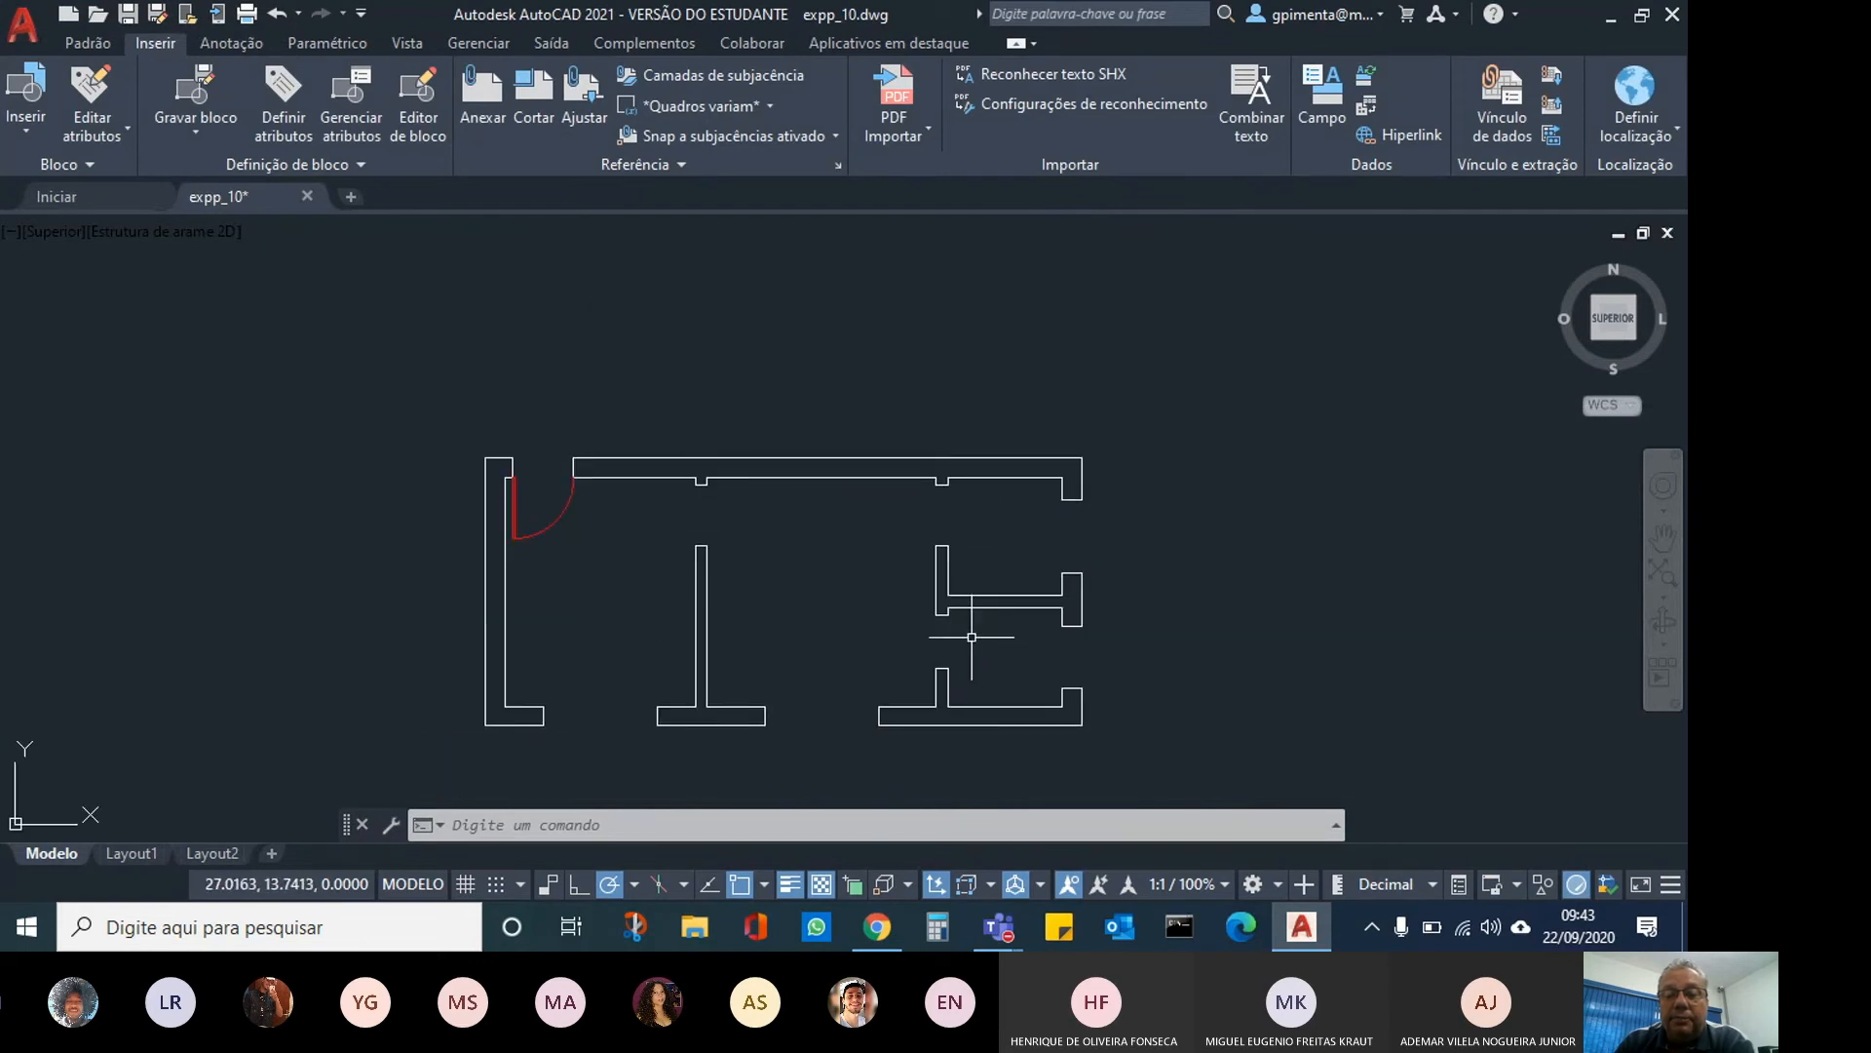
pyautogui.scroll(4, 955, 639)
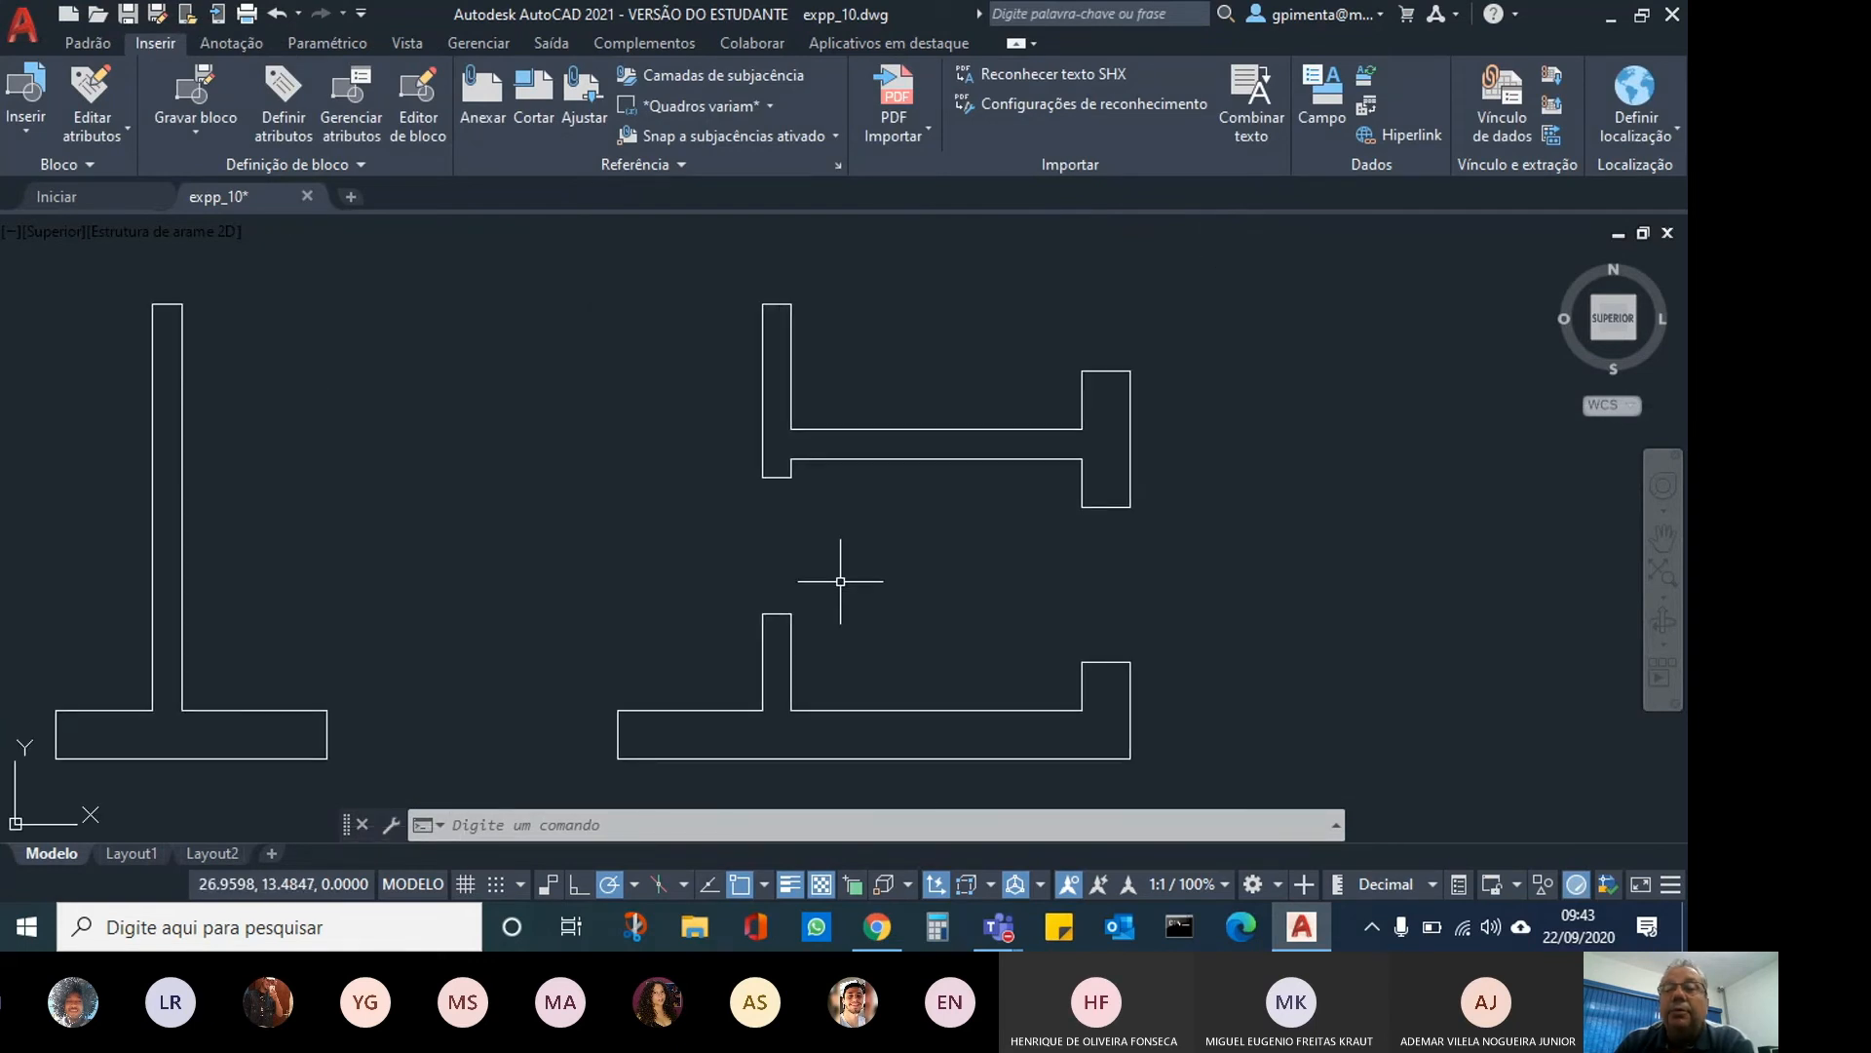
pyautogui.click(88, 43)
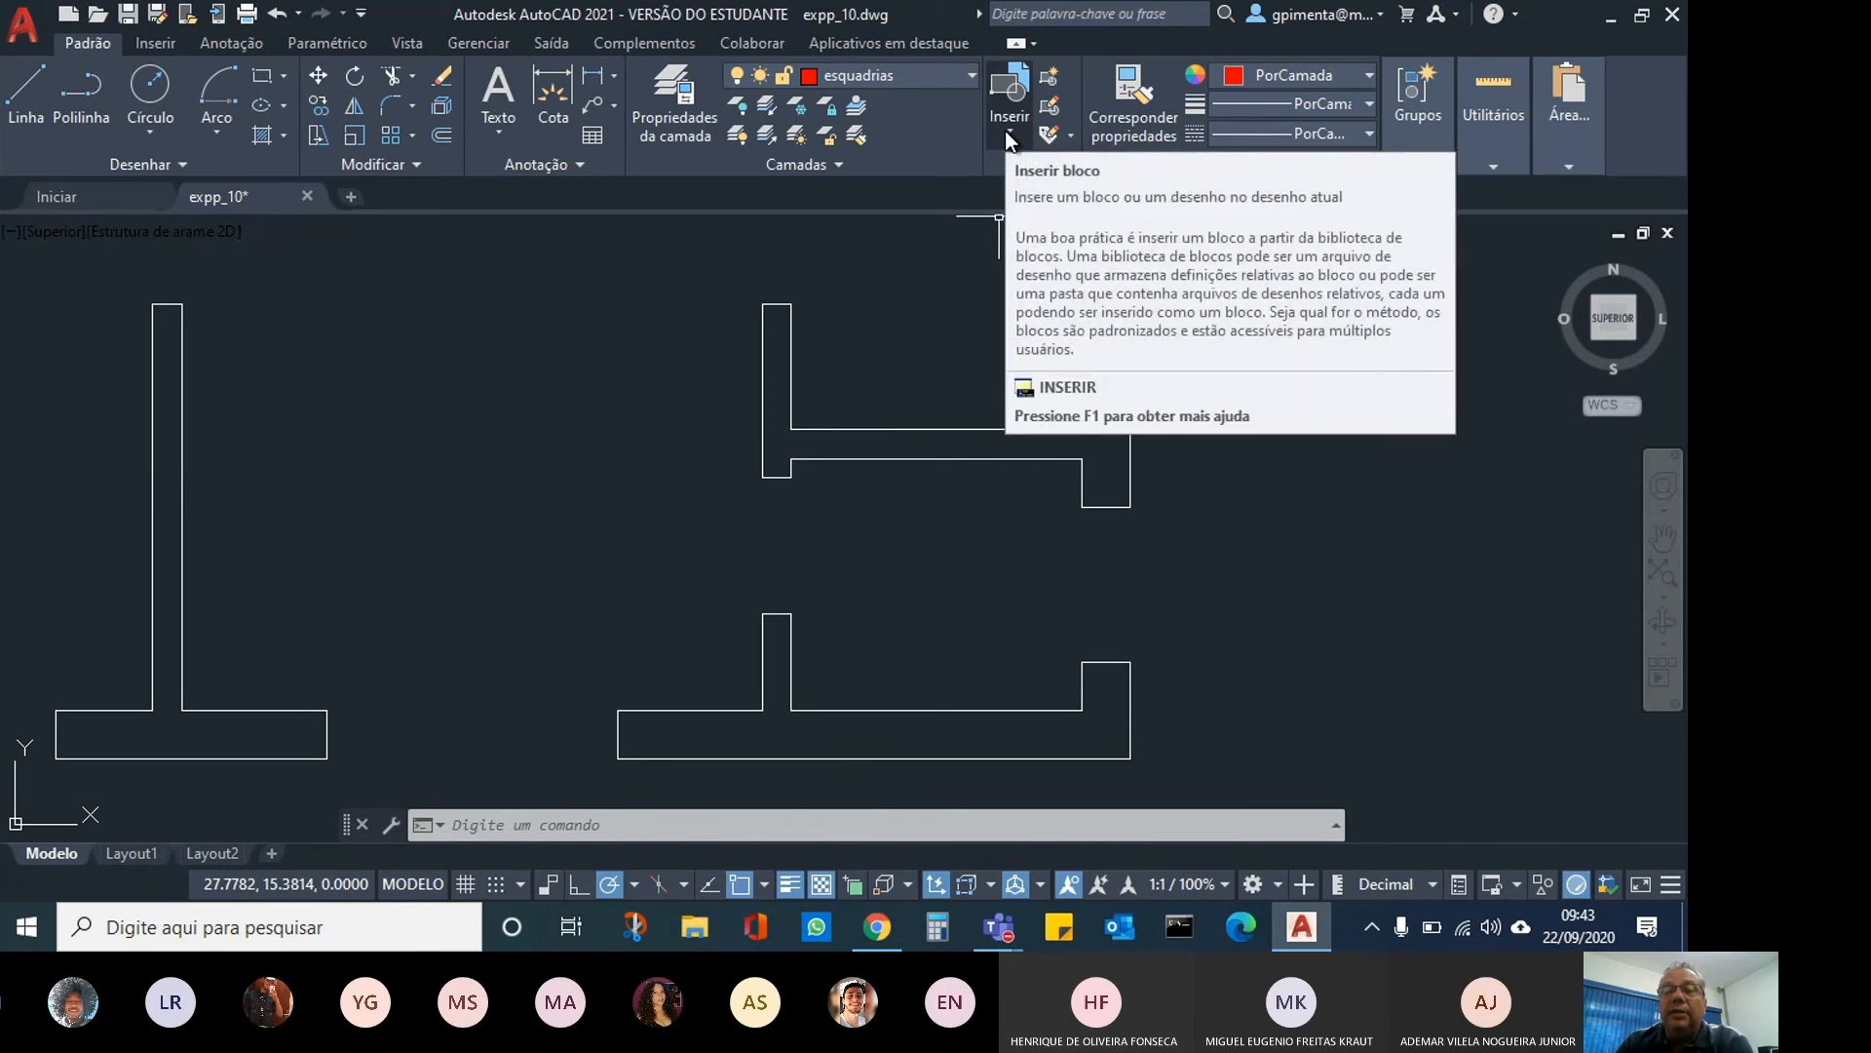
pyautogui.click(1007, 135)
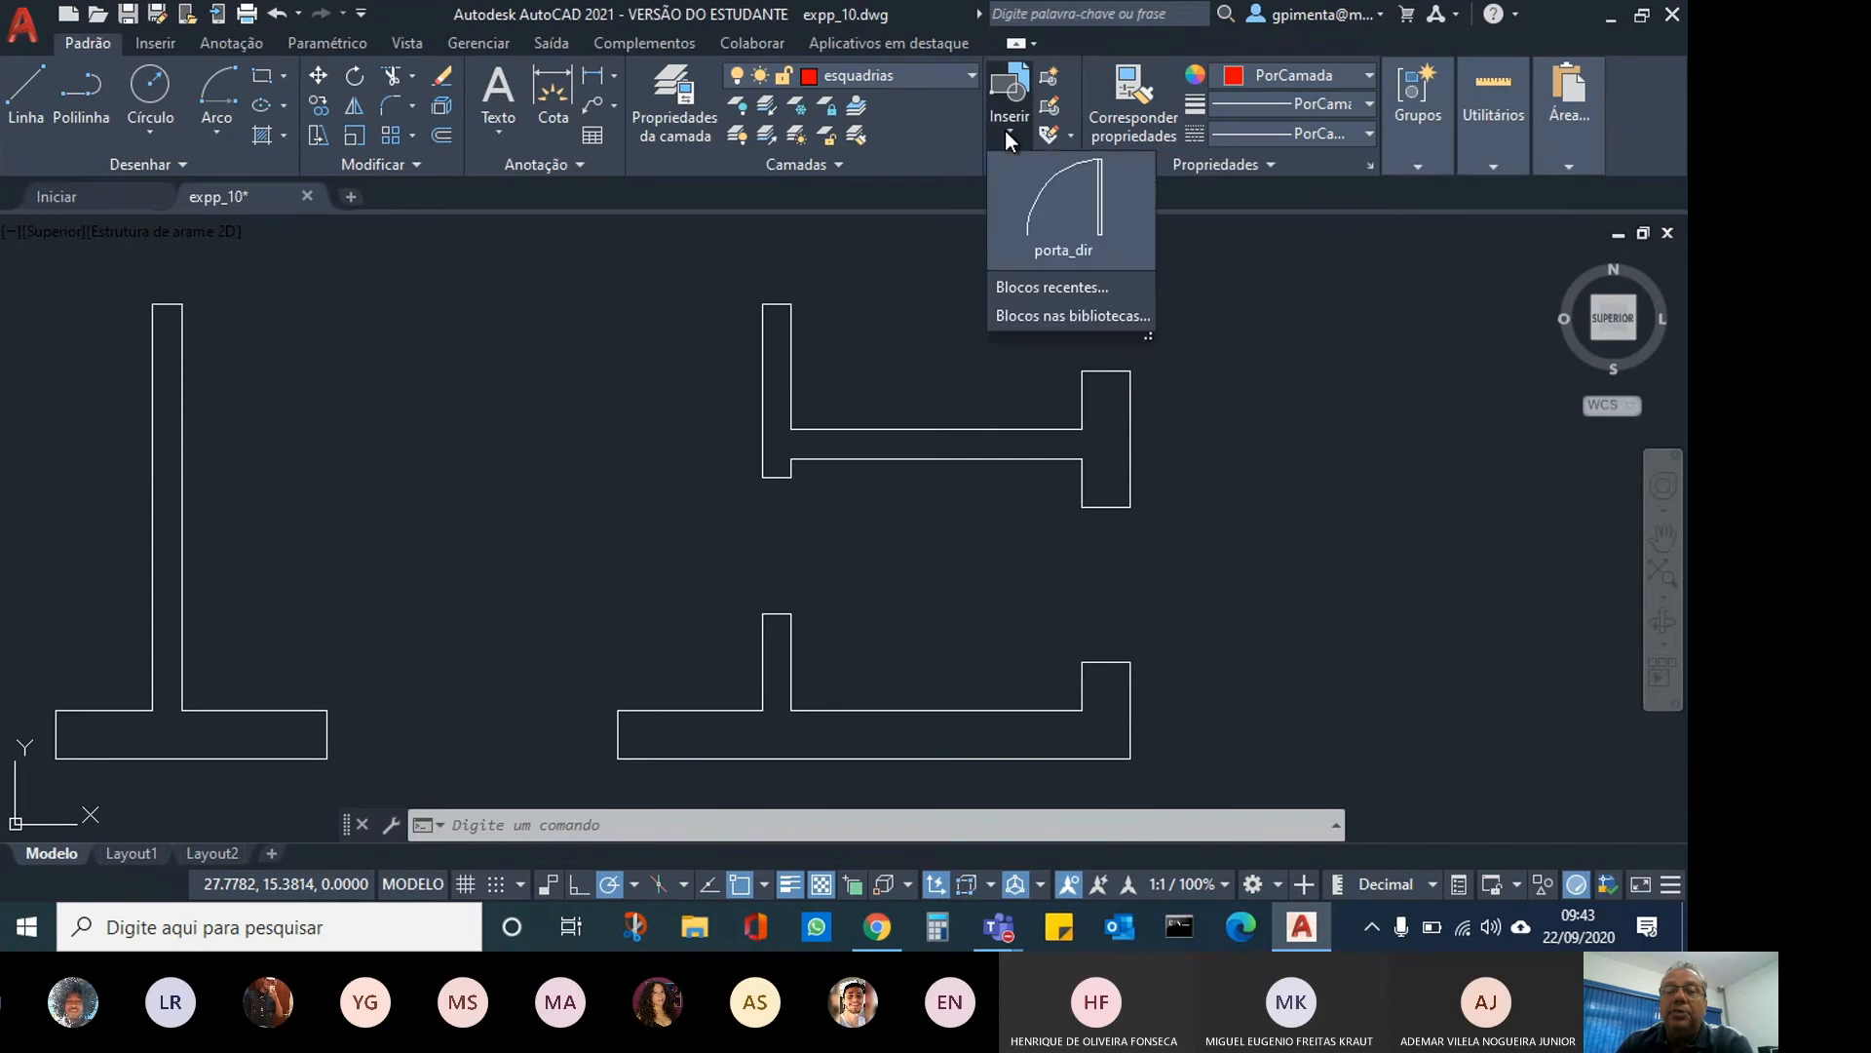
pyautogui.click(1031, 315)
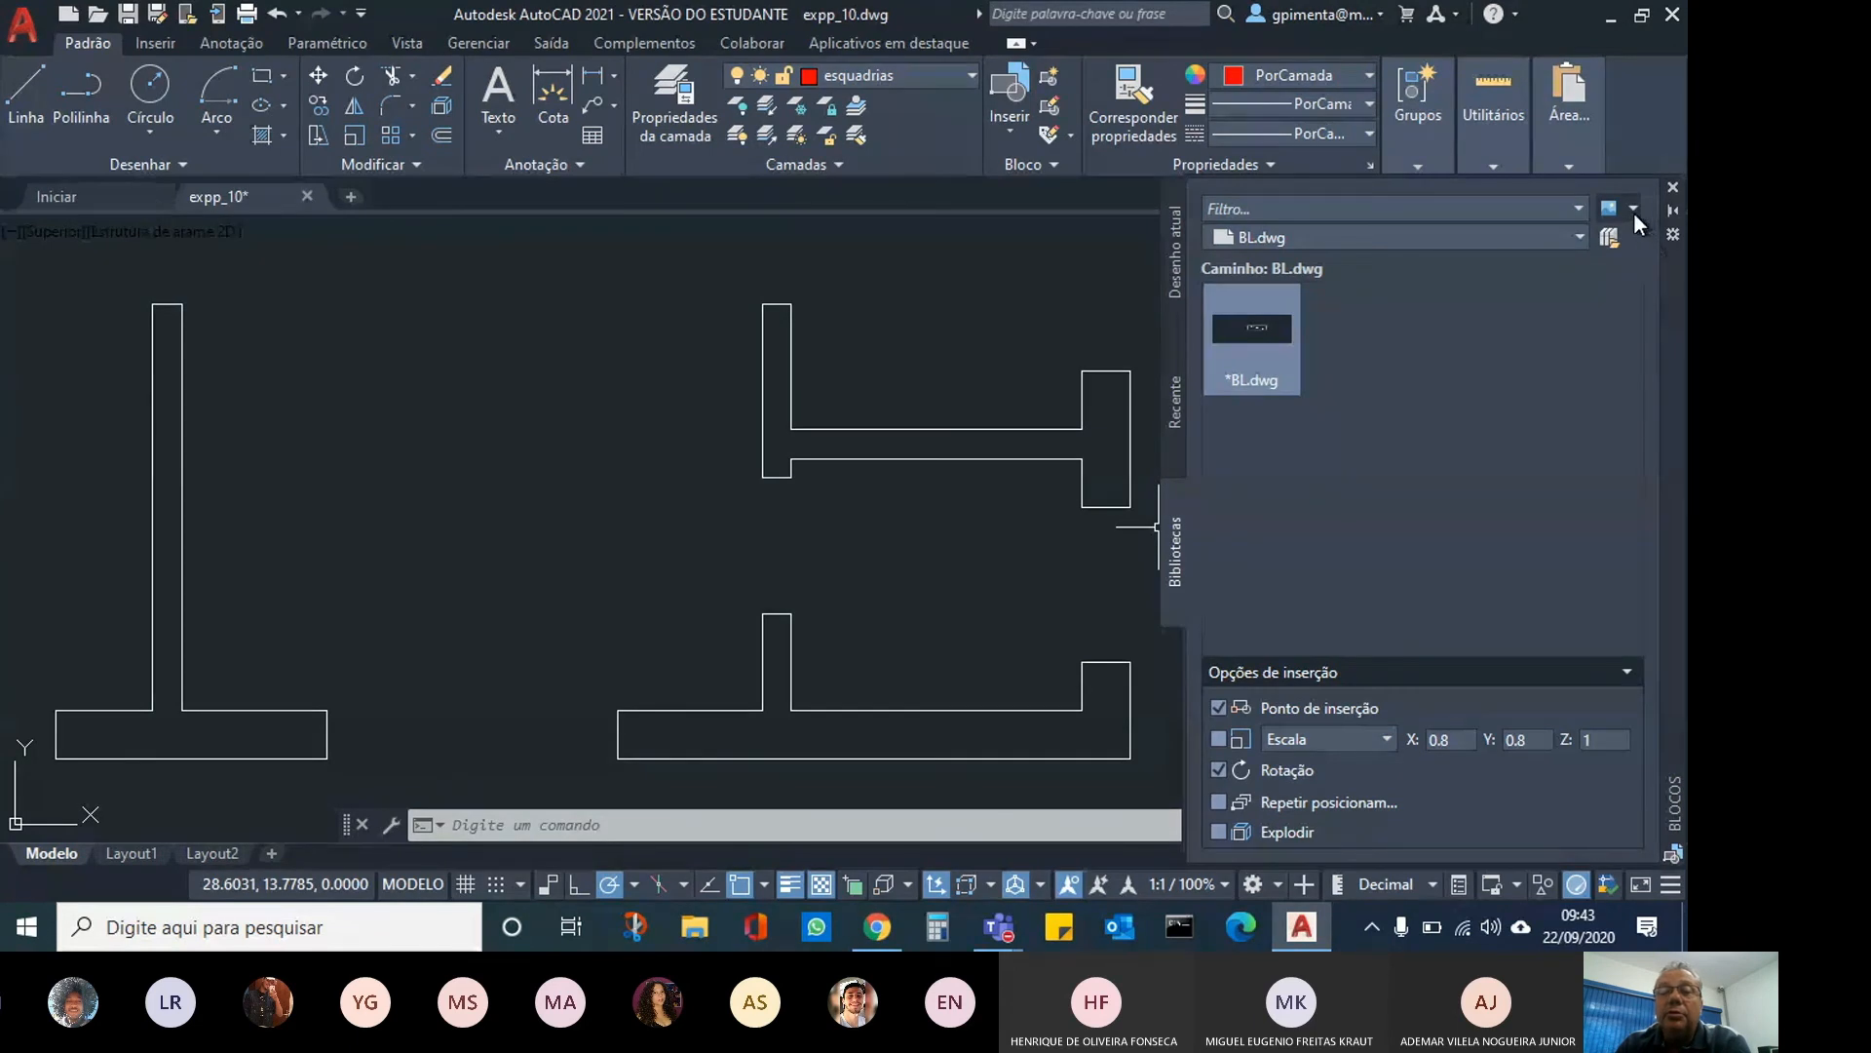
pyautogui.click(1043, 165)
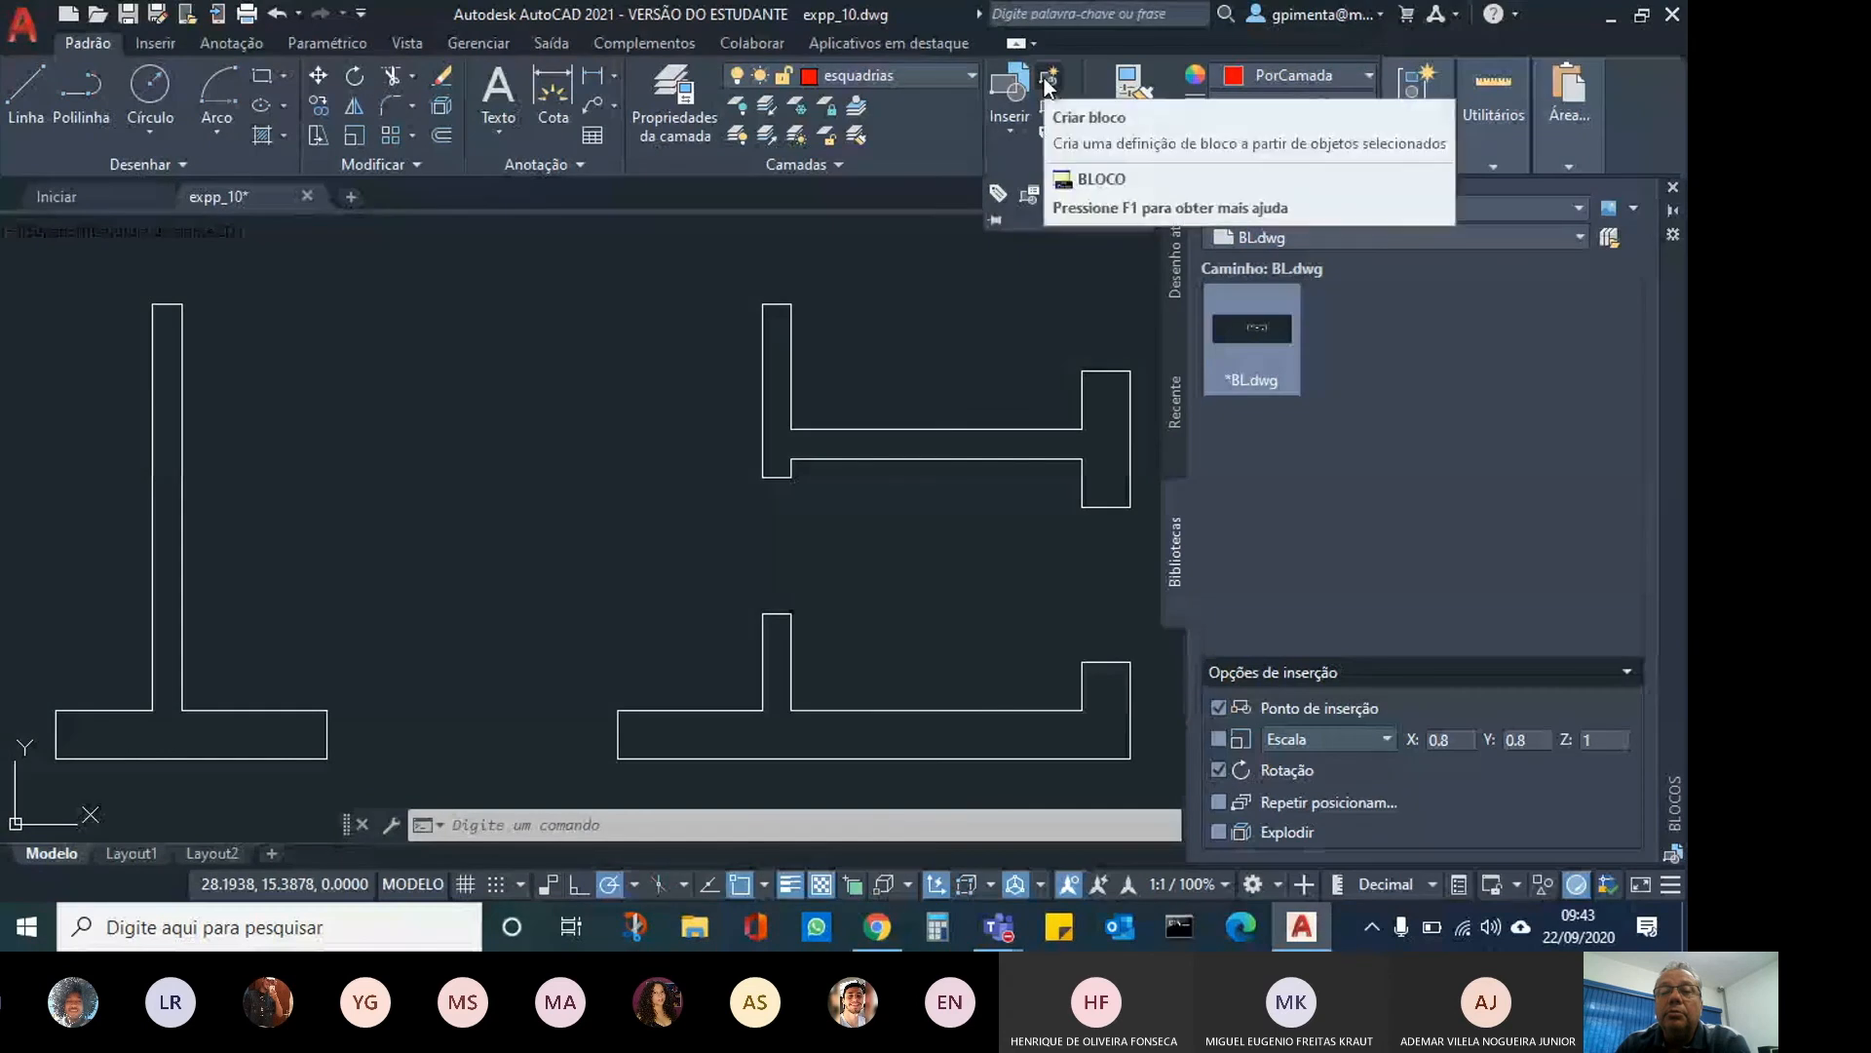
pyautogui.click(1015, 133)
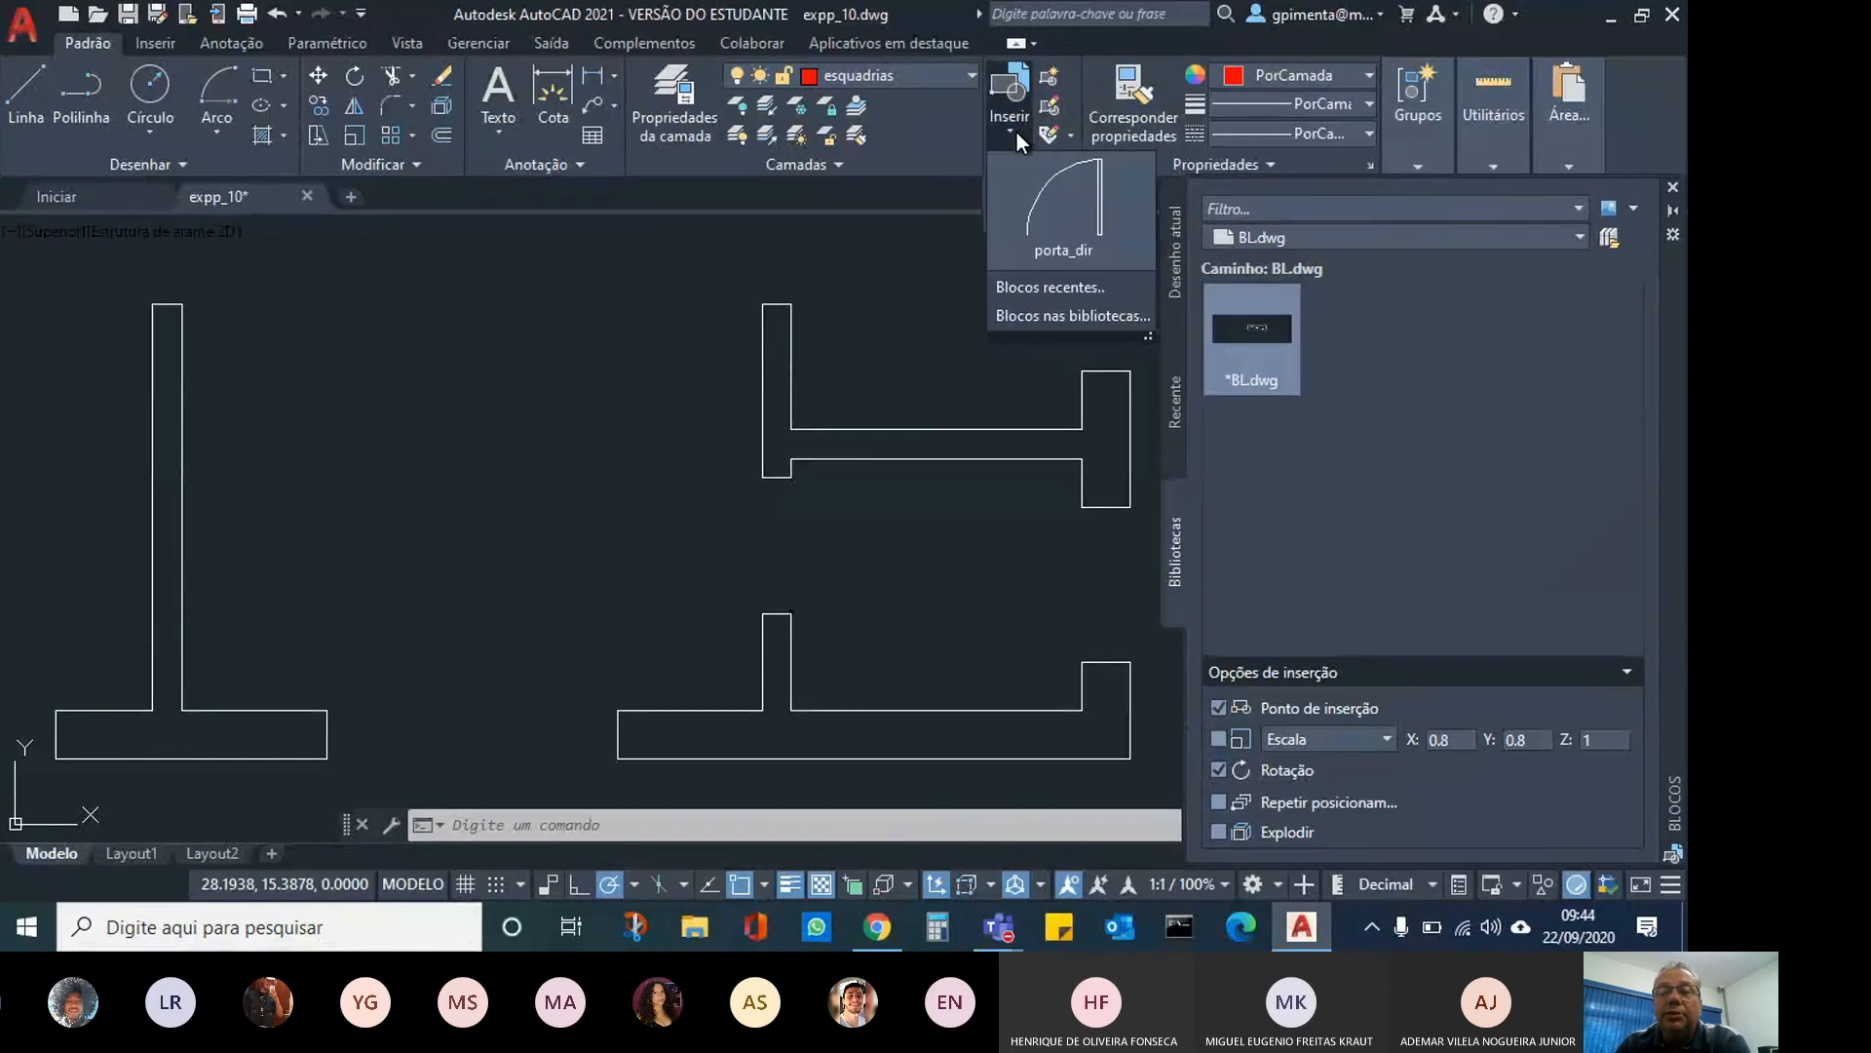
pyautogui.click(1021, 317)
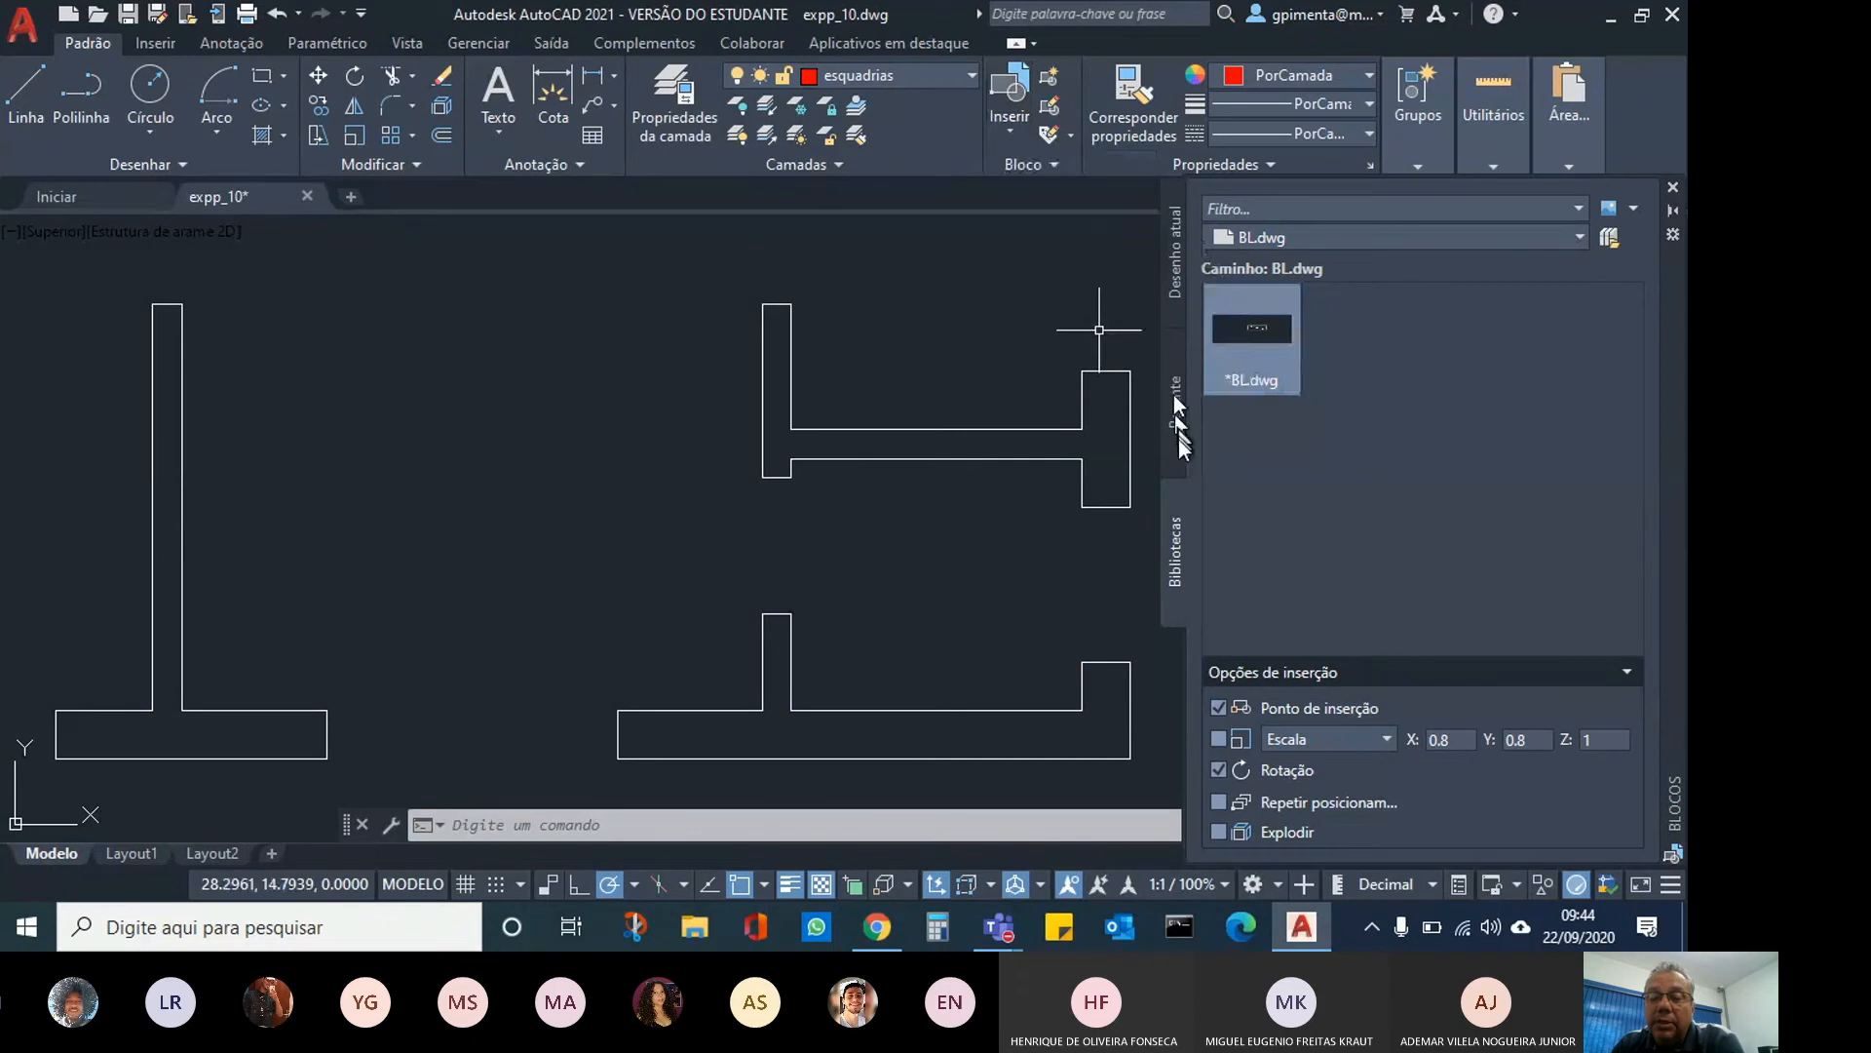
pyautogui.click(1627, 675)
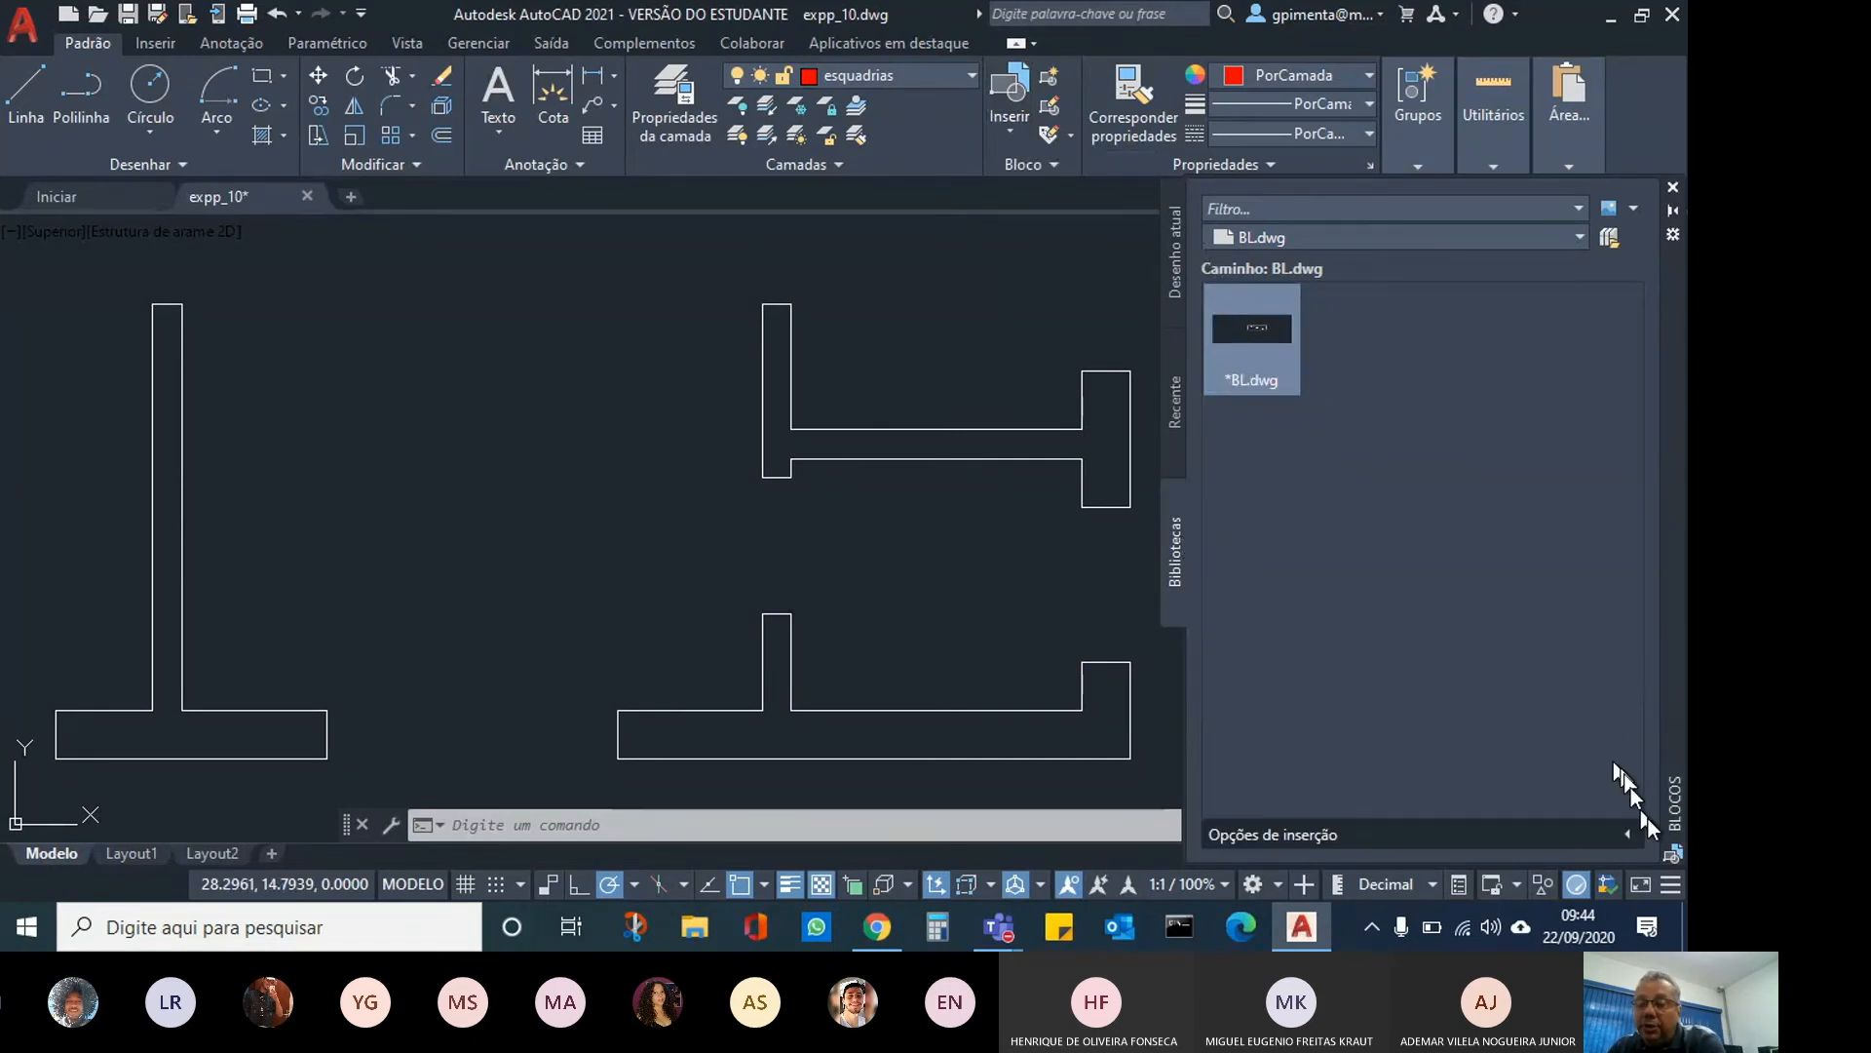
pyautogui.click(1628, 836)
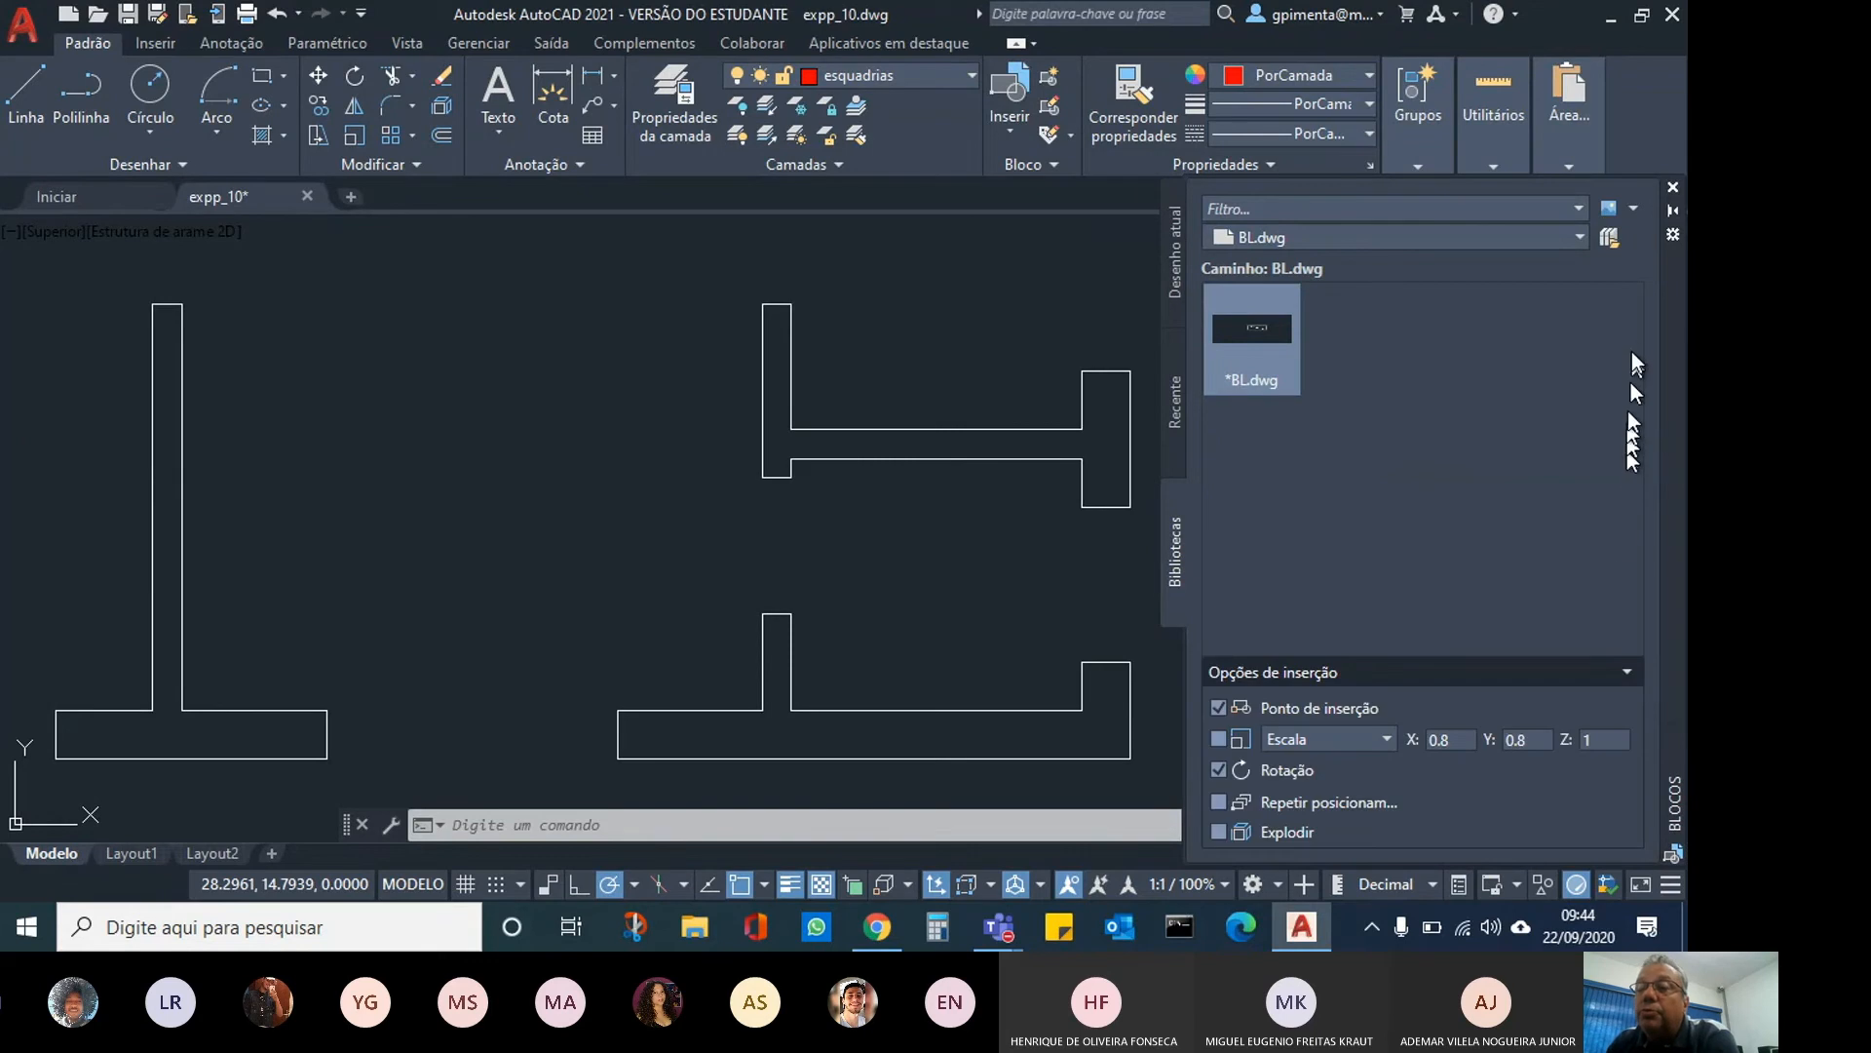
pyautogui.click(1610, 238)
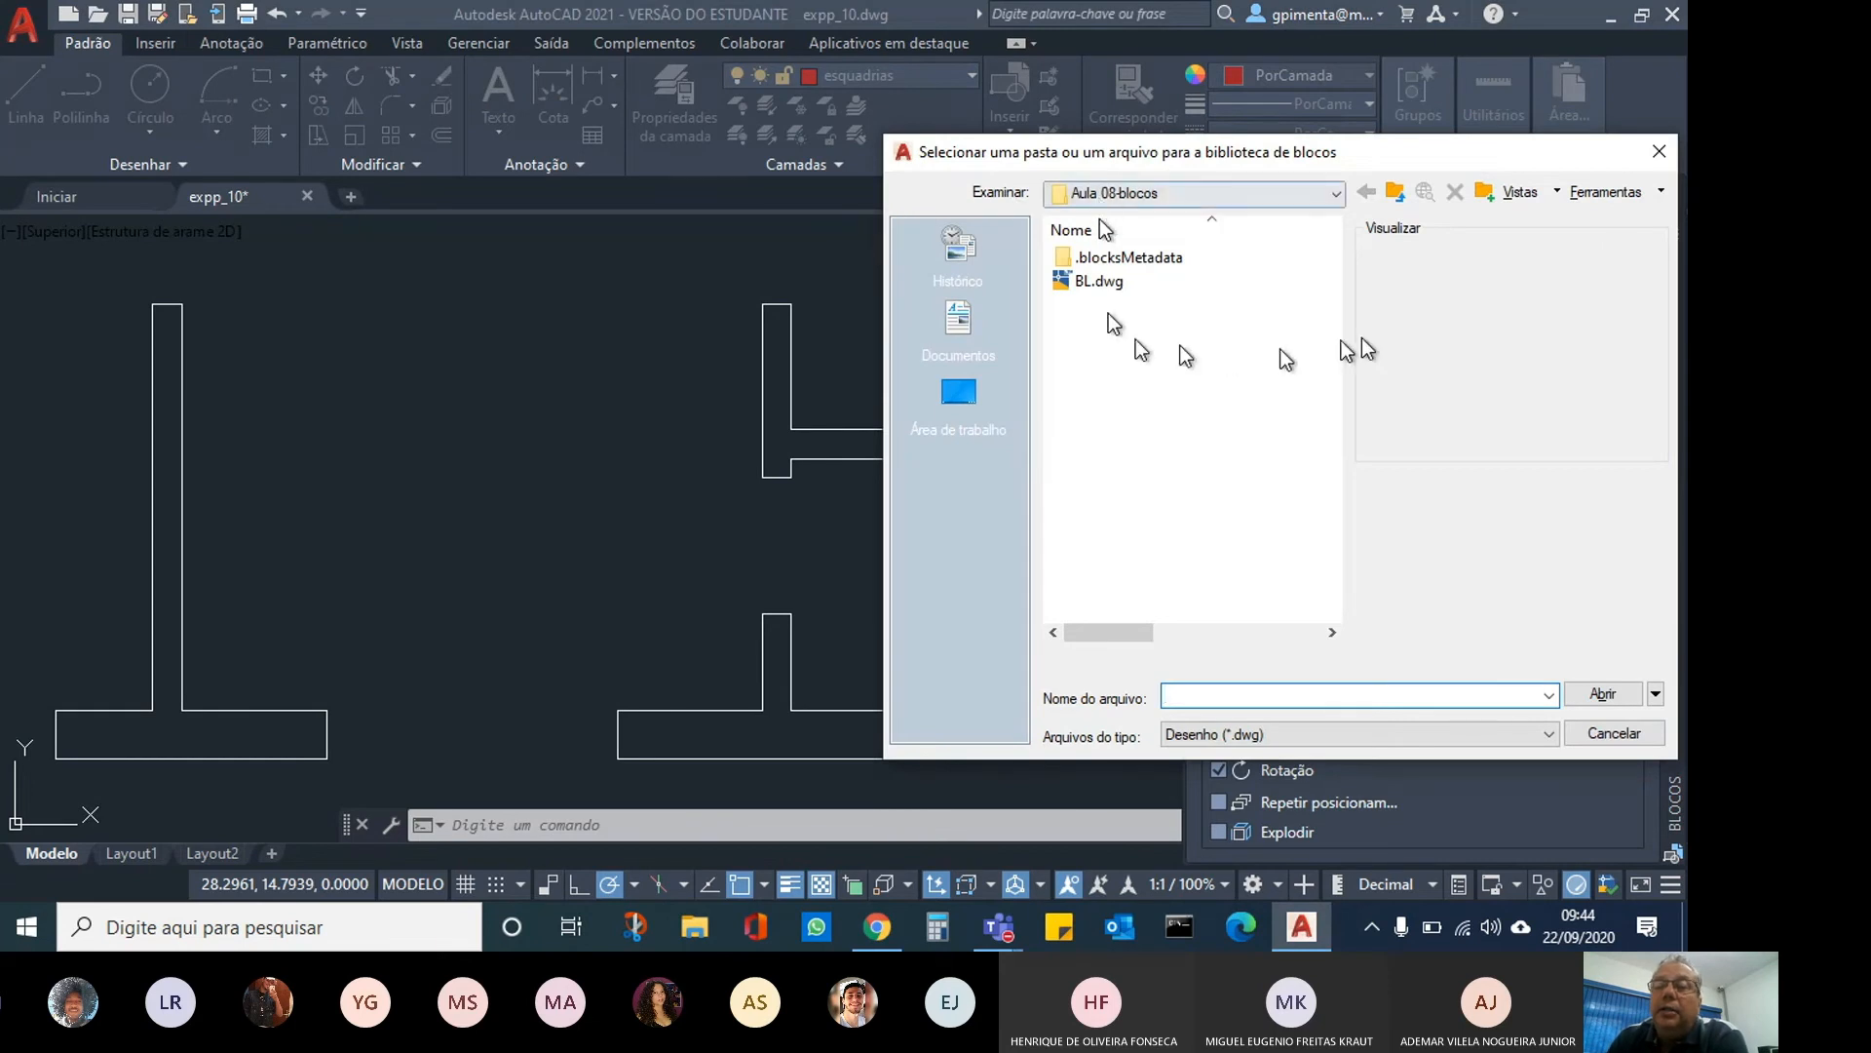
pyautogui.click(1660, 151)
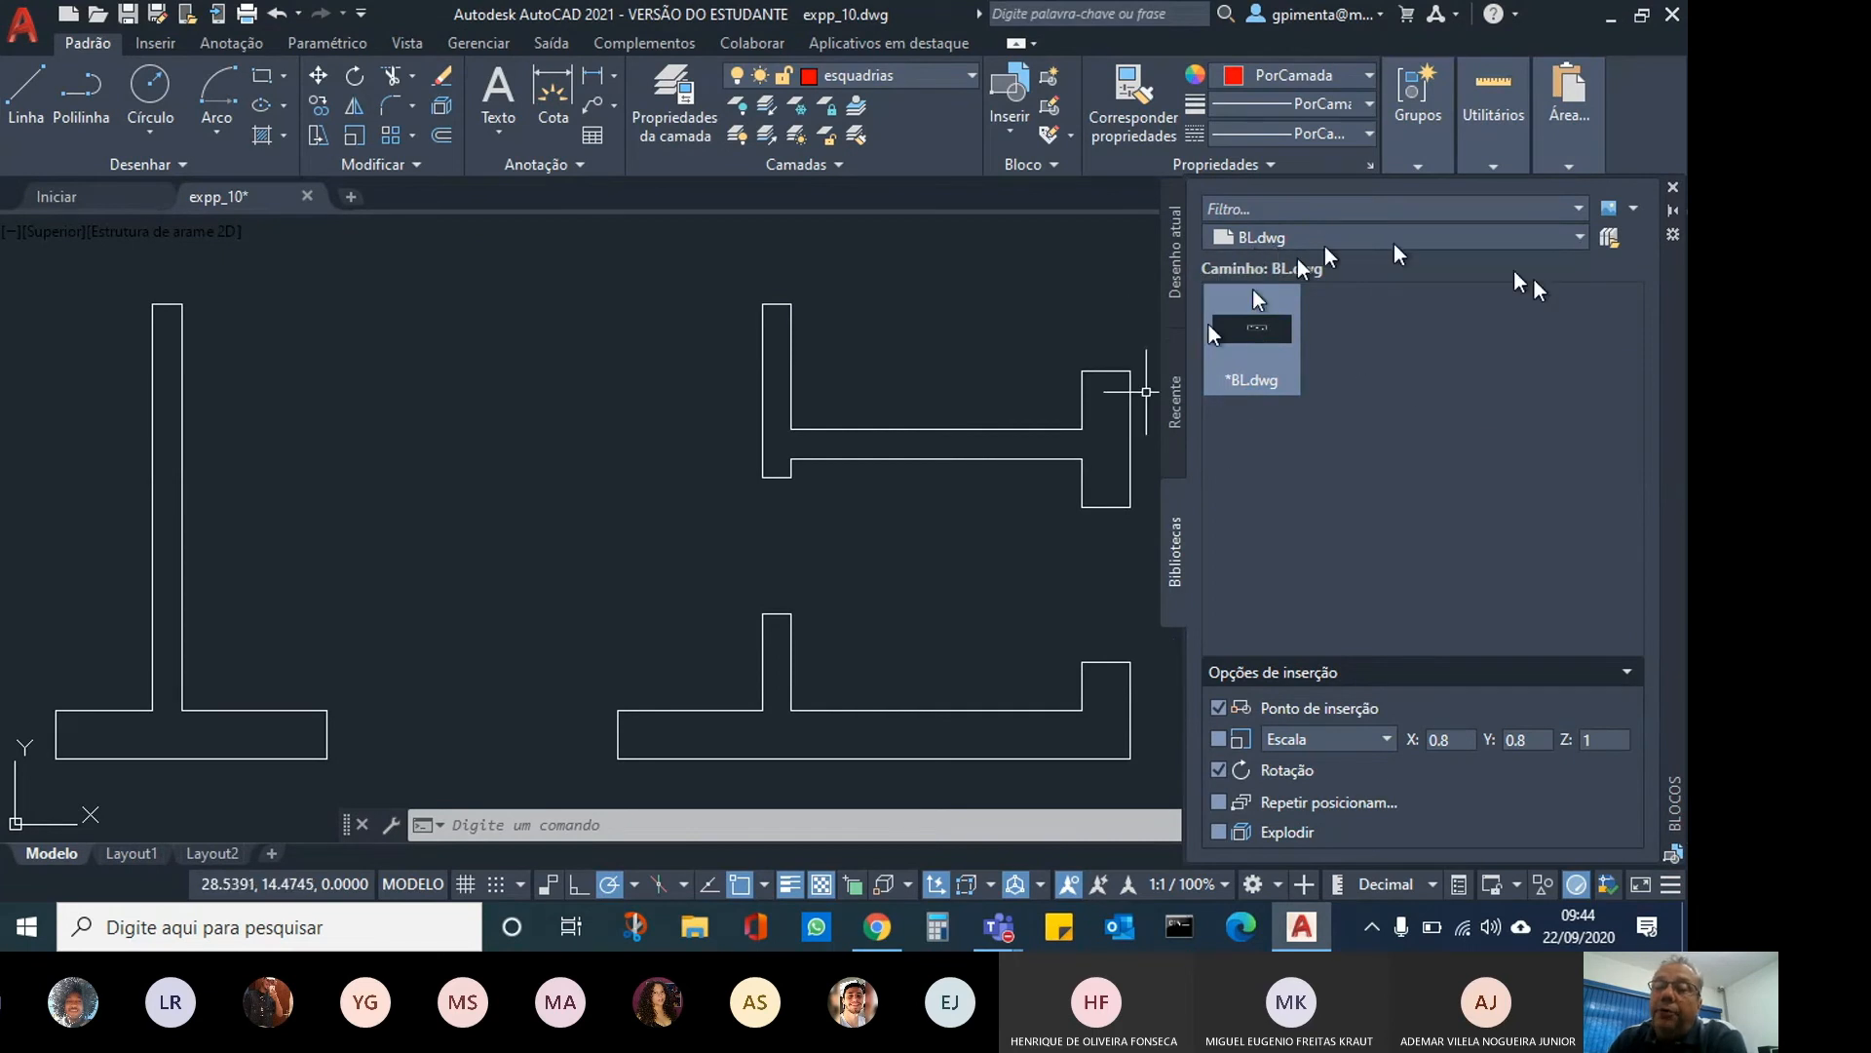
# Load porta_esq.dwg from the Downloads folder as the block library.
pyautogui.click(1608, 240)
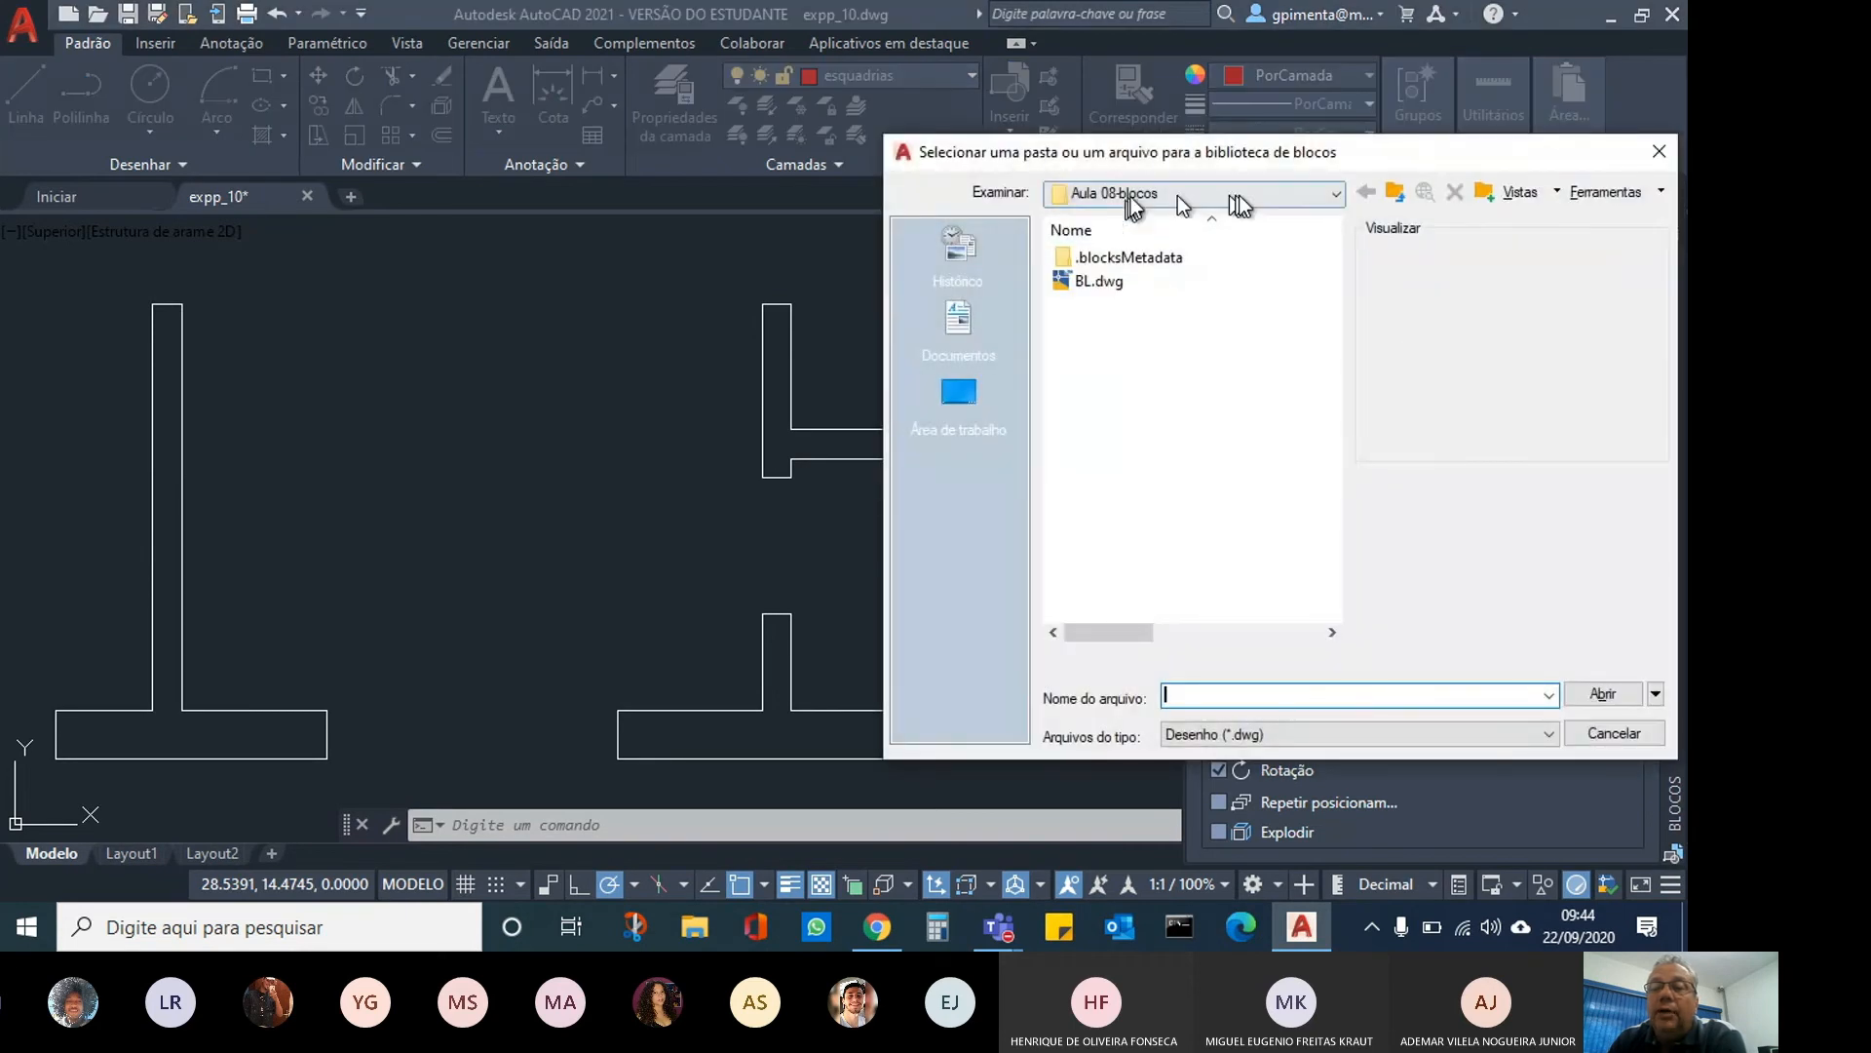
pyautogui.click(1306, 195)
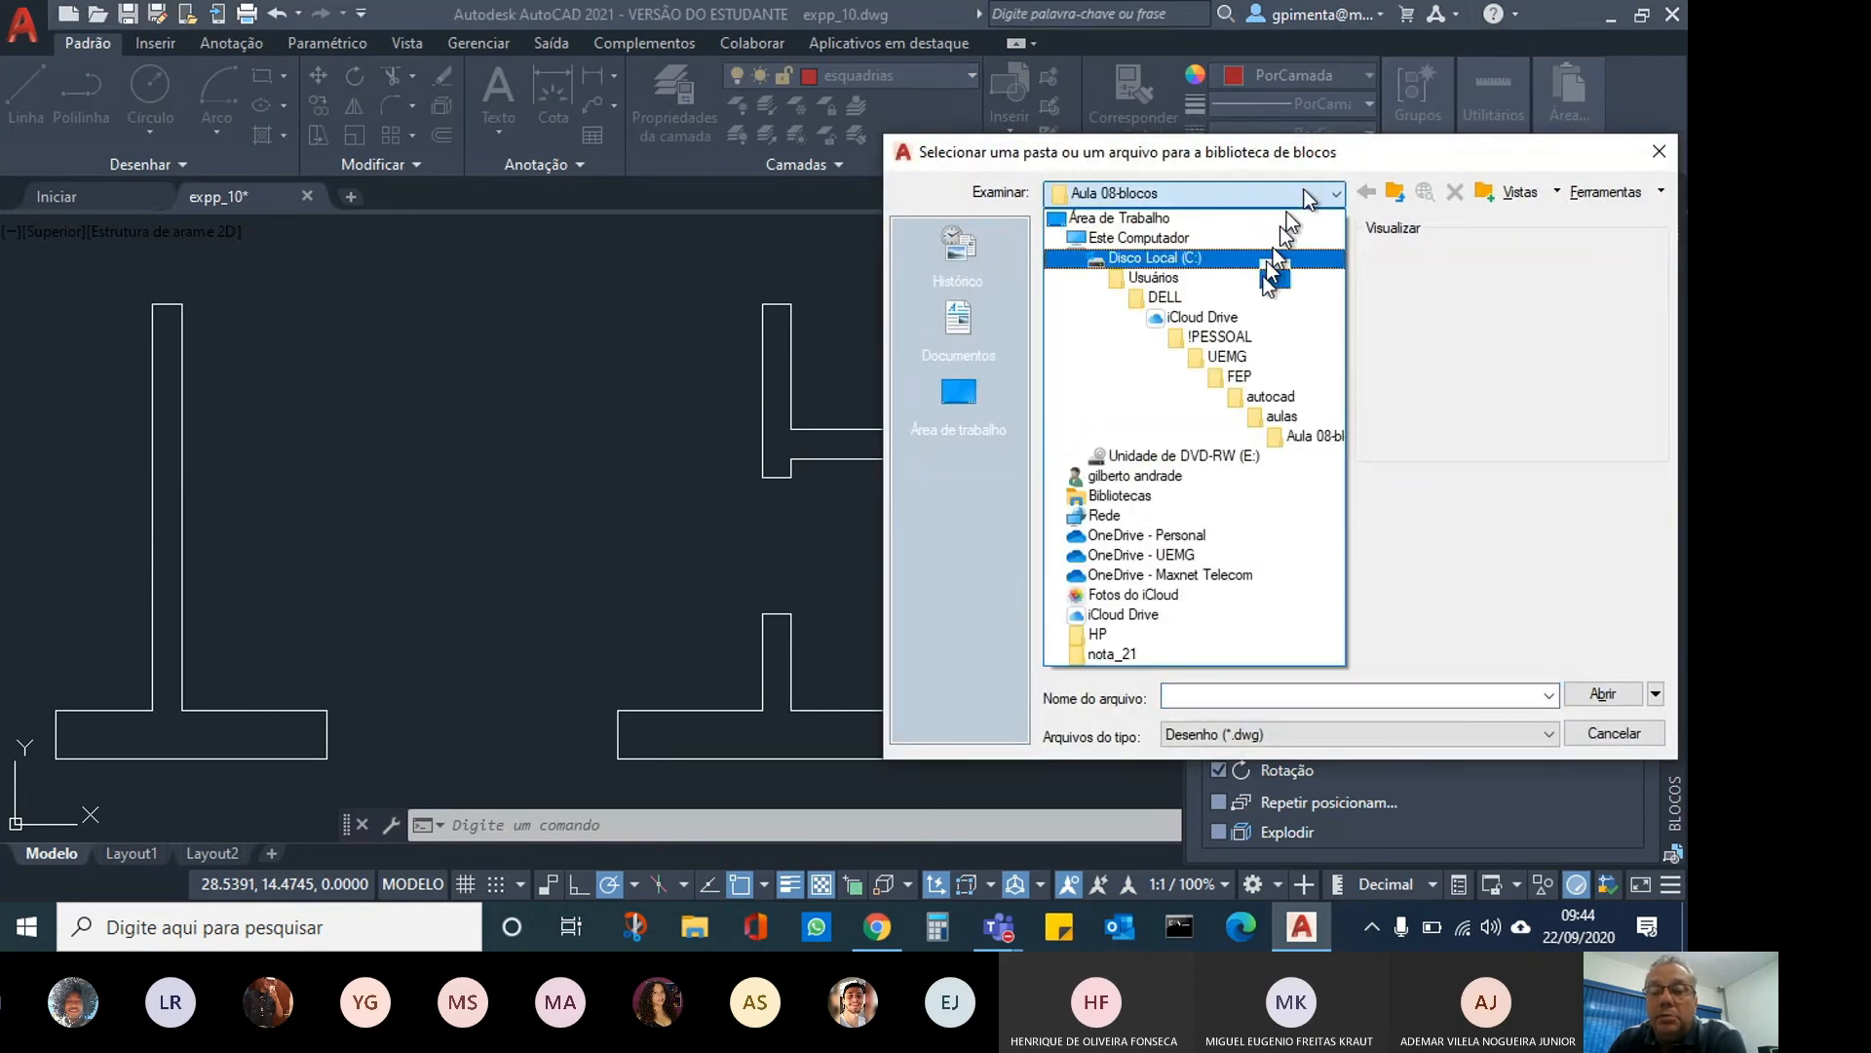
pyautogui.click(1172, 220)
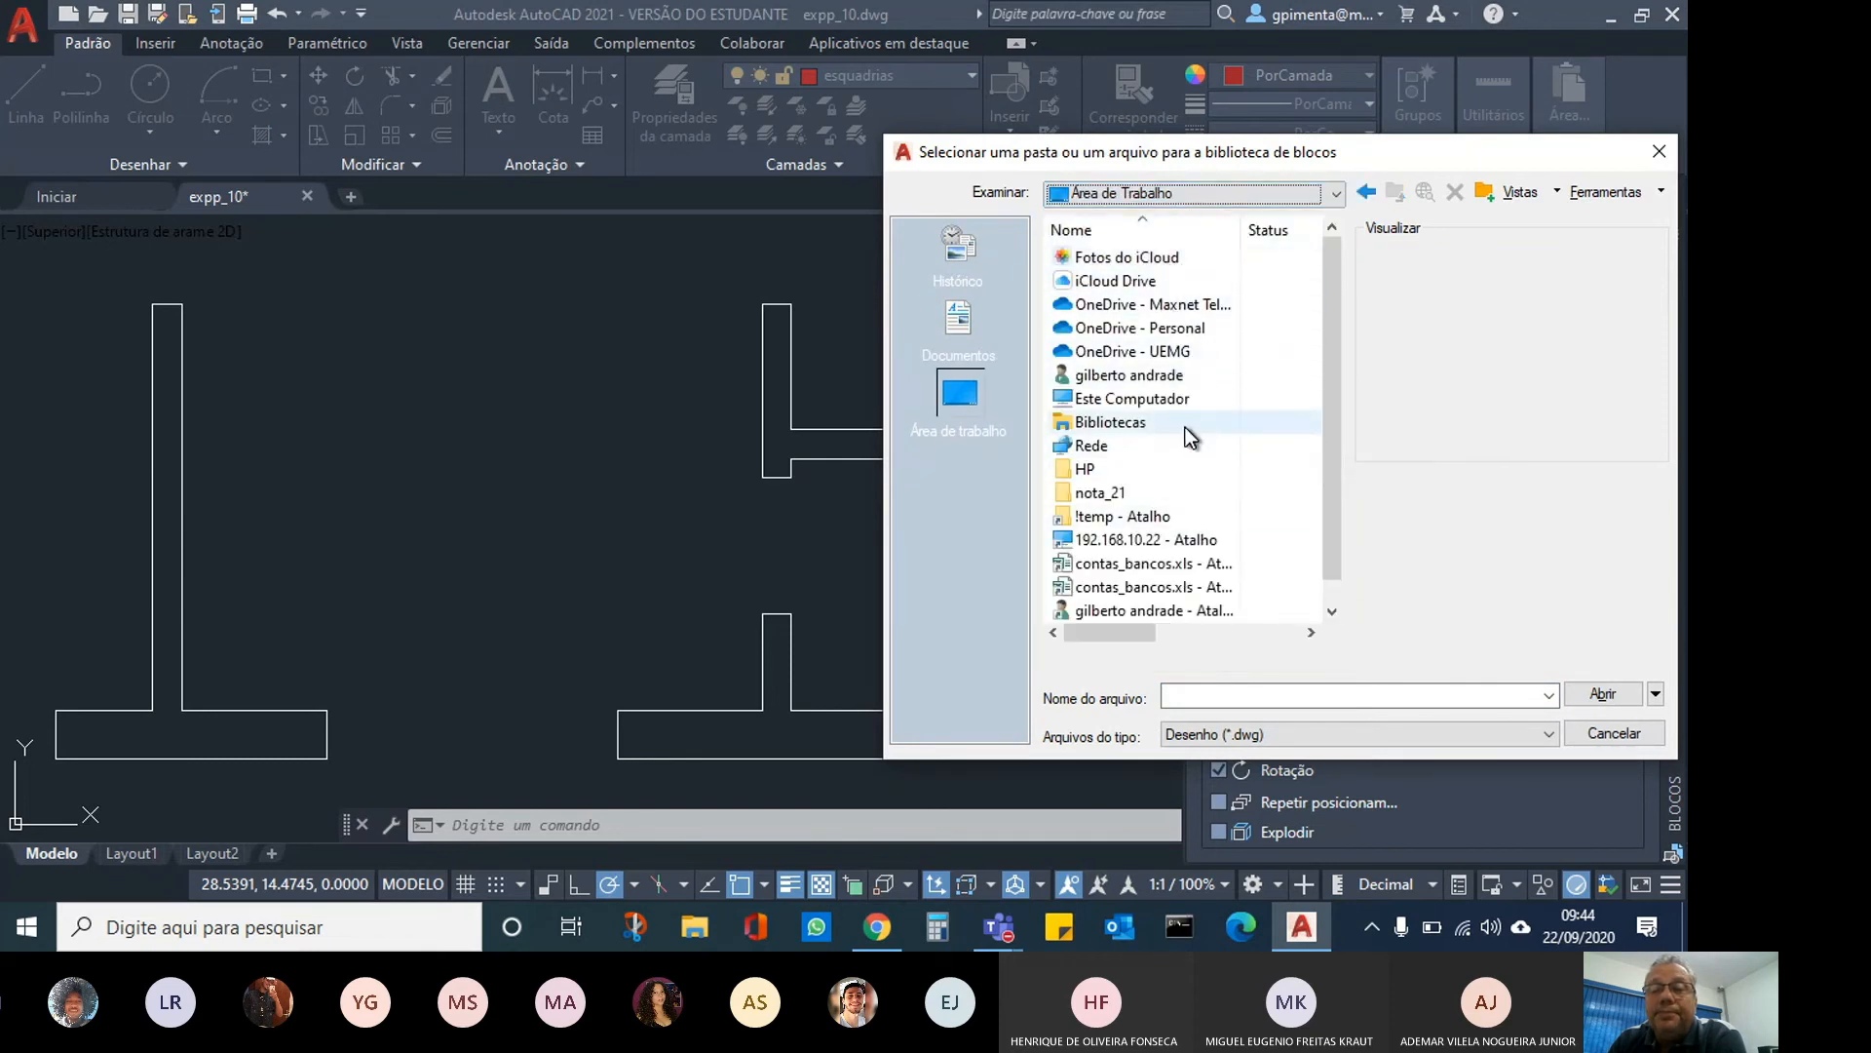
pyautogui.scroll(-1, 1181, 485)
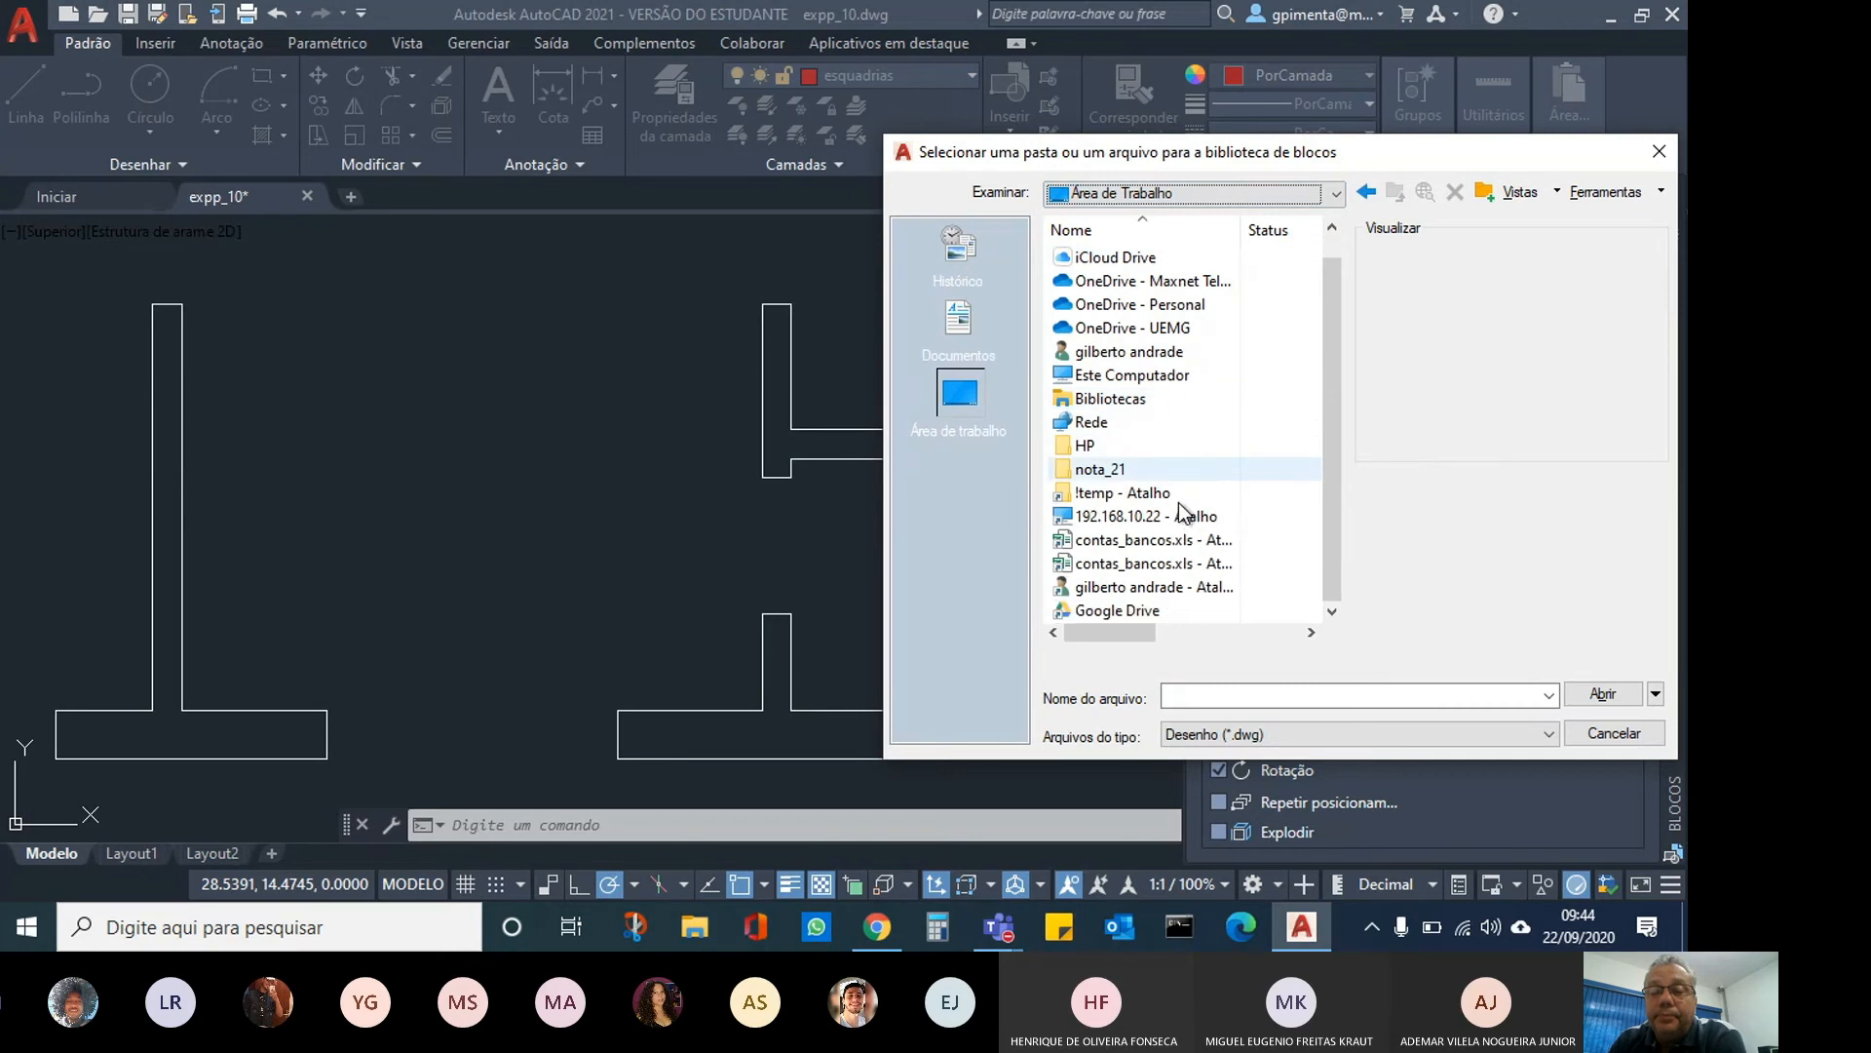
pyautogui.scroll(1, 1178, 501)
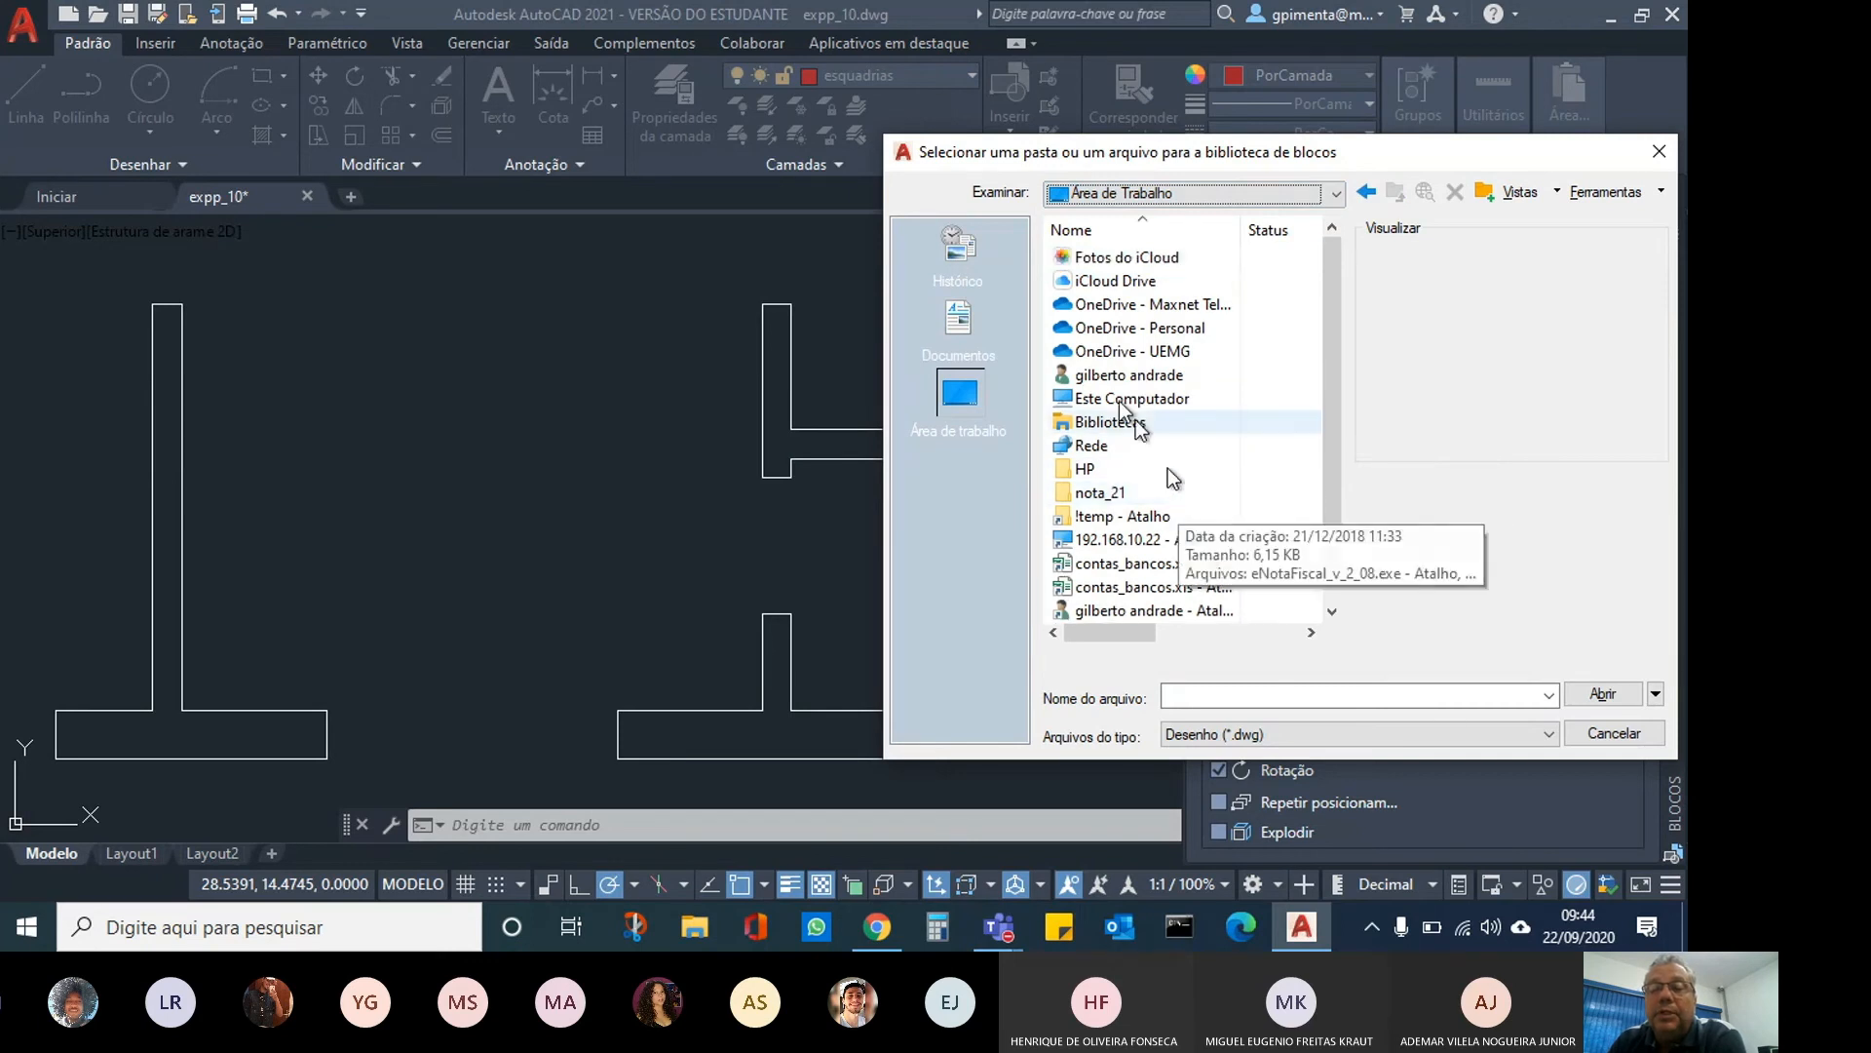
pyautogui.click(1161, 199)
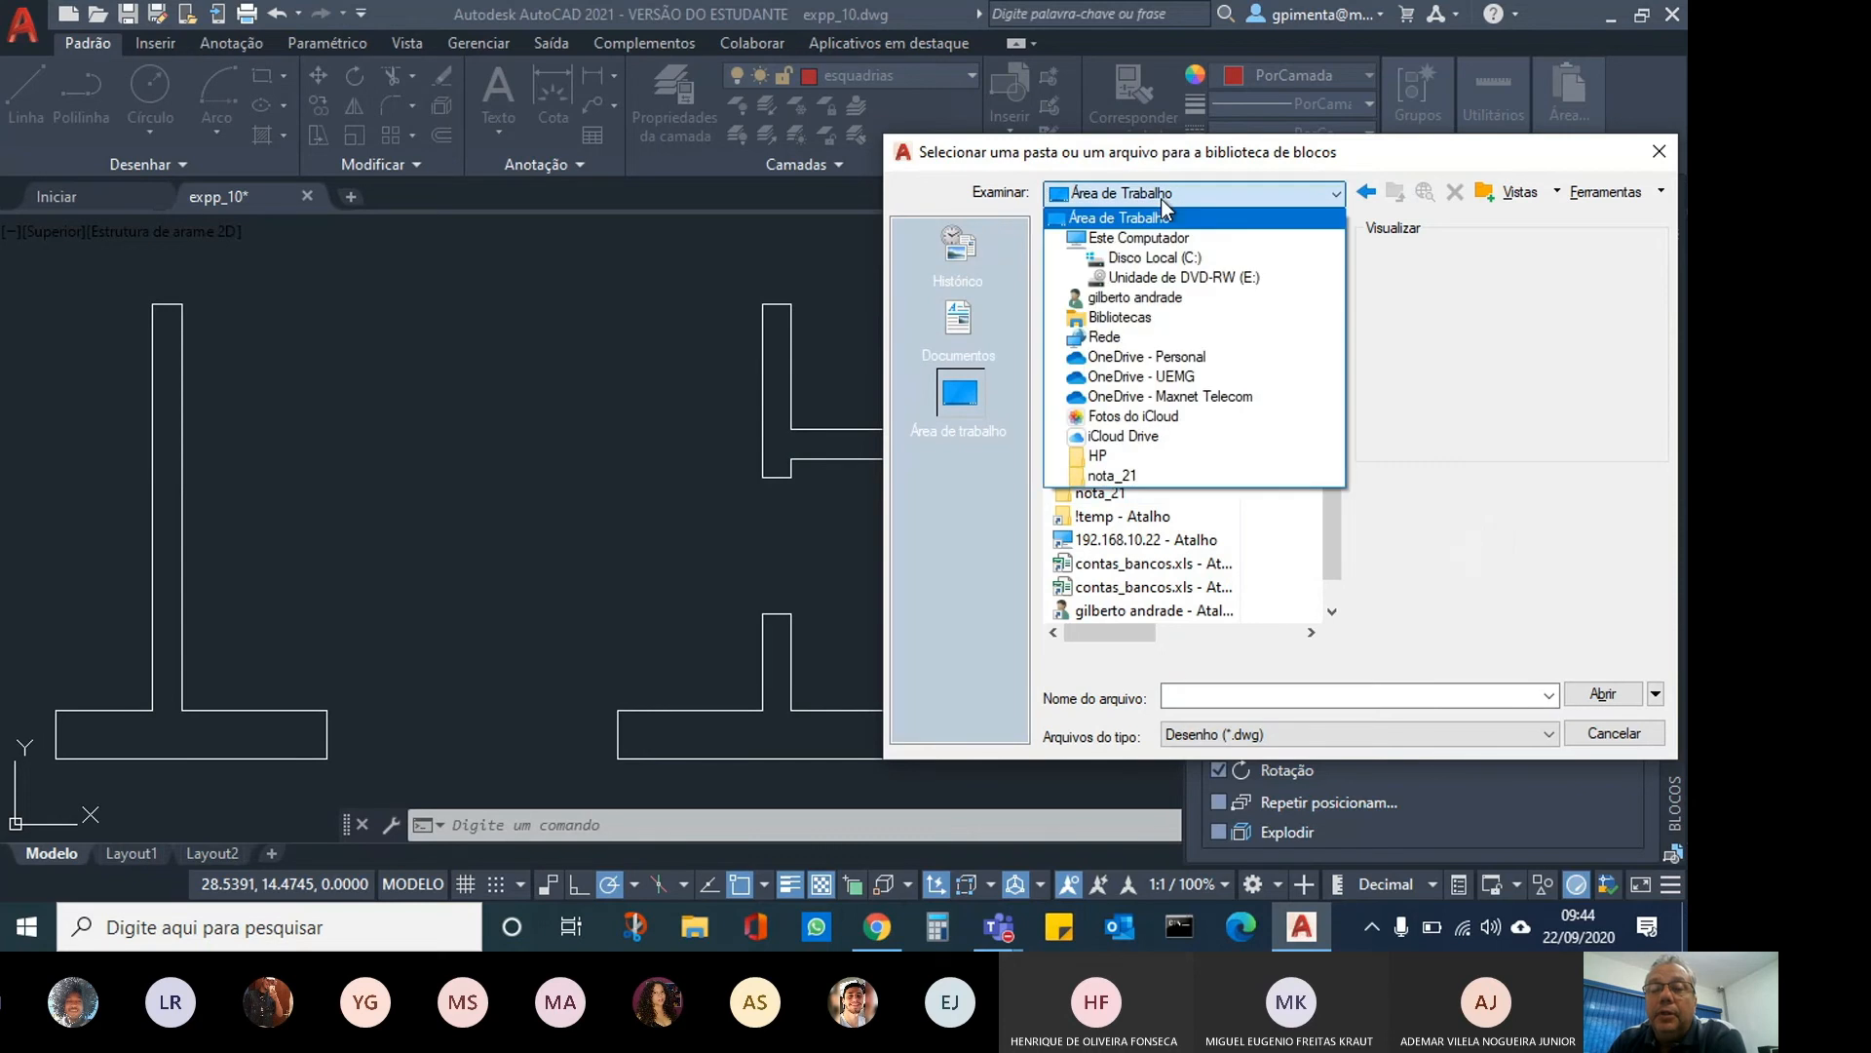
pyautogui.click(1162, 244)
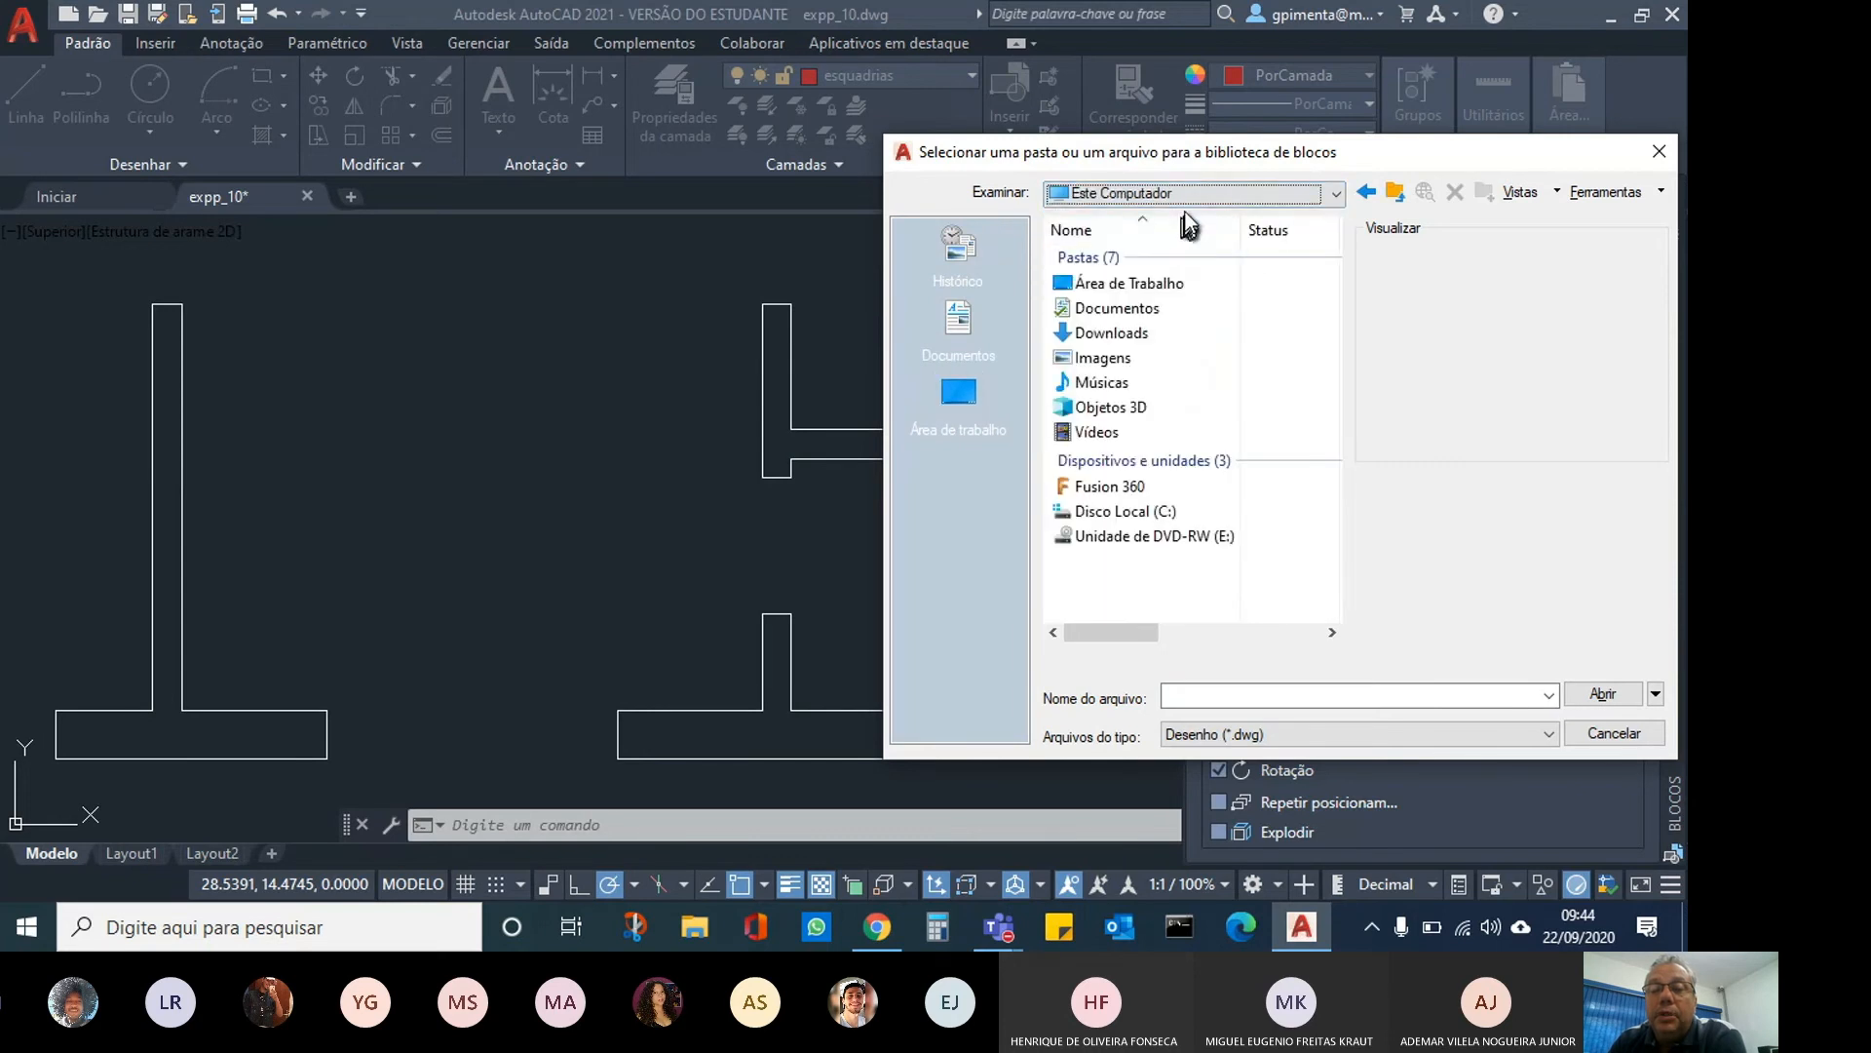
pyautogui.doubleClick(1132, 333)
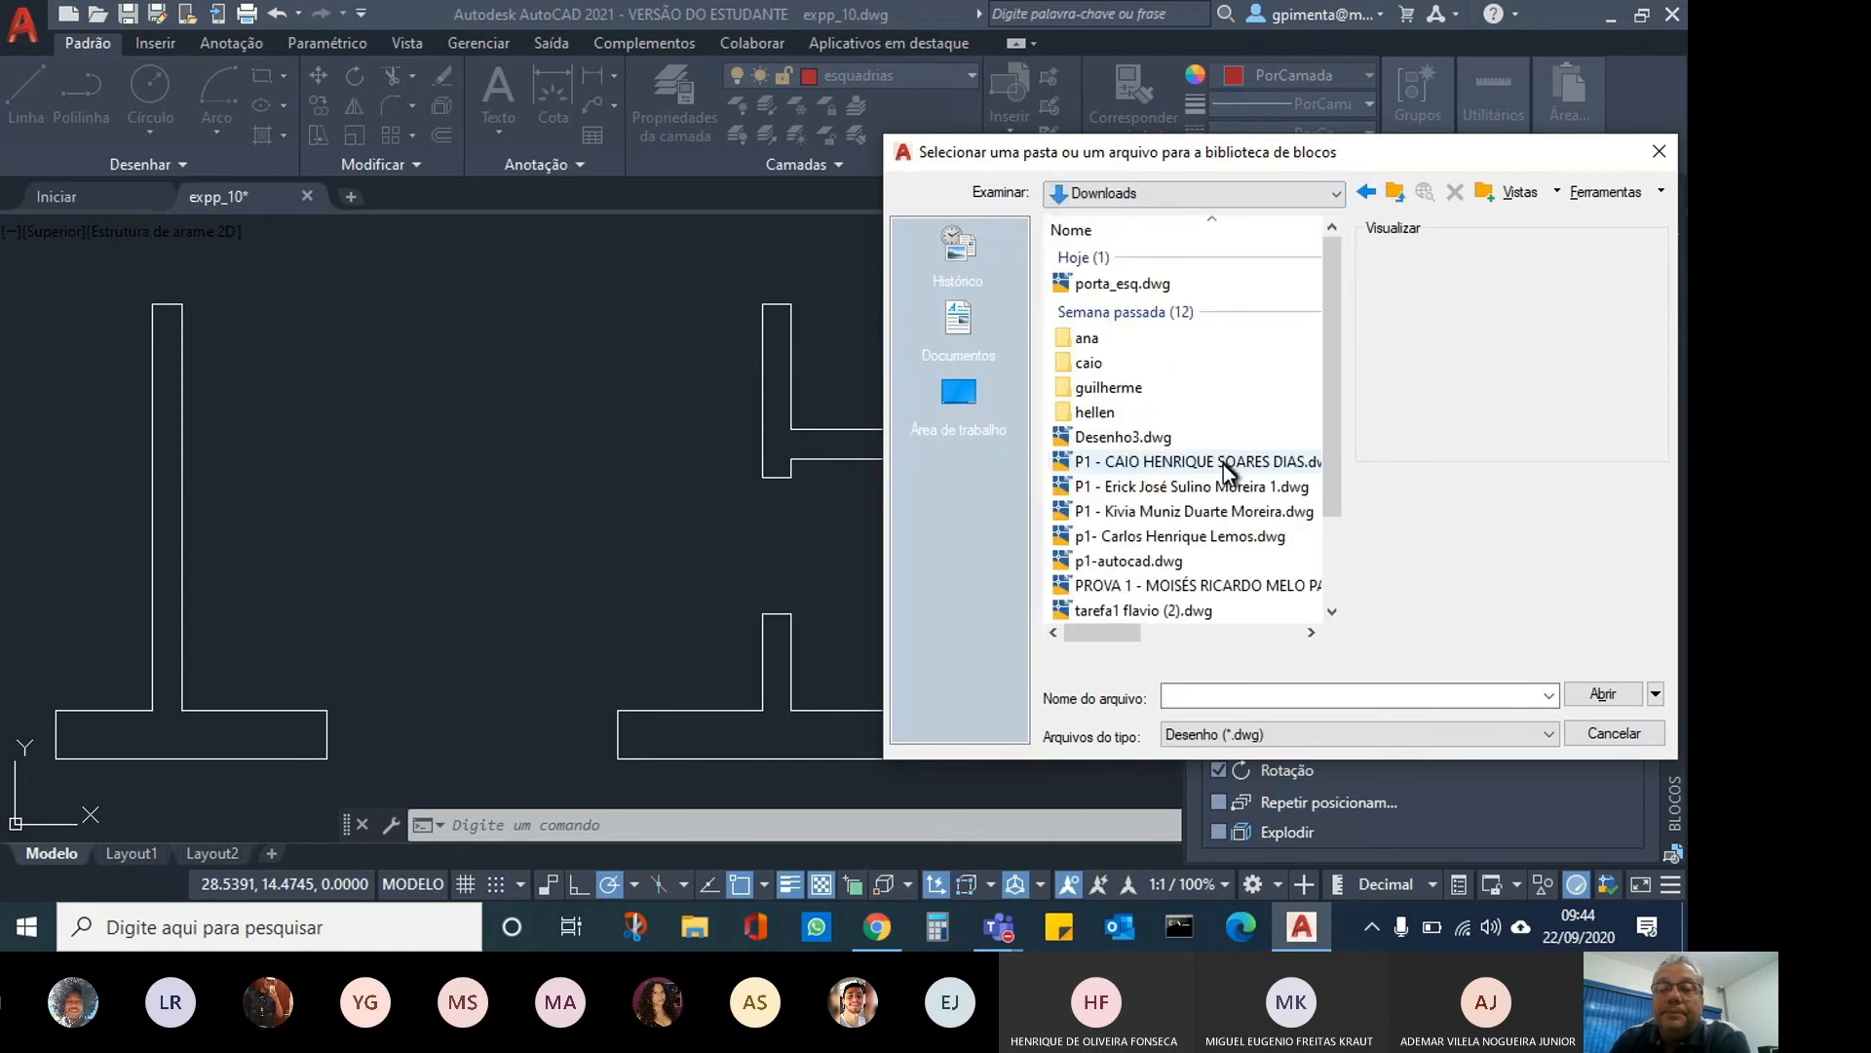
pyautogui.click(1101, 284)
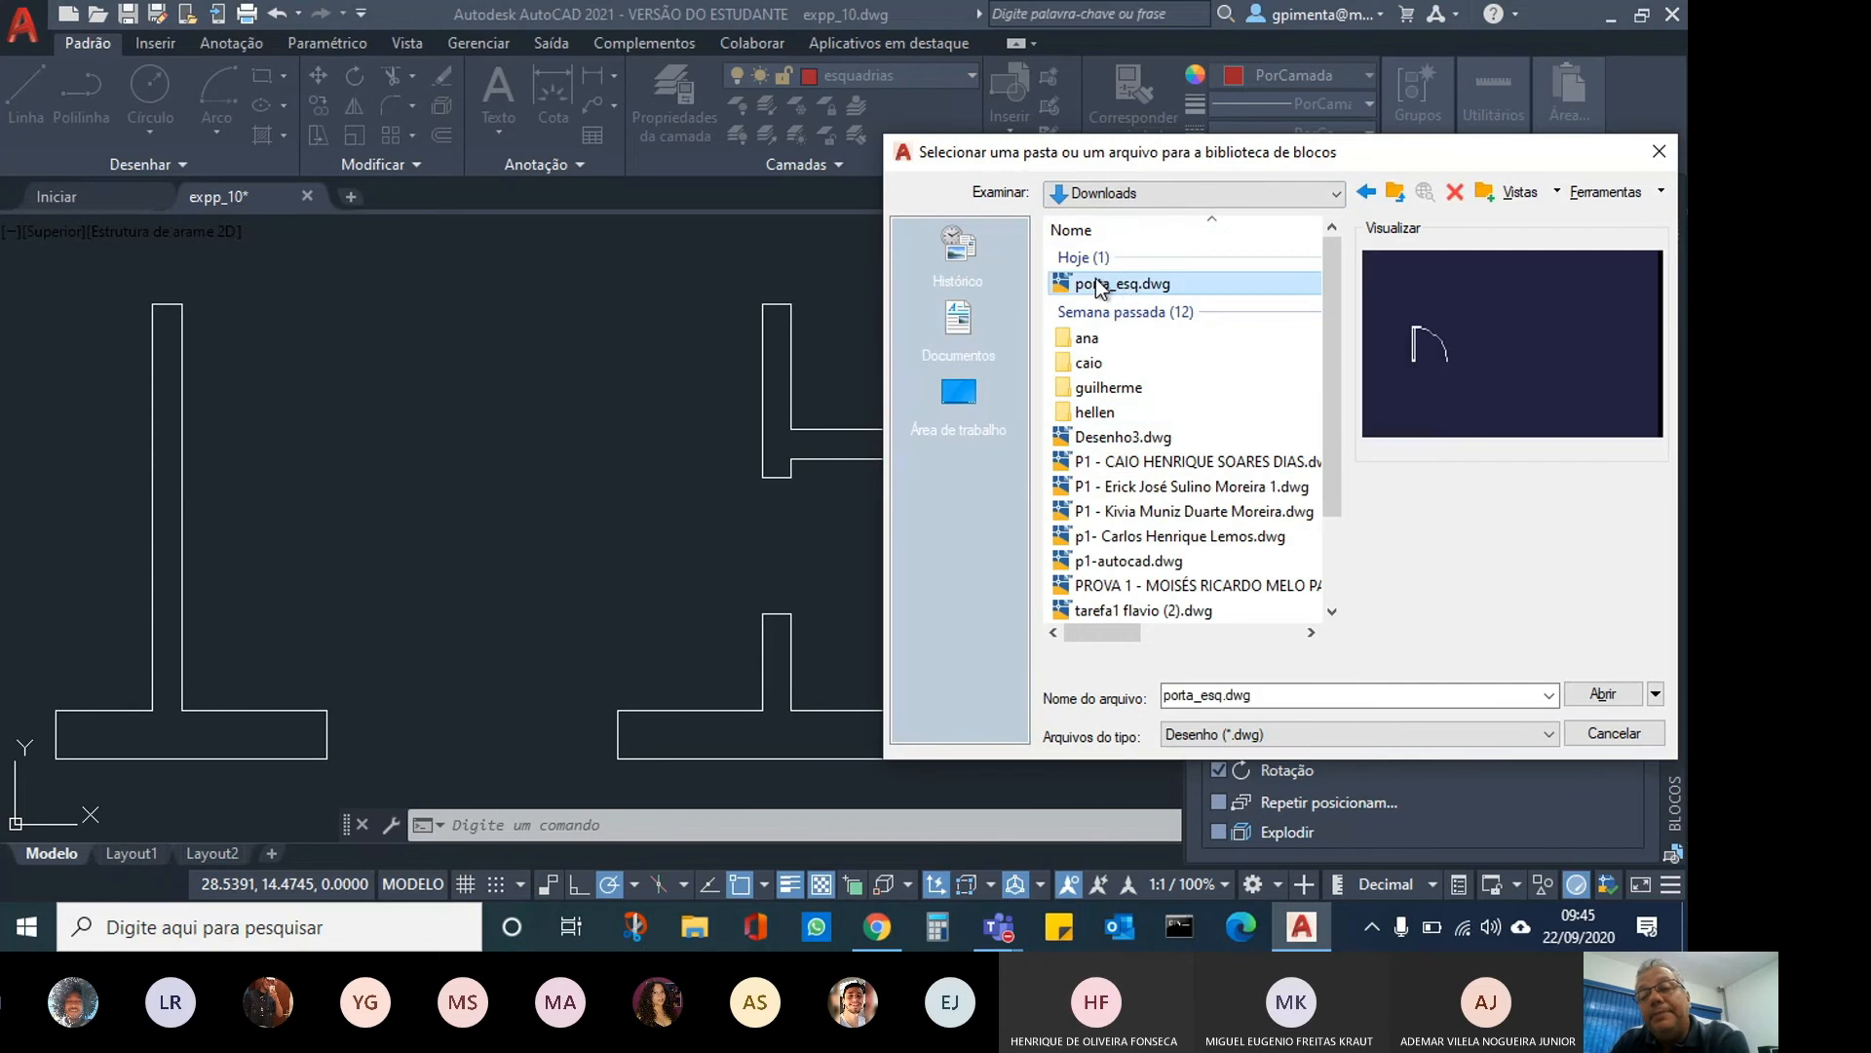
pyautogui.click(1601, 694)
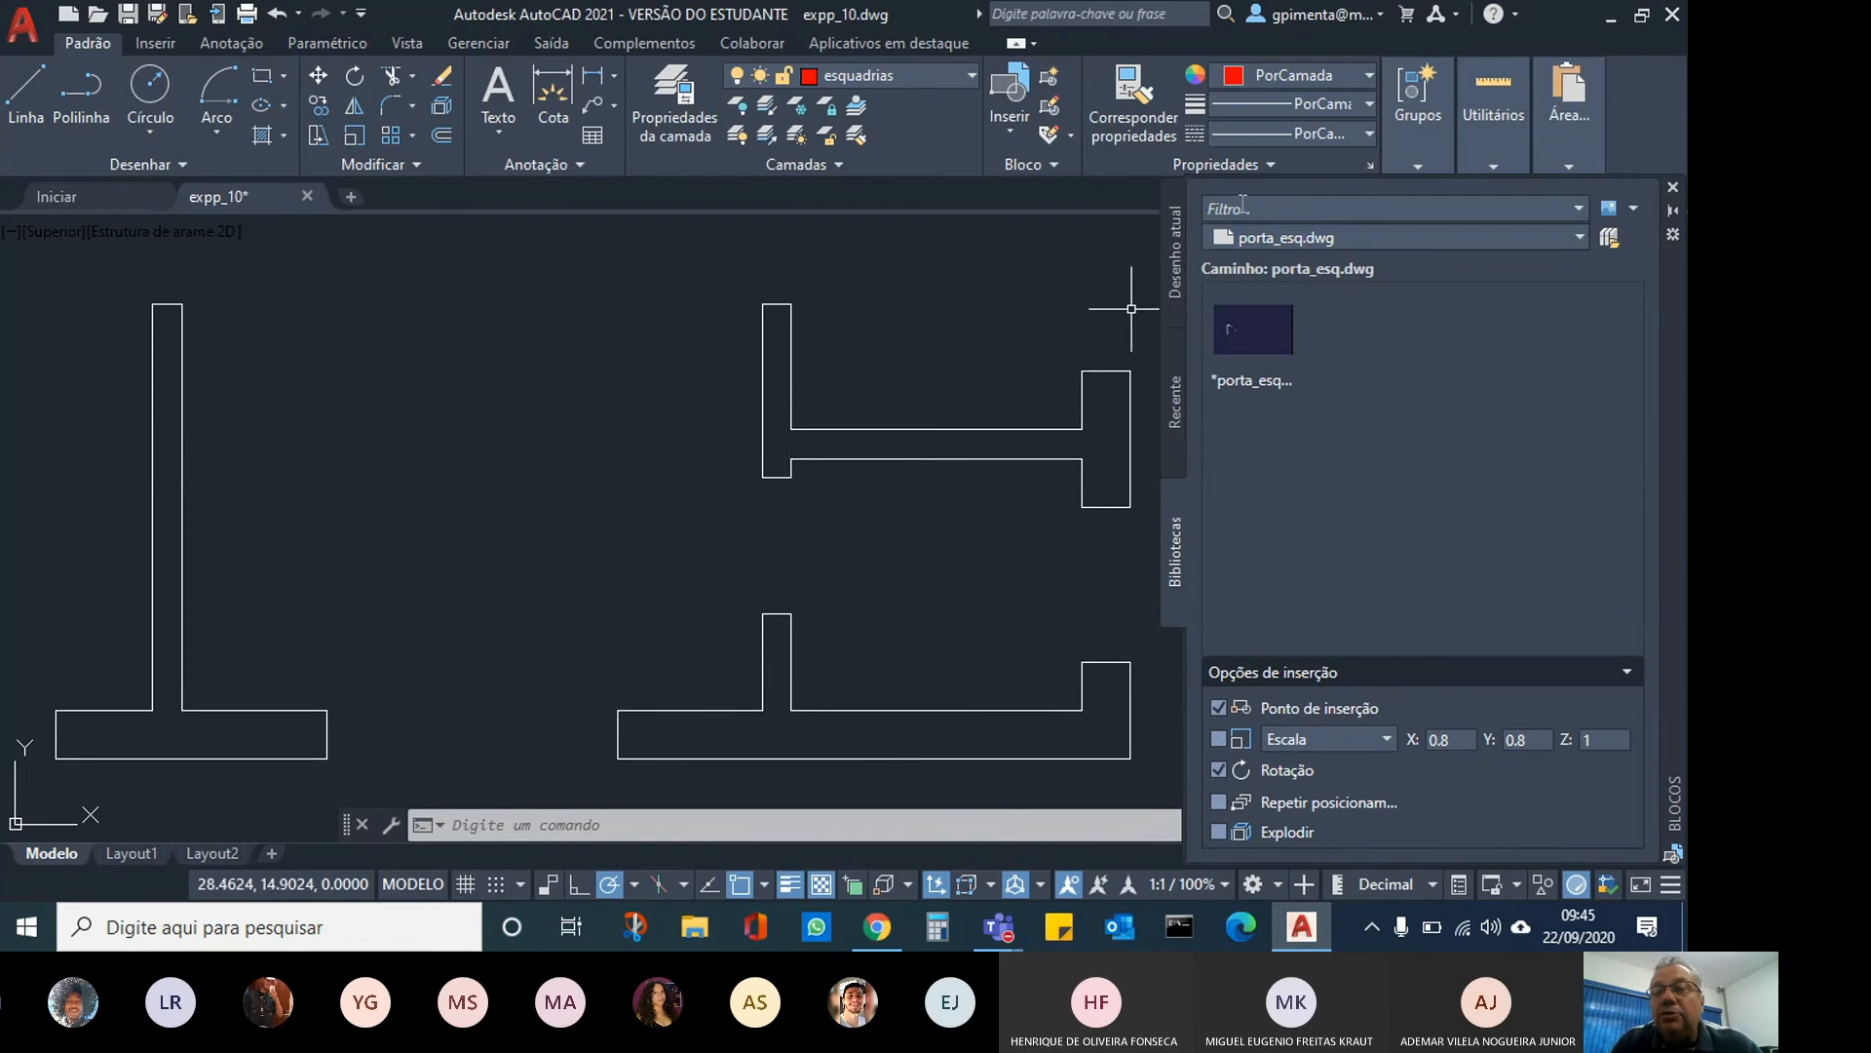
# Measure the small lower-right room with quick measure and set the door block's insertion scale to X 0.7 and Y 0.7.
pyautogui.click(1476, 112)
pyautogui.click(1495, 210)
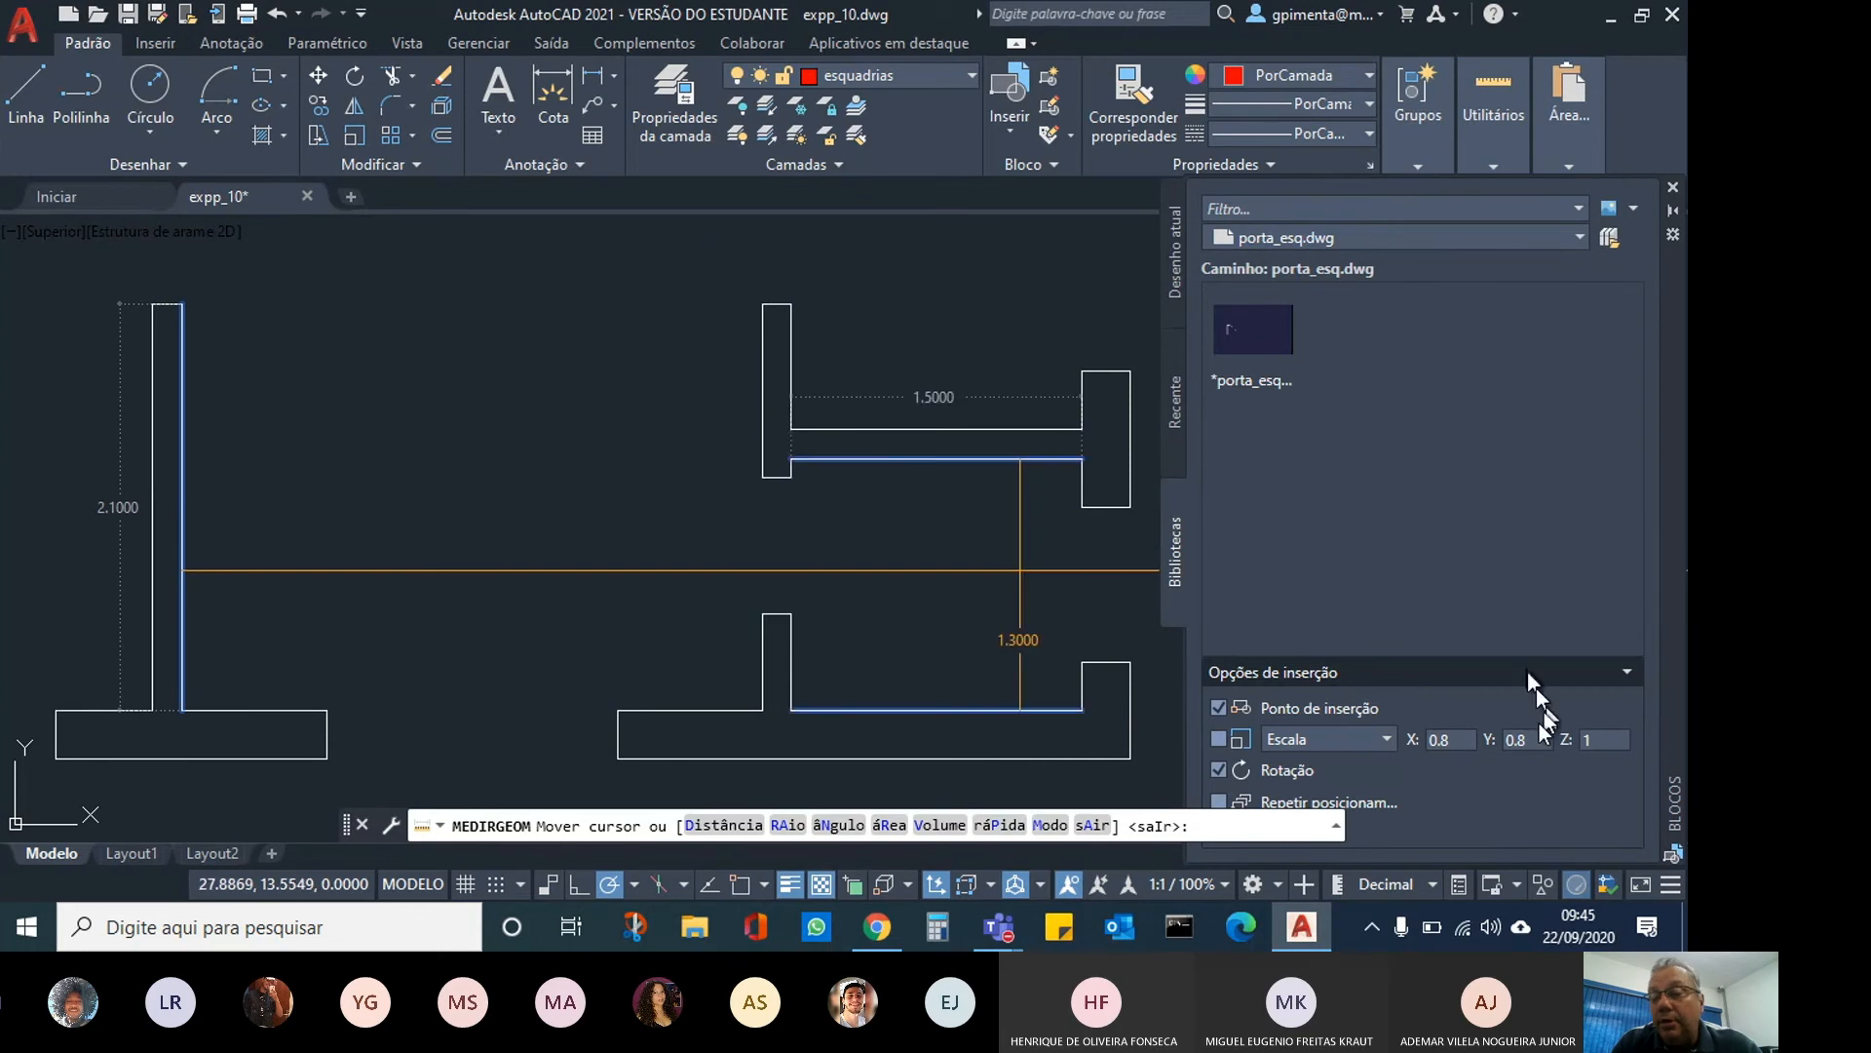
pyautogui.click(1453, 746)
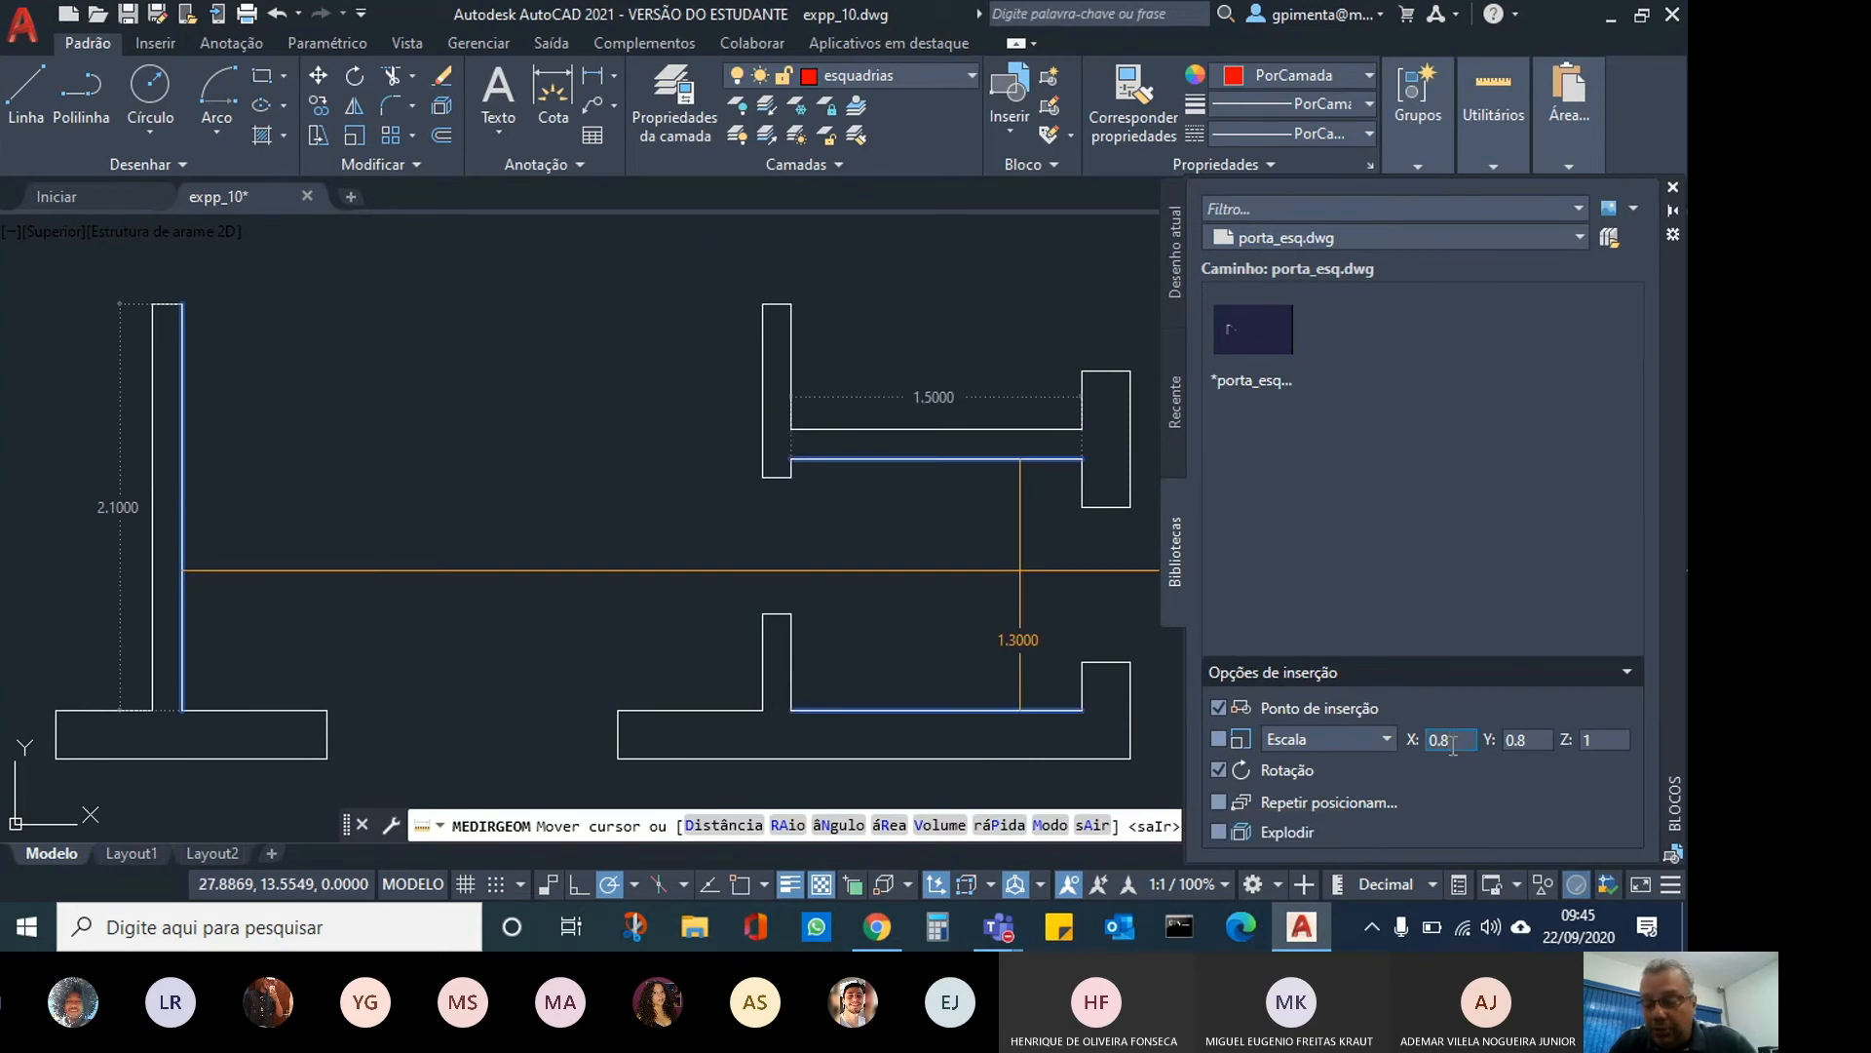
pyautogui.click(1534, 738)
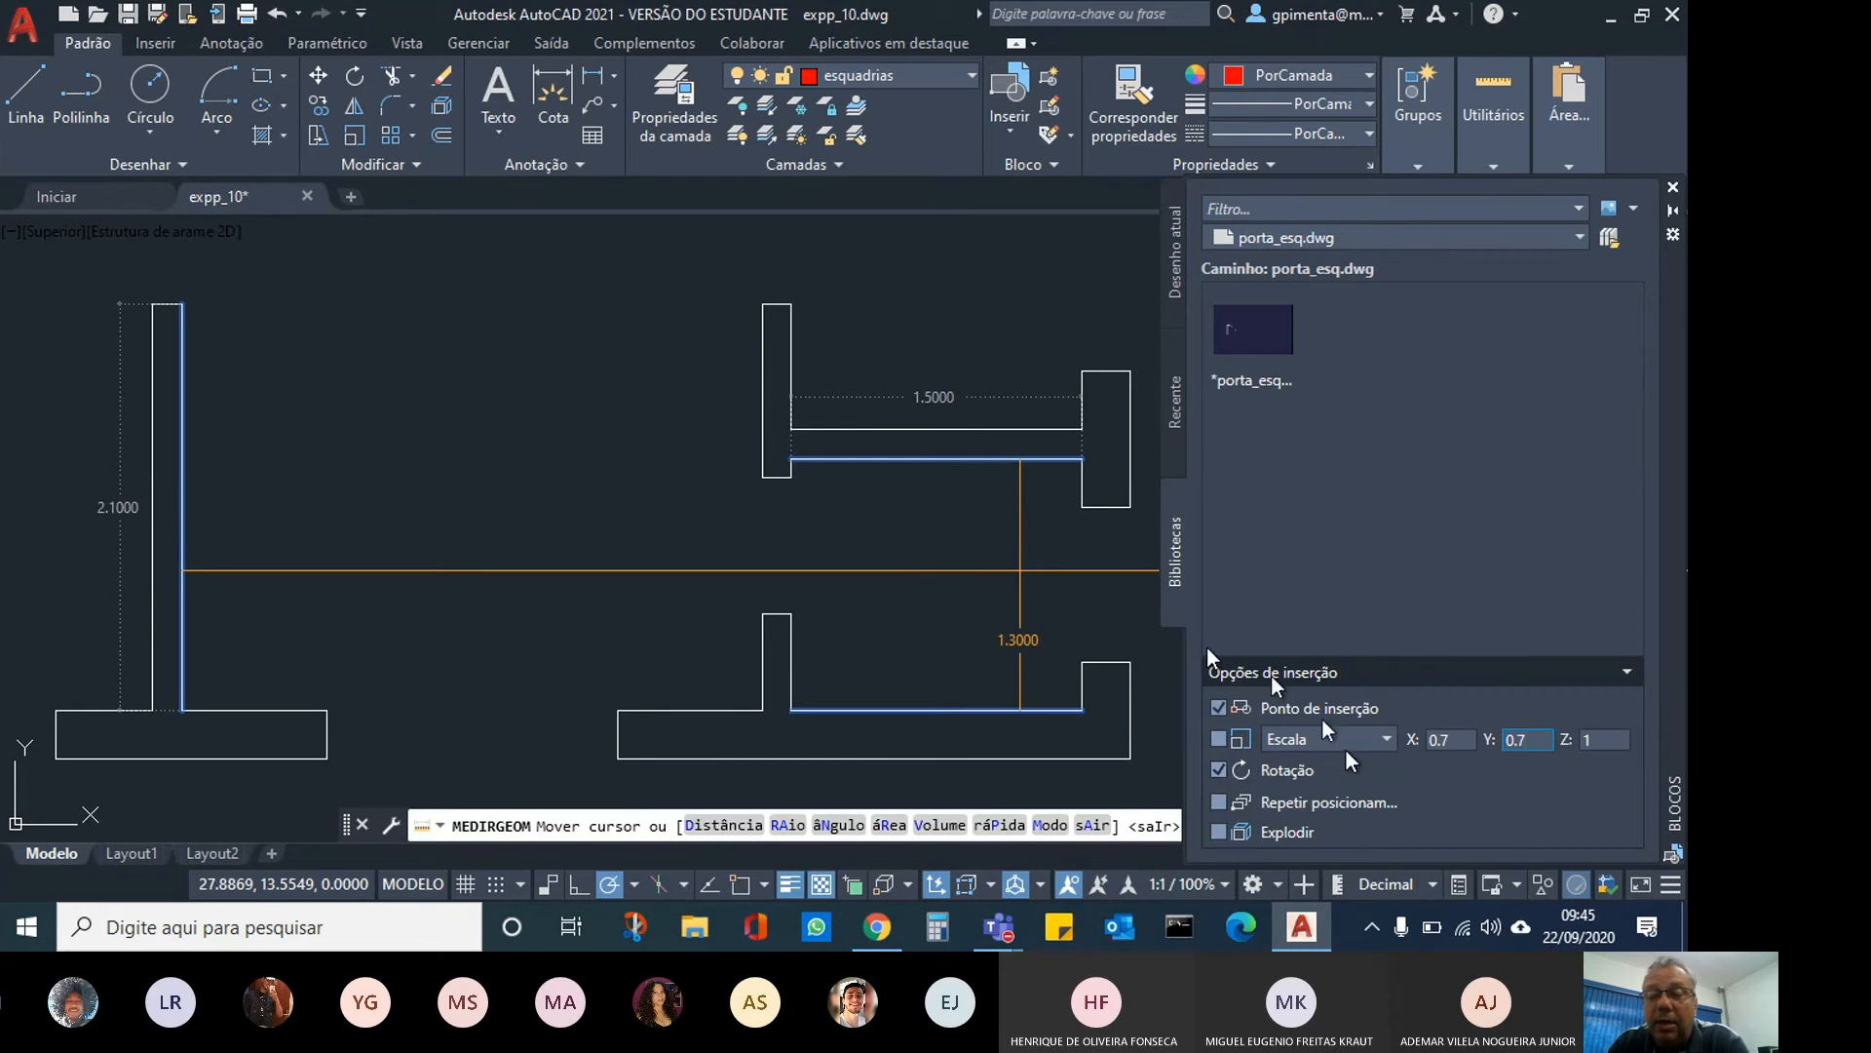
# Insert the porta_esq block at the upper inner corner of the small lower-right room's door opening, rotated 270°, and close the block palette.
pyautogui.click(1275, 356)
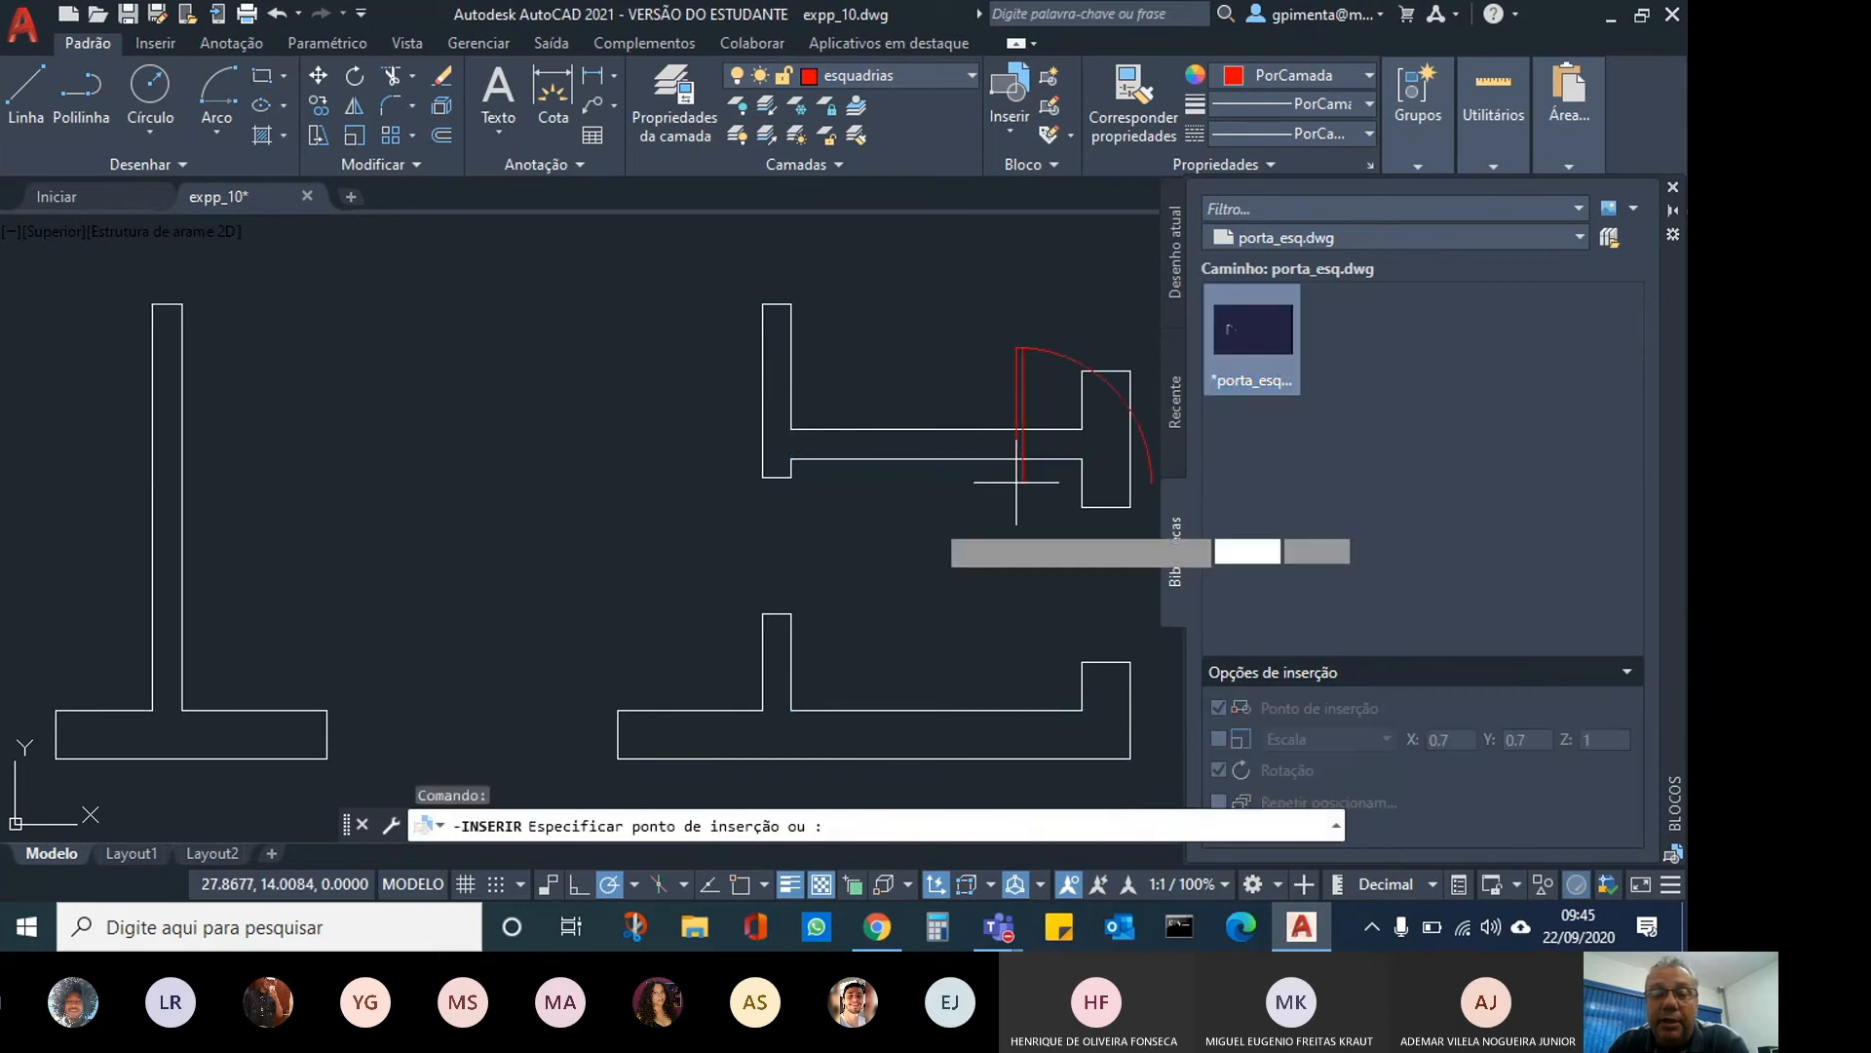
pyautogui.click(794, 478)
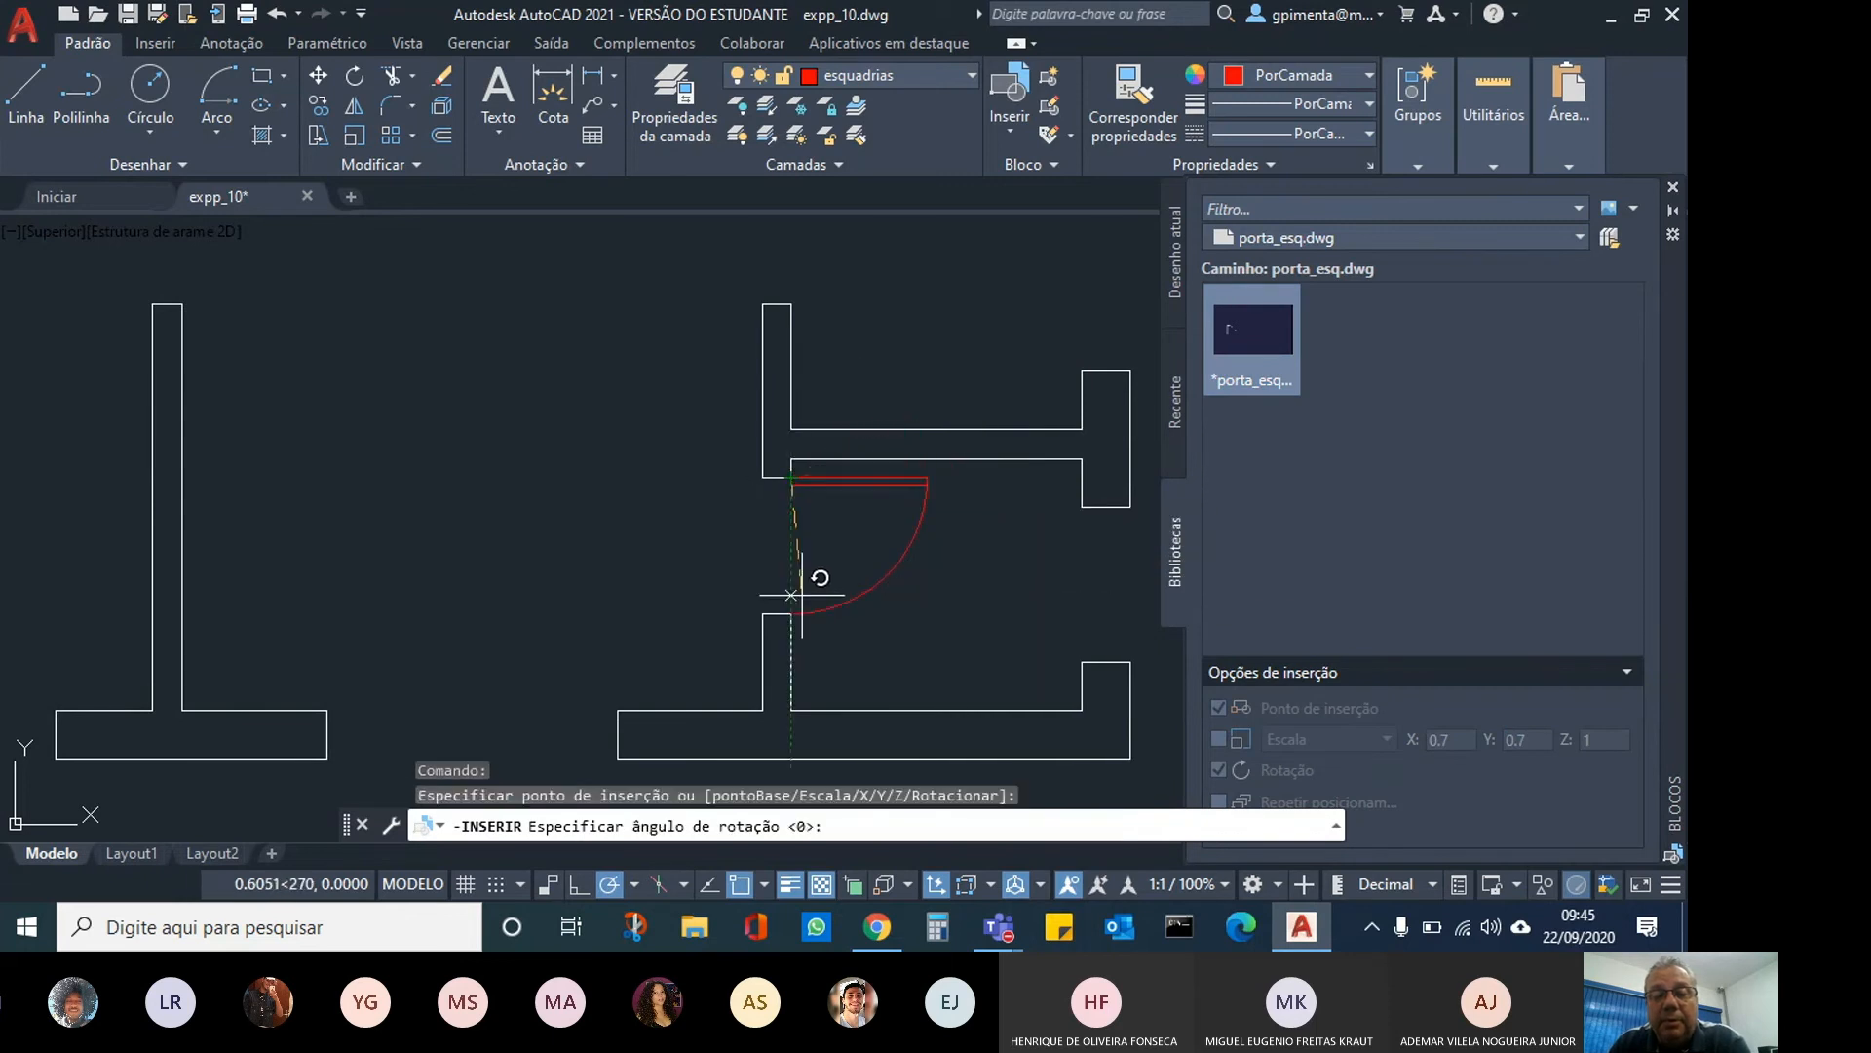
pyautogui.click(792, 661)
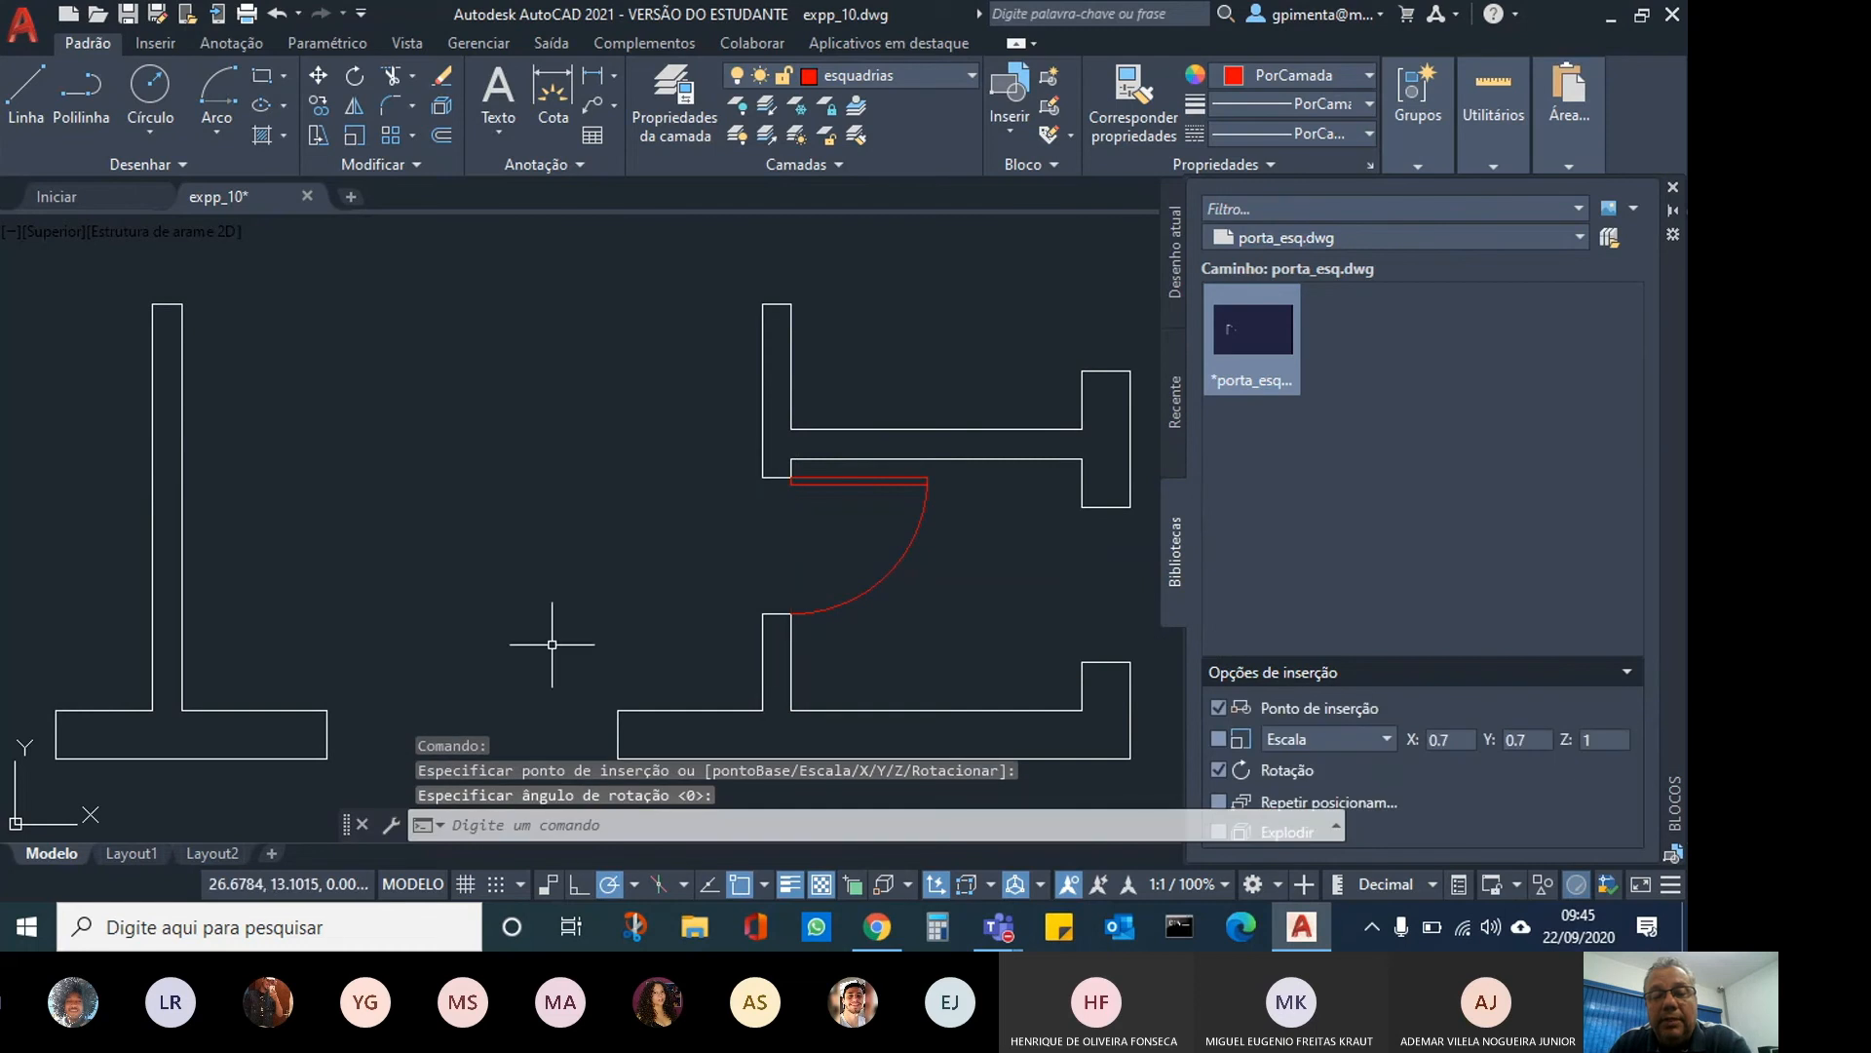
pyautogui.scroll(-3, 533, 645)
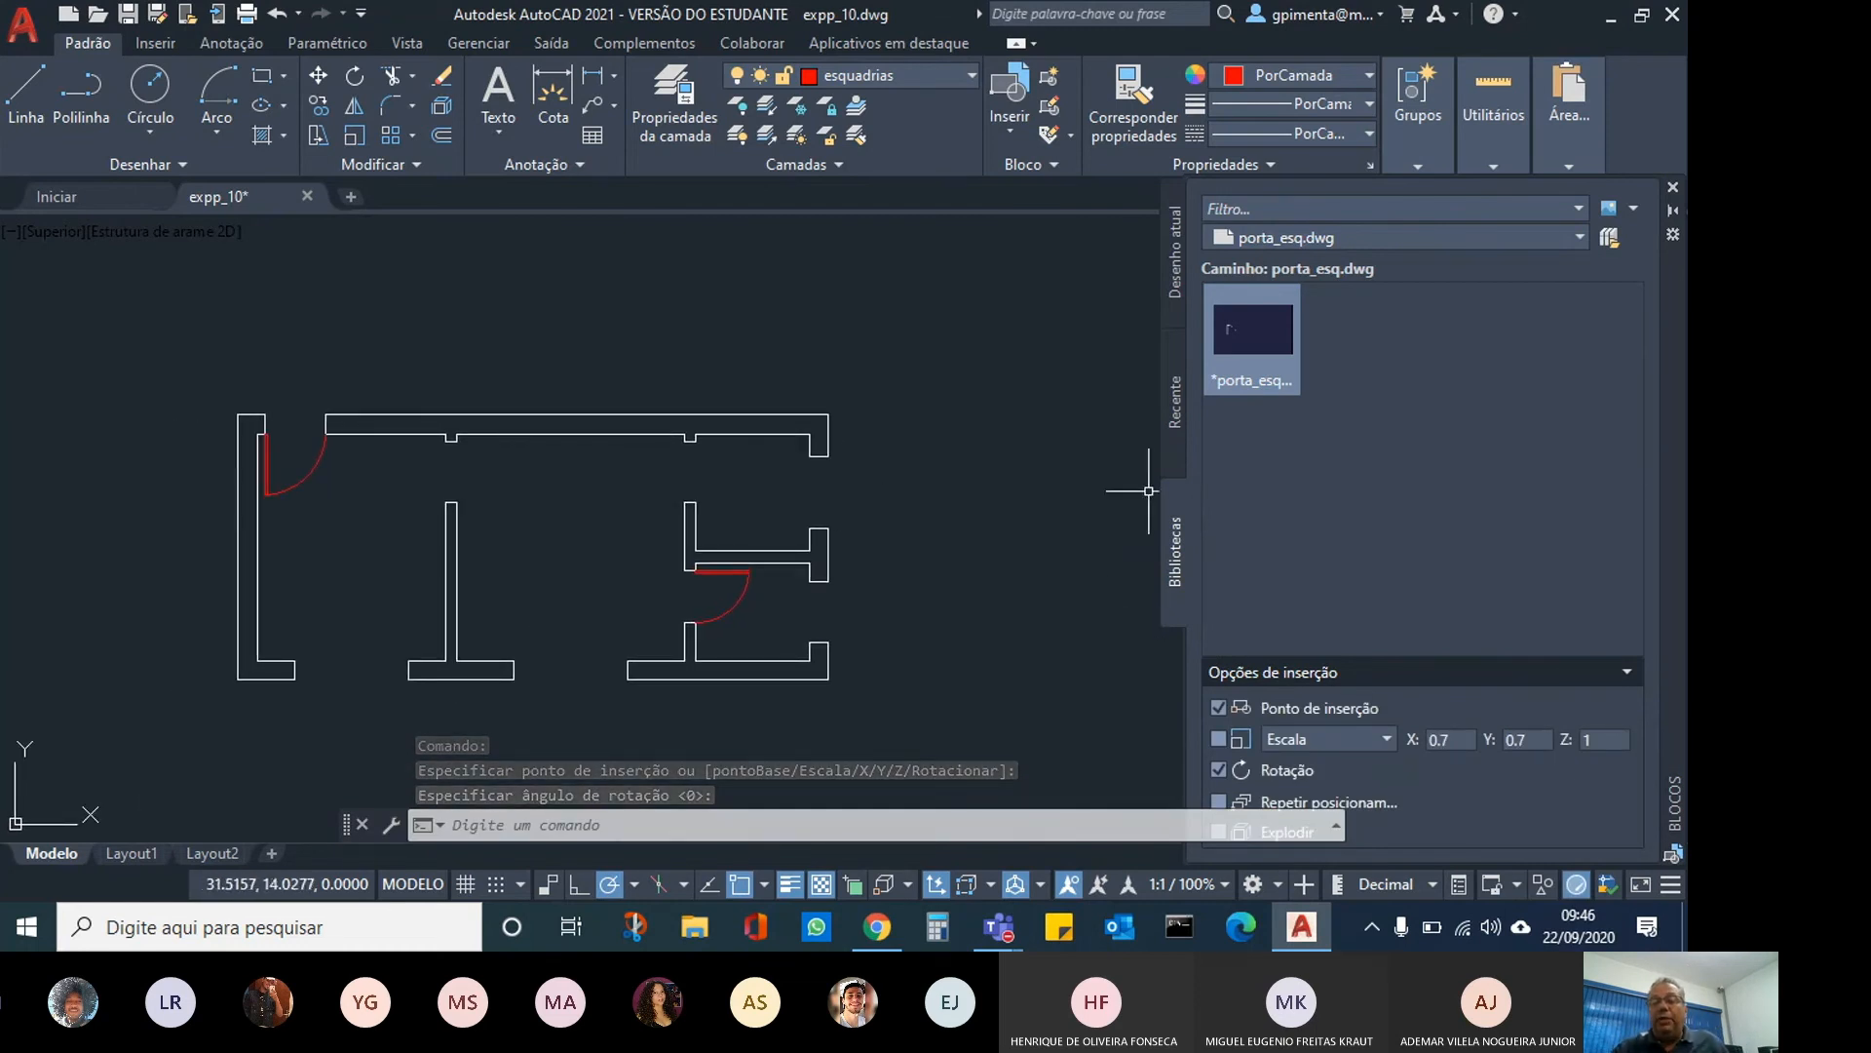
pyautogui.click(1673, 187)
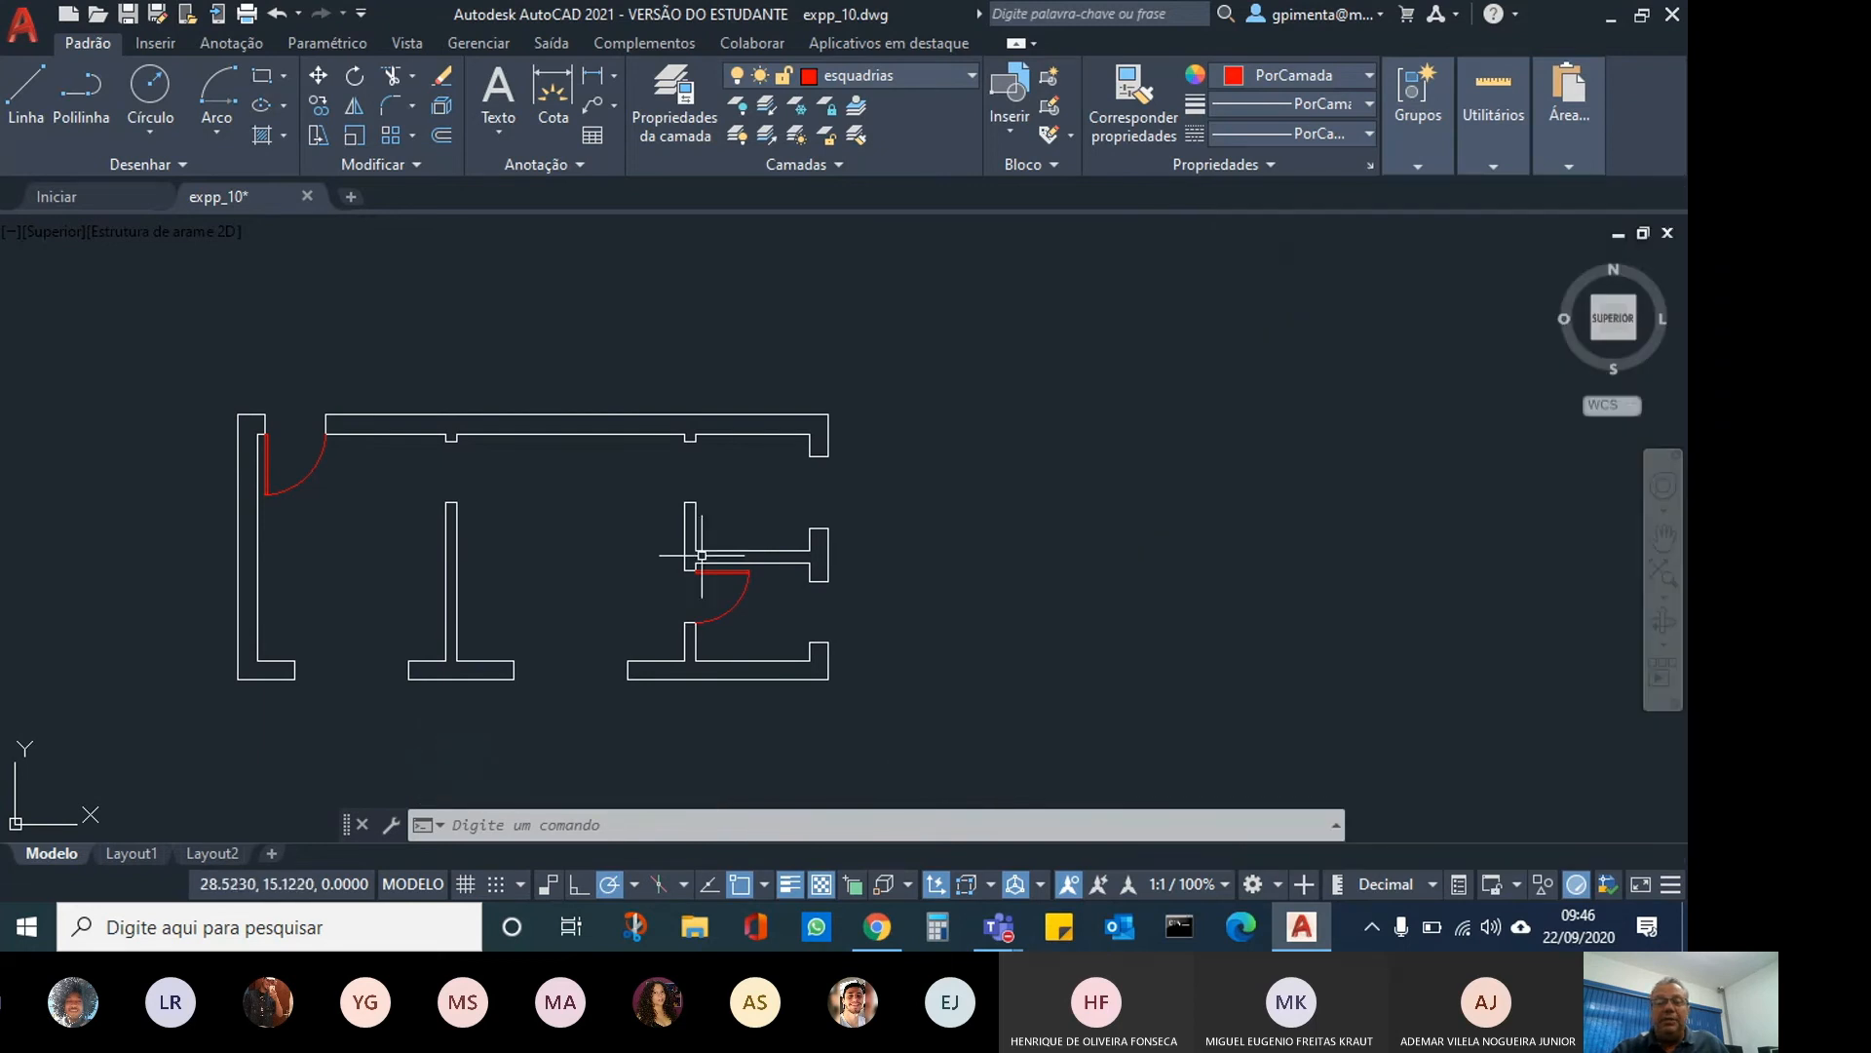
# Reopen the block palette, view the blocks stored in the current drawing and close the palette.
pyautogui.scroll(2, 535, 598)
pyautogui.moveTo(535, 598); pyautogui.dragTo(787, 612, button='middle')
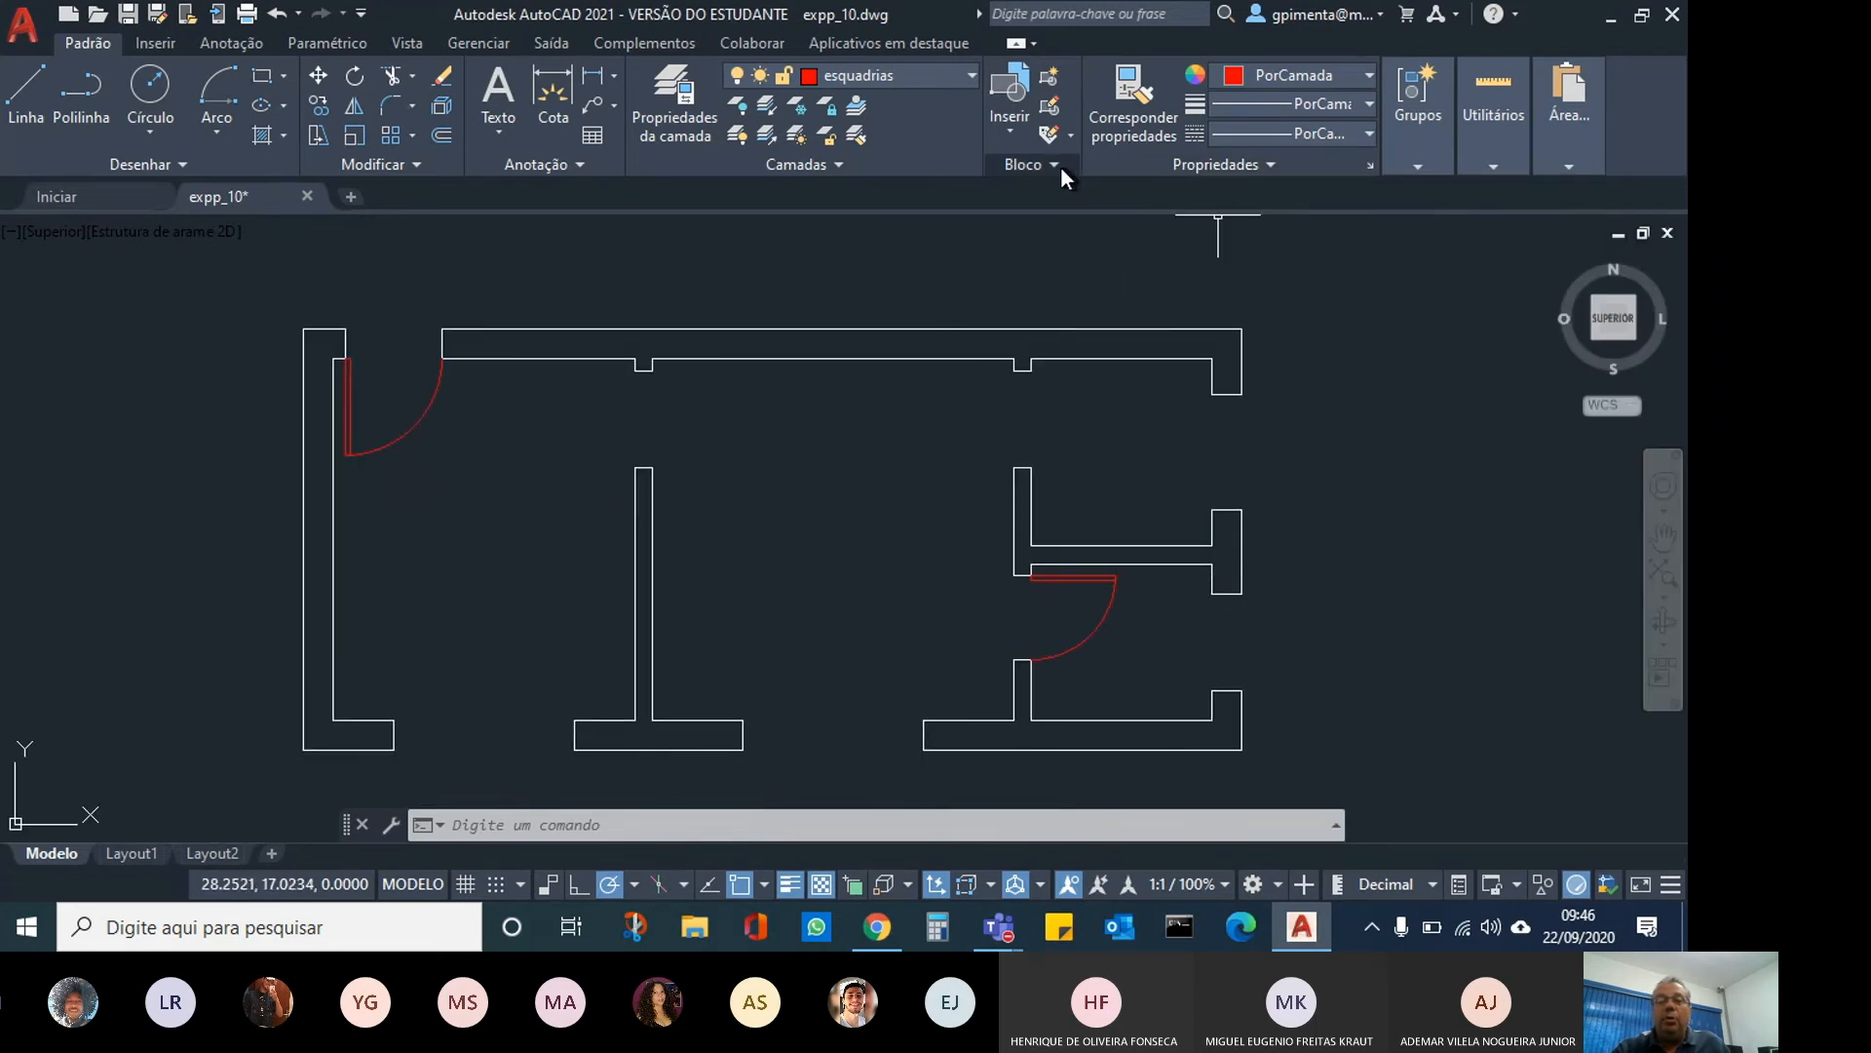
pyautogui.click(1061, 166)
pyautogui.click(1010, 122)
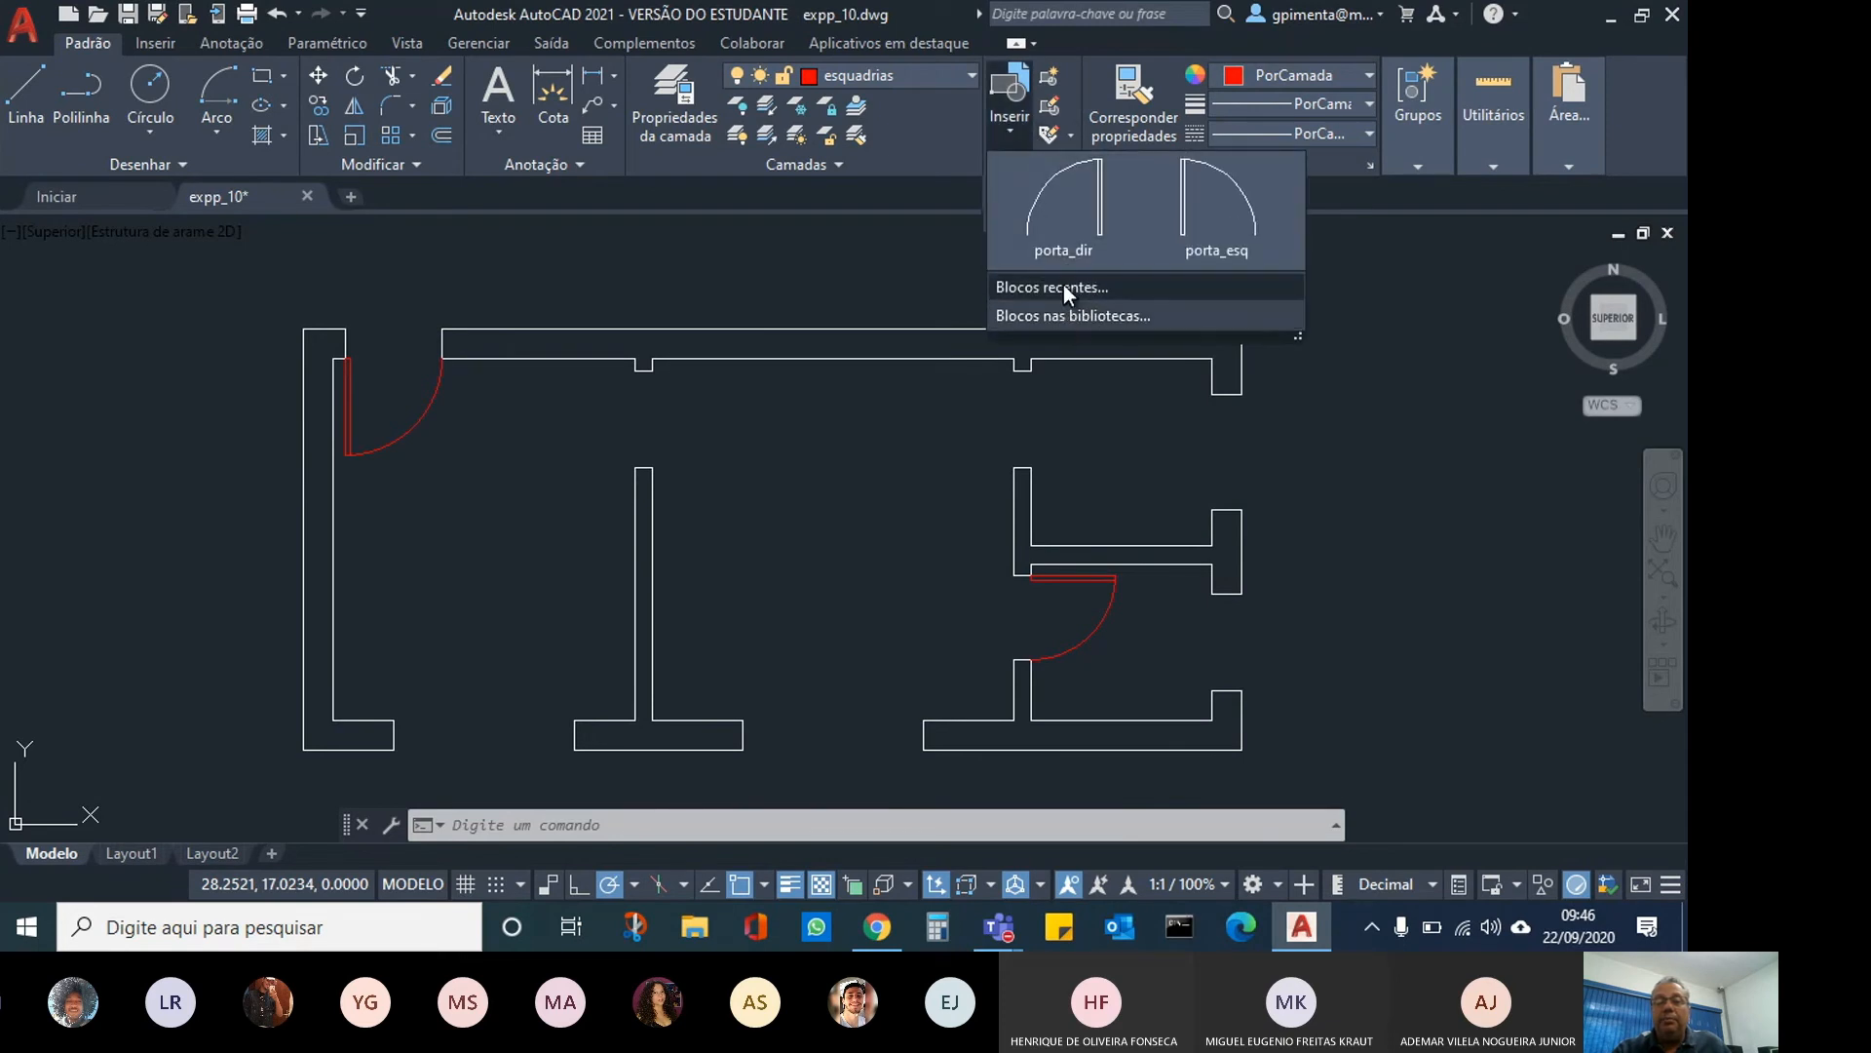
pyautogui.click(1038, 316)
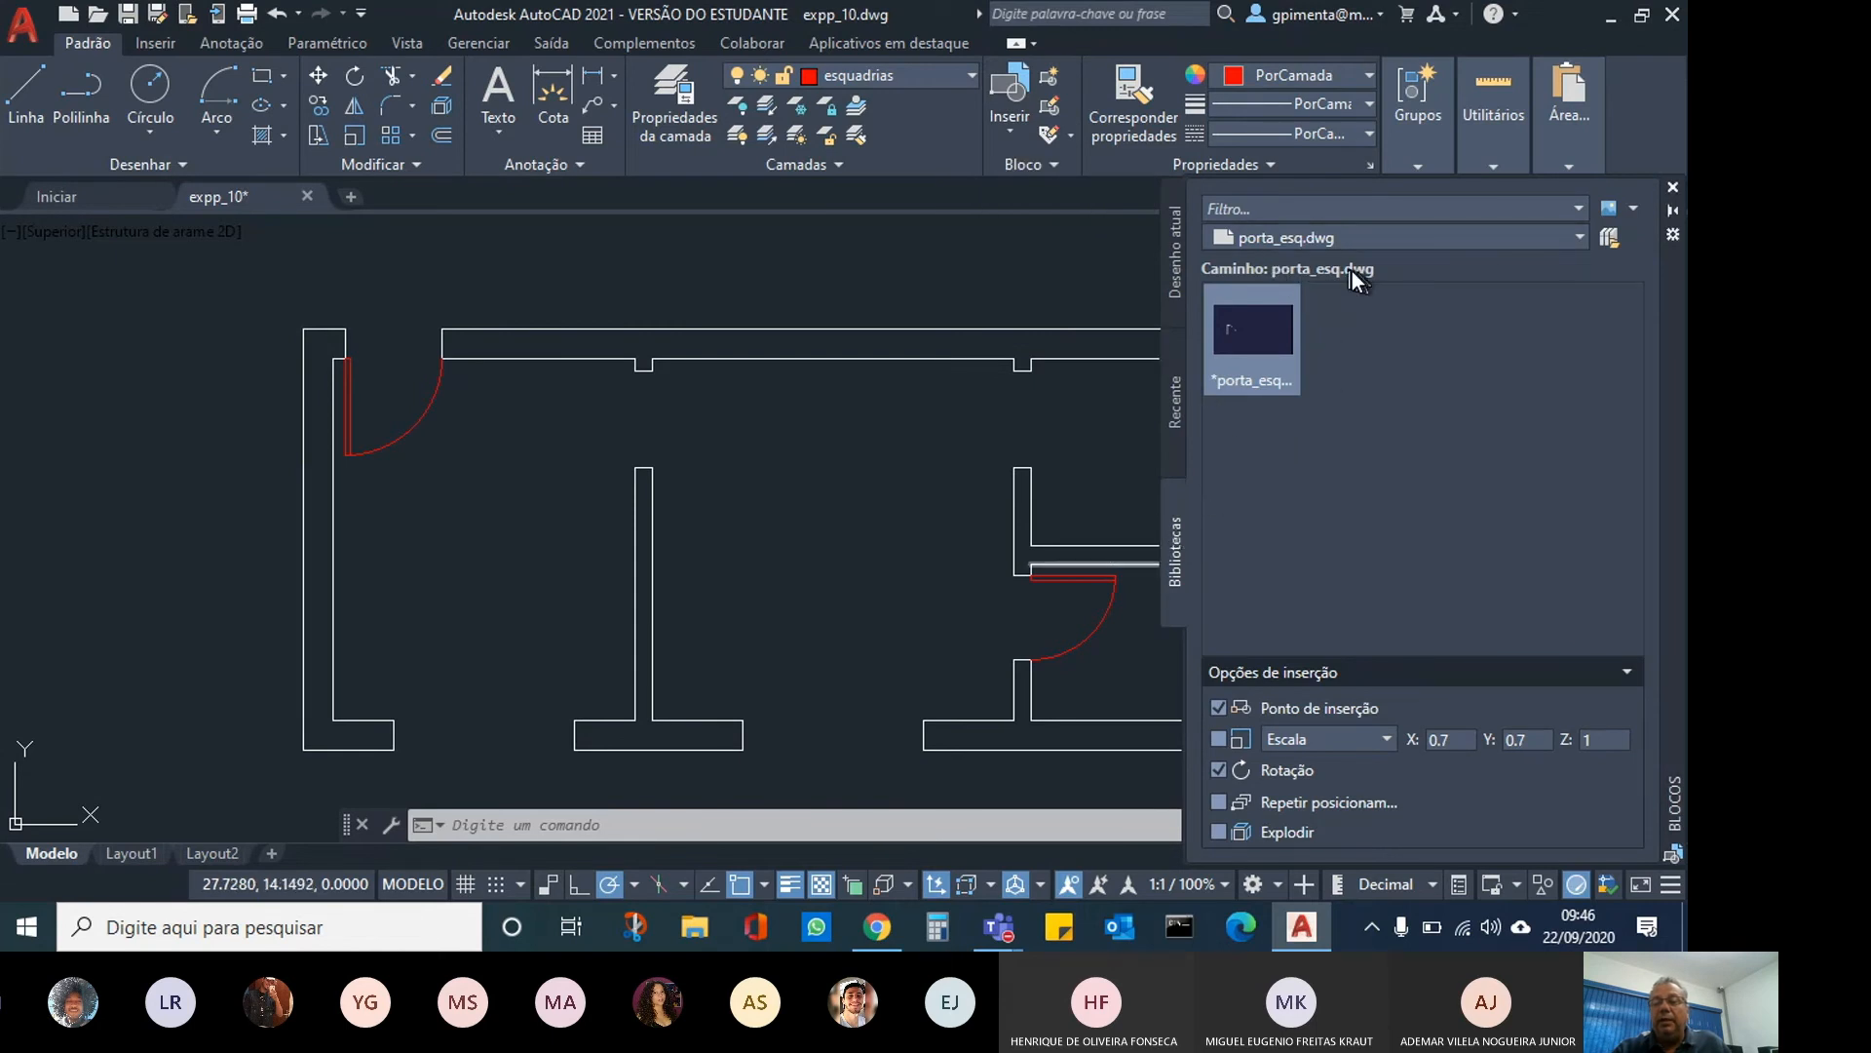
pyautogui.click(1176, 284)
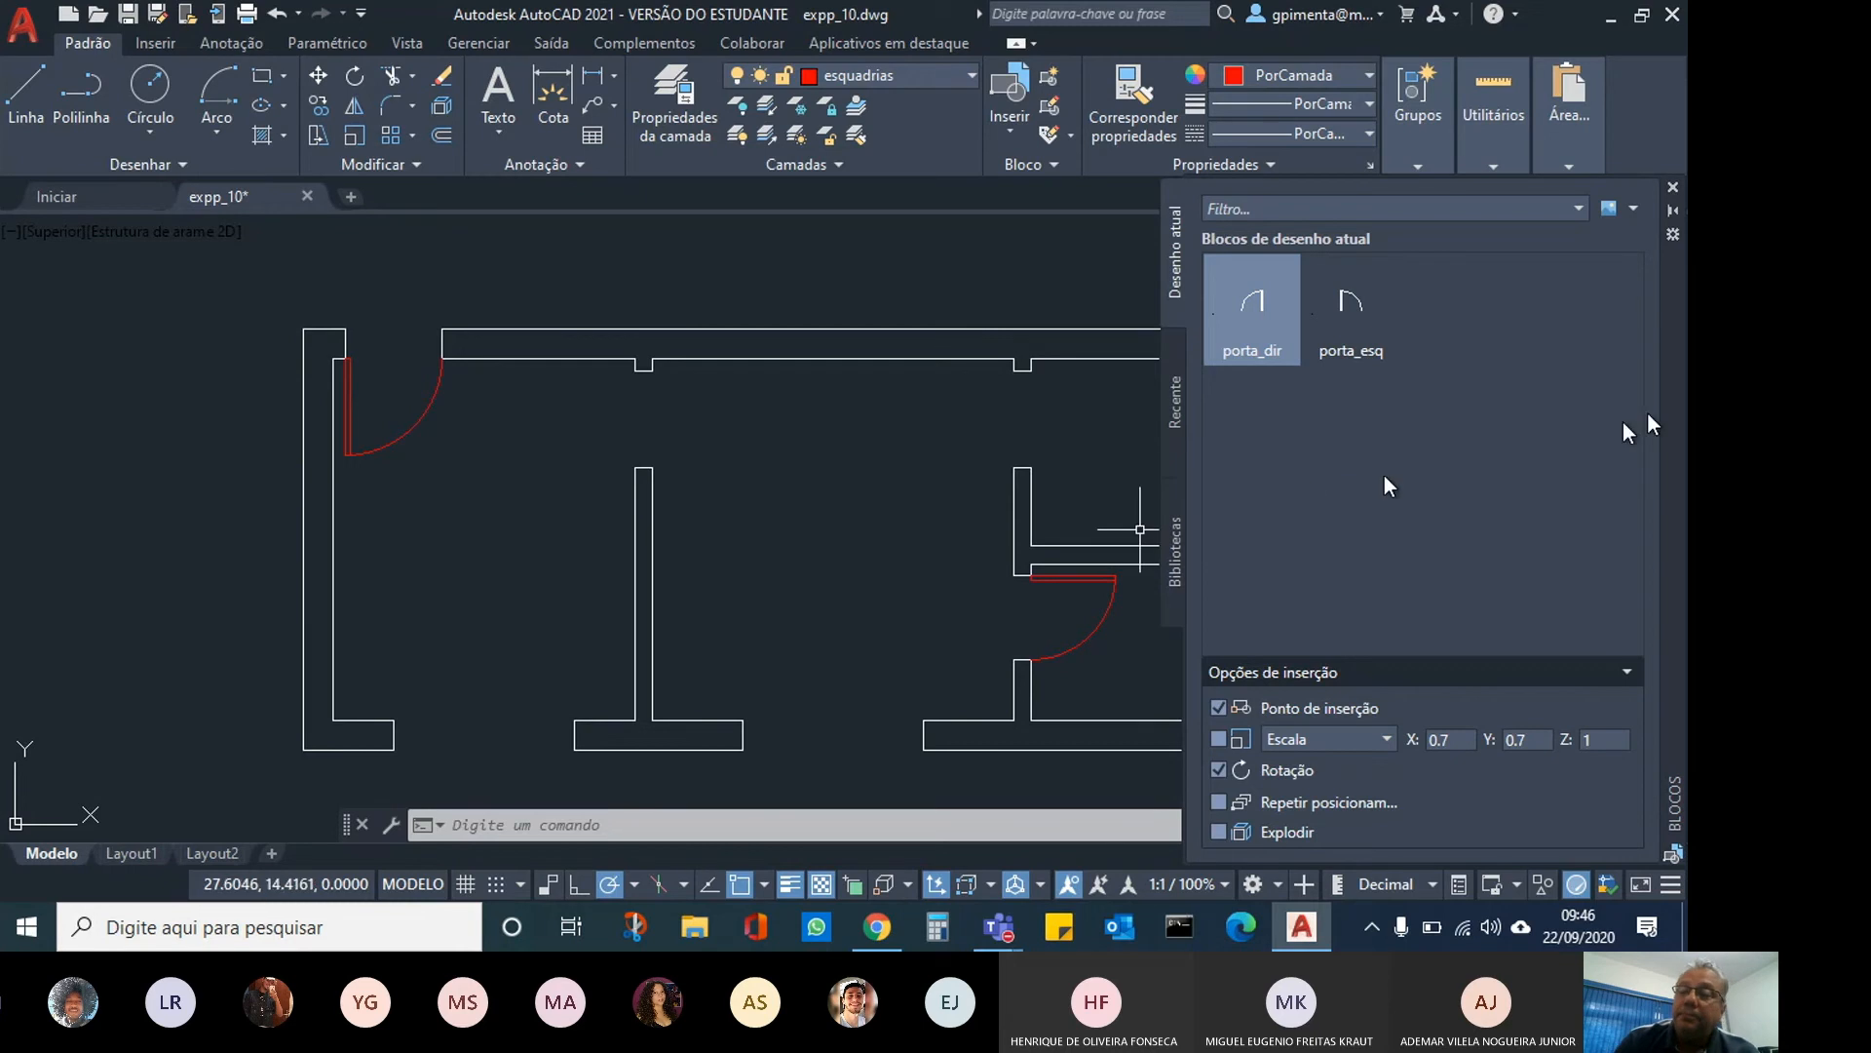
pyautogui.click(1674, 188)
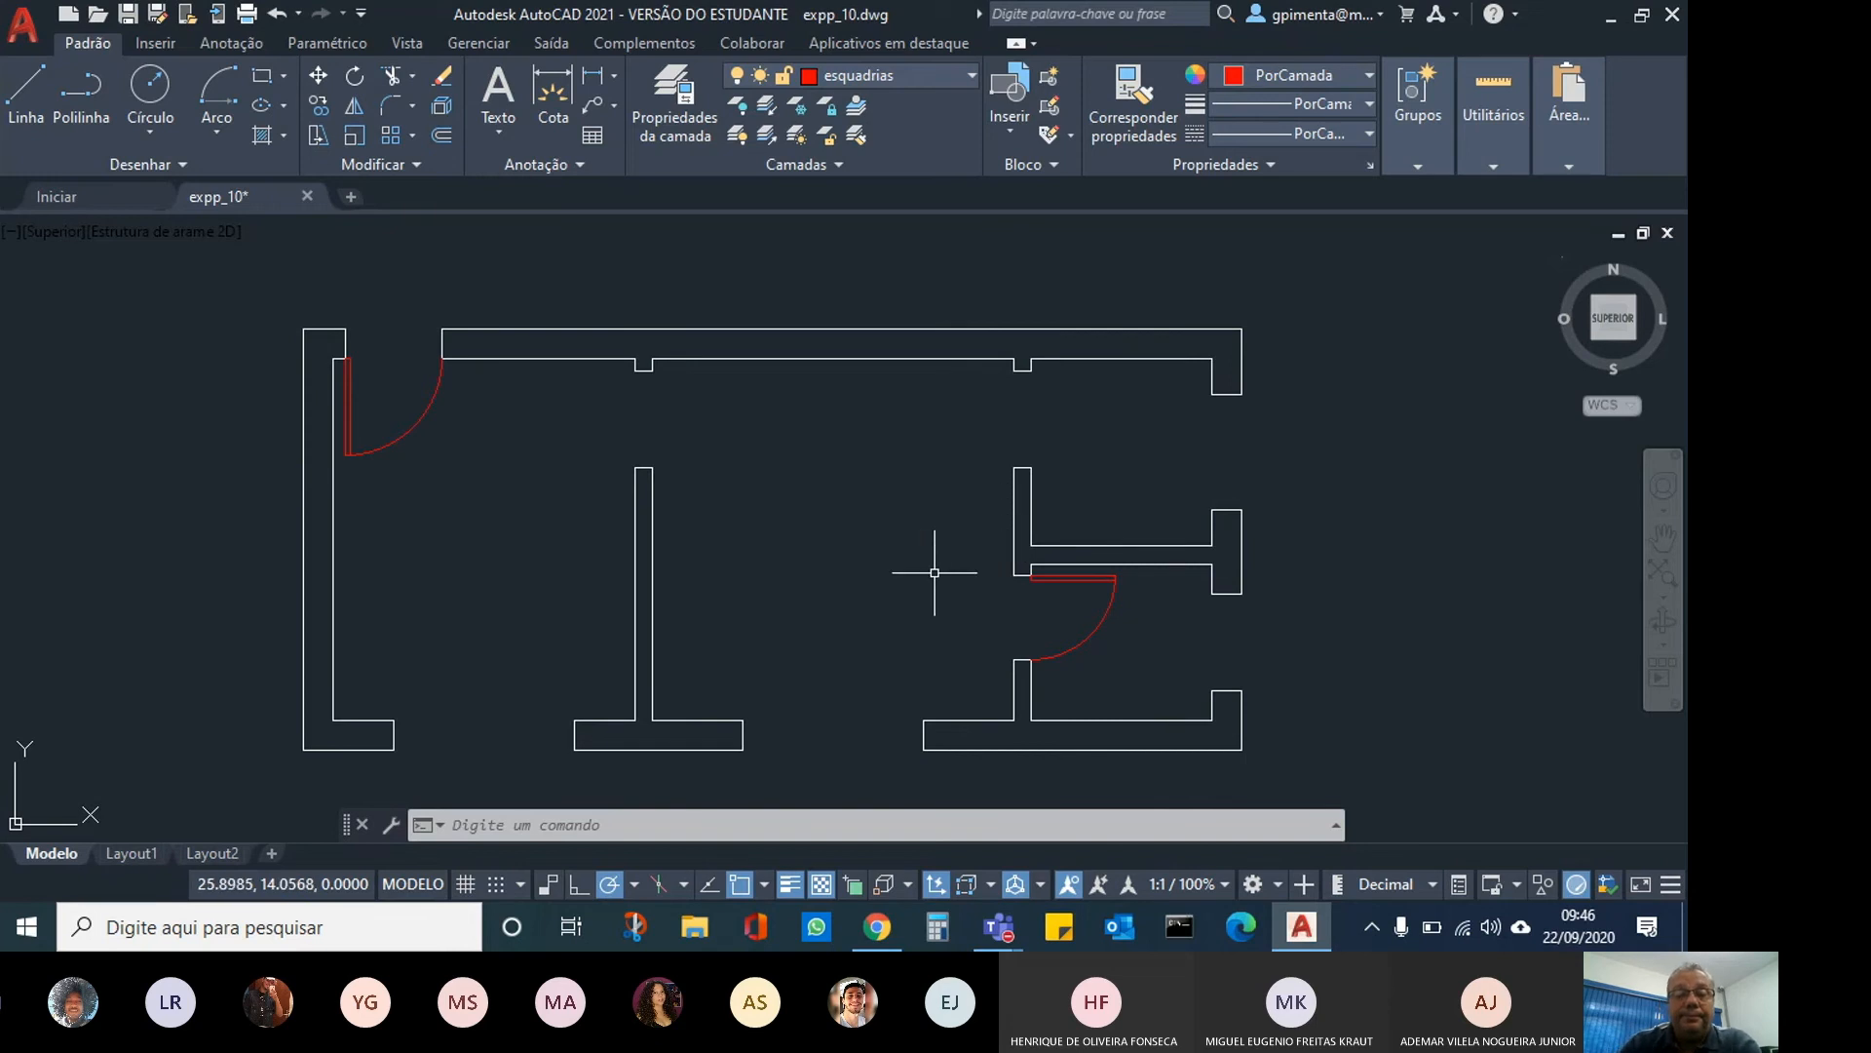
# Switch to the AULA - BLOCOS.ppt presentation in Microsoft Teams and go to slide 8.
pyautogui.scroll(-2, 931, 580)
pyautogui.moveTo(915, 610); pyautogui.dragTo(734, 518, button='middle')
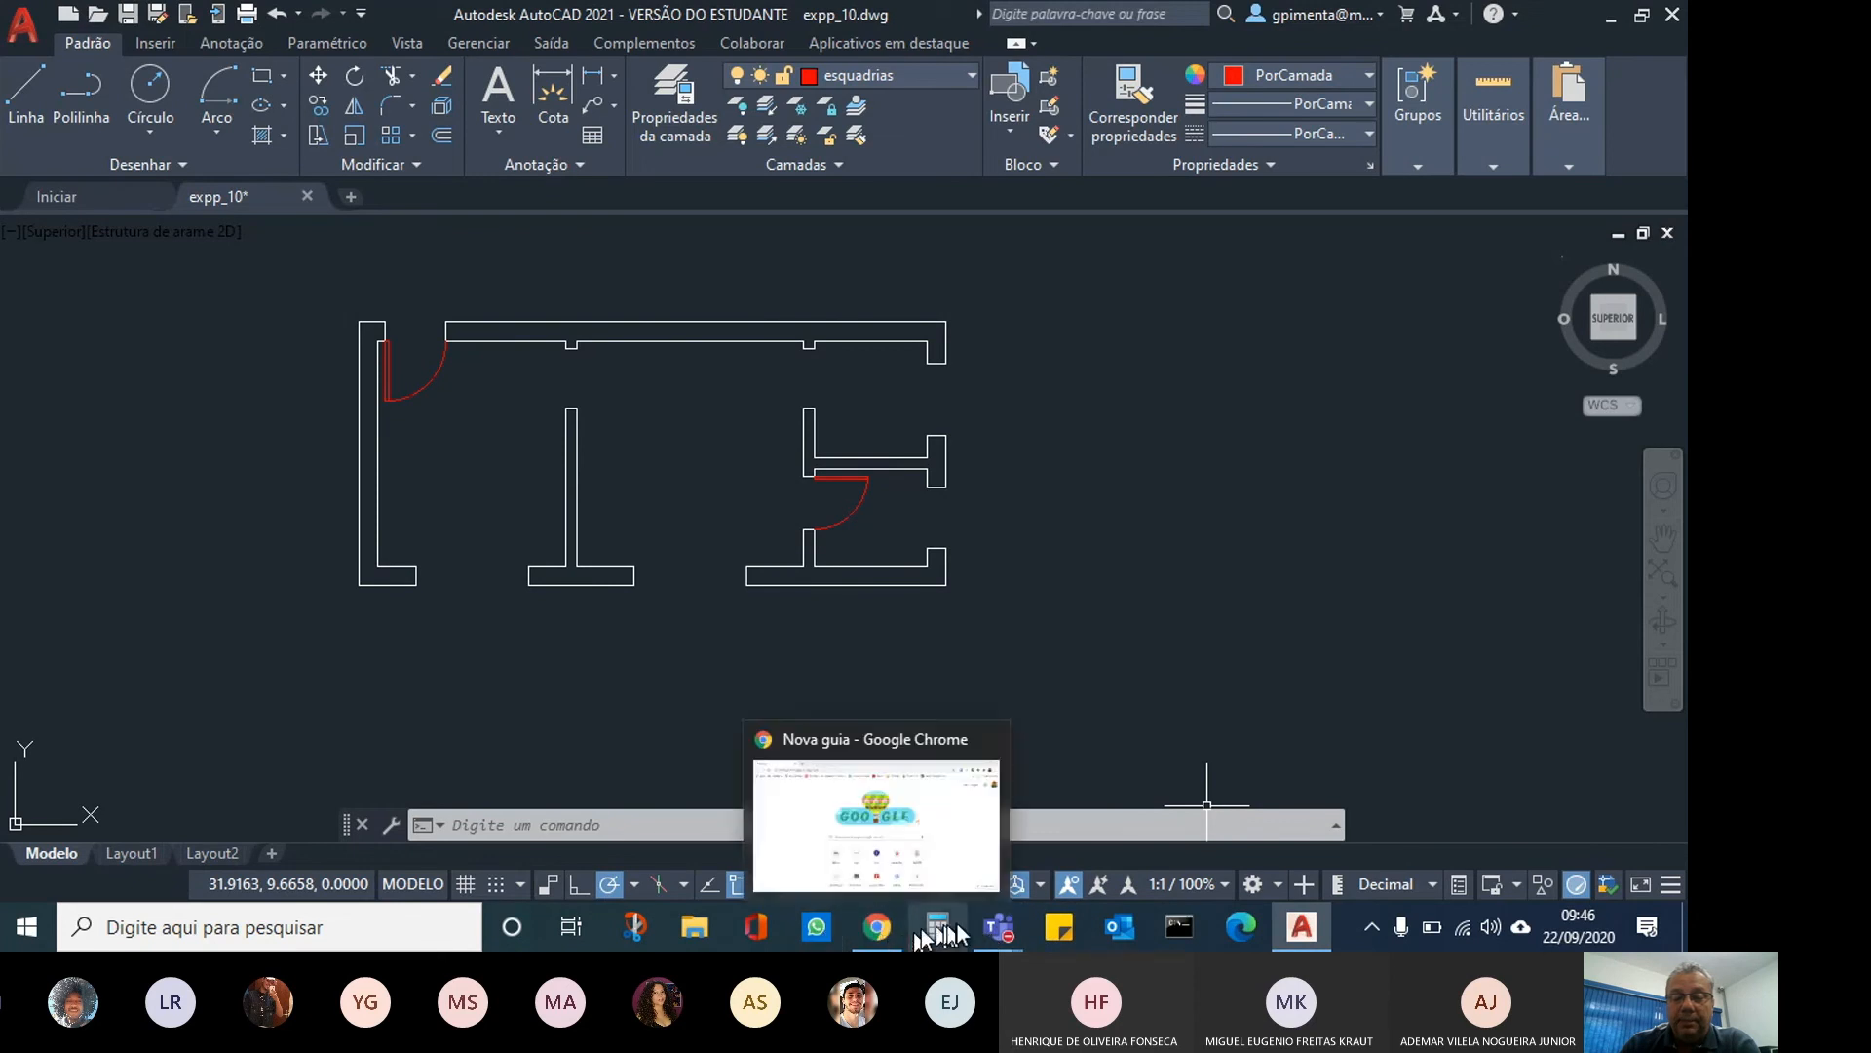
pyautogui.moveTo(994, 931)
pyautogui.click(838, 799)
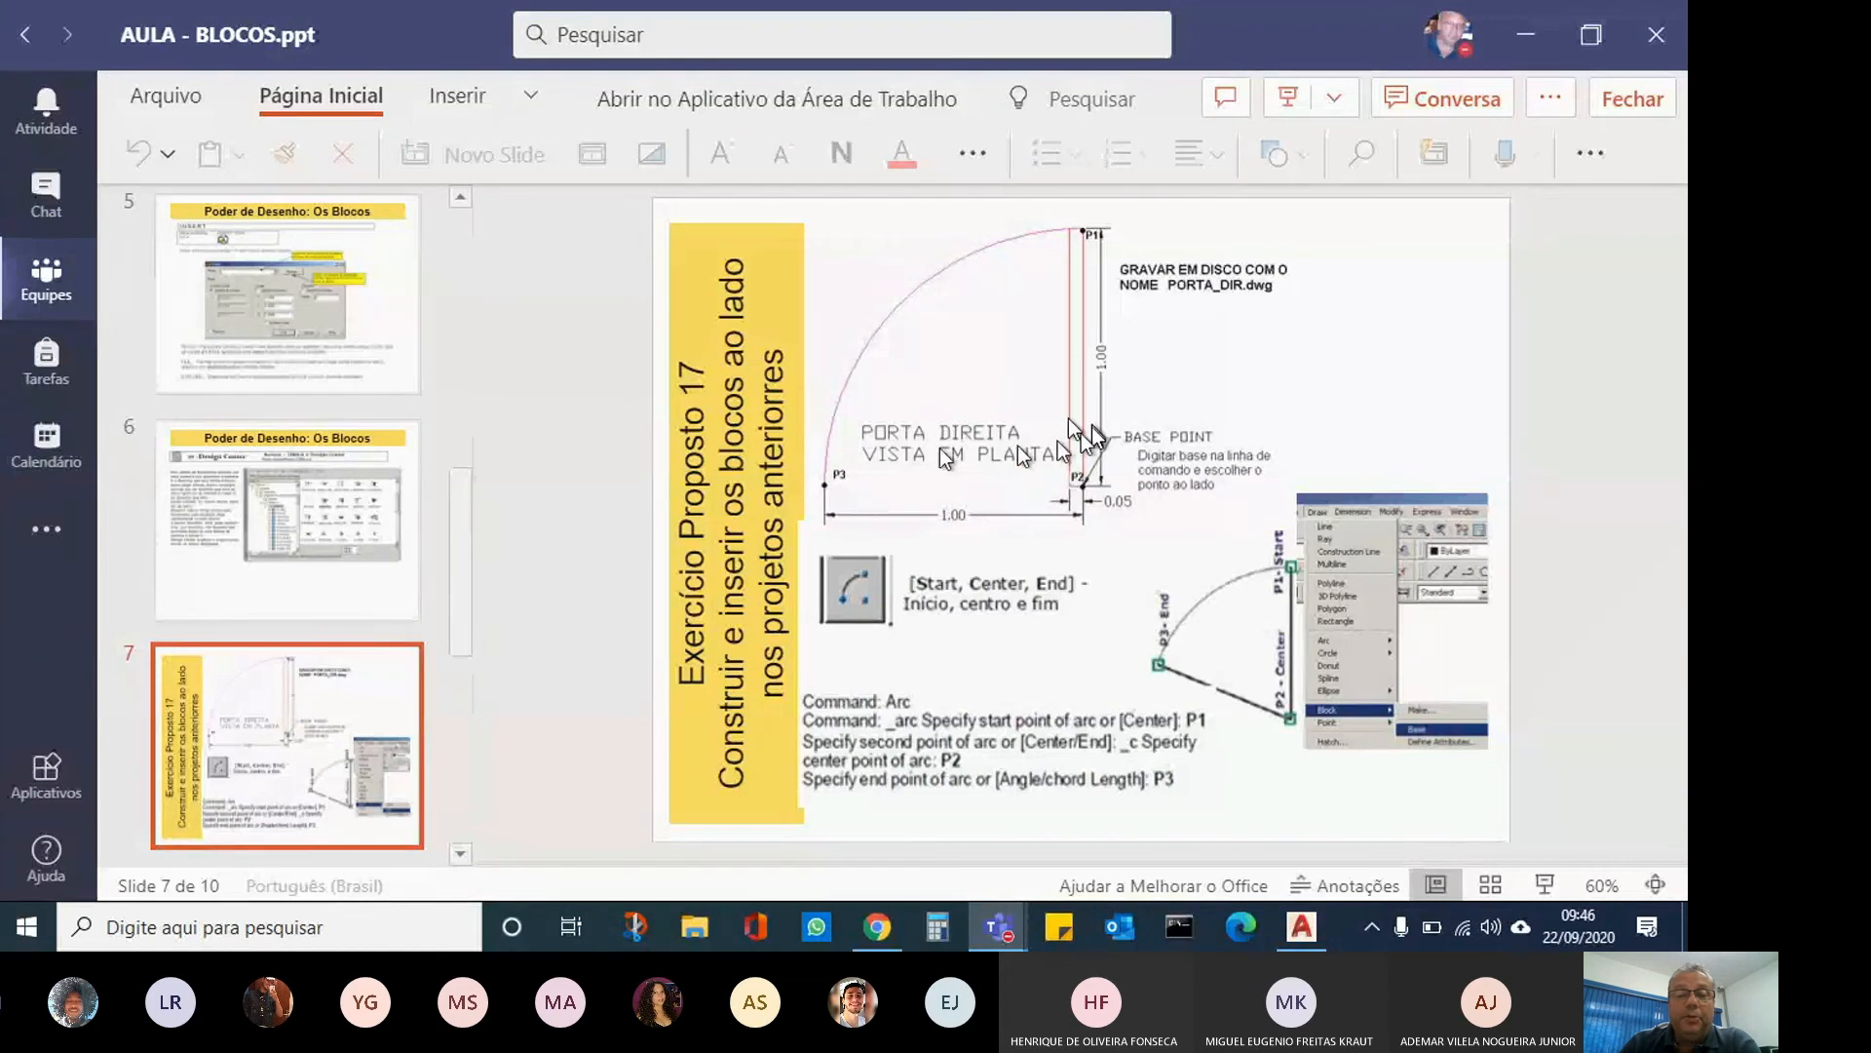
pyautogui.scroll(-1, 296, 779)
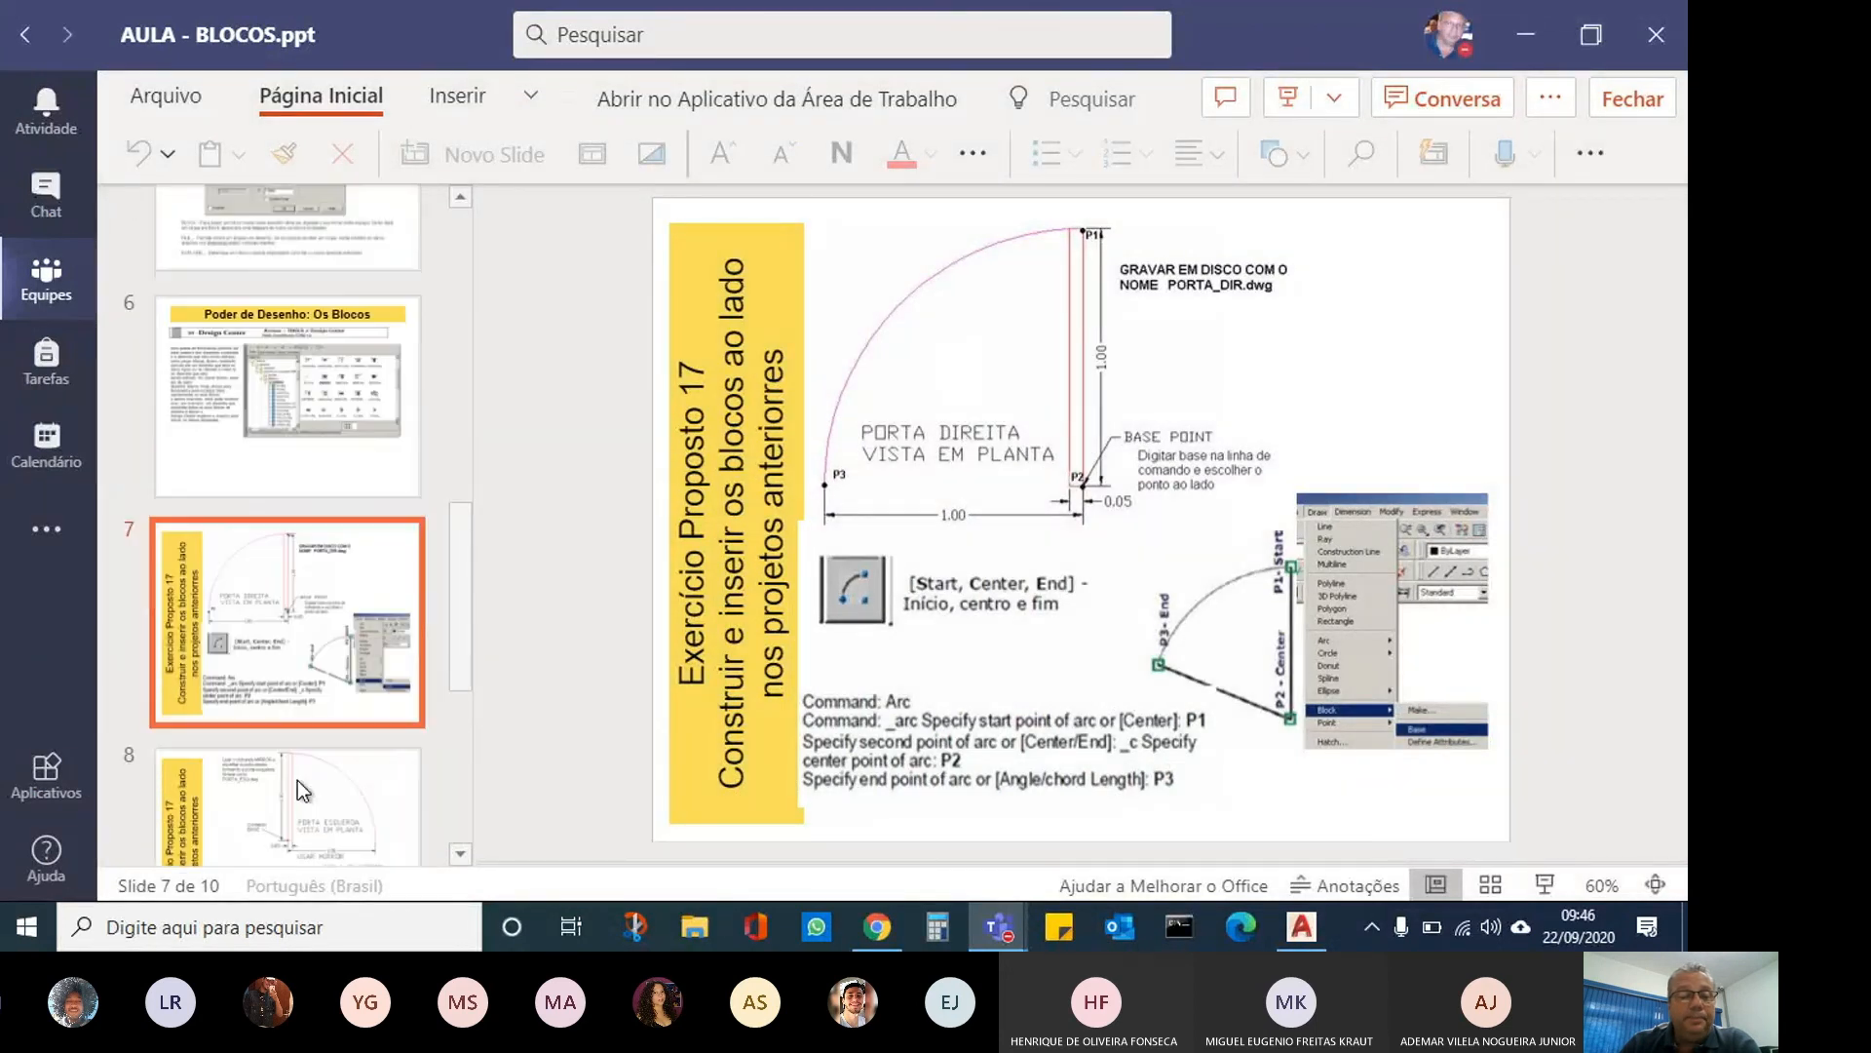
pyautogui.click(274, 807)
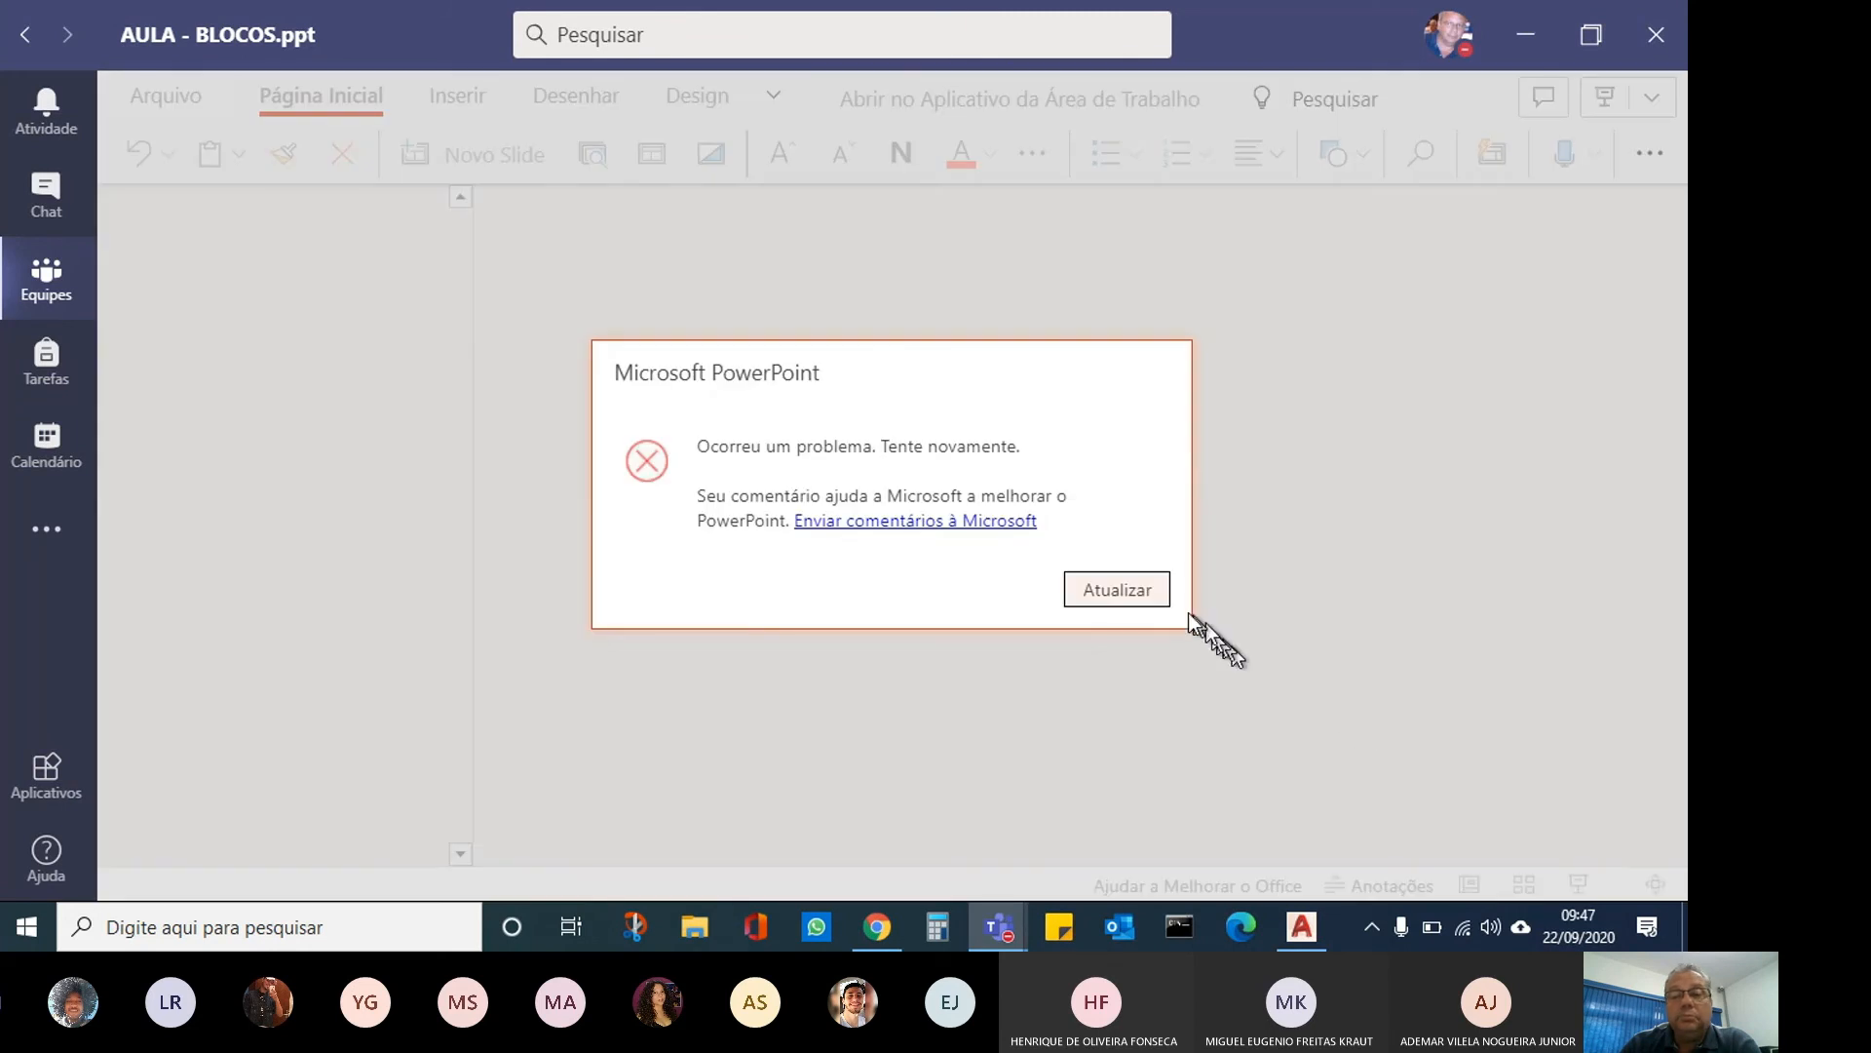
# Try to refresh the presentation, and reopen AULA - BLOCOS.ppt from the files of the Semana-09-Atividades Síncronas channel.
pyautogui.click(1131, 599)
pyautogui.click(1117, 589)
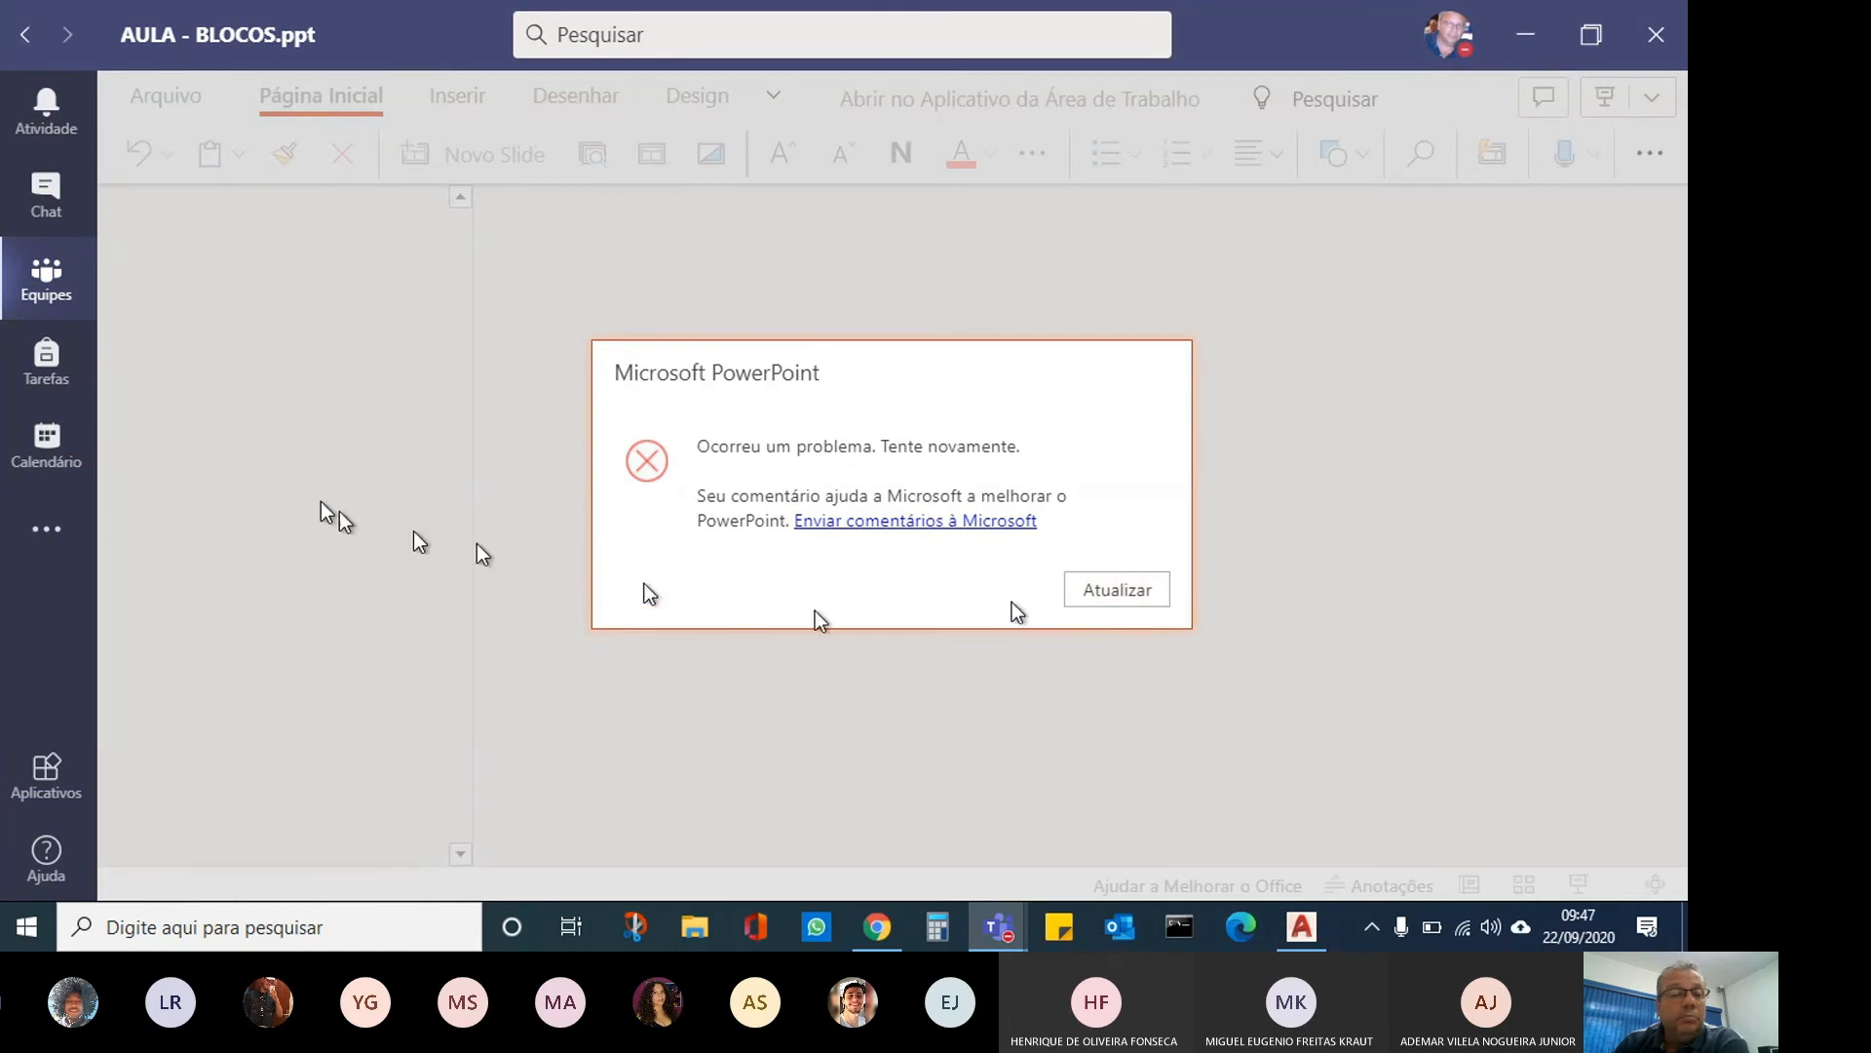
pyautogui.click(49, 302)
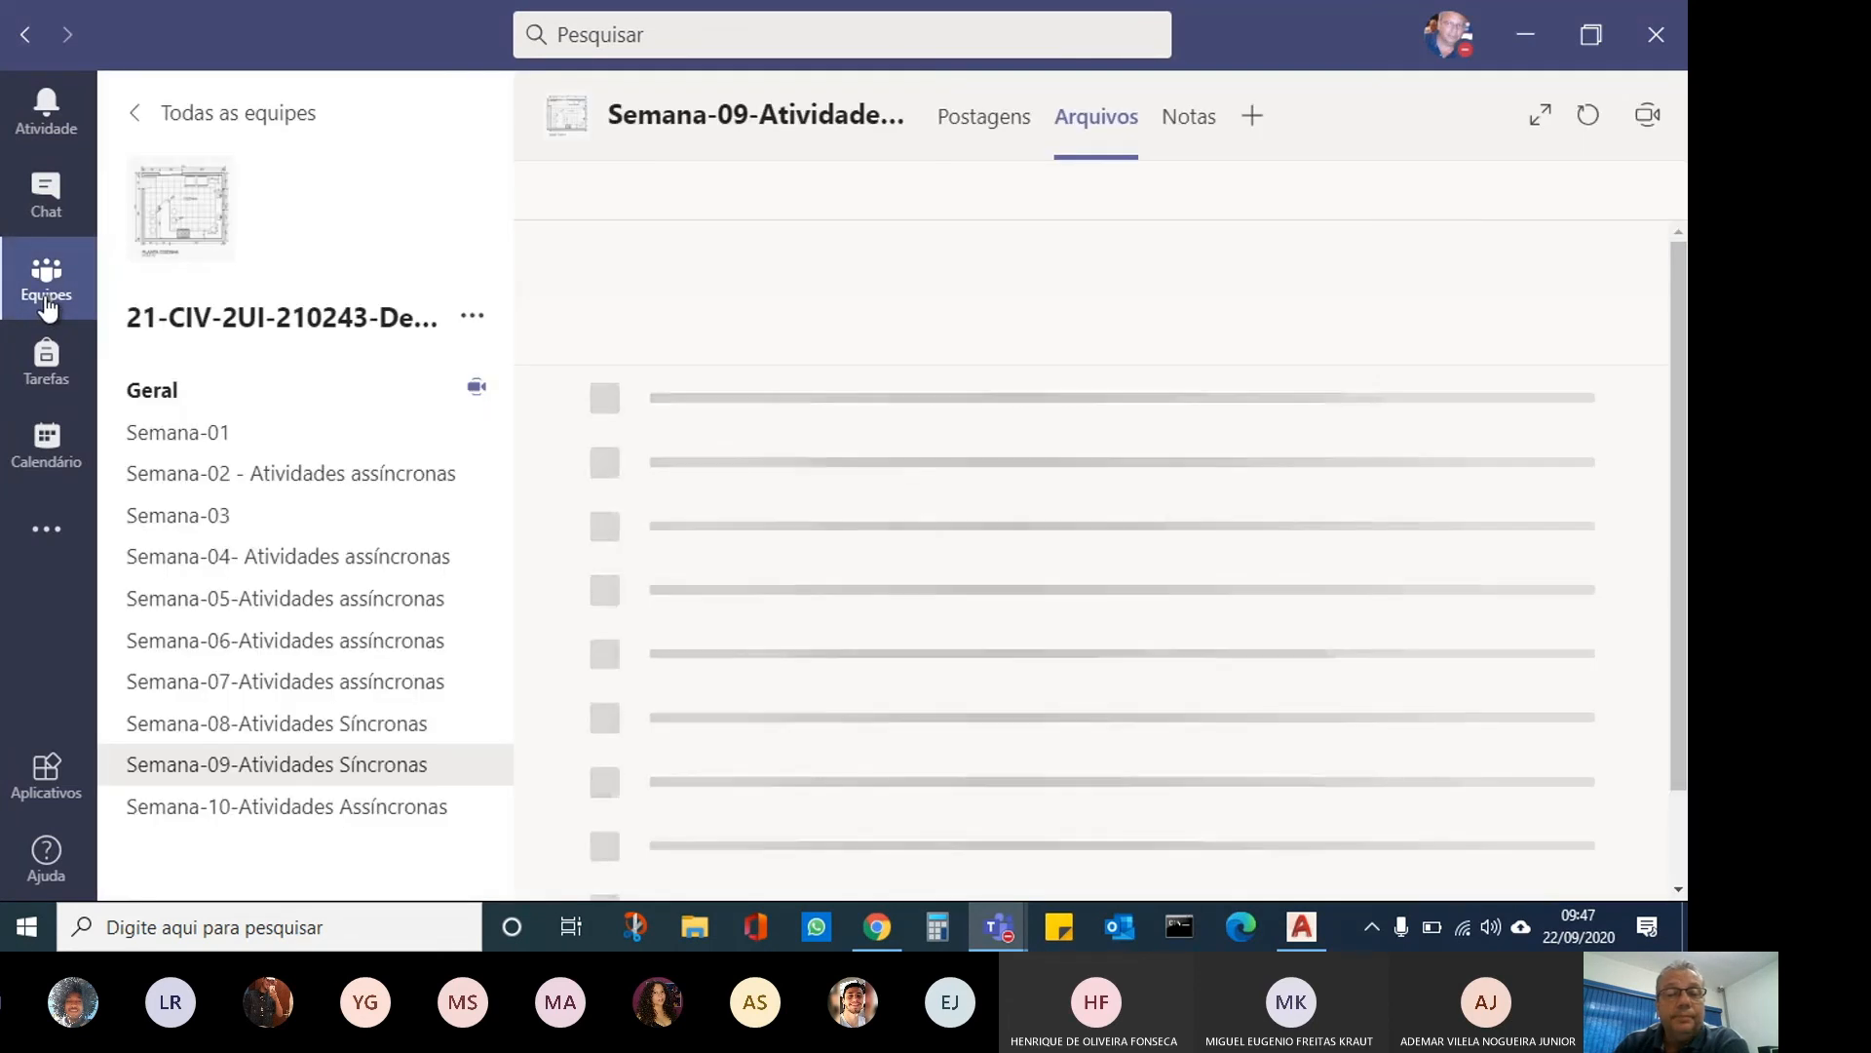
pyautogui.click(261, 770)
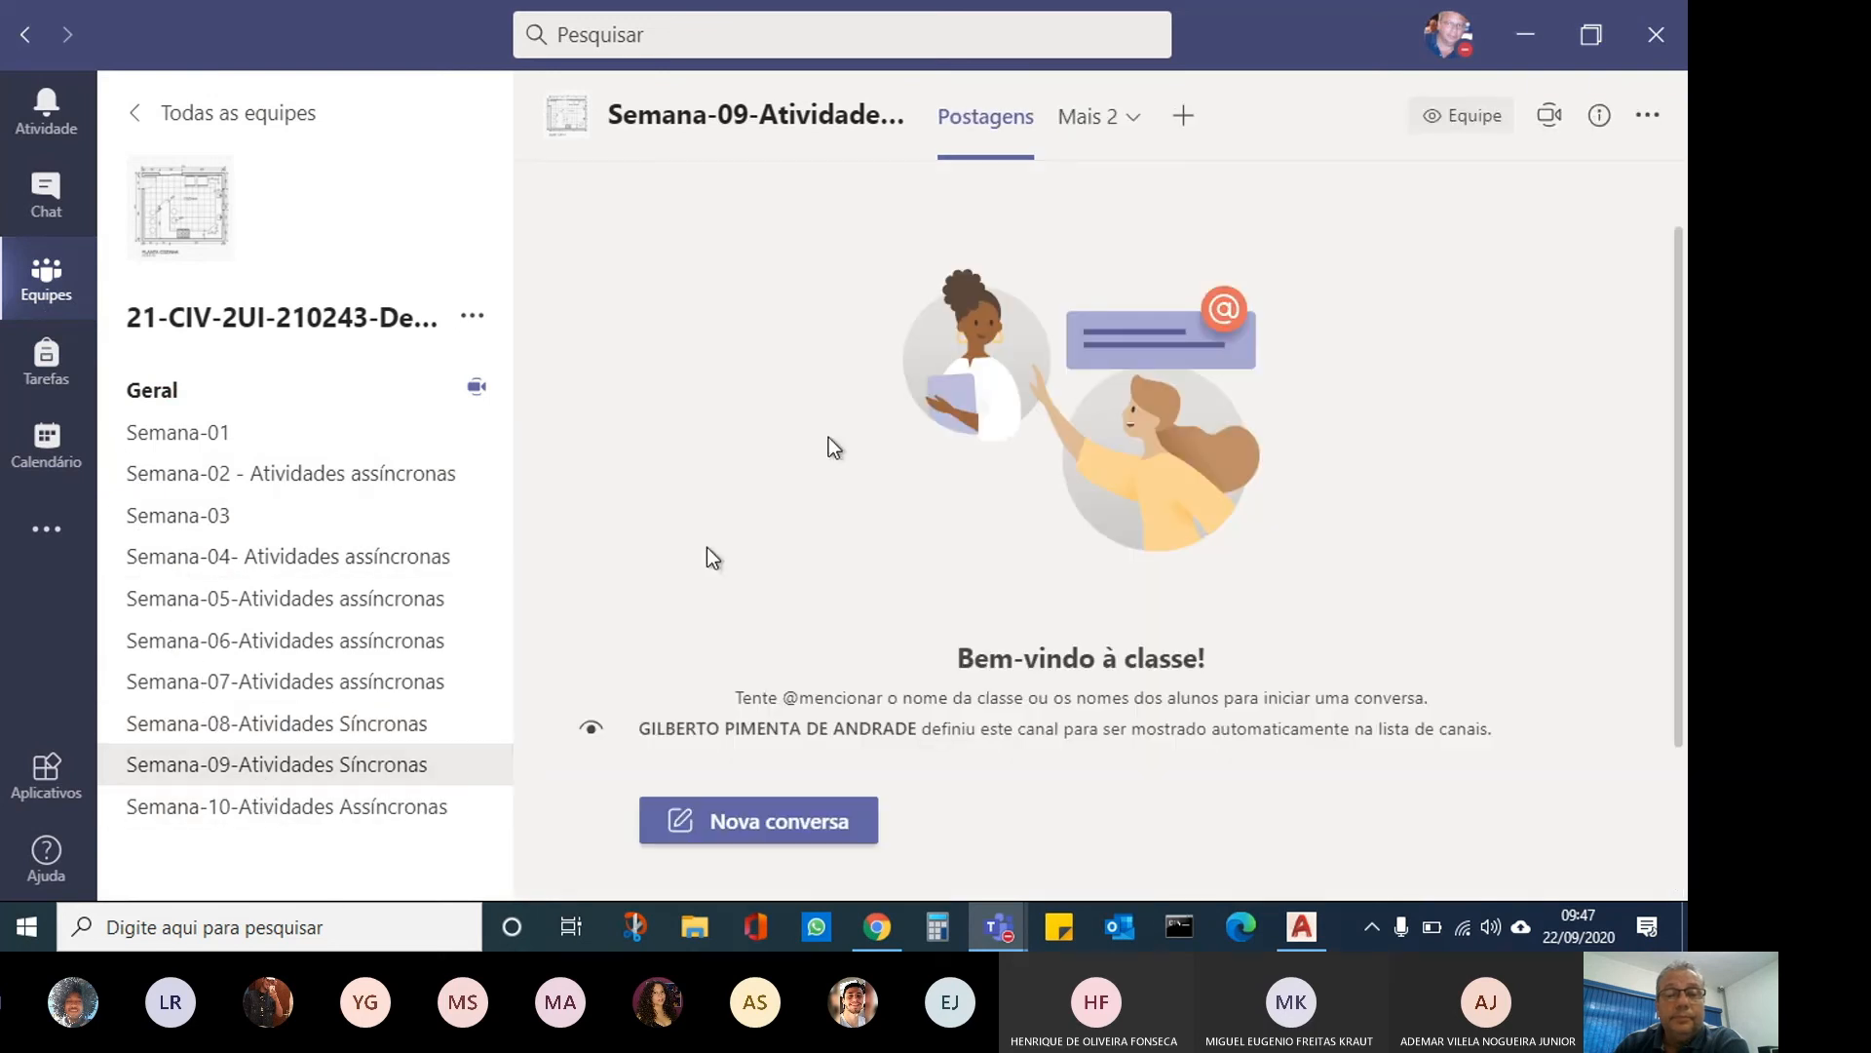
pyautogui.click(1082, 119)
pyautogui.click(1039, 207)
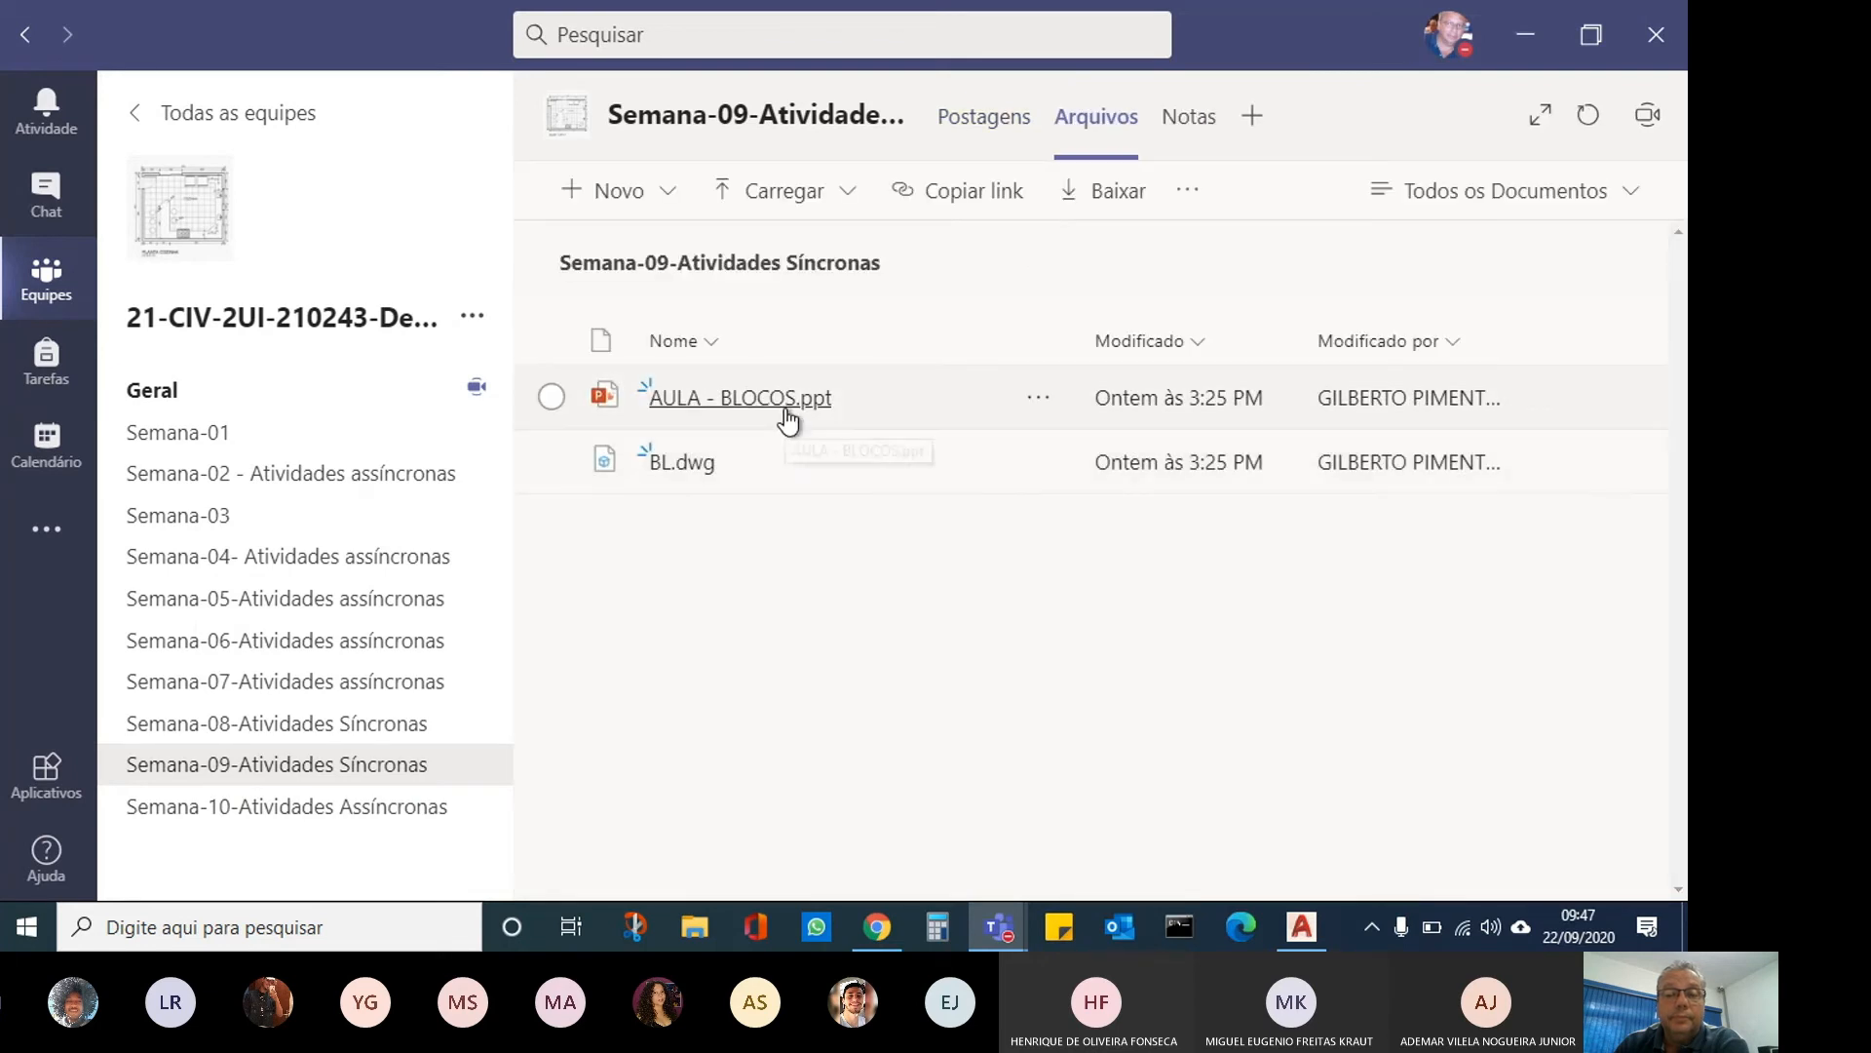
pyautogui.click(786, 407)
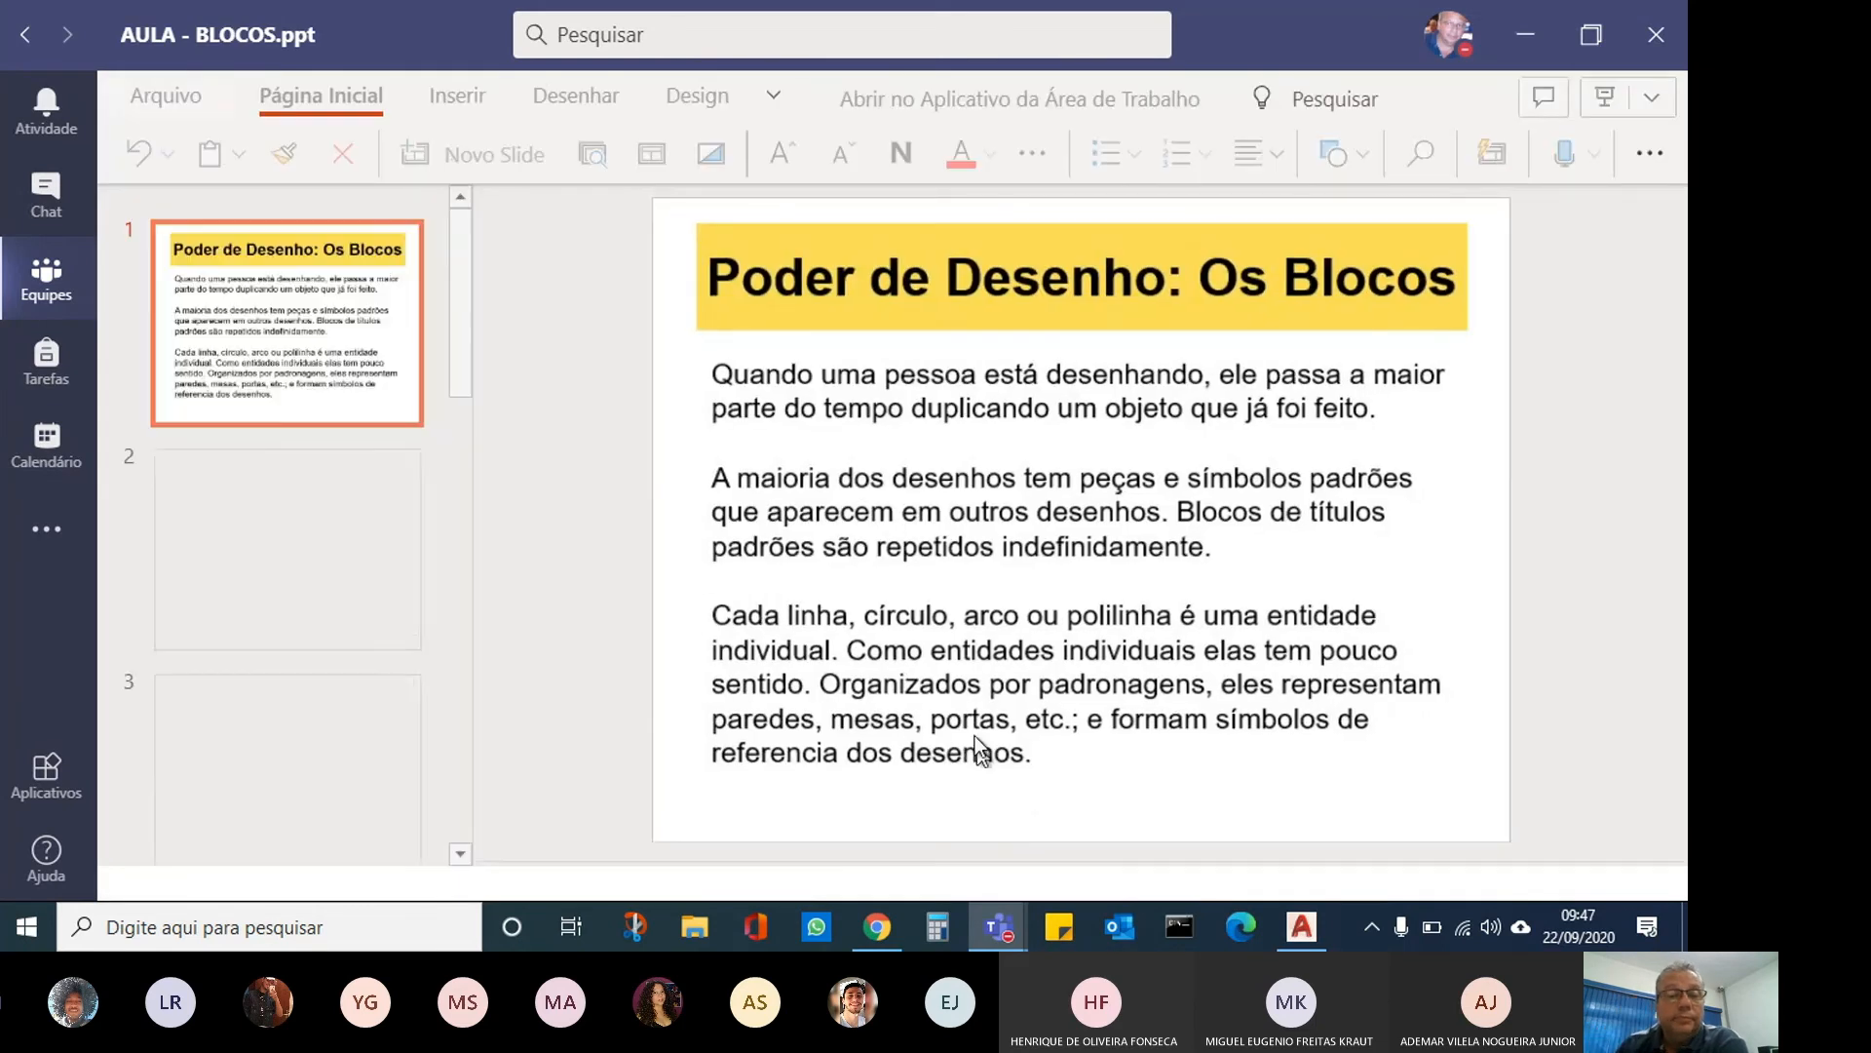
# Examine the left-hand door and sliding window dimensions on slide 8 and start the slide show.
pyautogui.scroll(-4, 338, 748)
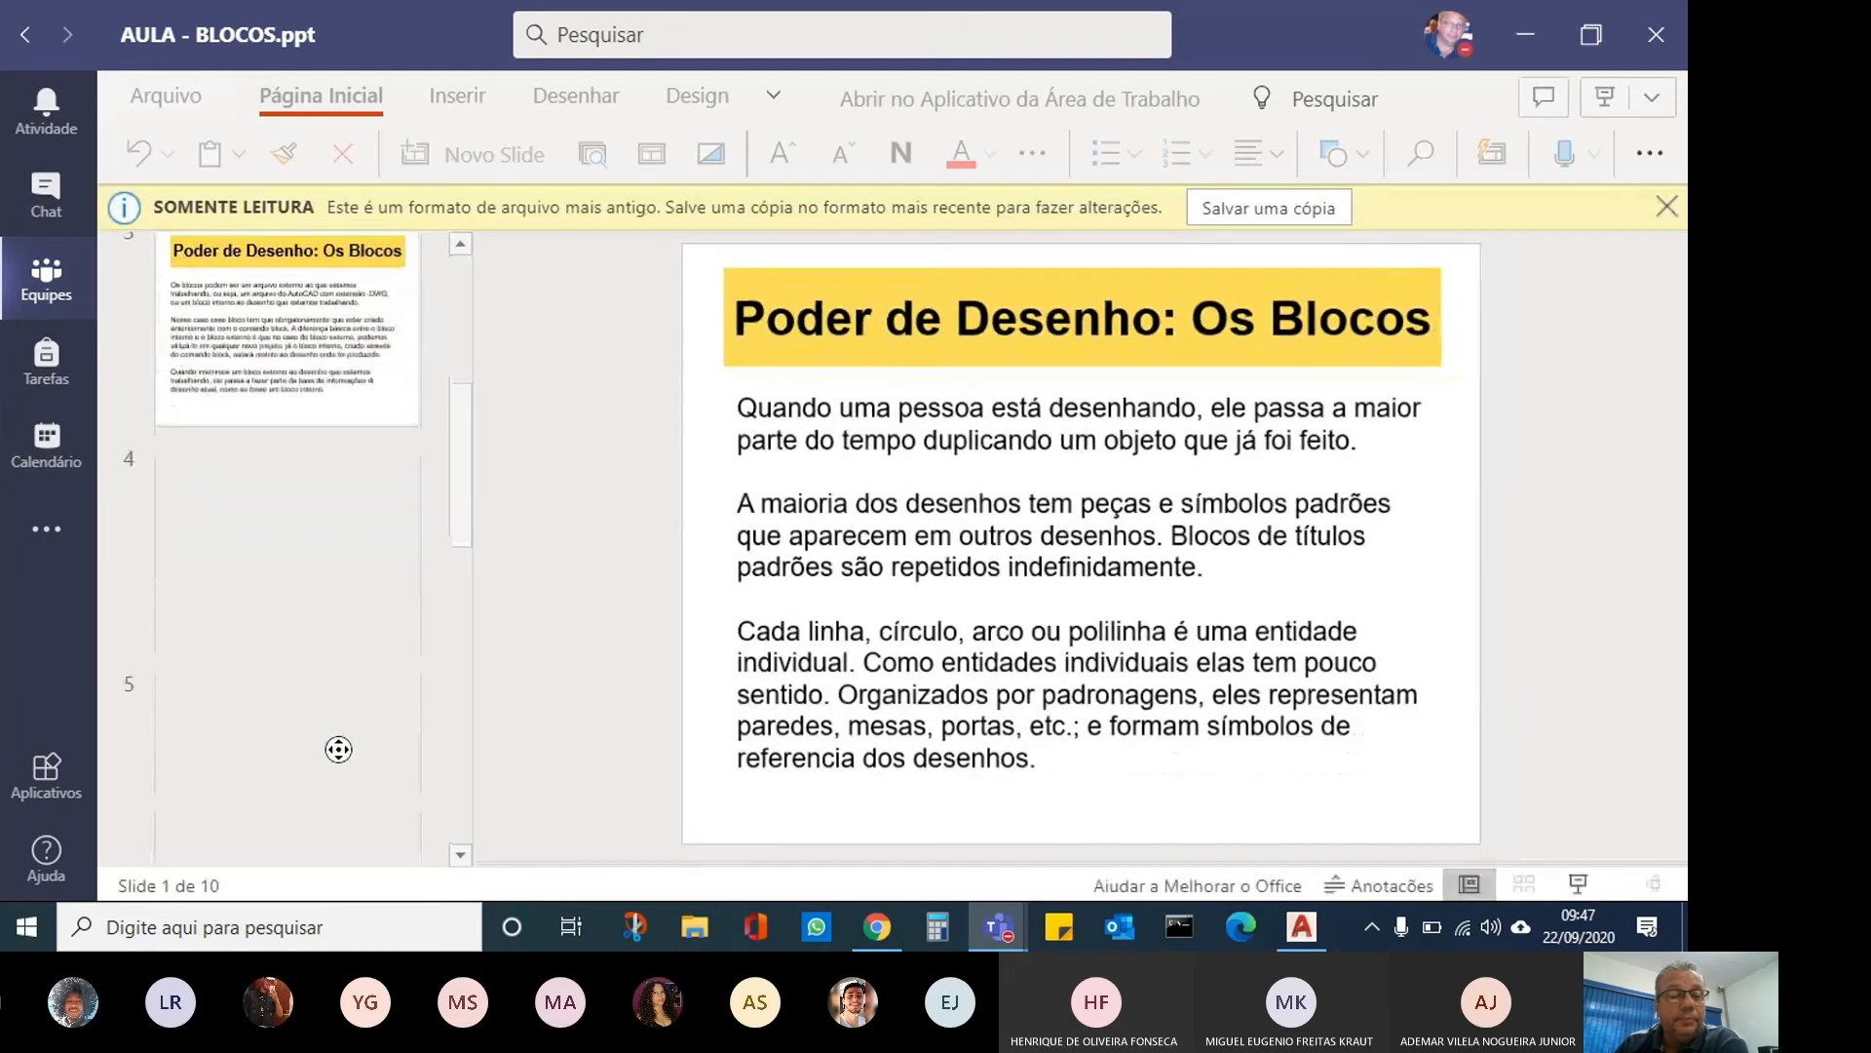
pyautogui.scroll(-3, 312, 687)
pyautogui.scroll(-3, 311, 684)
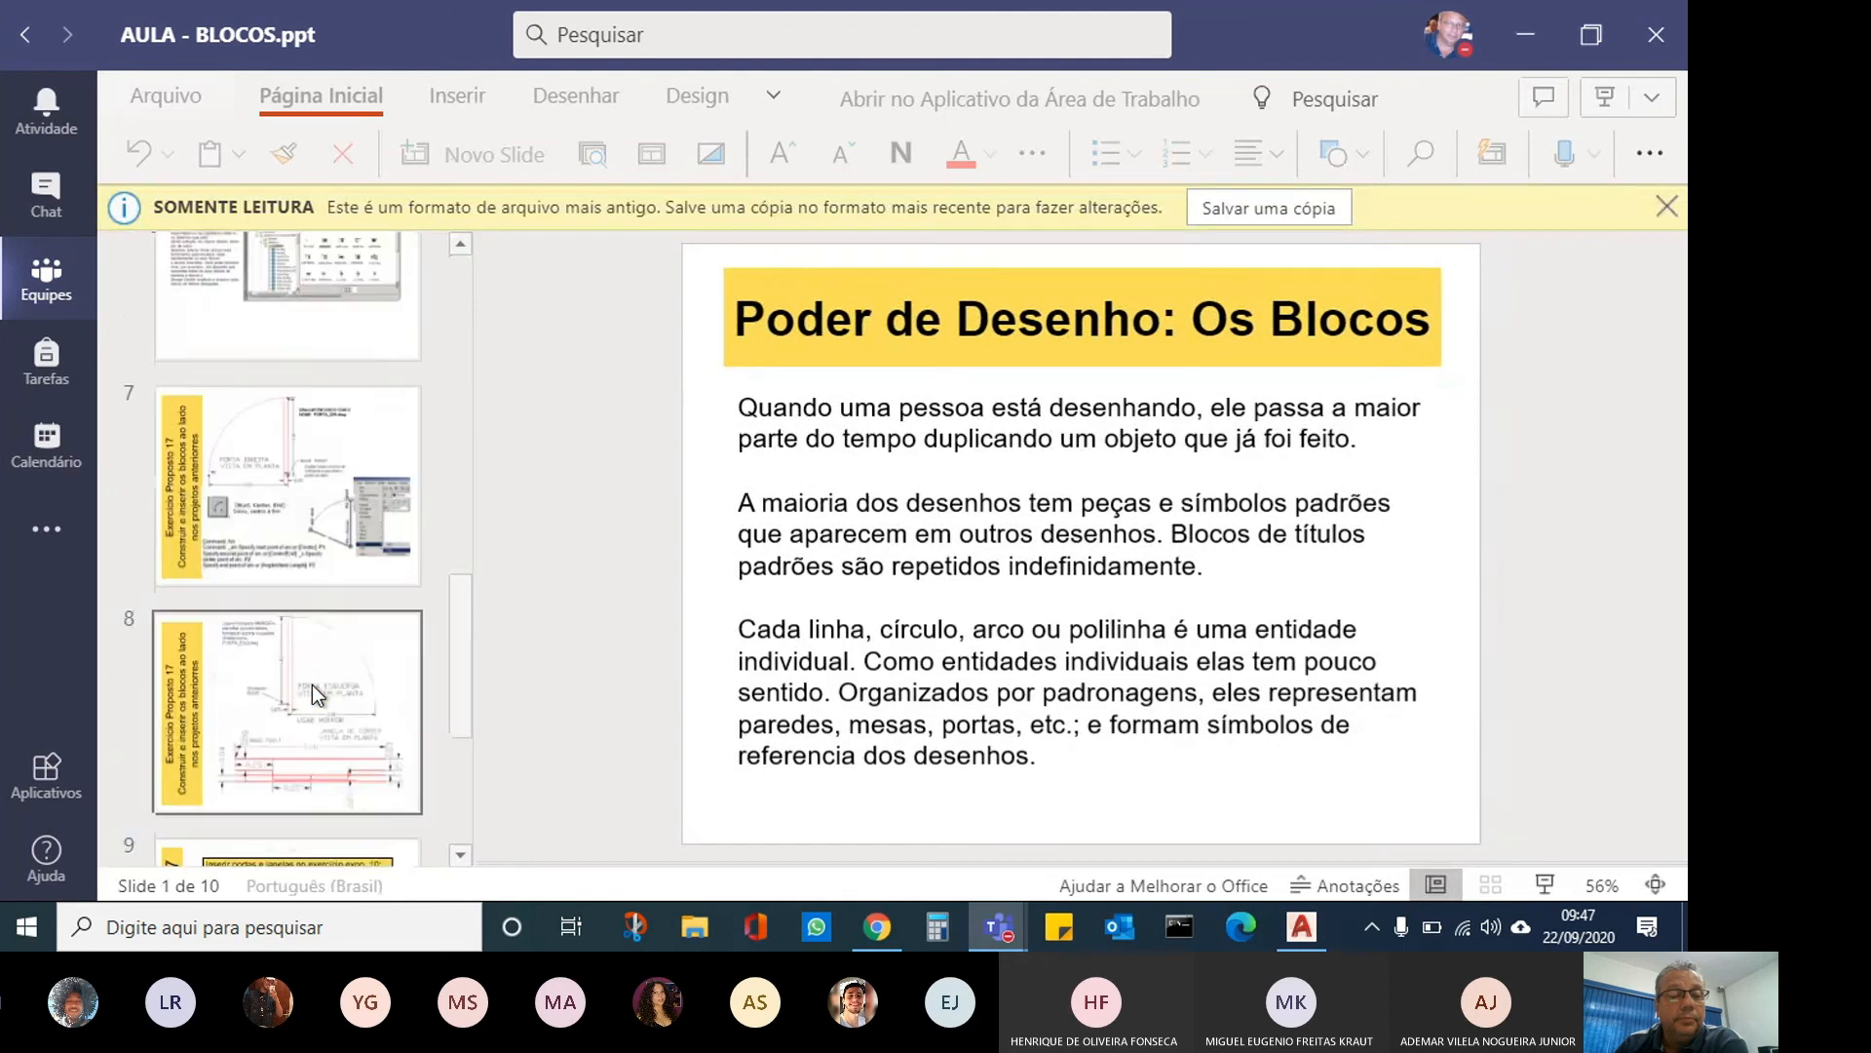
pyautogui.click(294, 723)
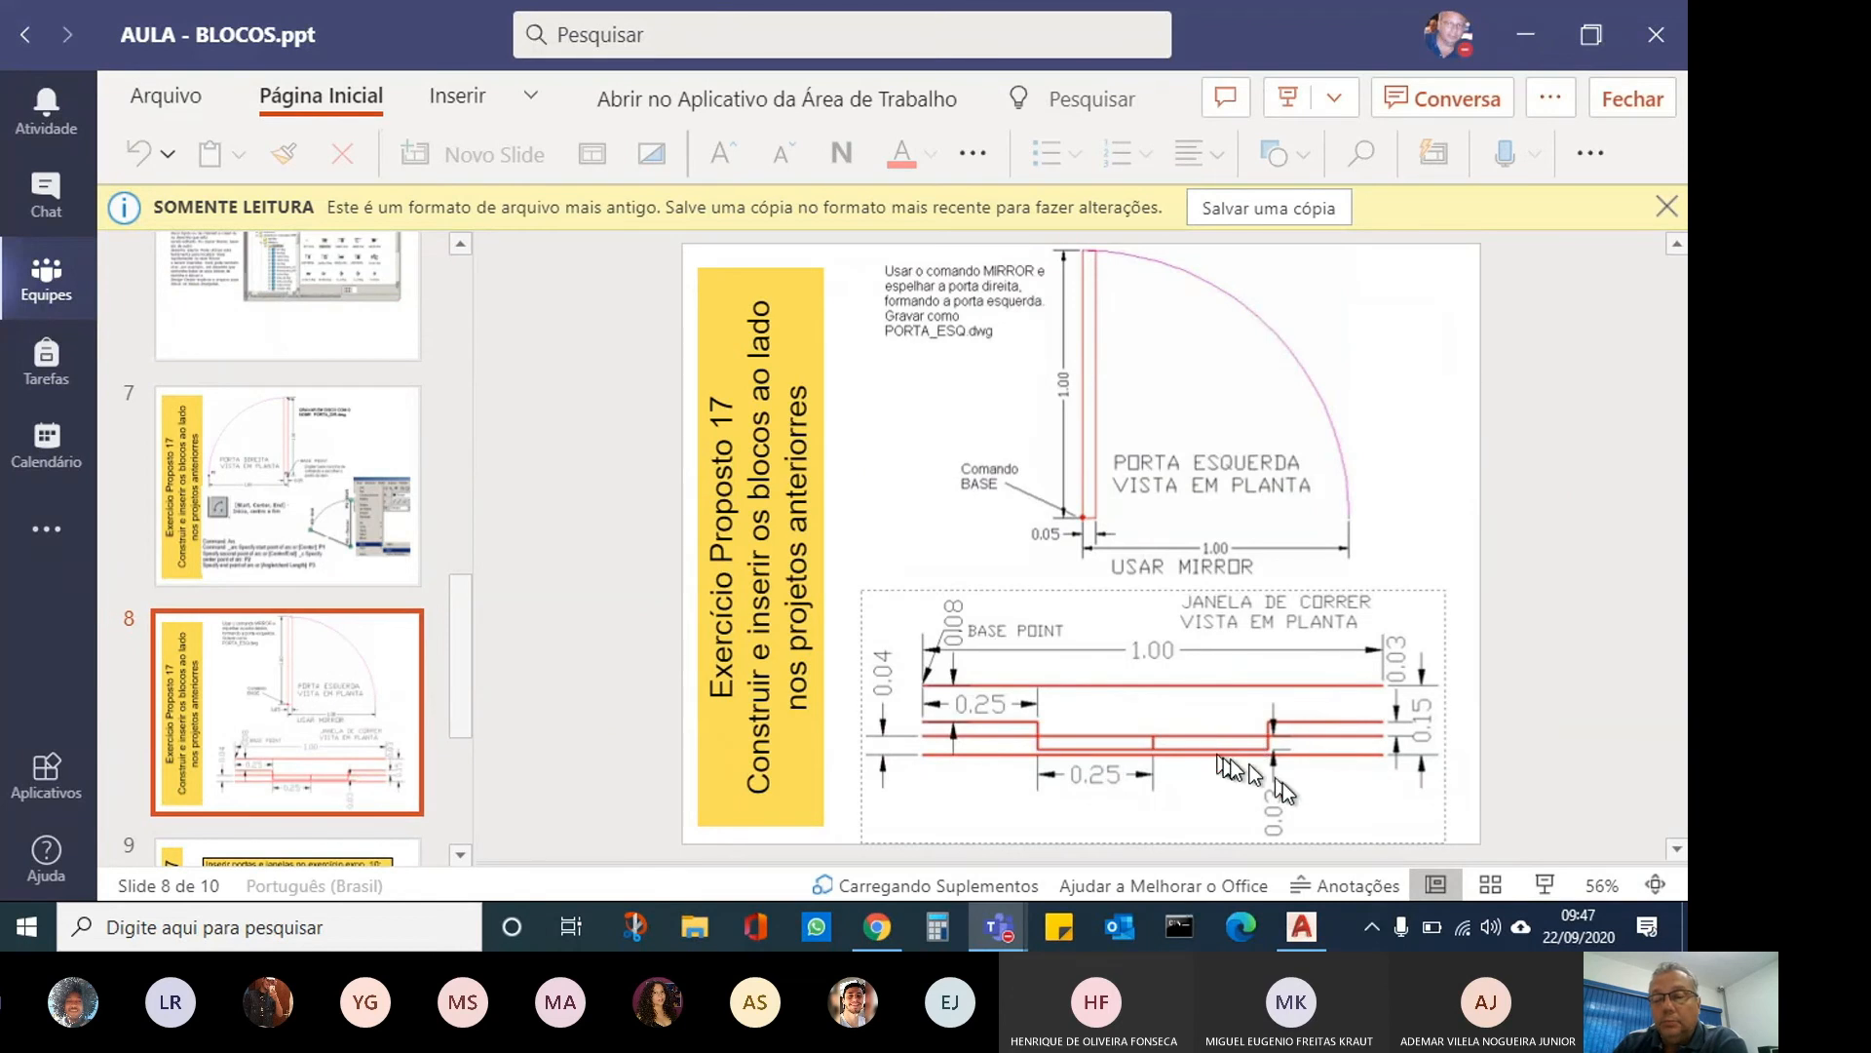
pyautogui.click(1543, 882)
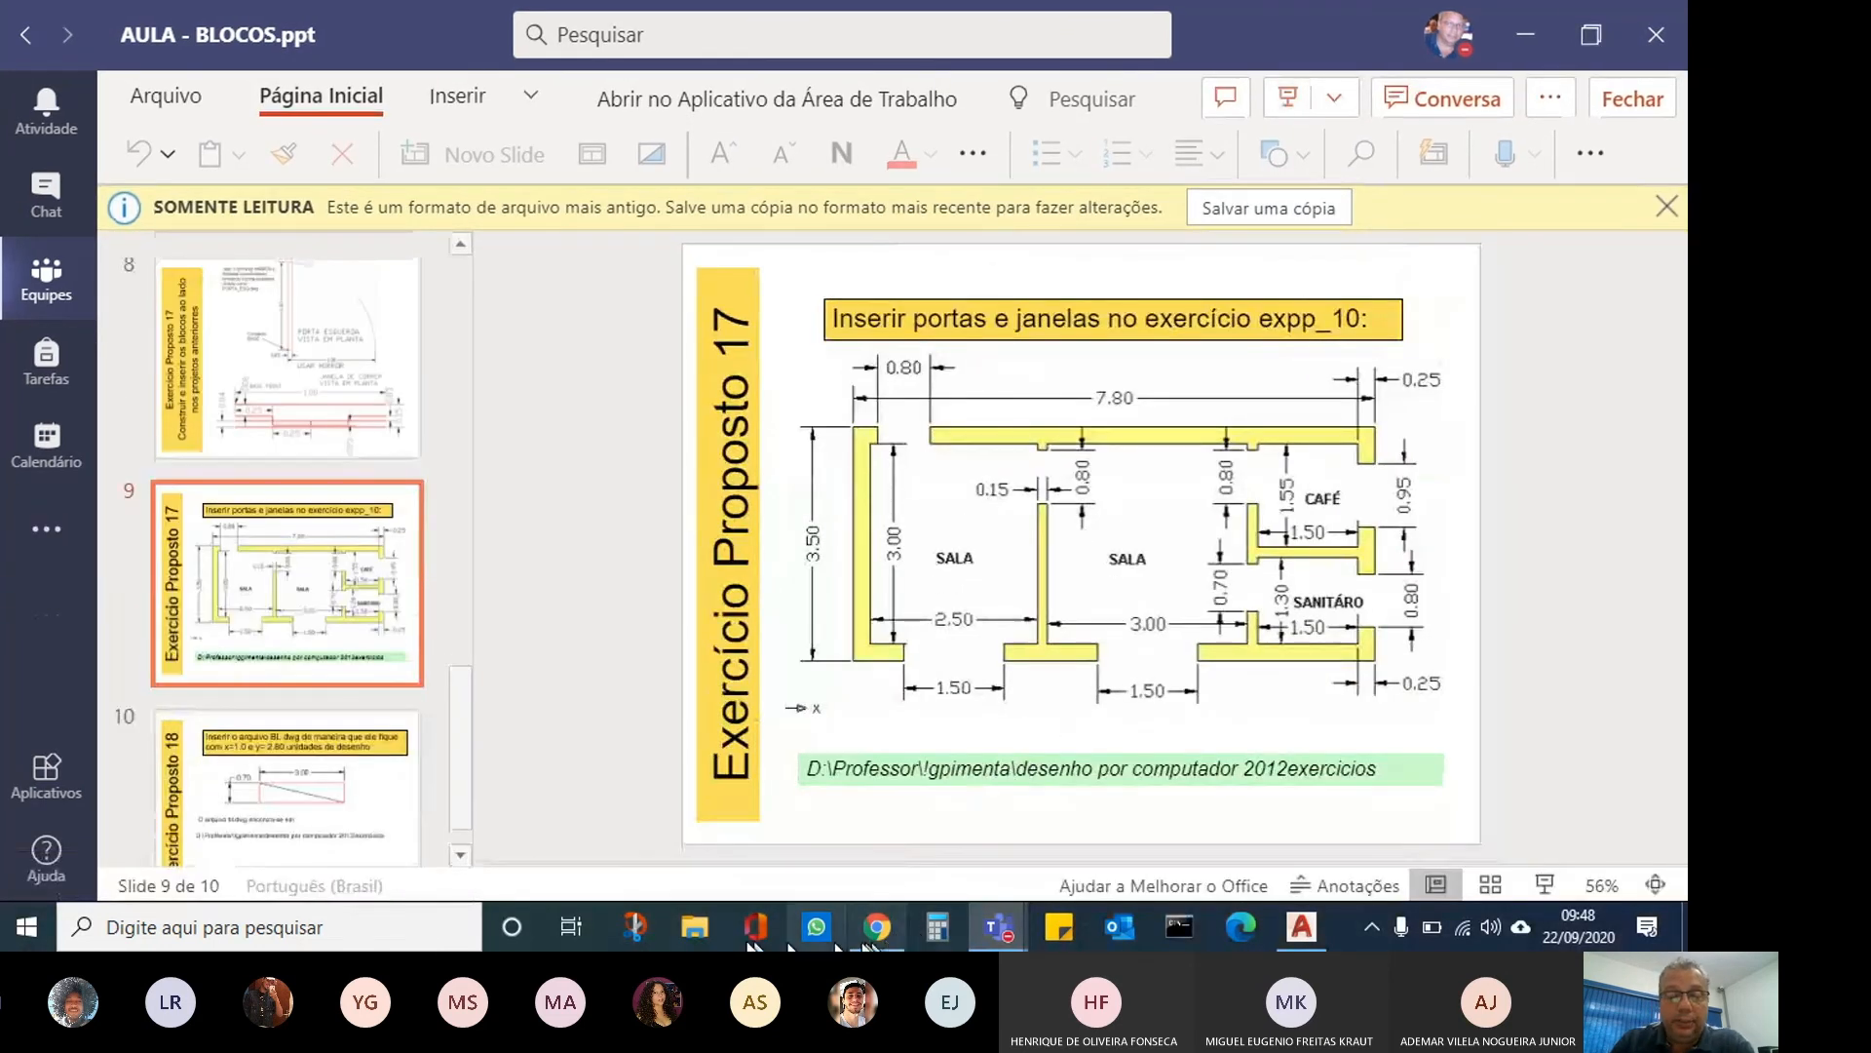
# In File Explorer, open the iCloud Drive folder !PESSOAL\UEMG\FEP\autocad\aulas\Aula 08-blocos.
pyautogui.click(695, 927)
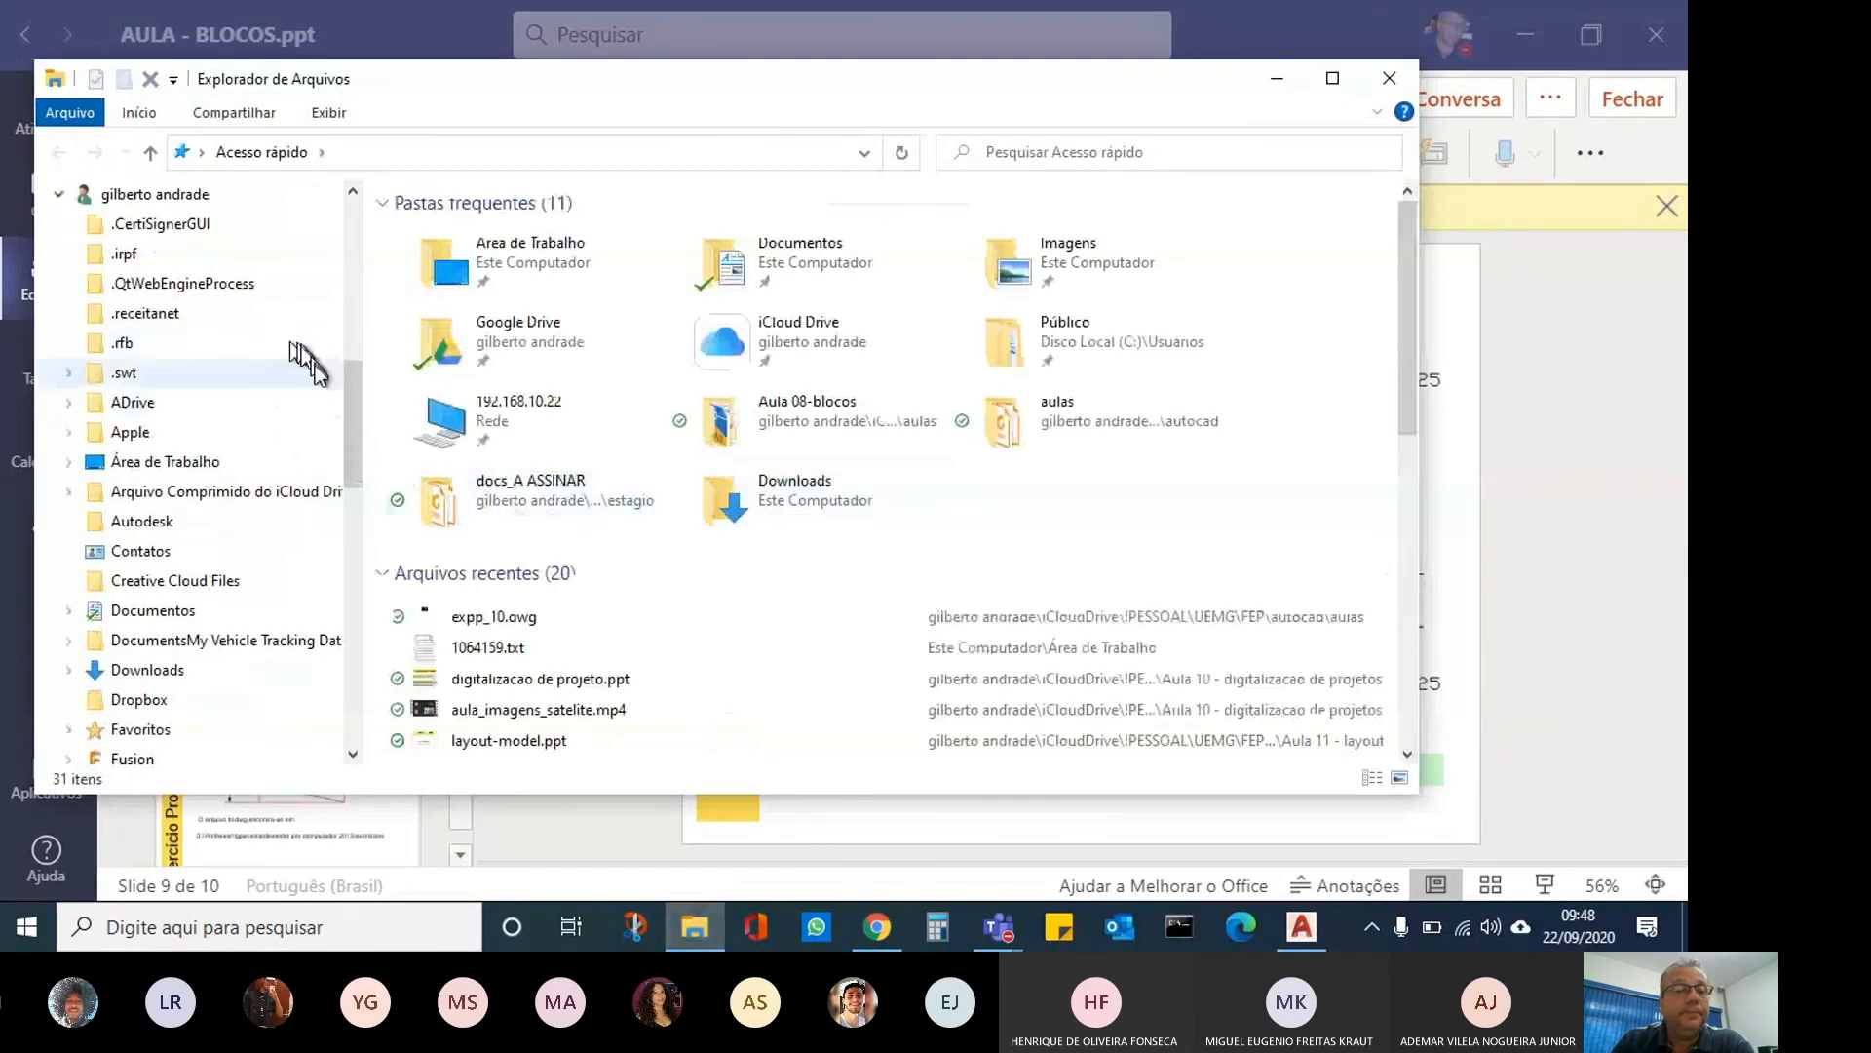
pyautogui.scroll(8, 312, 363)
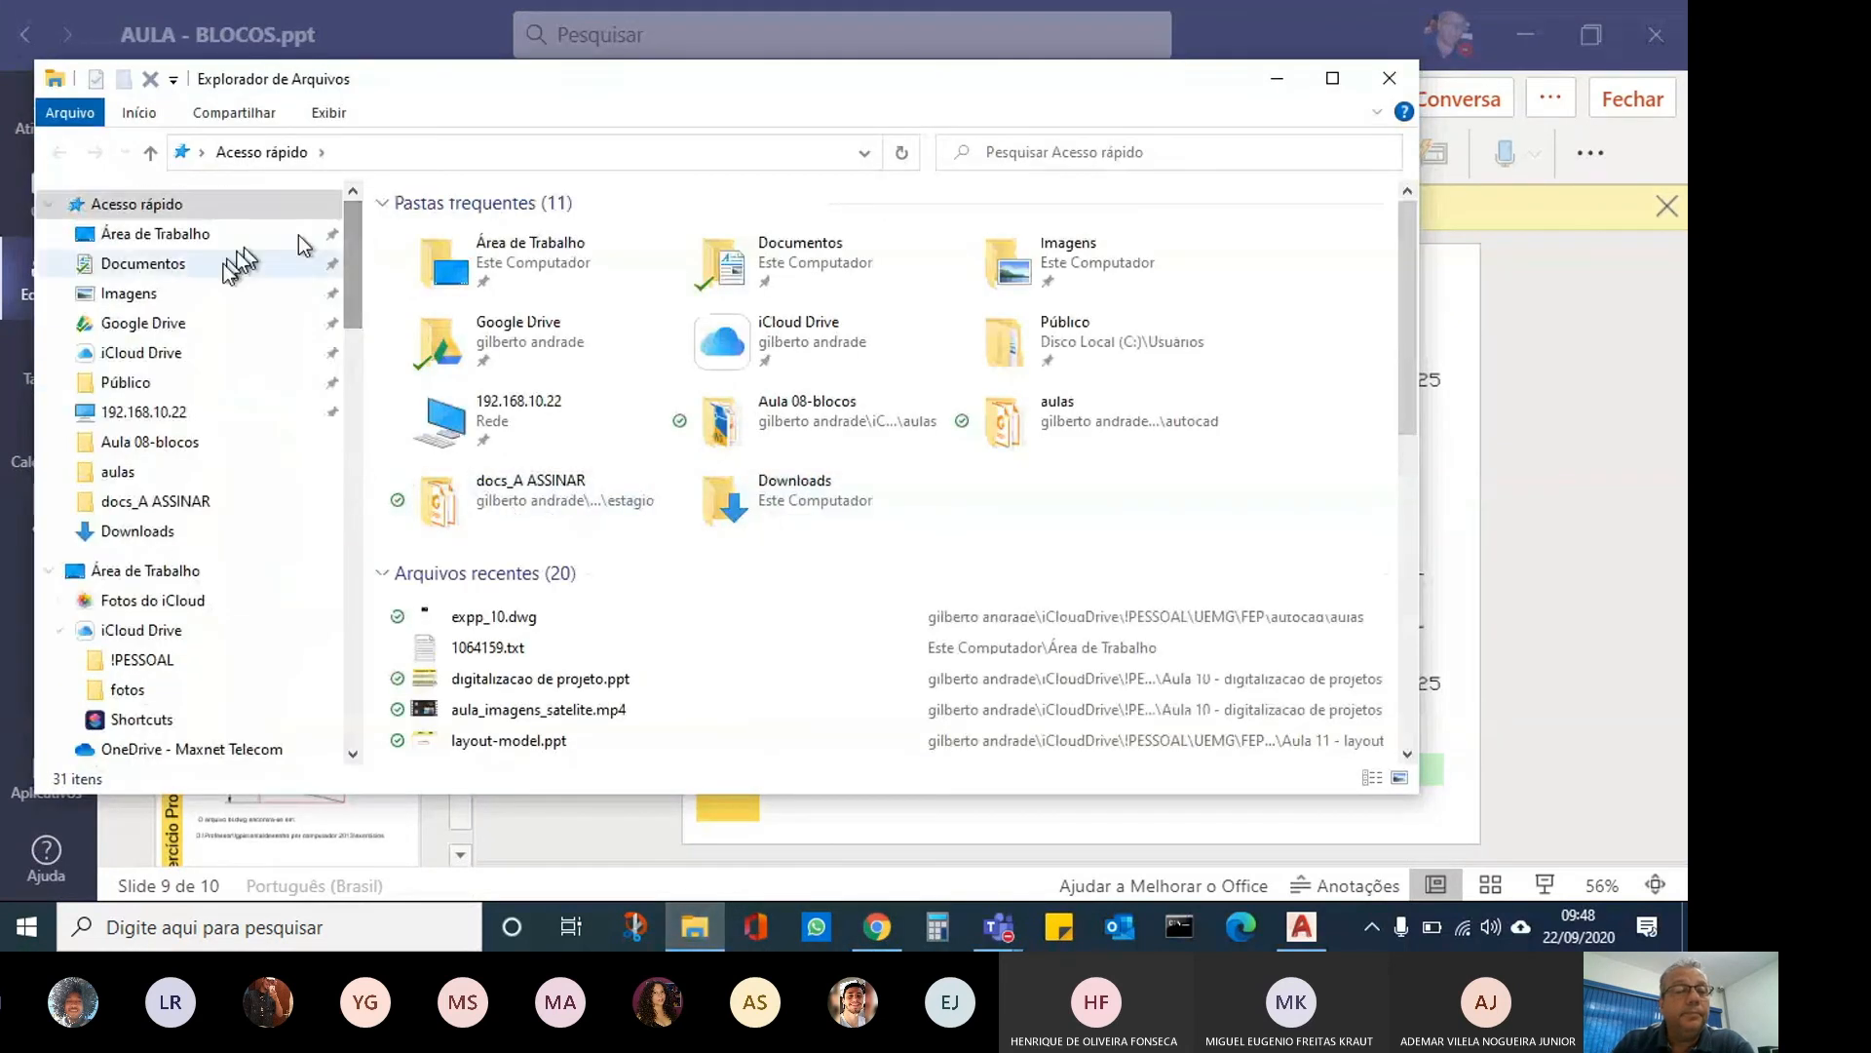
pyautogui.click(170, 356)
pyautogui.doubleClick(459, 236)
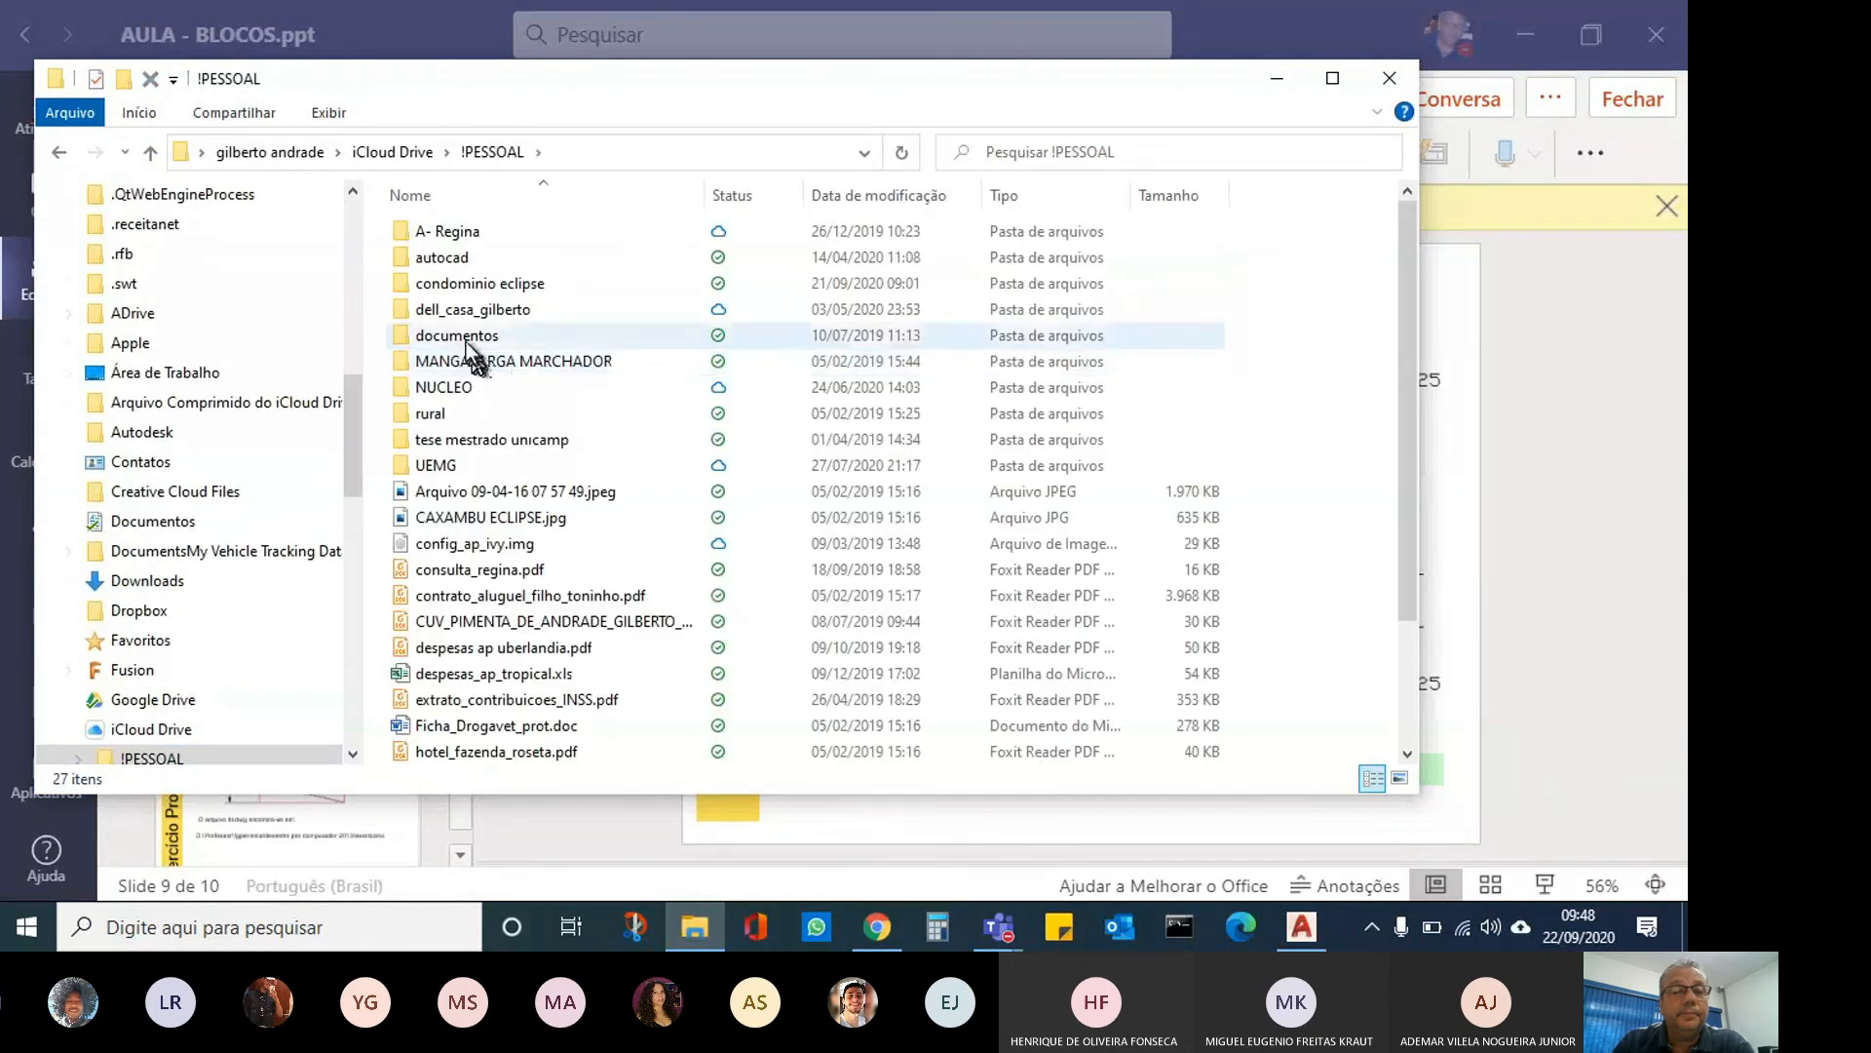
pyautogui.click(441, 460)
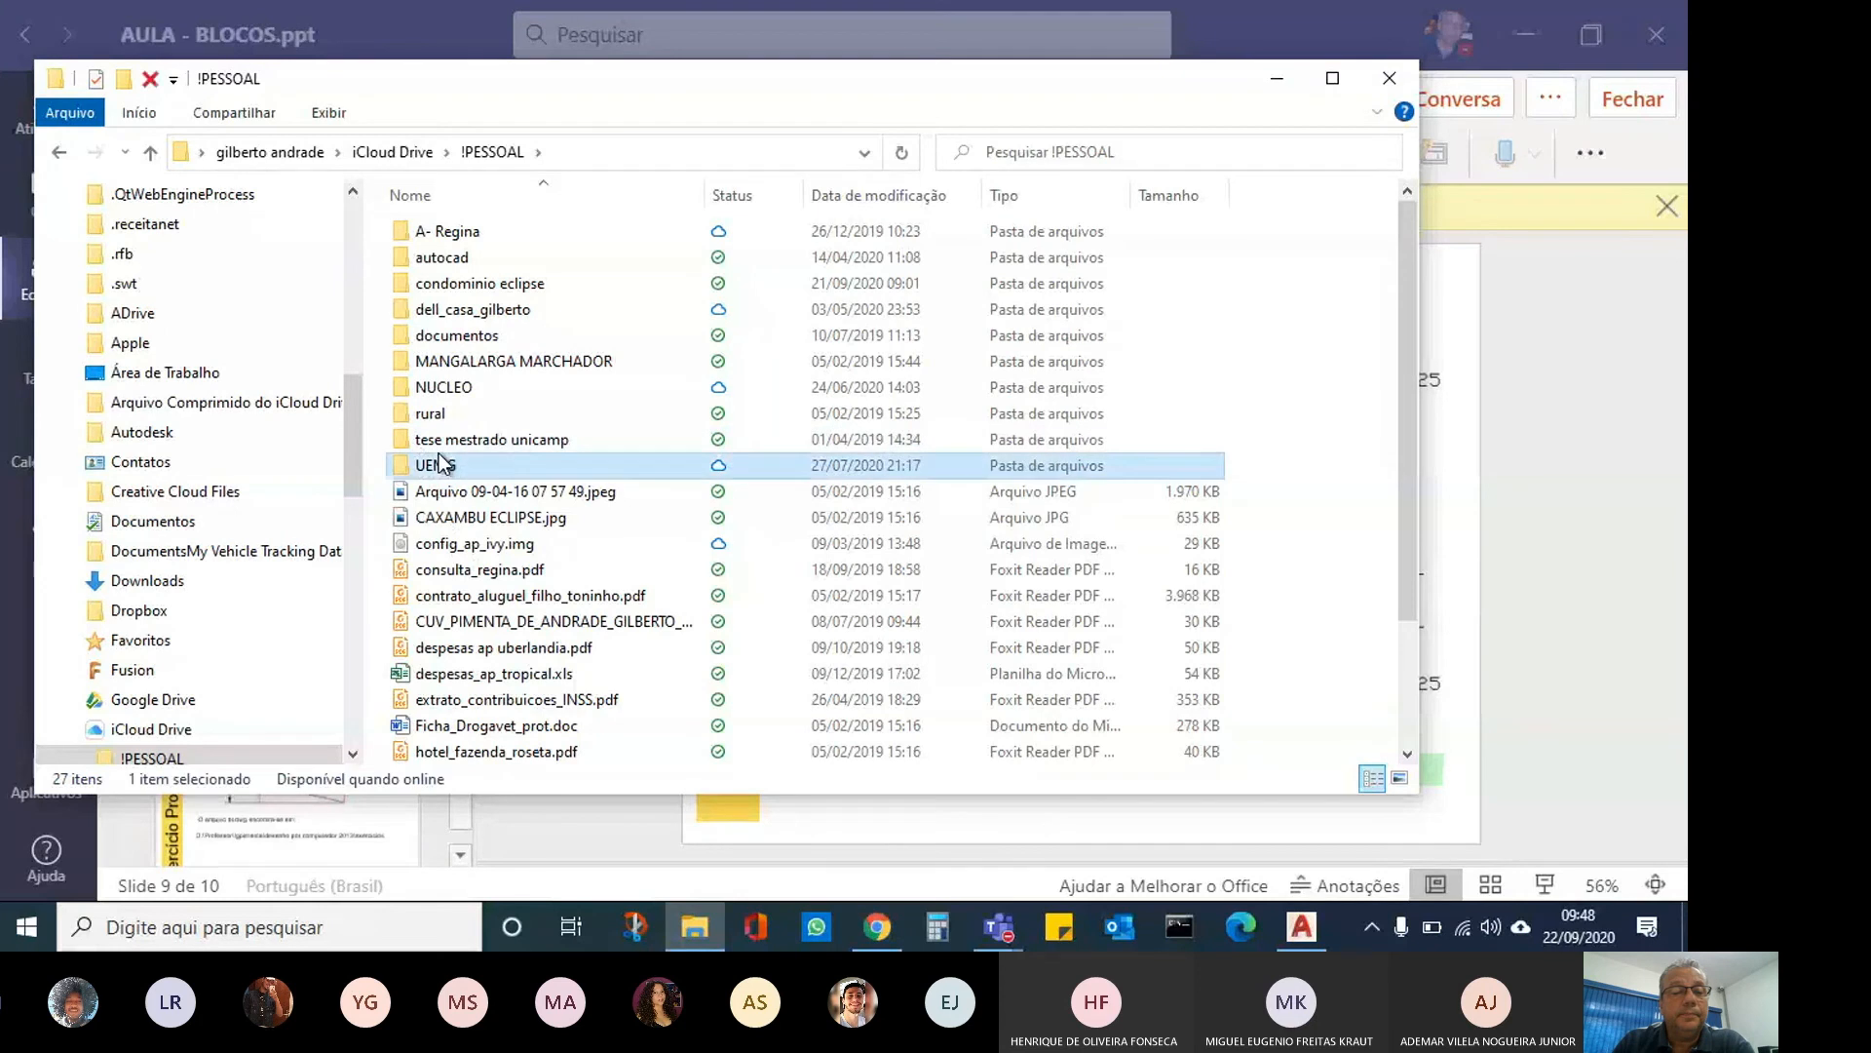
pyautogui.doubleClick(441, 465)
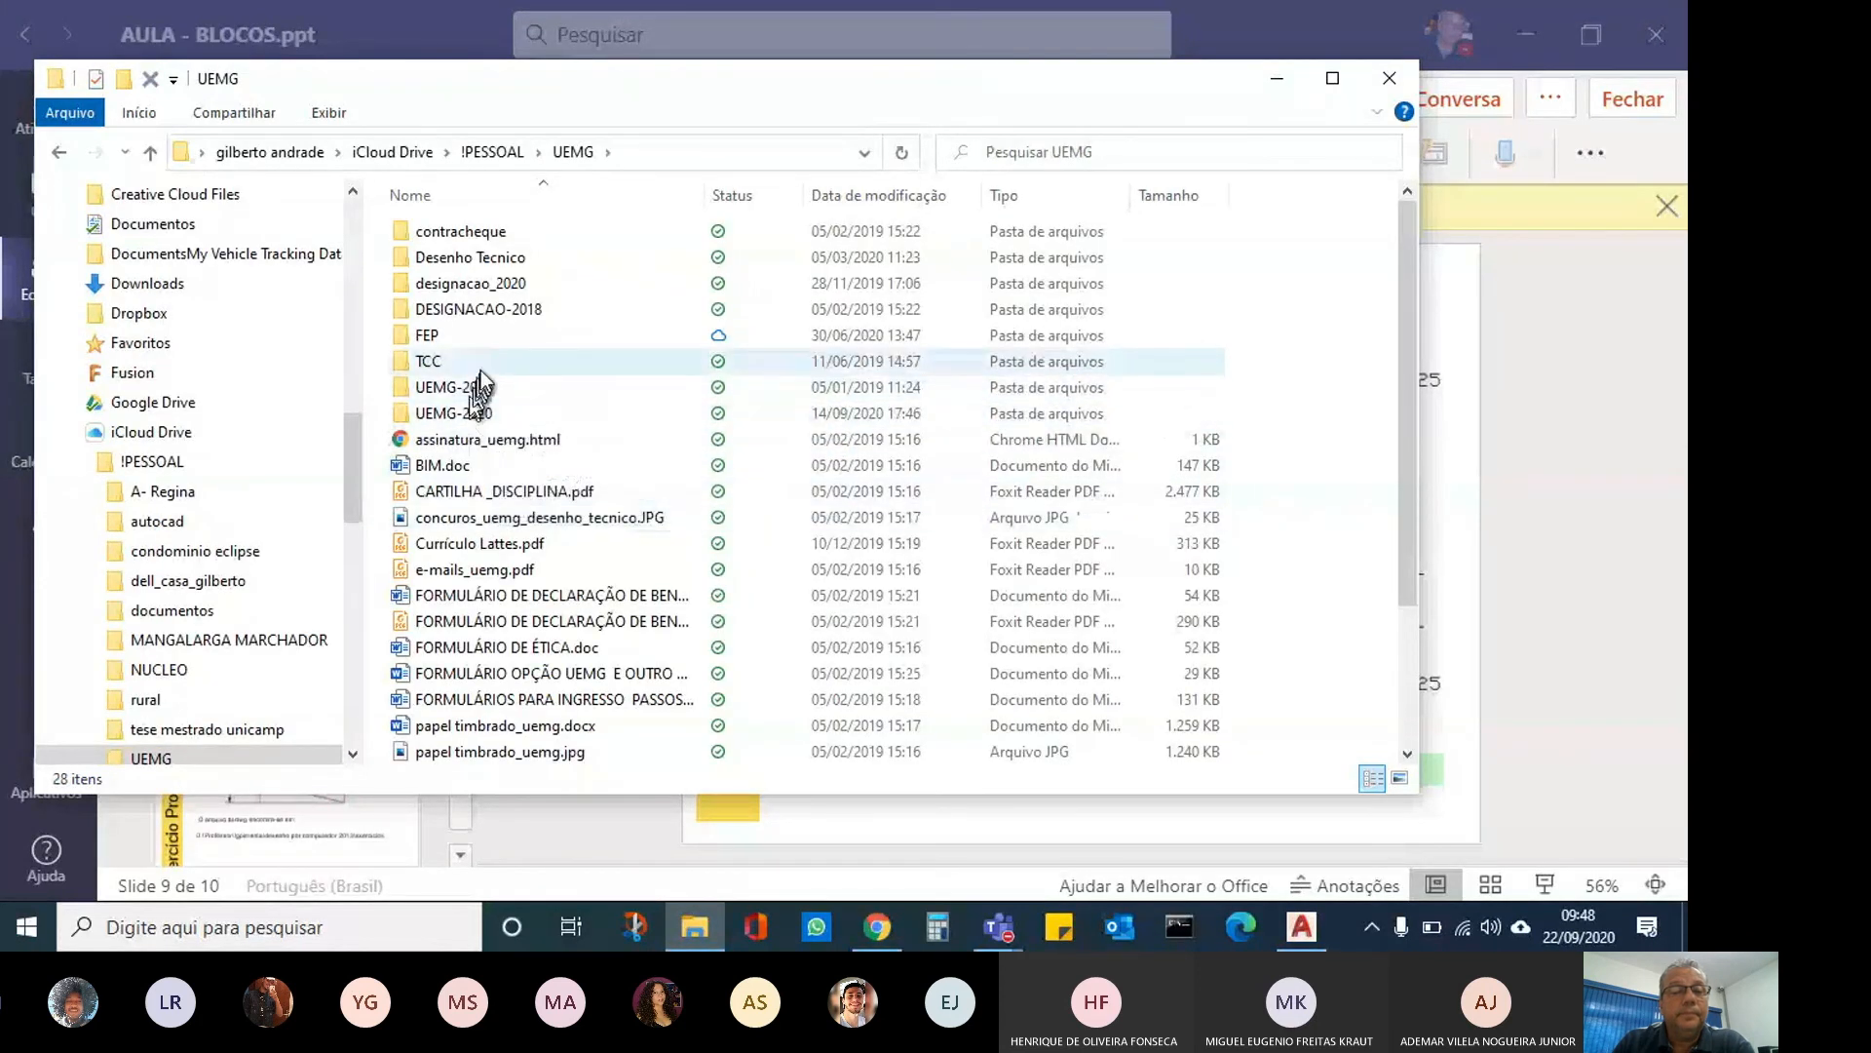
pyautogui.doubleClick(430, 336)
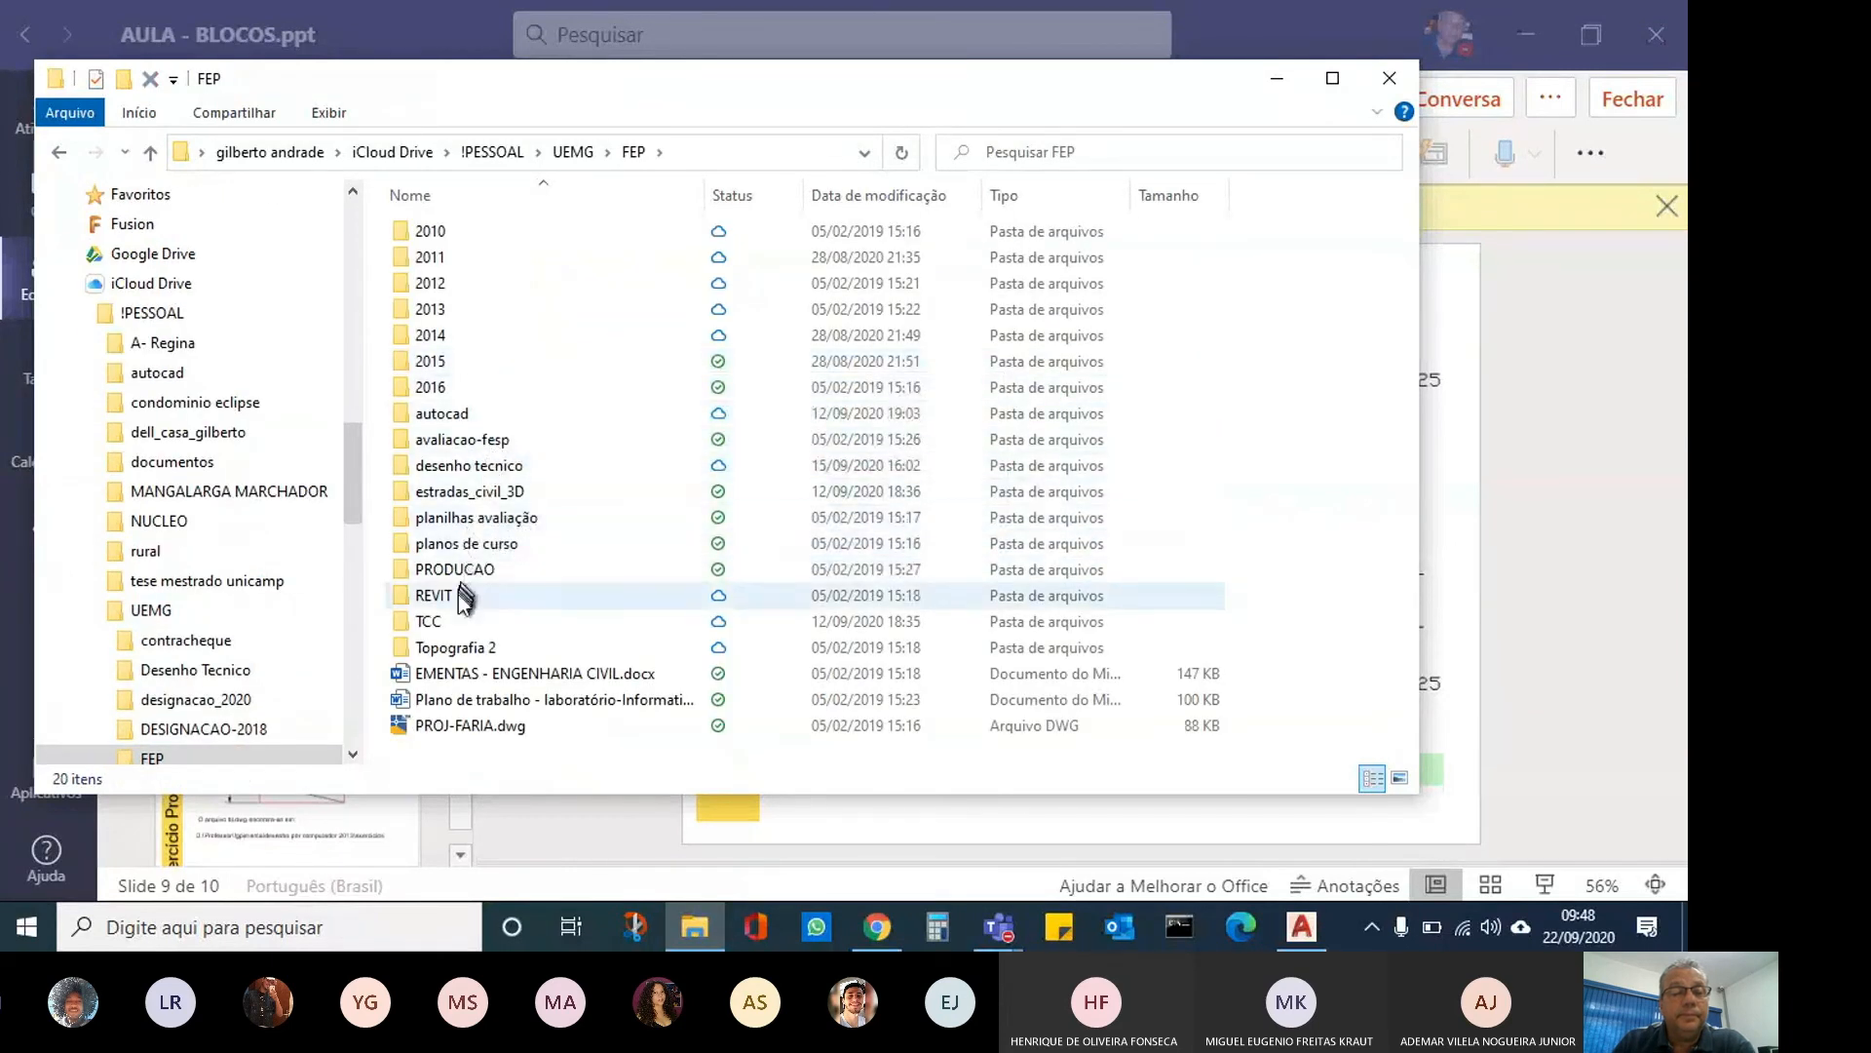
pyautogui.doubleClick(444, 420)
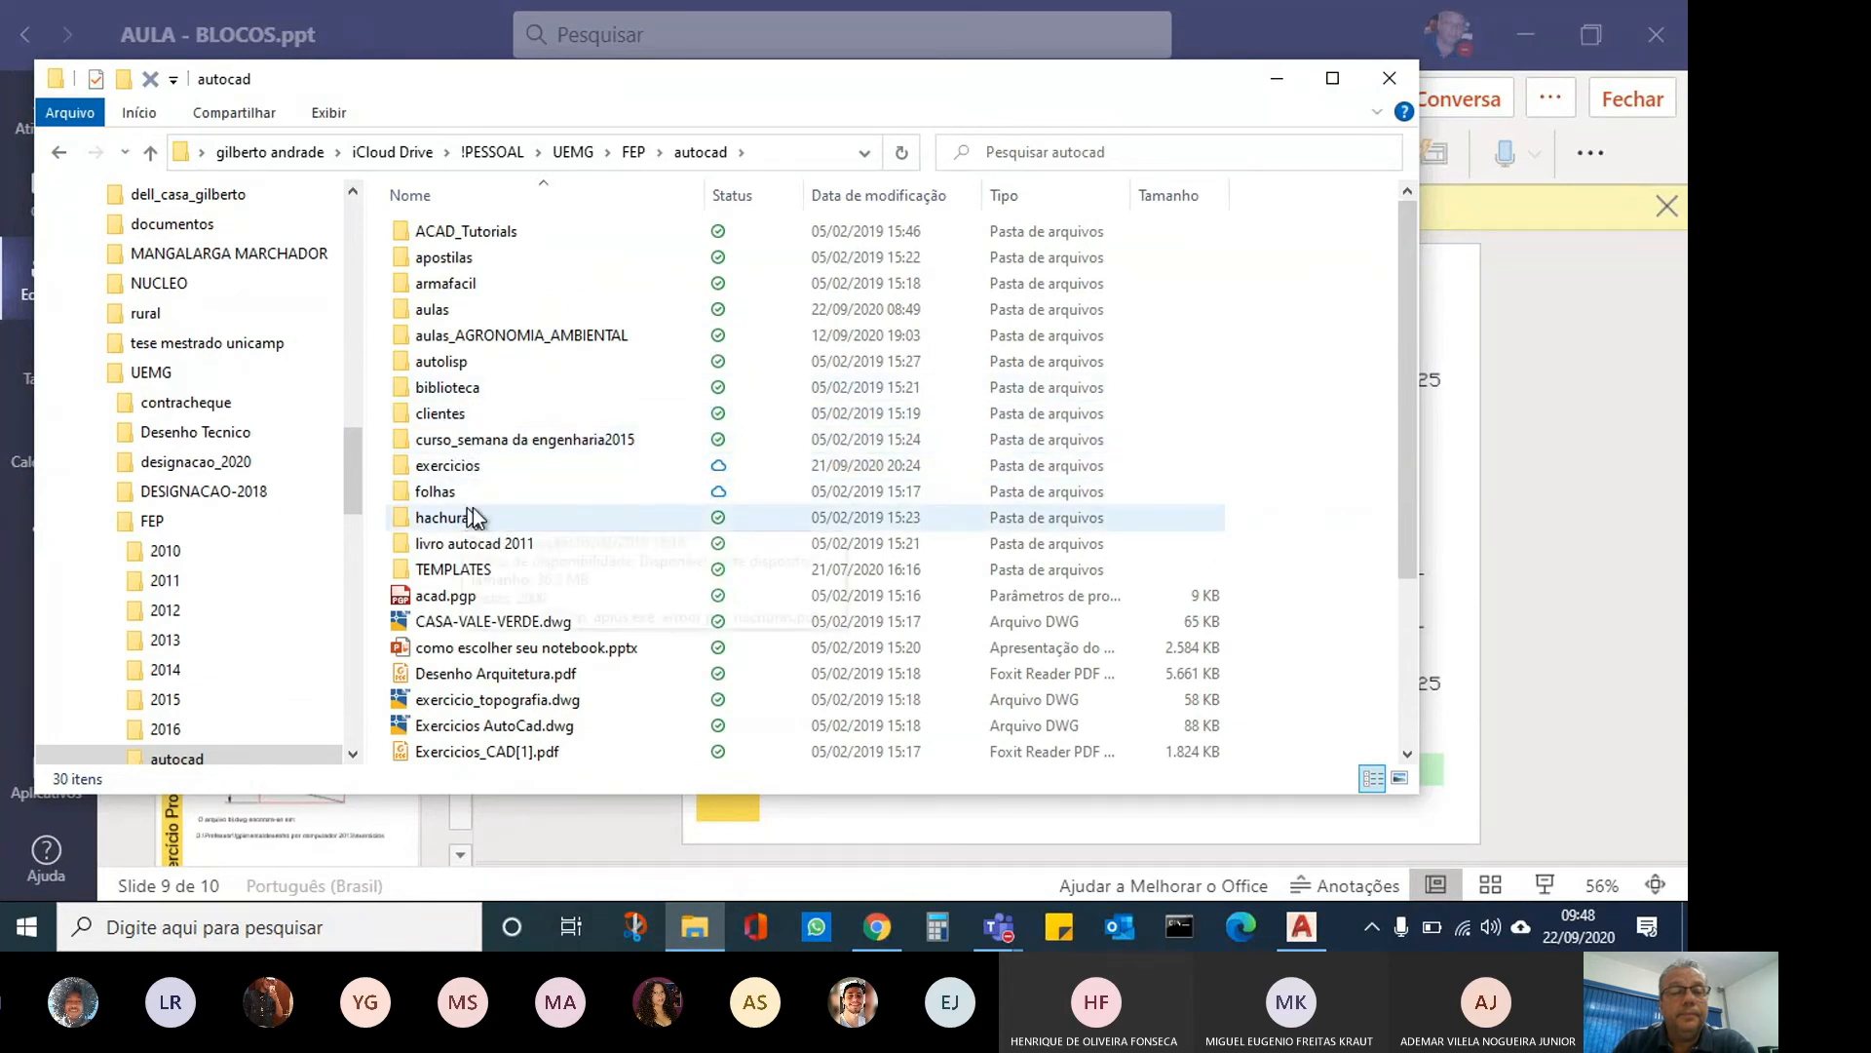
pyautogui.doubleClick(423, 318)
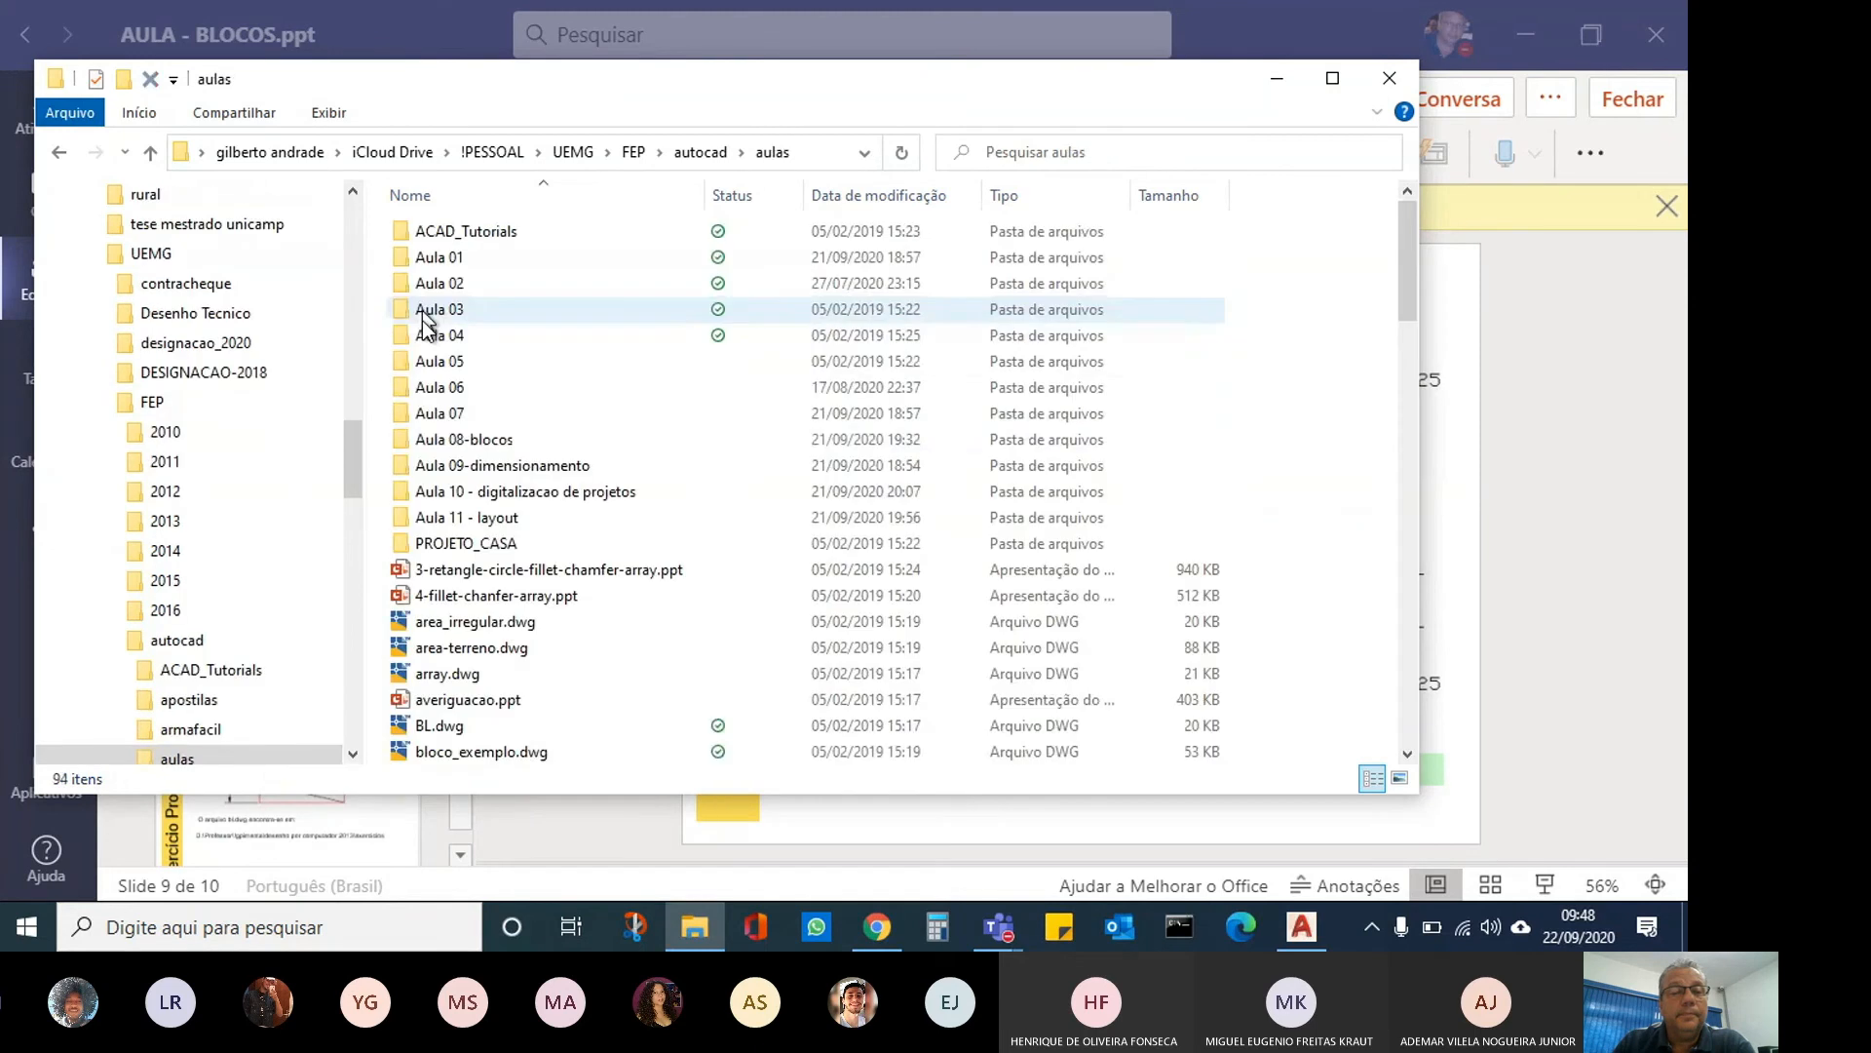
pyautogui.doubleClick(519, 440)
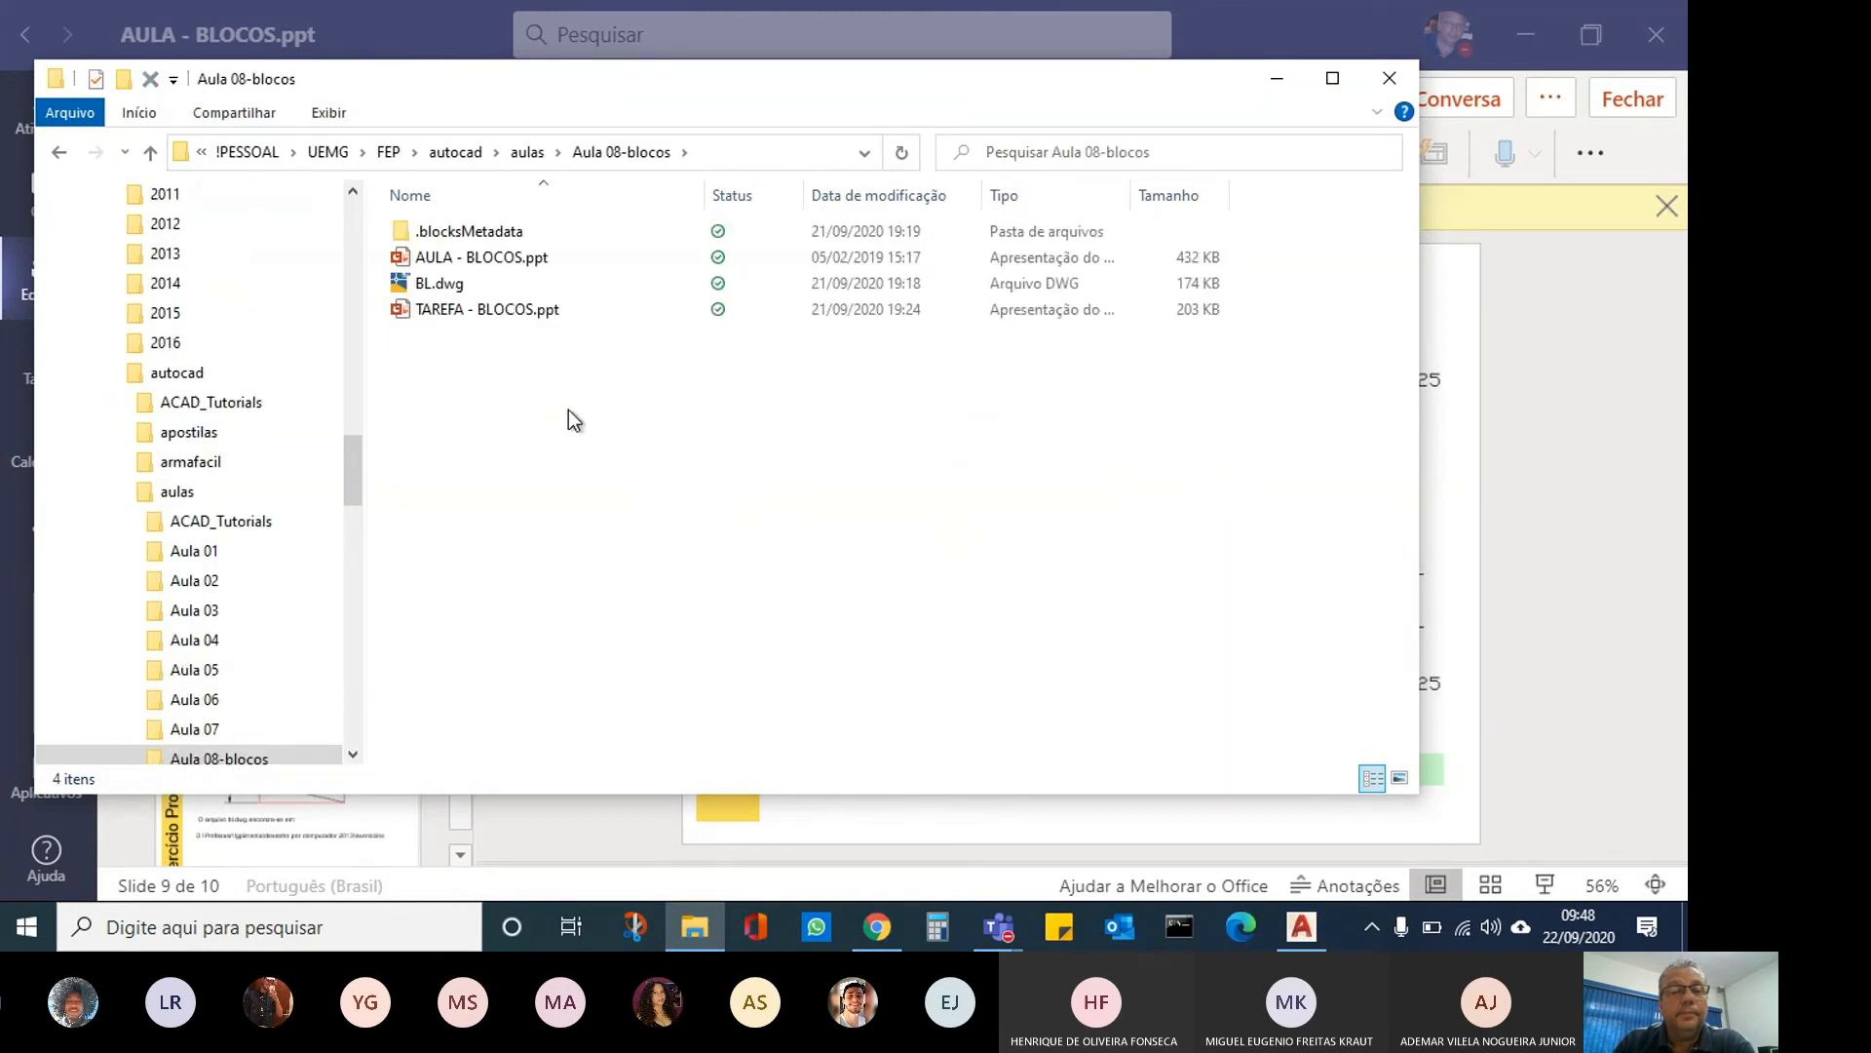
# Open the presentation AULA - BLOCOS.ppt from the Aula 08-blocos folder.
pyautogui.click(468, 261)
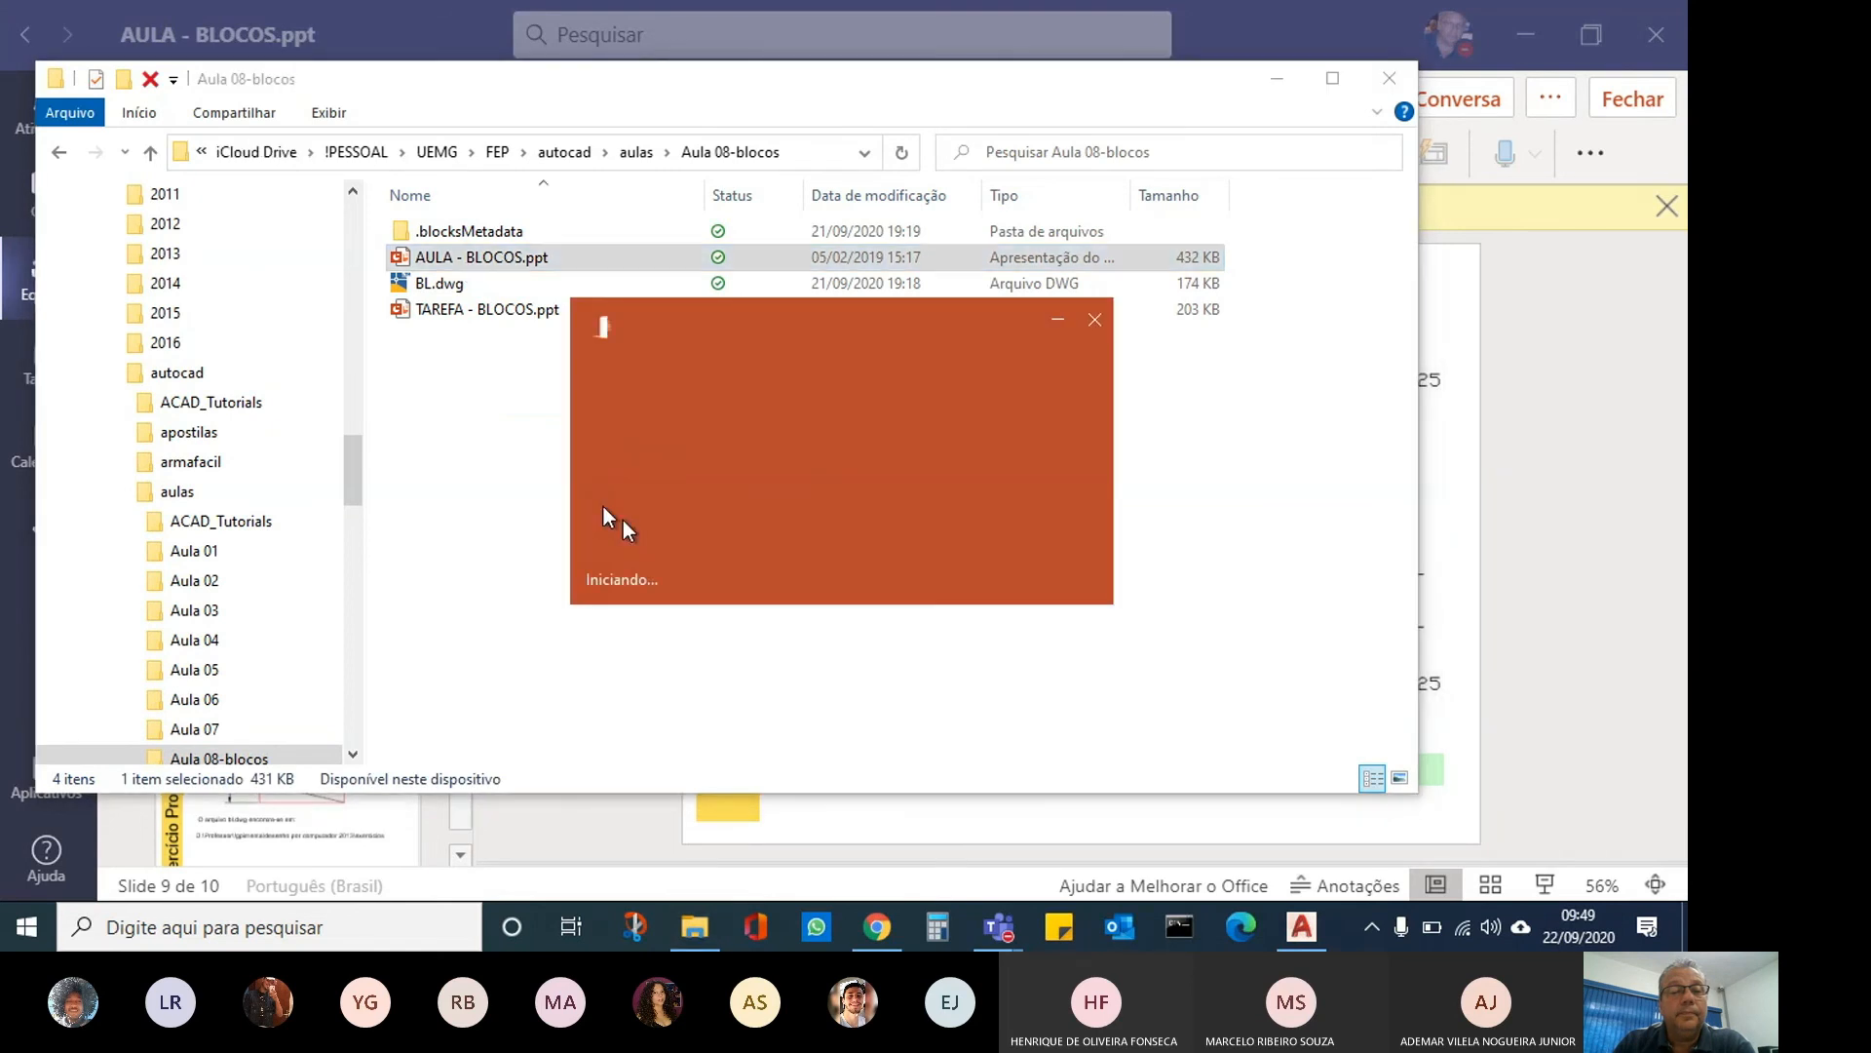
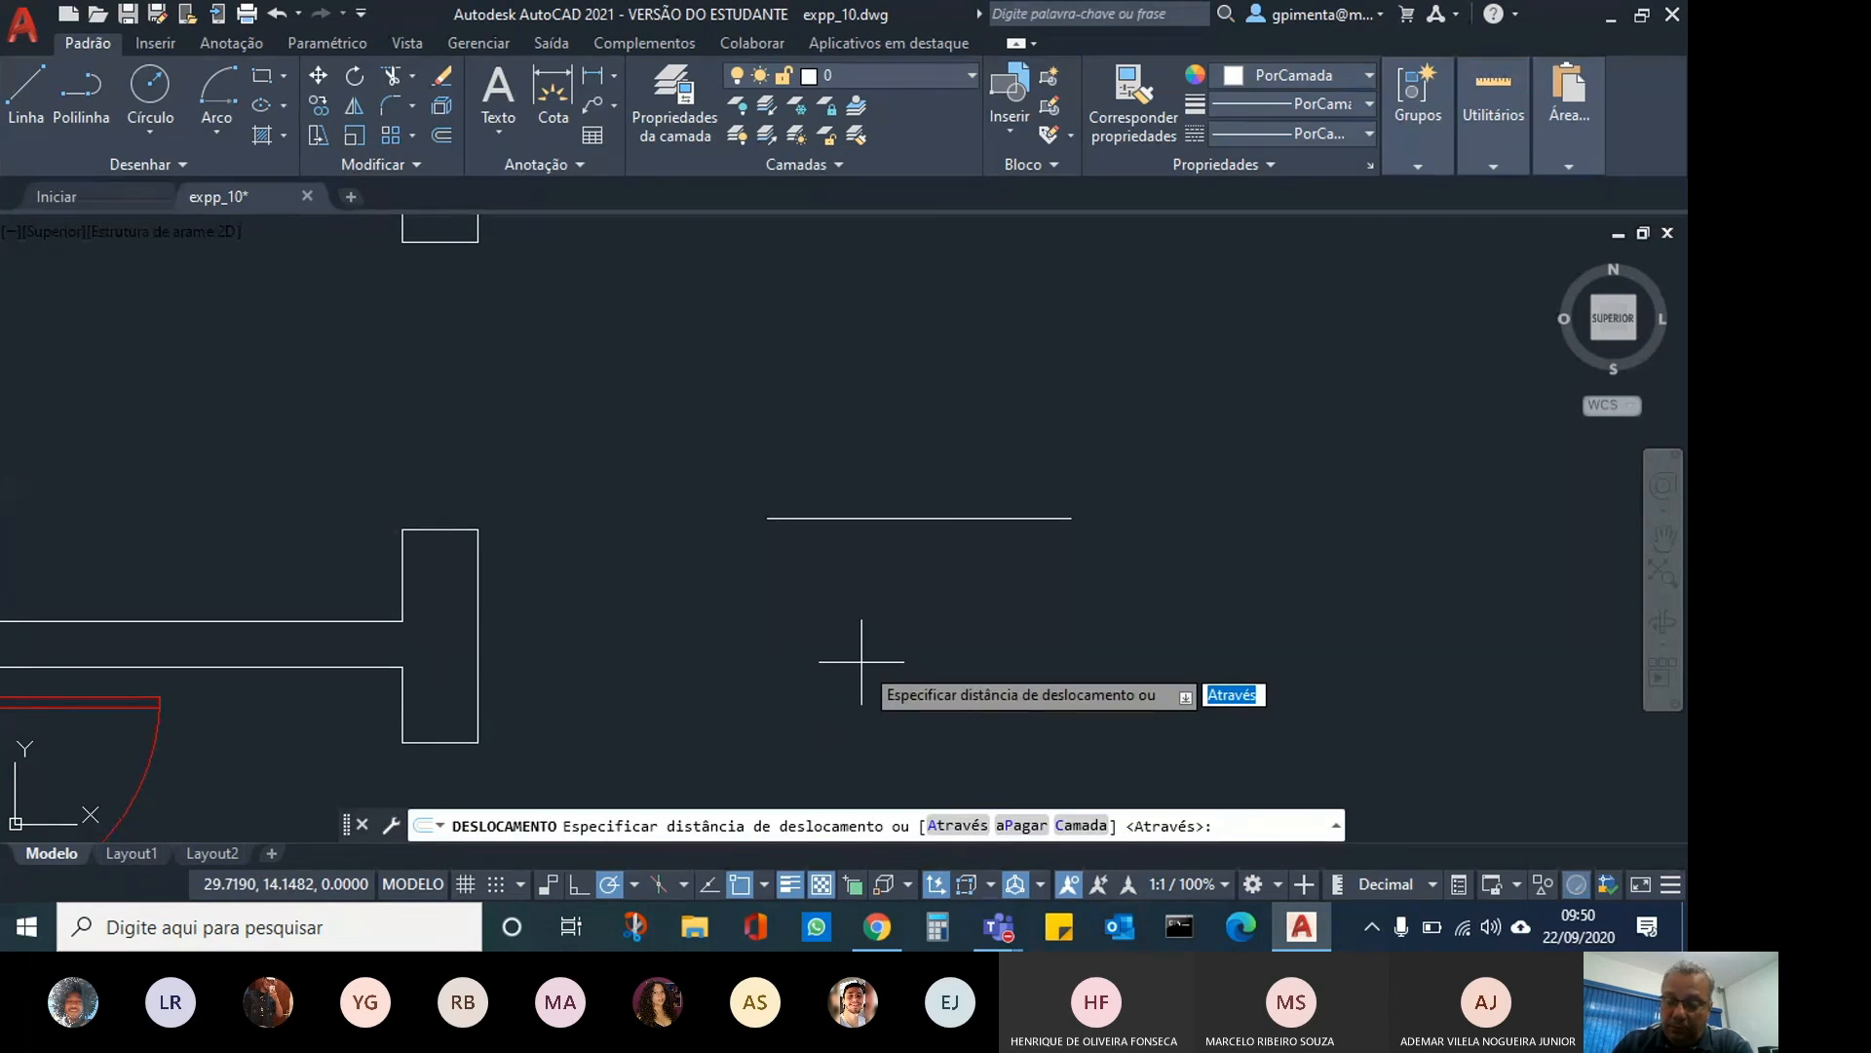
# In AutoCAD, offset the horizontal line beside the floor plan upward by 0.15.
pyautogui.write('.')
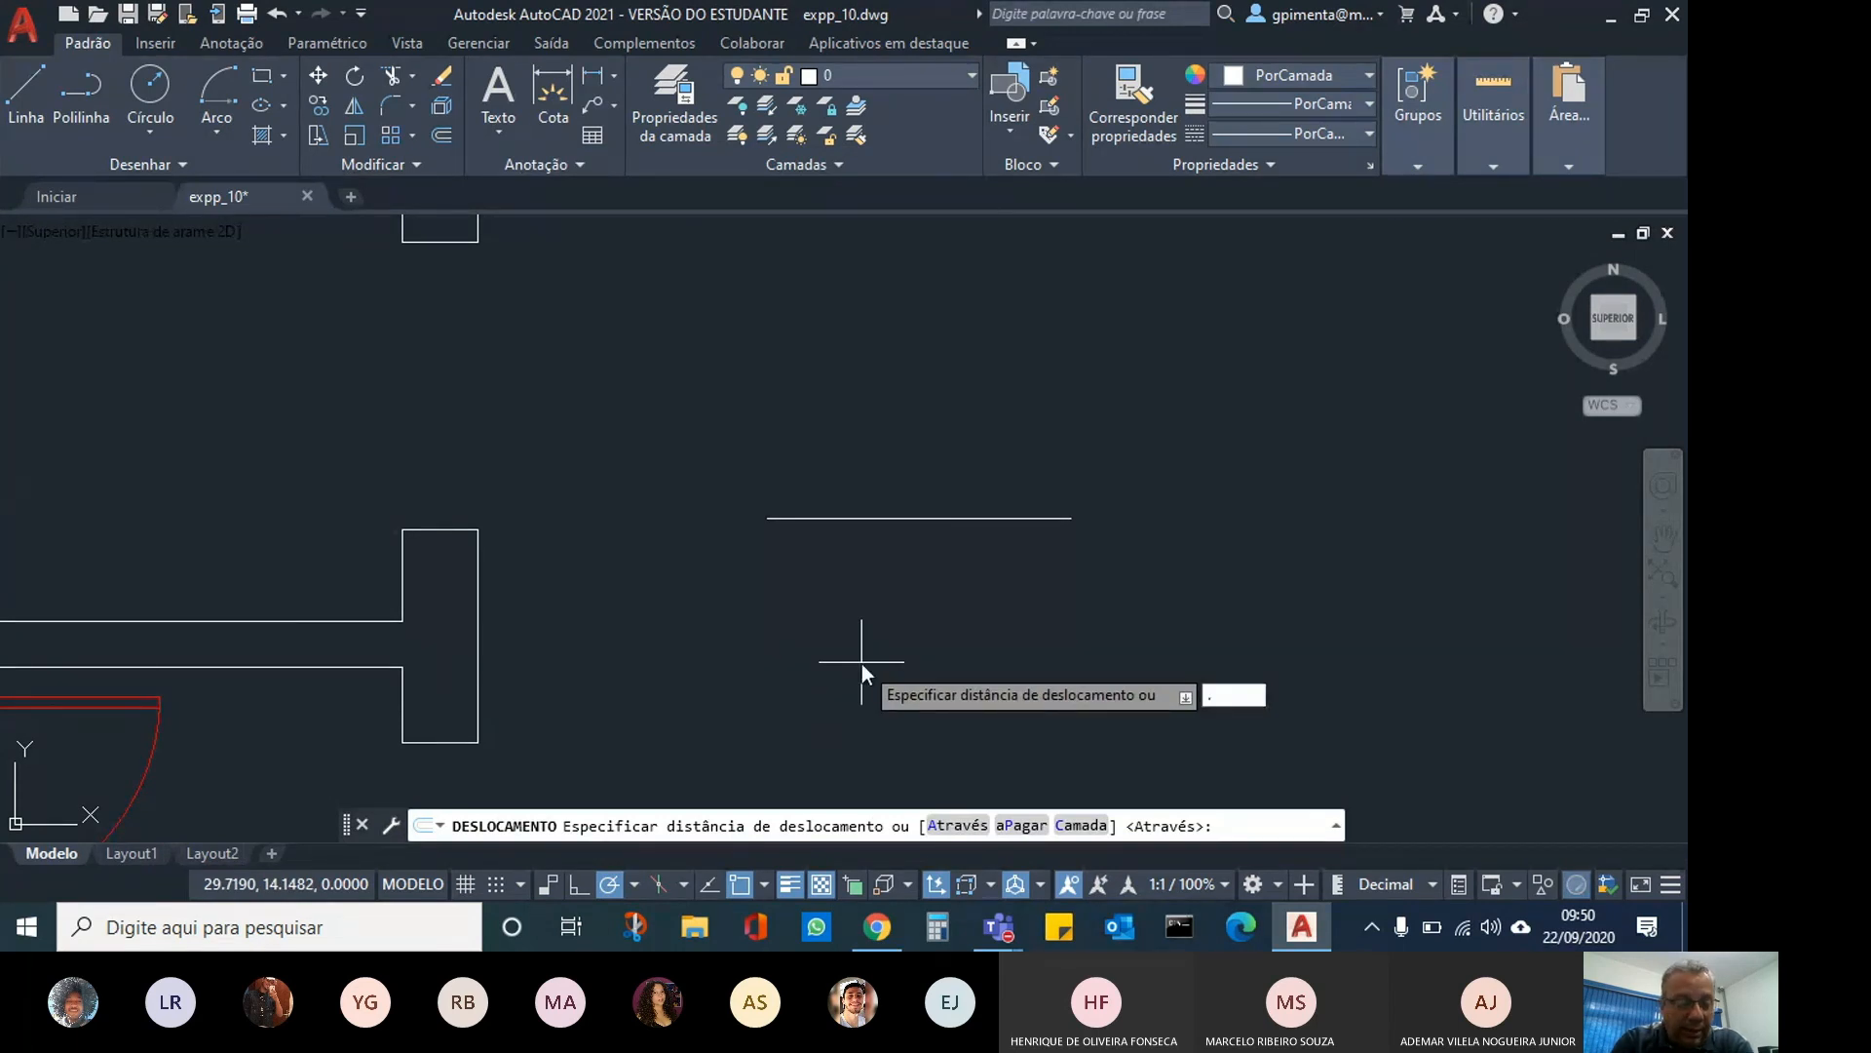
pyautogui.write('15')
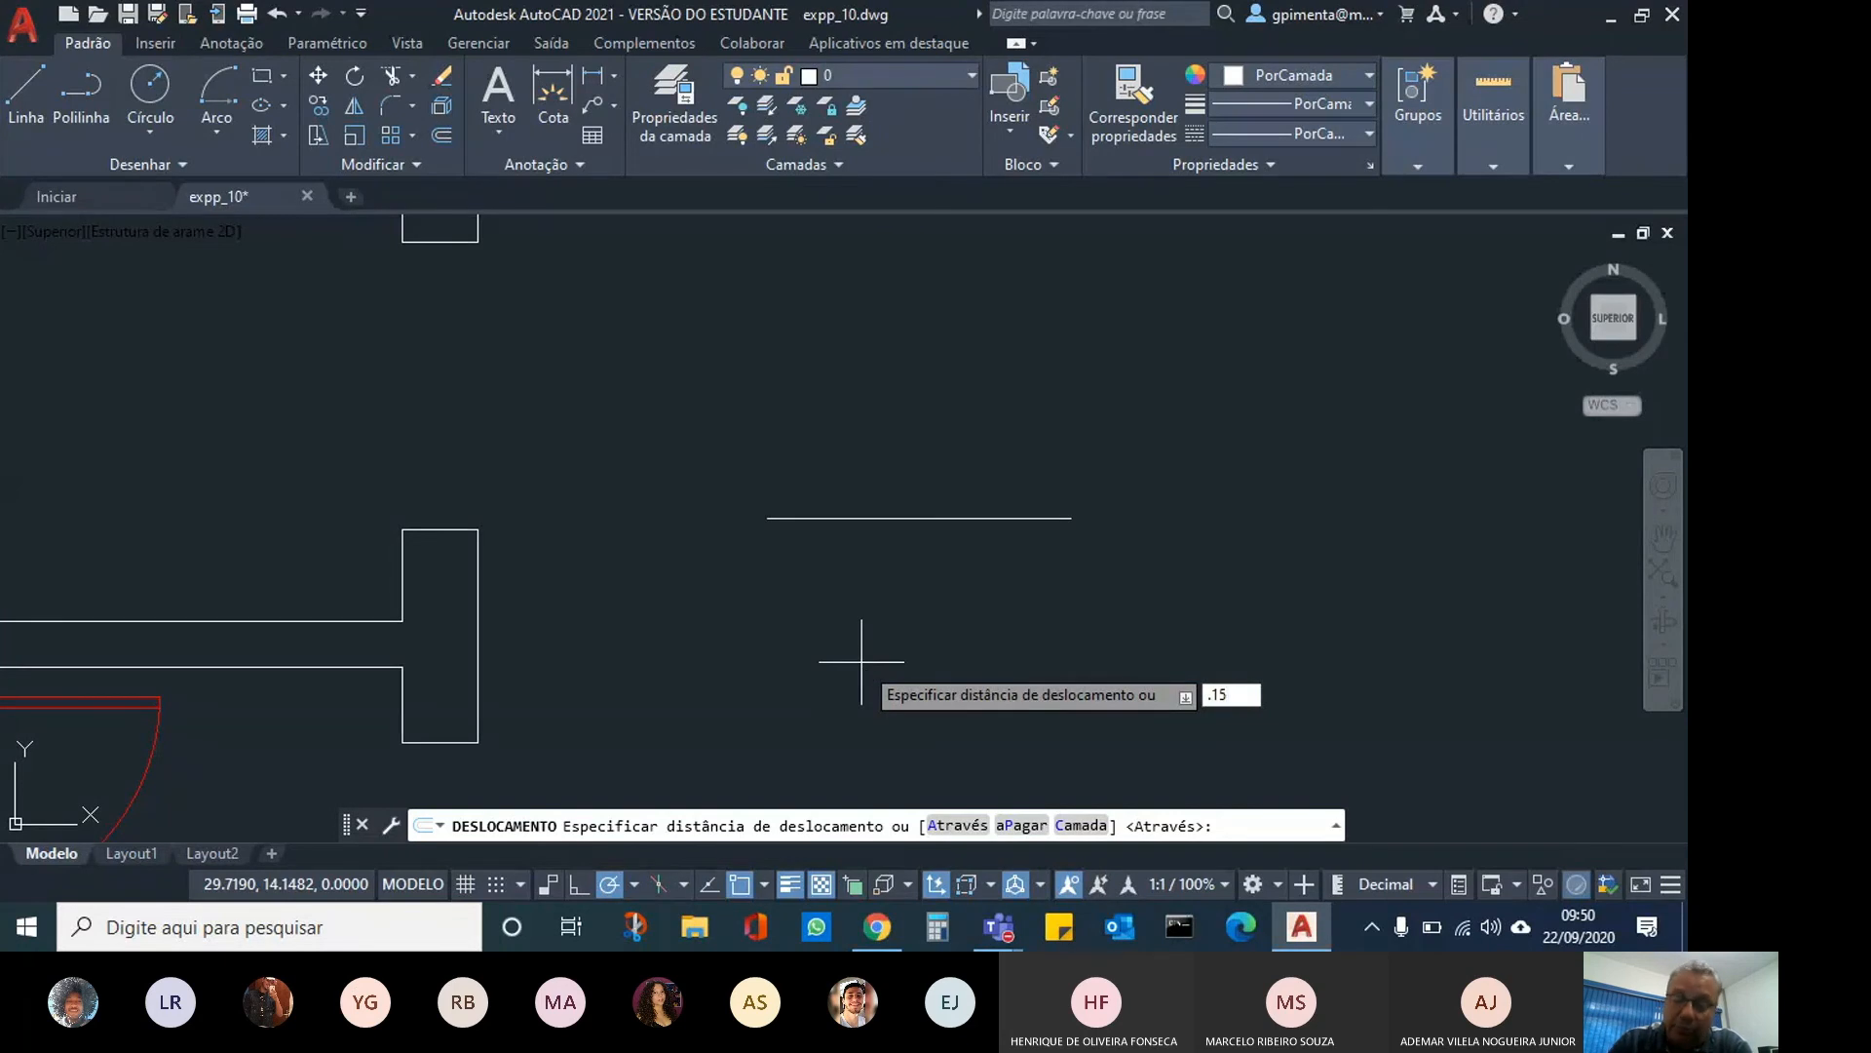
pyautogui.press('Return')
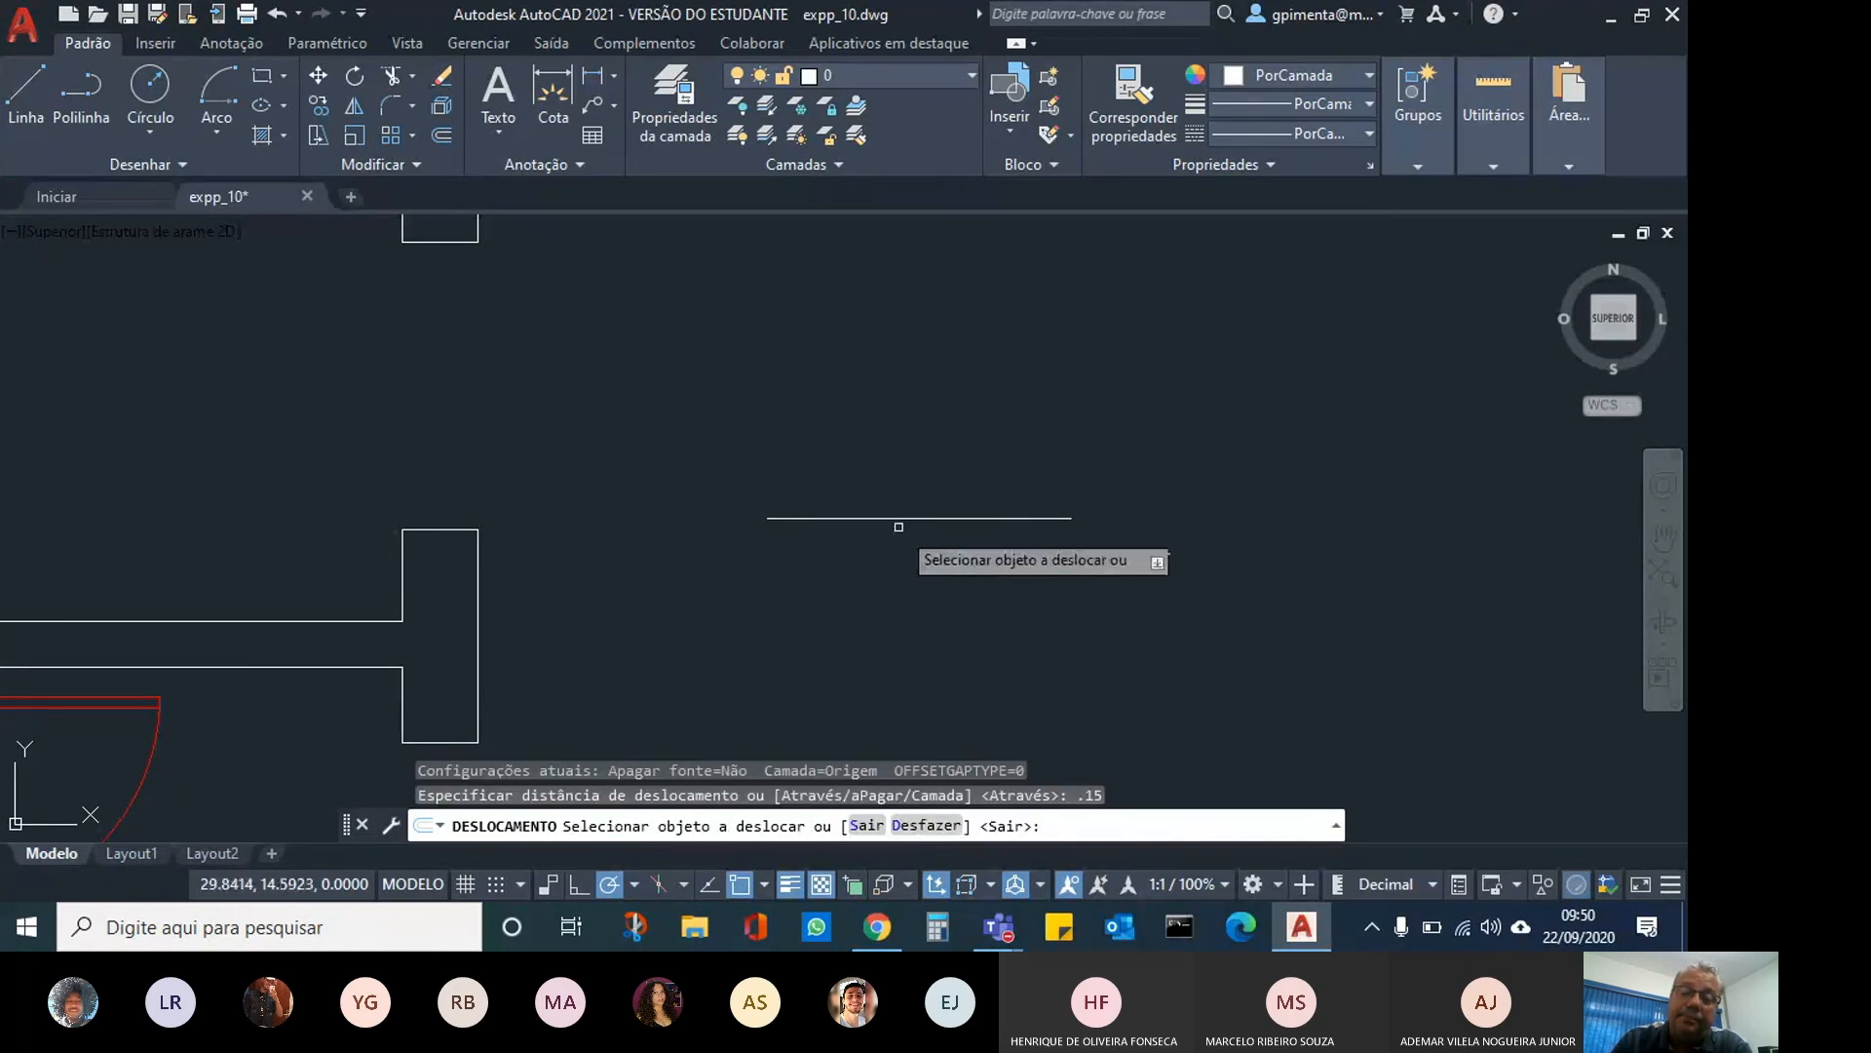
pyautogui.click(899, 520)
pyautogui.click(999, 454)
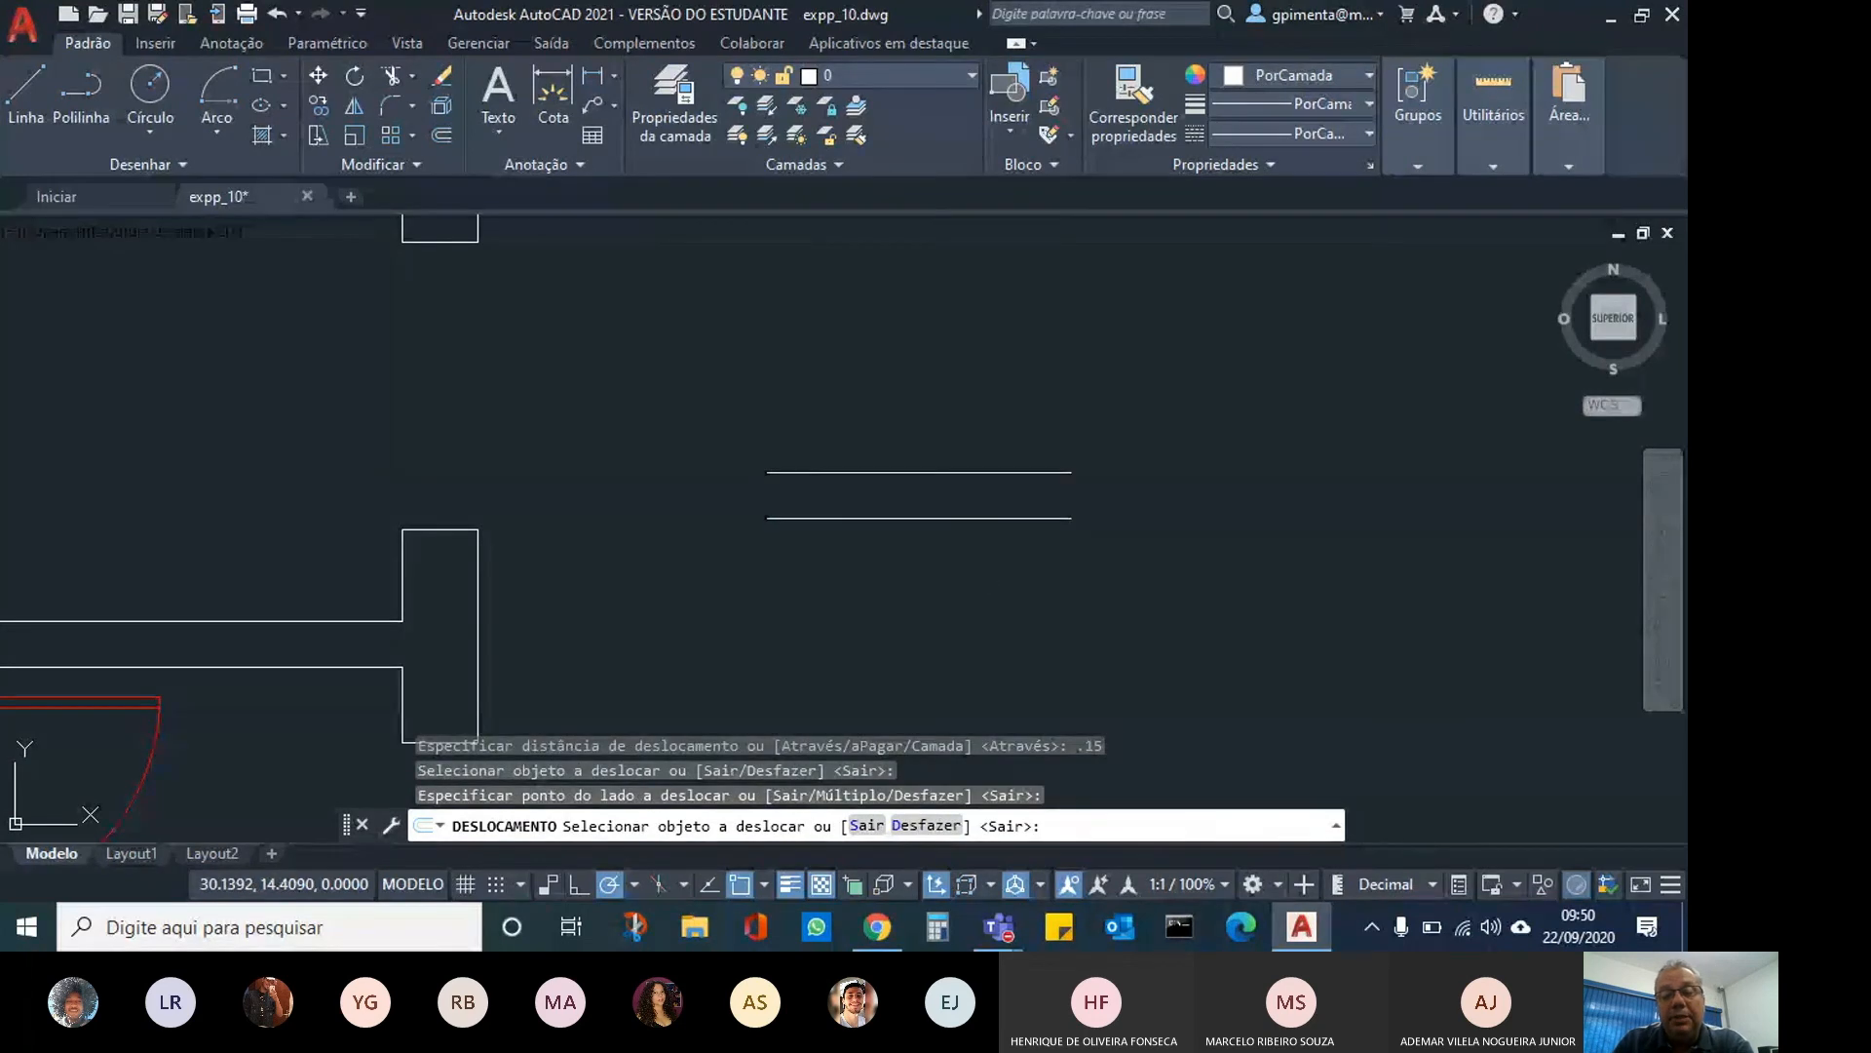
pyautogui.press('Return')
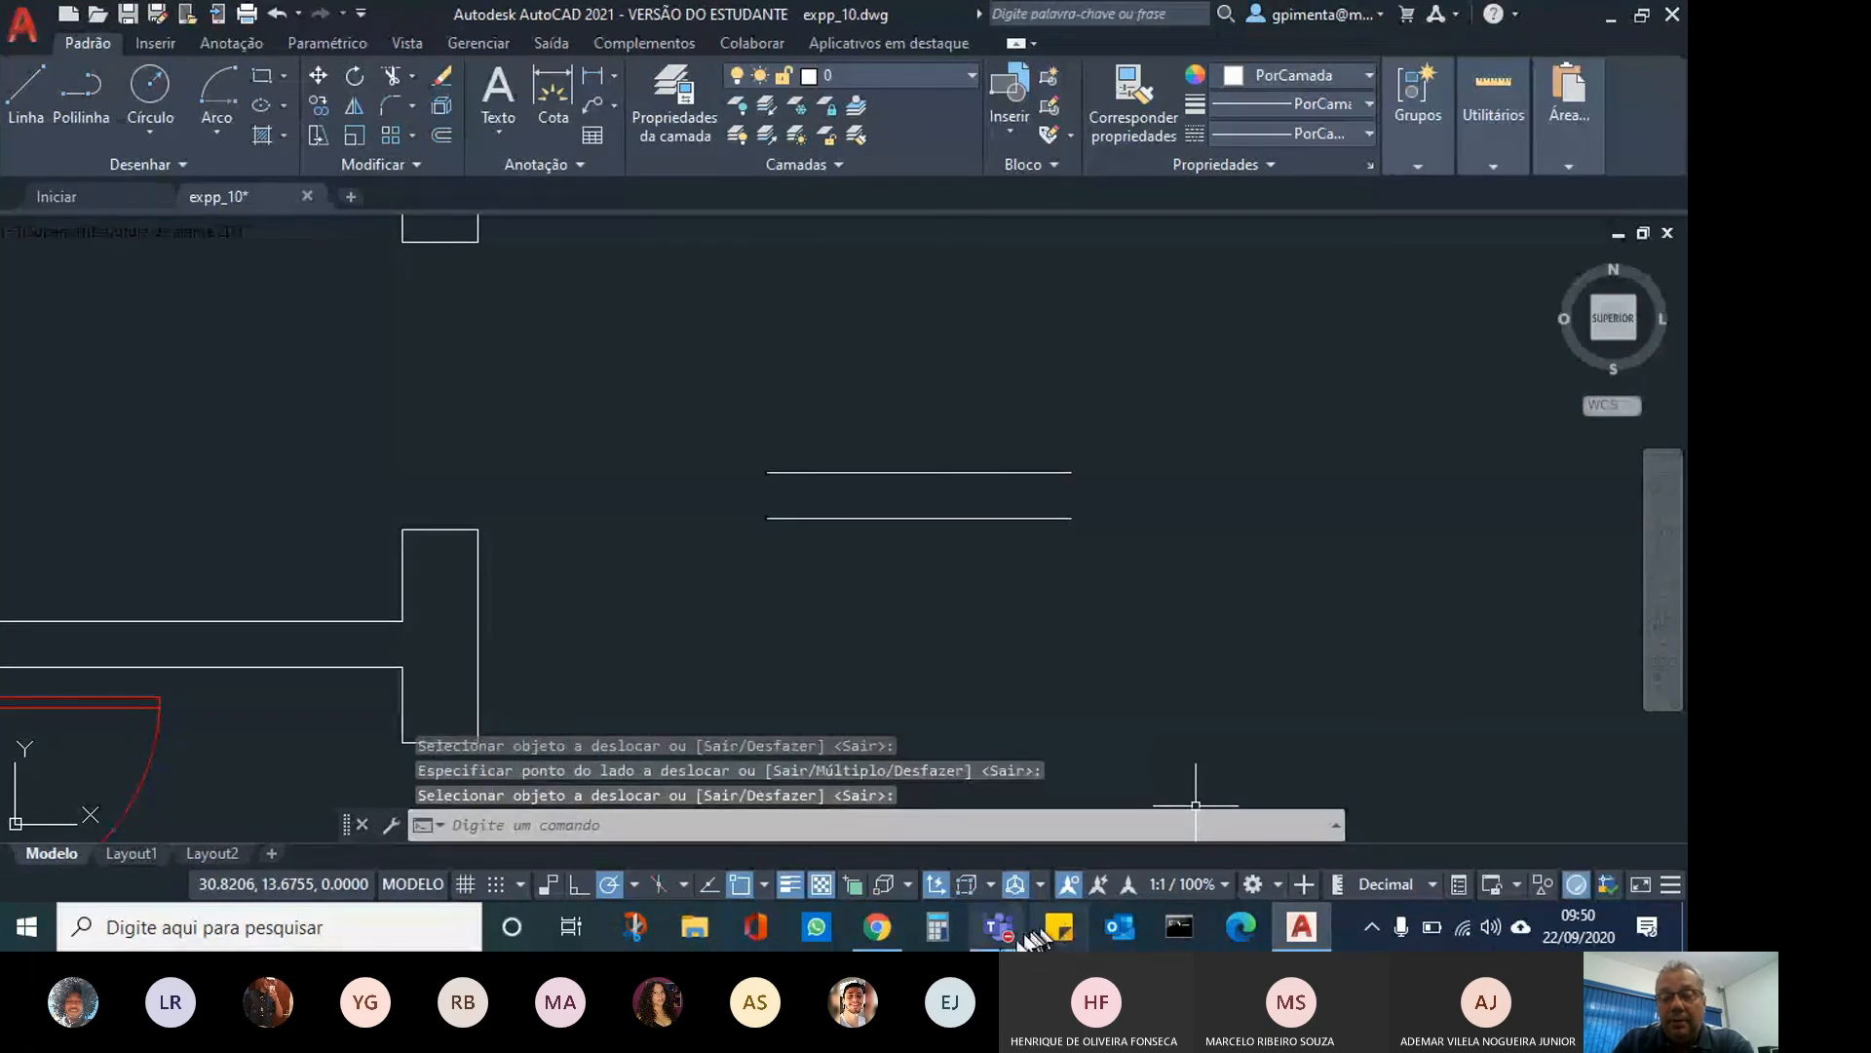
# Consult the sliding window dimensions on slide 8 in Microsoft Teams, and in AutoCAD offset the window's bottom line upward by 0.04.
pyautogui.moveTo(996, 946)
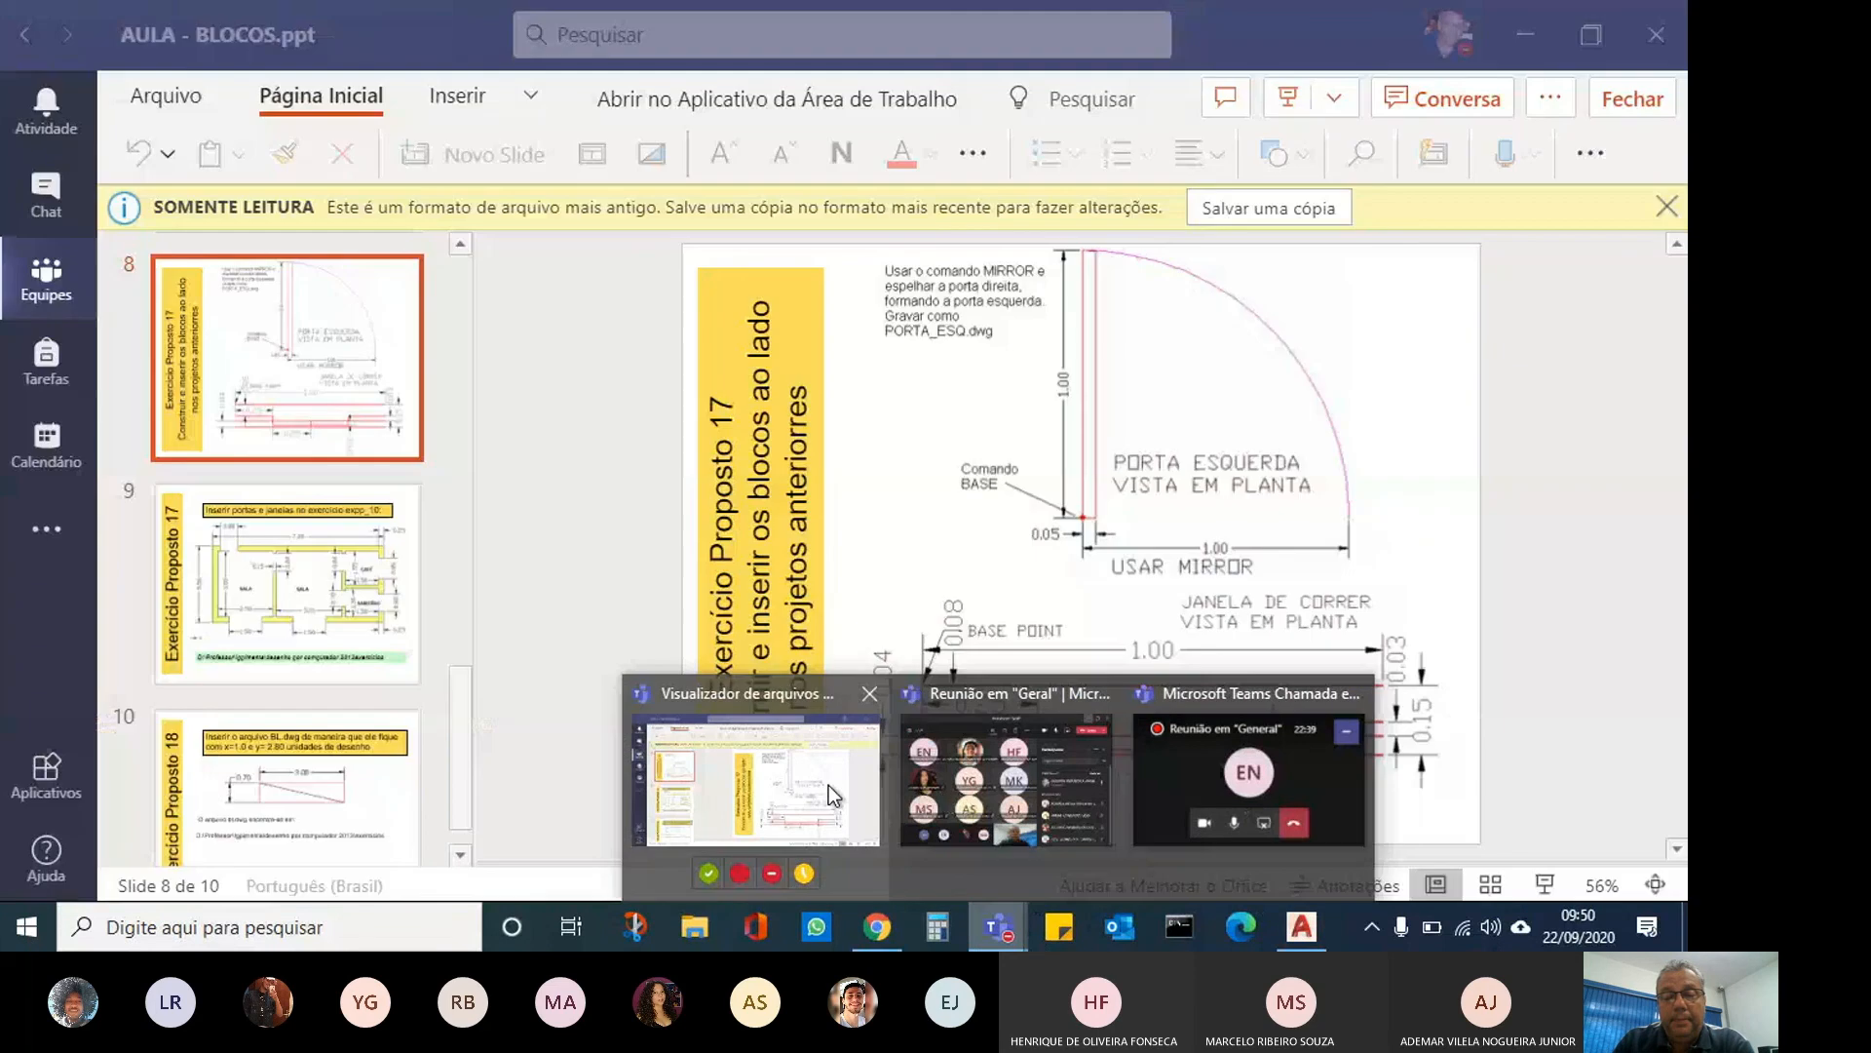
pyautogui.click(828, 786)
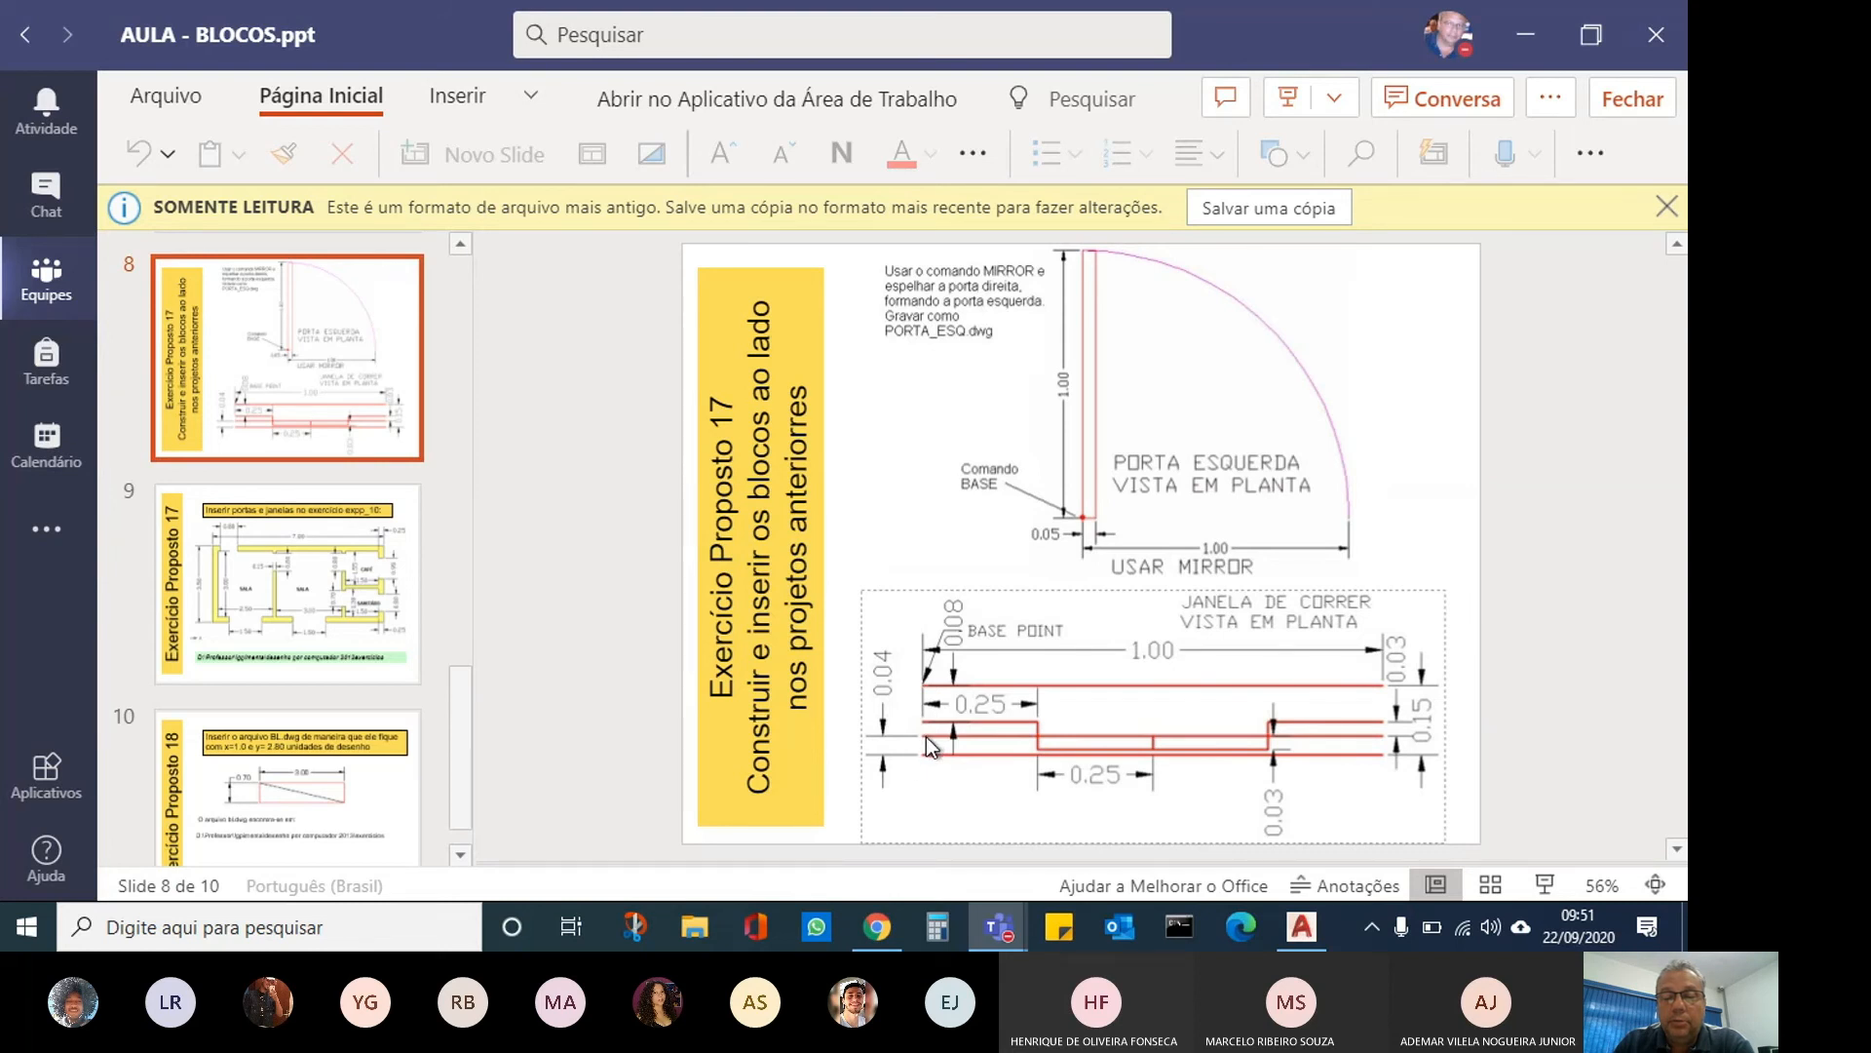
pyautogui.click(1300, 927)
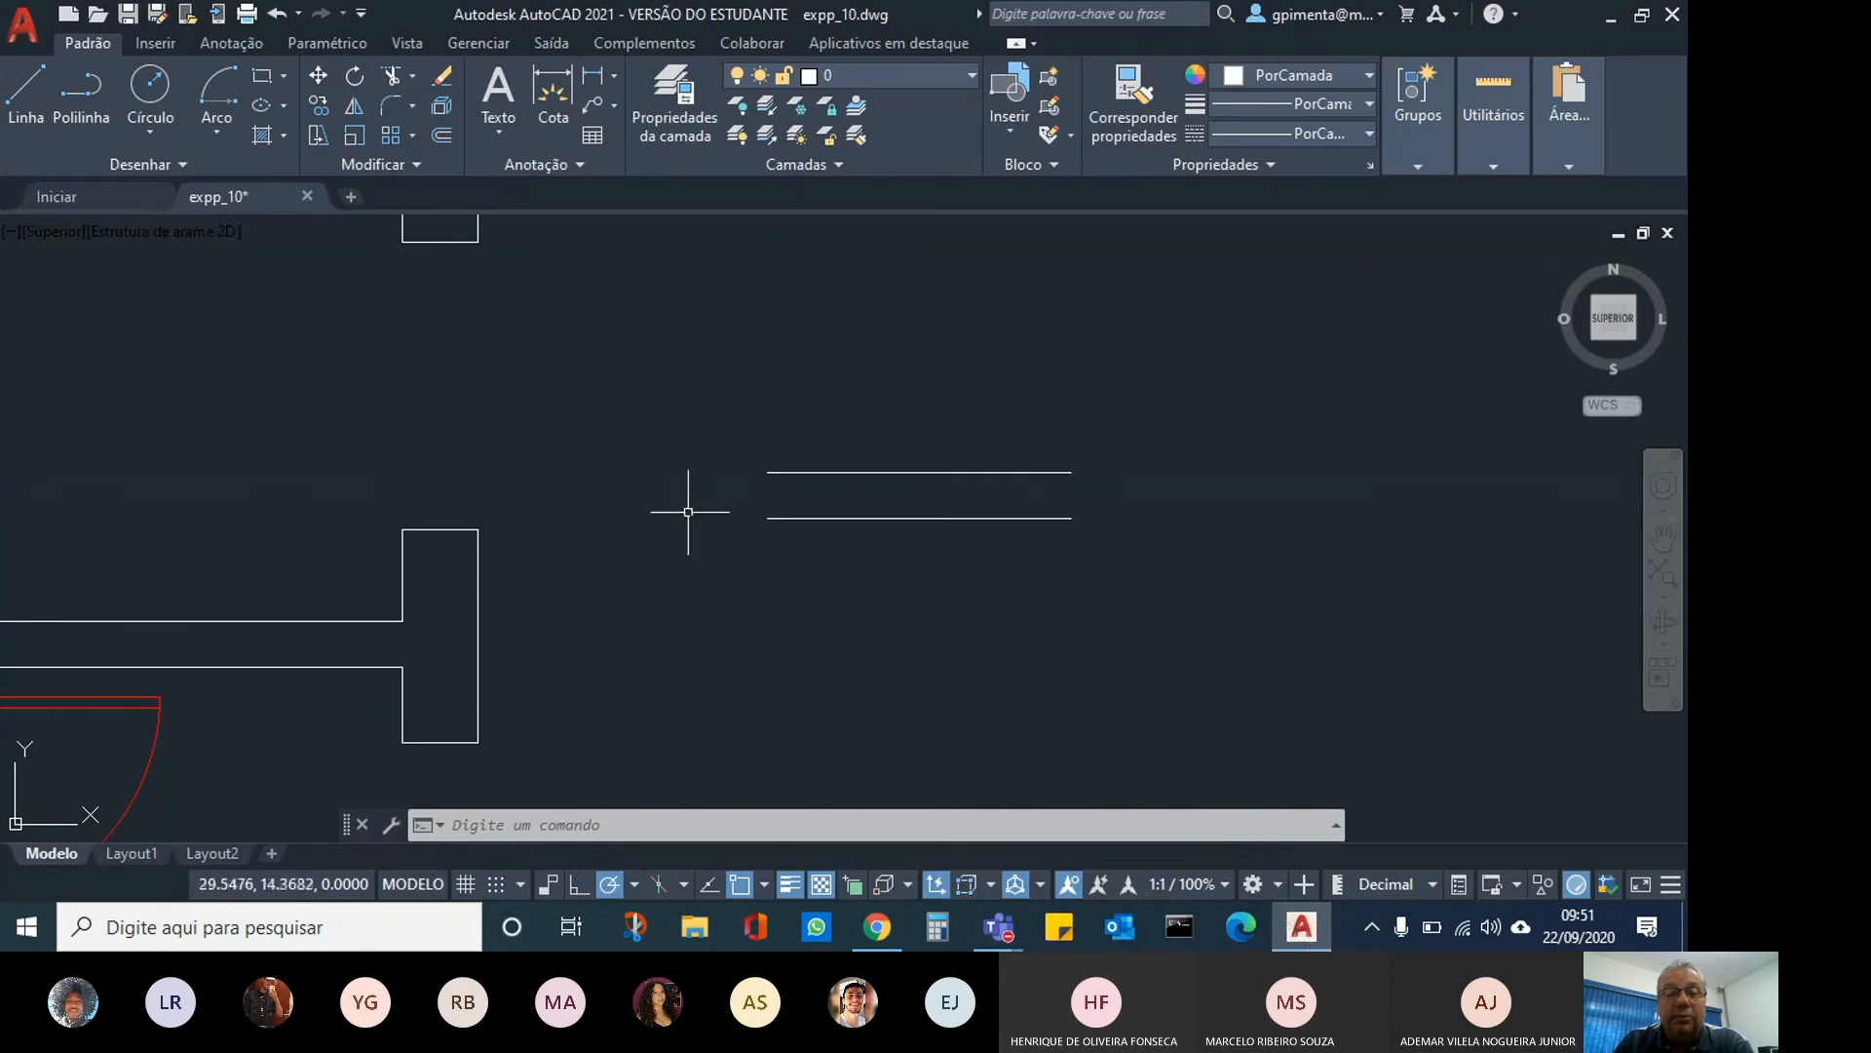
pyautogui.click(441, 135)
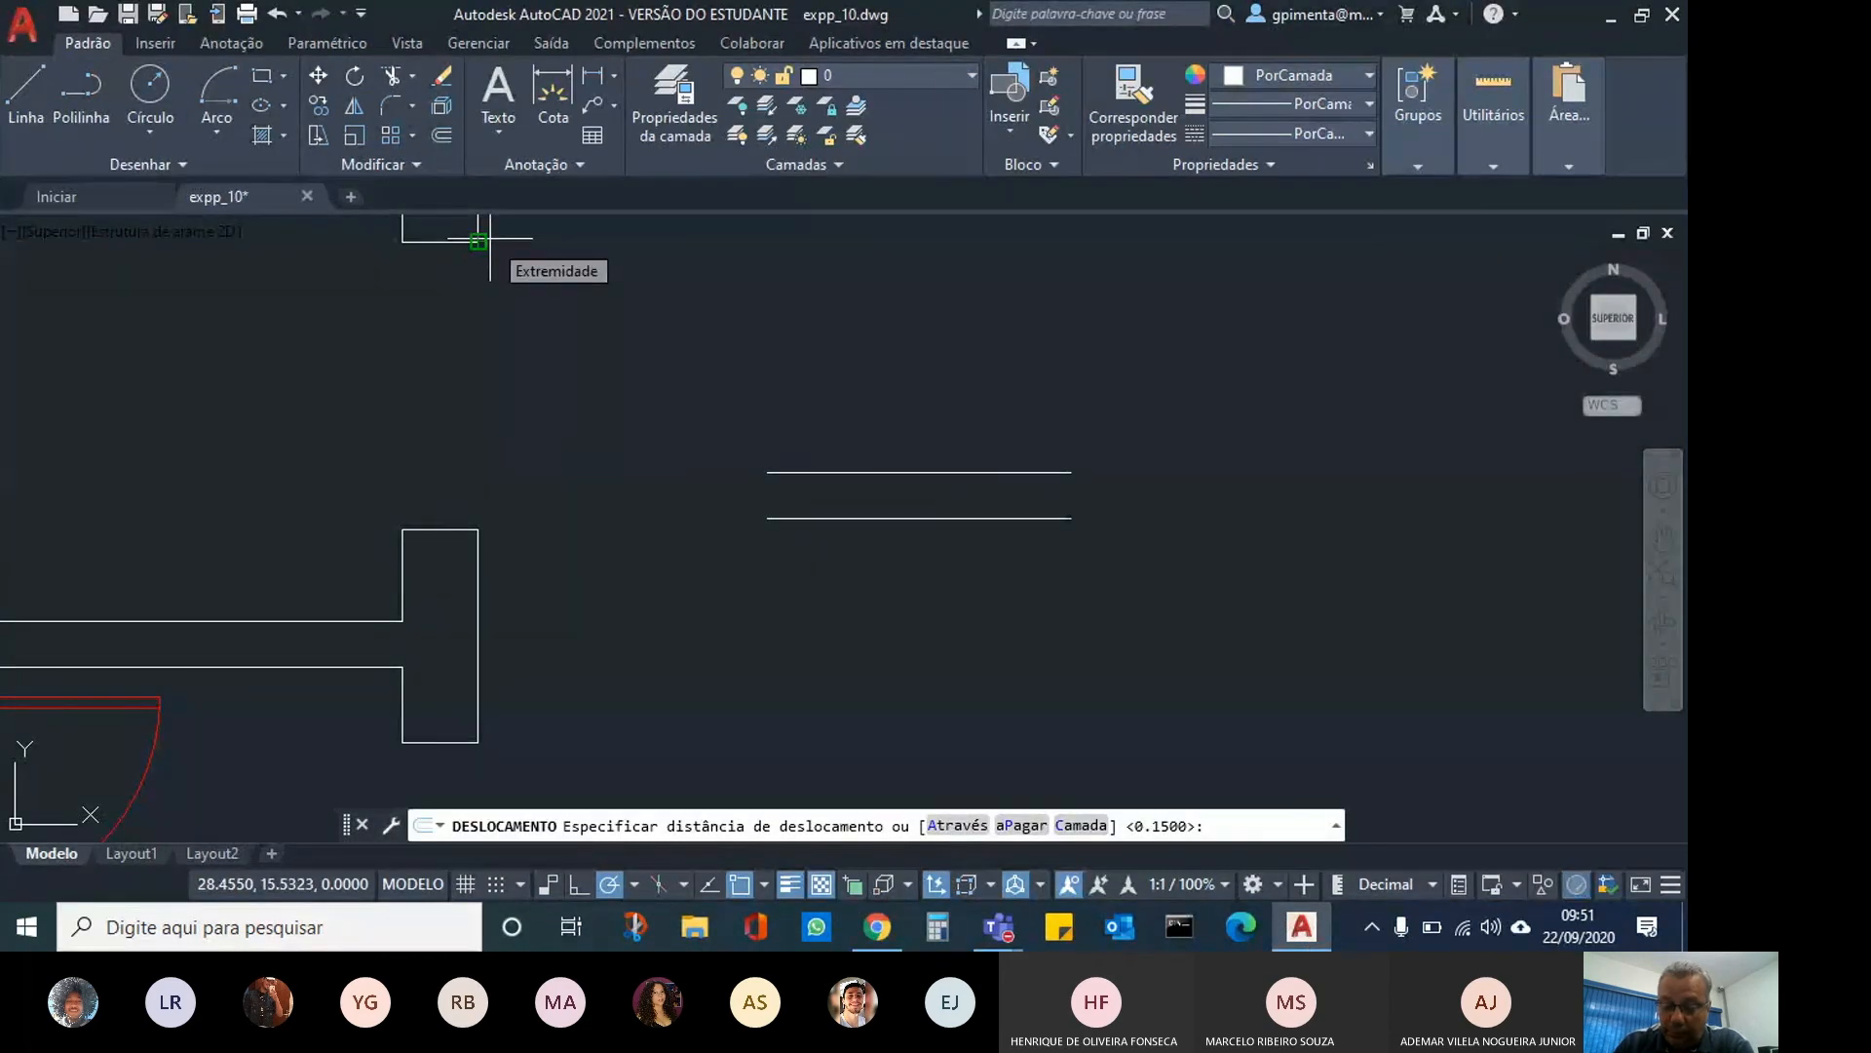
pyautogui.write('.04')
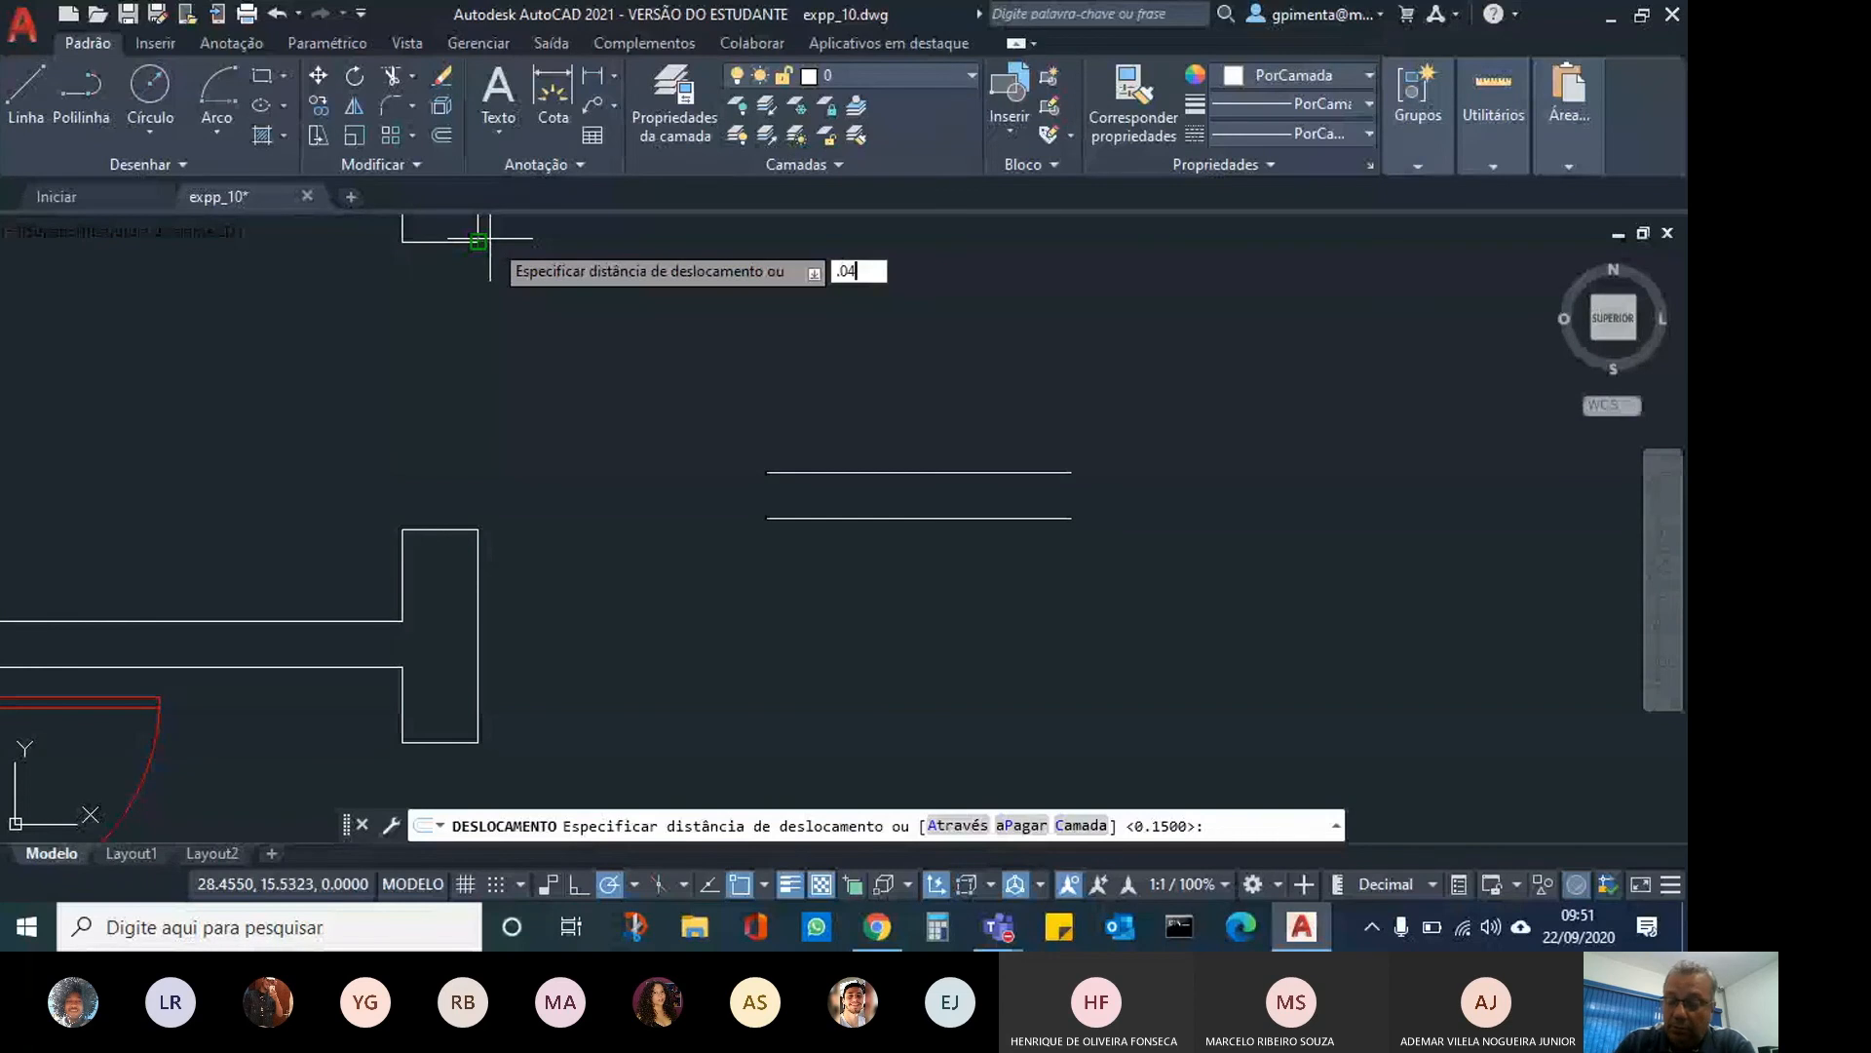
pyautogui.press('Return')
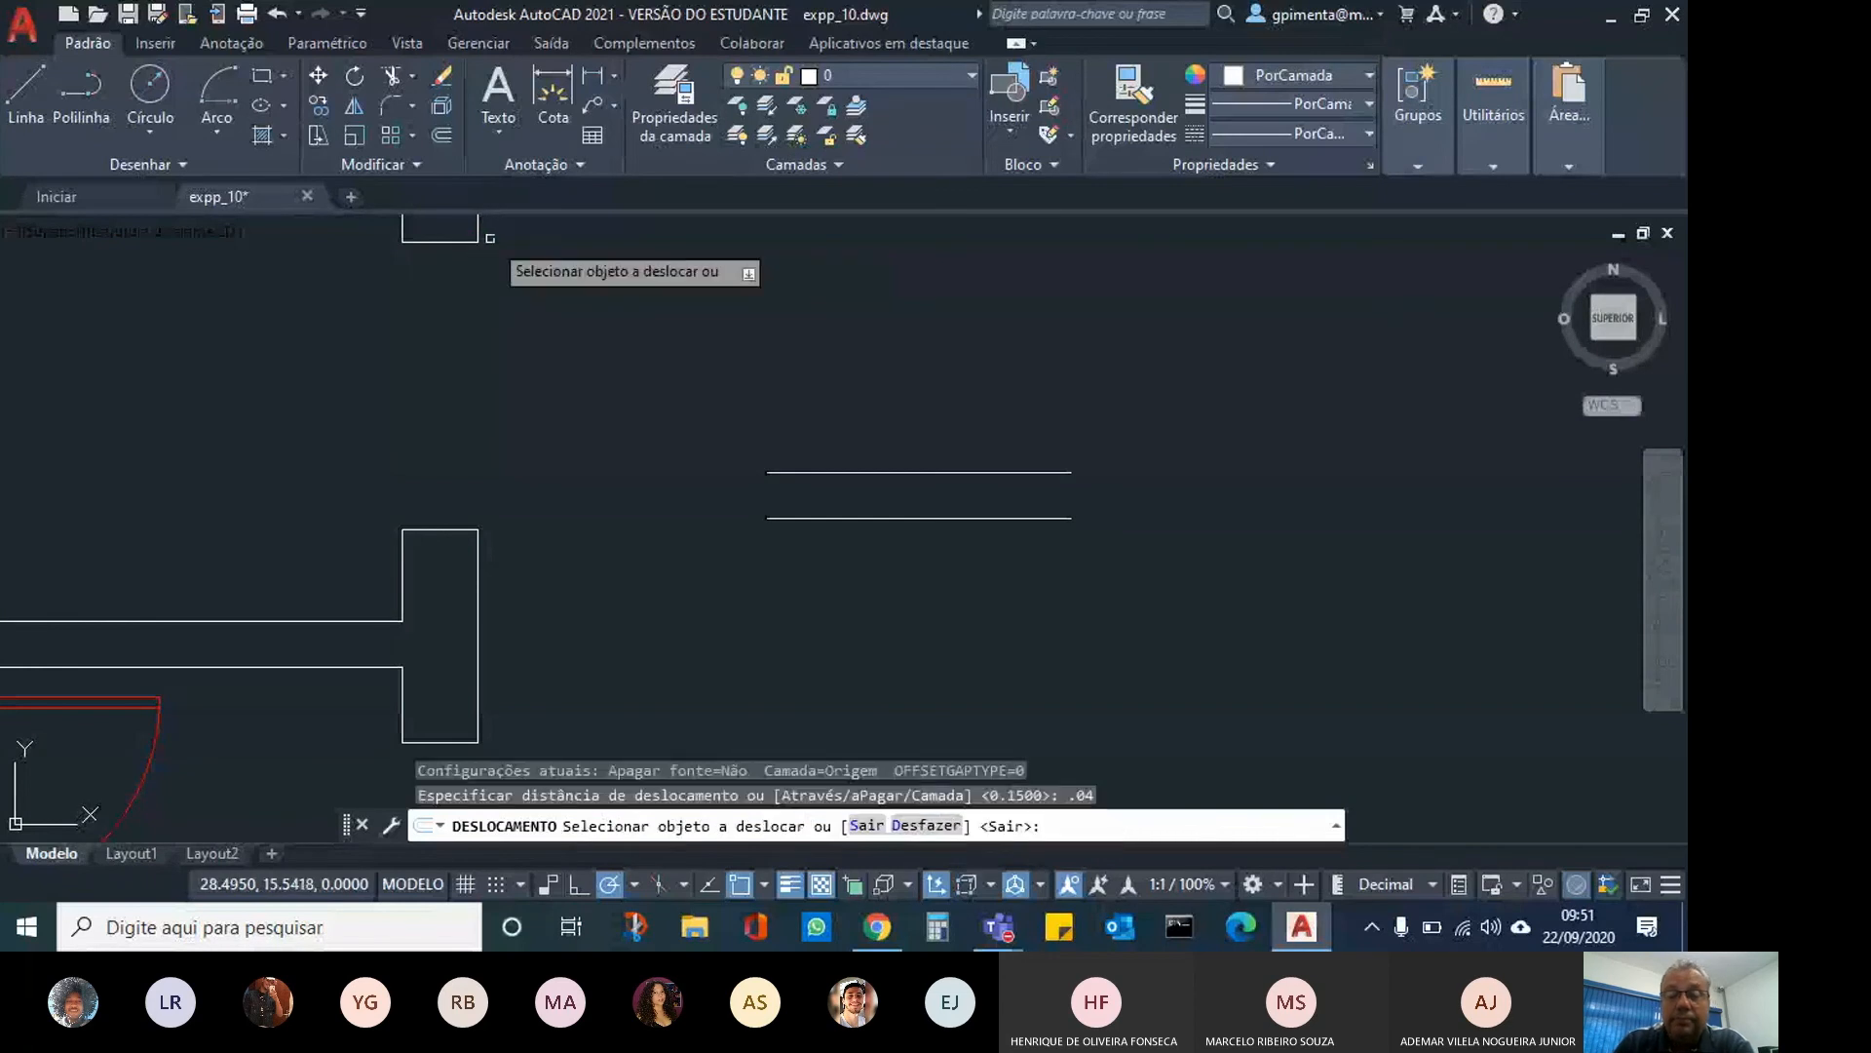
pyautogui.click(776, 518)
pyautogui.click(827, 445)
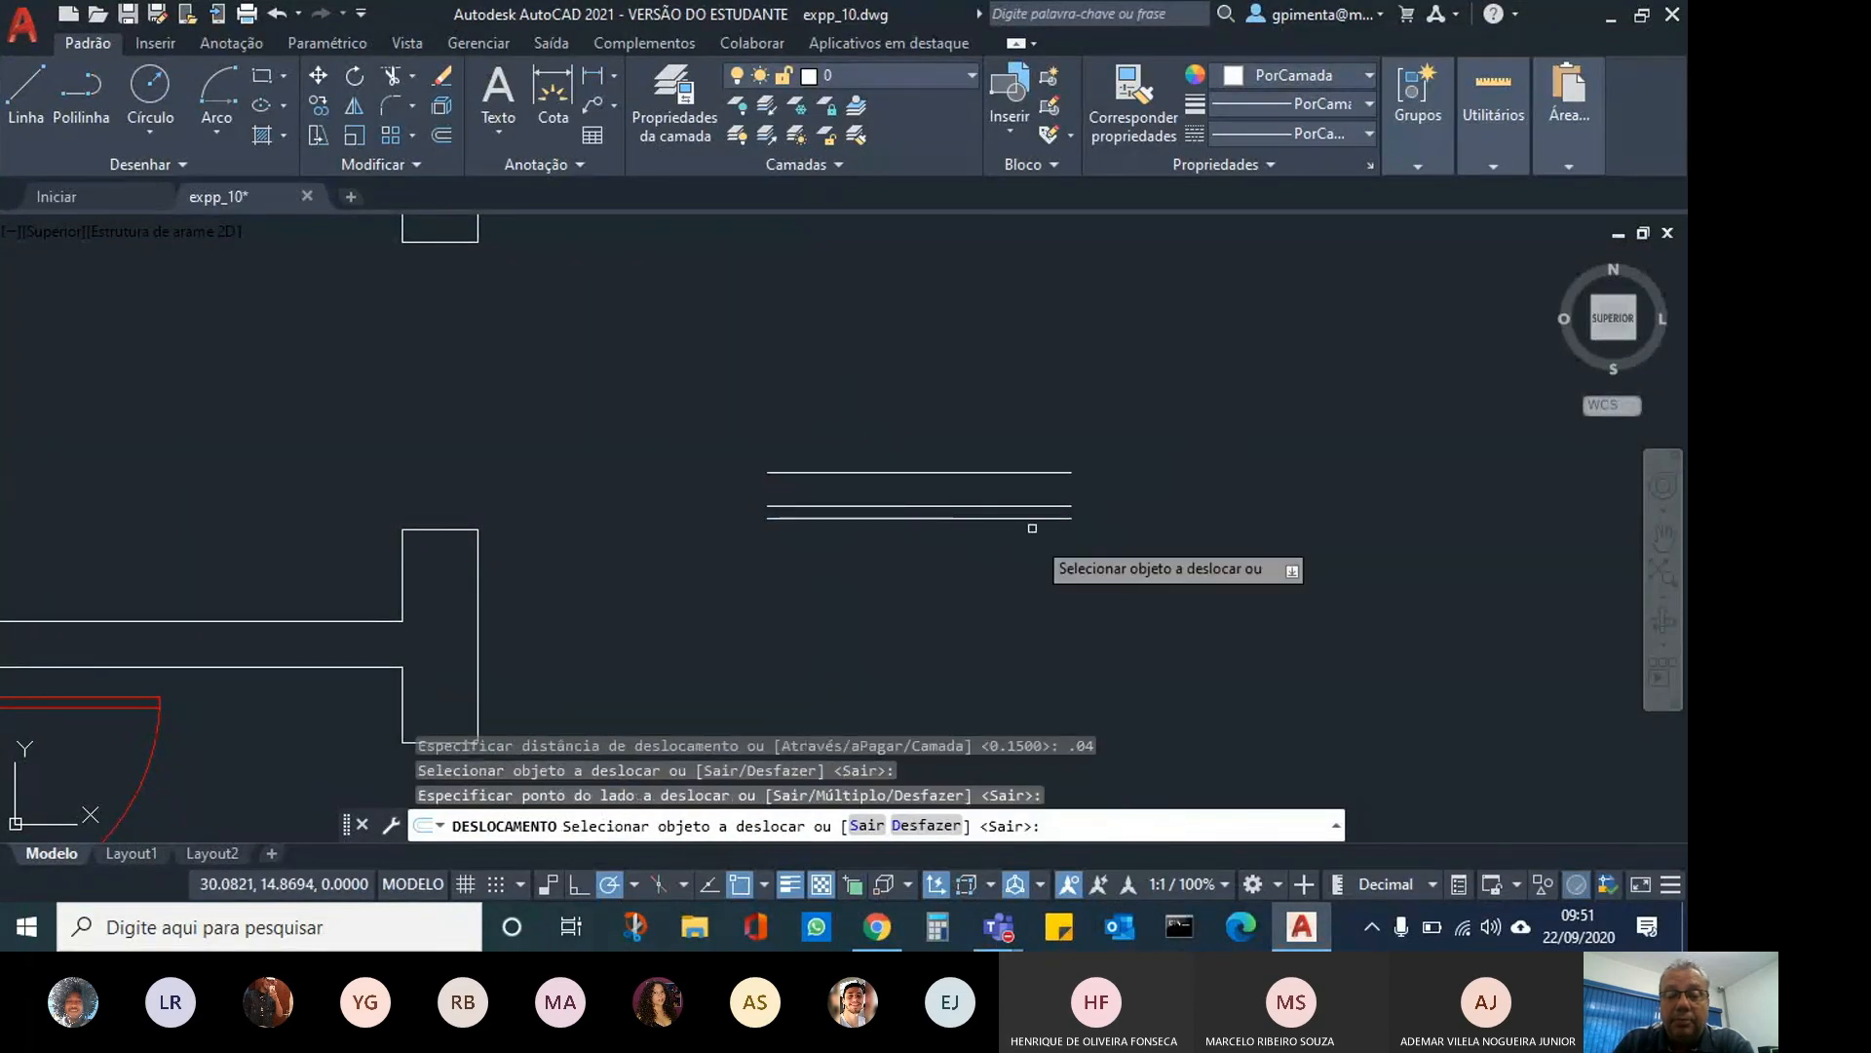
pyautogui.scroll(5, 951, 508)
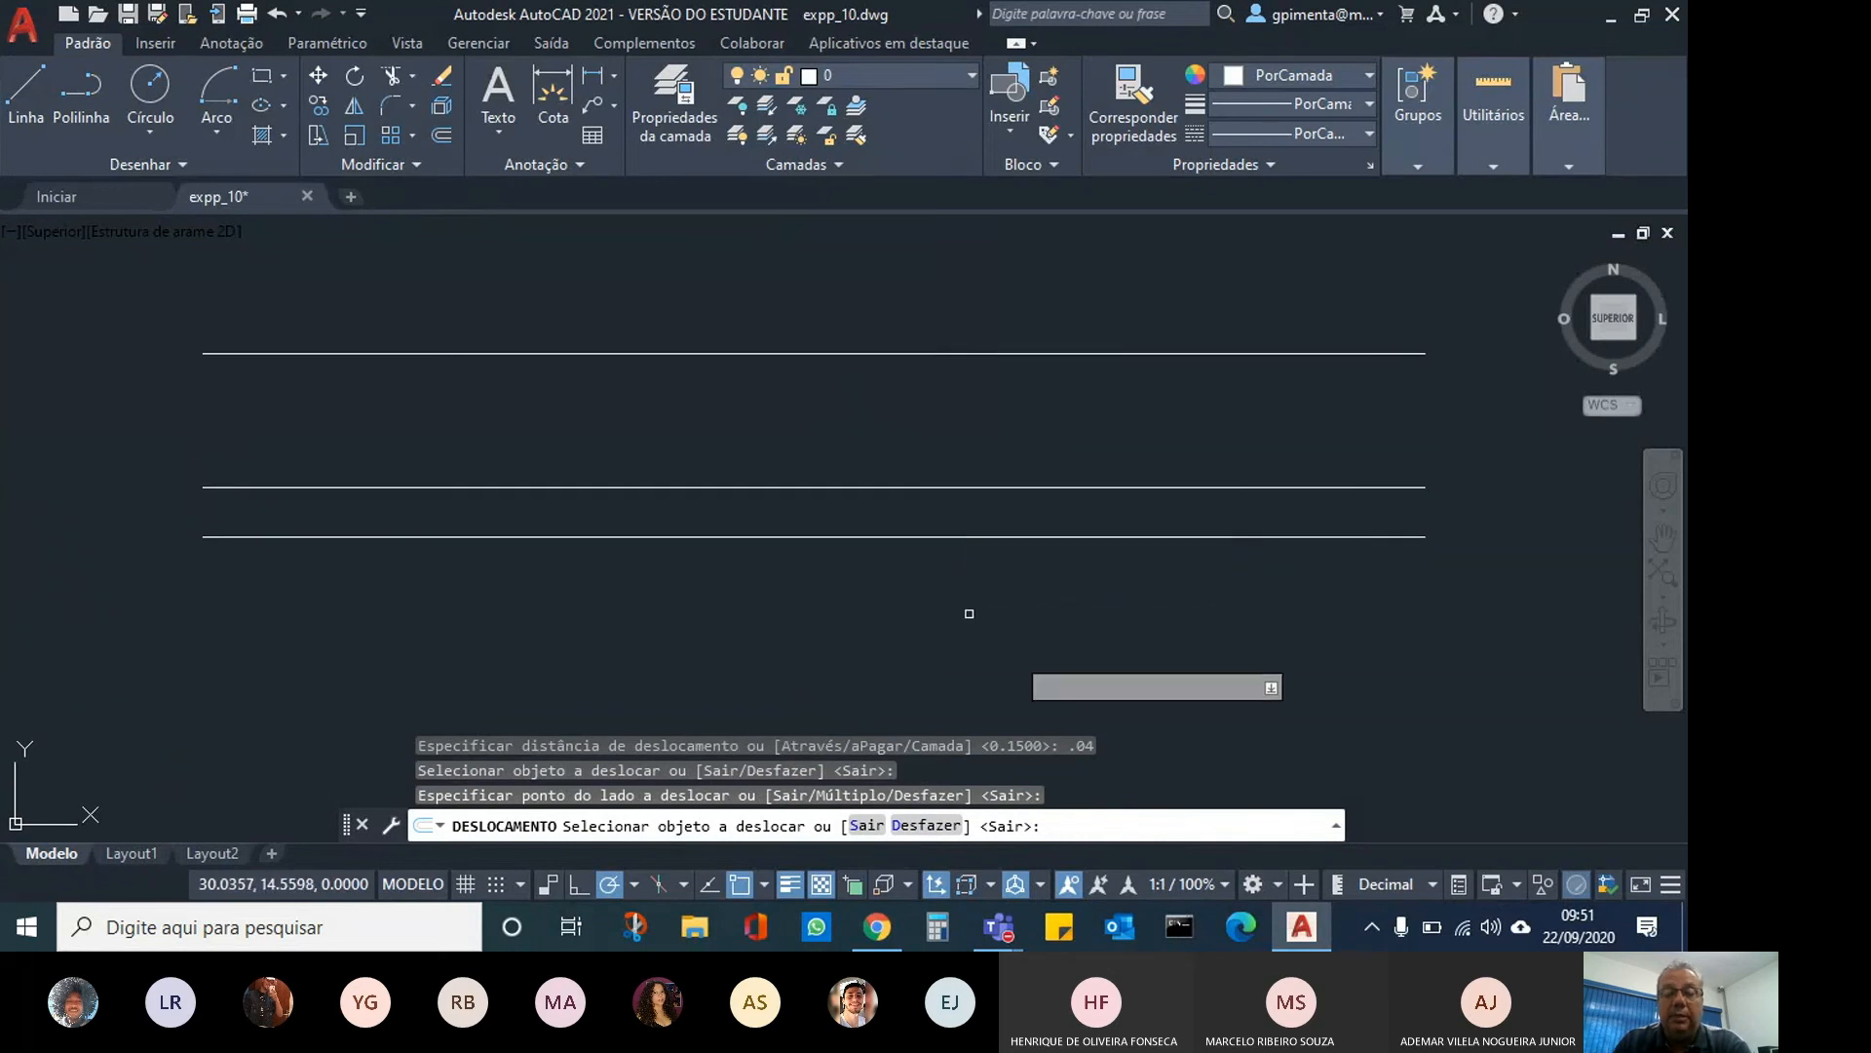
pyautogui.press('Return')
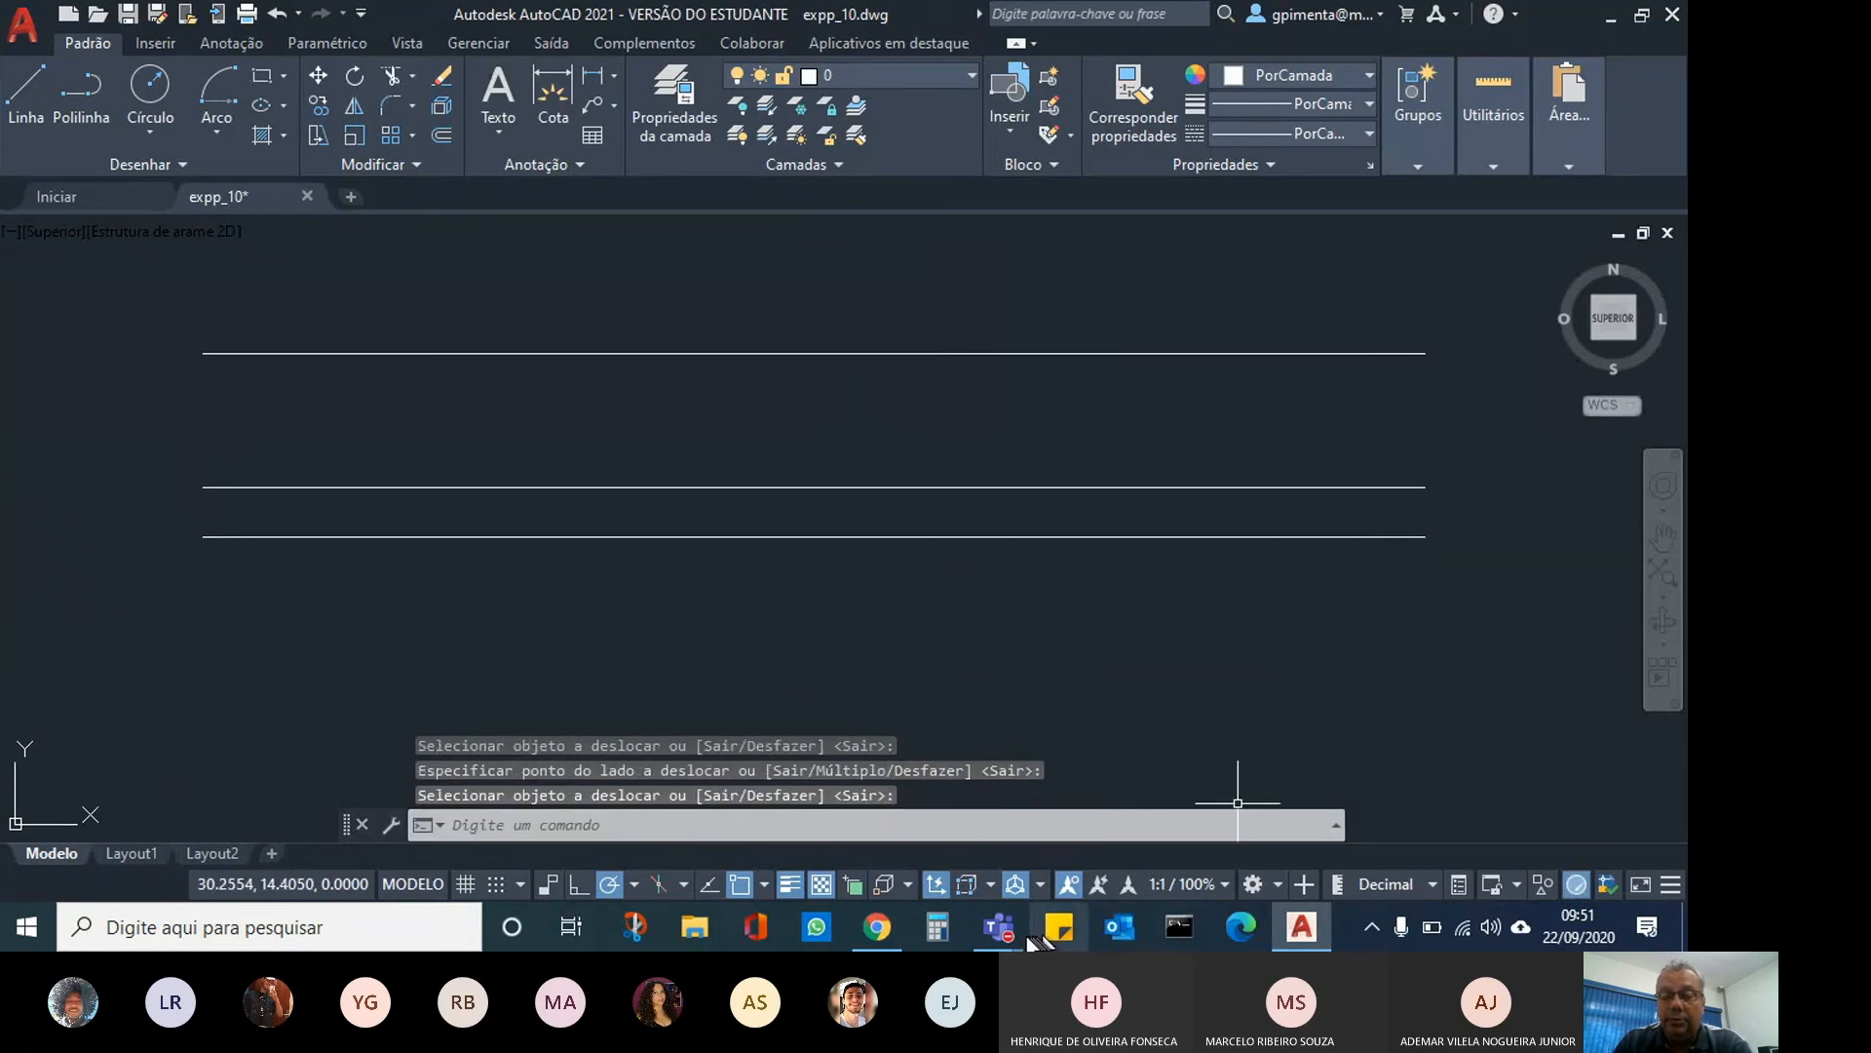
# Check slide 8 in Microsoft Teams for the next spacing, and in AutoCAD offset the window's second line from the bottom upward by 0.03.
pyautogui.moveTo(999, 925)
pyautogui.click(906, 794)
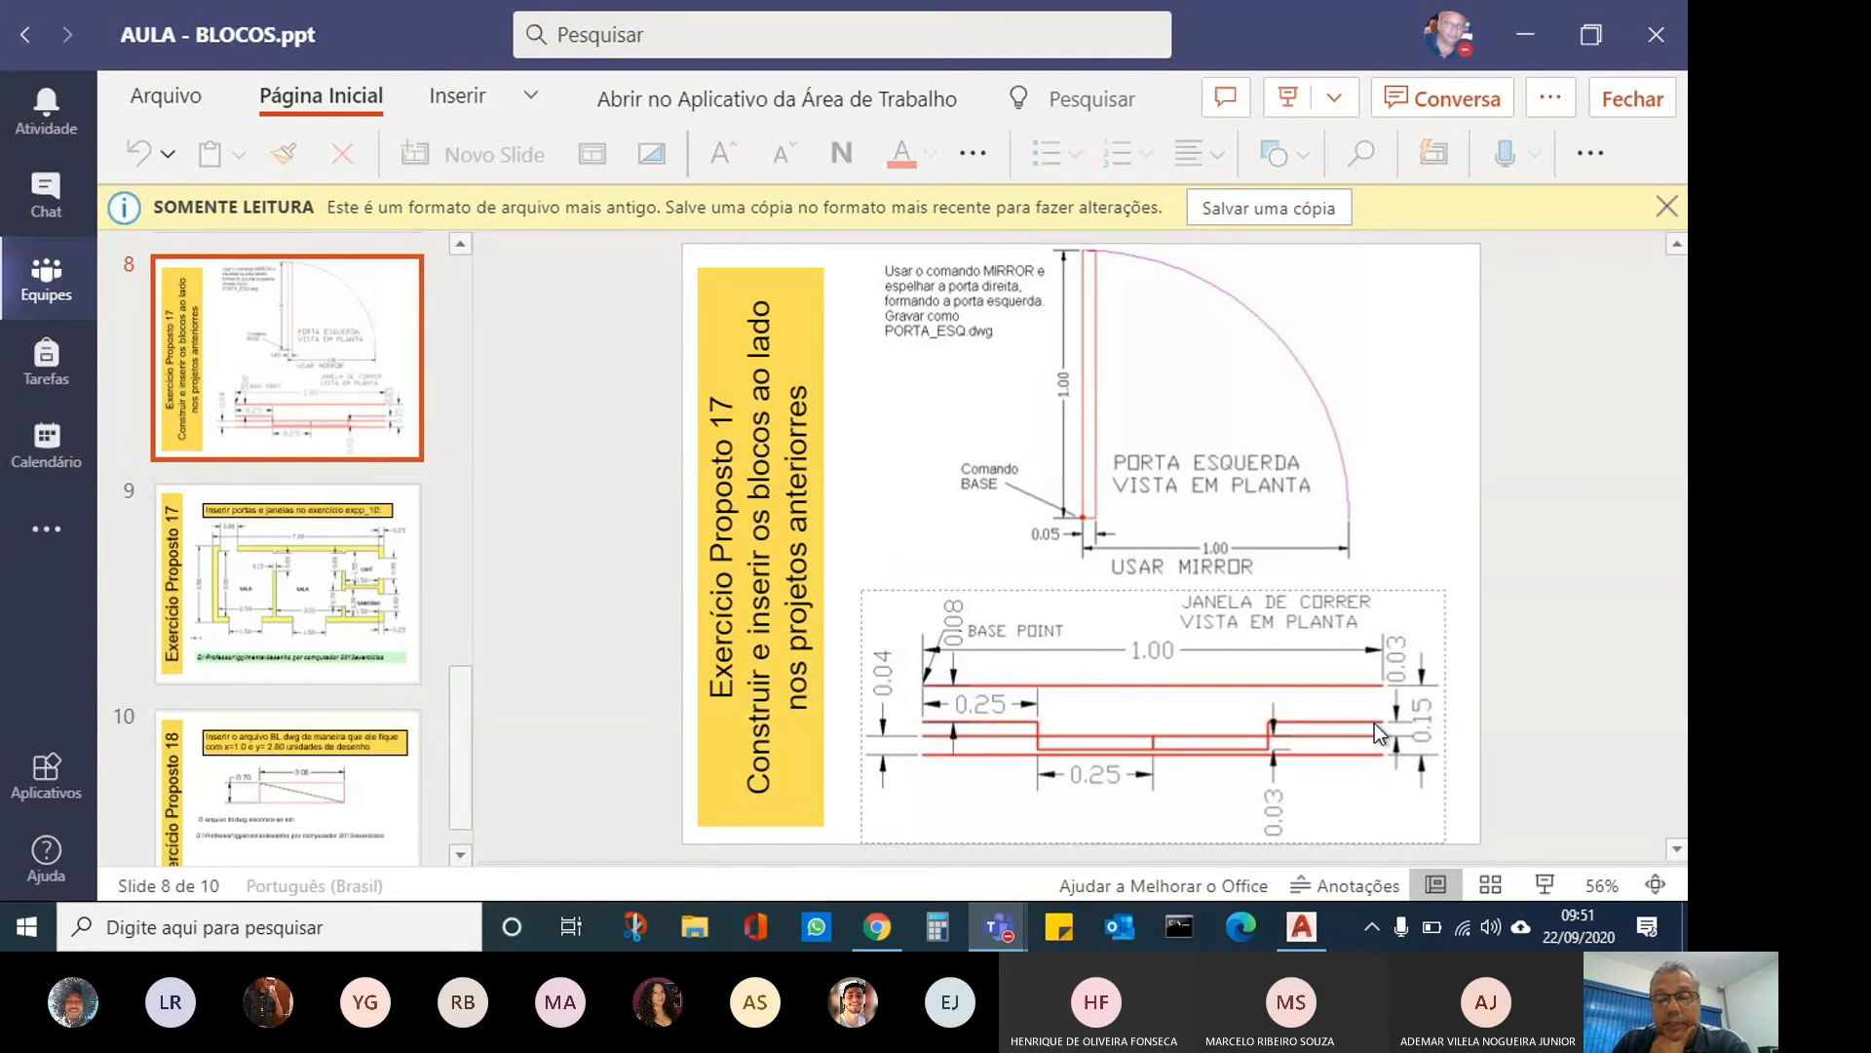
pyautogui.click(1300, 933)
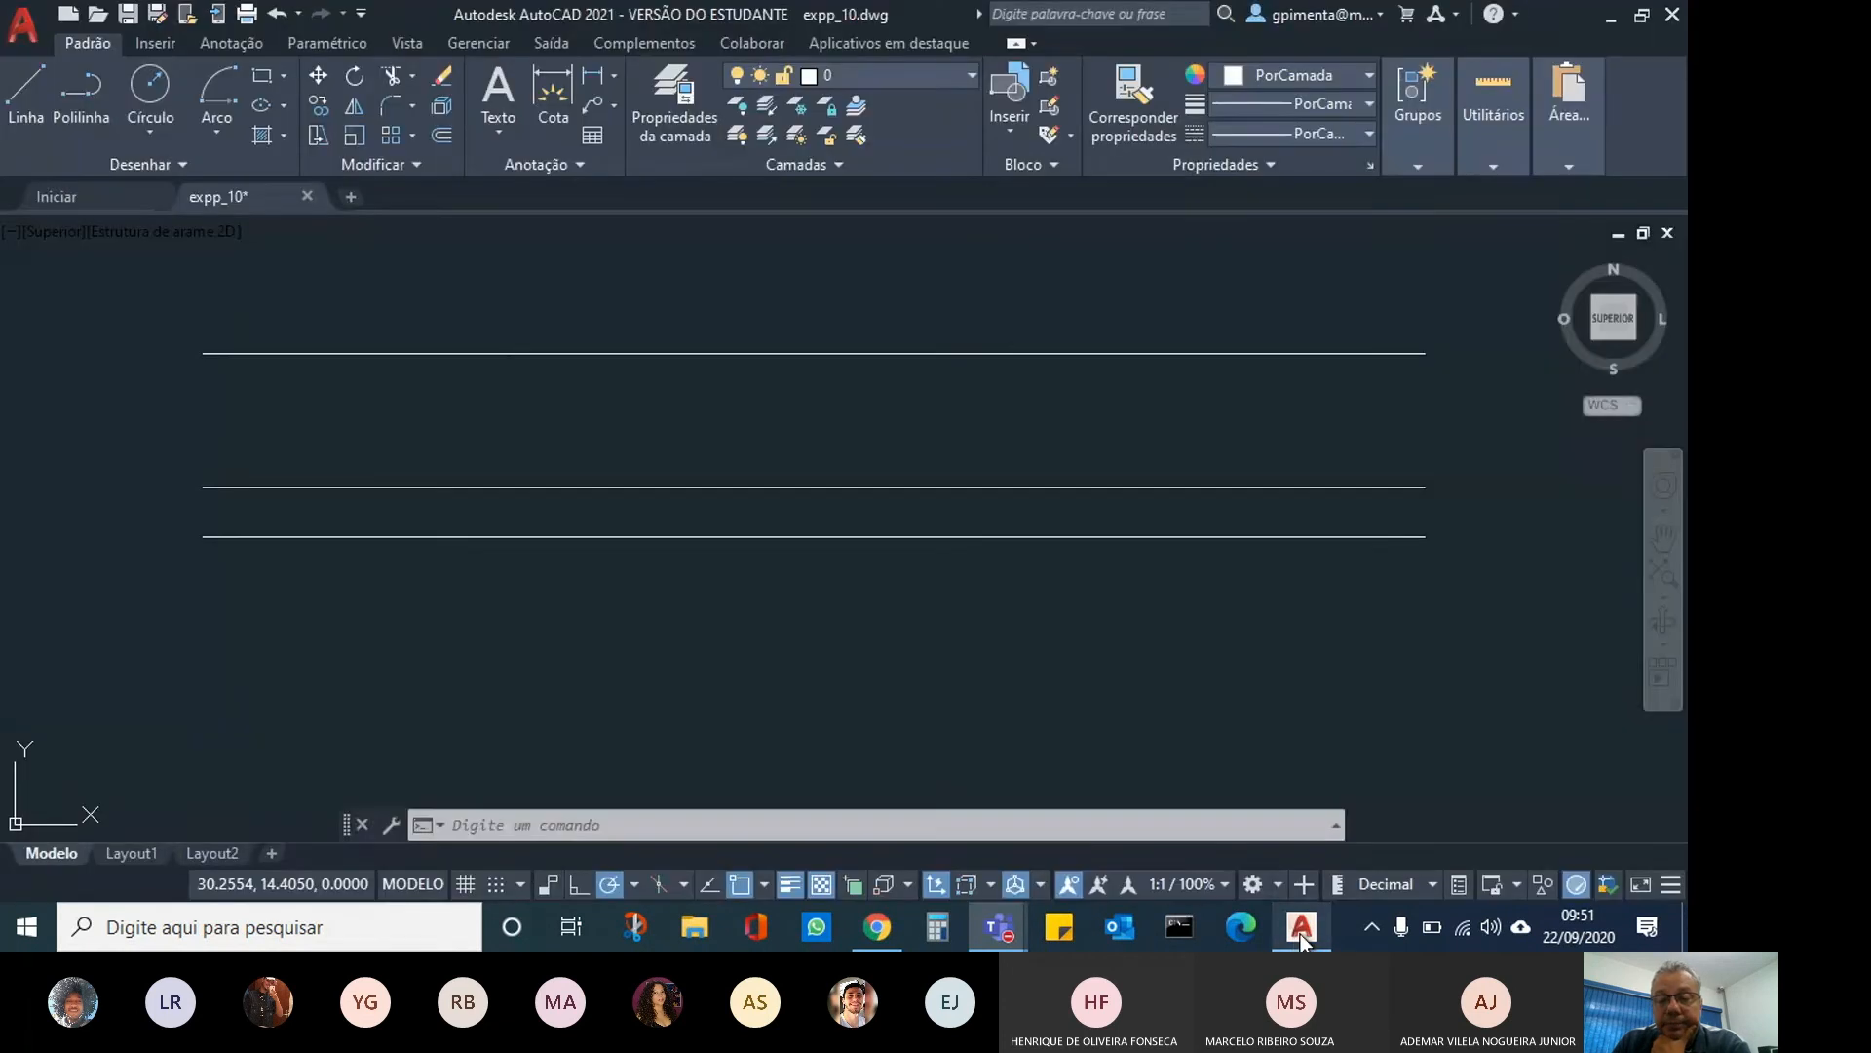
pyautogui.click(448, 132)
pyautogui.write('.0')
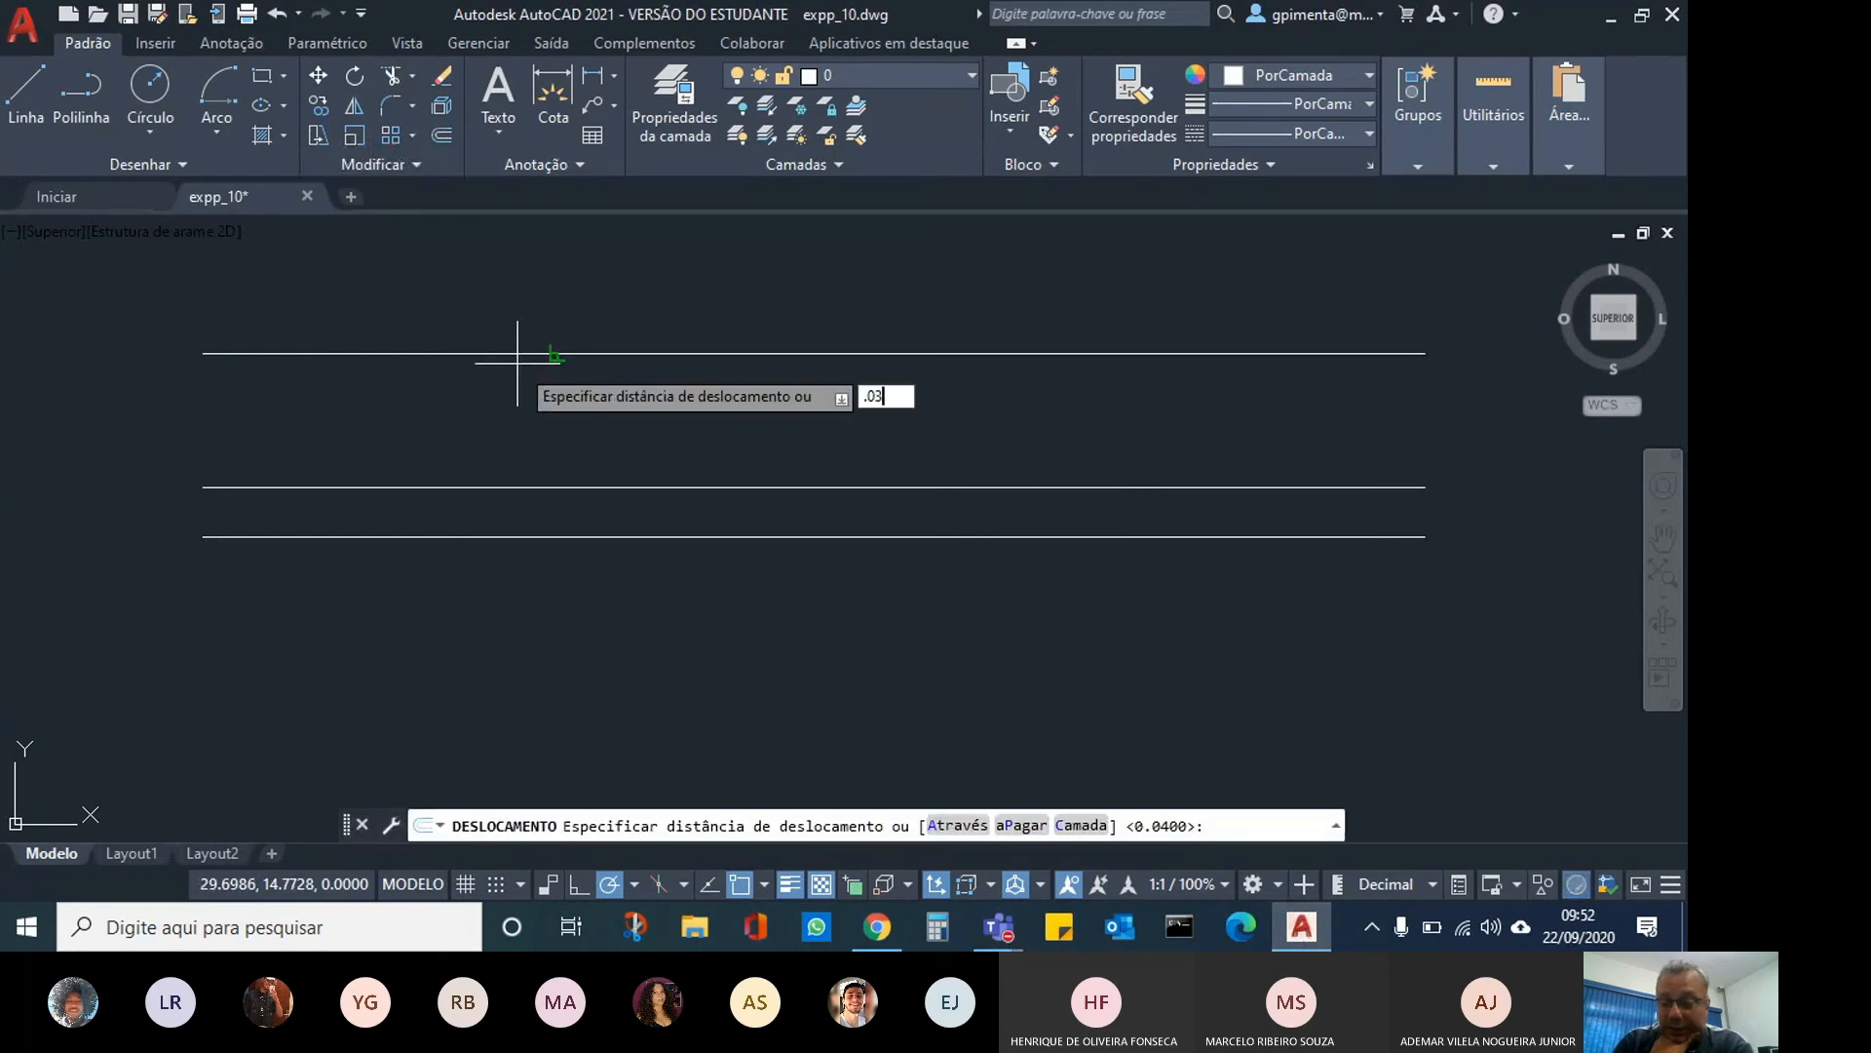
pyautogui.write('3')
pyautogui.press('Return')
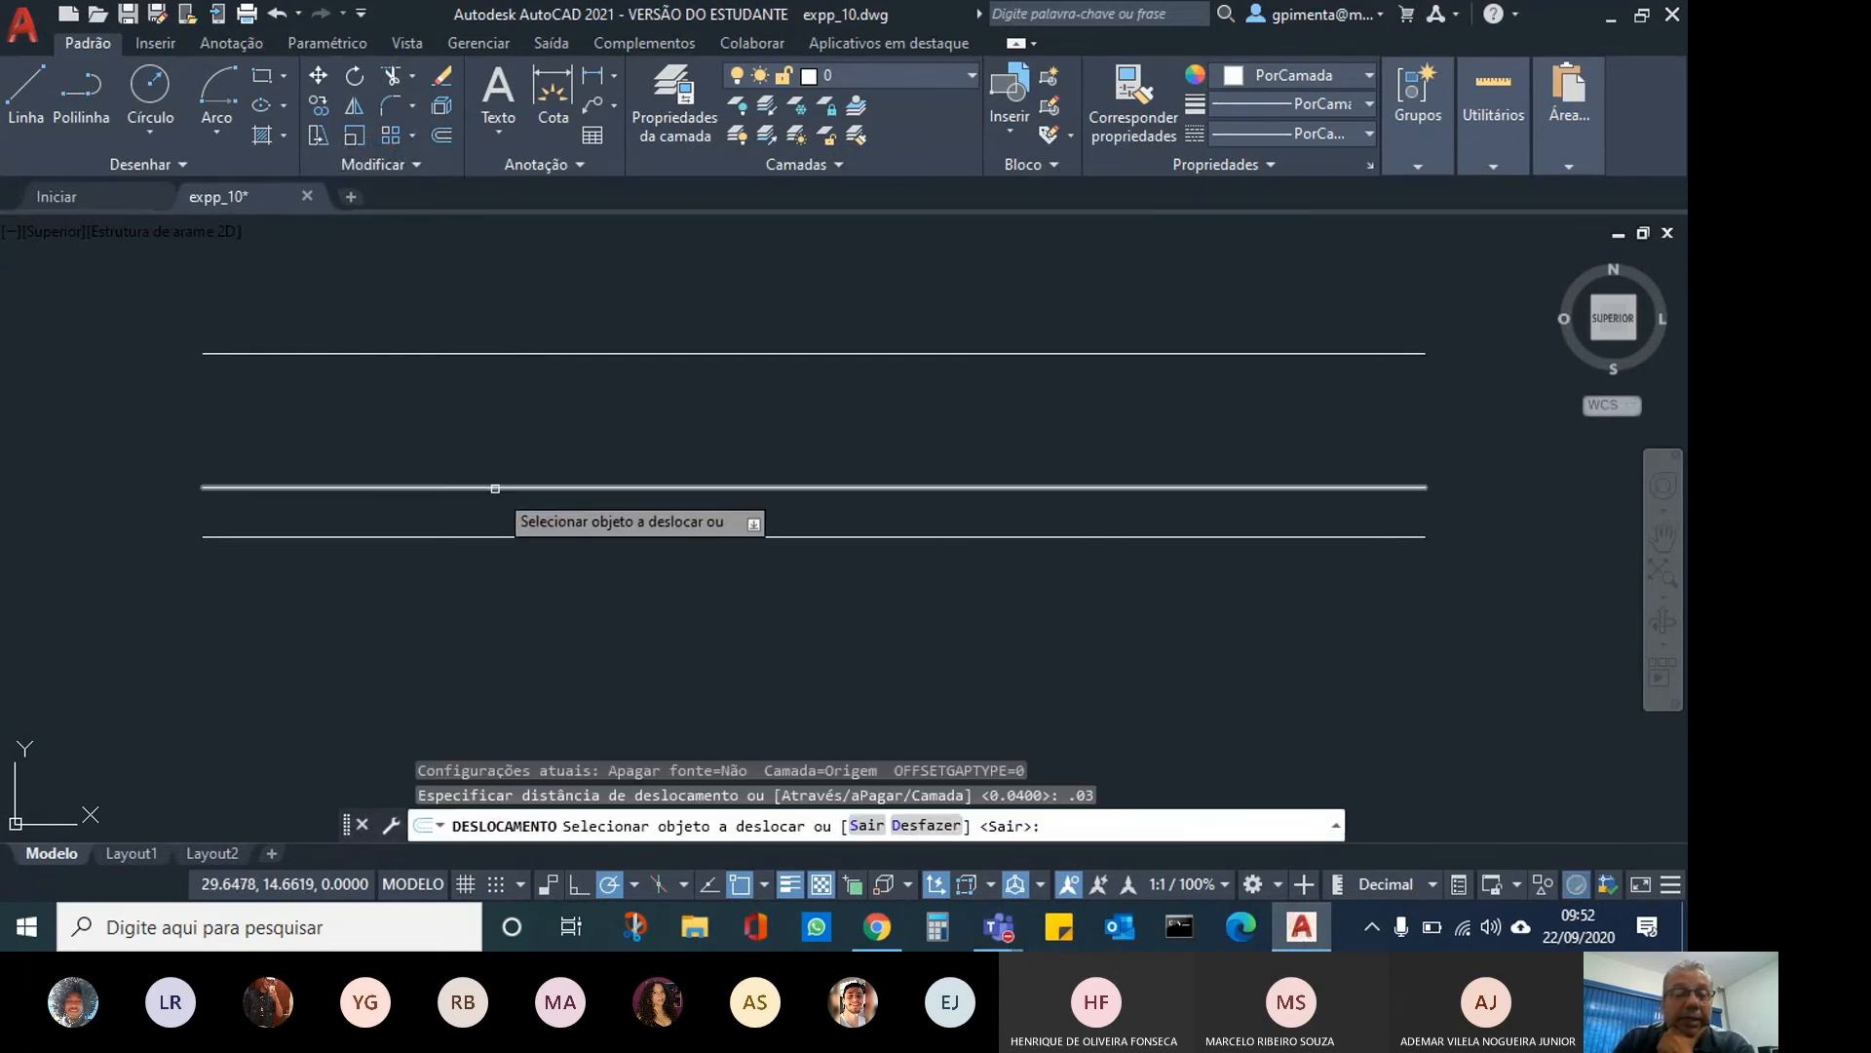
pyautogui.click(507, 486)
pyautogui.click(512, 419)
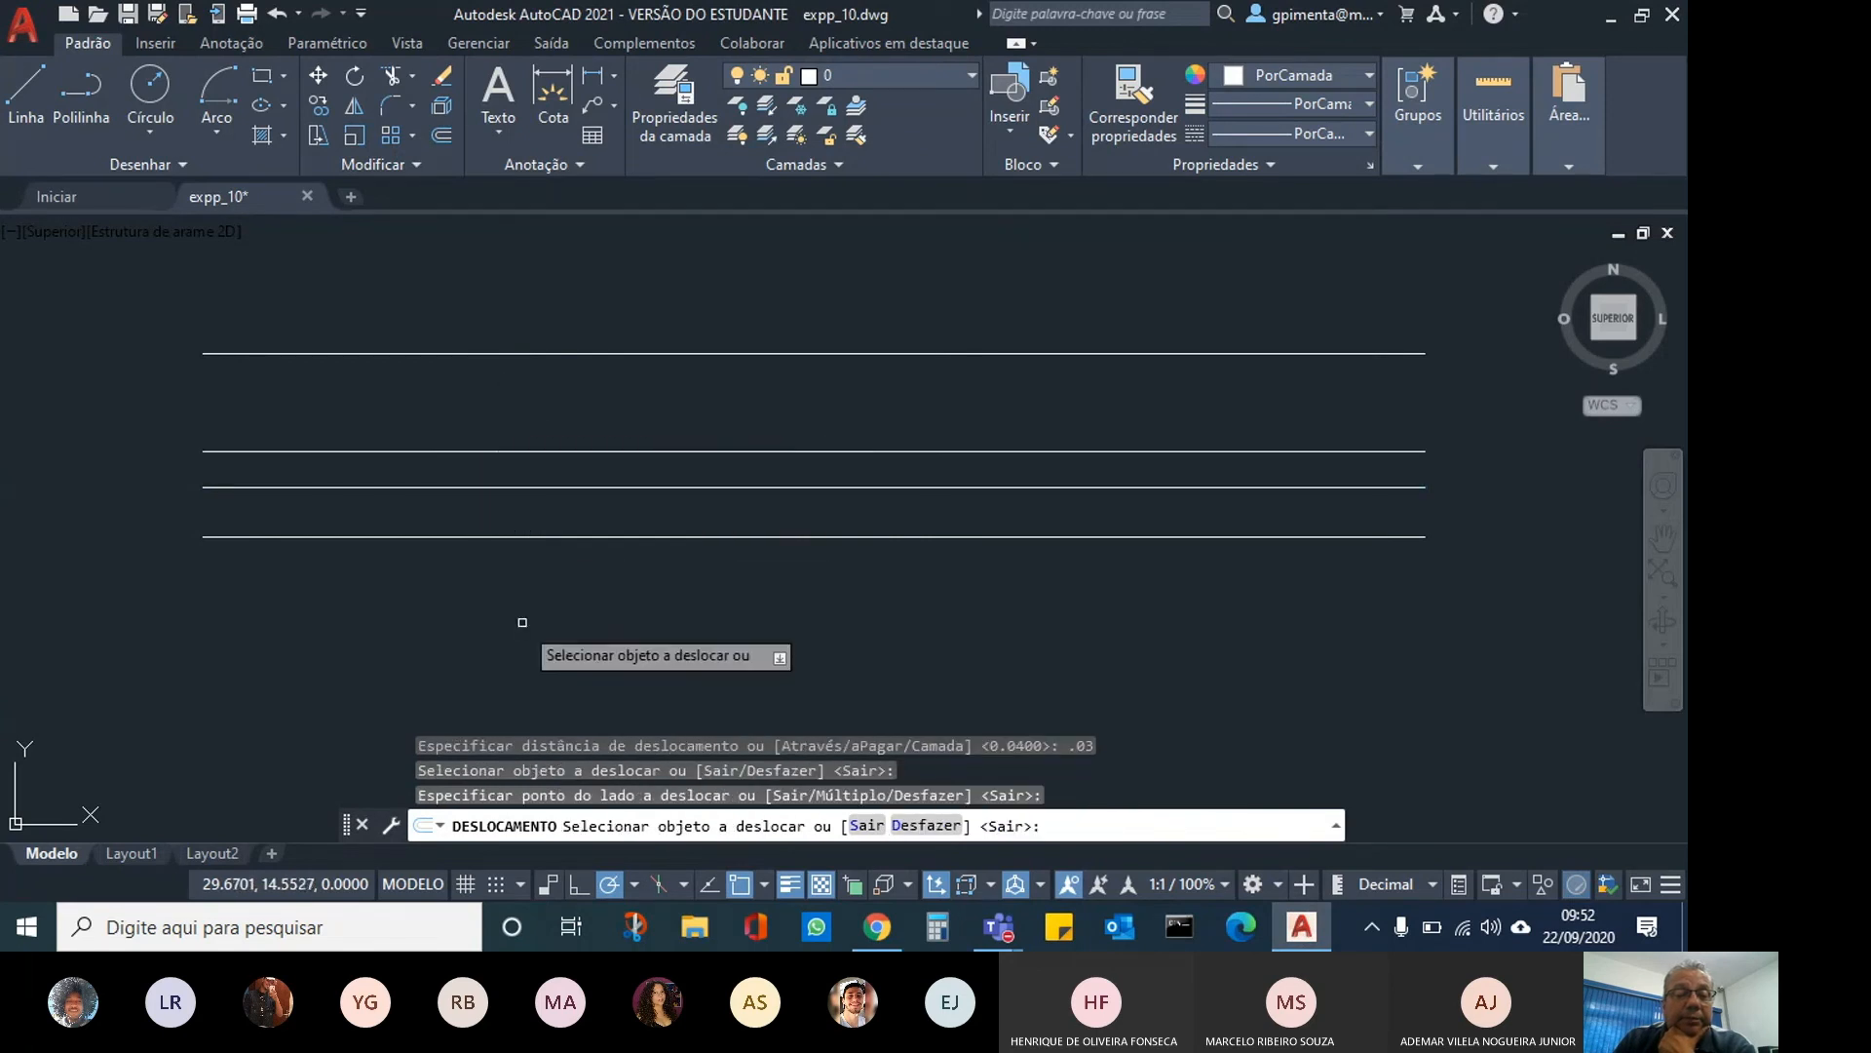
pyautogui.press('Return')
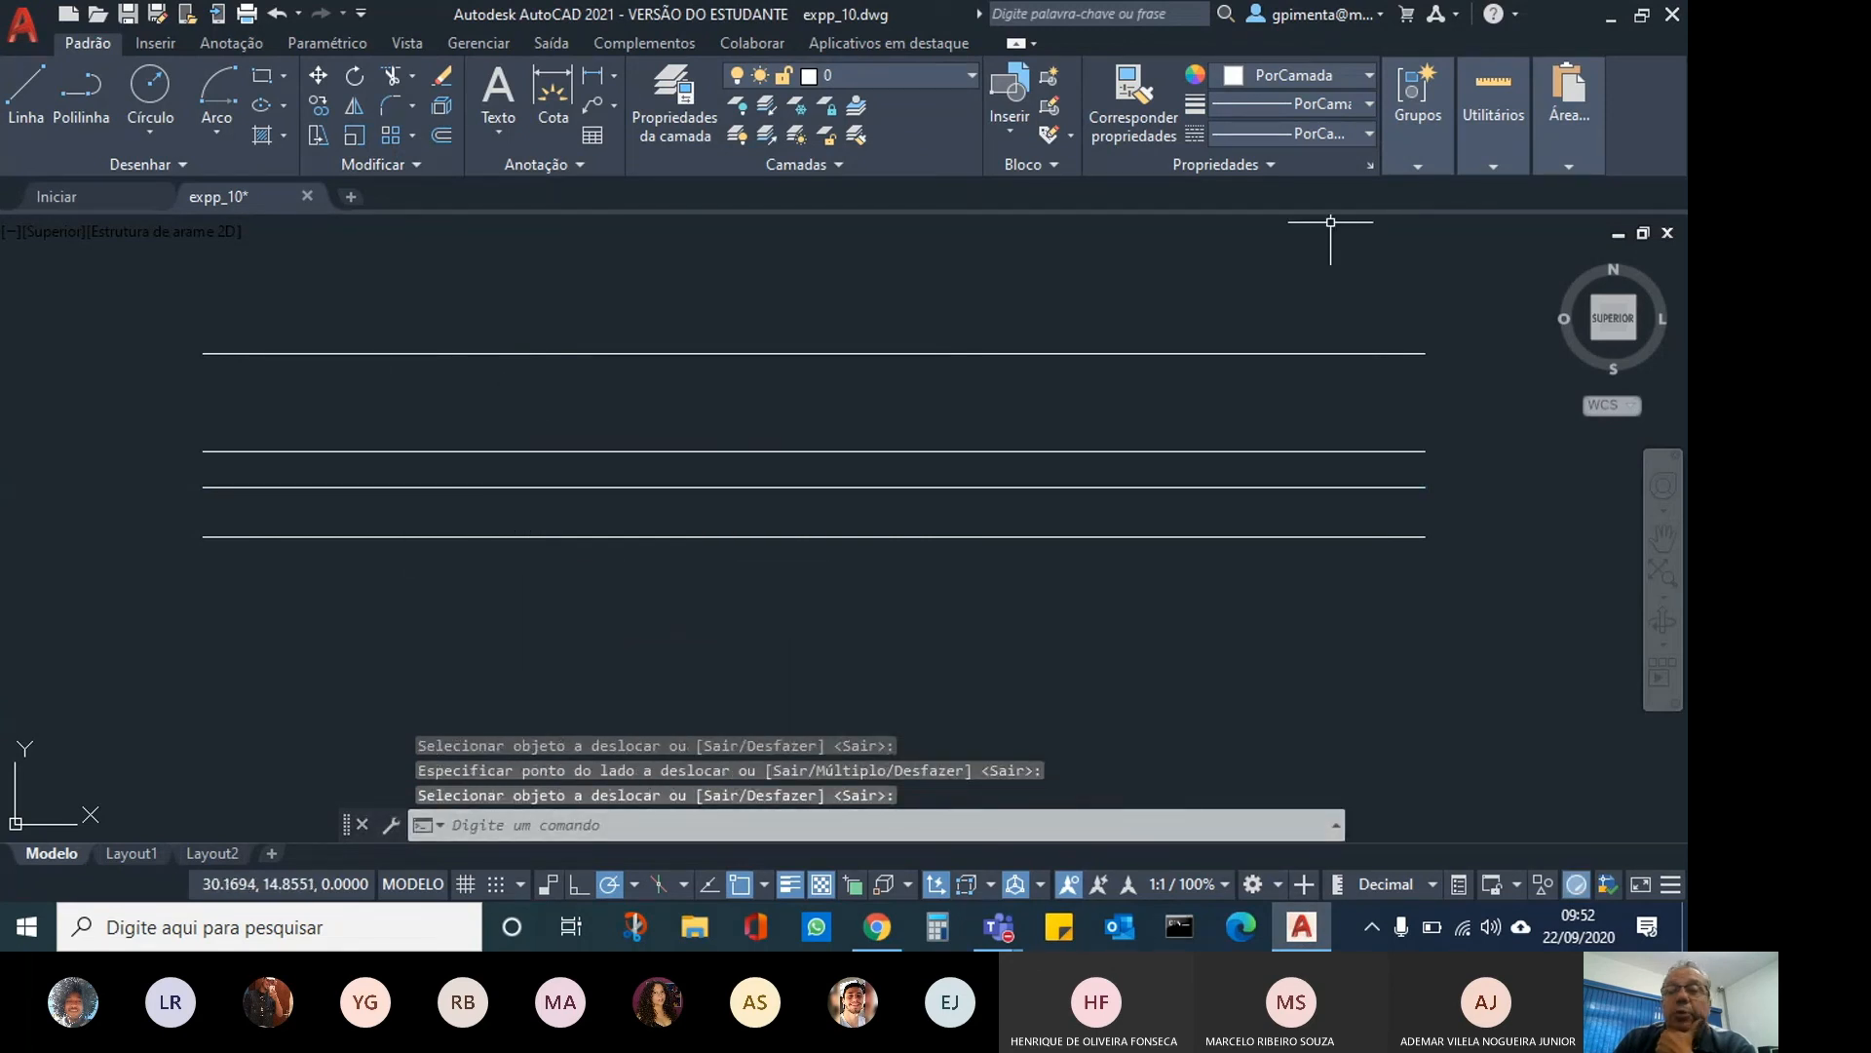
# Measure the length of the window's bottom line with Quick Measure.
pyautogui.moveTo(1476, 89)
pyautogui.click(1495, 197)
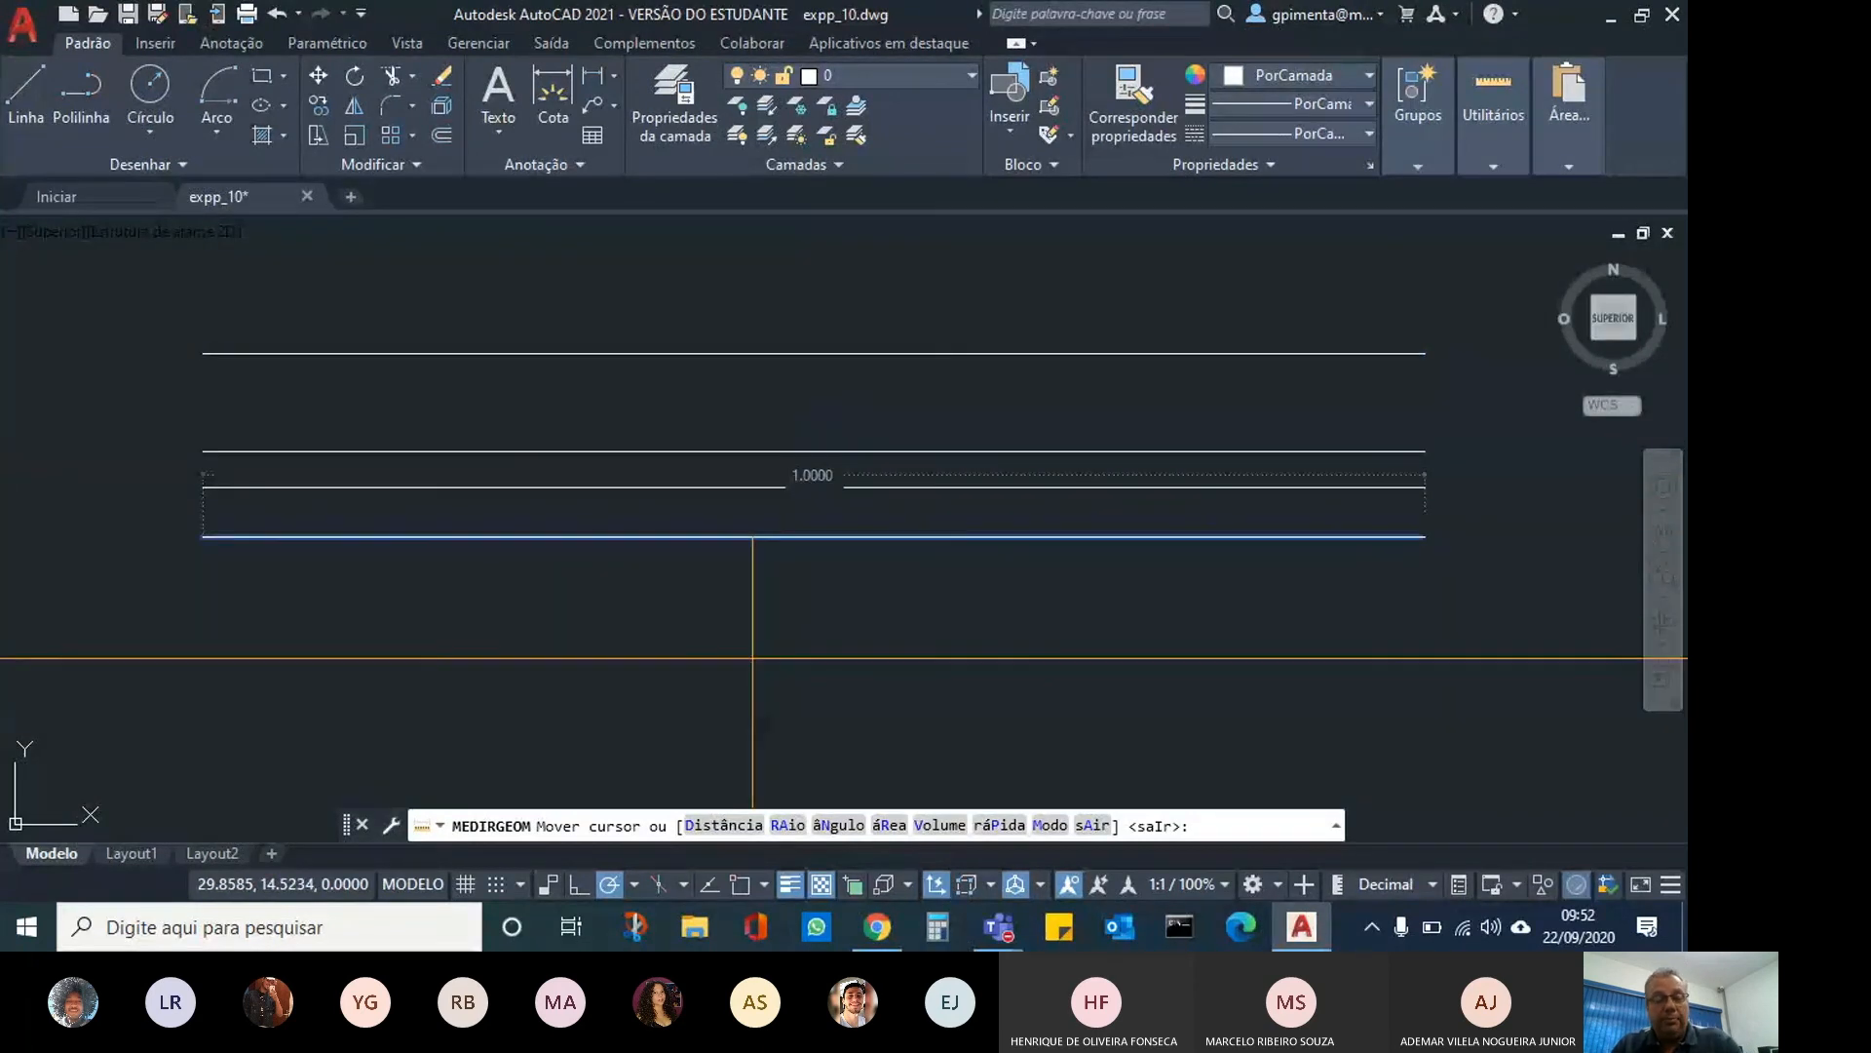
pyautogui.press('Escape')
# Consult the window on slide 8 in Microsoft Teams, and in AutoCAD draw a vertical polyline from the bottom line's midpoint to the top line's midpoint.
pyautogui.moveTo(1288, 936)
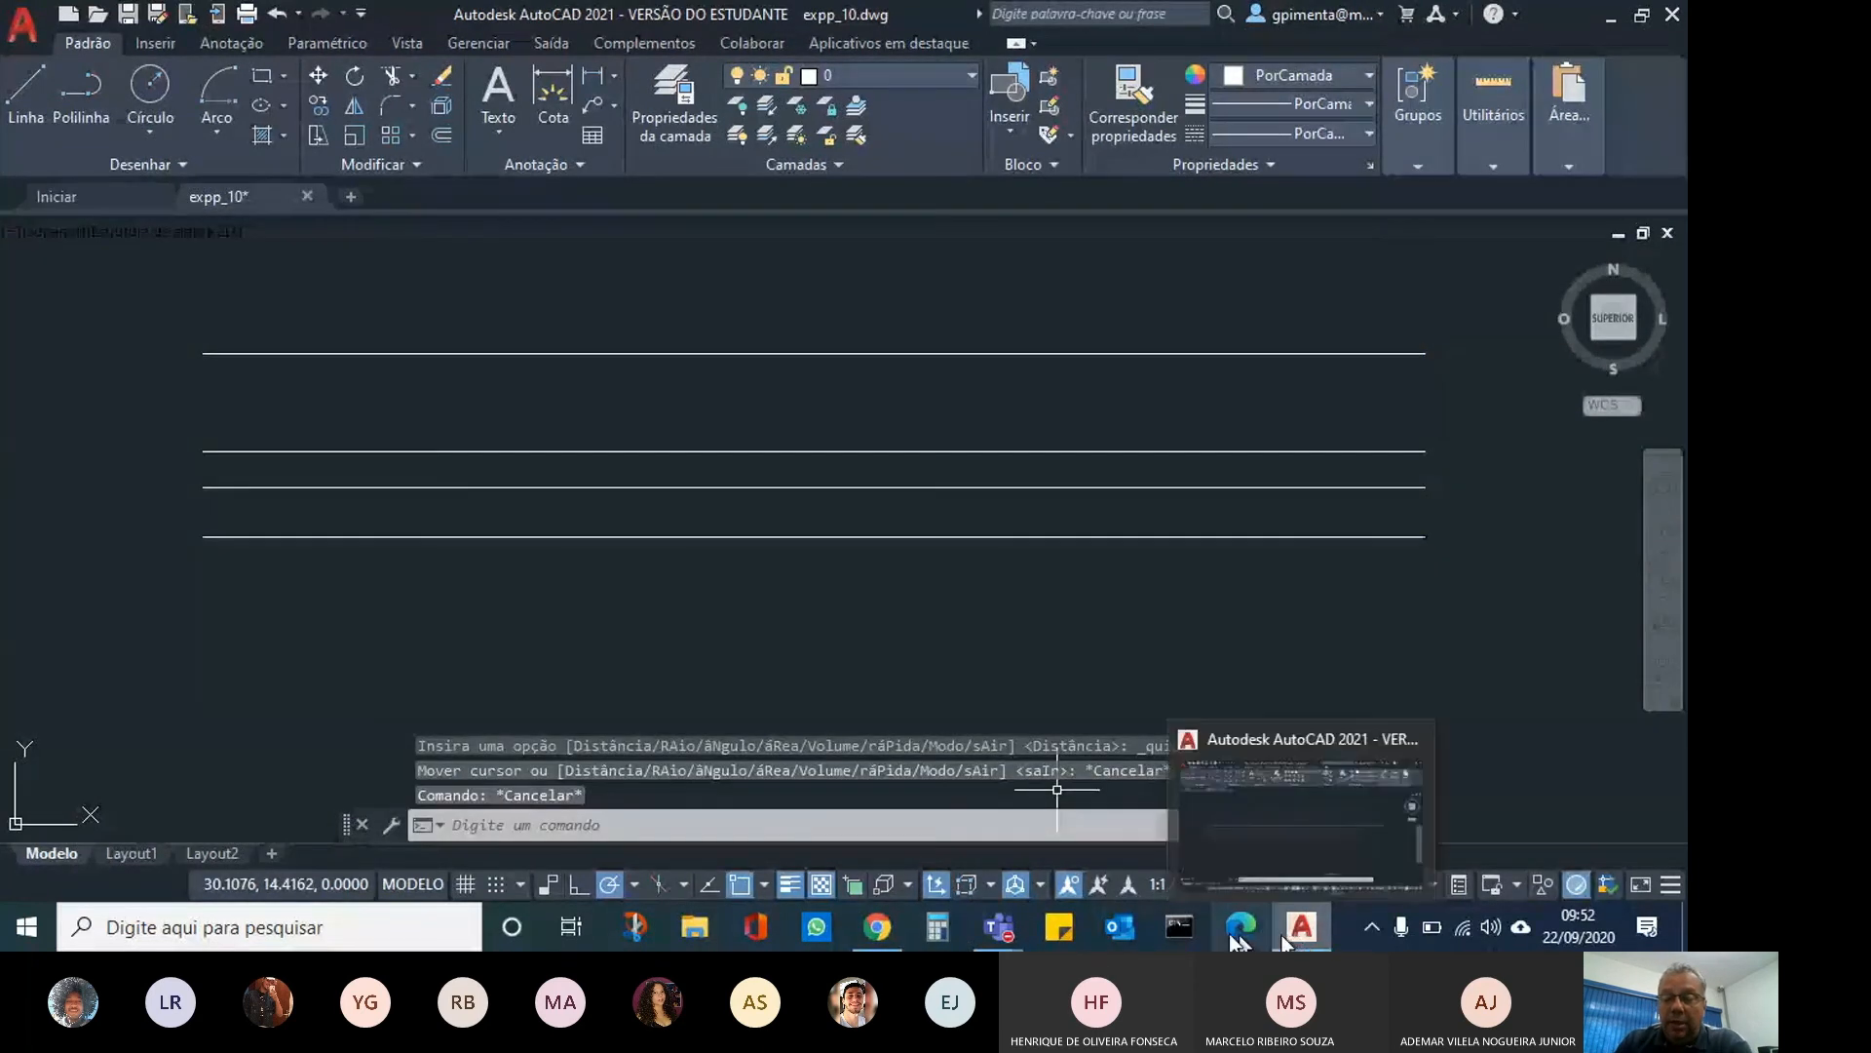
pyautogui.moveTo(1014, 934)
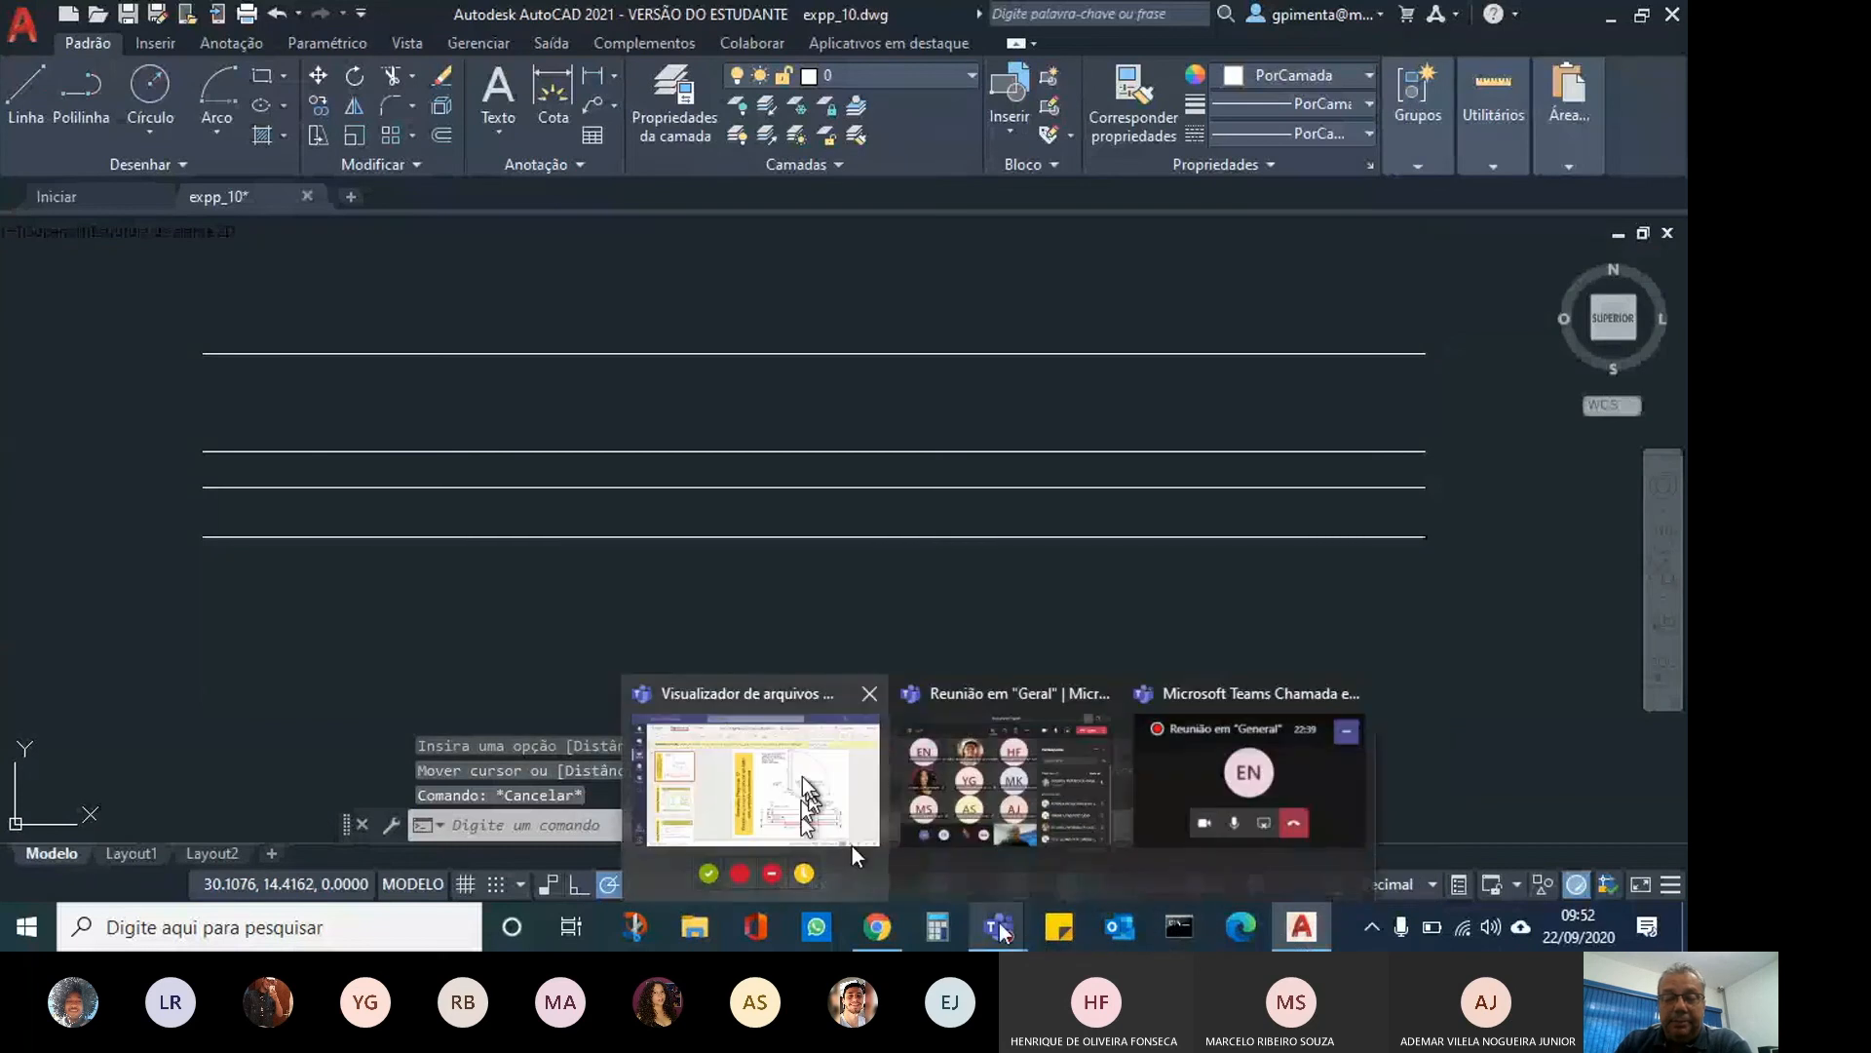
pyautogui.click(852, 846)
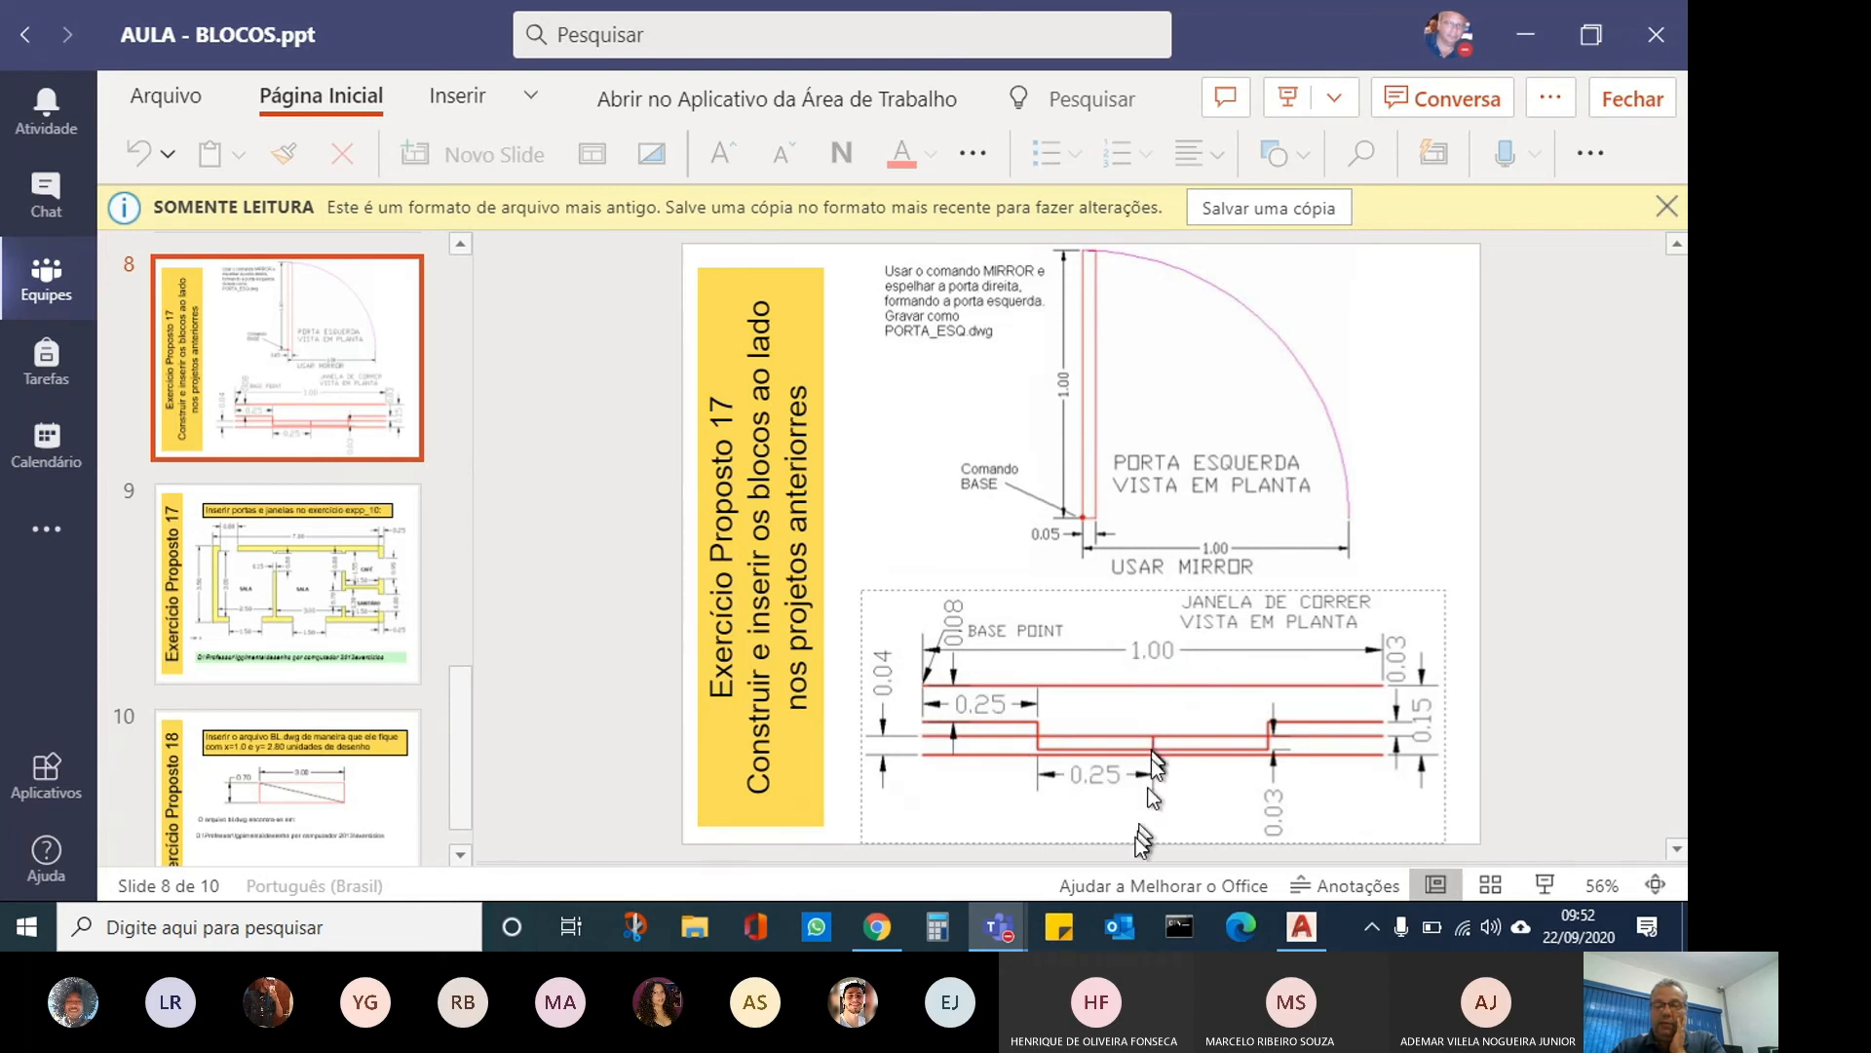
pyautogui.click(1288, 934)
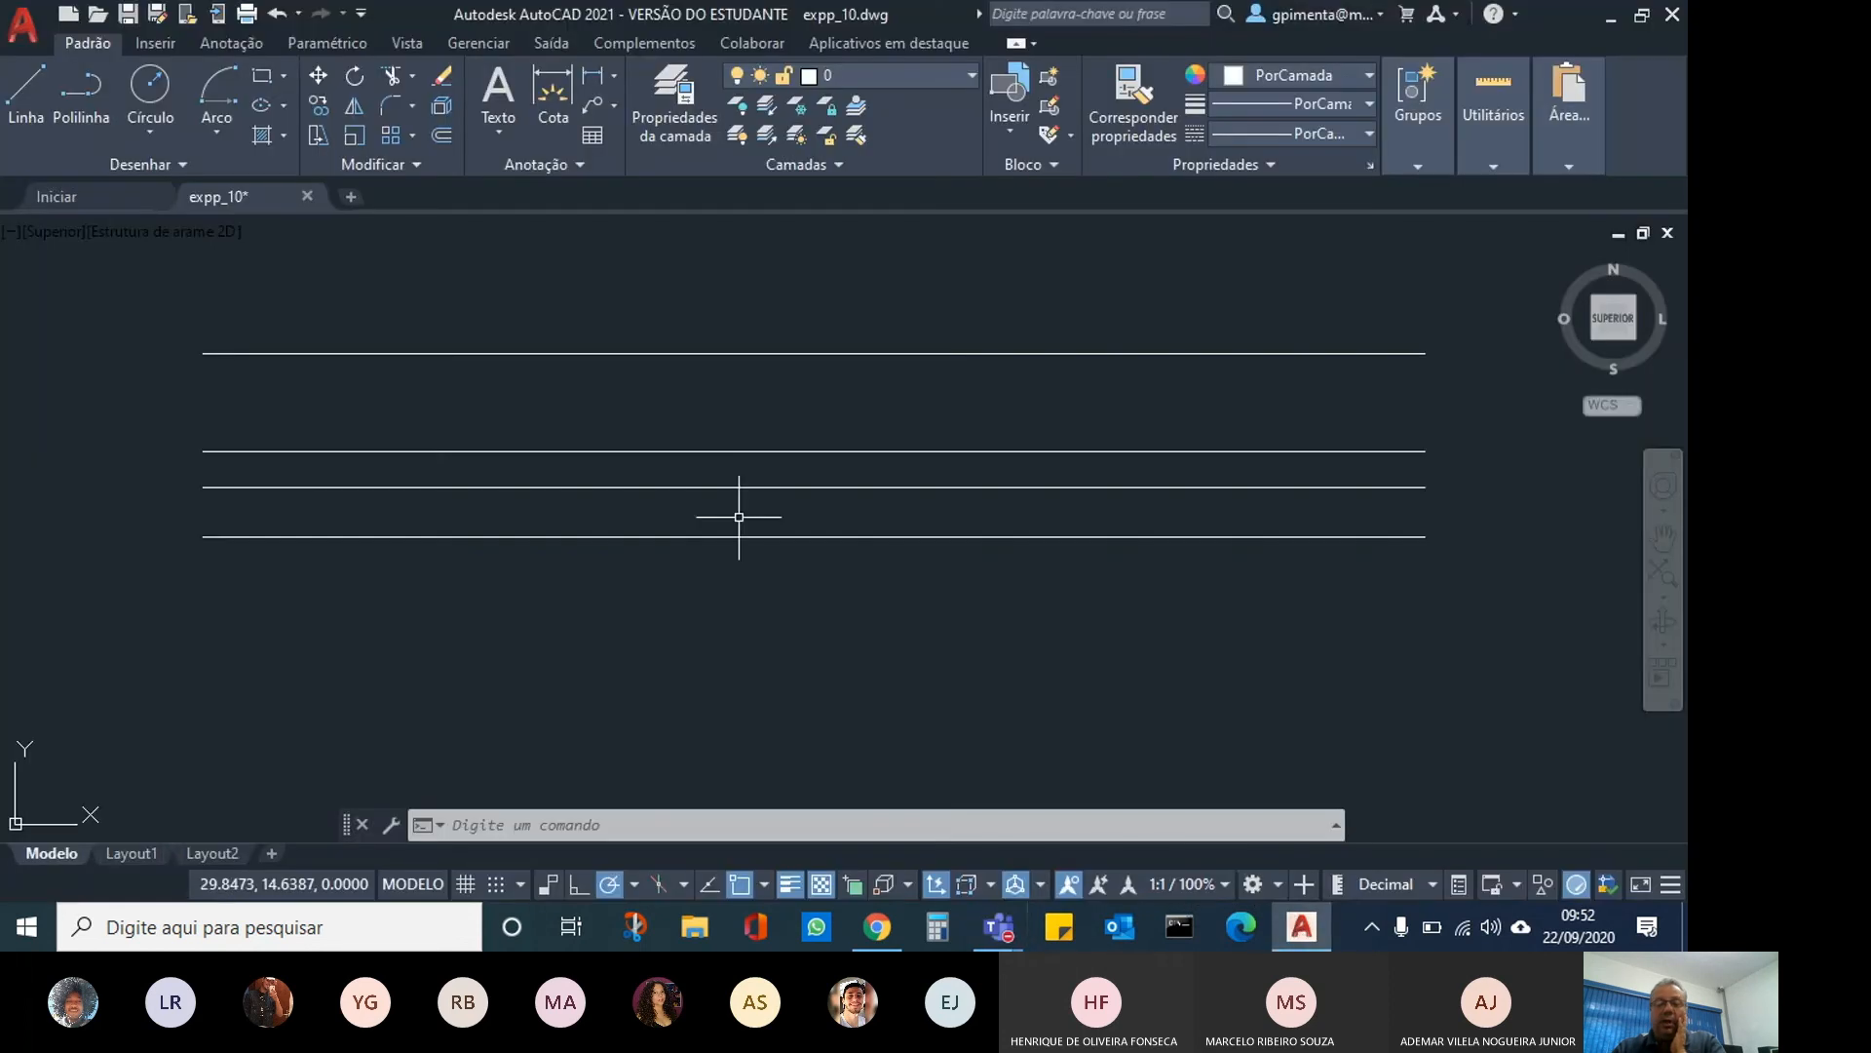
pyautogui.click(82, 98)
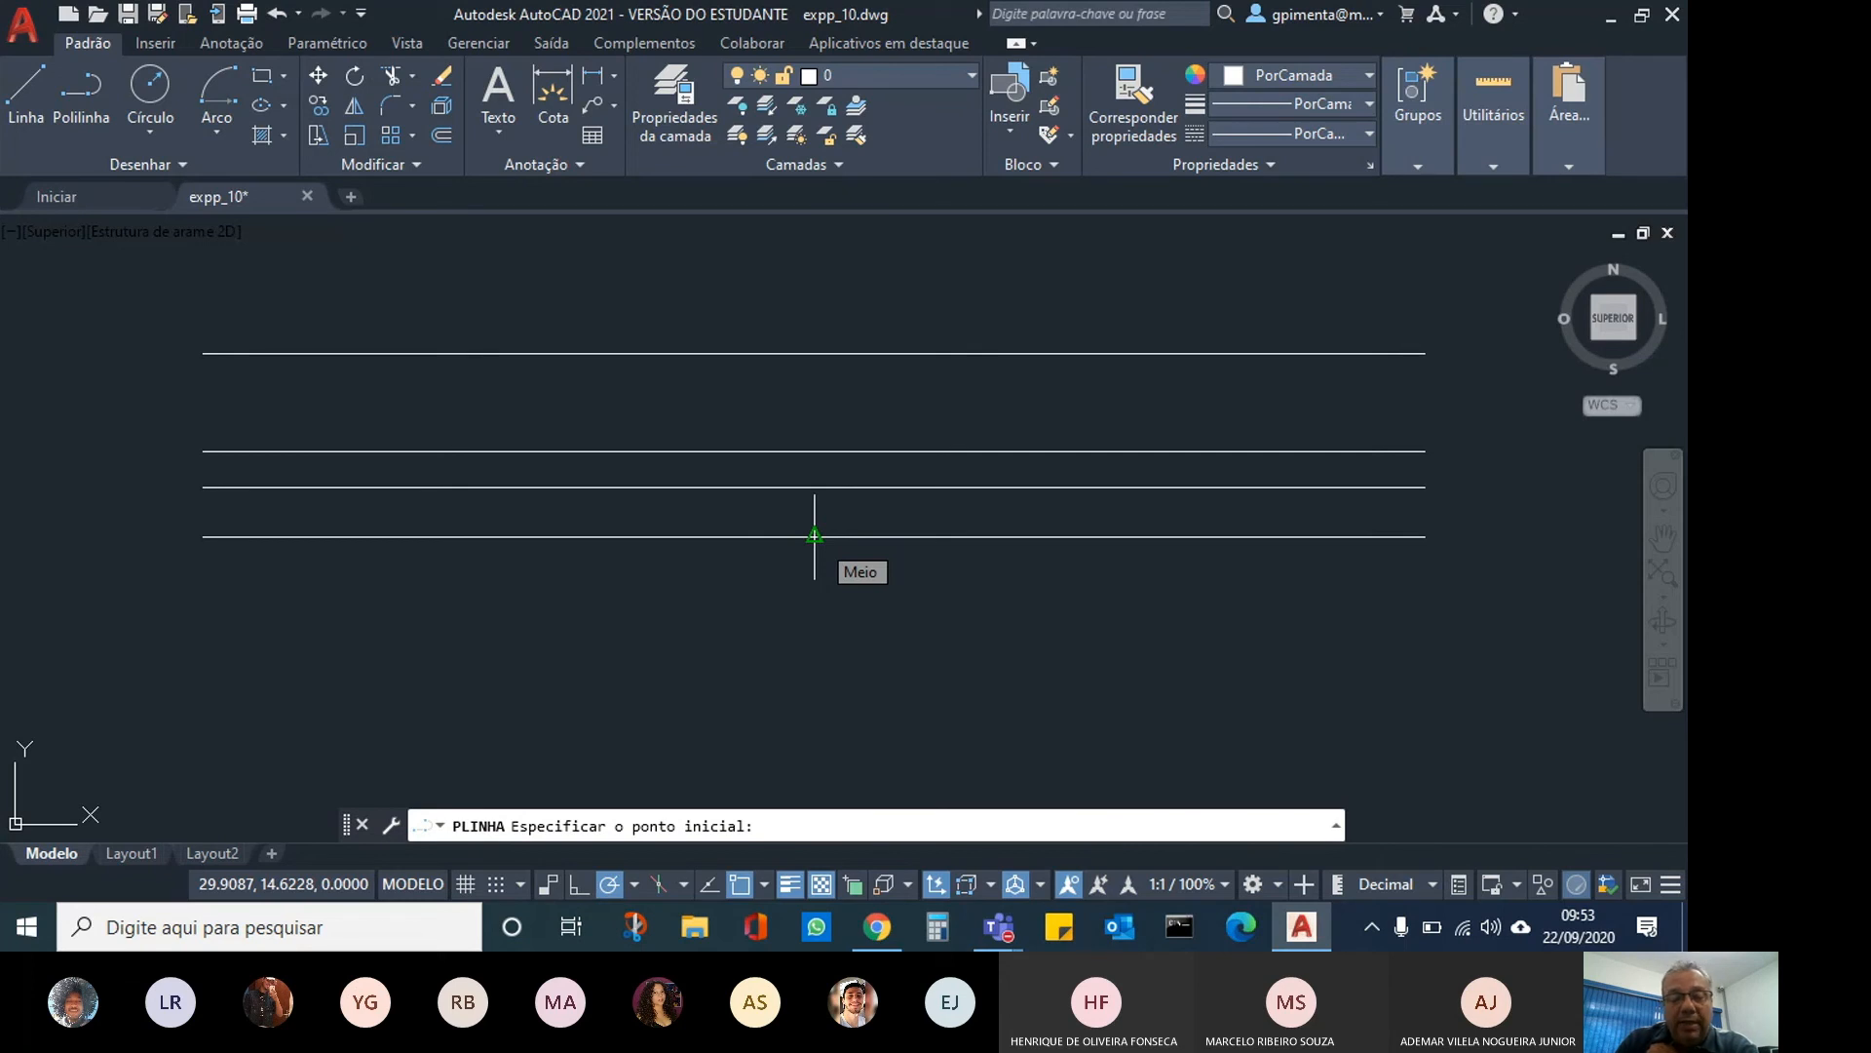
pyautogui.click(765, 885)
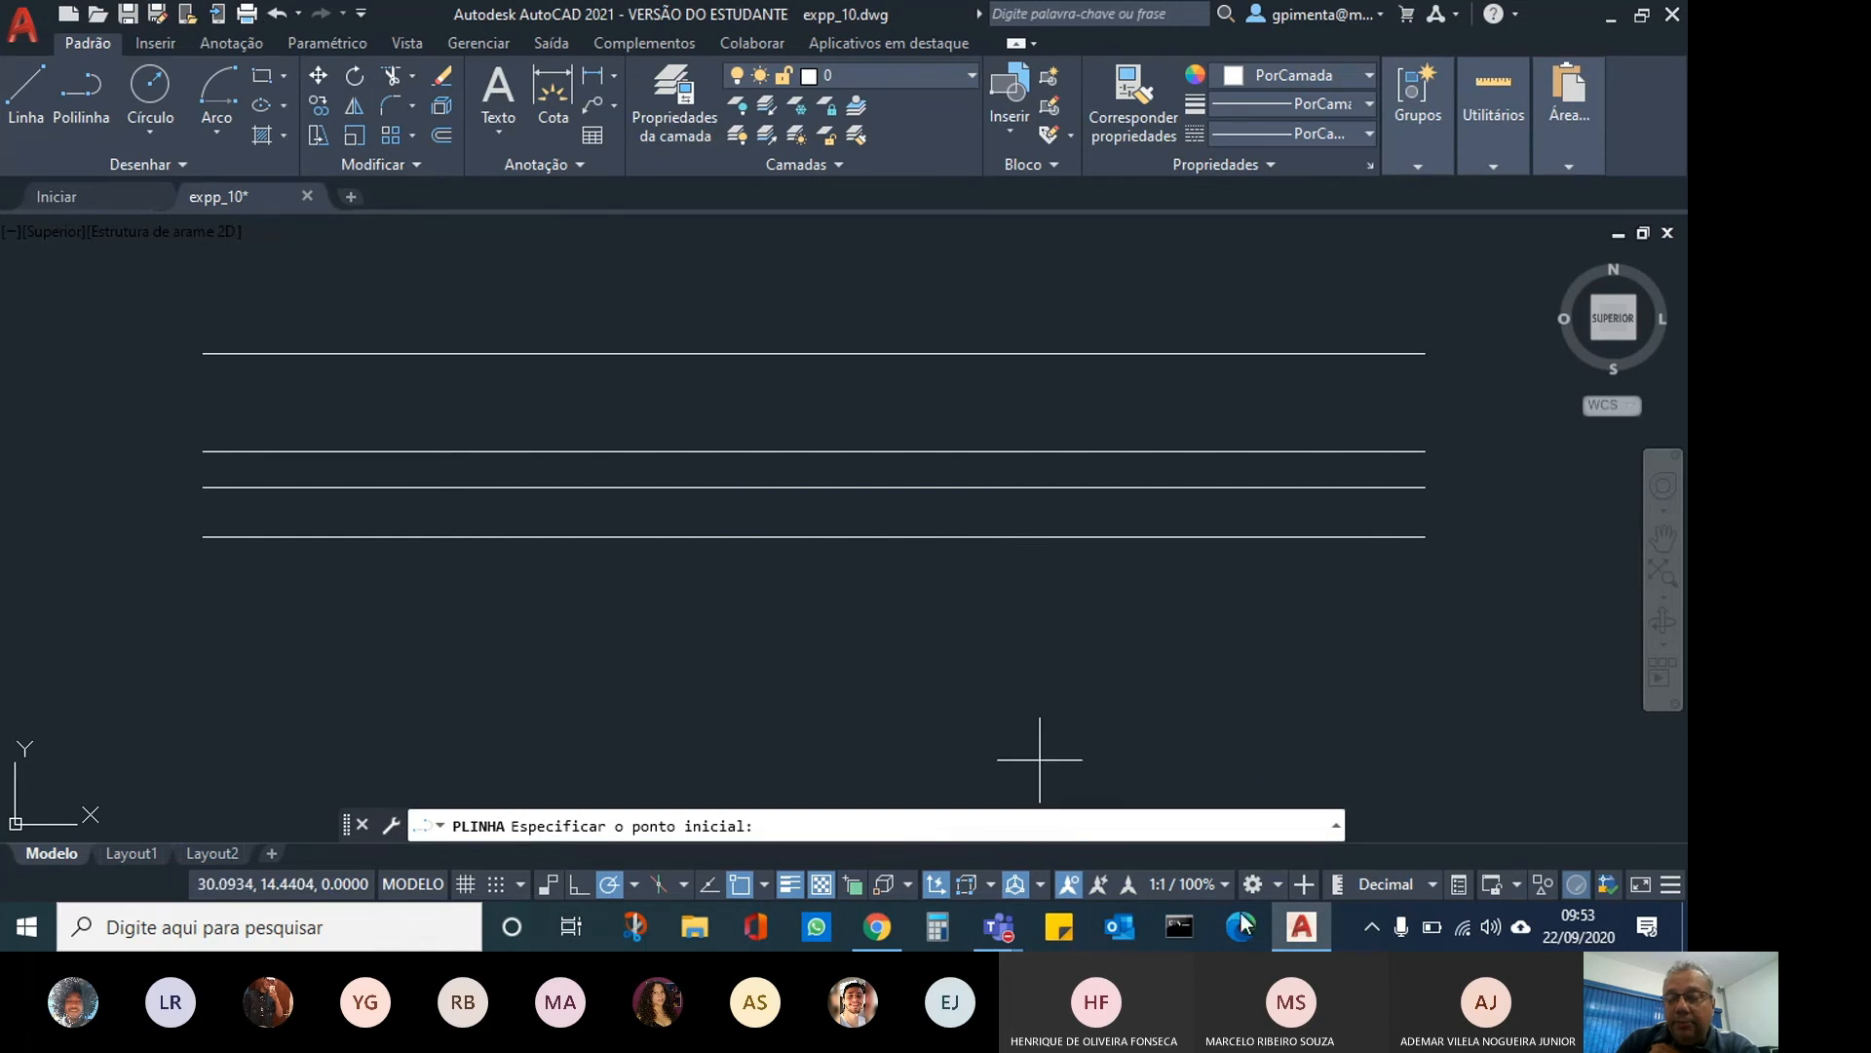
pyautogui.moveTo(1014, 932)
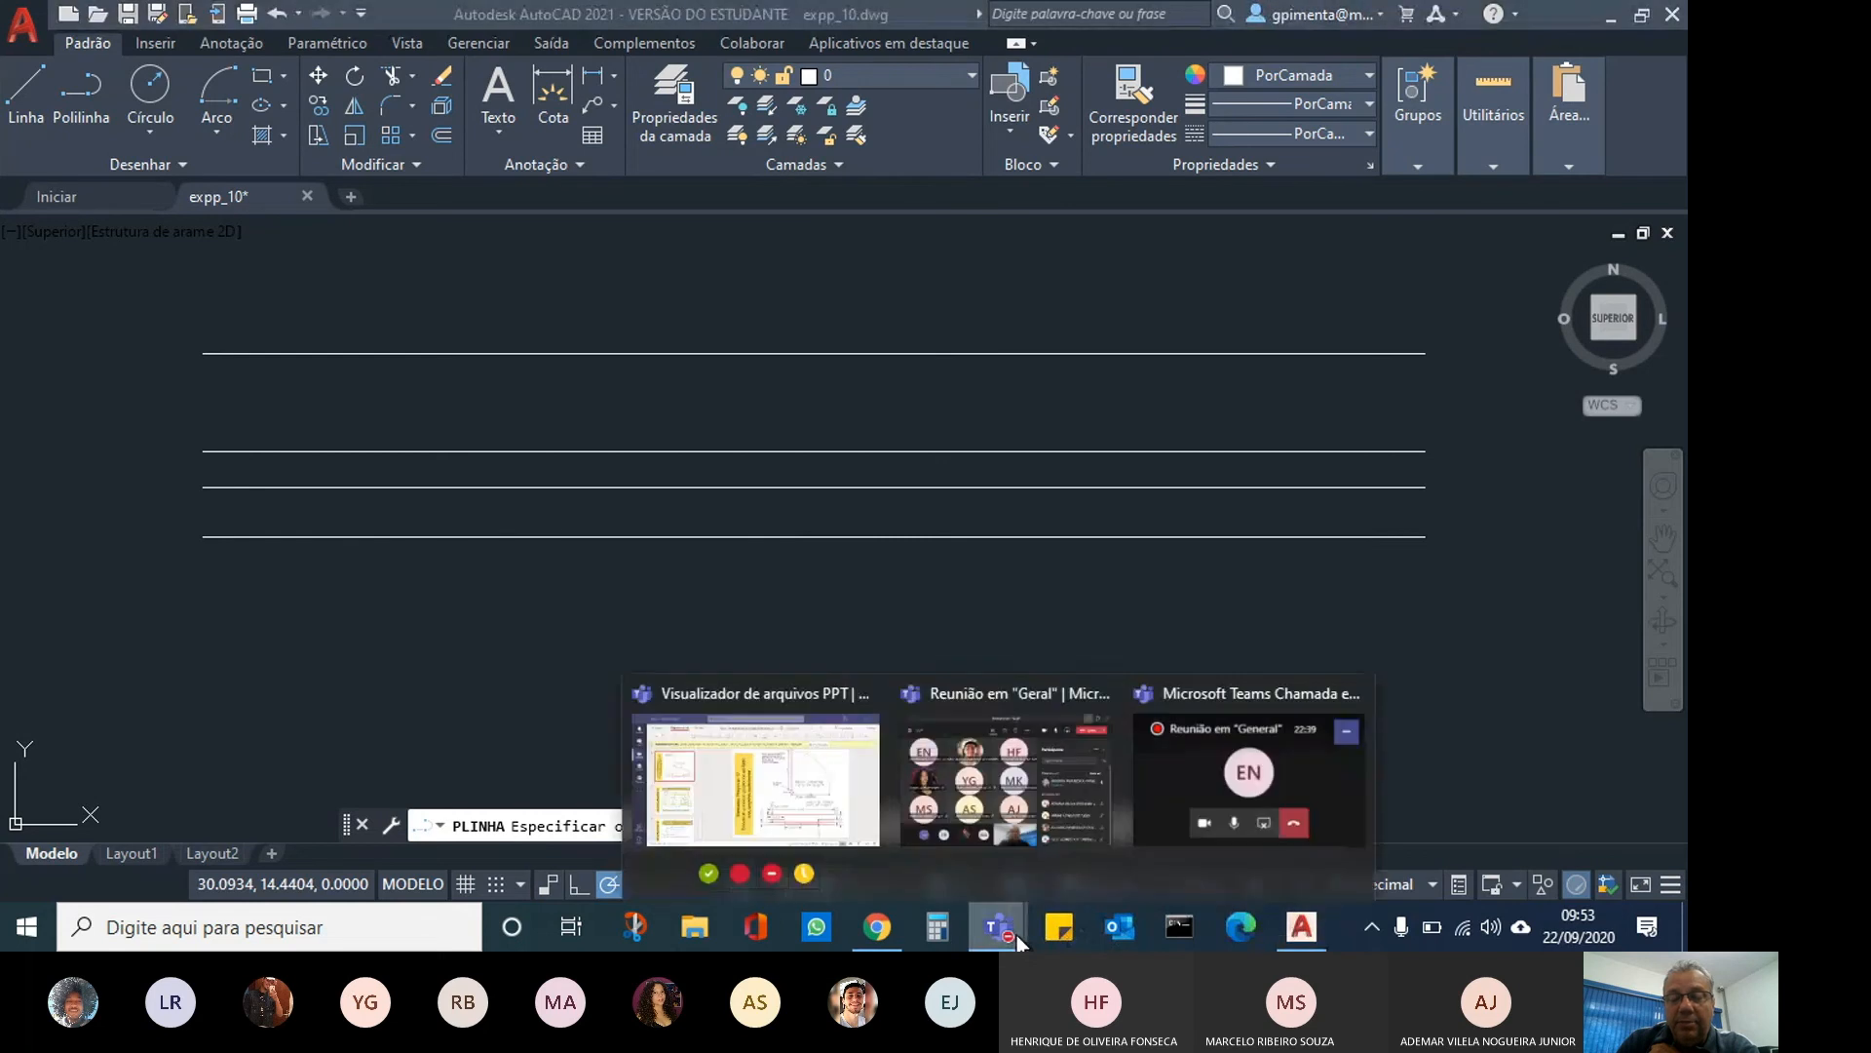
pyautogui.click(843, 826)
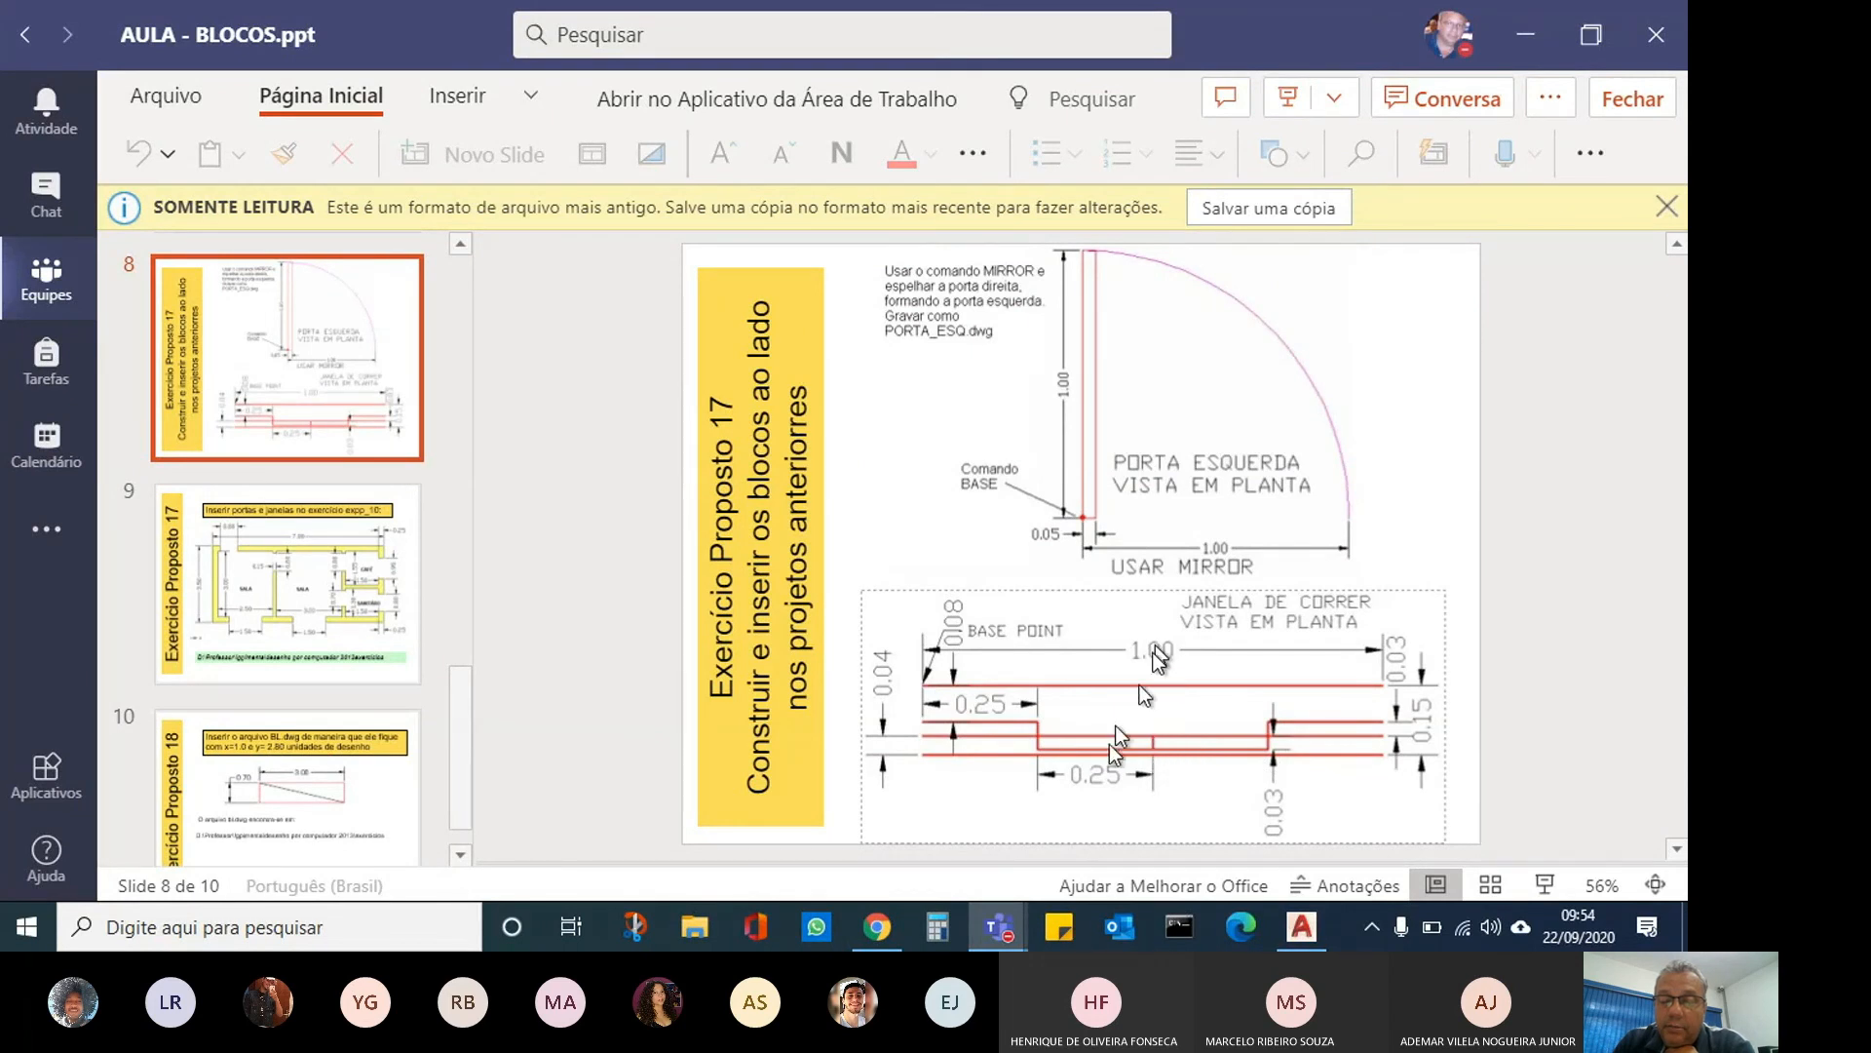
pyautogui.click(1296, 930)
pyautogui.click(814, 537)
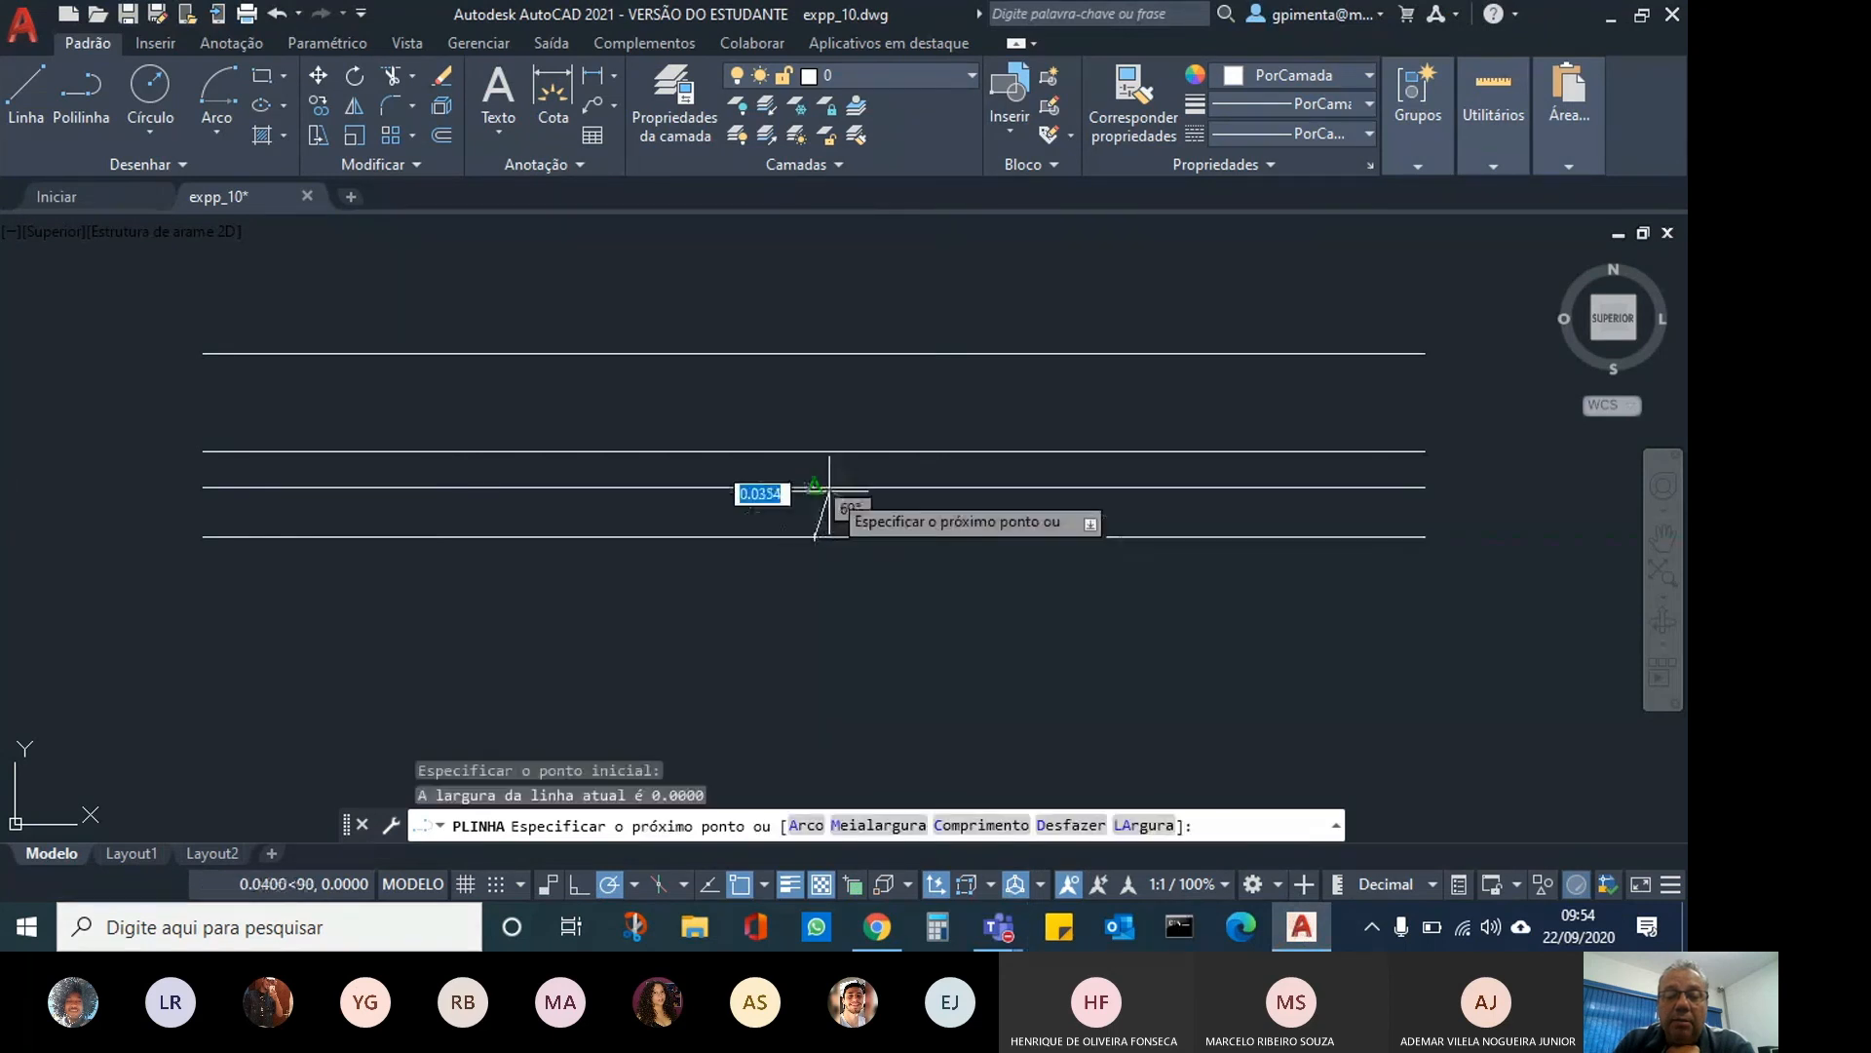
pyautogui.click(815, 353)
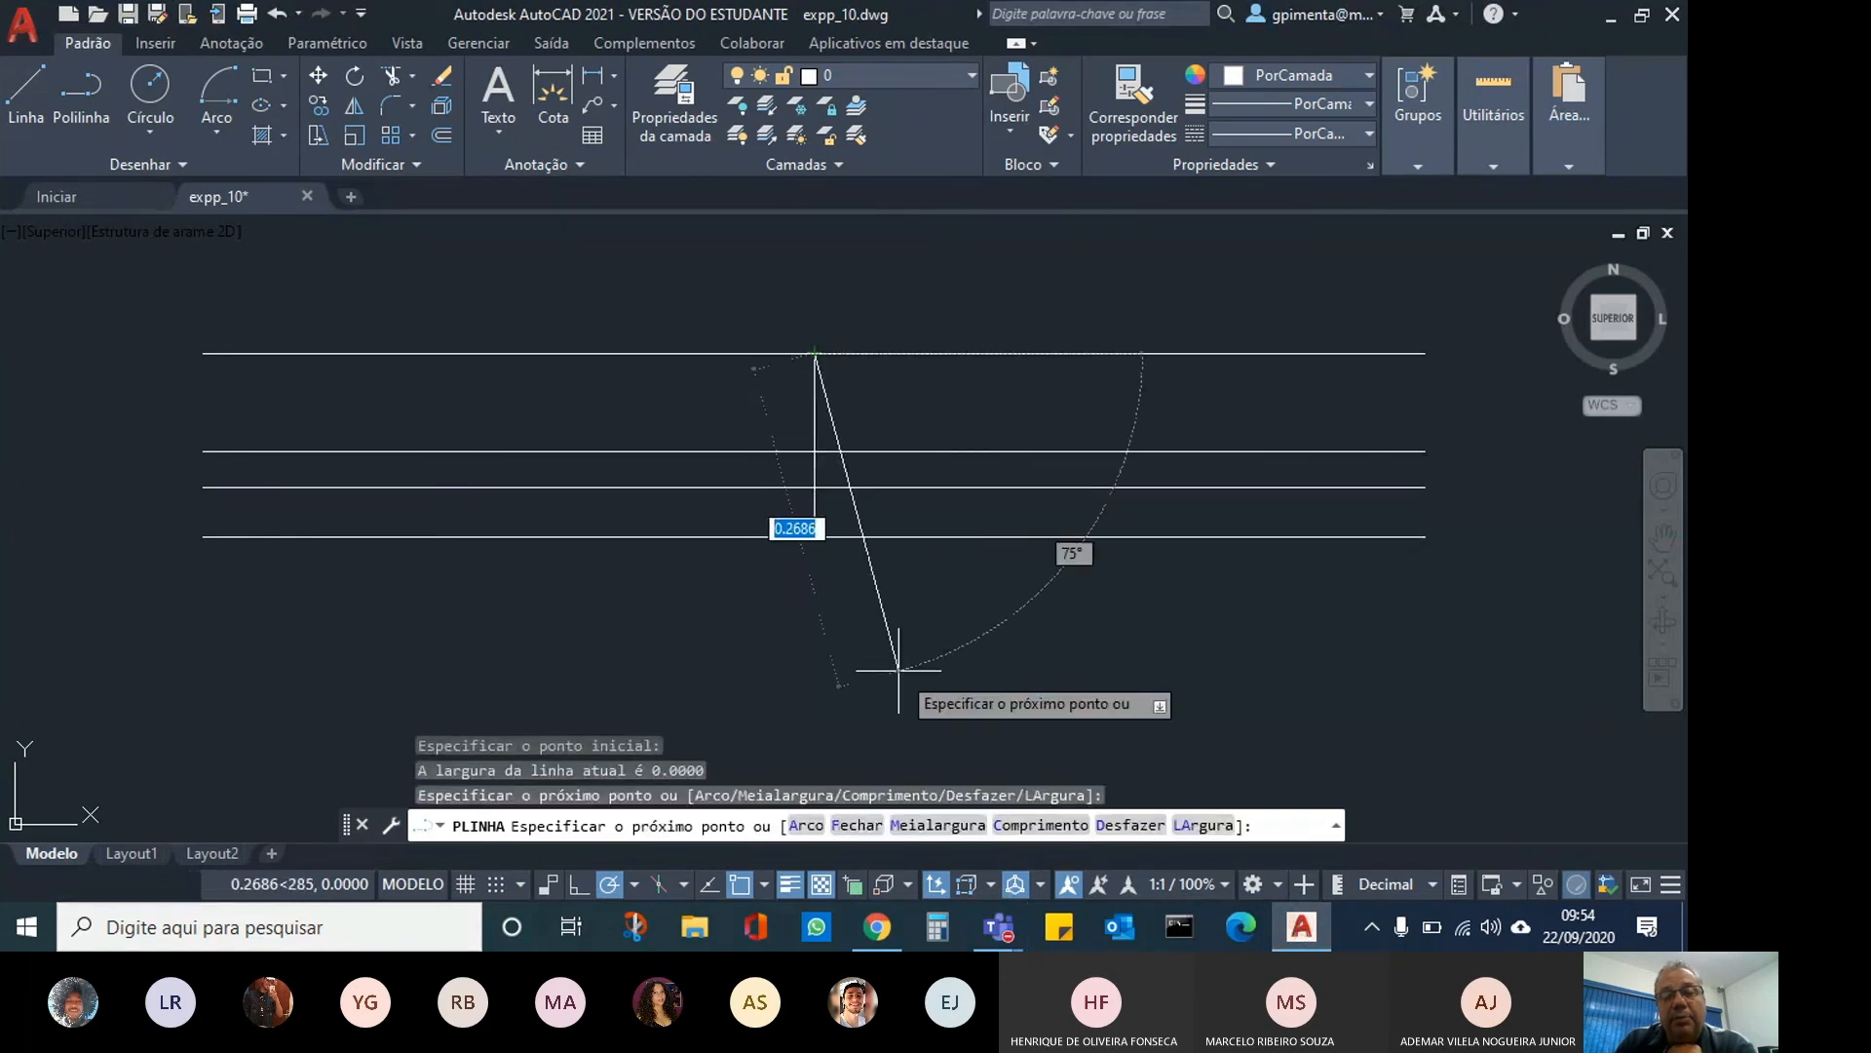
pyautogui.press('Return')
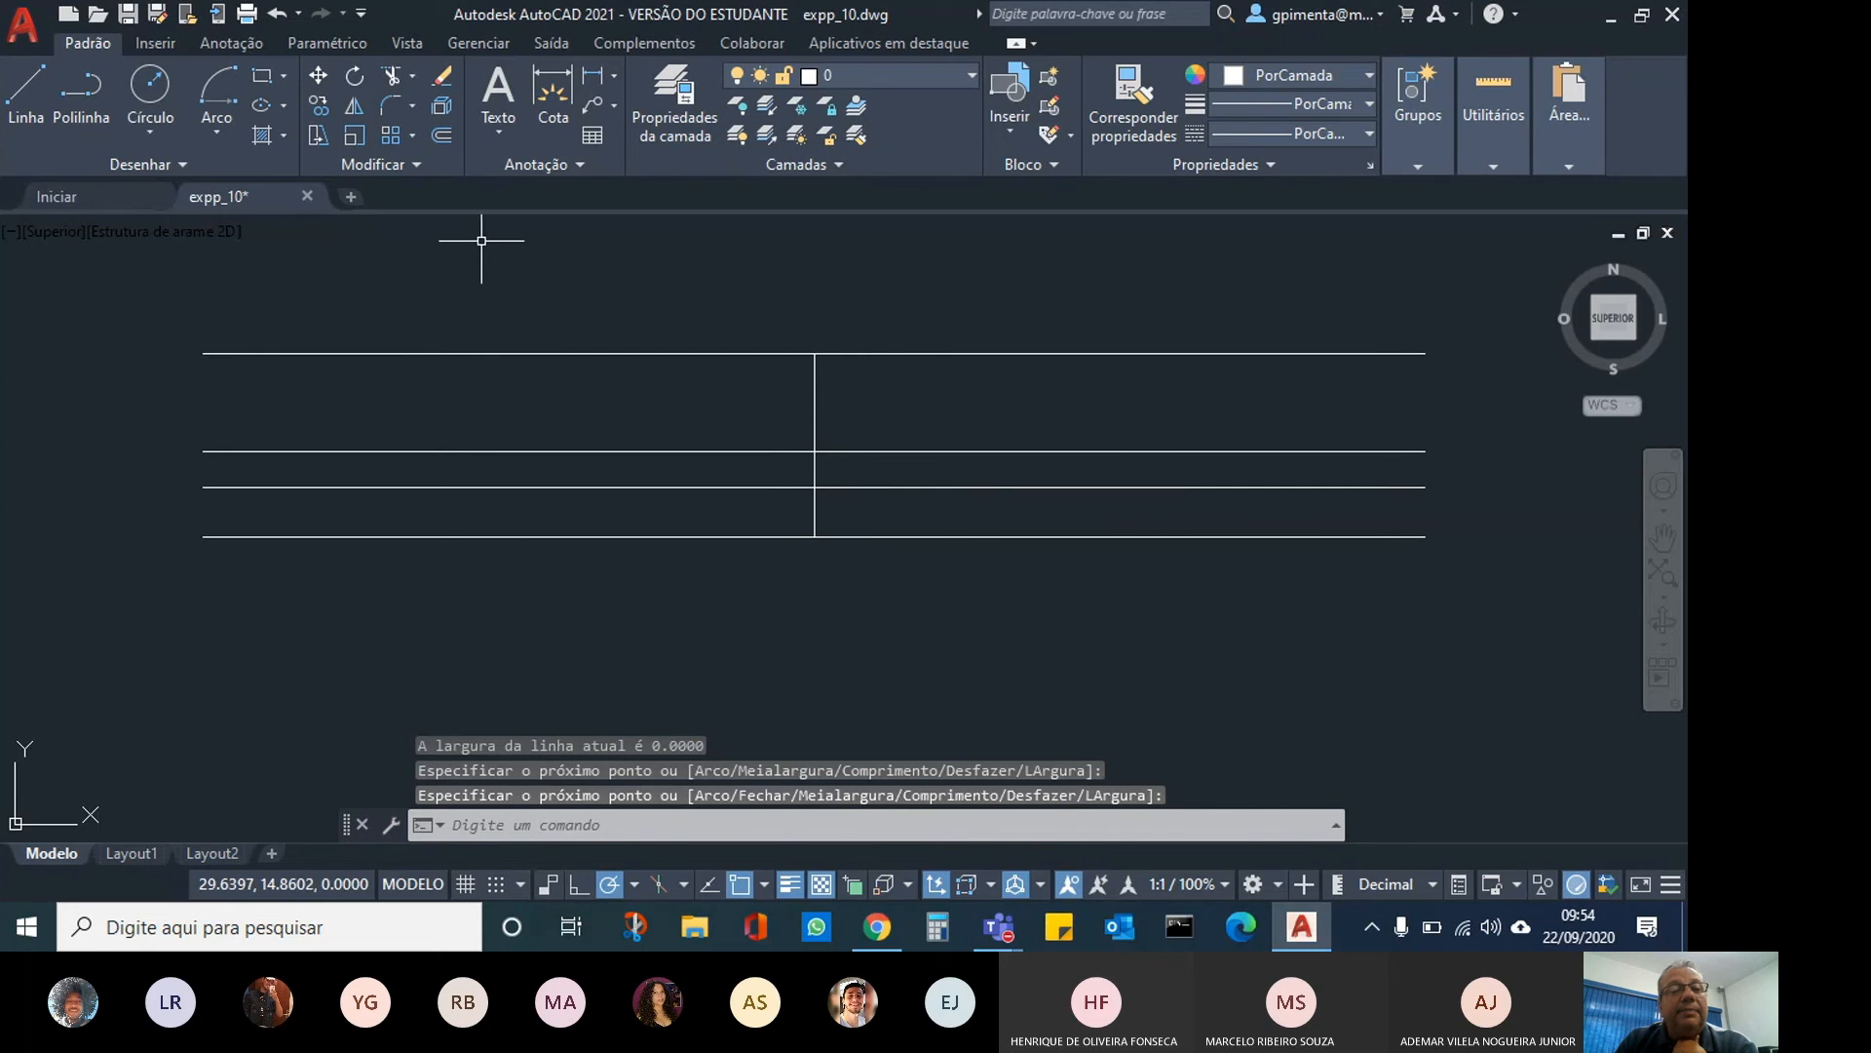
# Offset the window's third horizontal line from the top downward by 0.03.
pyautogui.click(441, 133)
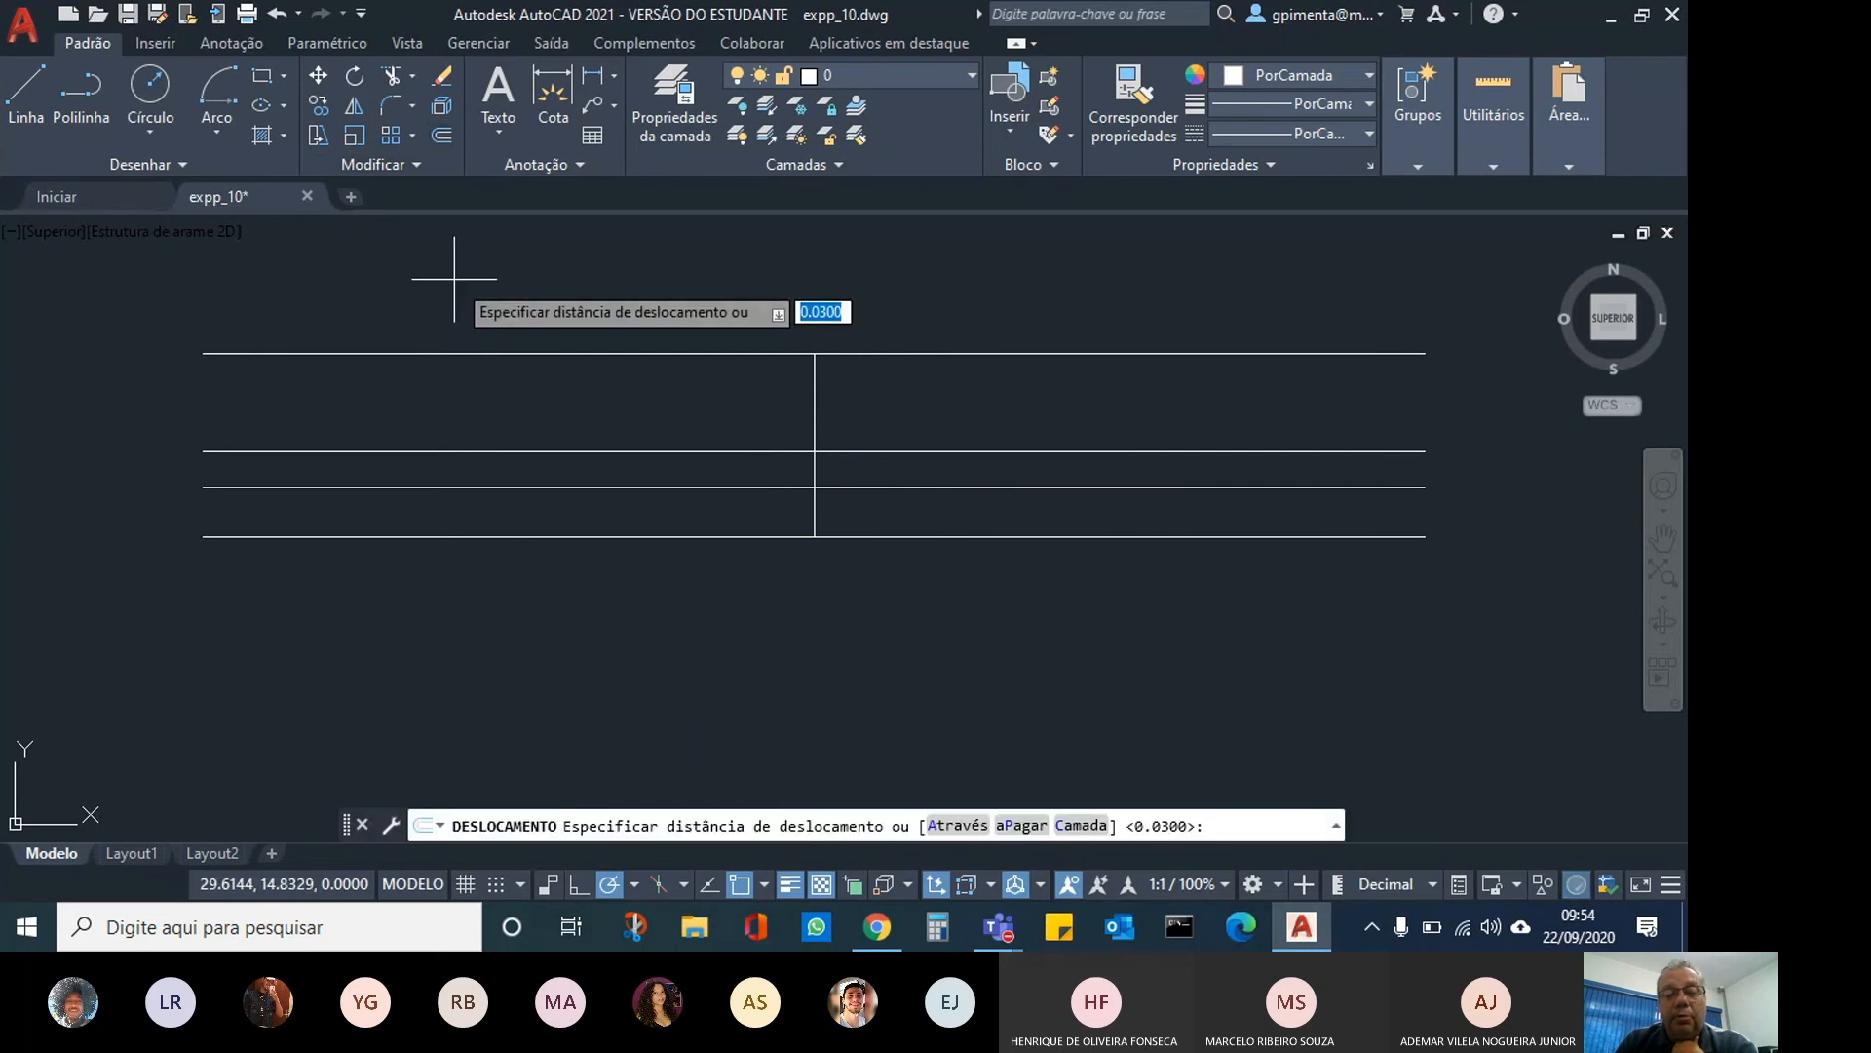
pyautogui.write('.0')
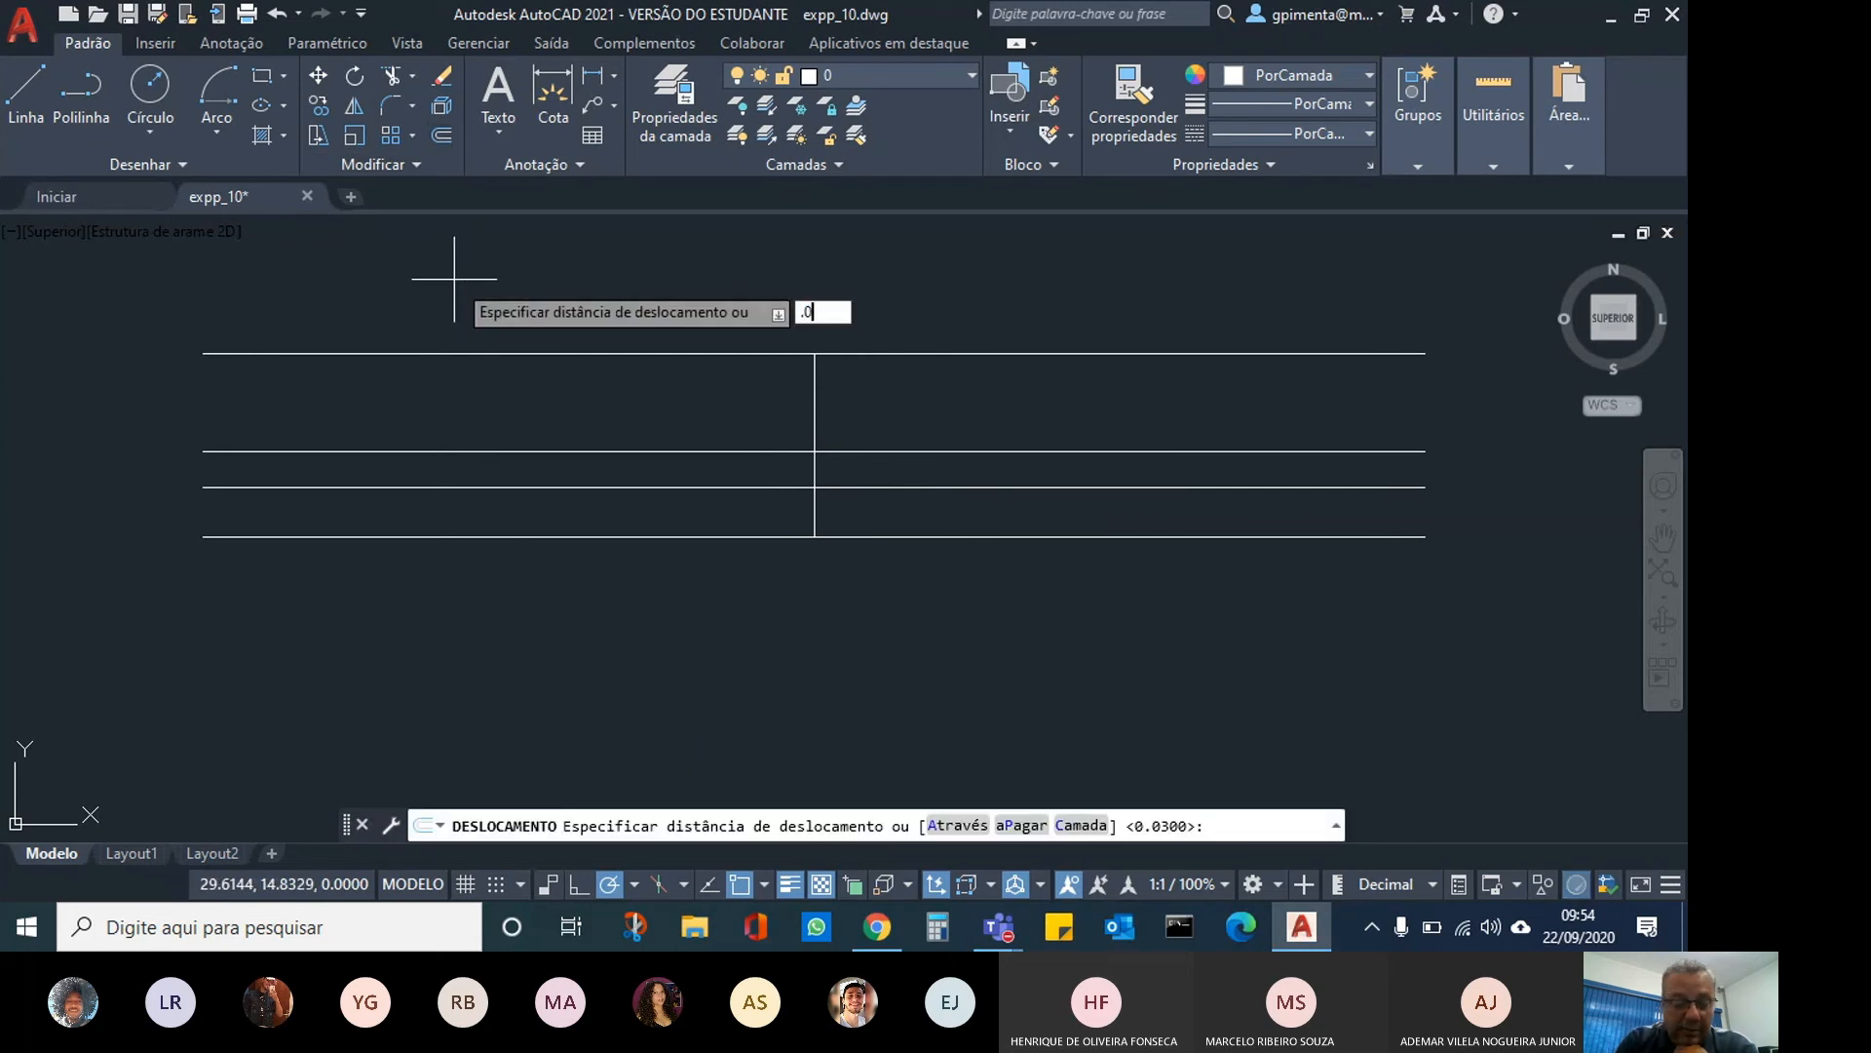
pyautogui.press('Return')
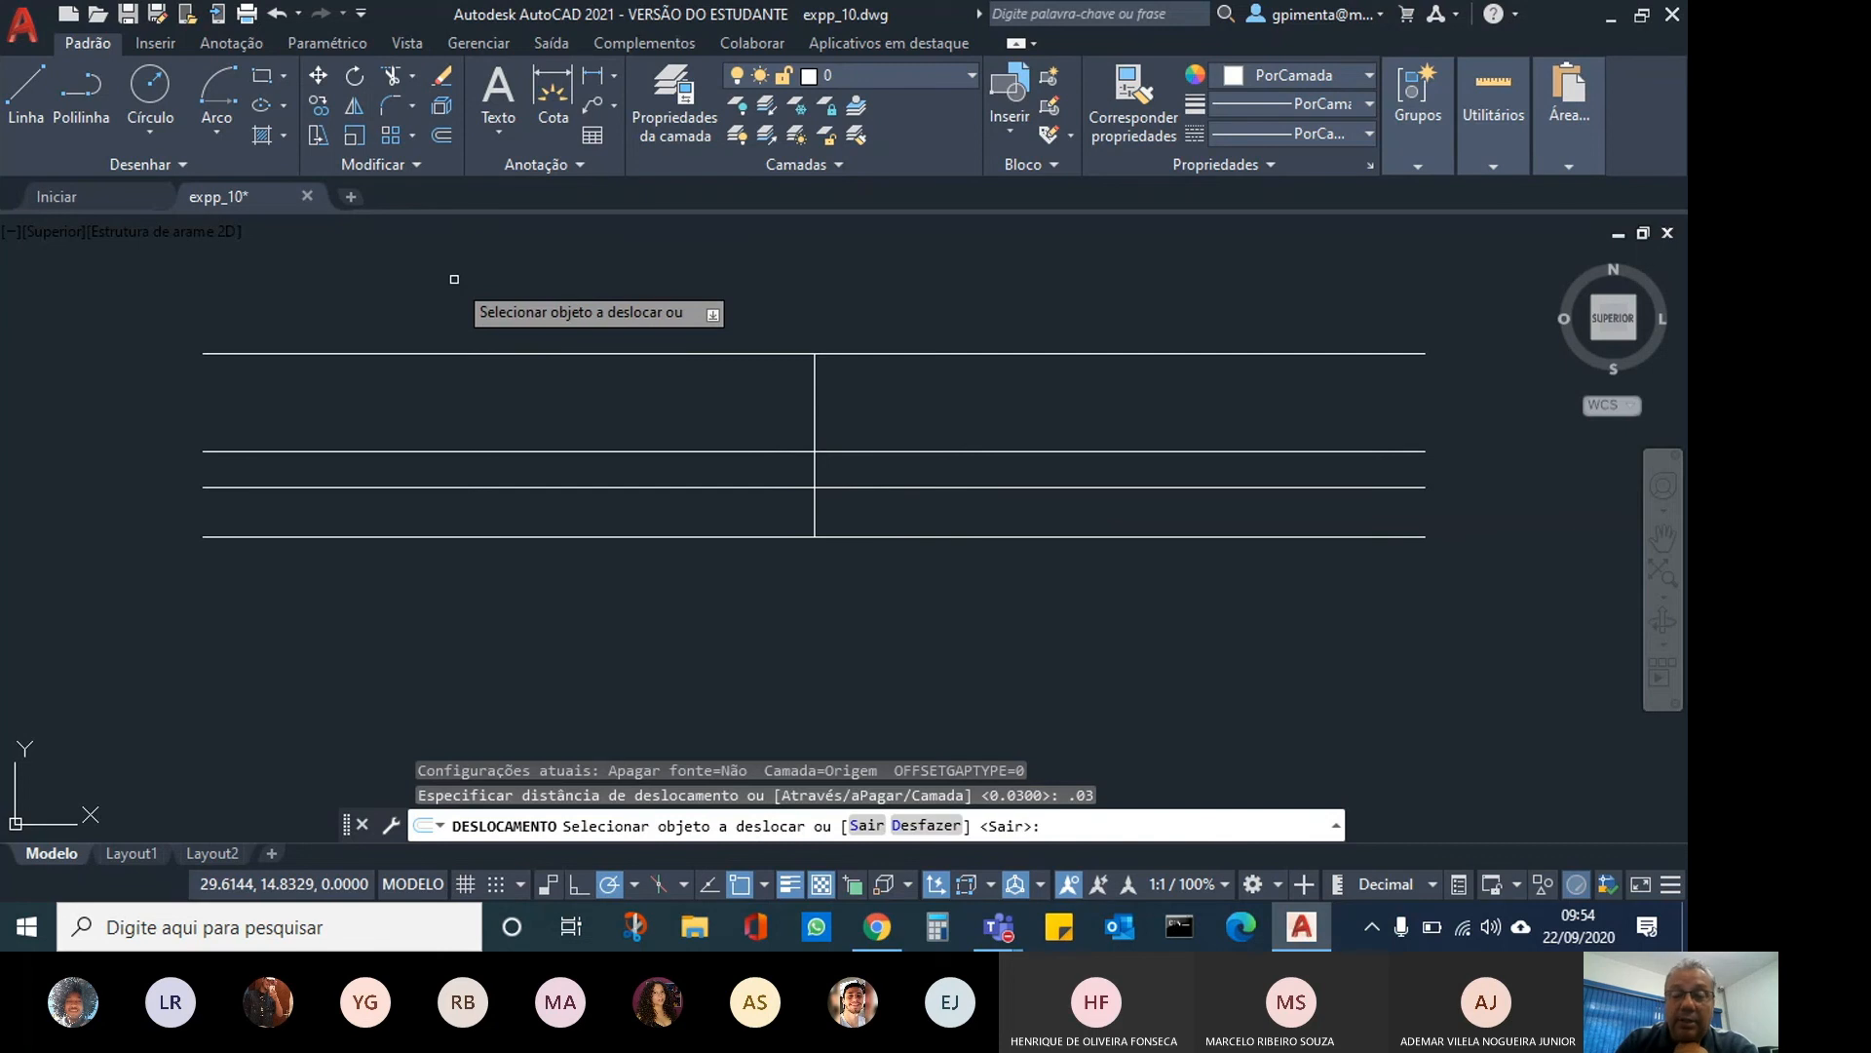
pyautogui.click(912, 488)
pyautogui.click(930, 595)
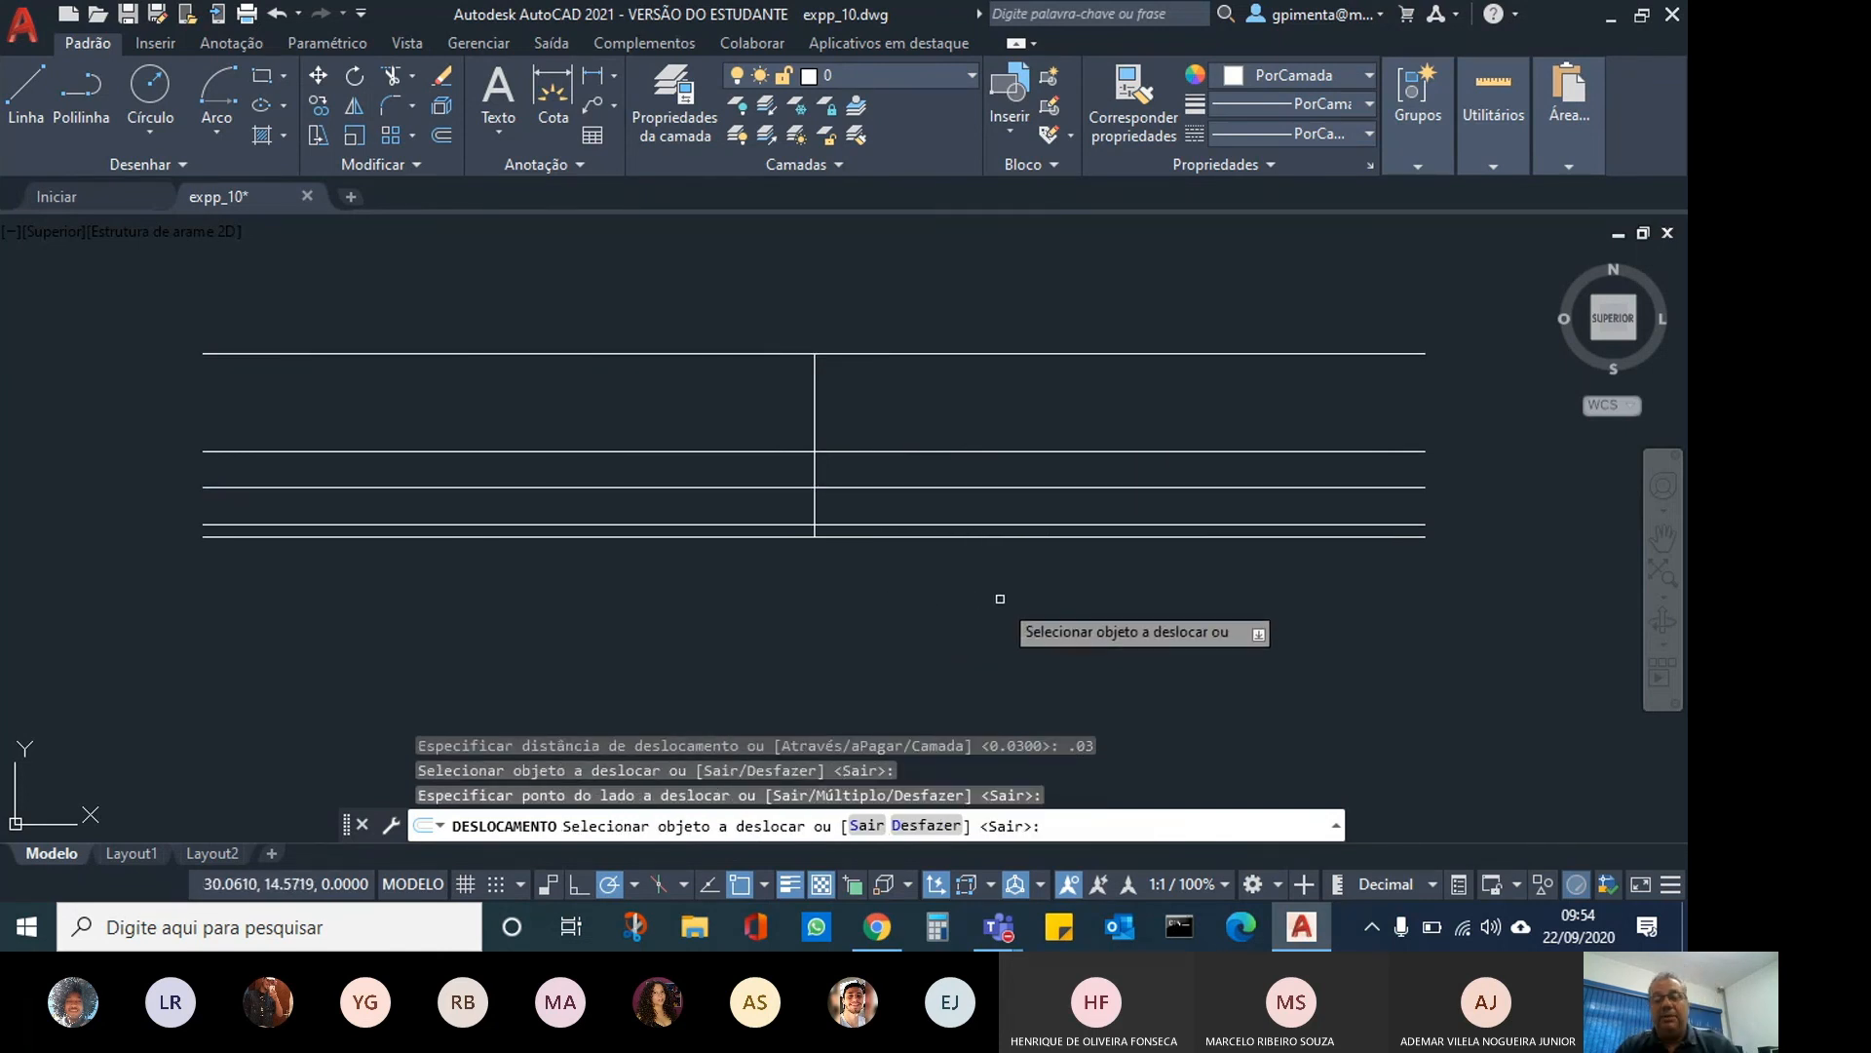
pyautogui.press('Return')
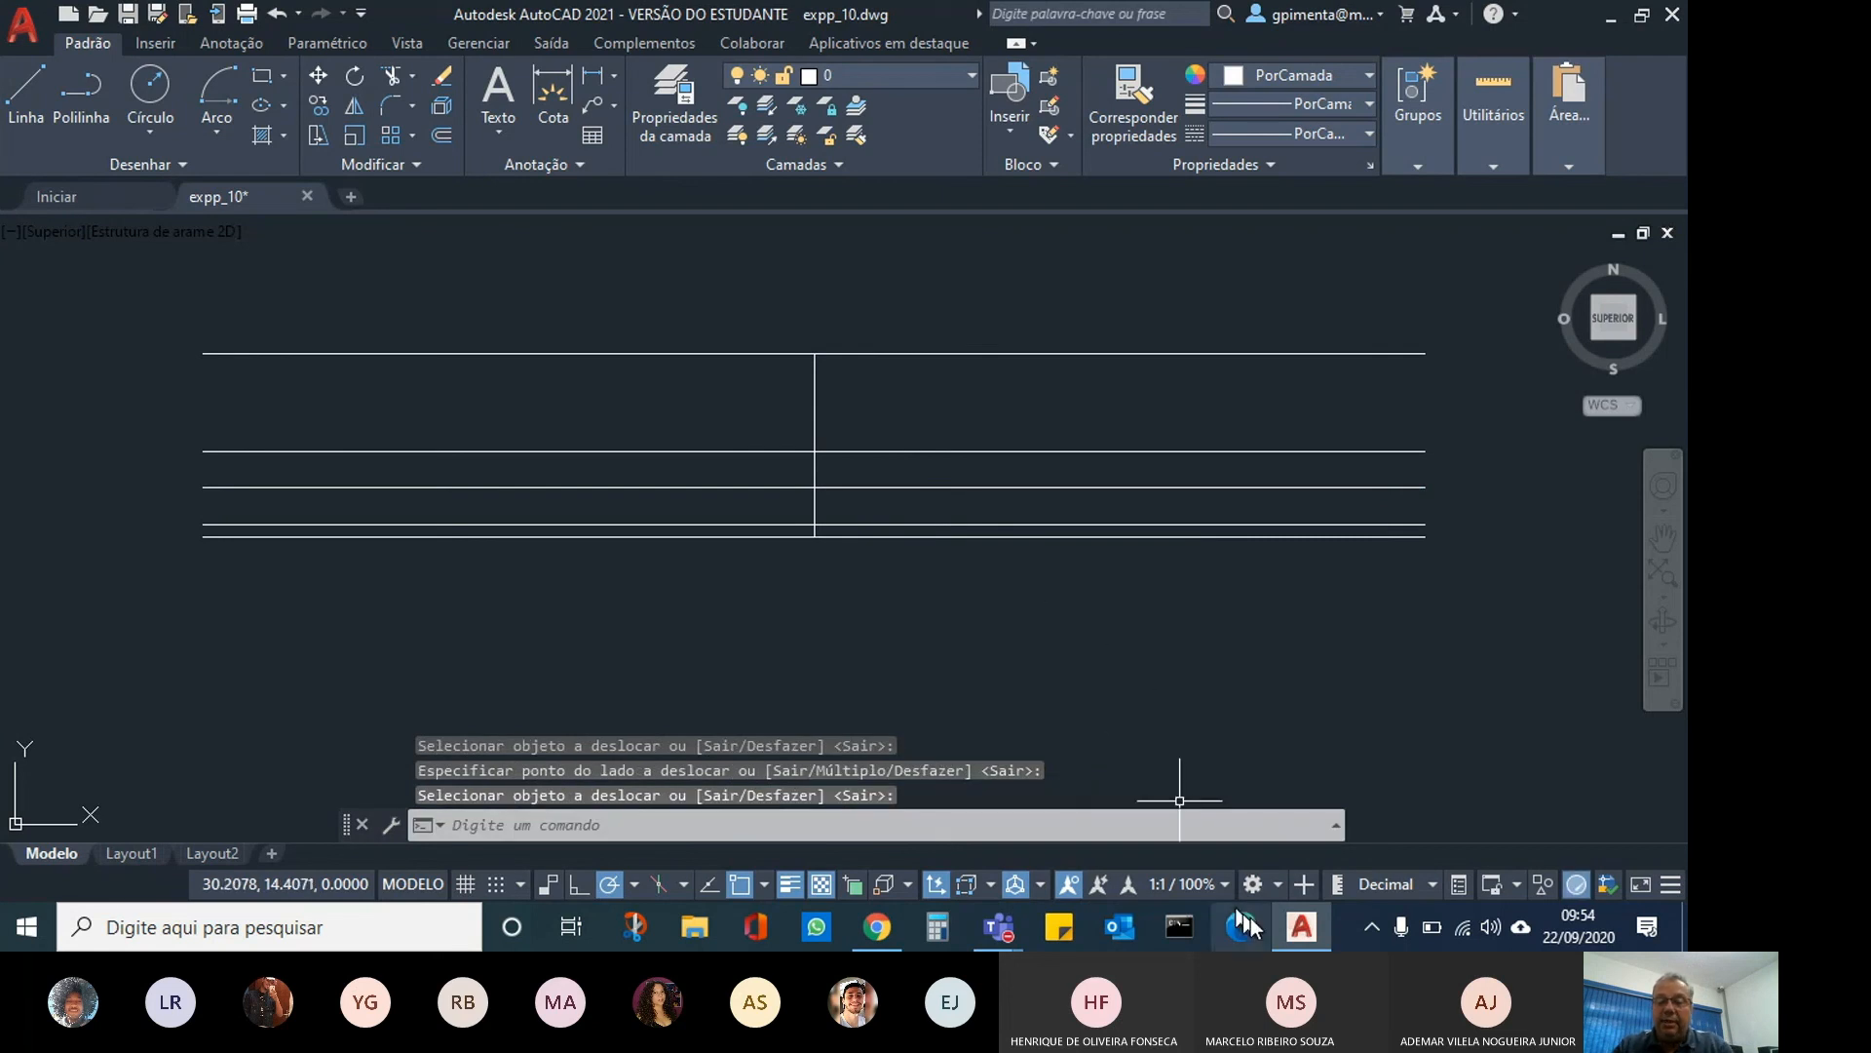
# Consult the sliding window's sash dimensions on slide 8 in Microsoft Teams, and return to AutoCAD.
pyautogui.moveTo(1283, 938)
pyautogui.moveTo(1016, 932)
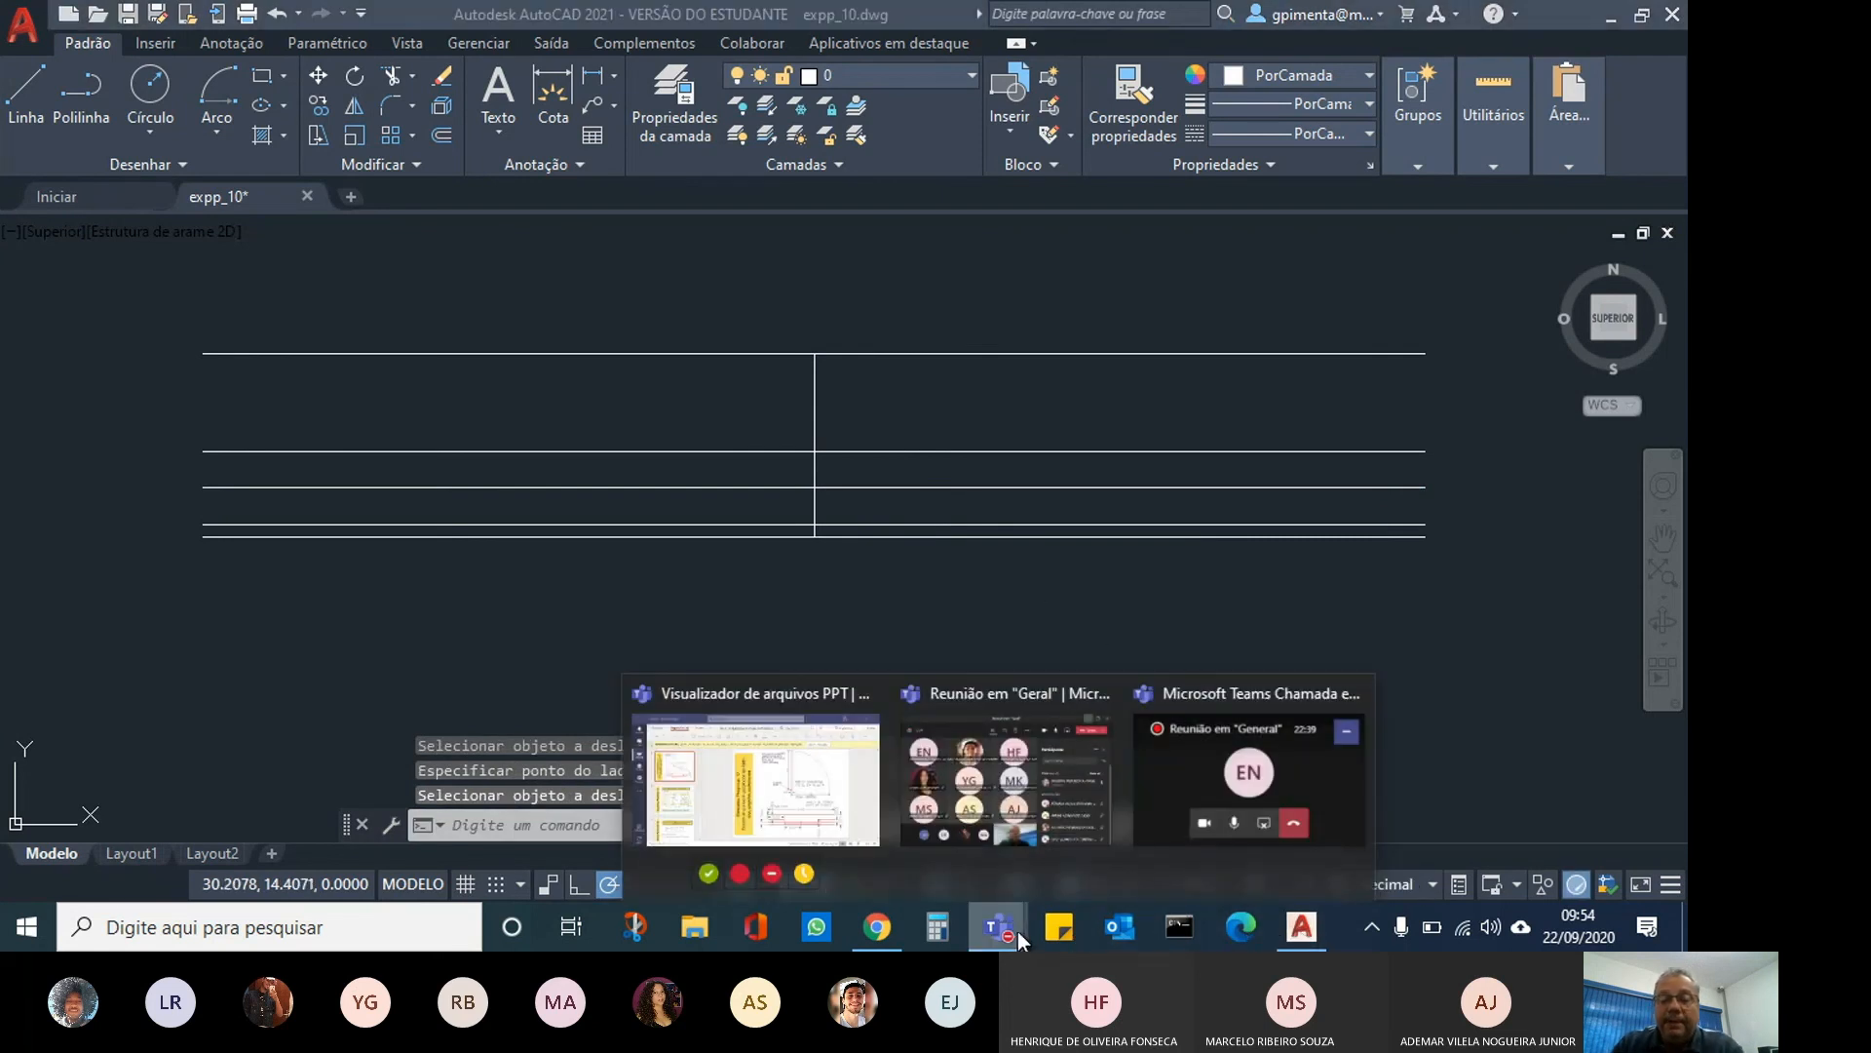
pyautogui.click(834, 798)
pyautogui.click(1152, 749)
pyautogui.click(1589, 738)
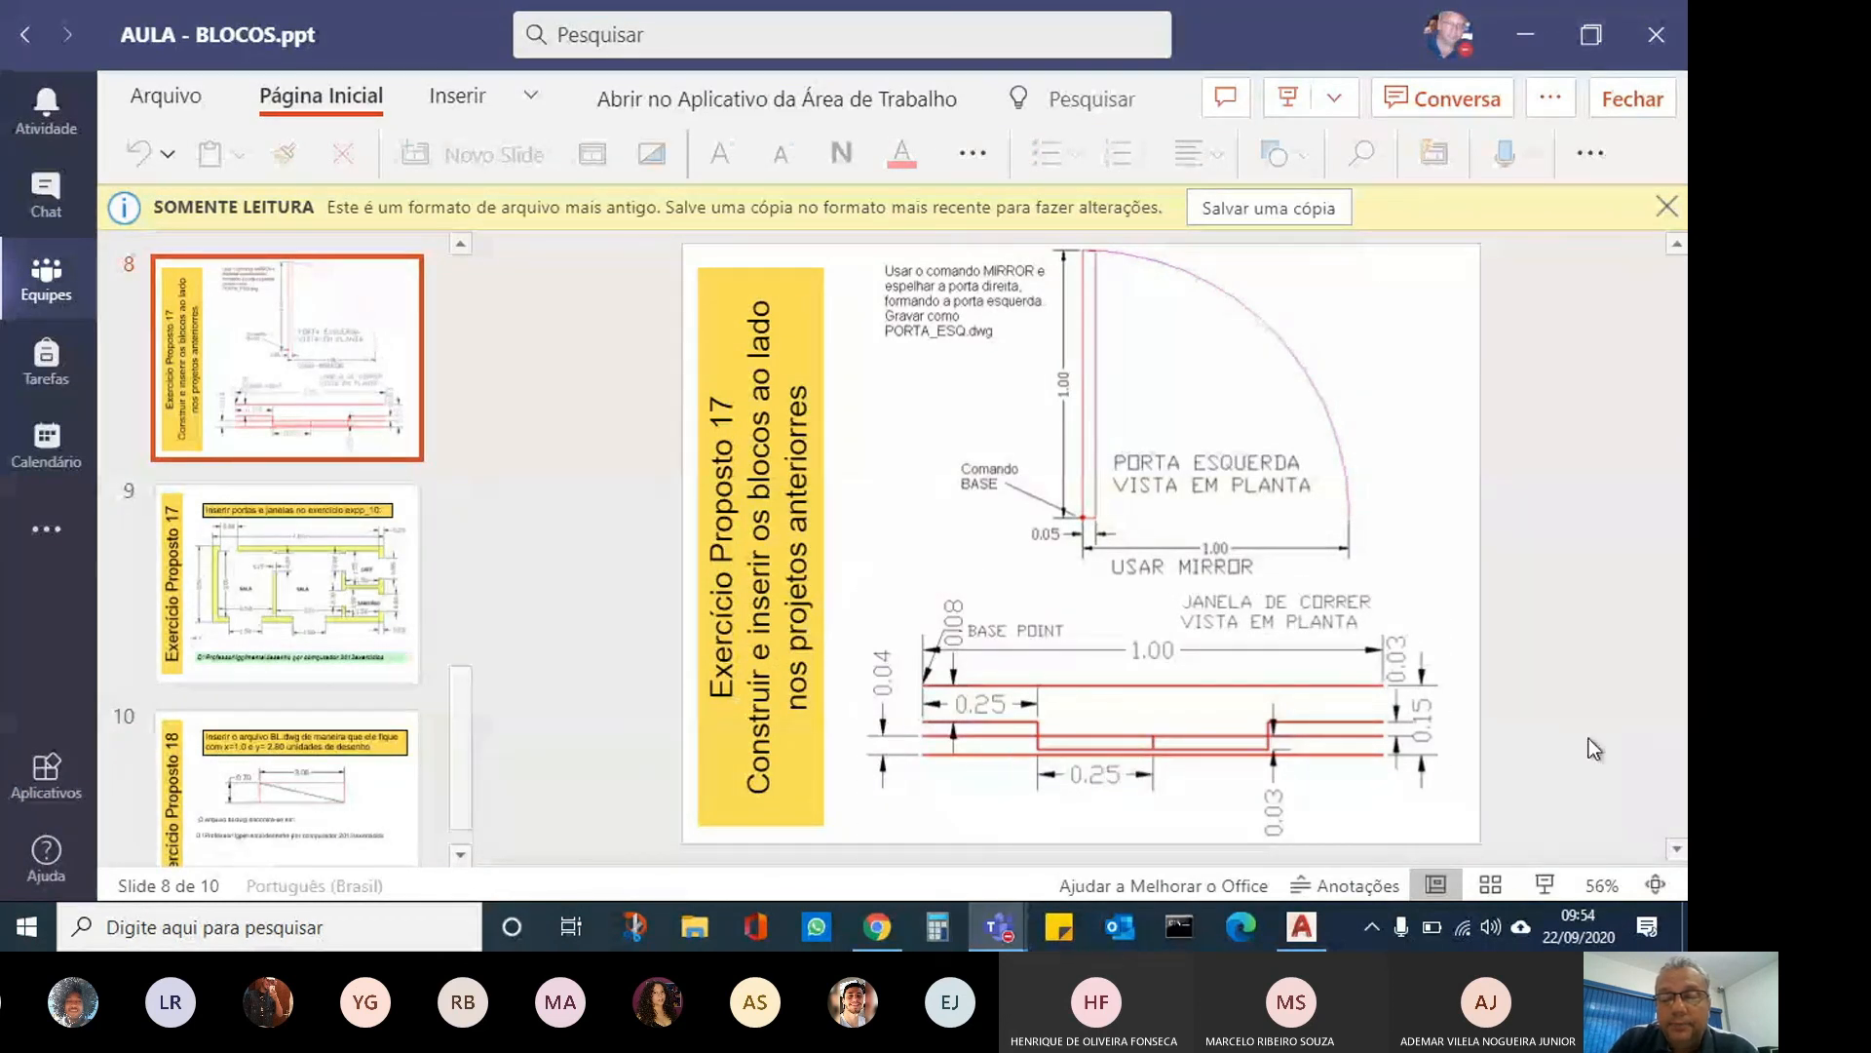
pyautogui.click(1323, 939)
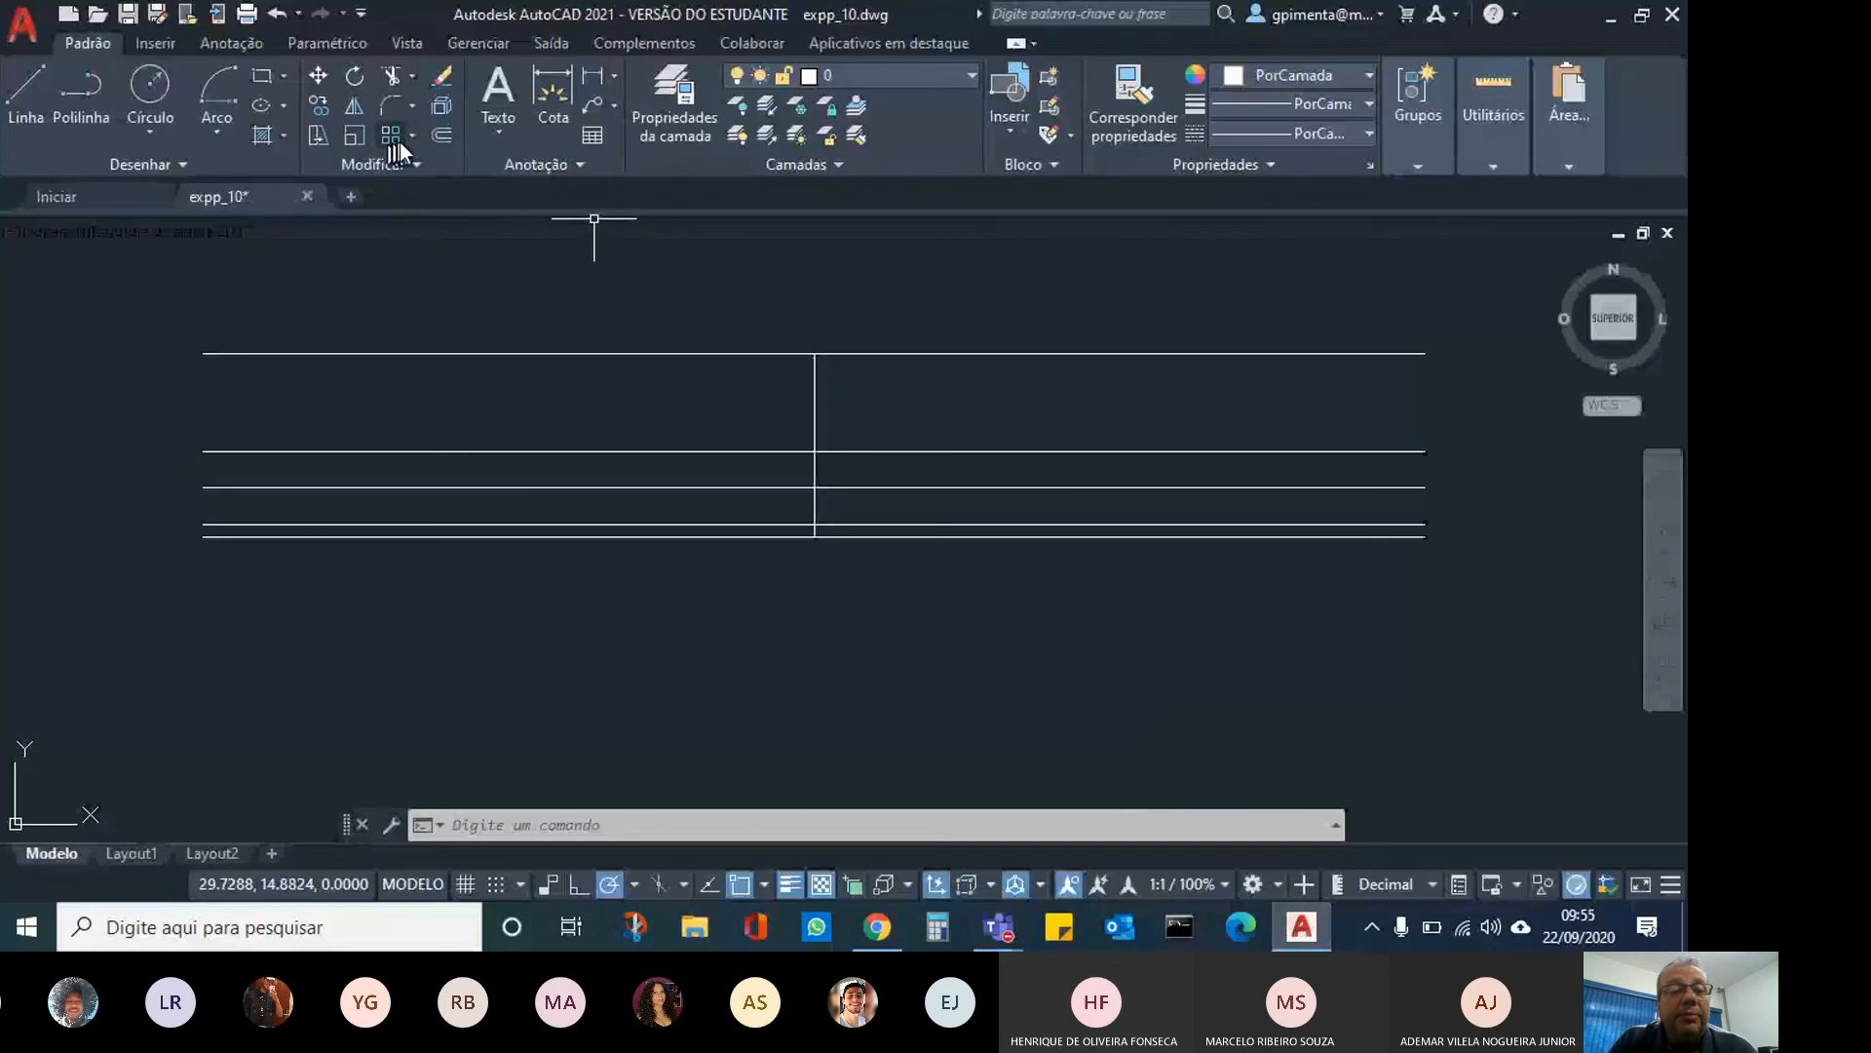
# Offset the window's central vertical line by 0.25 to both its left and right.
pyautogui.click(439, 137)
pyautogui.press('BackSpace')
pyautogui.write('.2')
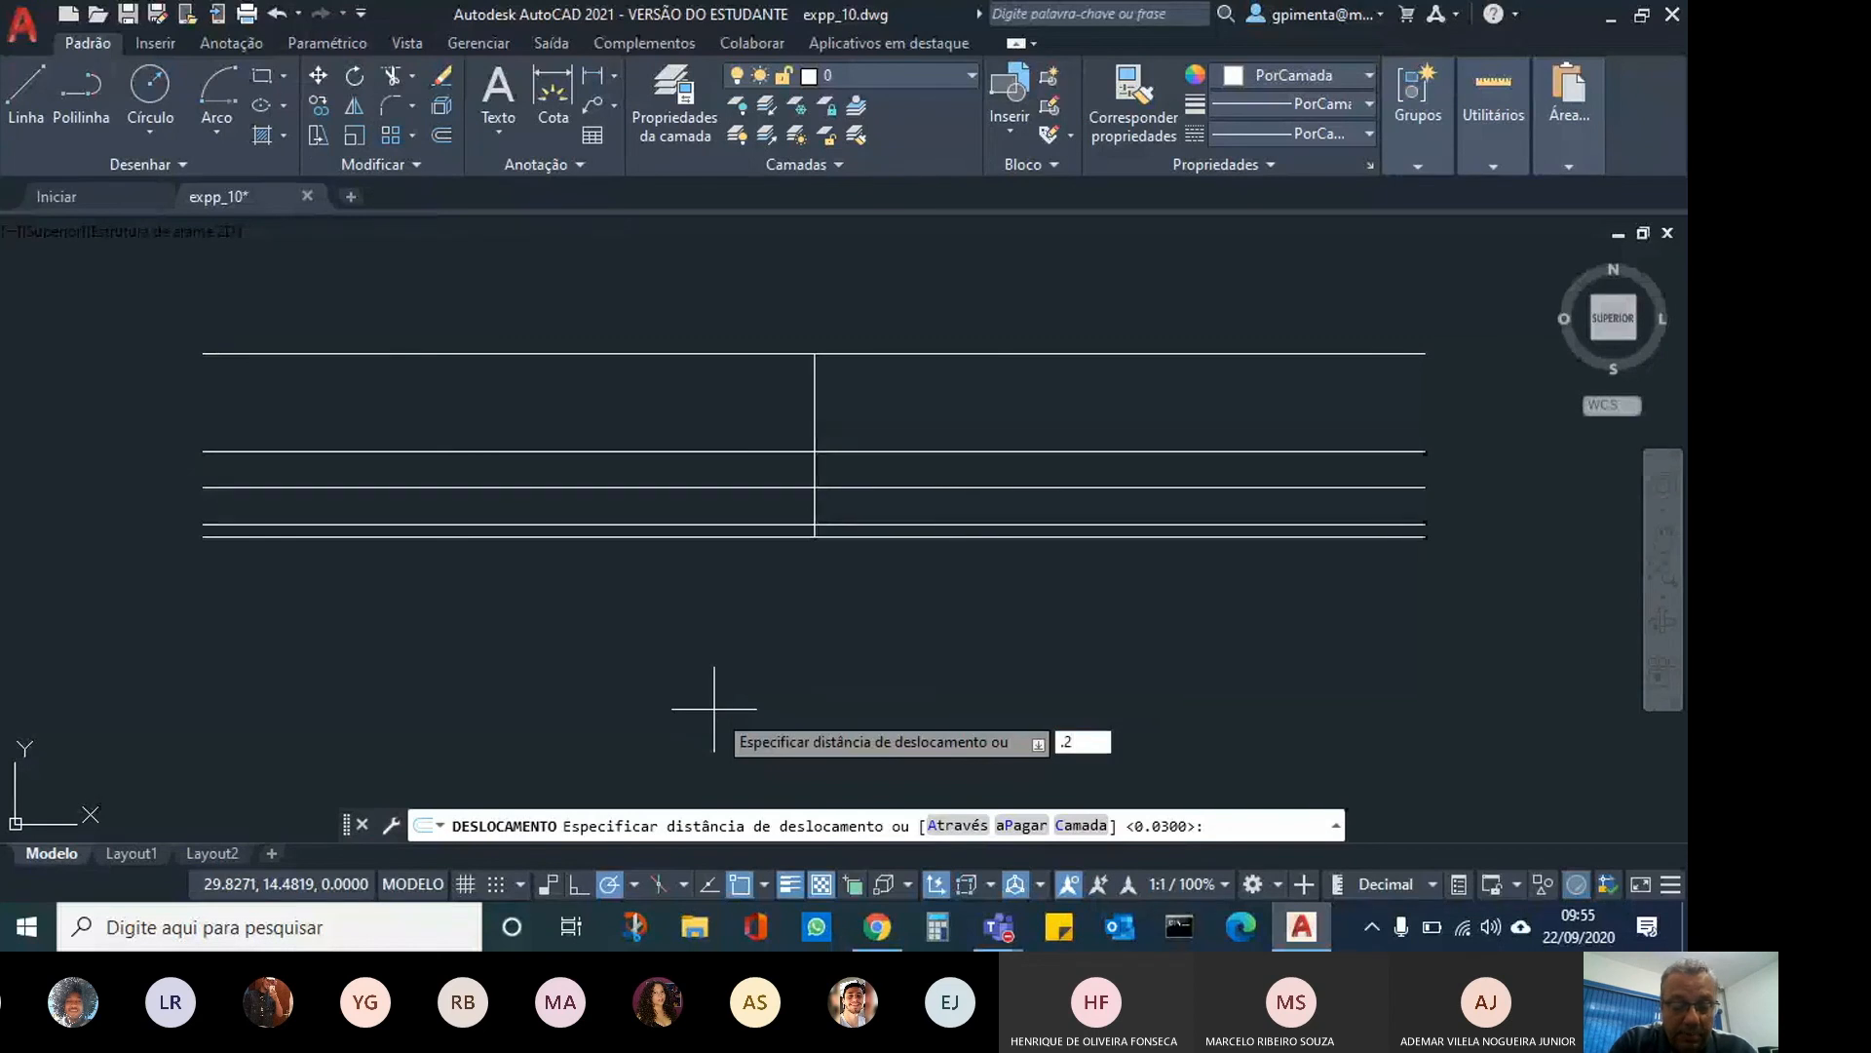
pyautogui.write('5')
pyautogui.press('Return')
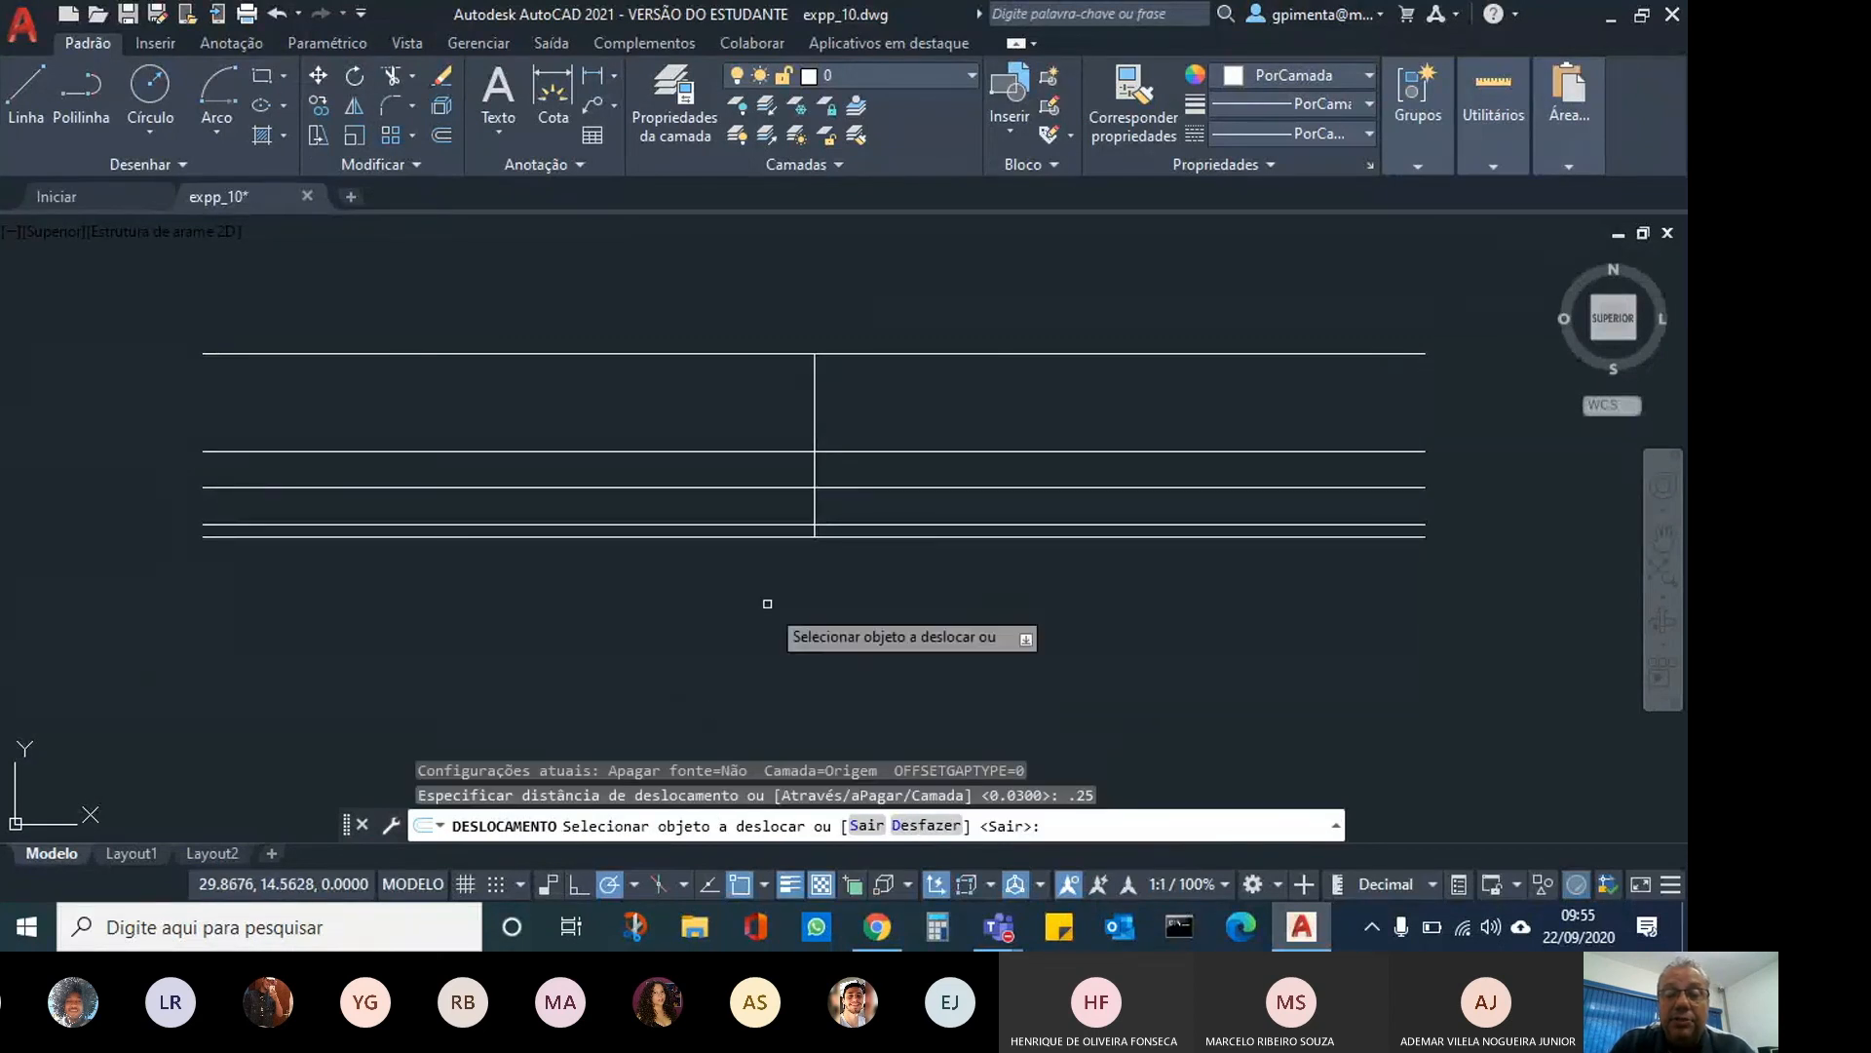
pyautogui.click(814, 434)
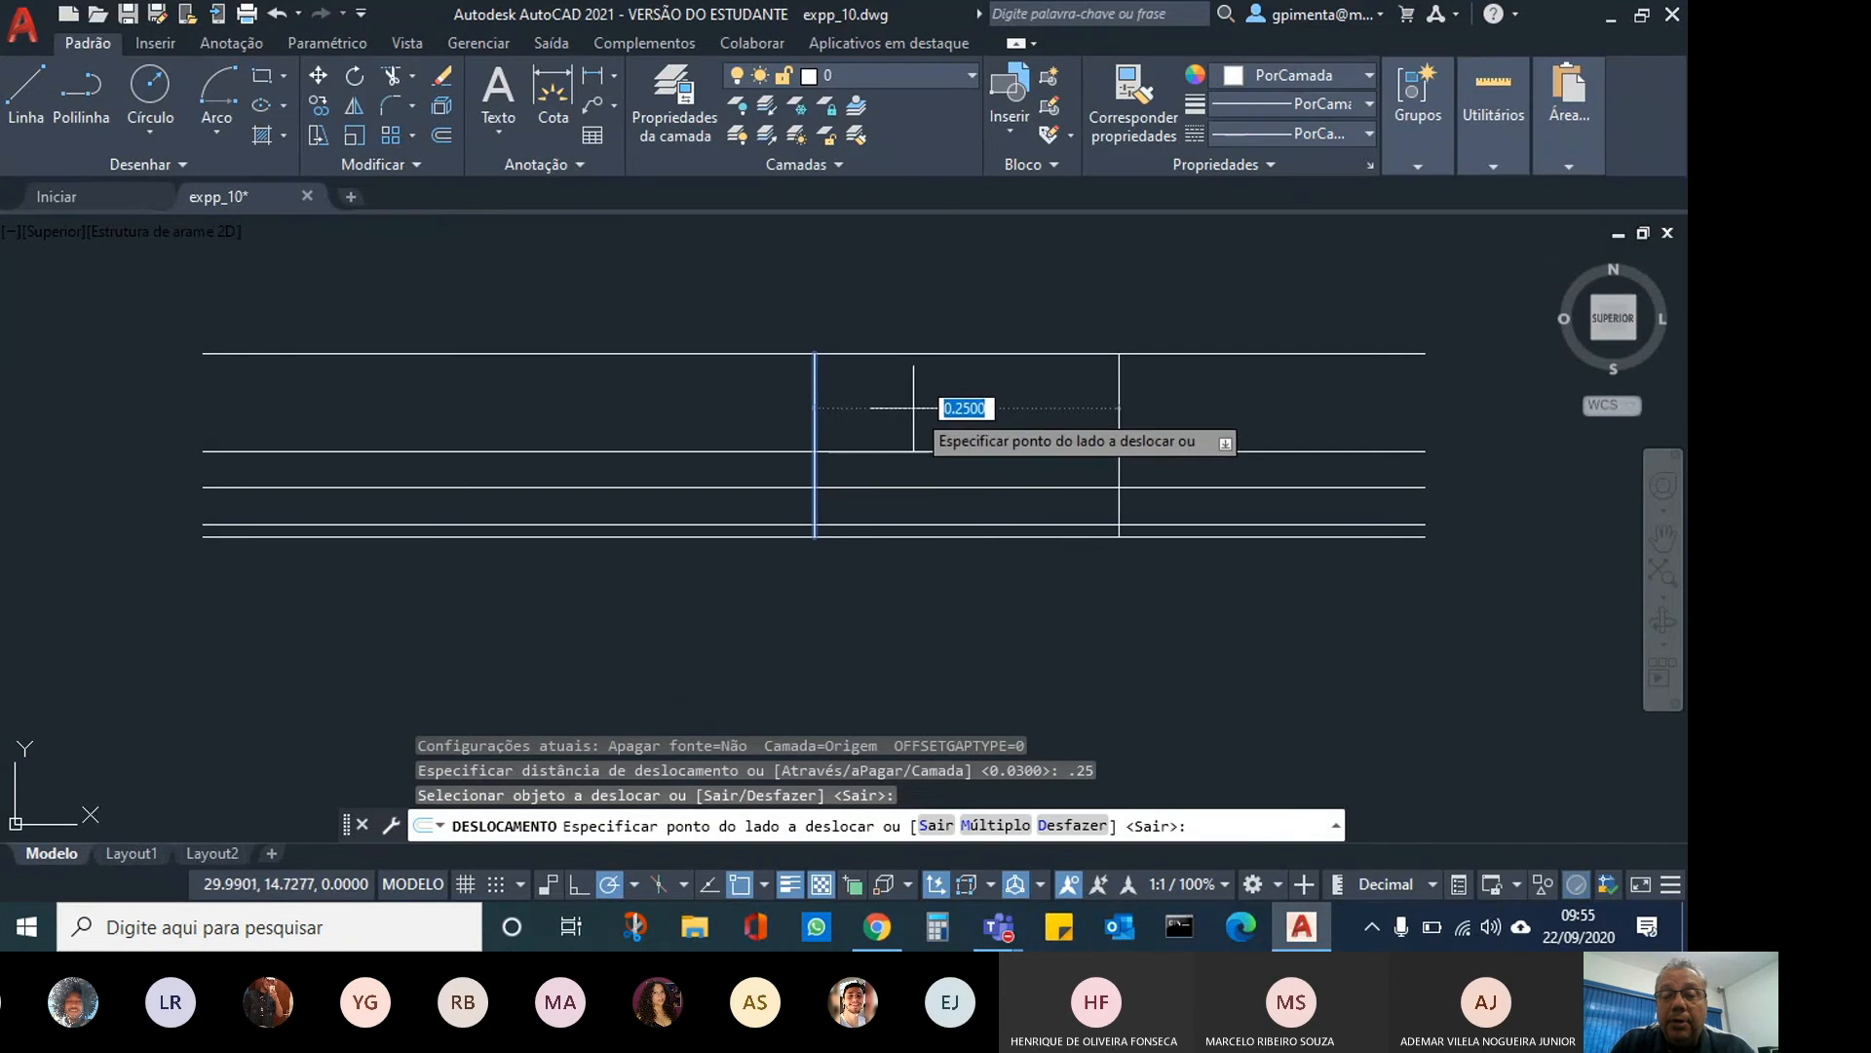
pyautogui.click(961, 405)
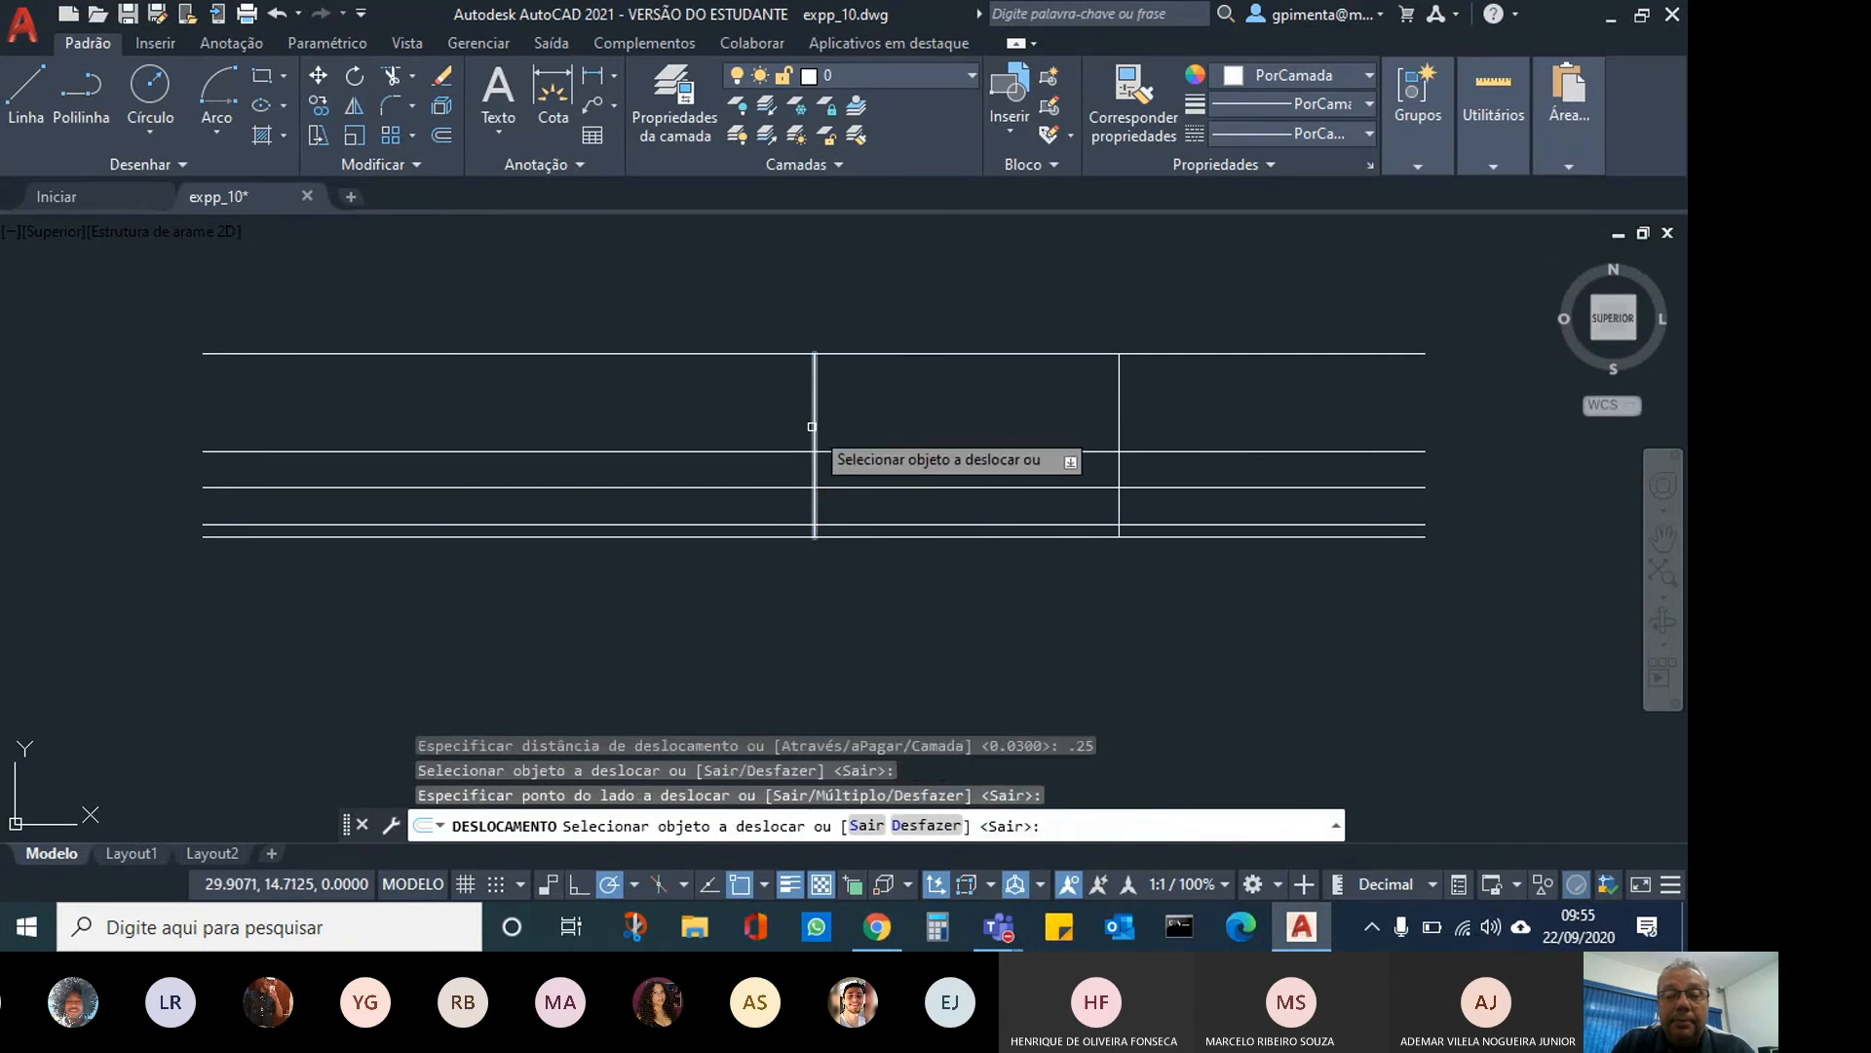
pyautogui.click(812, 427)
pyautogui.click(512, 422)
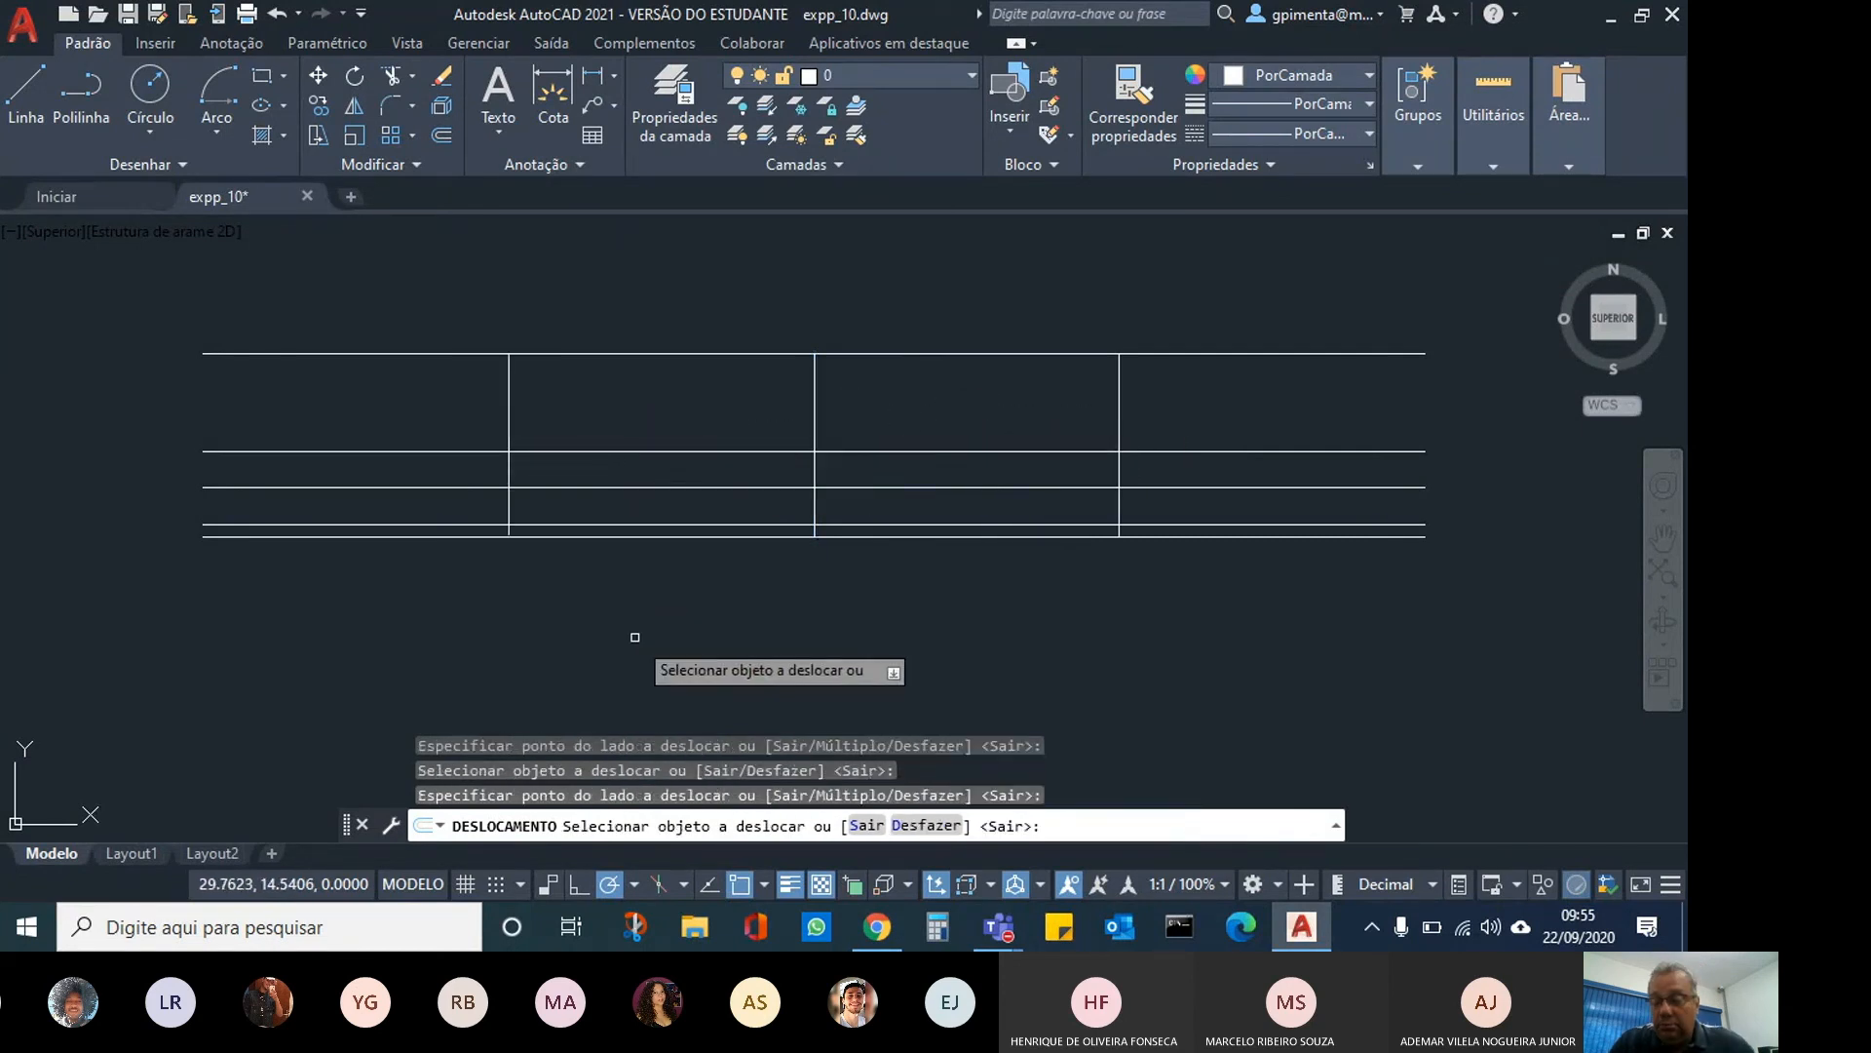
pyautogui.press('Escape')
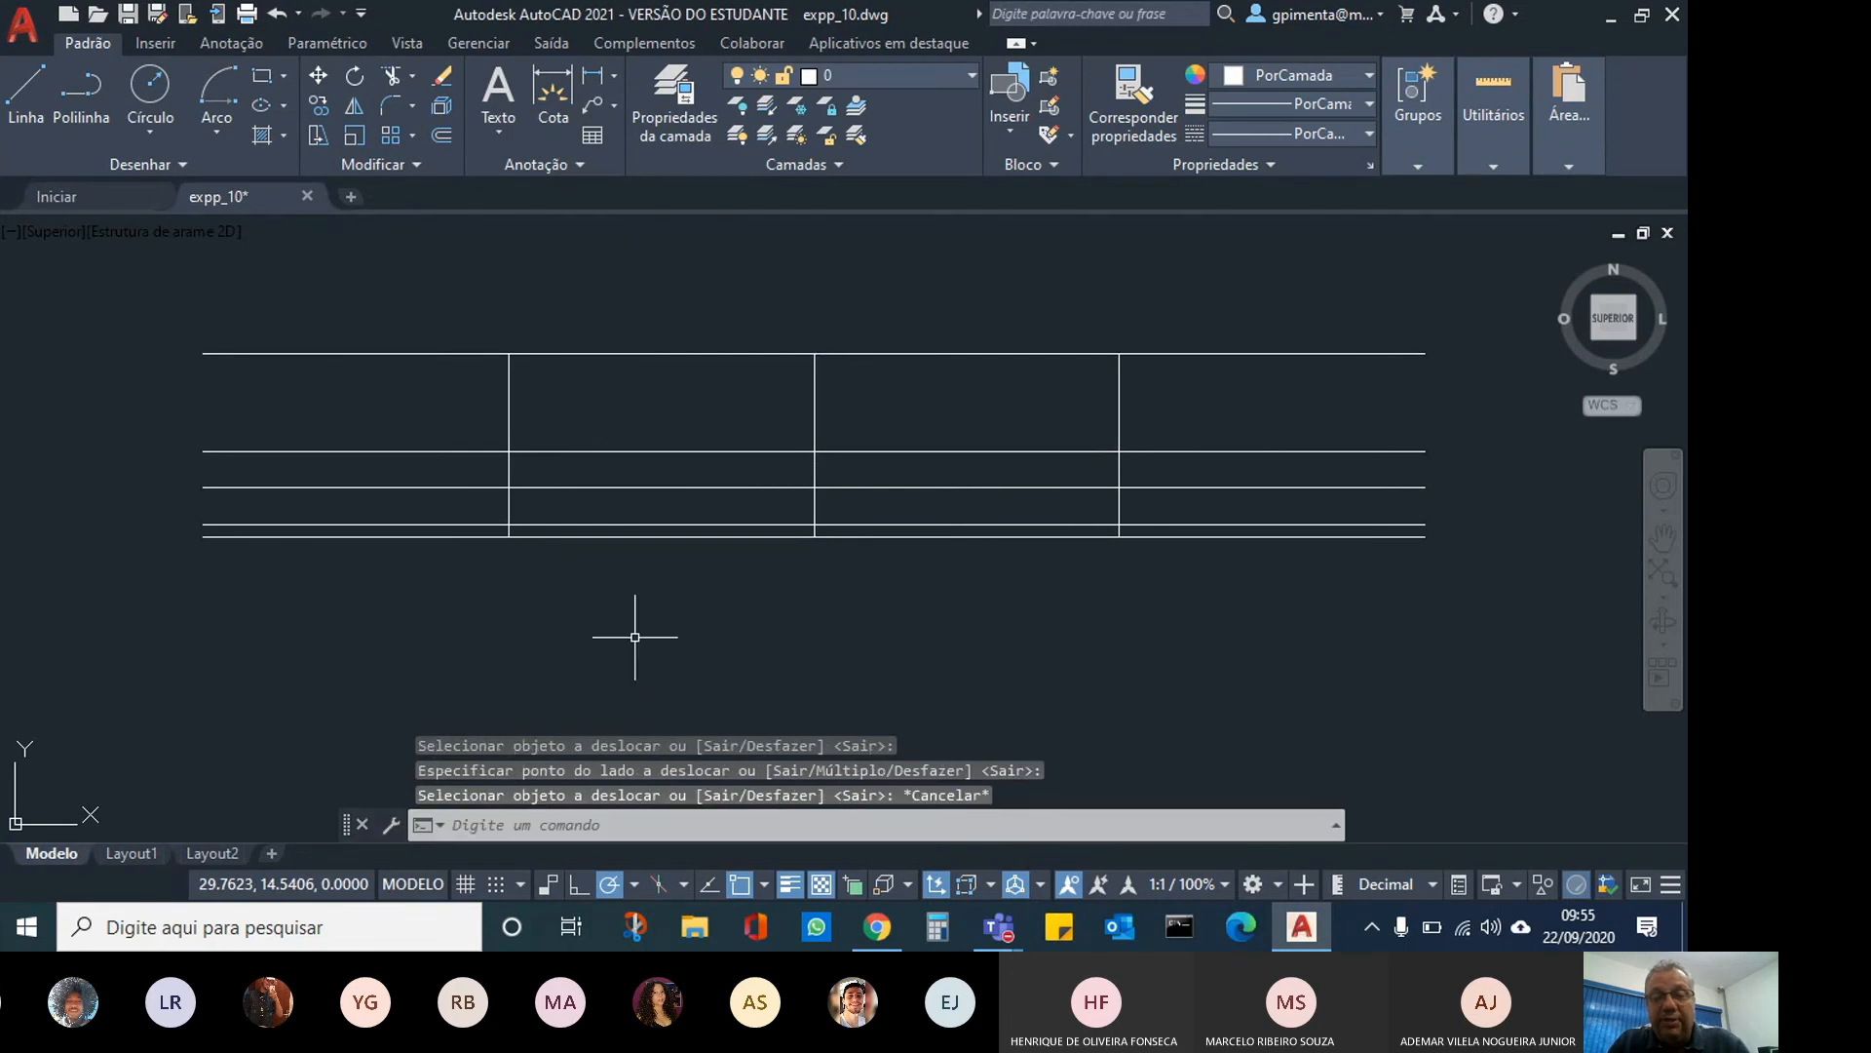
pyautogui.press('Escape')
# Delete the two vertical lines offset on either side of the central one.
pyautogui.click(1118, 406)
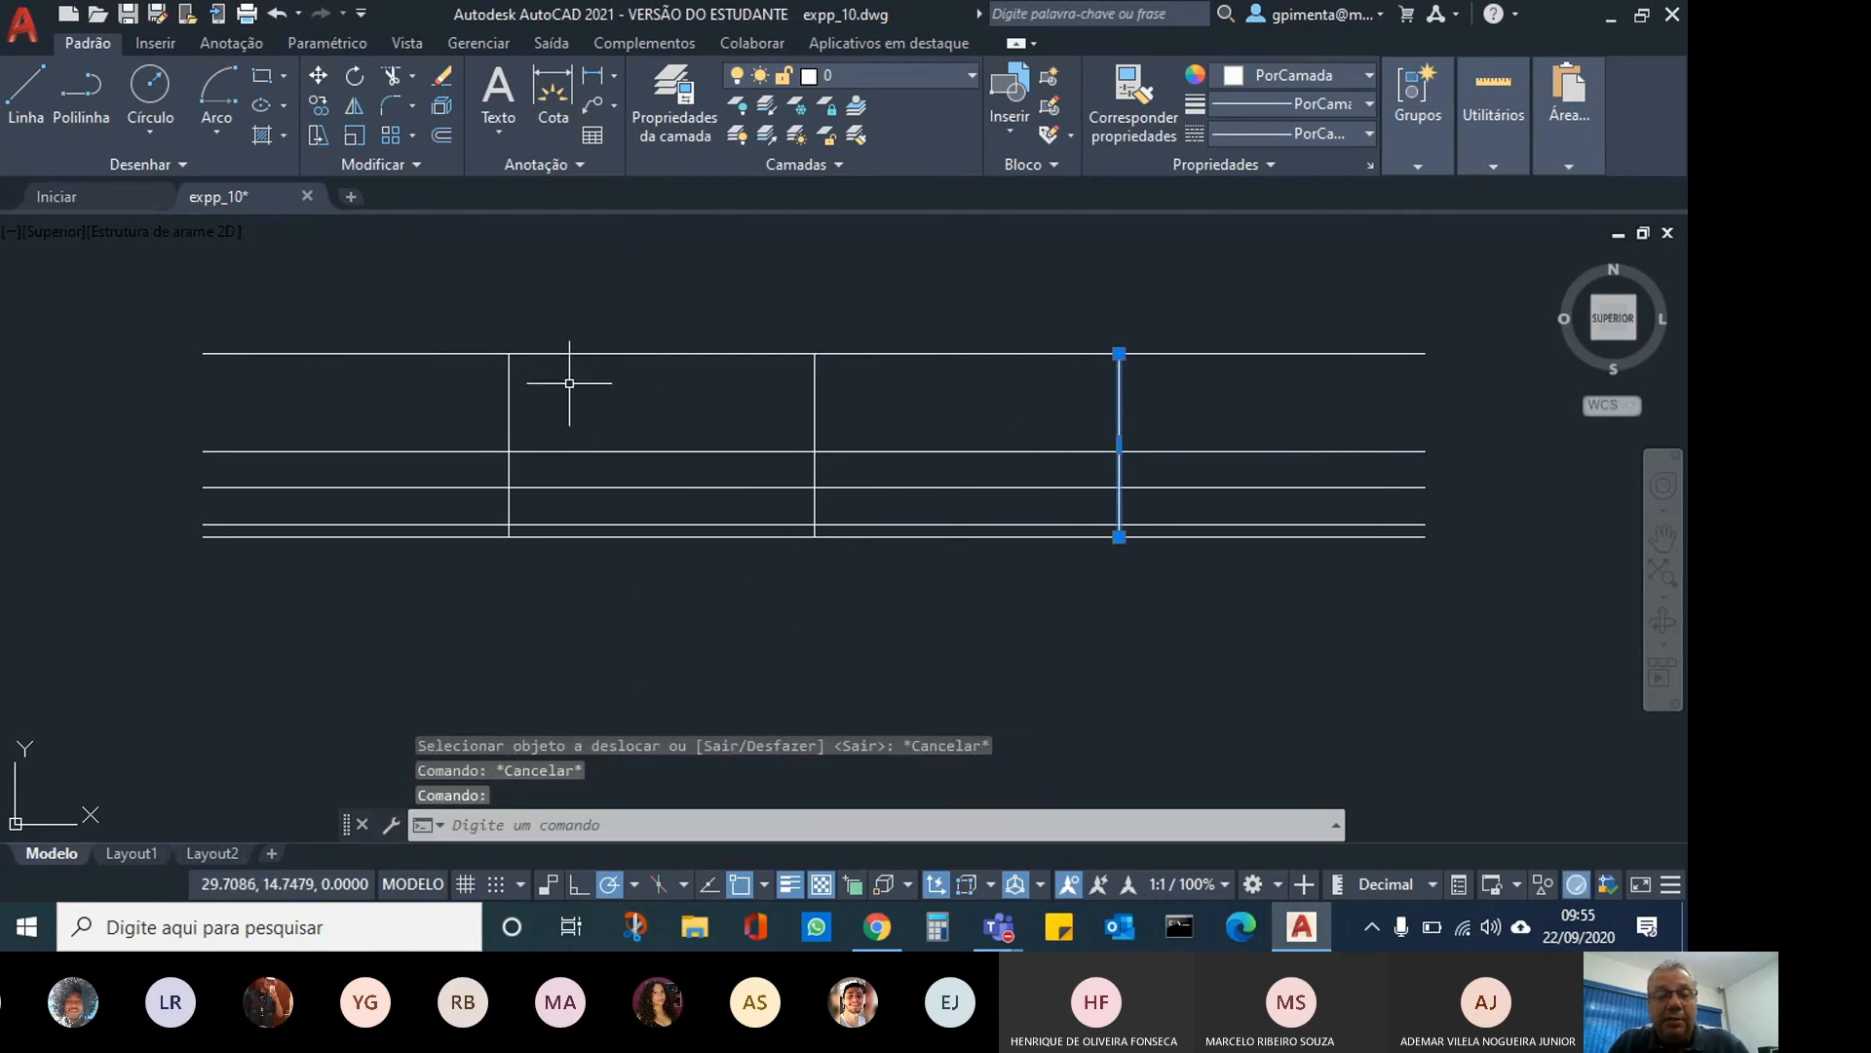
pyautogui.click(511, 404)
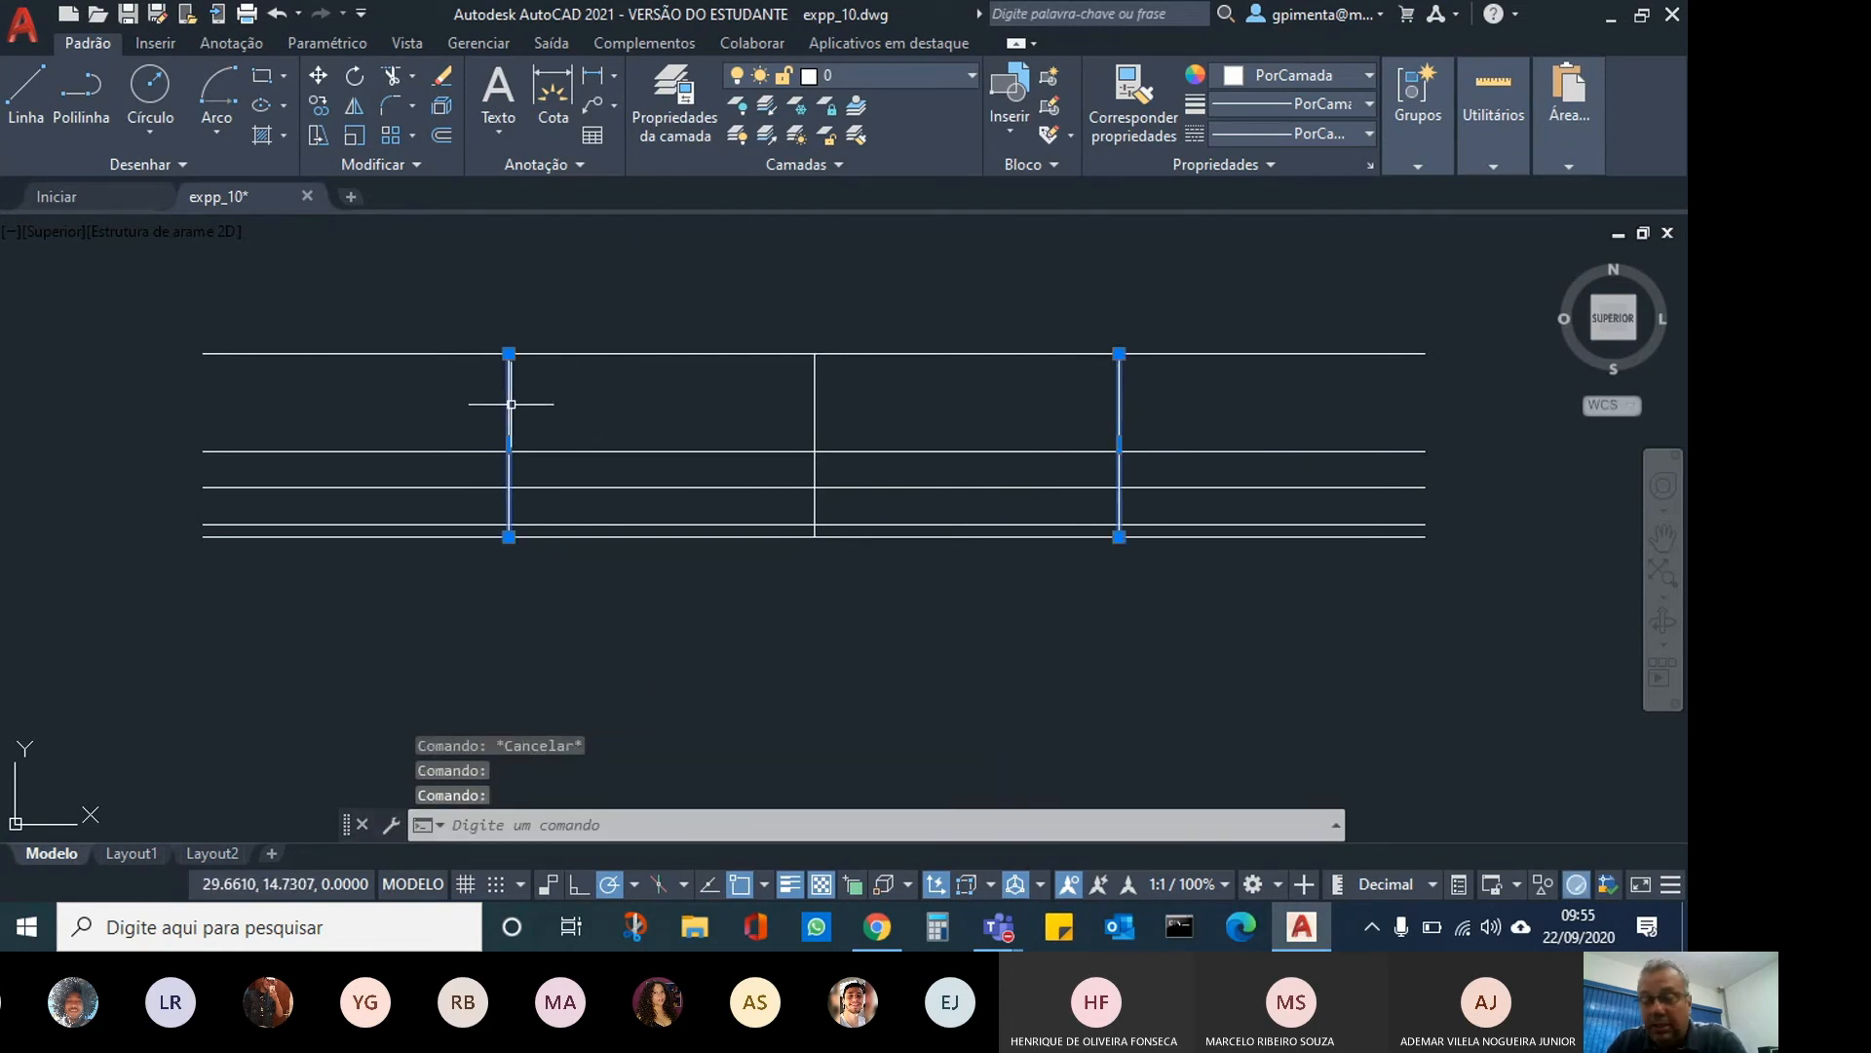
pyautogui.press('Delete')
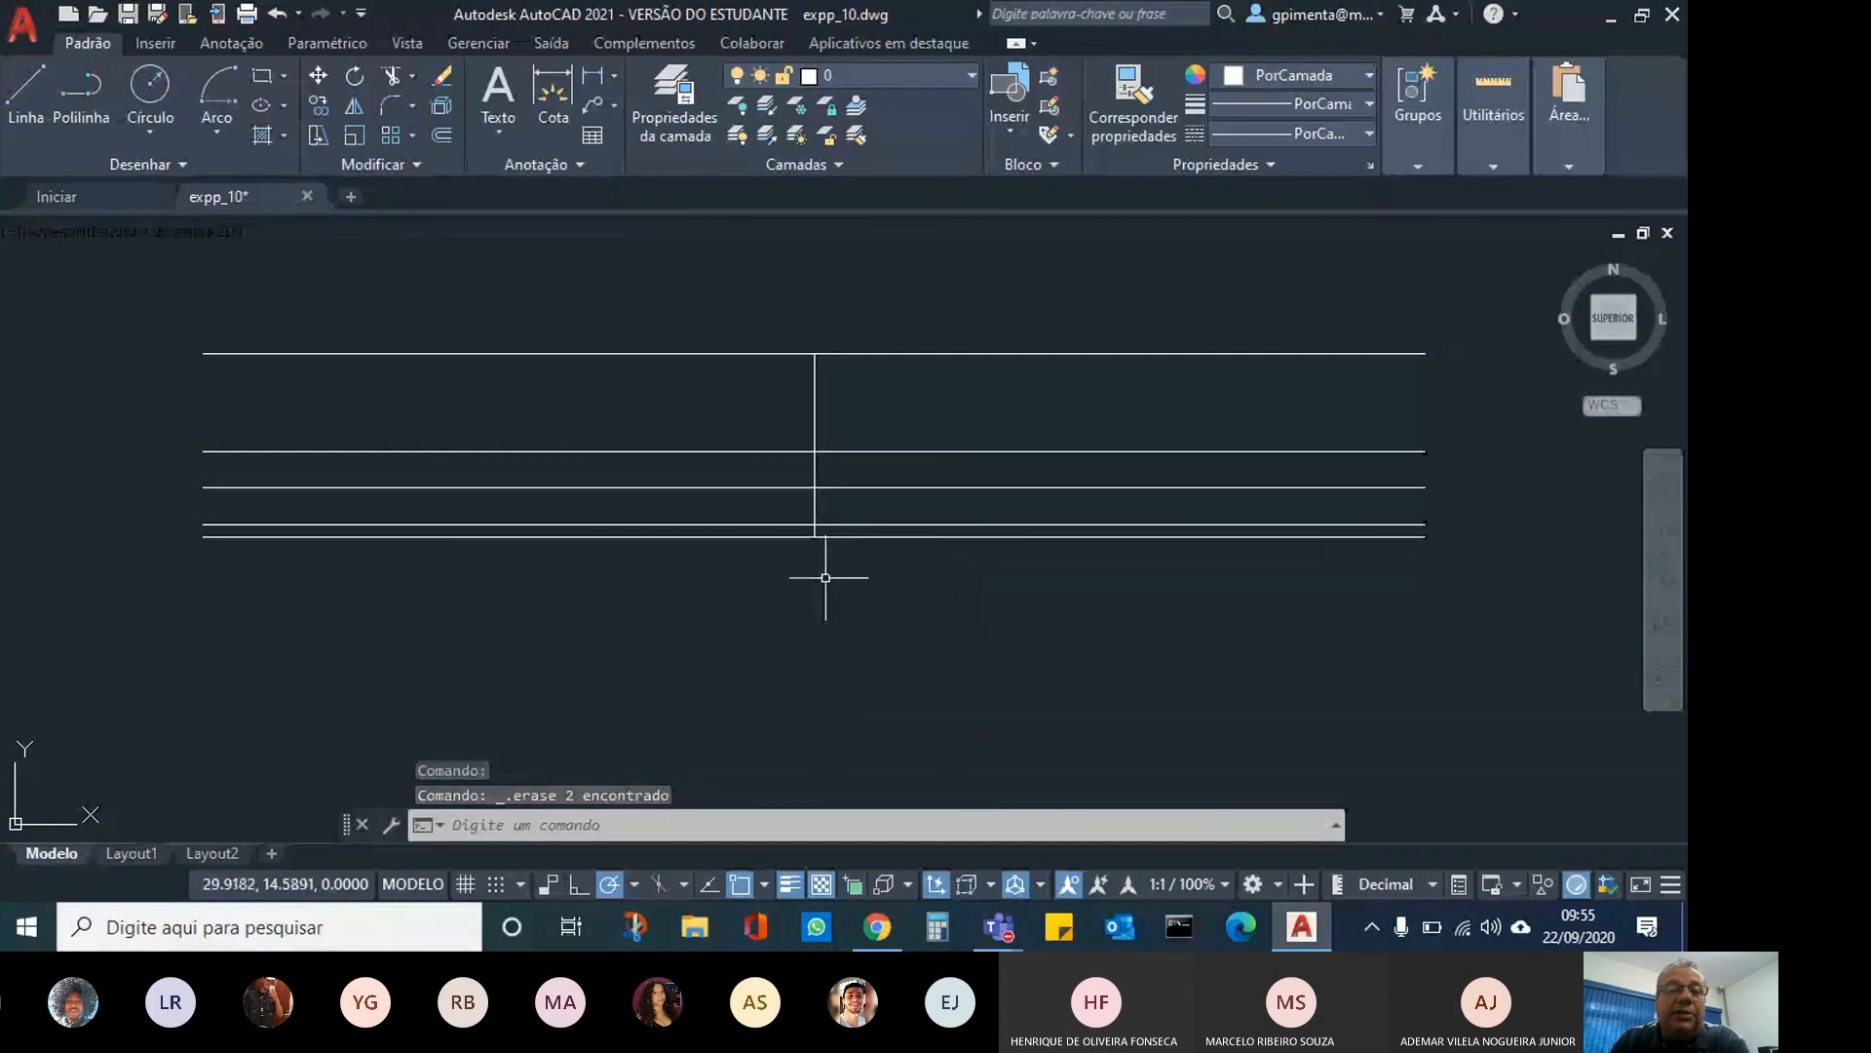
# Create vertical copies 0.25 to the right and left of the window's central line with Offset.
pyautogui.click(443, 135)
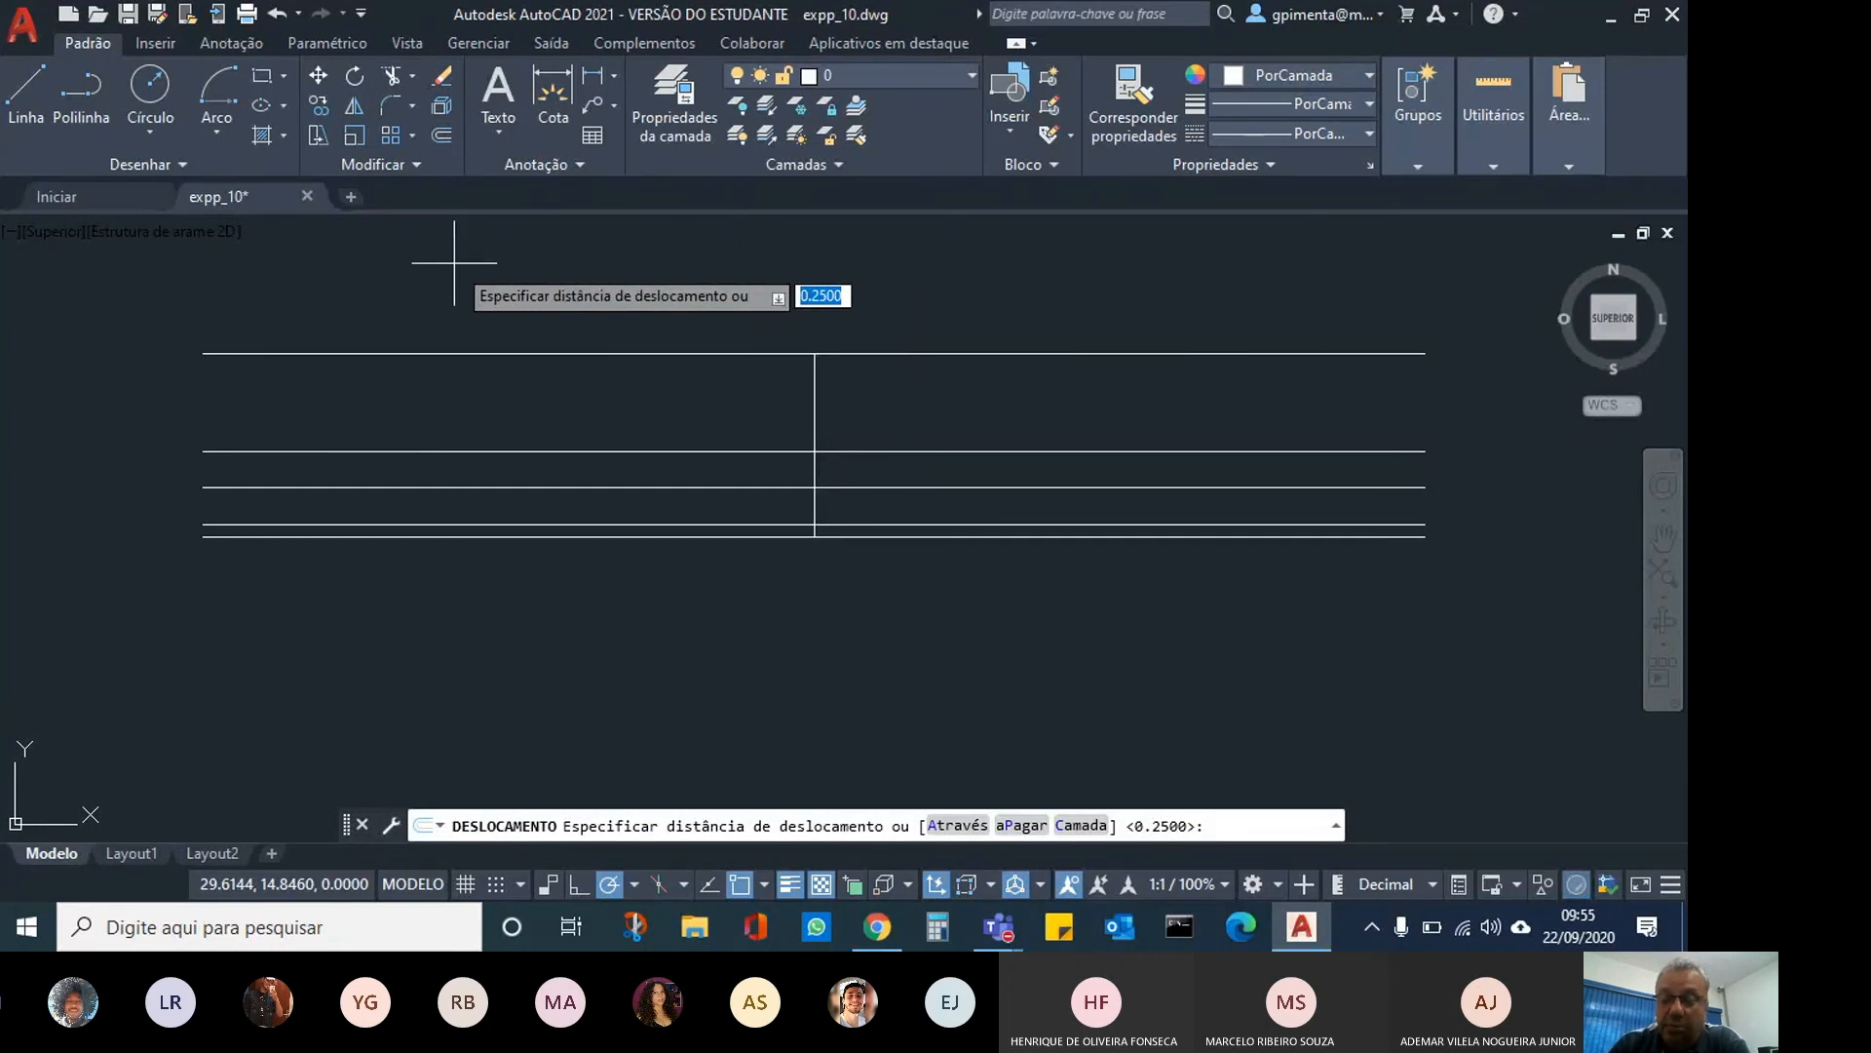
pyautogui.press('Return')
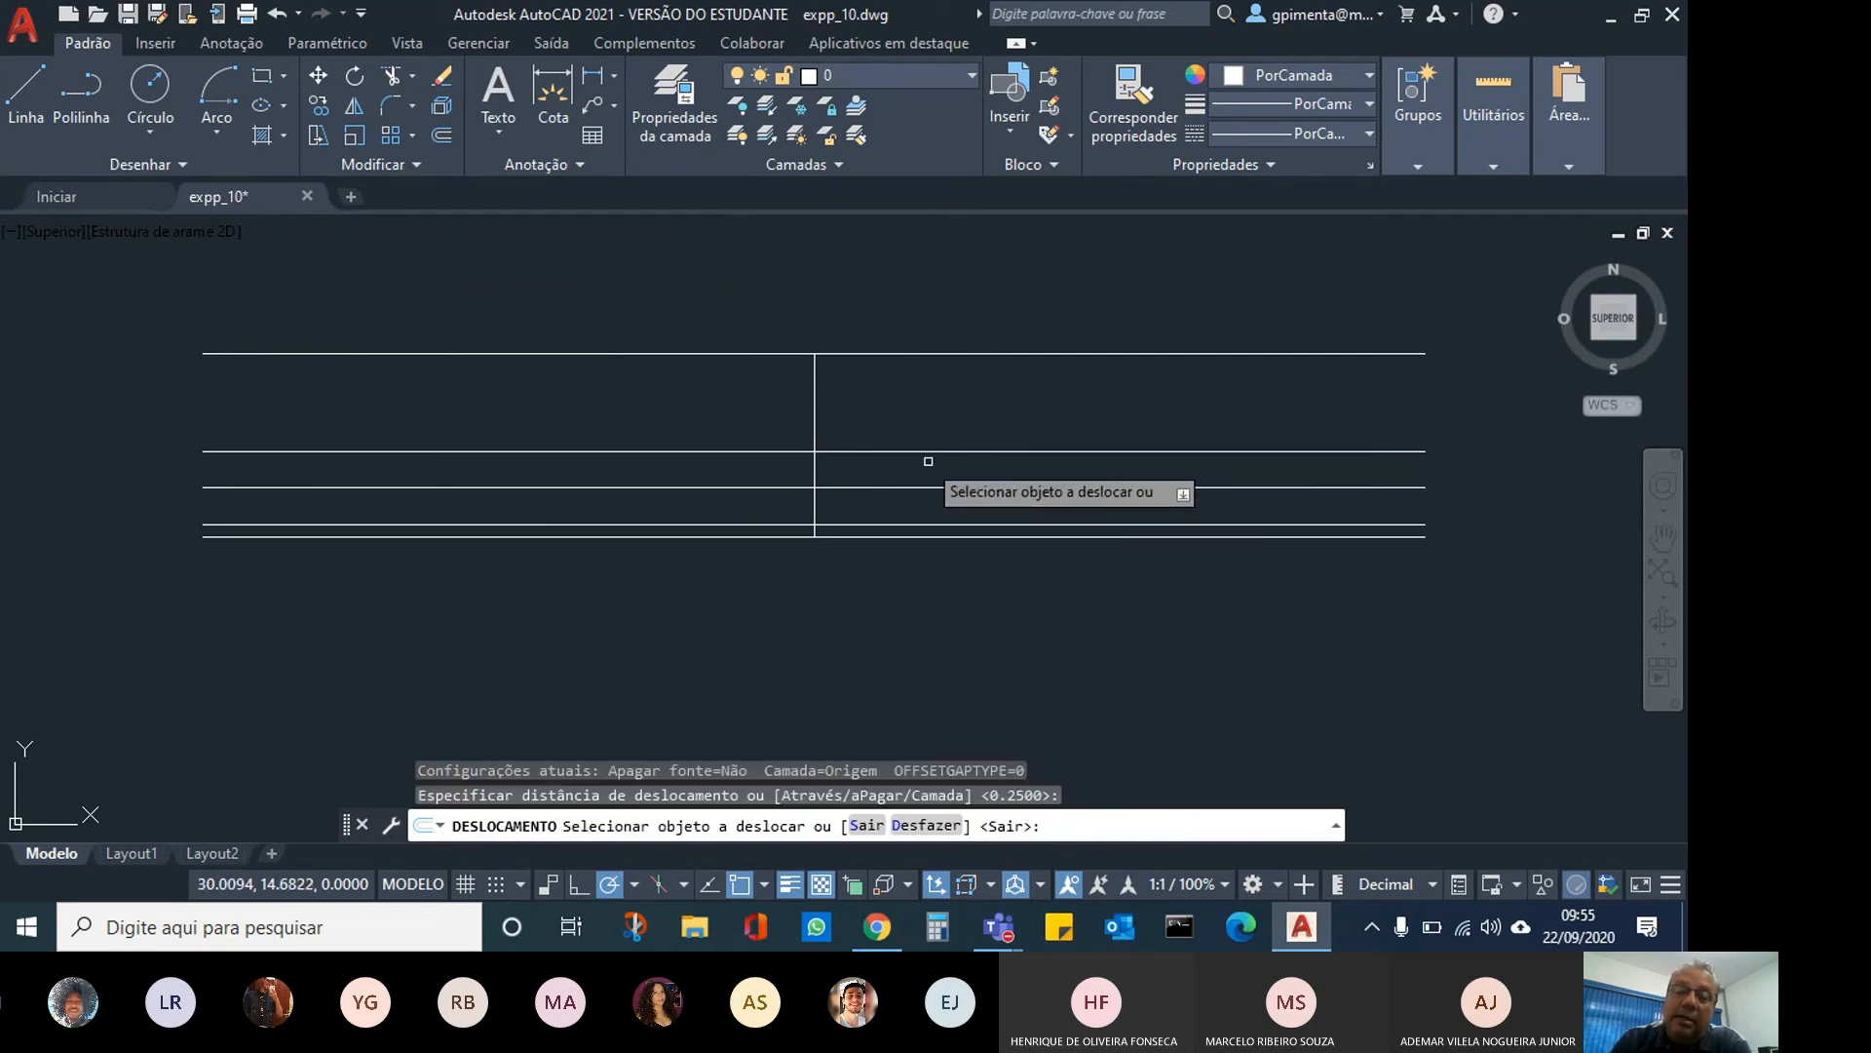
pyautogui.click(816, 402)
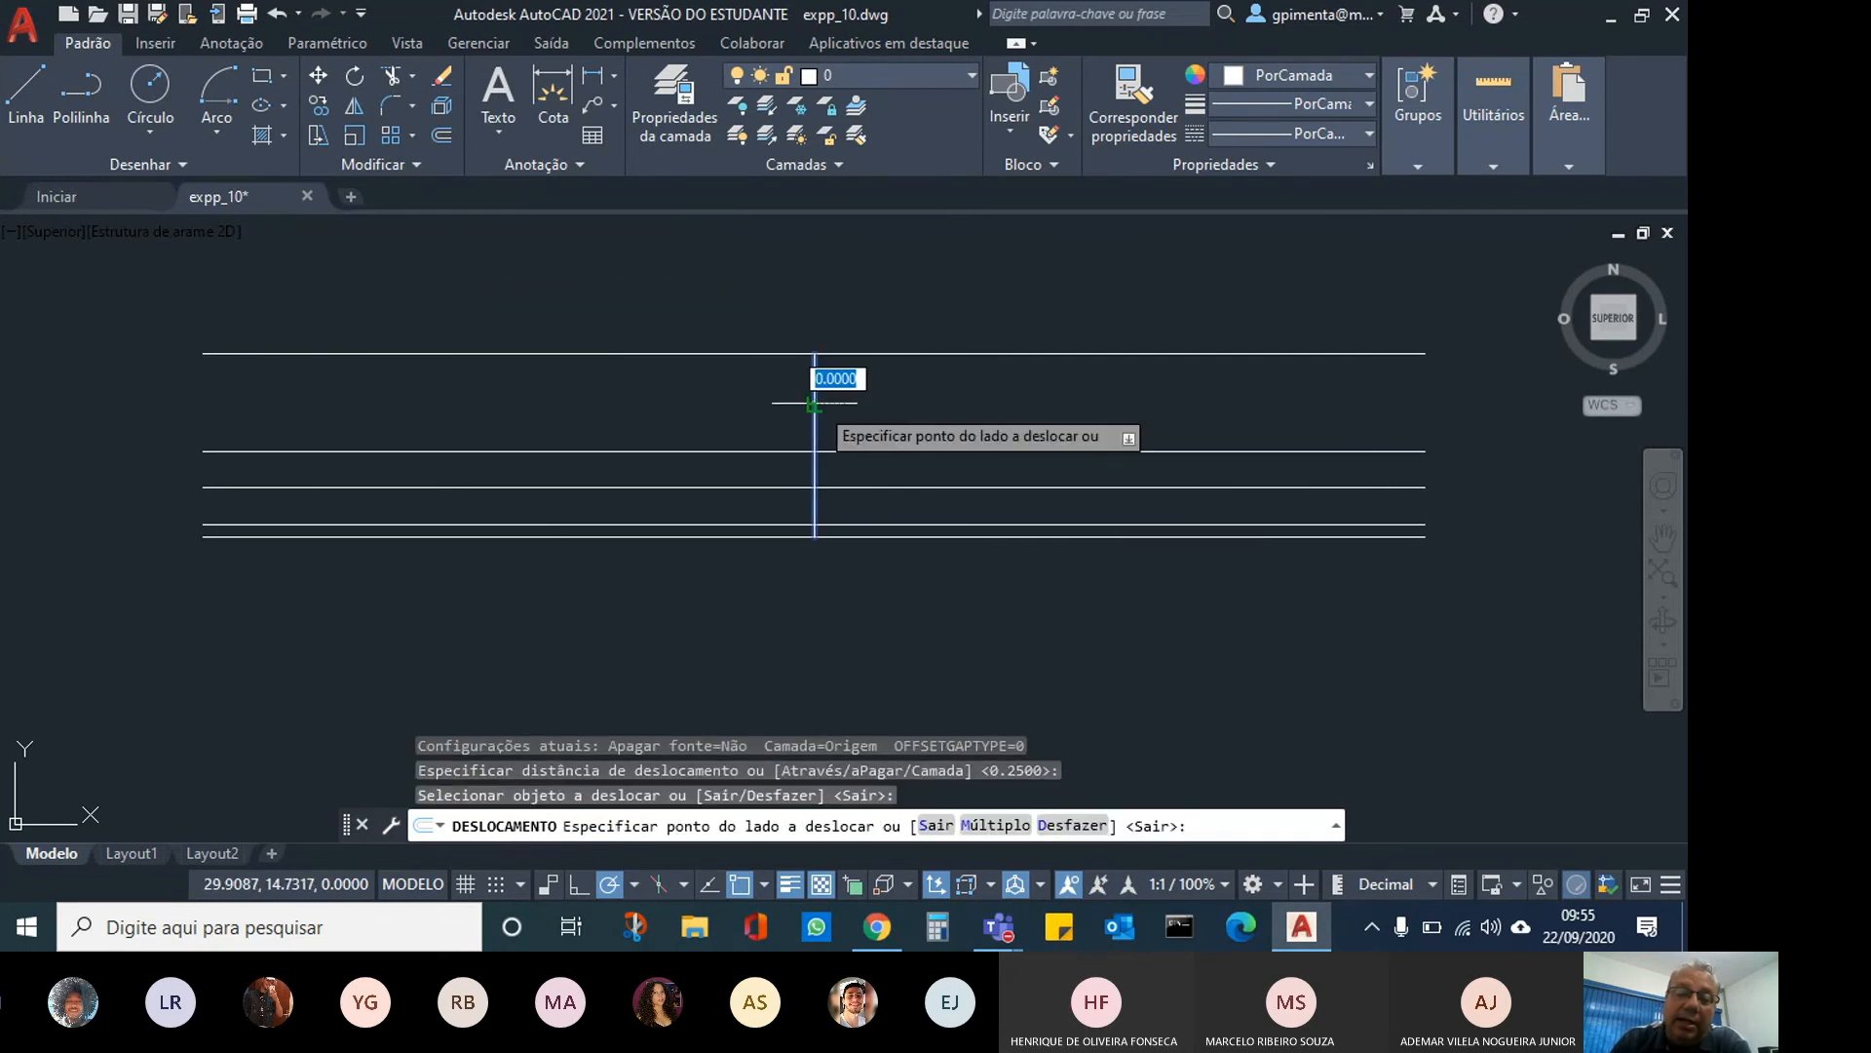
pyautogui.click(1055, 394)
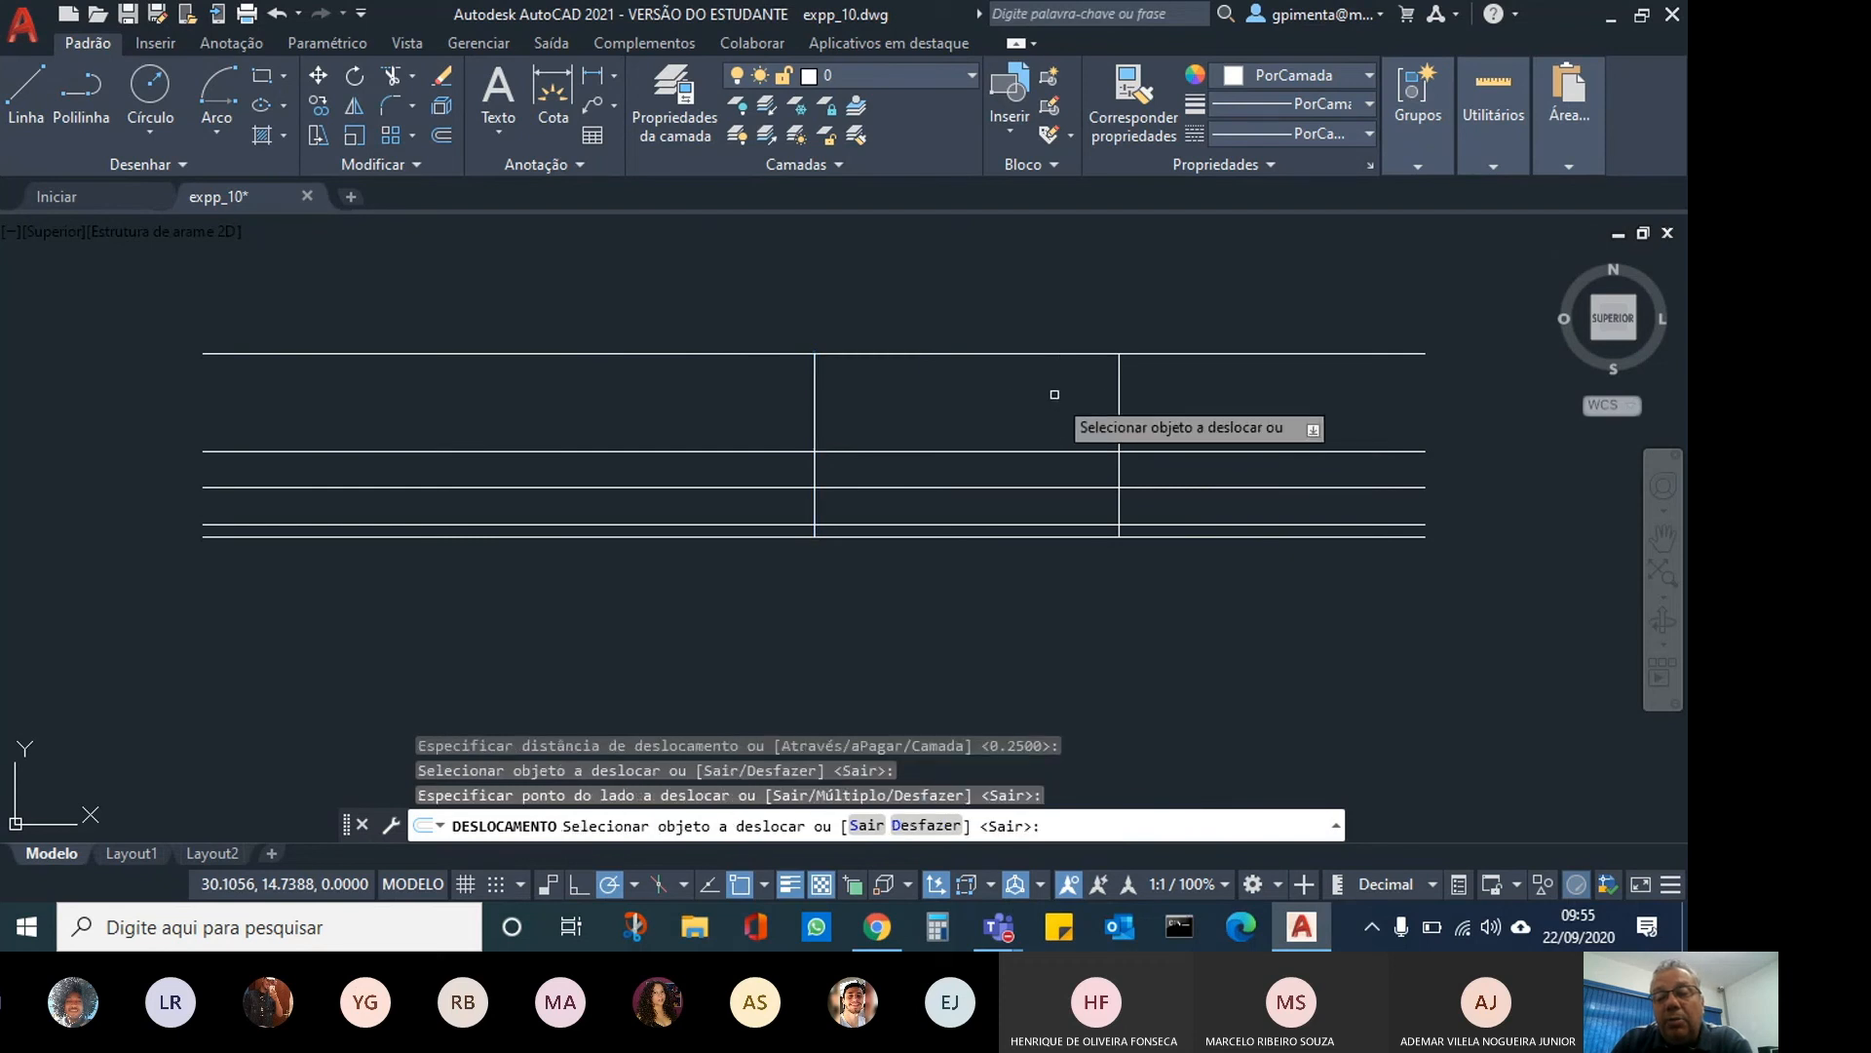
pyautogui.click(816, 404)
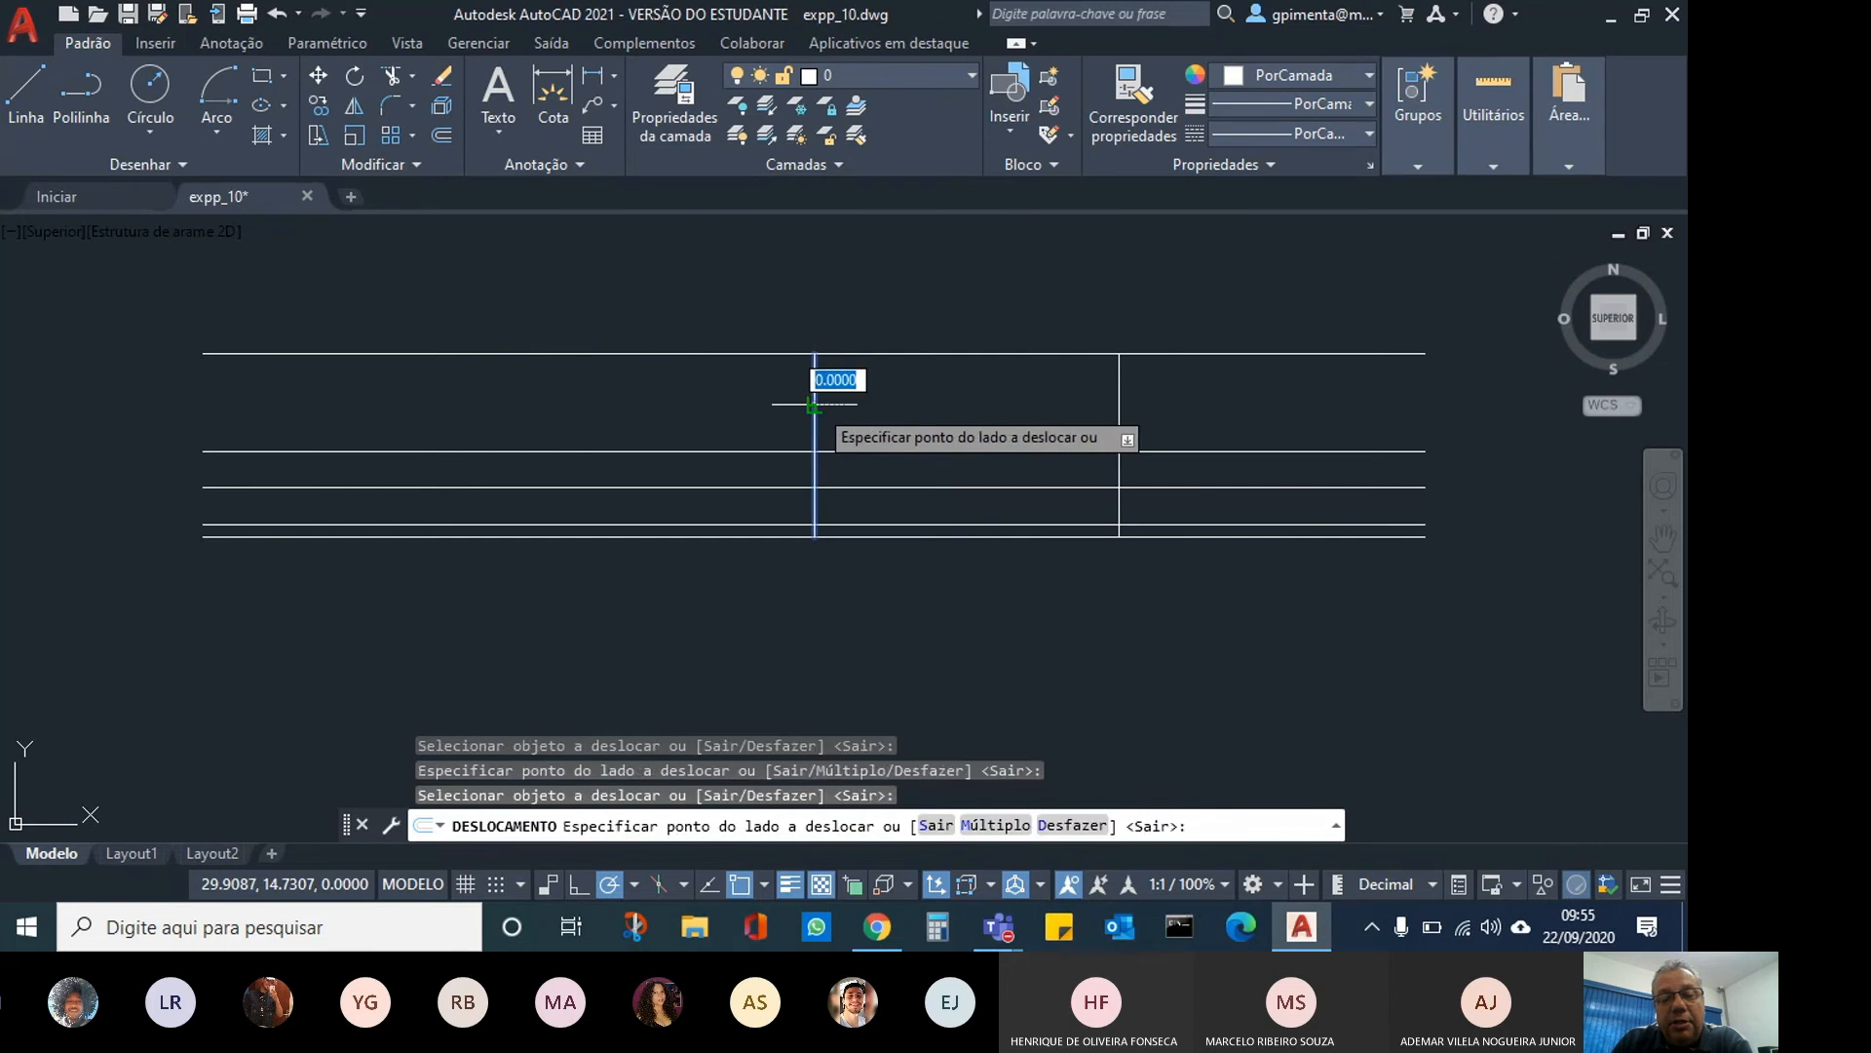
pyautogui.click(540, 404)
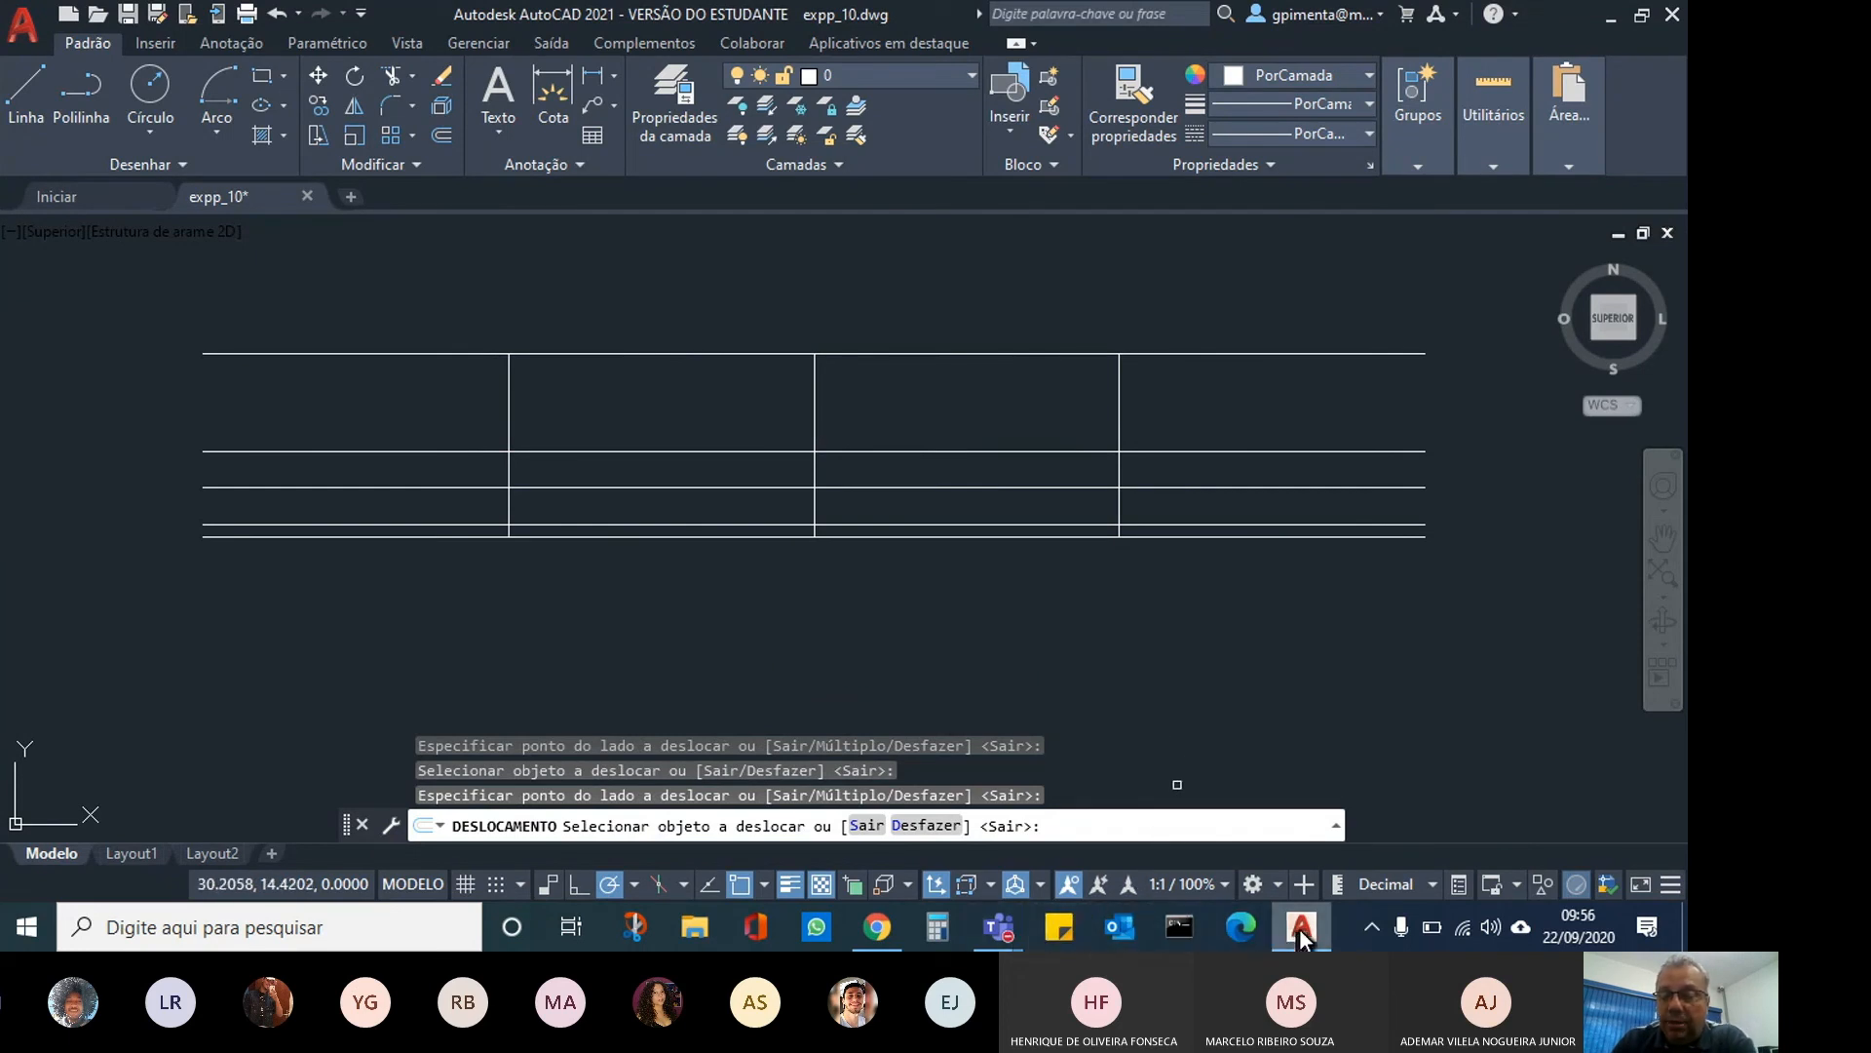
# Compare the window's line layout with slide 8 in Microsoft Teams, and go back to the AutoCAD drawing.
pyautogui.moveTo(1302, 938)
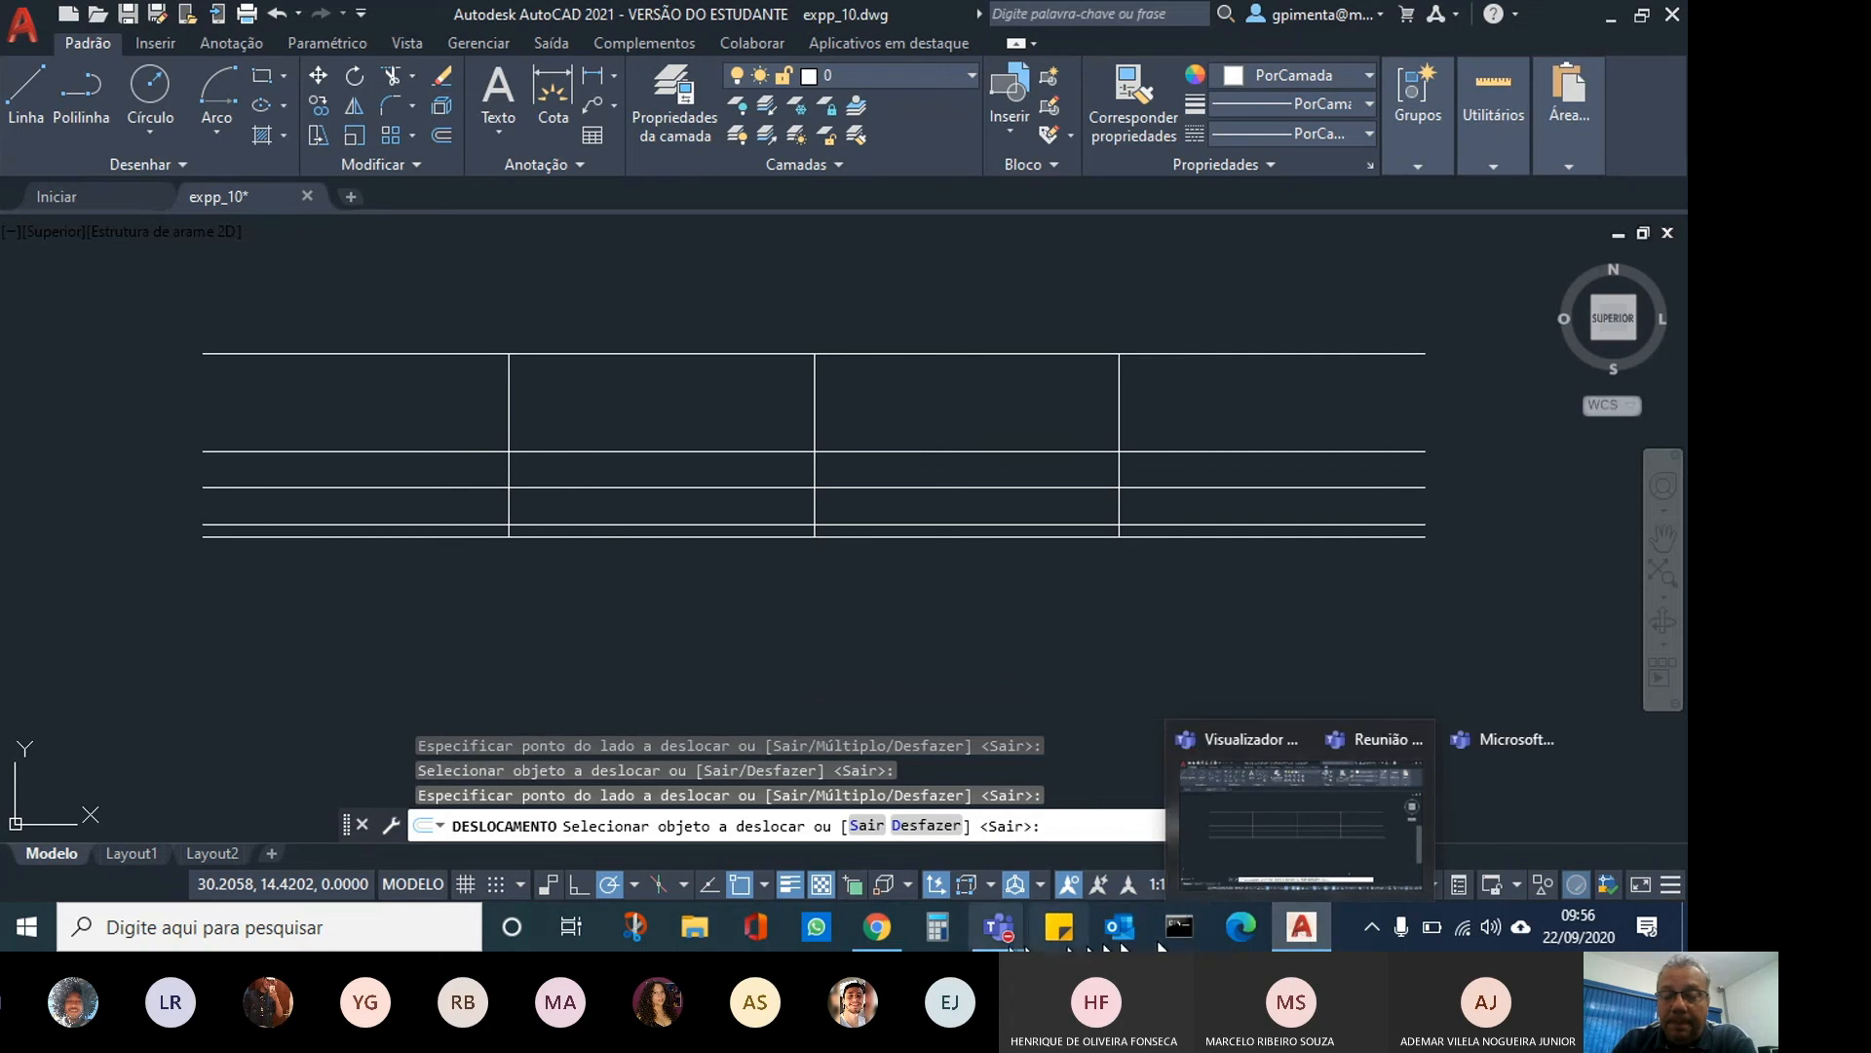
pyautogui.click(1000, 927)
pyautogui.click(754, 820)
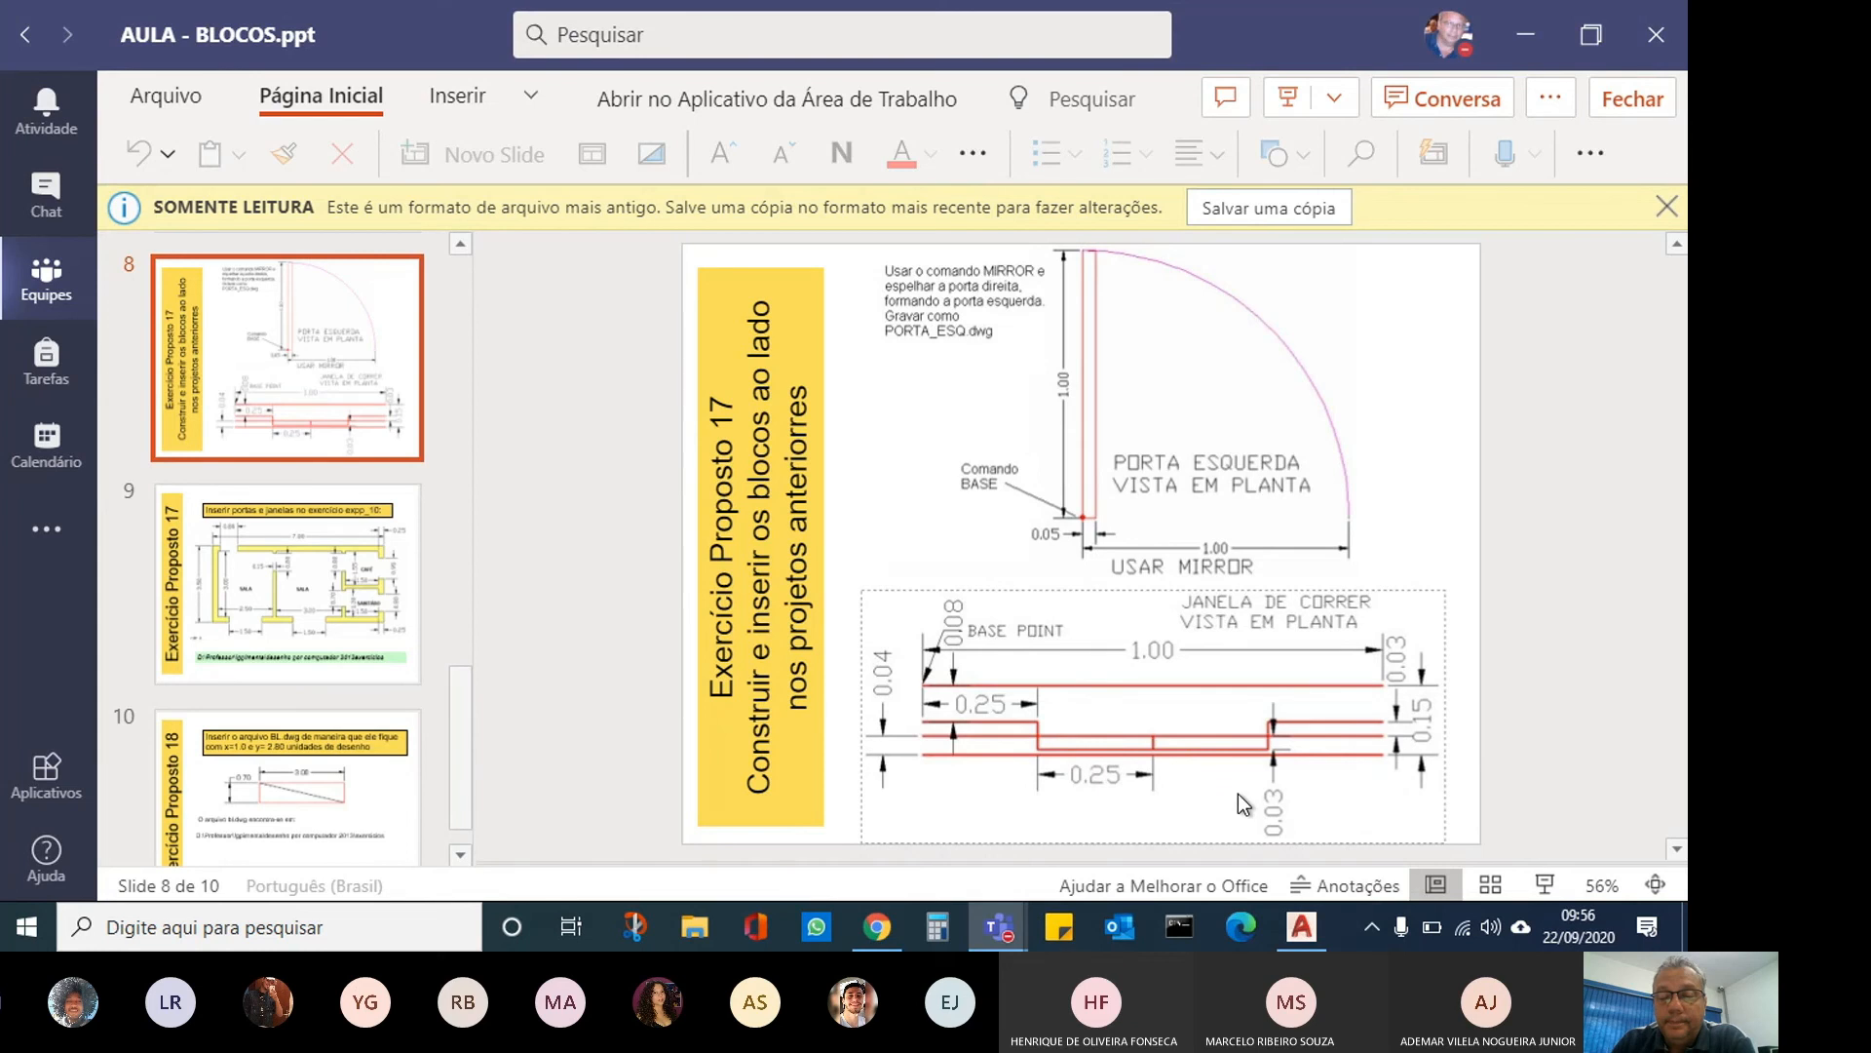
pyautogui.click(1300, 931)
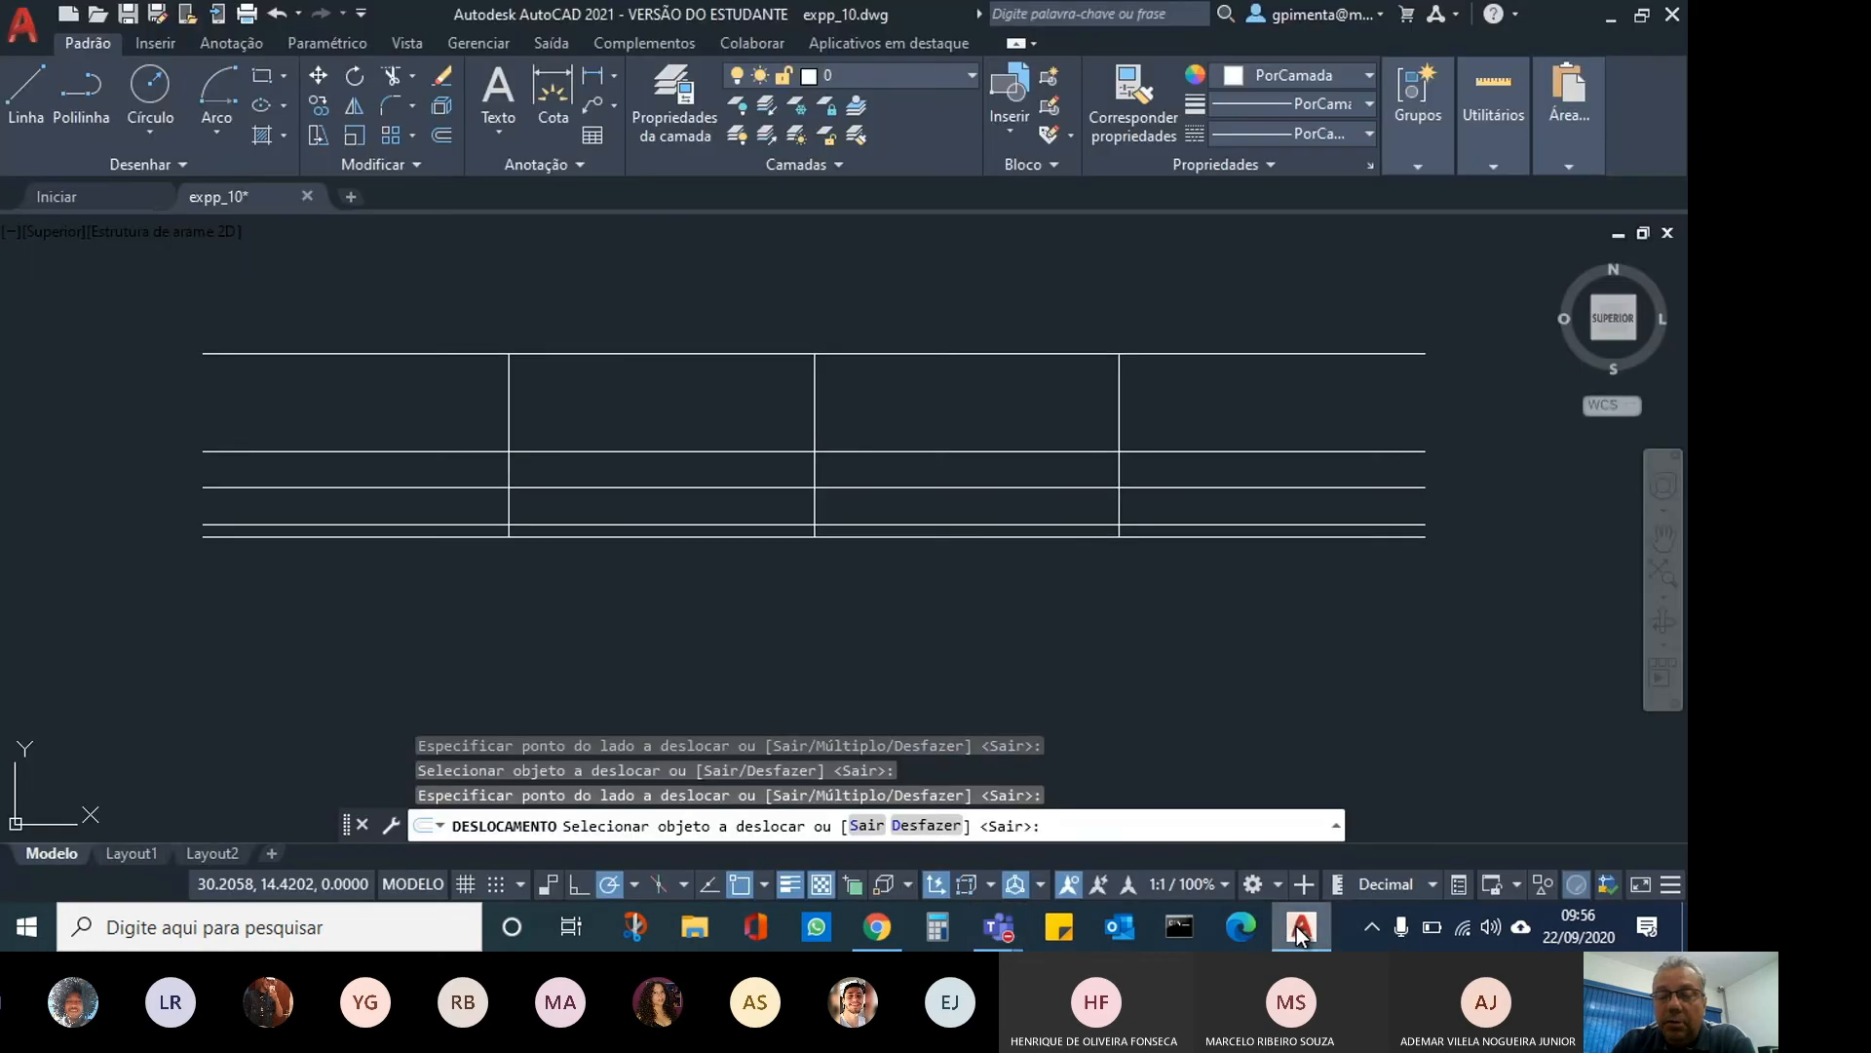
# Check slide 8 in Microsoft Teams, and in AutoCAD trim the third horizontal line between the outer verticals and the central vertical's segments crossing it.
pyautogui.click(389, 78)
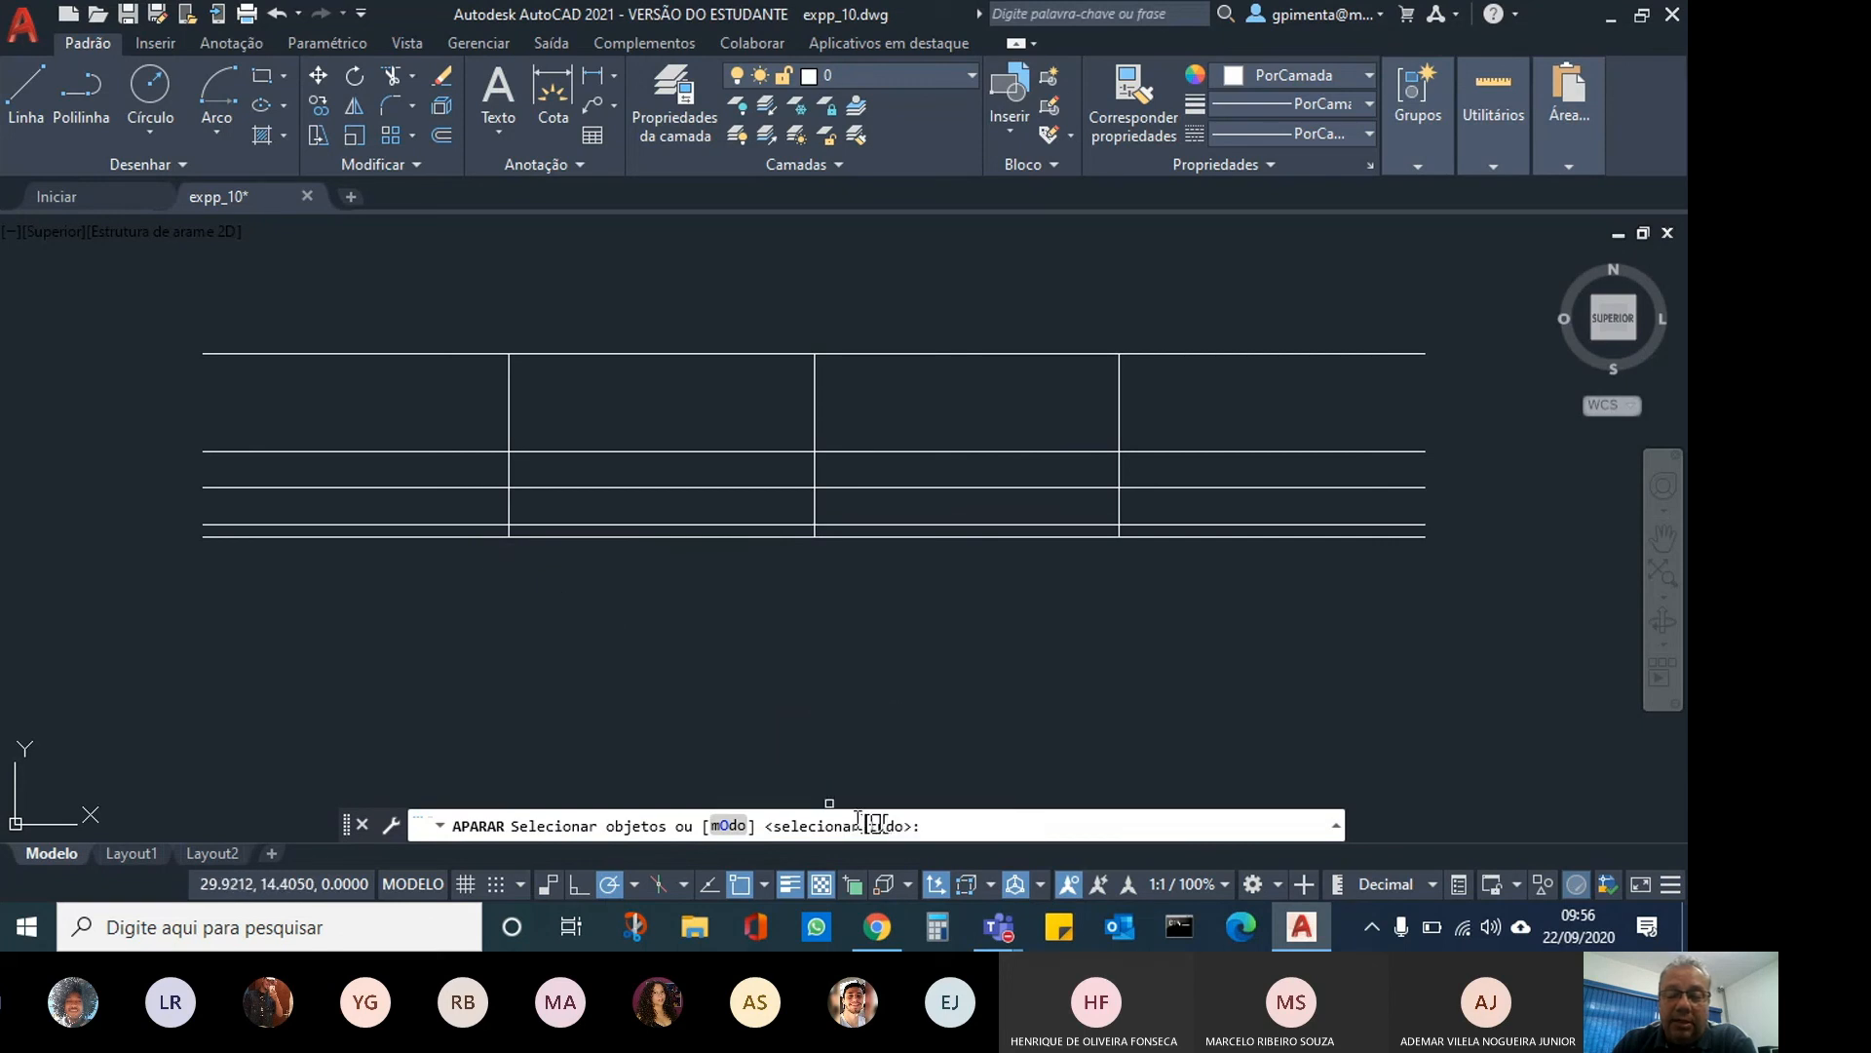
pyautogui.press('Return')
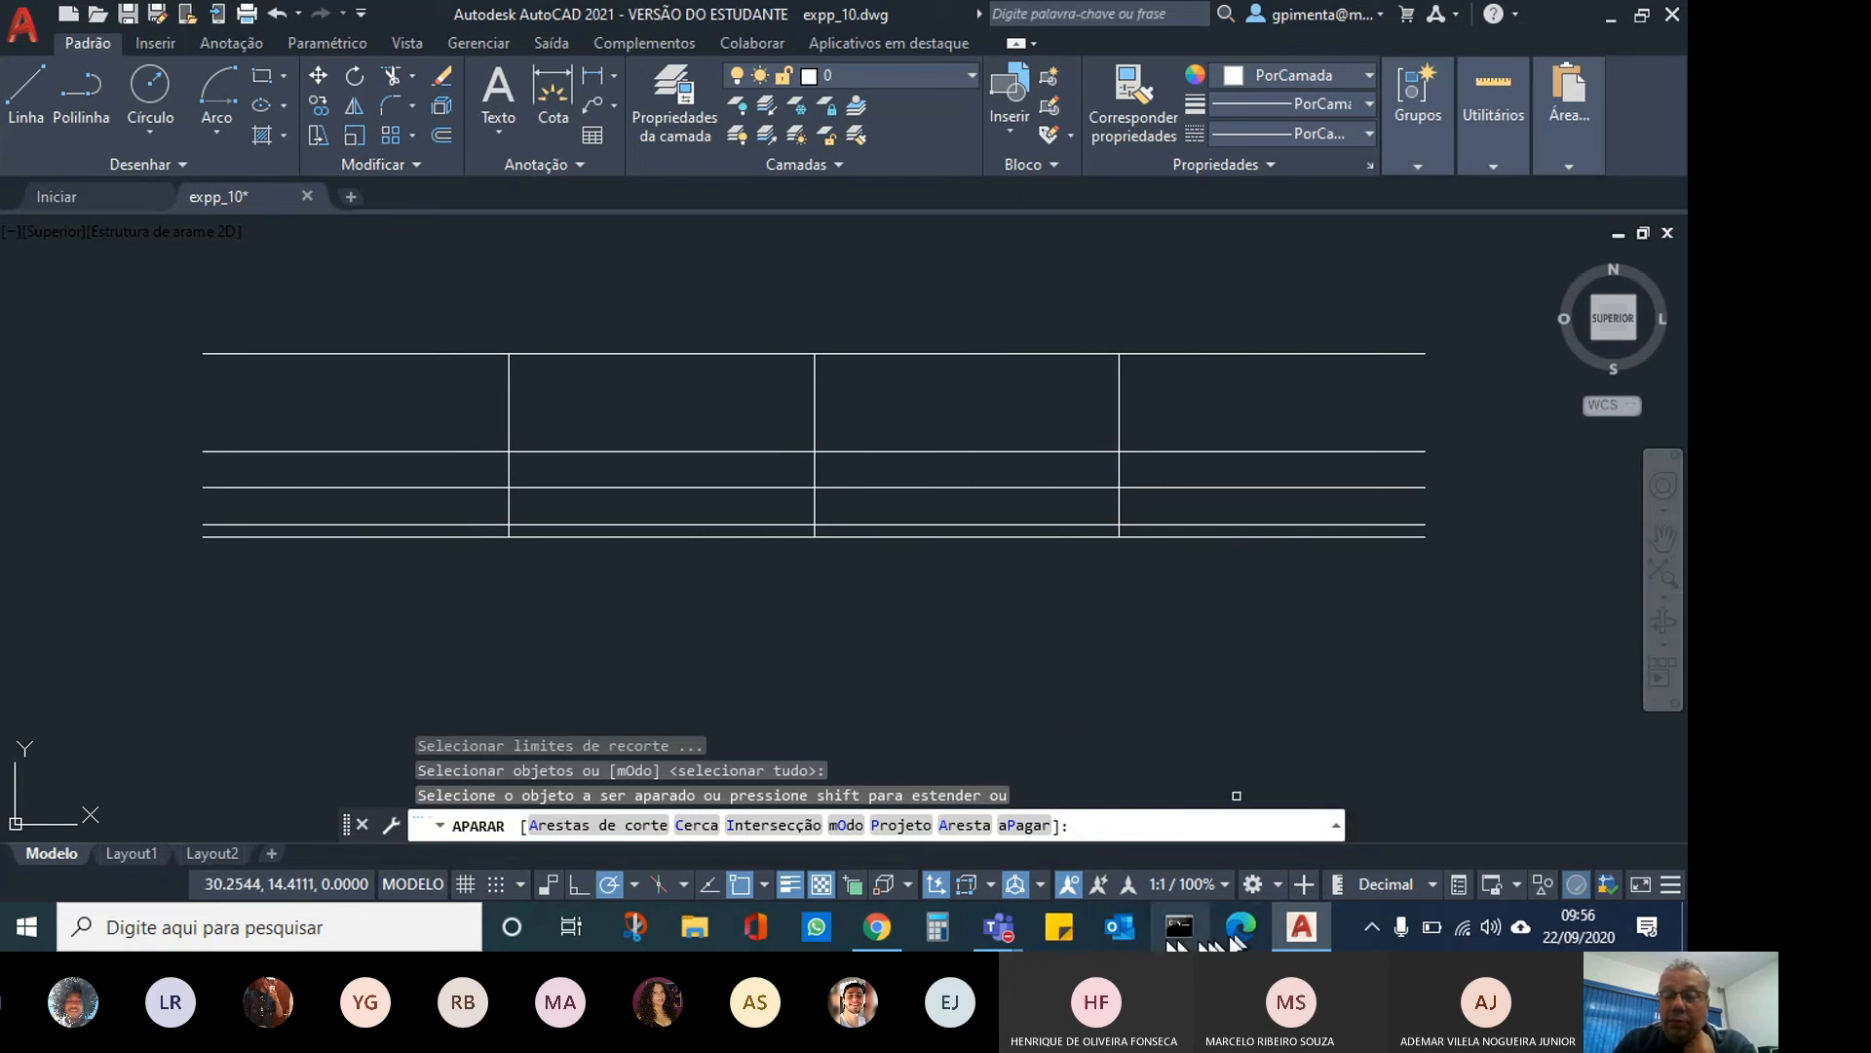
pyautogui.click(1004, 926)
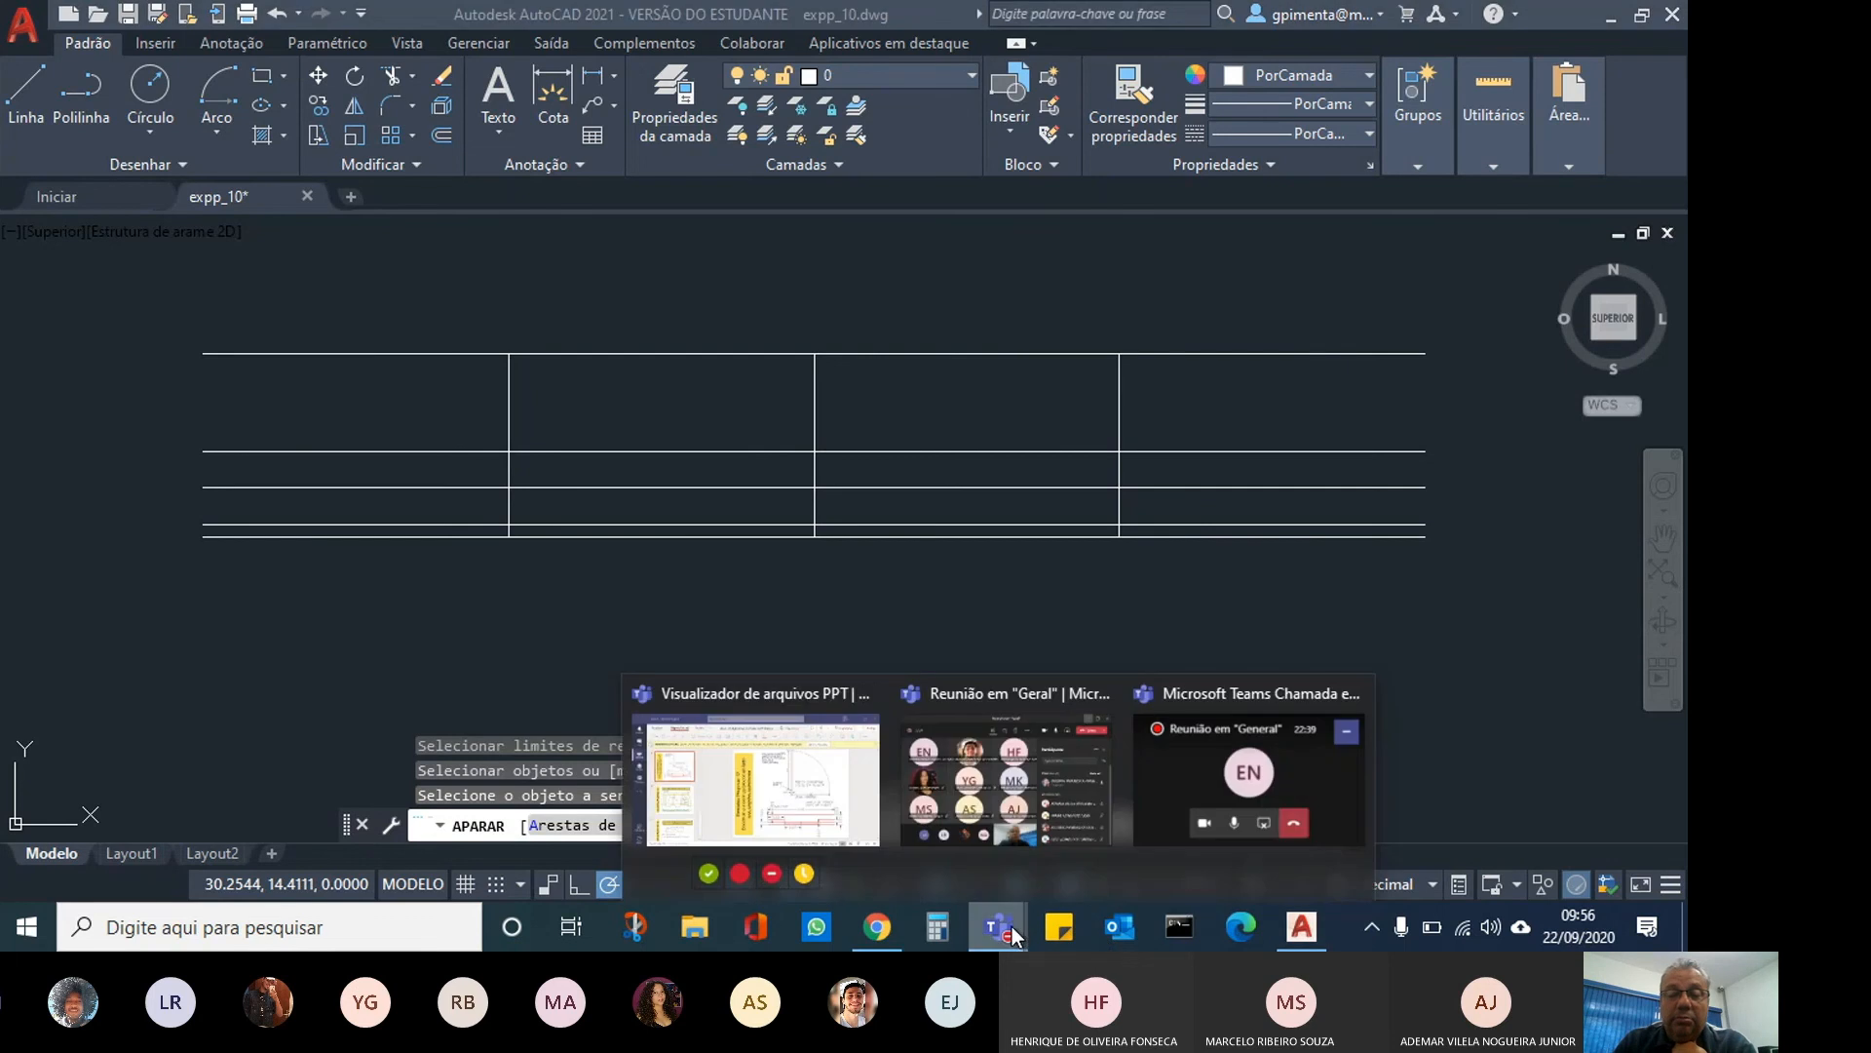
pyautogui.click(692, 766)
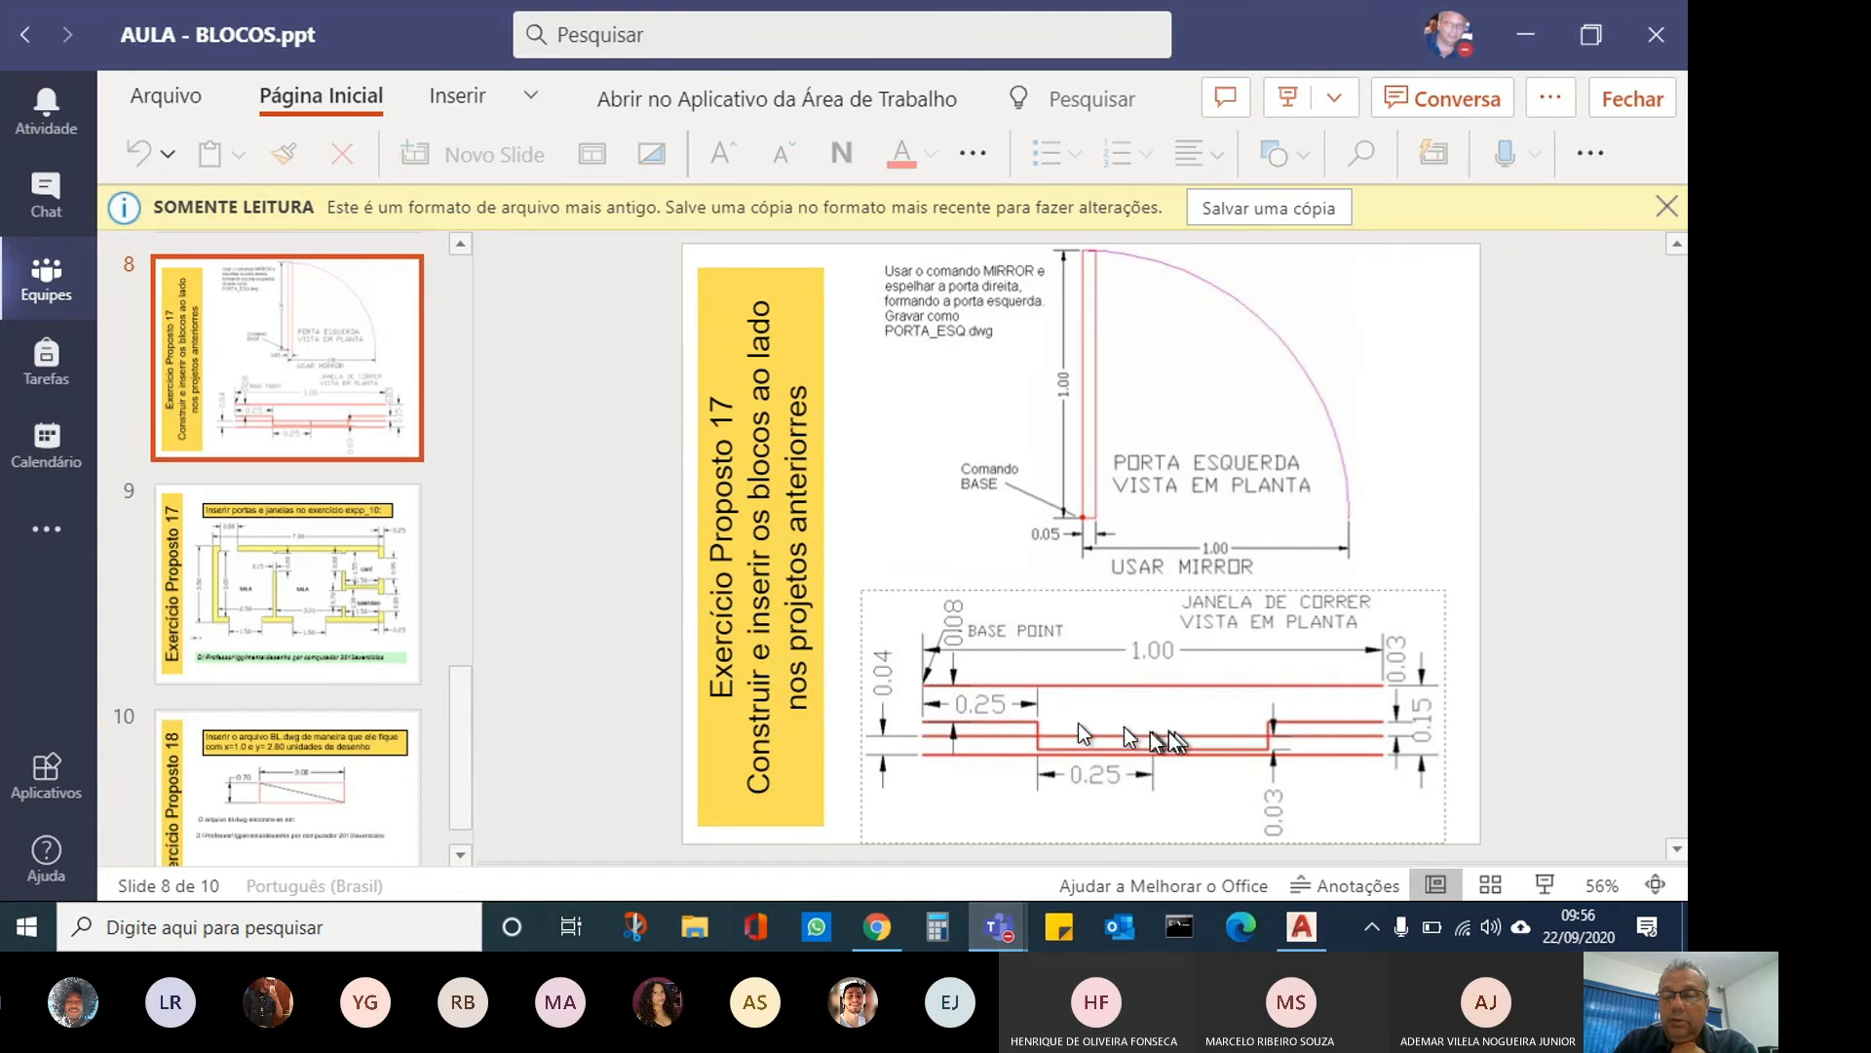
pyautogui.click(1301, 925)
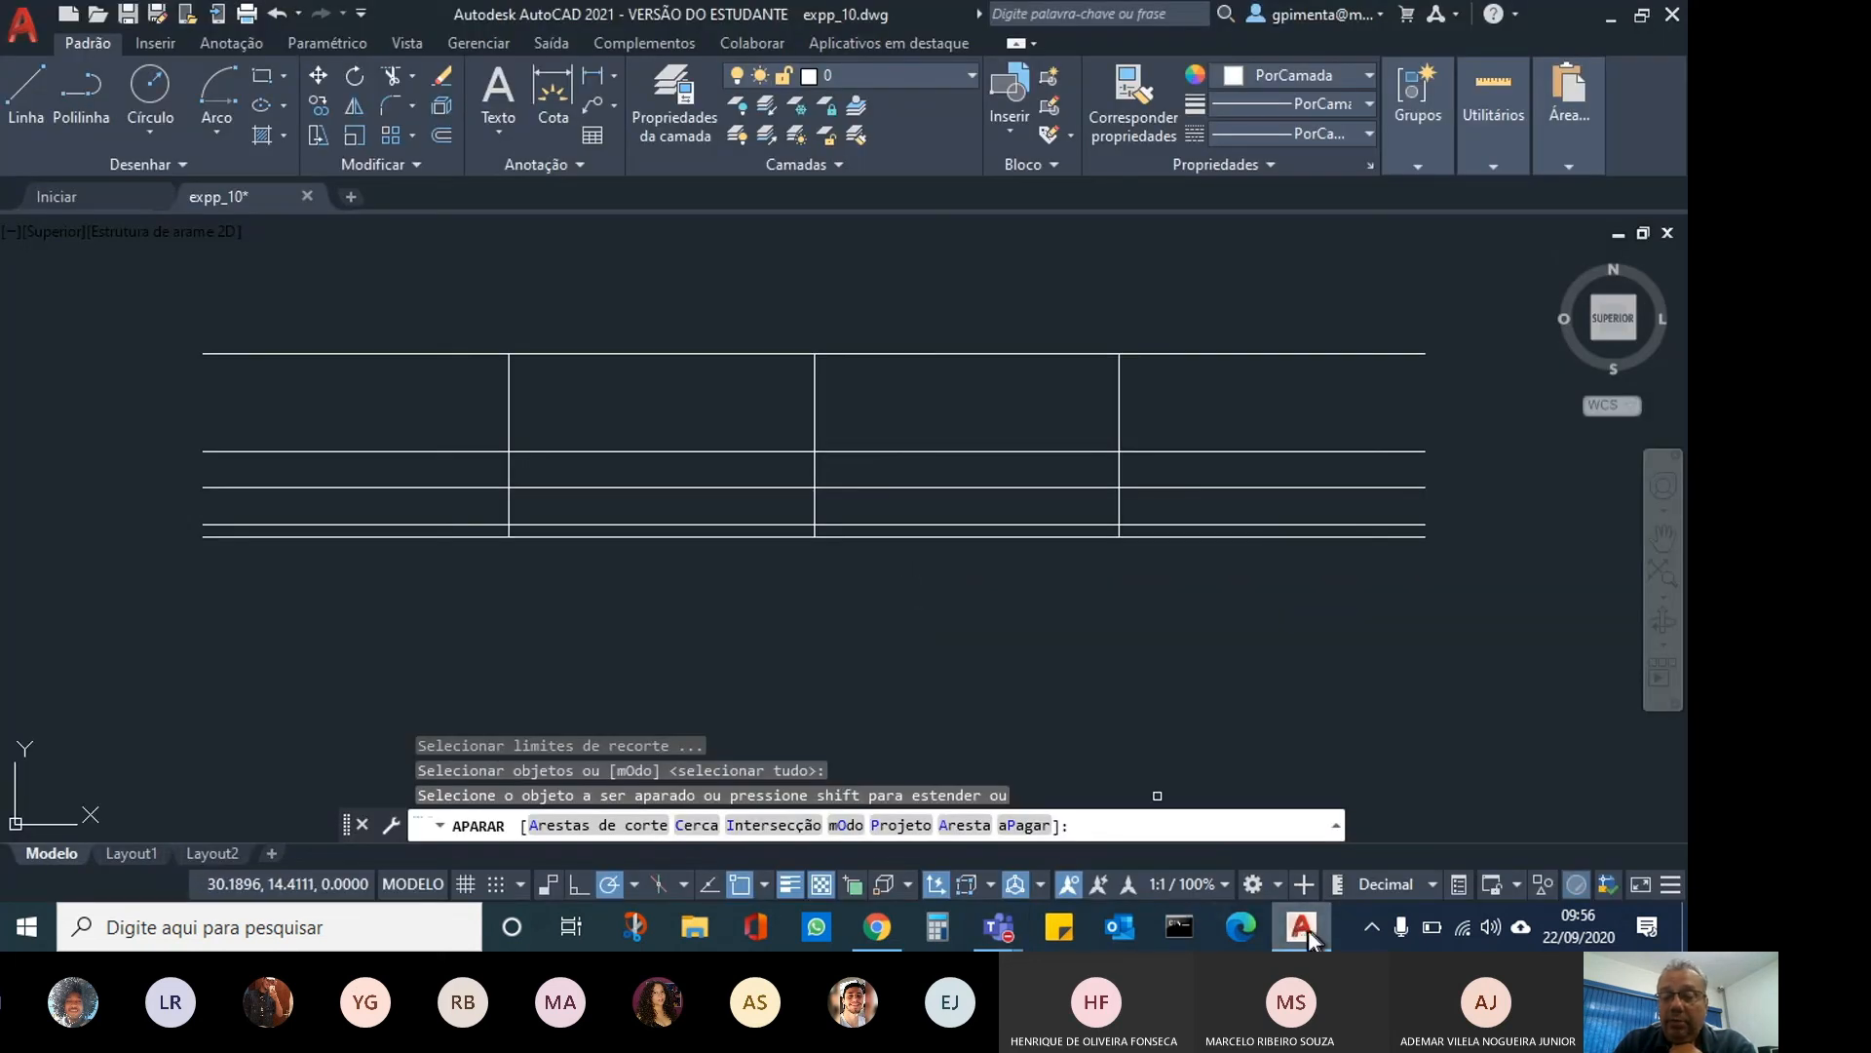
pyautogui.click(1005, 933)
pyautogui.click(755, 780)
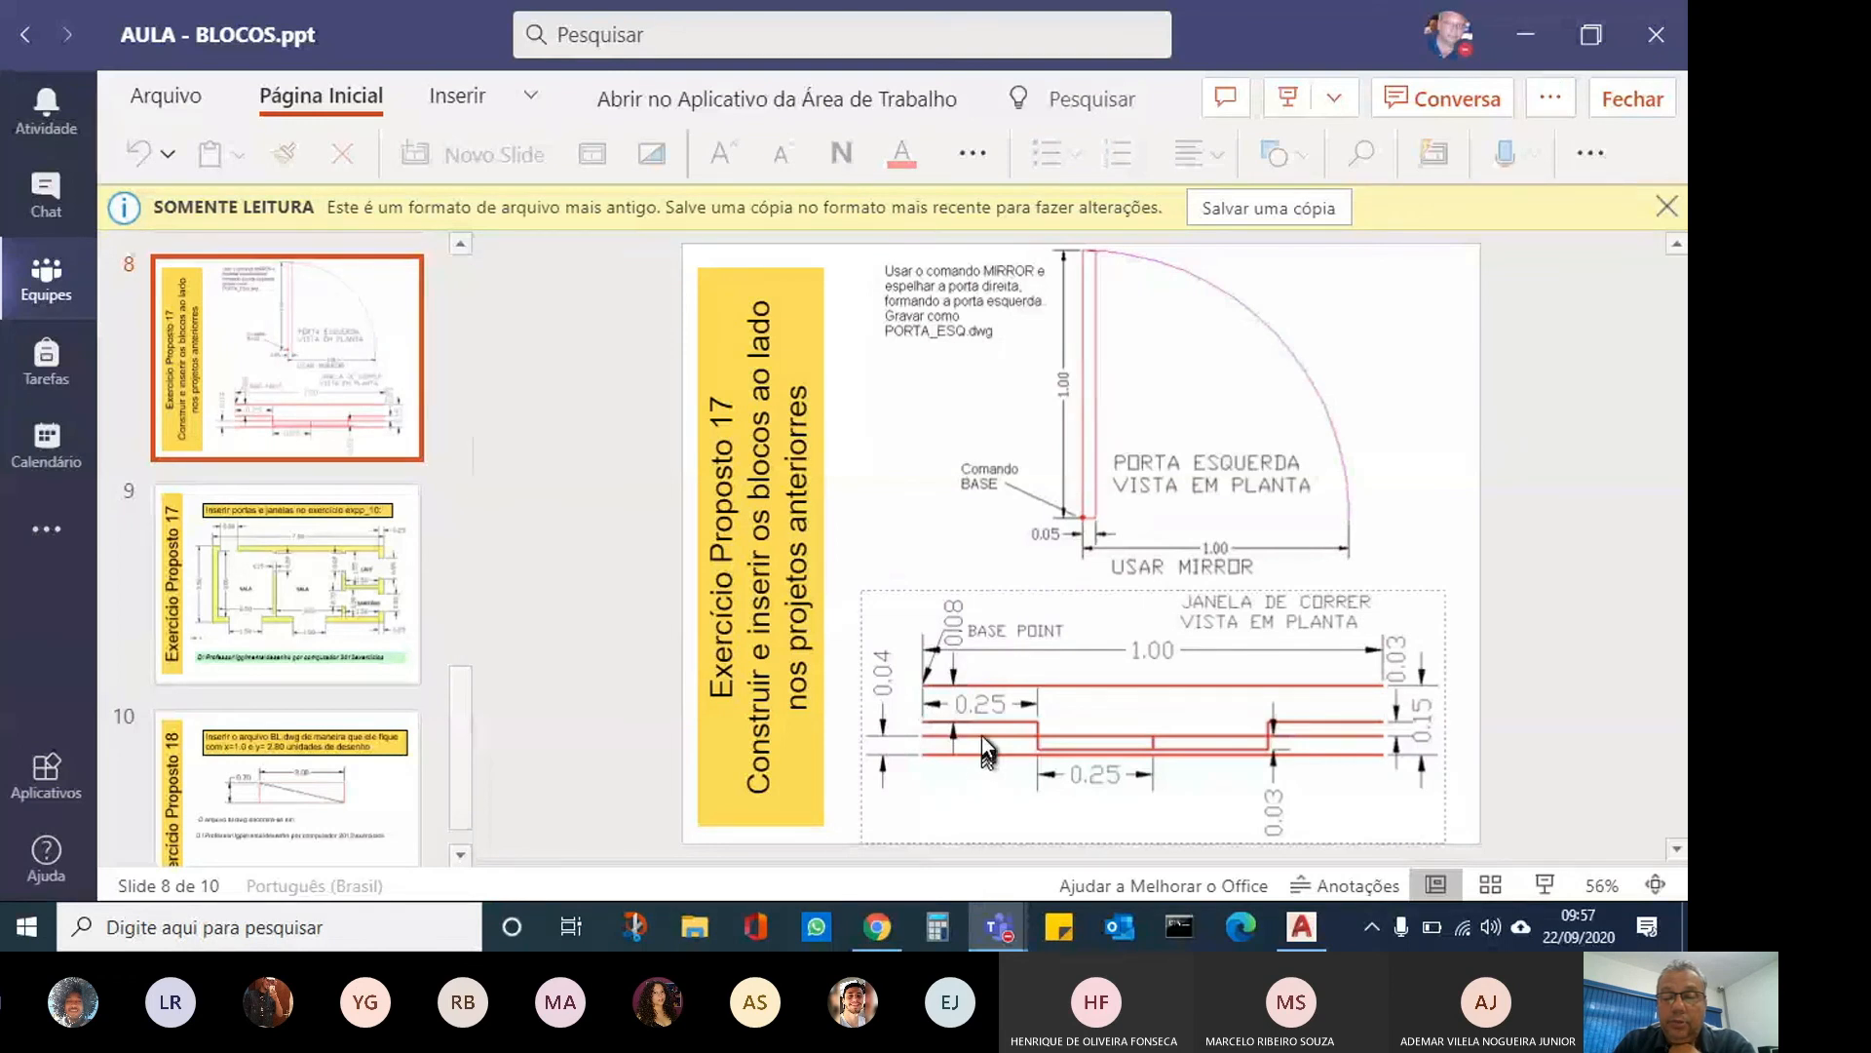
pyautogui.click(1302, 927)
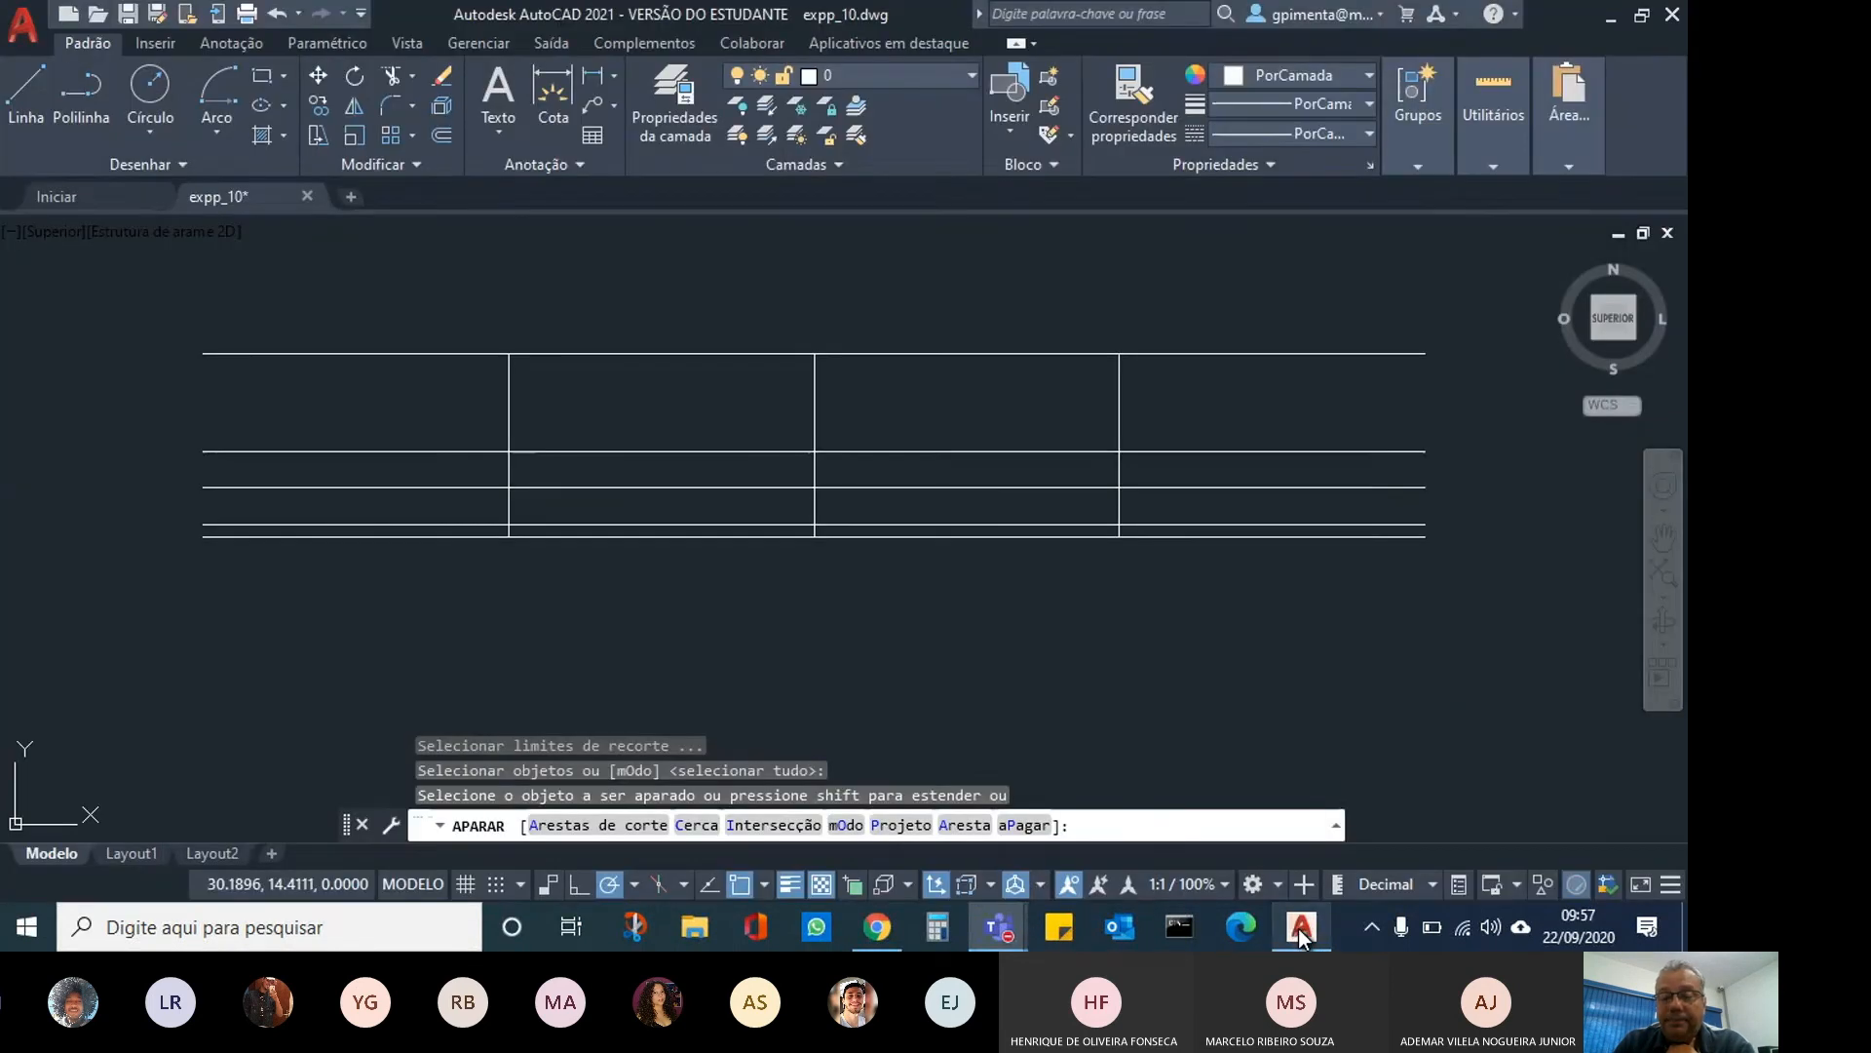
pyautogui.click(743, 490)
pyautogui.click(848, 490)
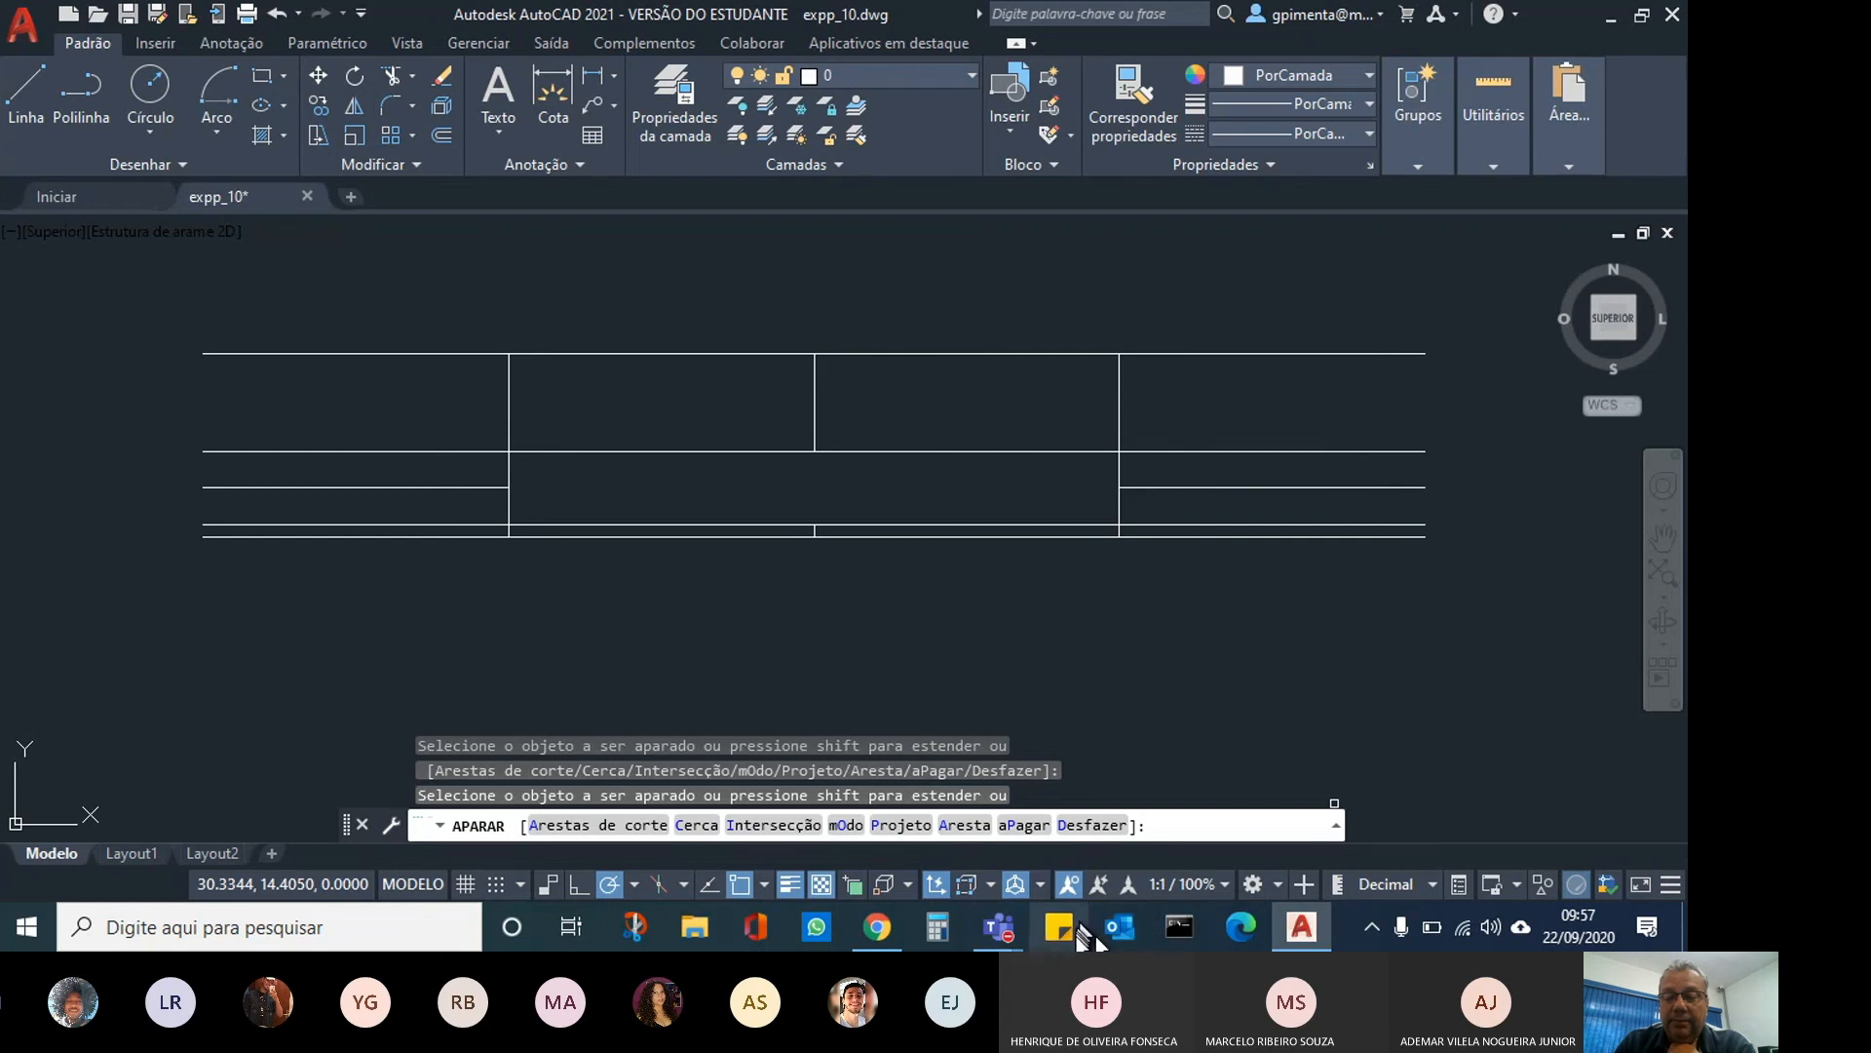
# Open slide 8 in Microsoft Teams and shrink and reposition its window so the sliding window detail shows beside the AutoCAD drawing.
pyautogui.moveTo(886, 928)
pyautogui.moveTo(1009, 942)
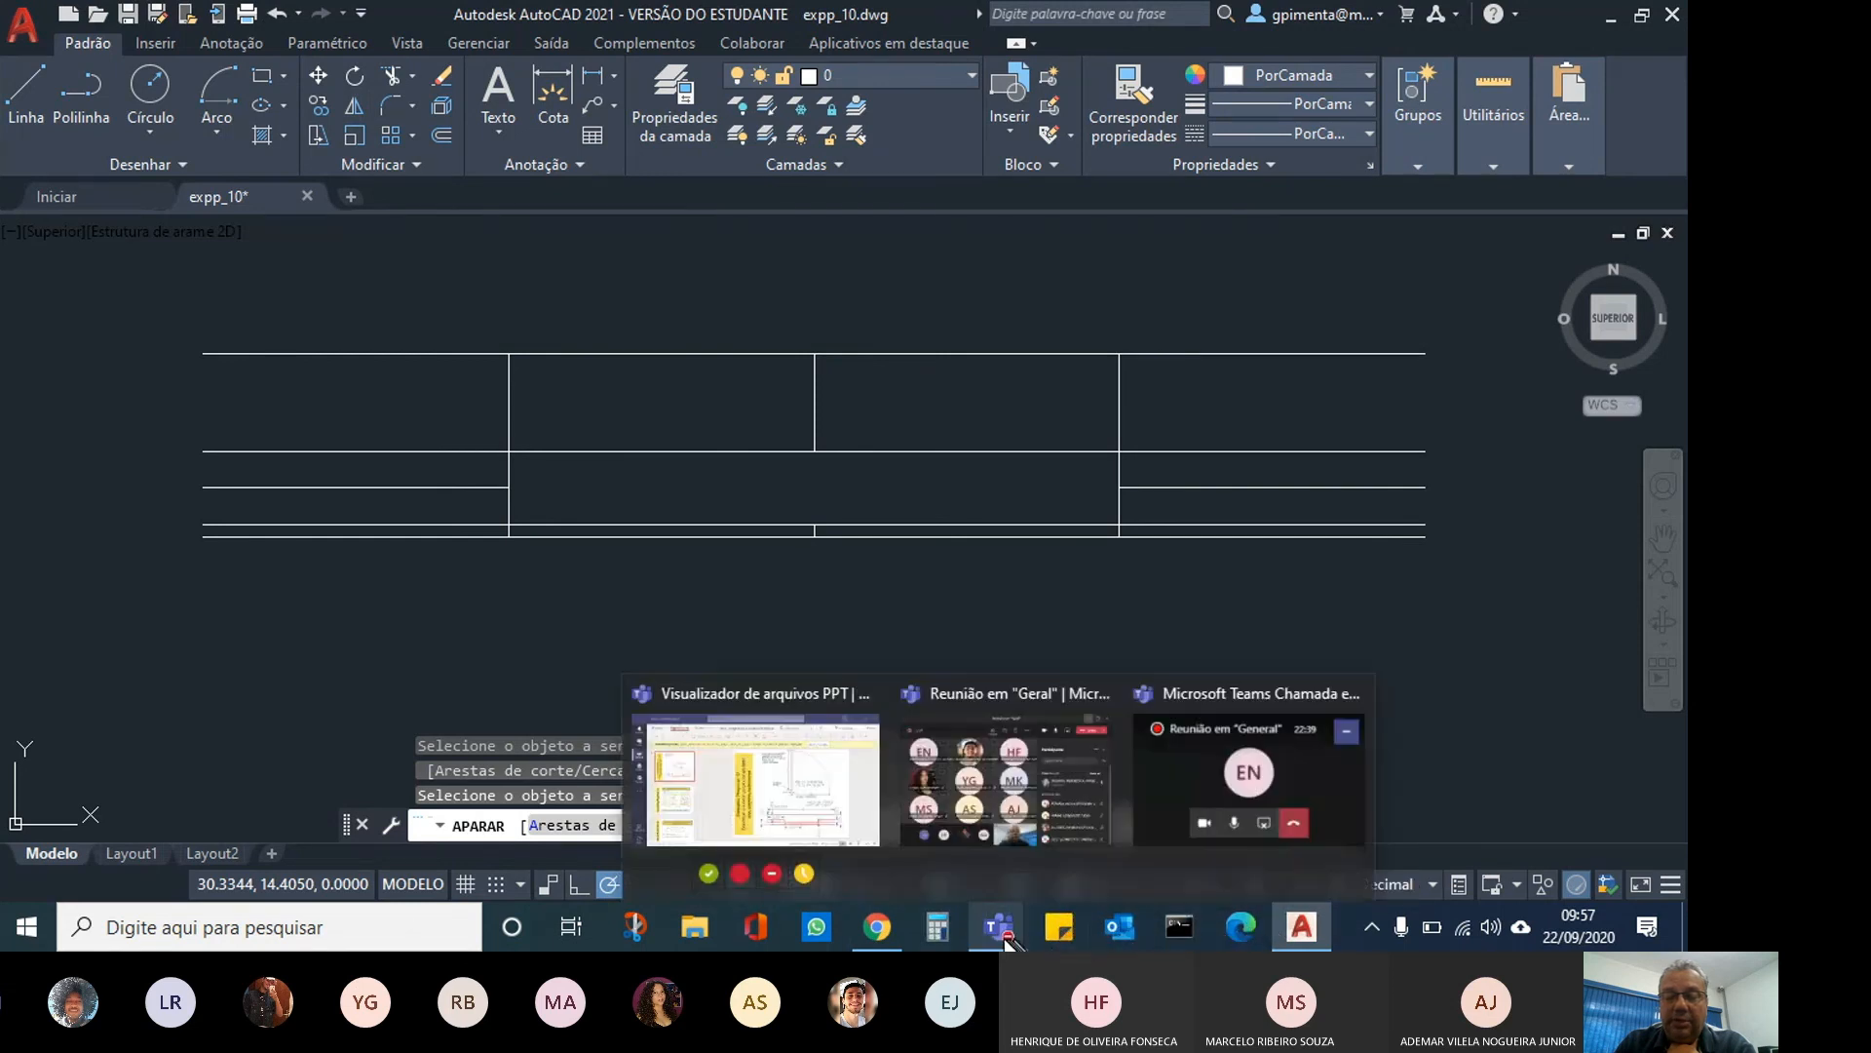
pyautogui.click(791, 694)
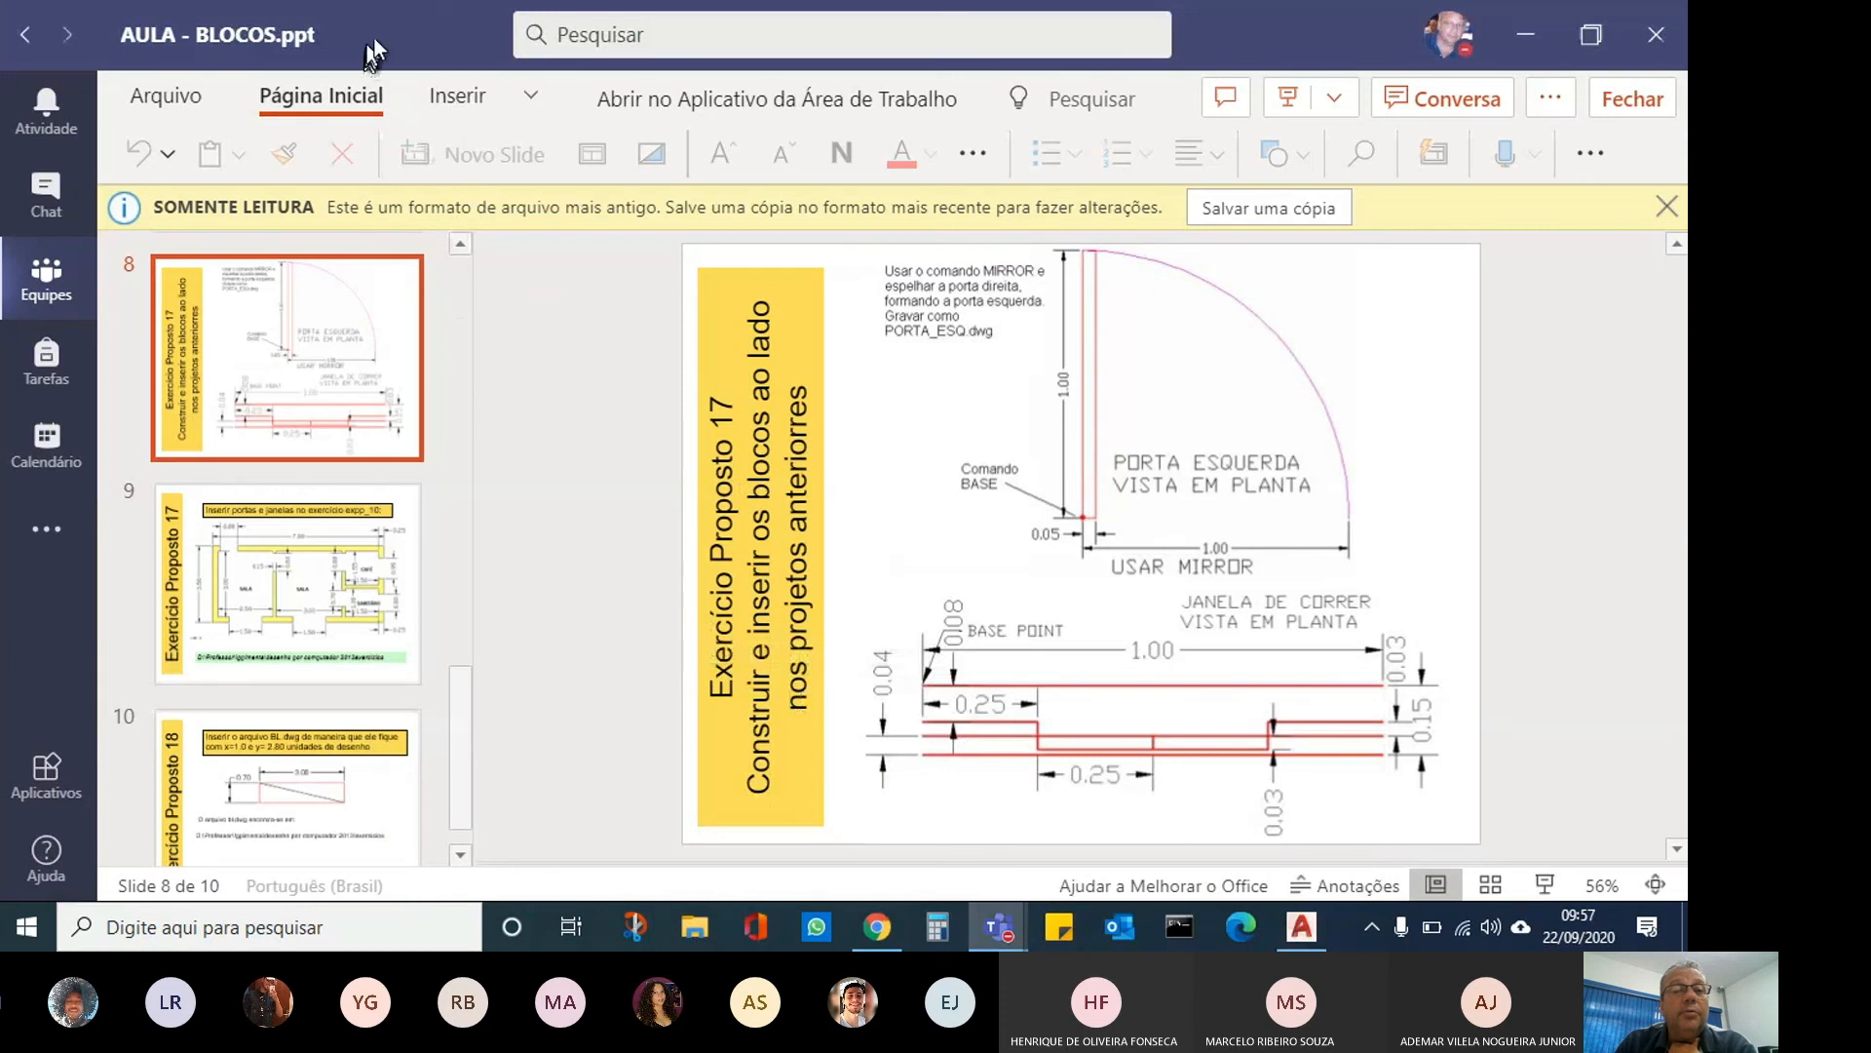
pyautogui.moveTo(374, 38); pyautogui.dragTo(382, 115)
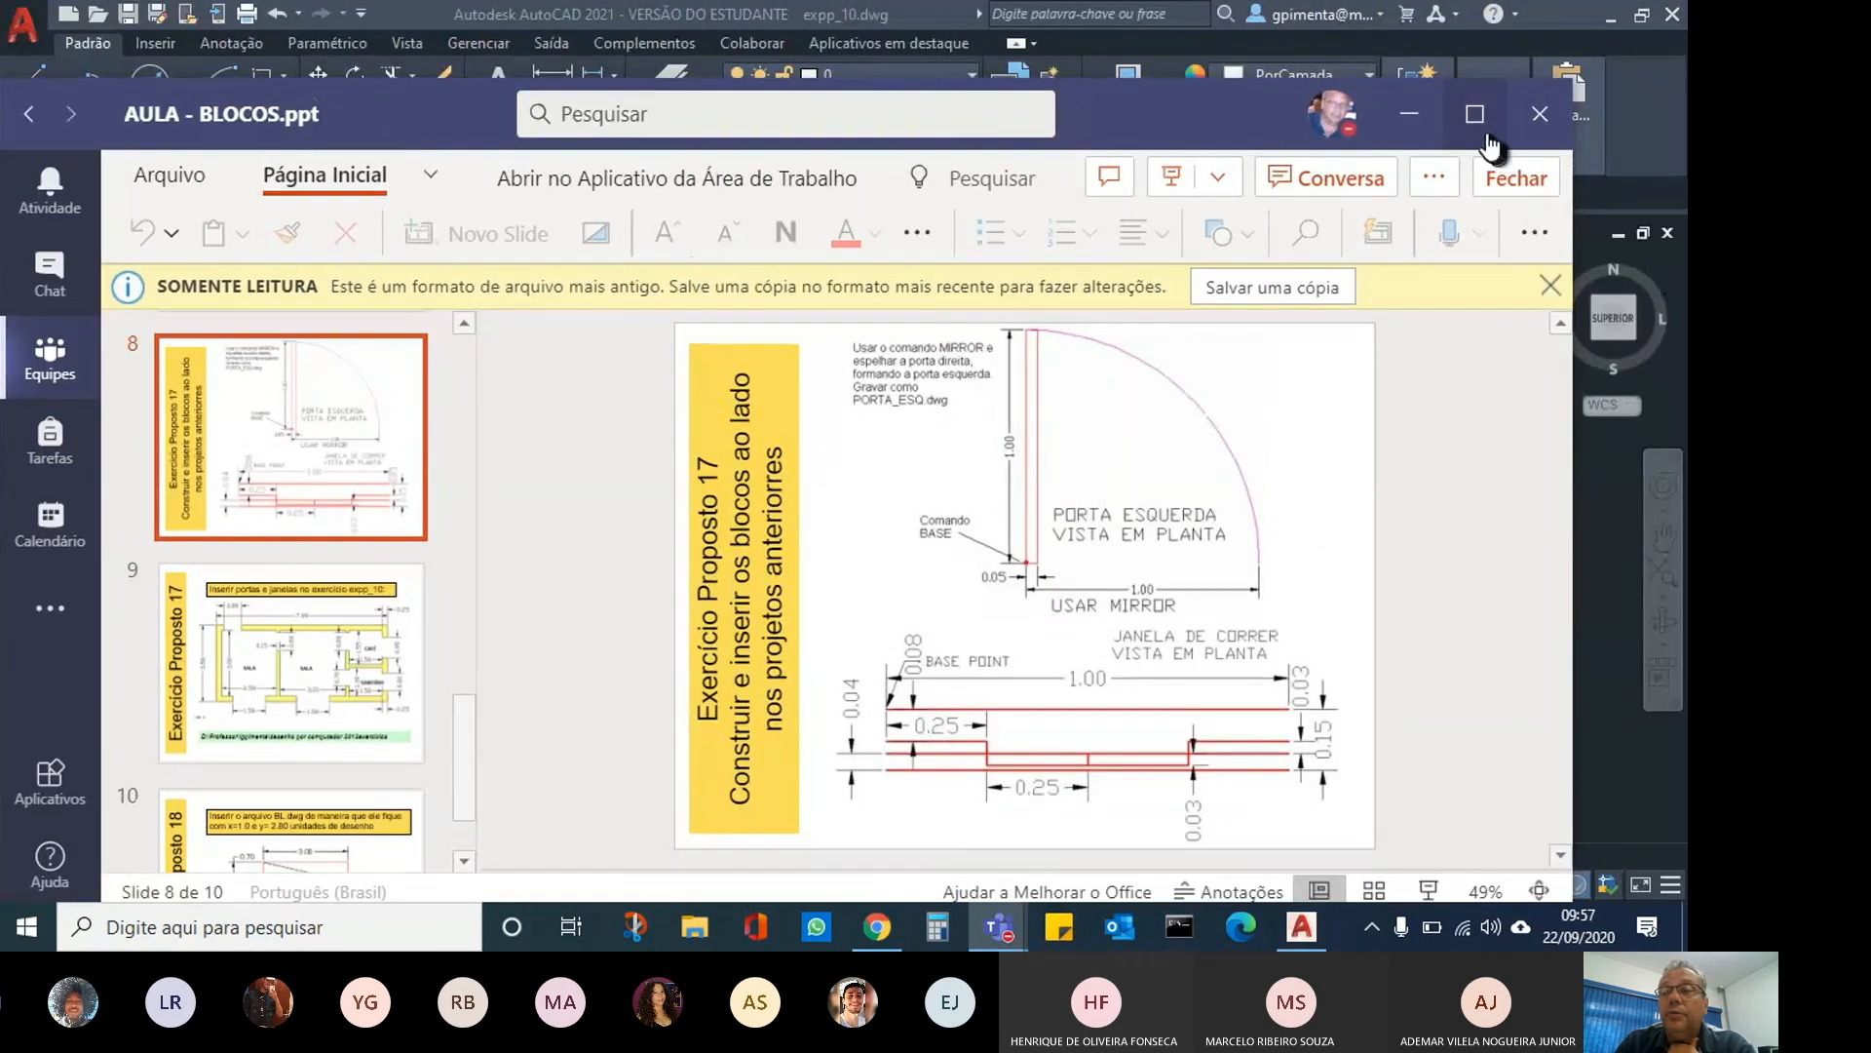
pyautogui.moveTo(1571, 93); pyautogui.dragTo(945, 361)
pyautogui.moveTo(742, 330); pyautogui.dragTo(596, 138)
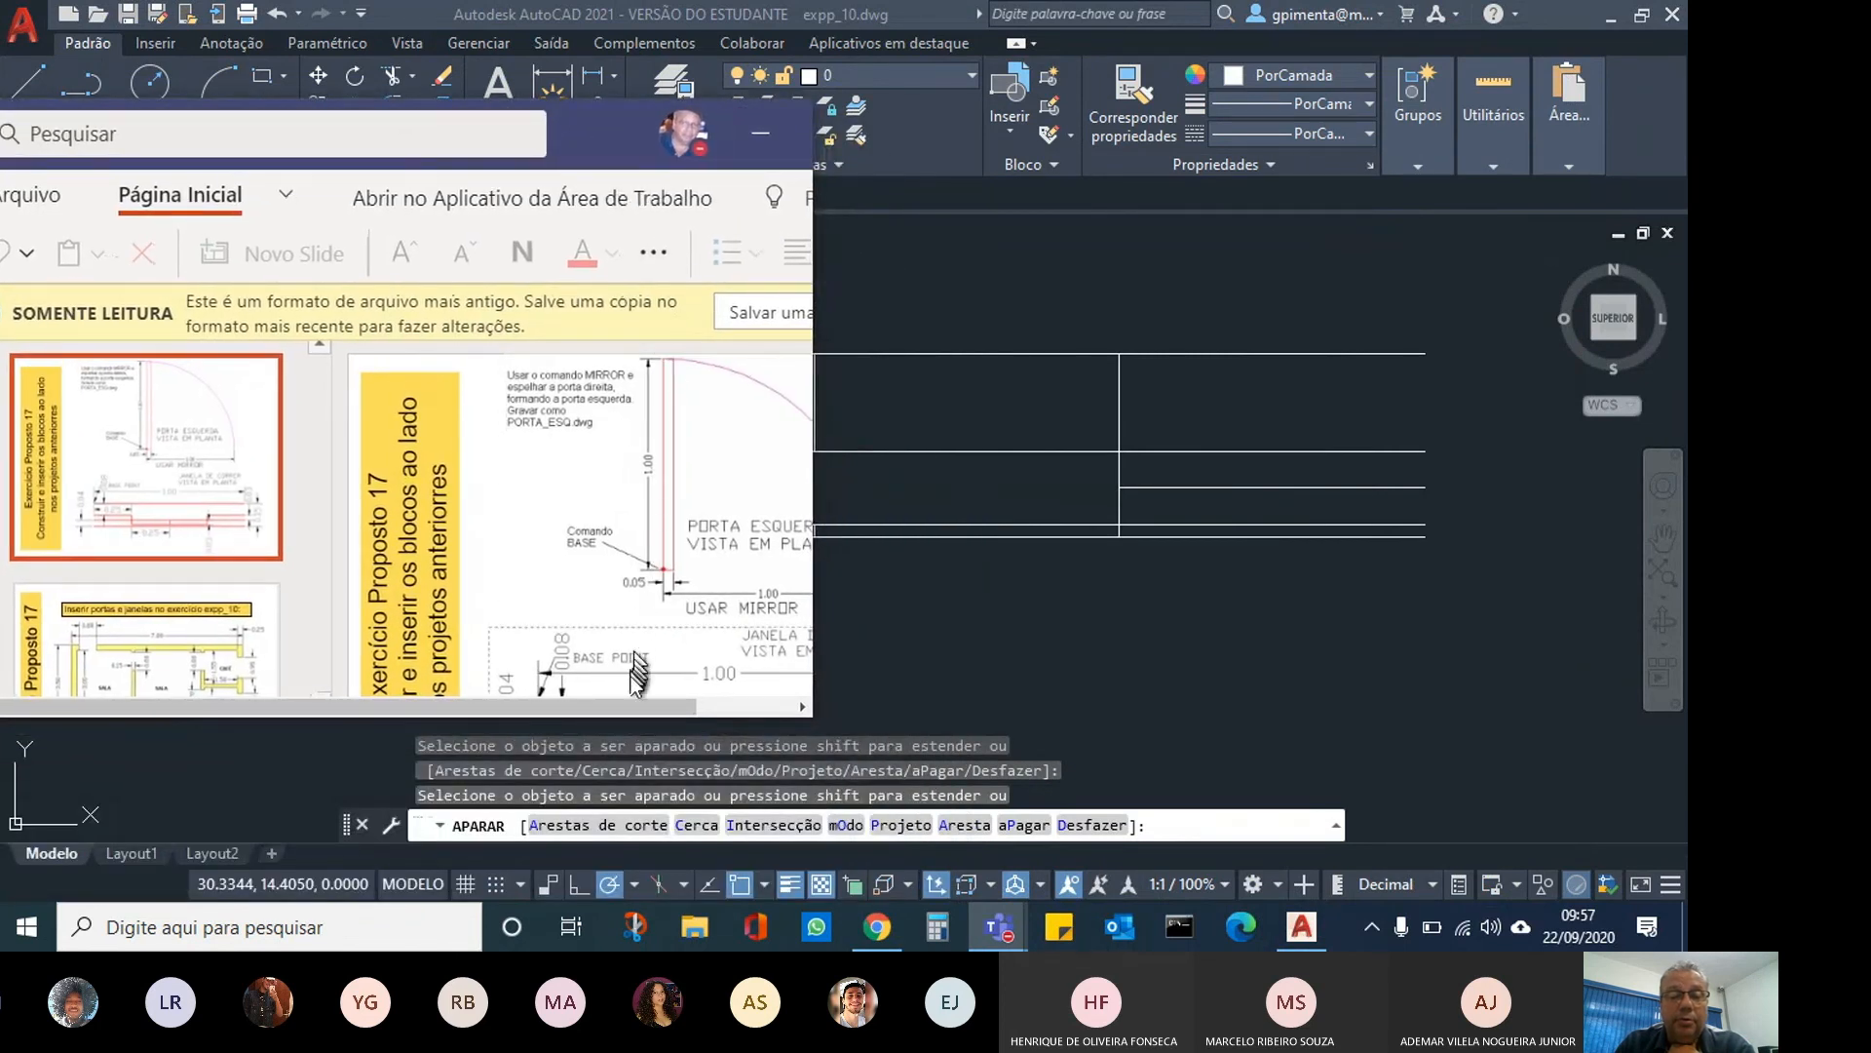
pyautogui.moveTo(627, 705); pyautogui.dragTo(743, 706)
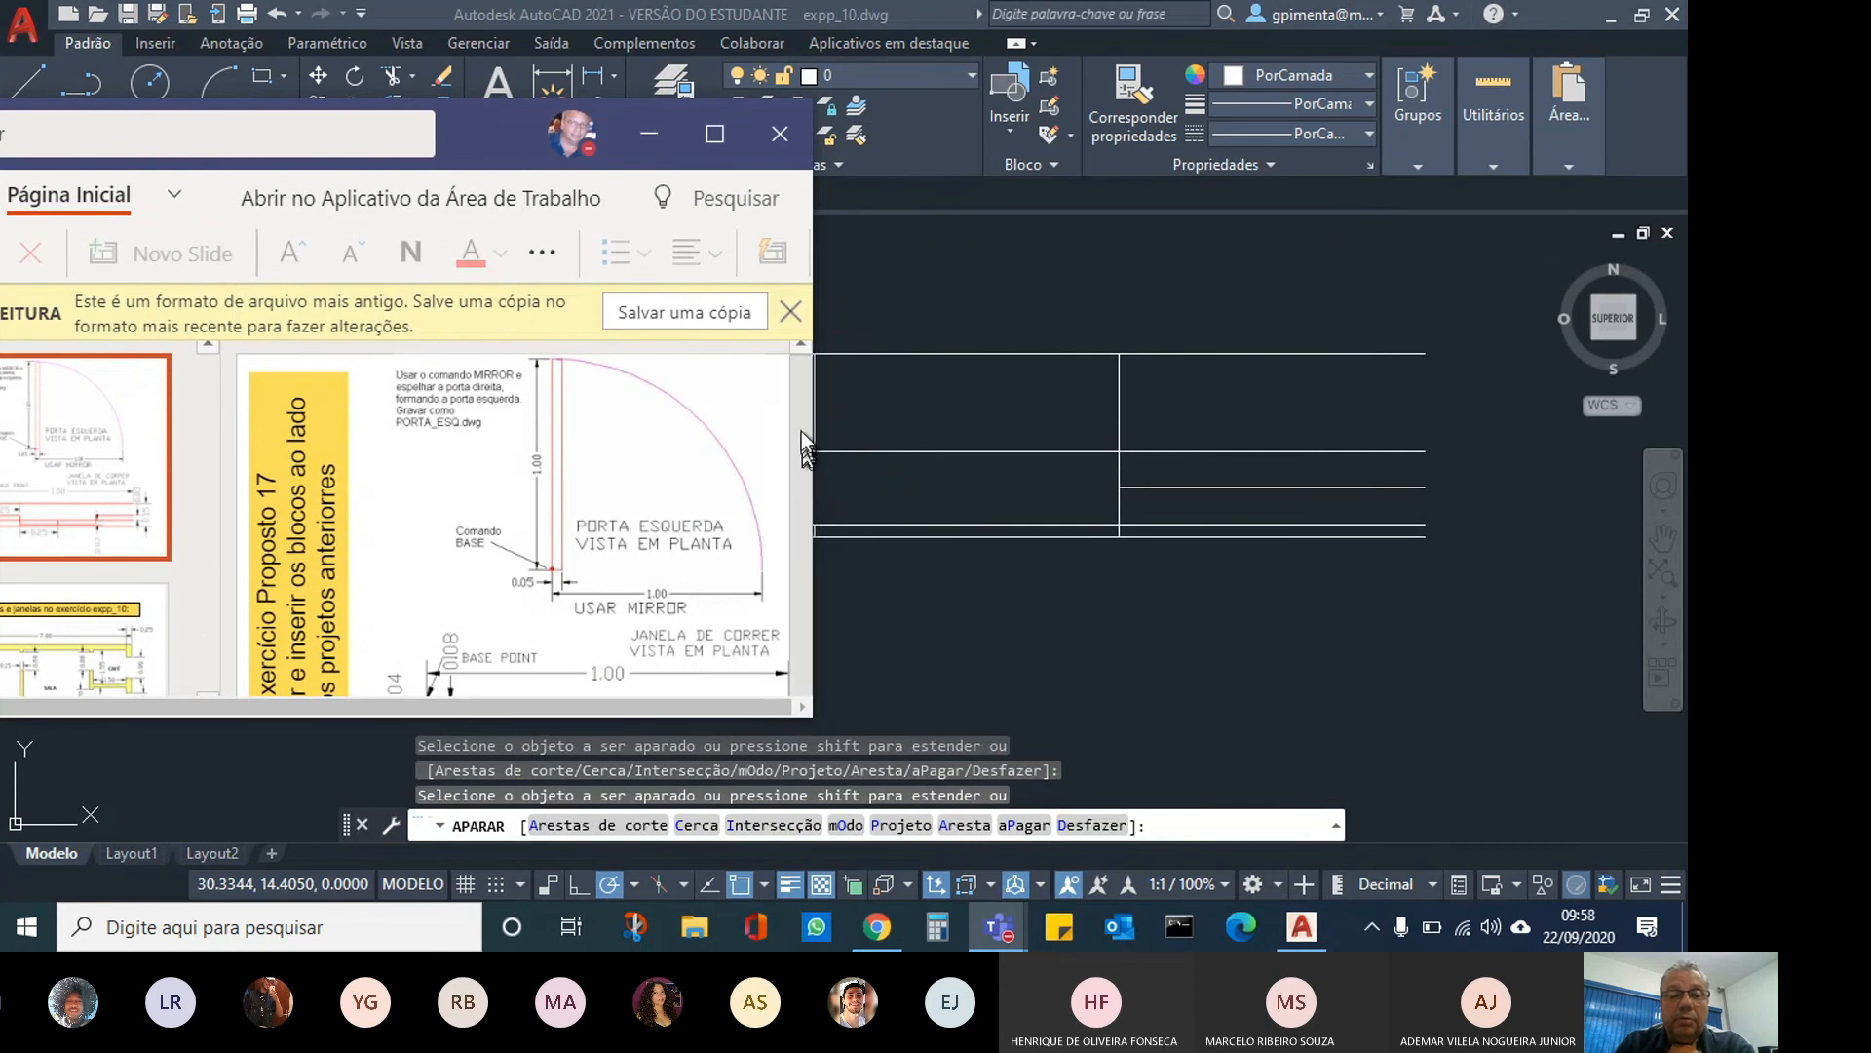
pyautogui.scroll(-1, 629, 583)
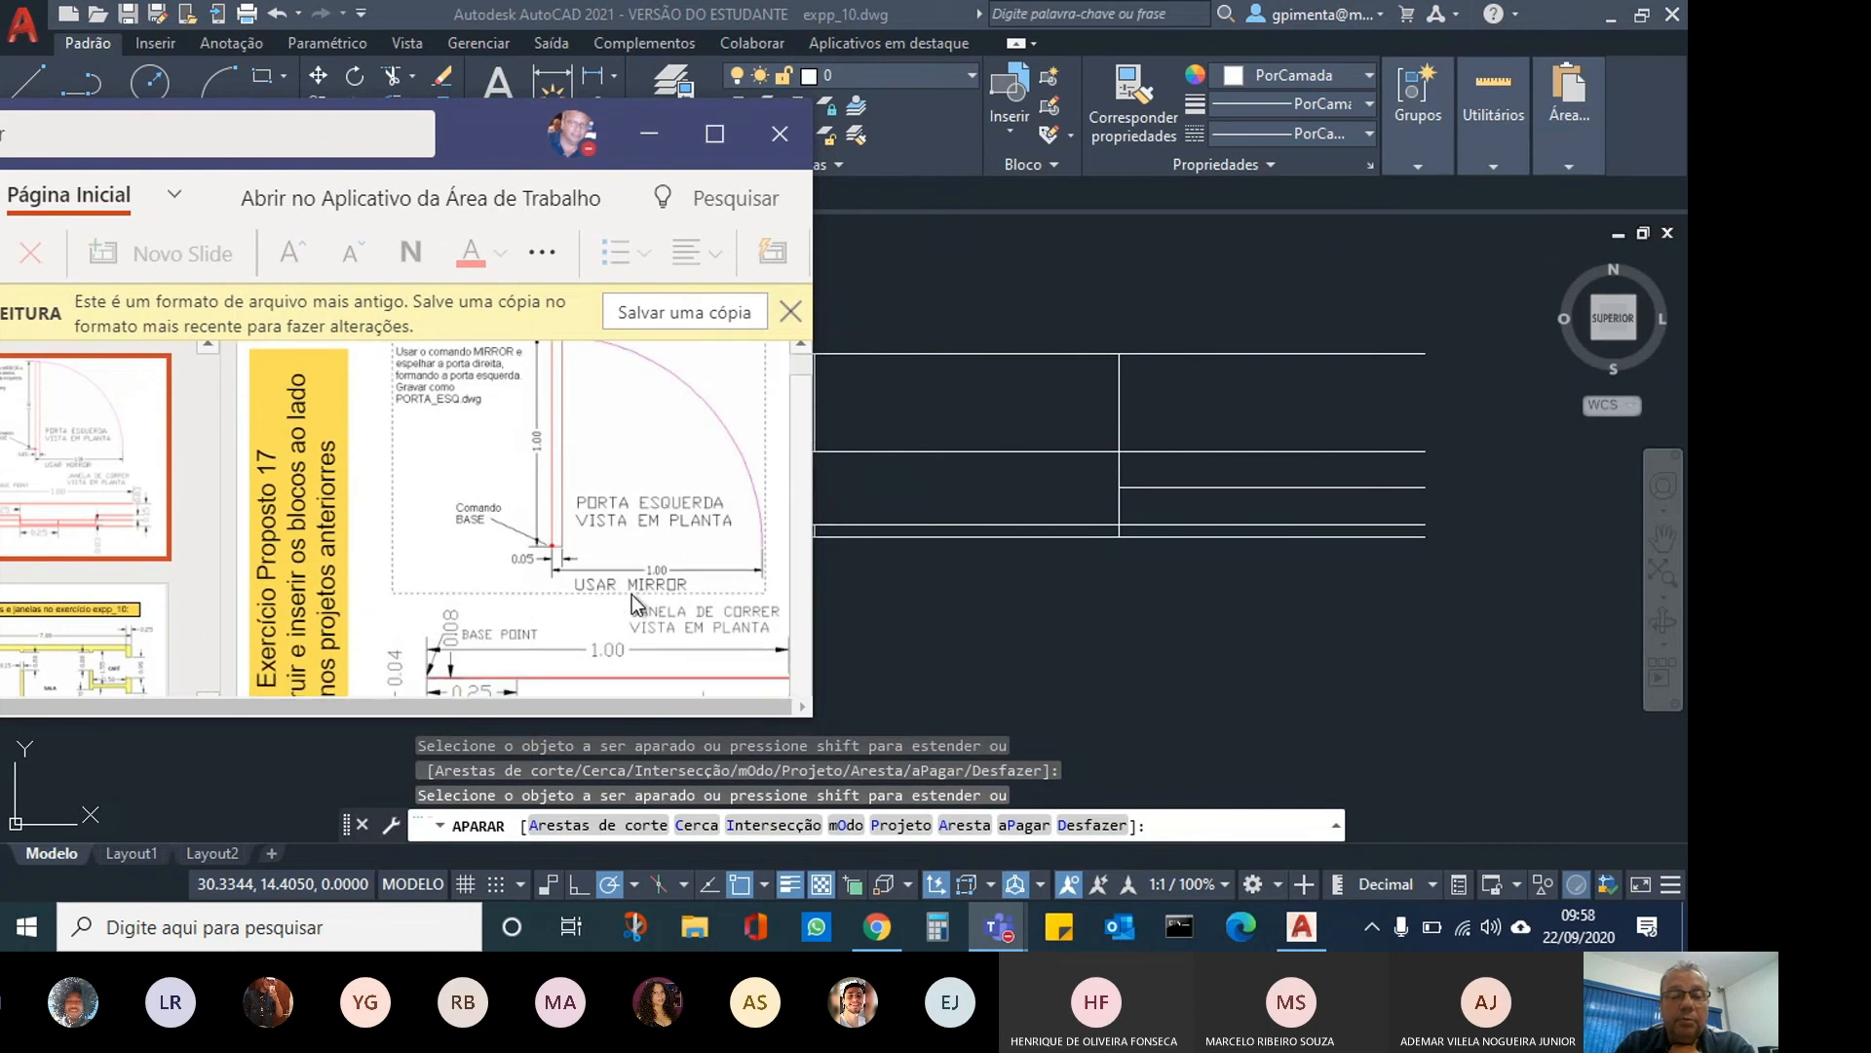
pyautogui.moveTo(805, 709); pyautogui.dragTo(931, 797)
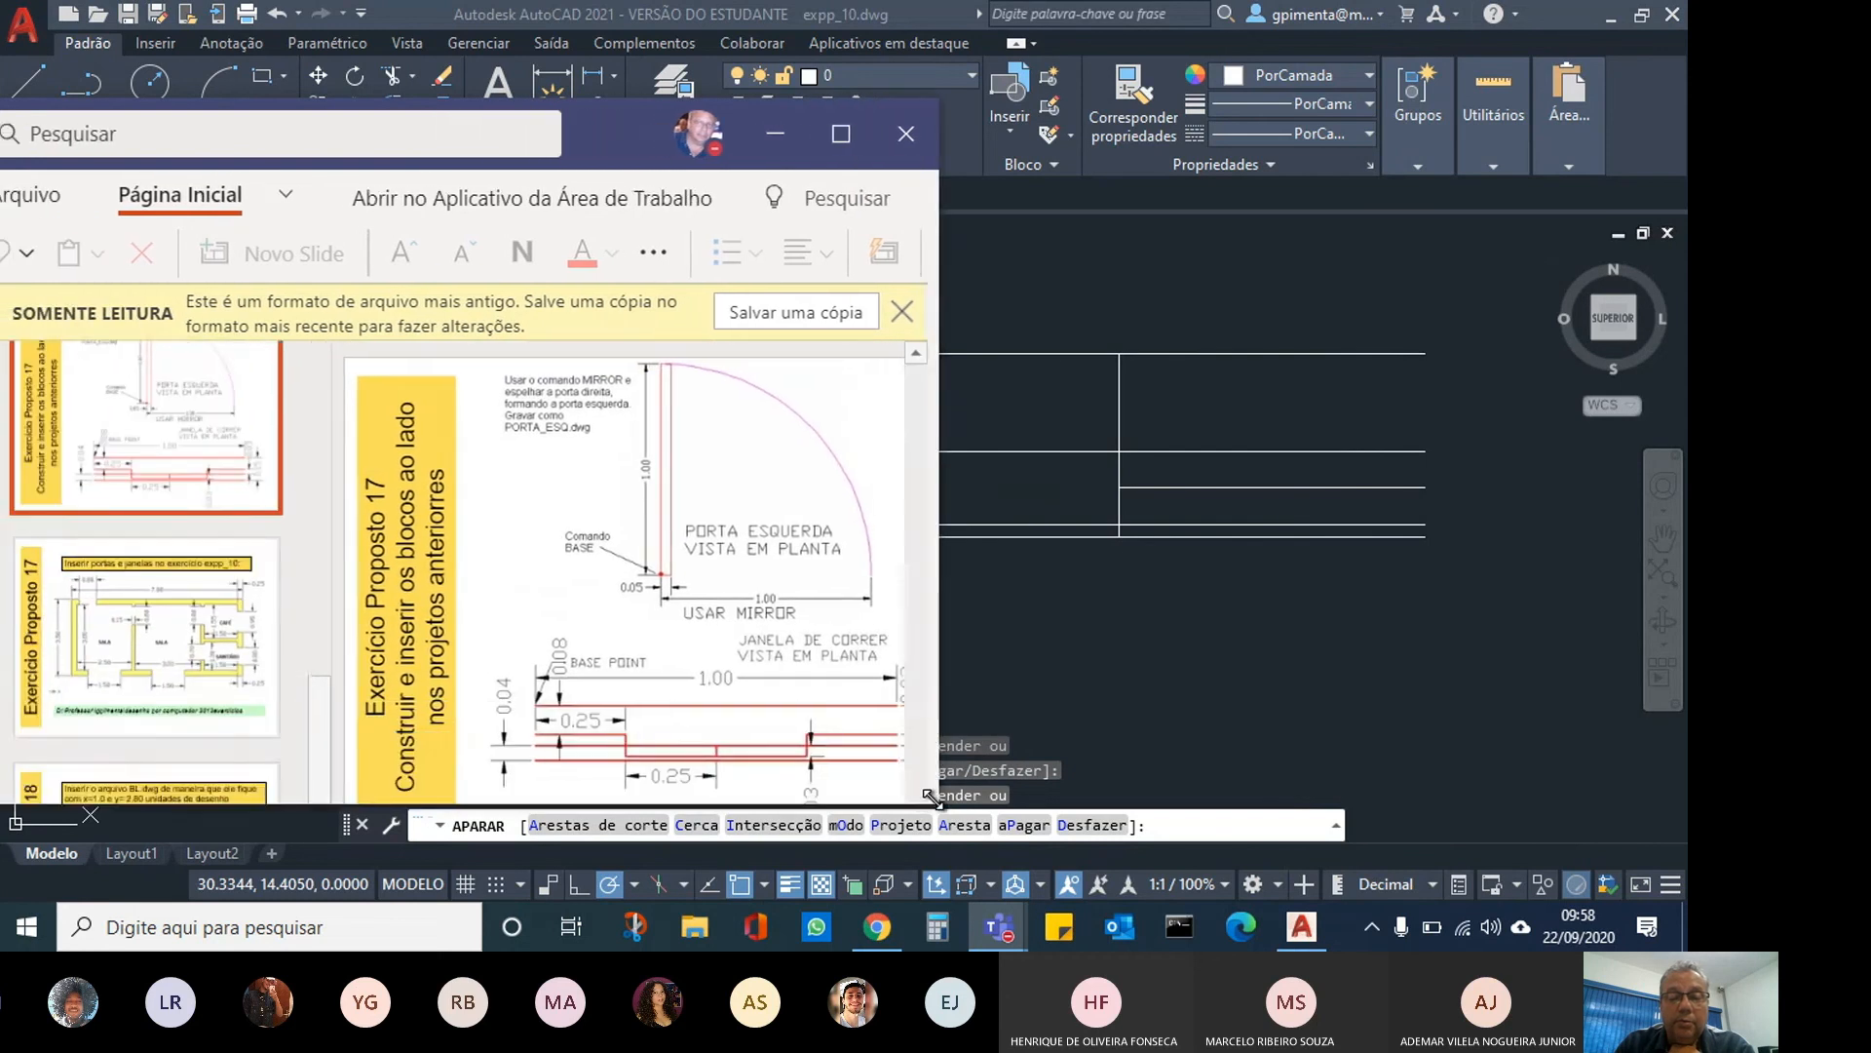
pyautogui.moveTo(619, 161); pyautogui.dragTo(201, 74)
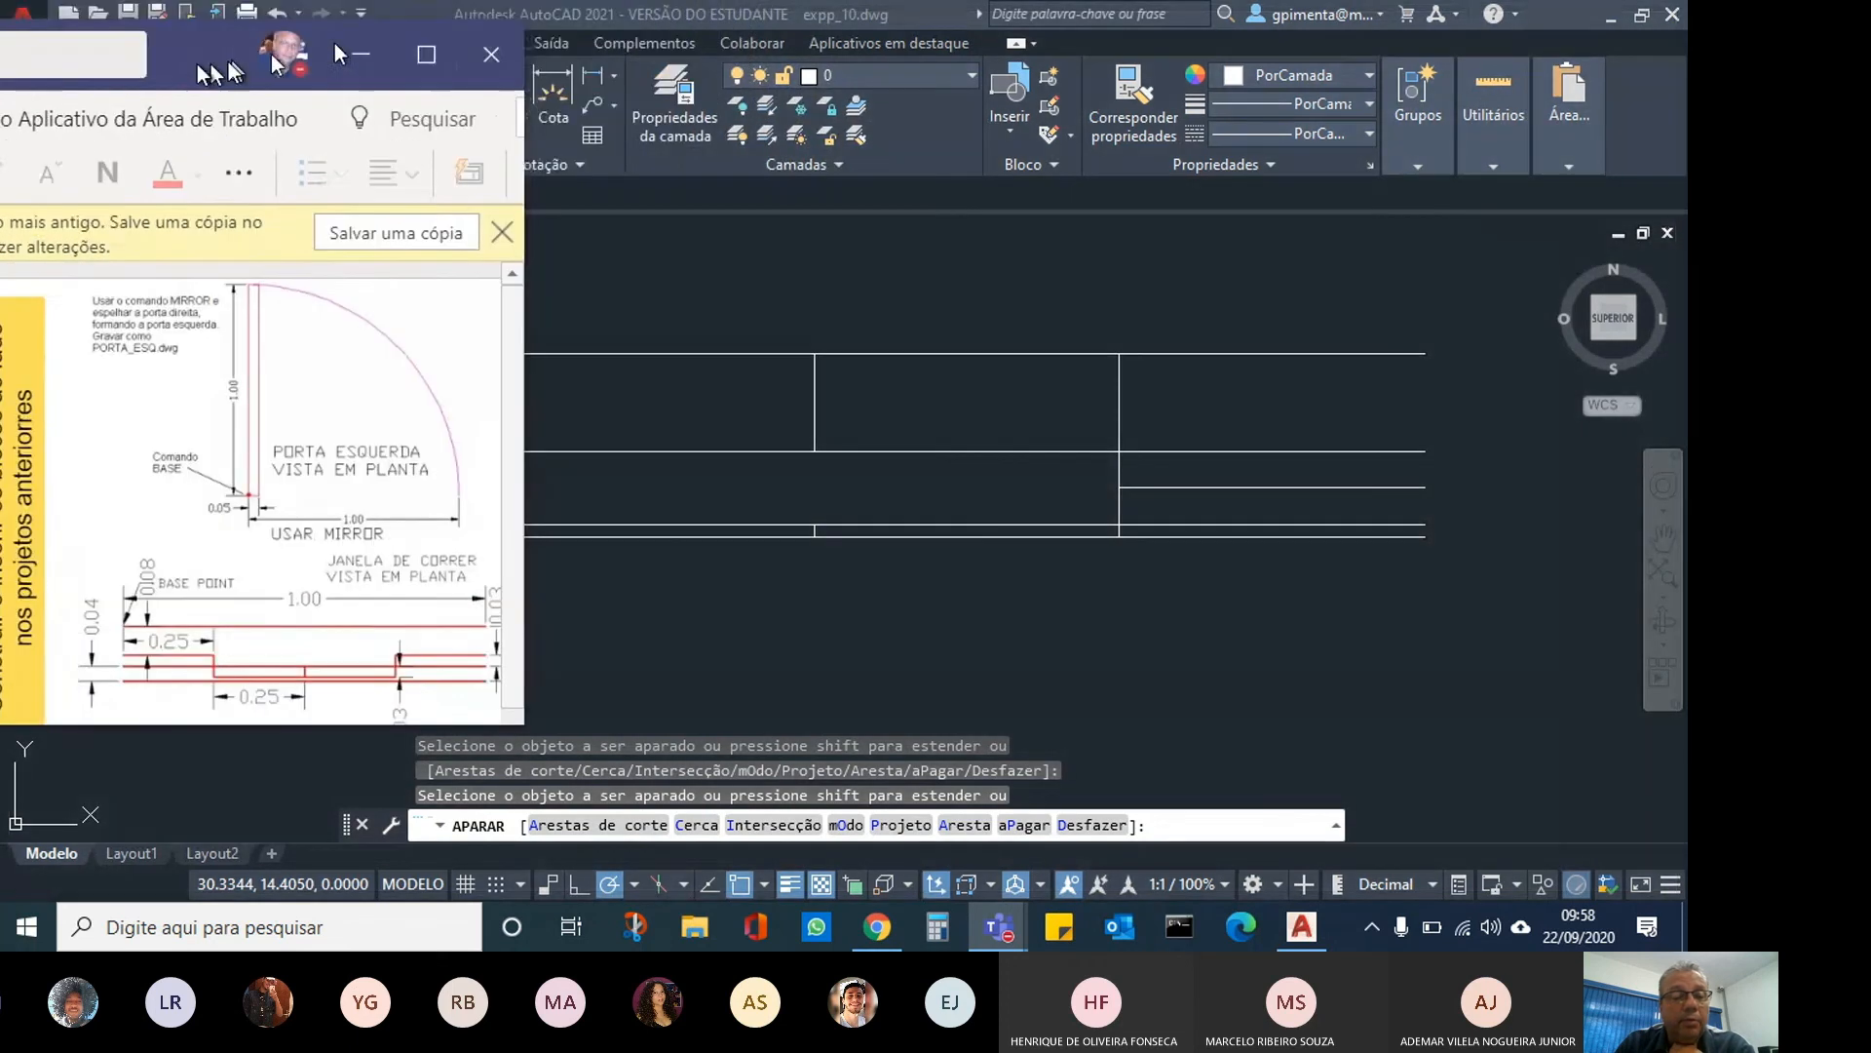
pyautogui.moveTo(336, 54); pyautogui.dragTo(270, 35)
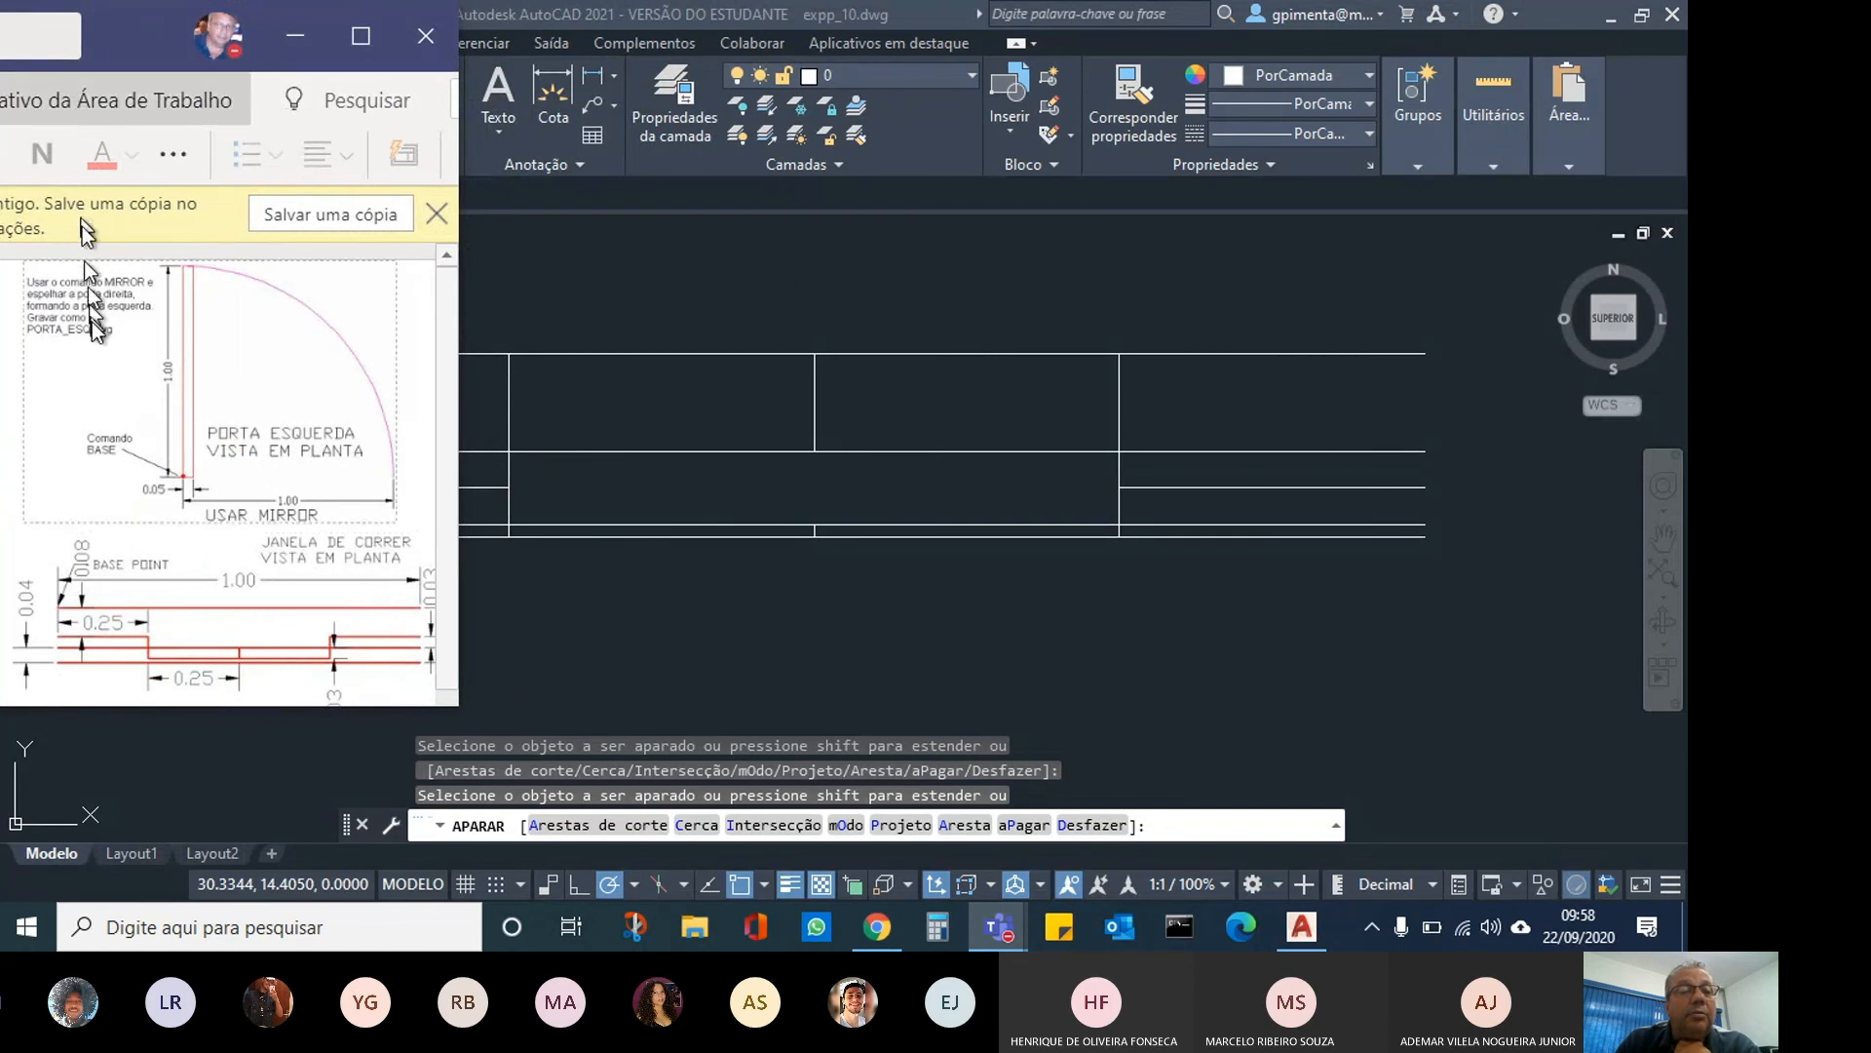
pyautogui.moveTo(117, 32); pyautogui.dragTo(75, 283)
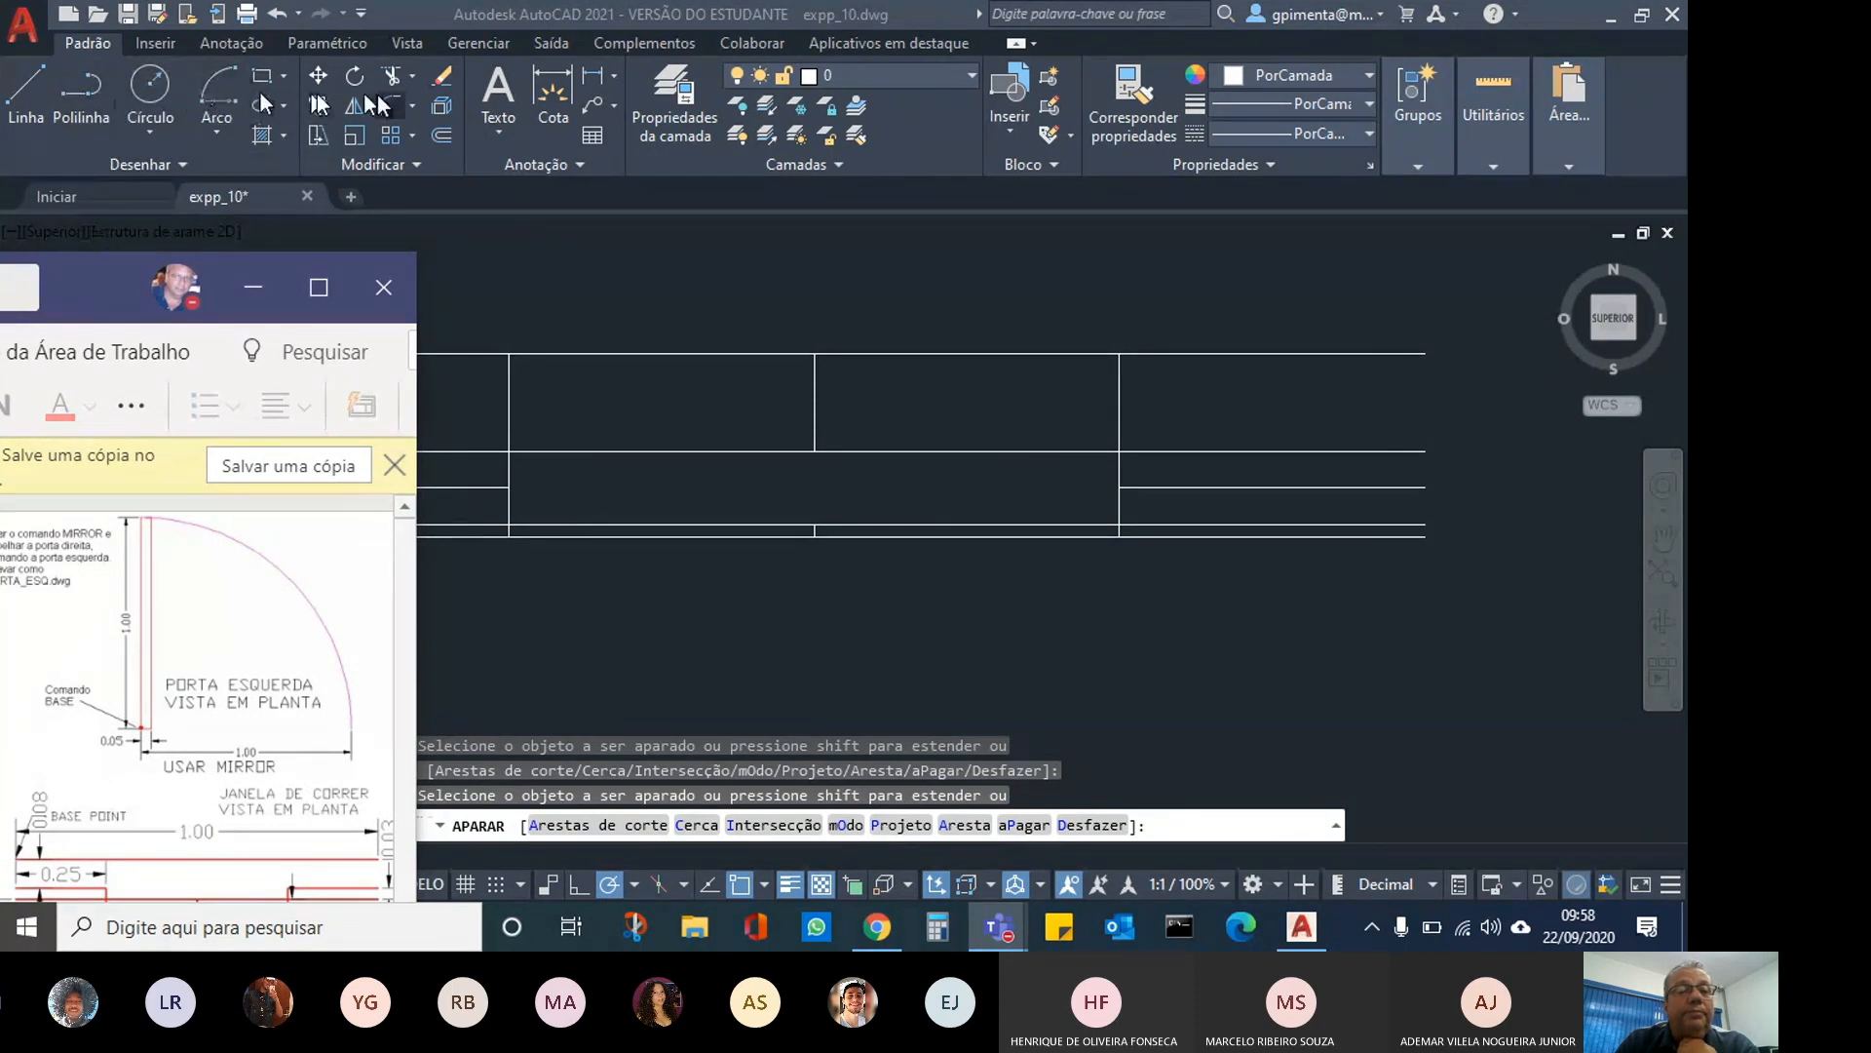
# Undo the last group of trims in AutoCAD and check the sliding window's line layout on slide 8 in Microsoft Teams.
pyautogui.click(291, 23)
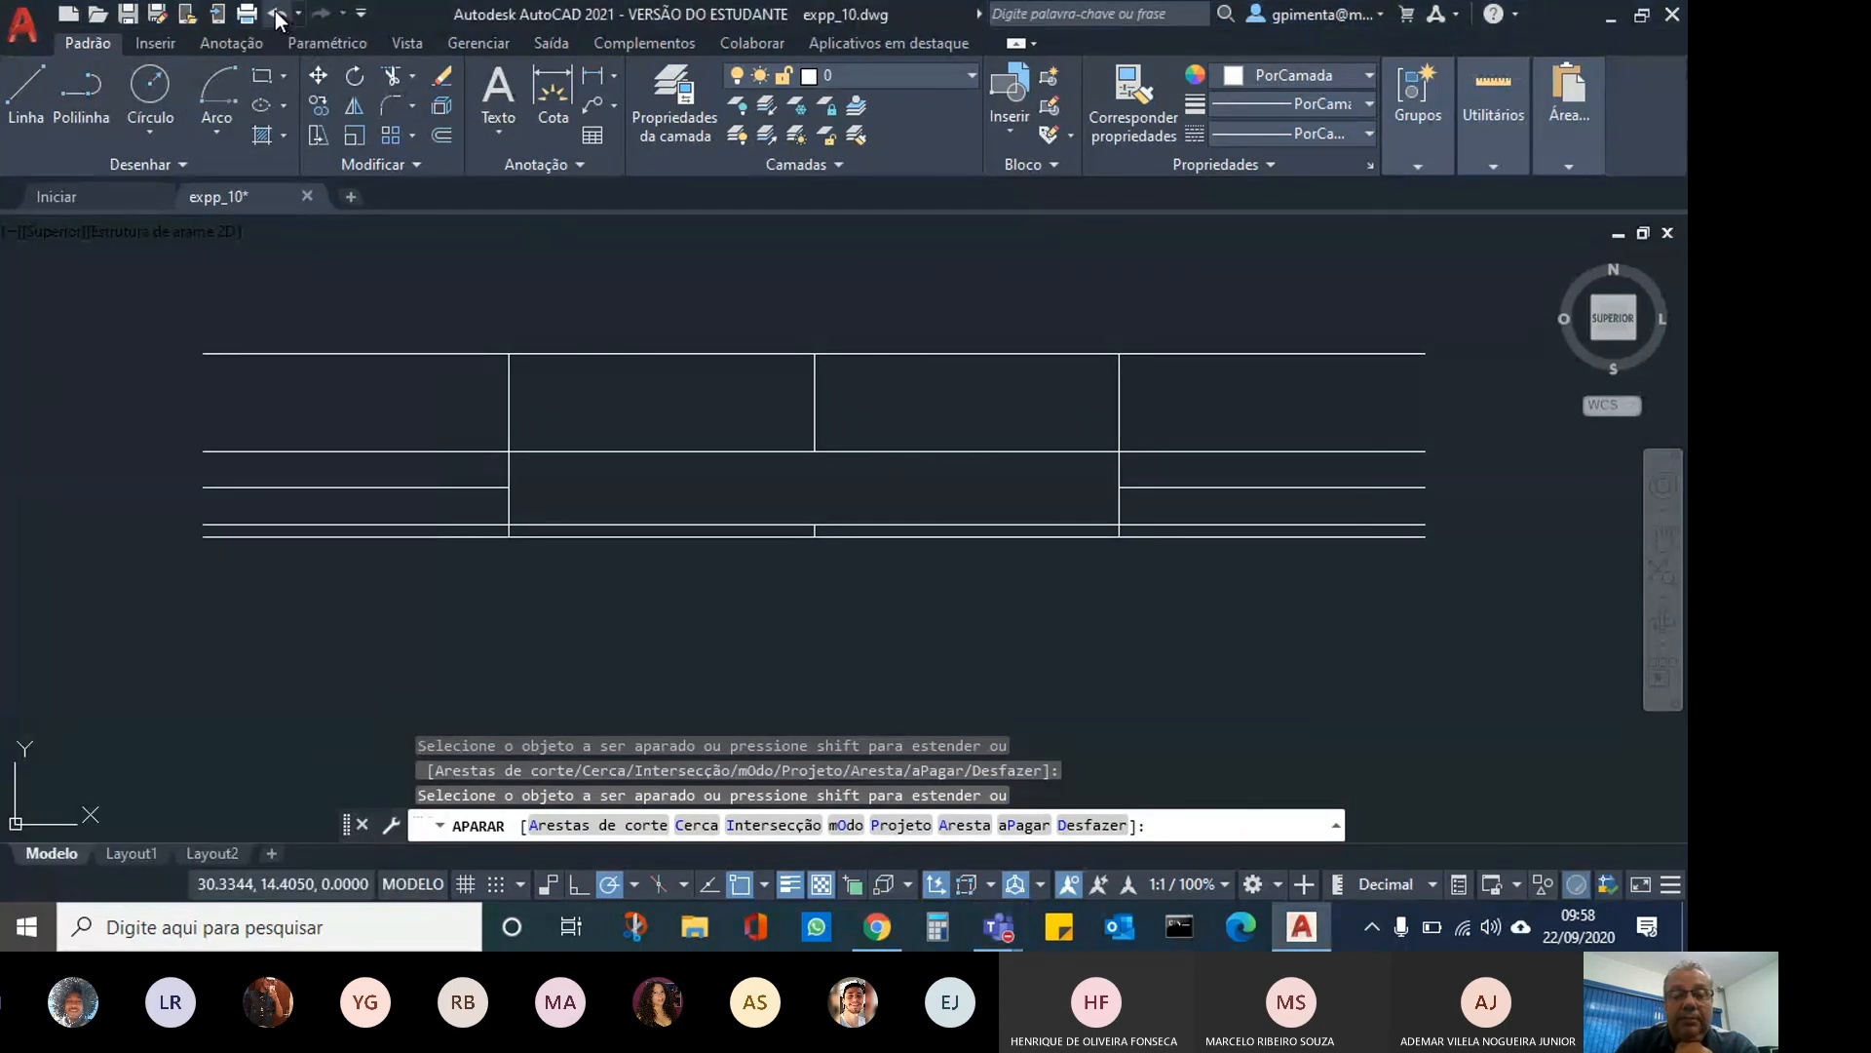
pyautogui.click(277, 13)
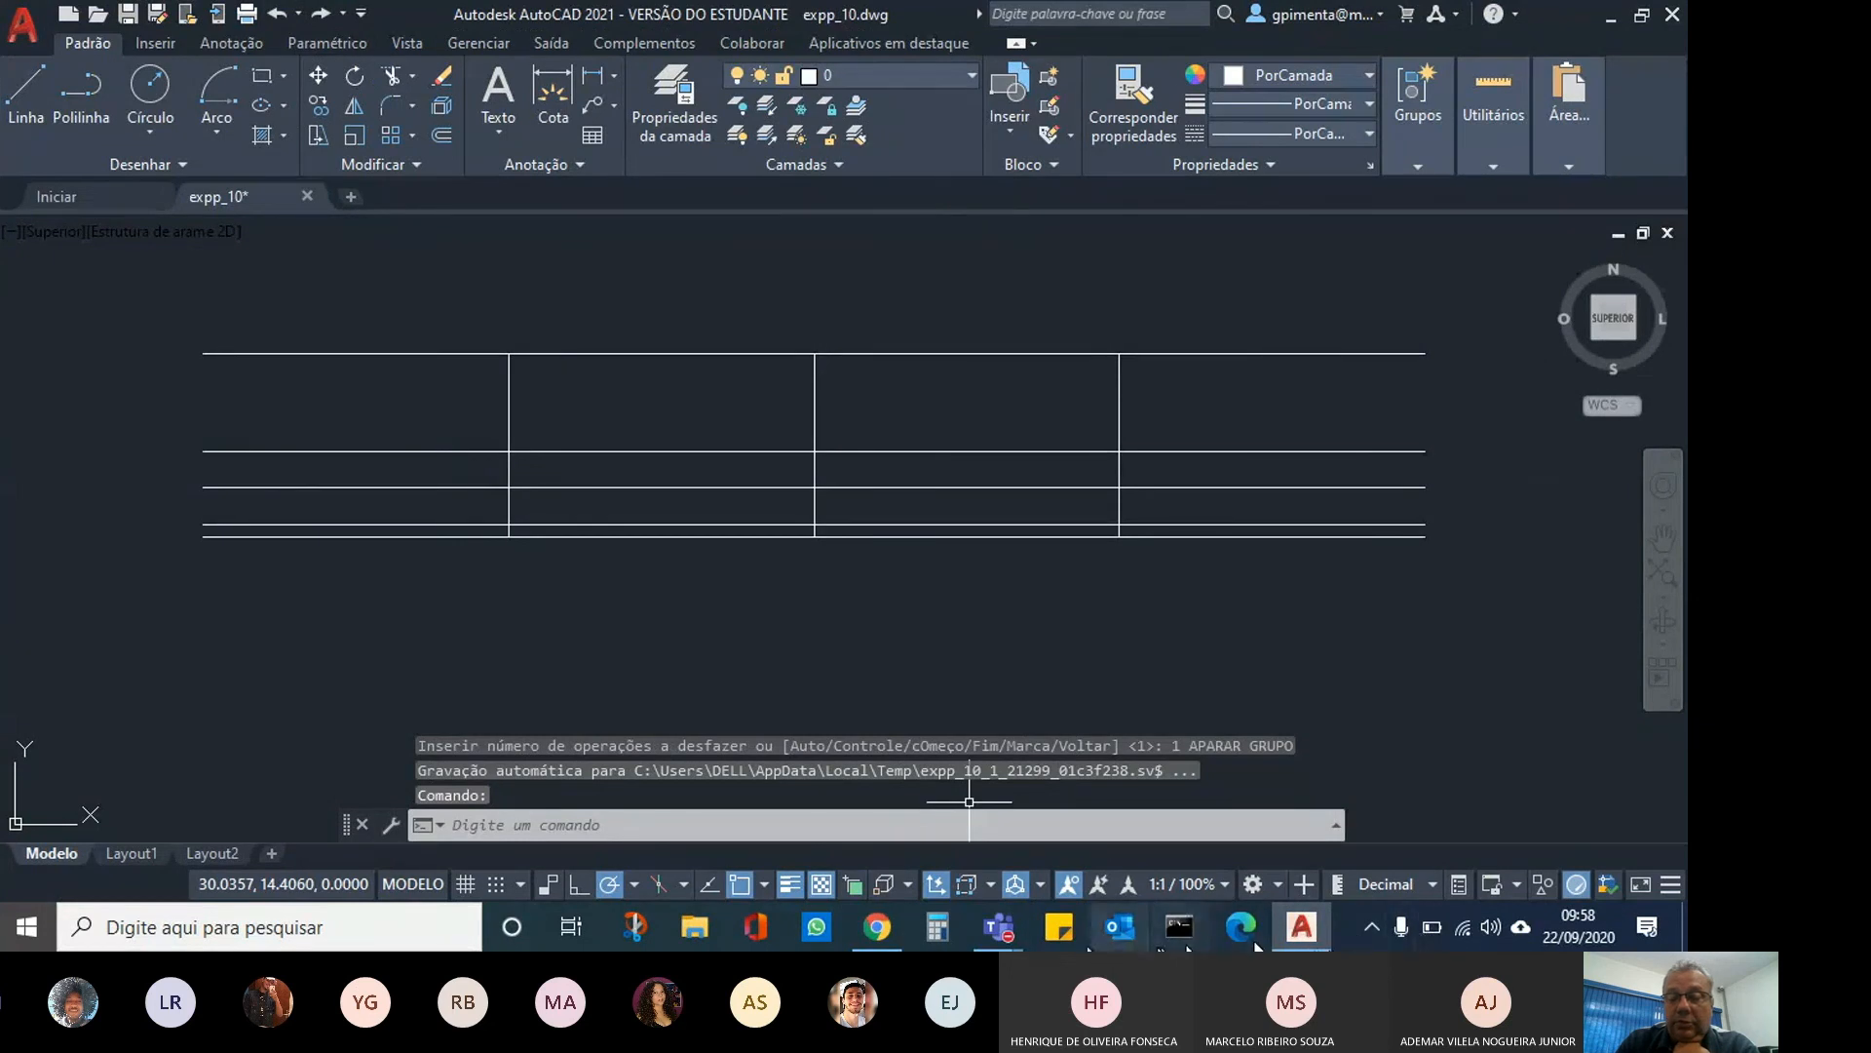
pyautogui.moveTo(999, 926)
pyautogui.click(791, 788)
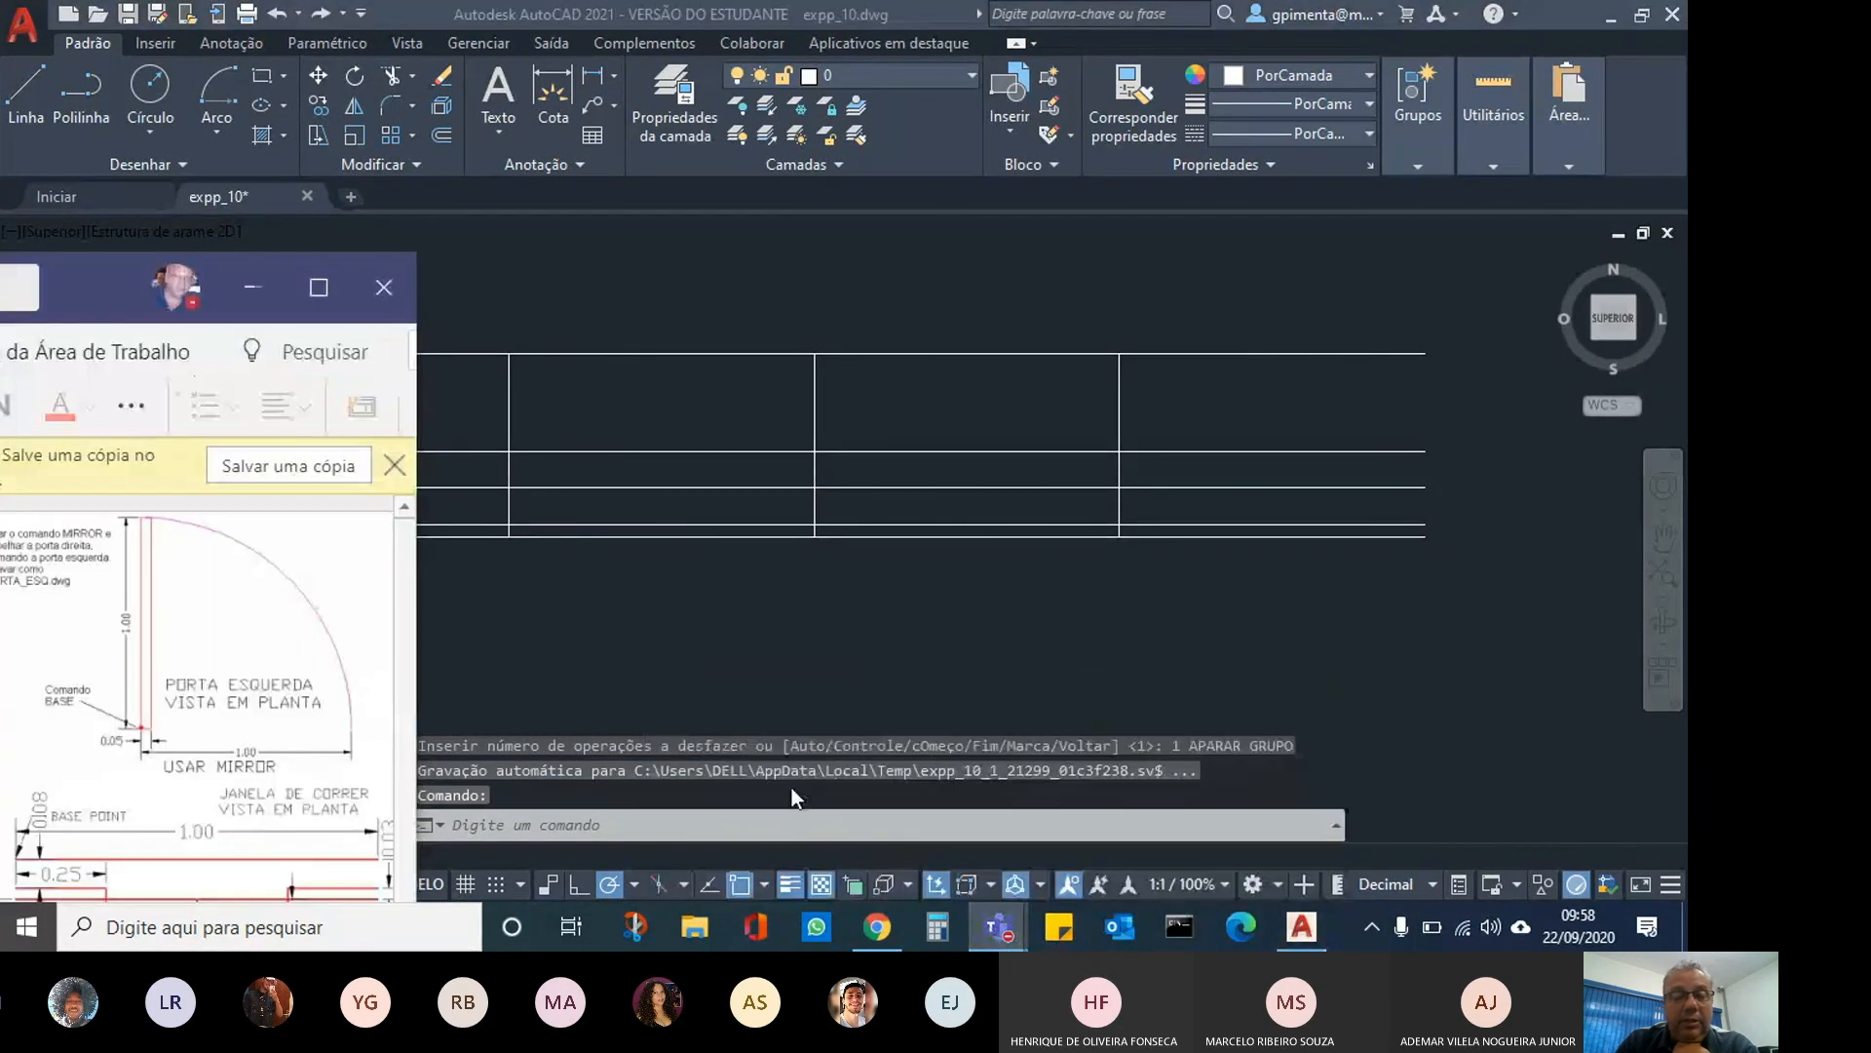
pyautogui.scroll(-1, 361, 770)
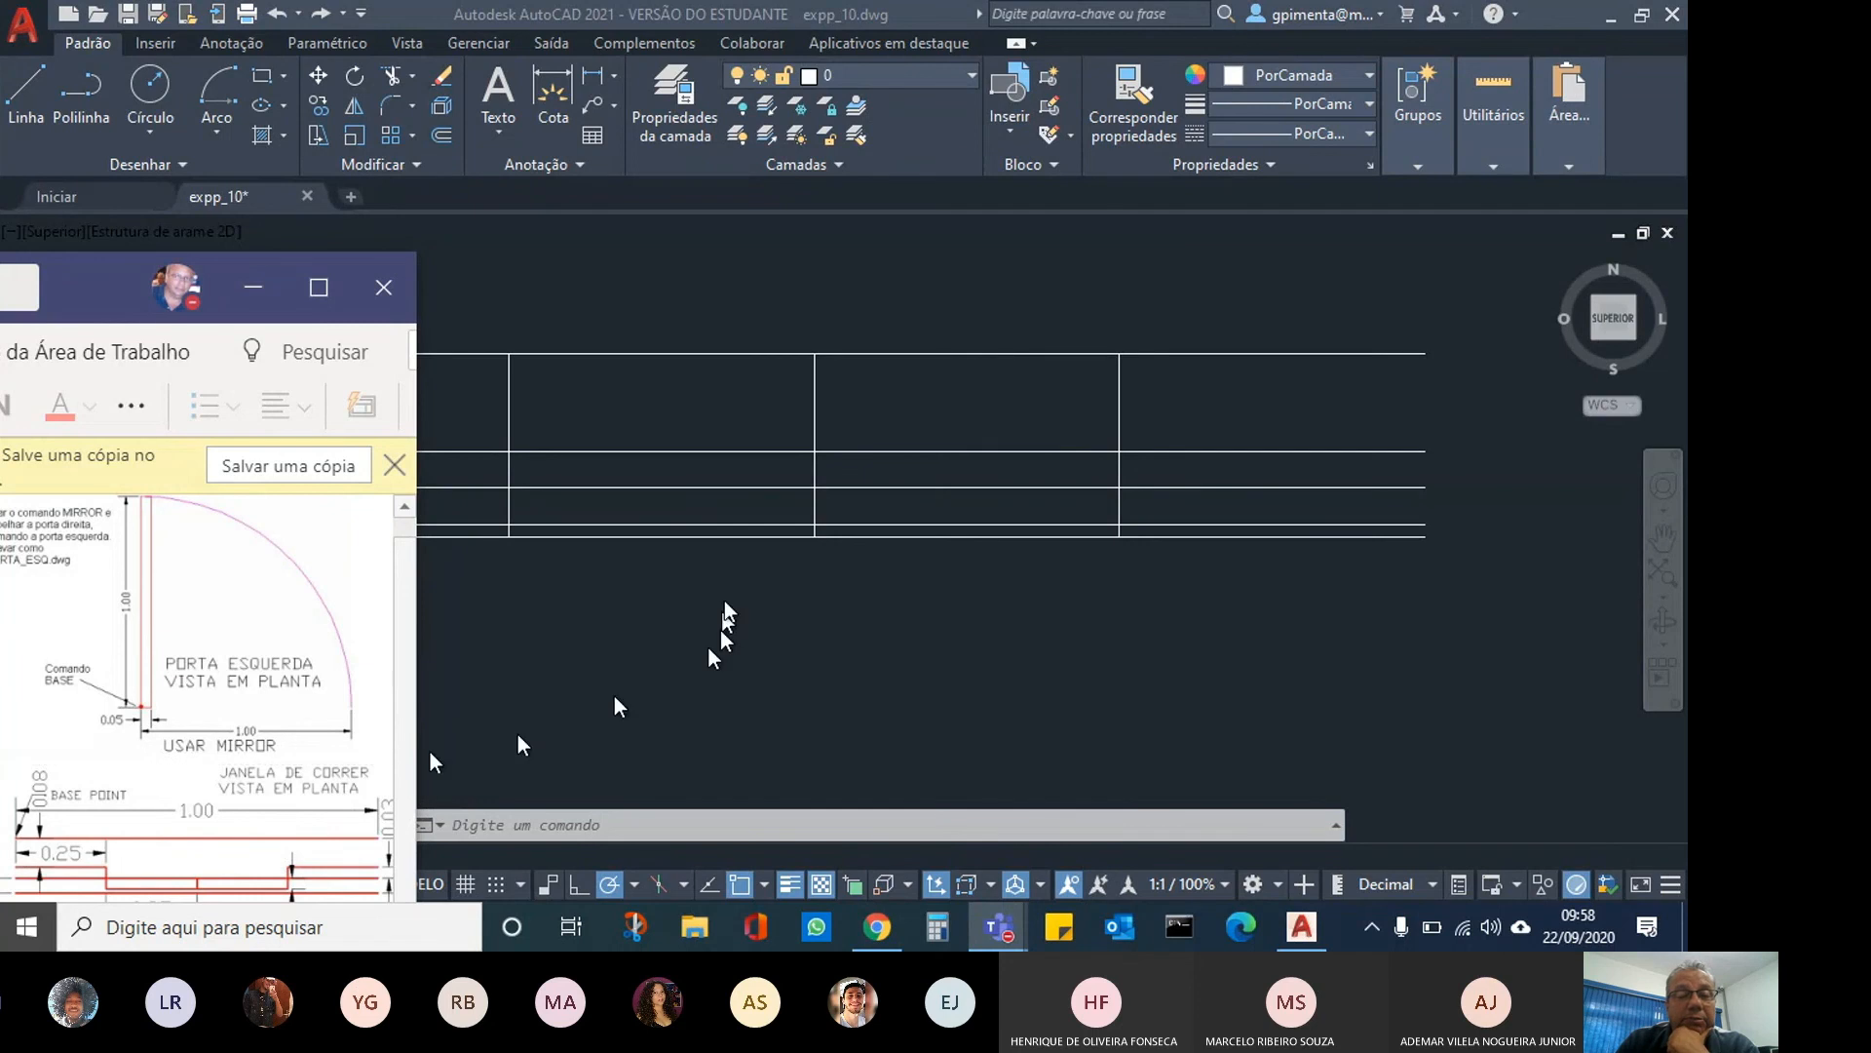
pyautogui.click(647, 466)
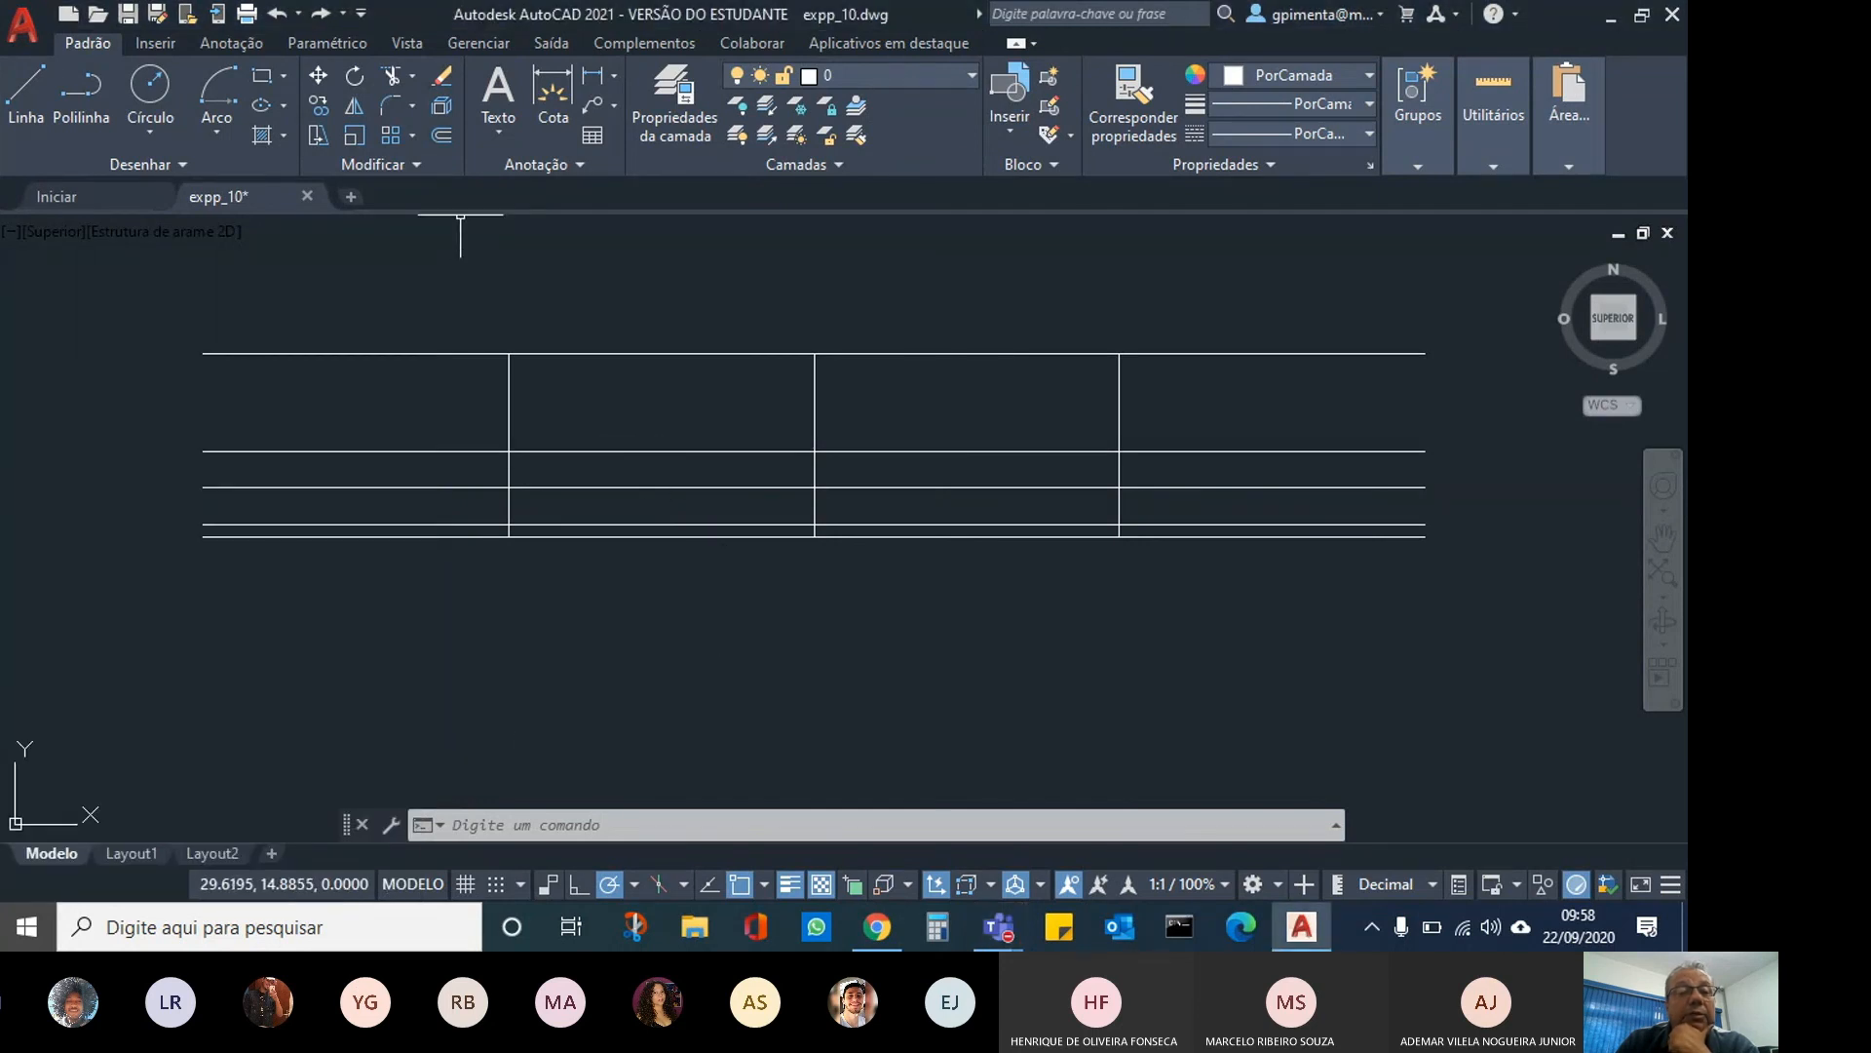
# Following slide 8, trim the second horizontal line between the outer verticals and the fourth horizontal line outside them.
pyautogui.click(395, 75)
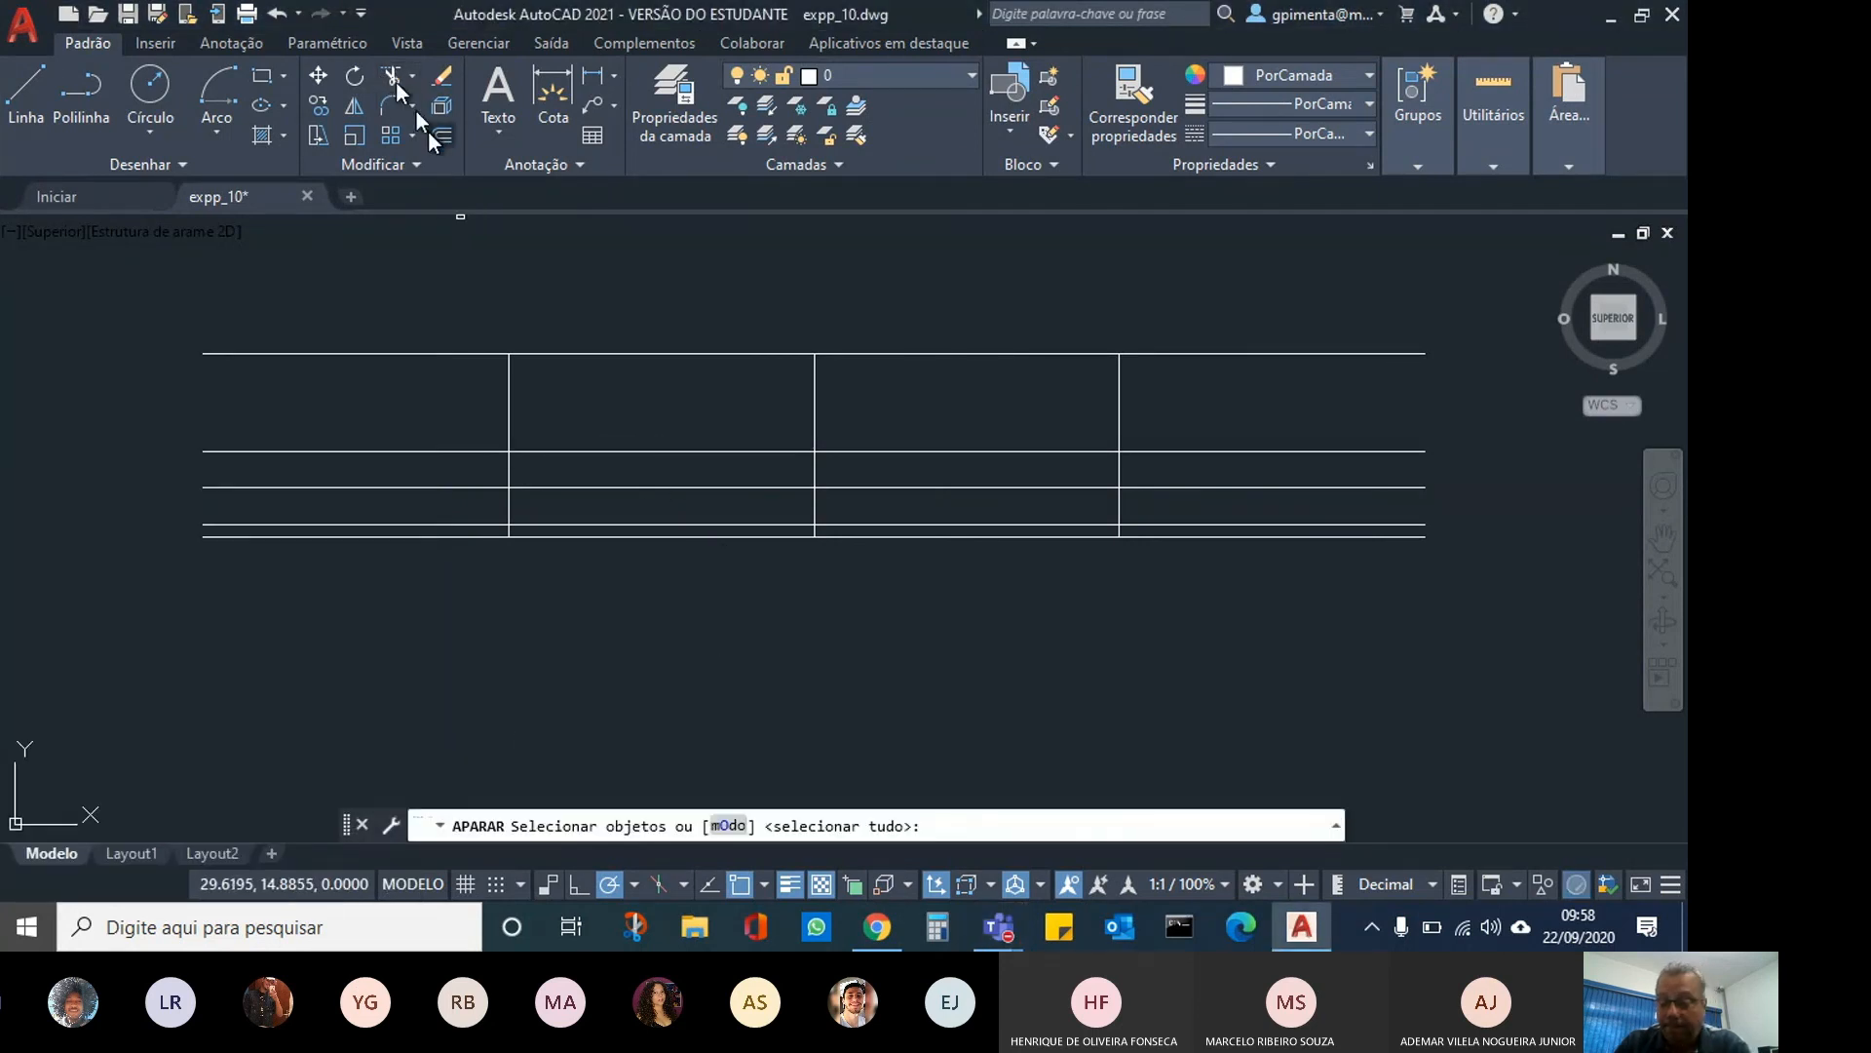
pyautogui.press('Return')
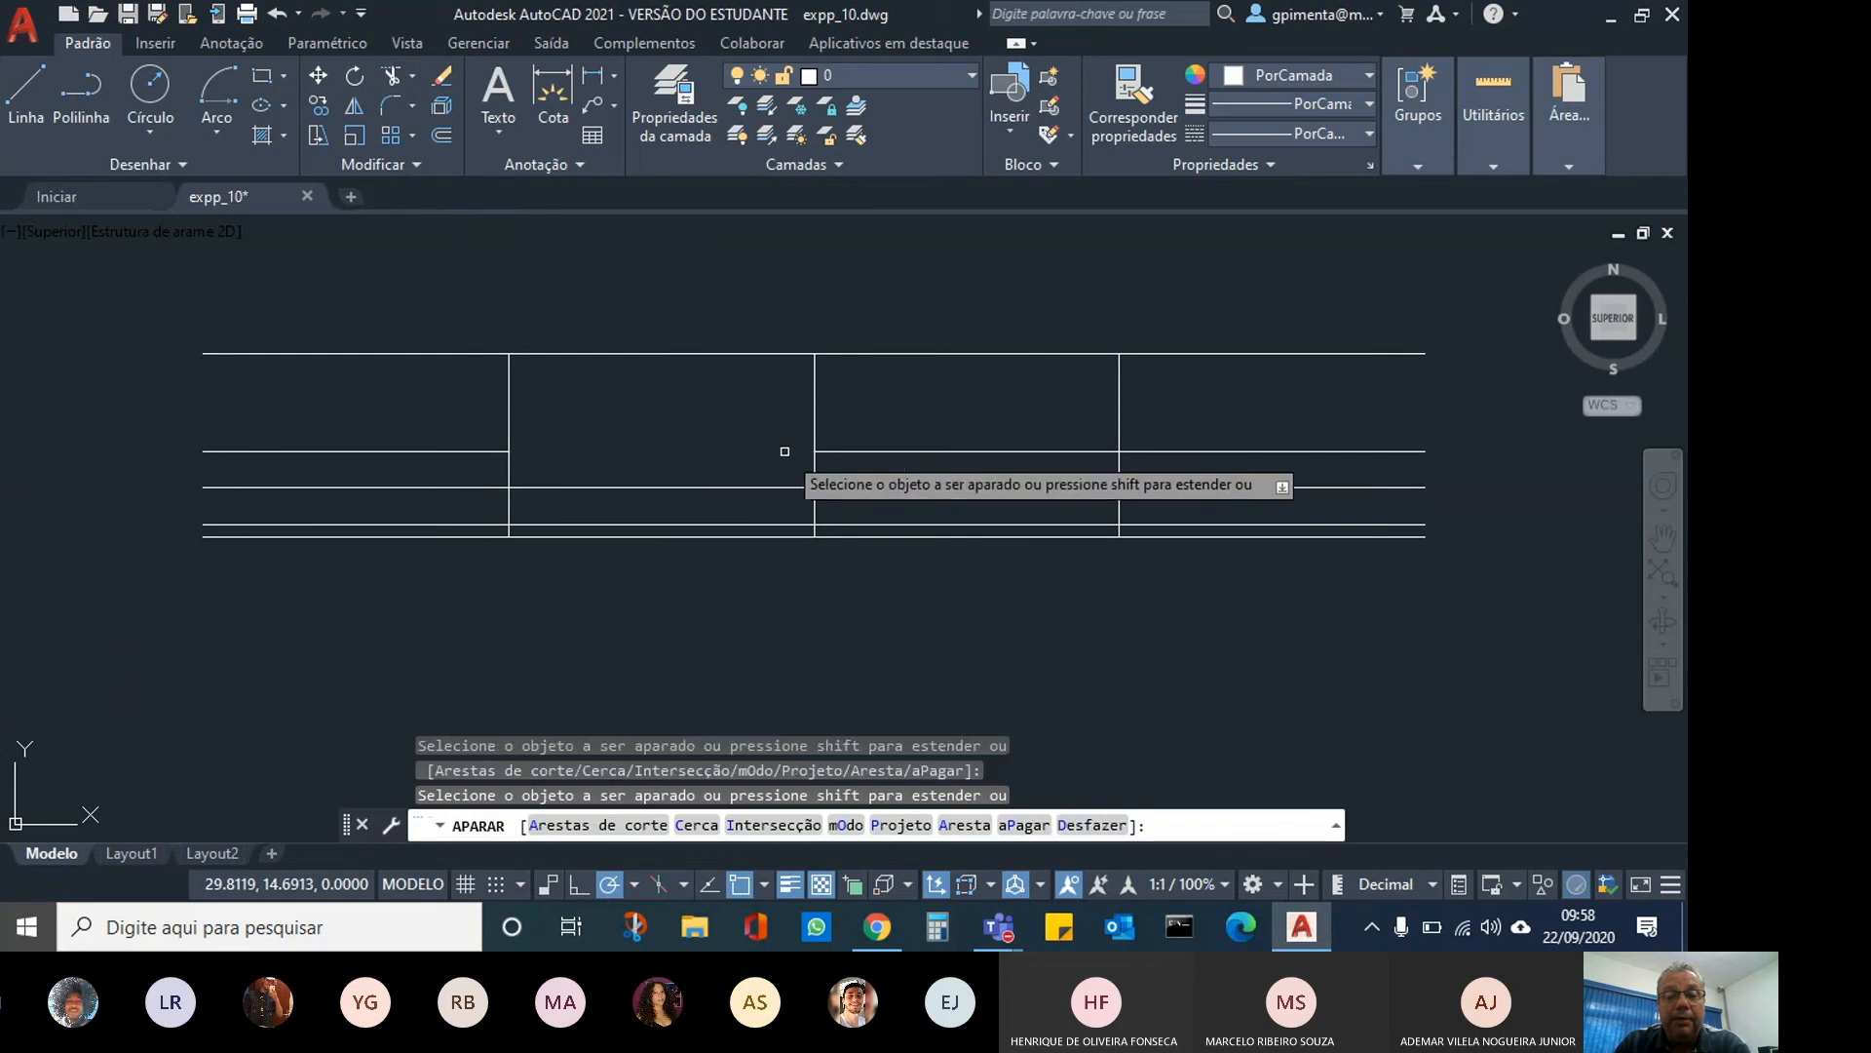
pyautogui.click(834, 451)
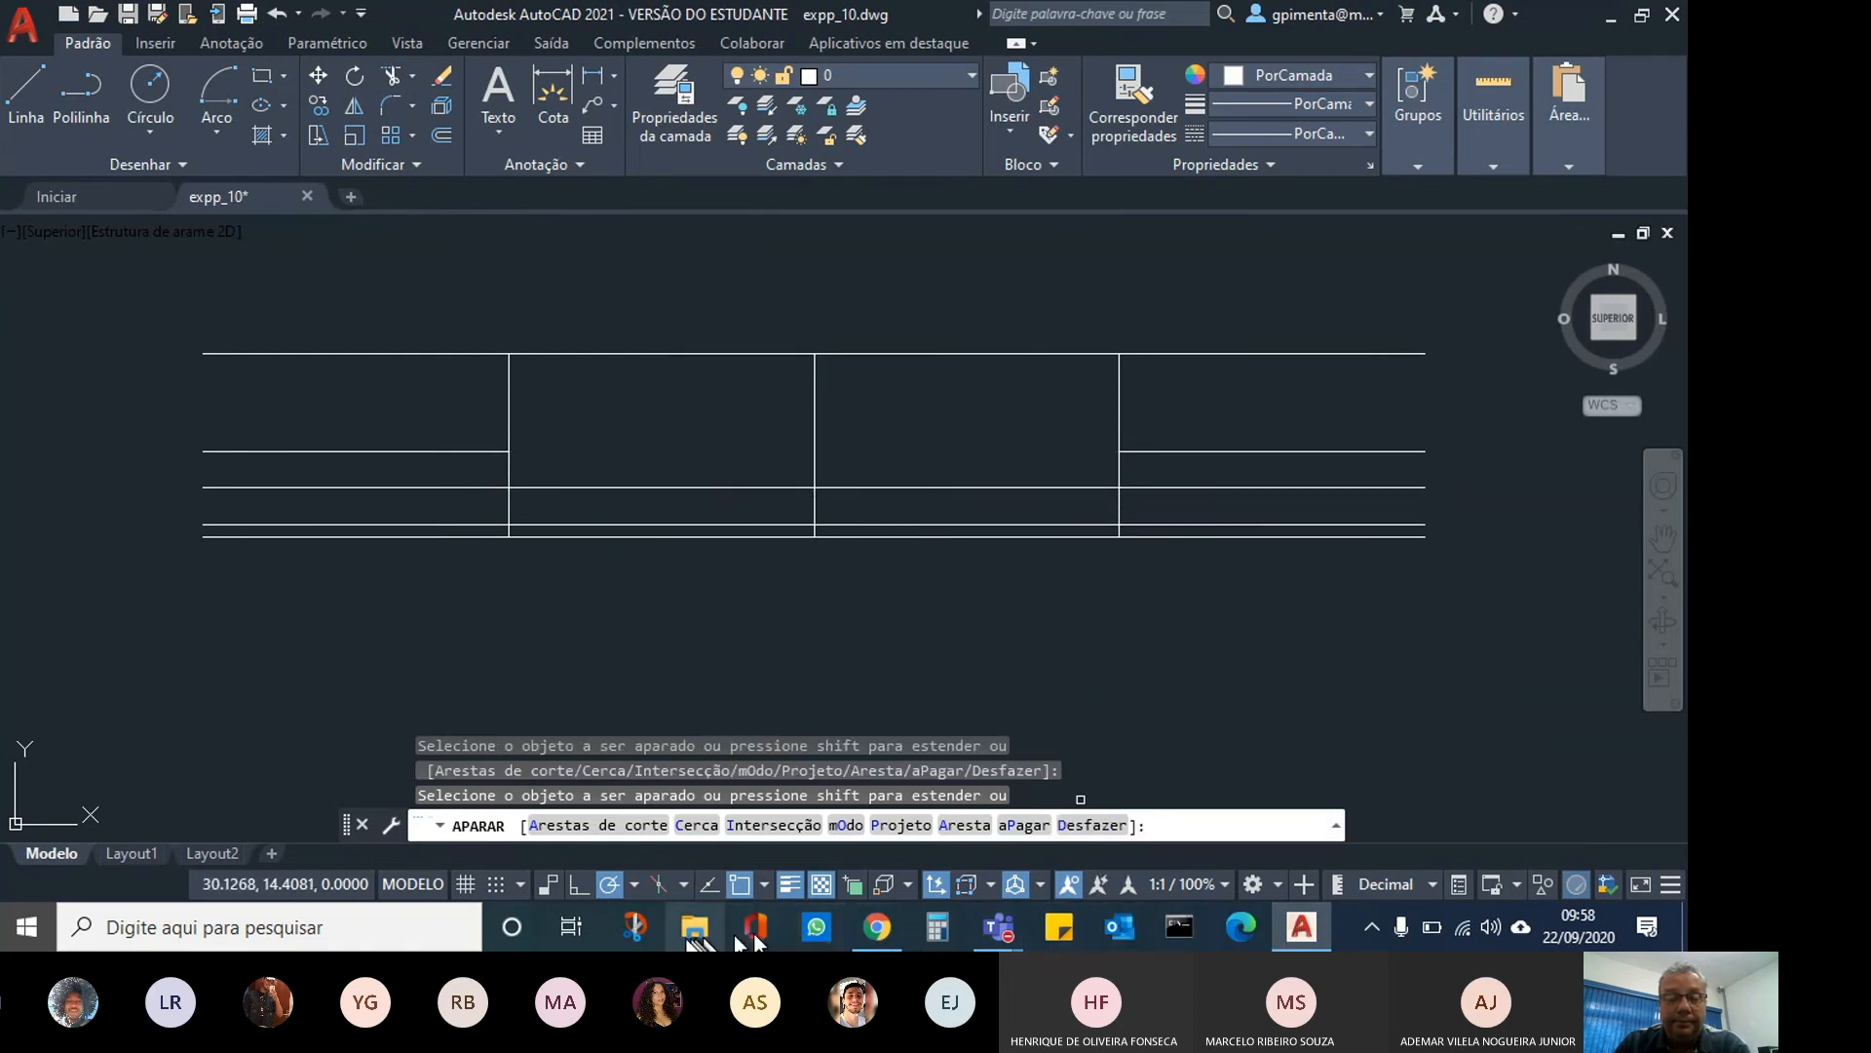
pyautogui.moveTo(986, 927)
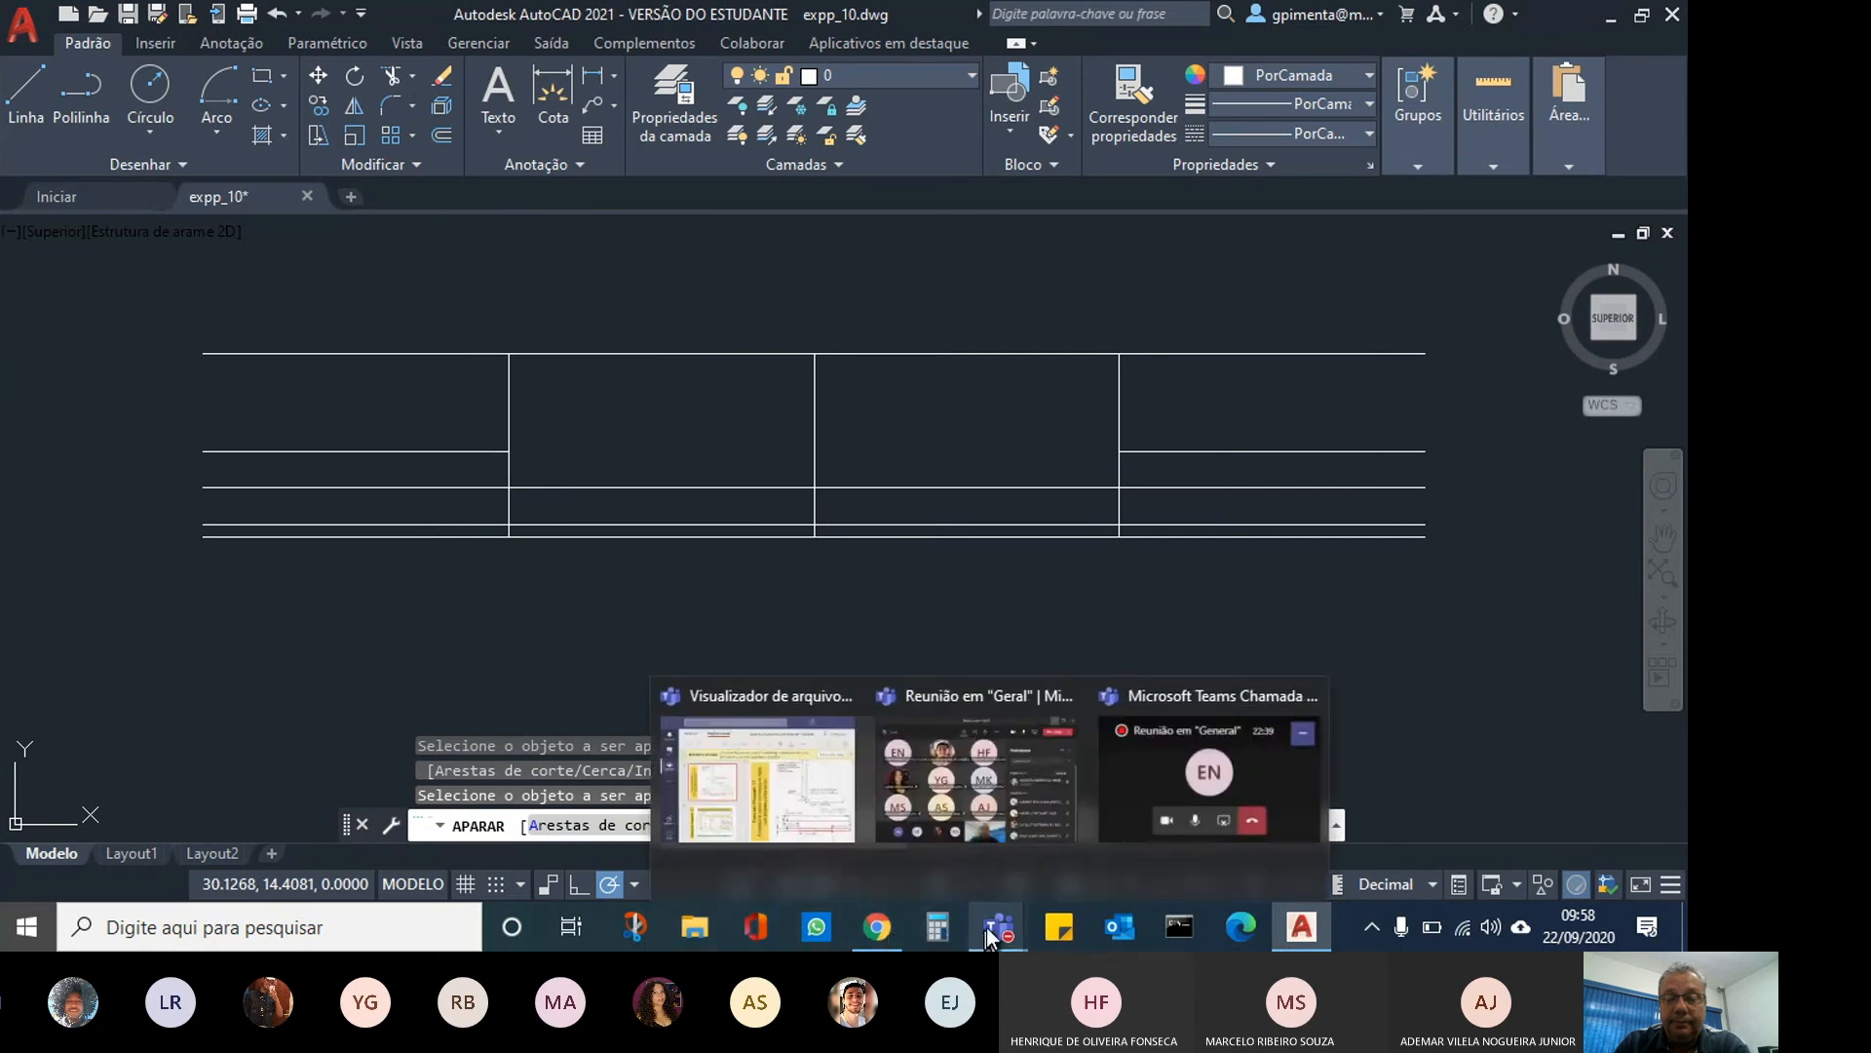
pyautogui.click(834, 815)
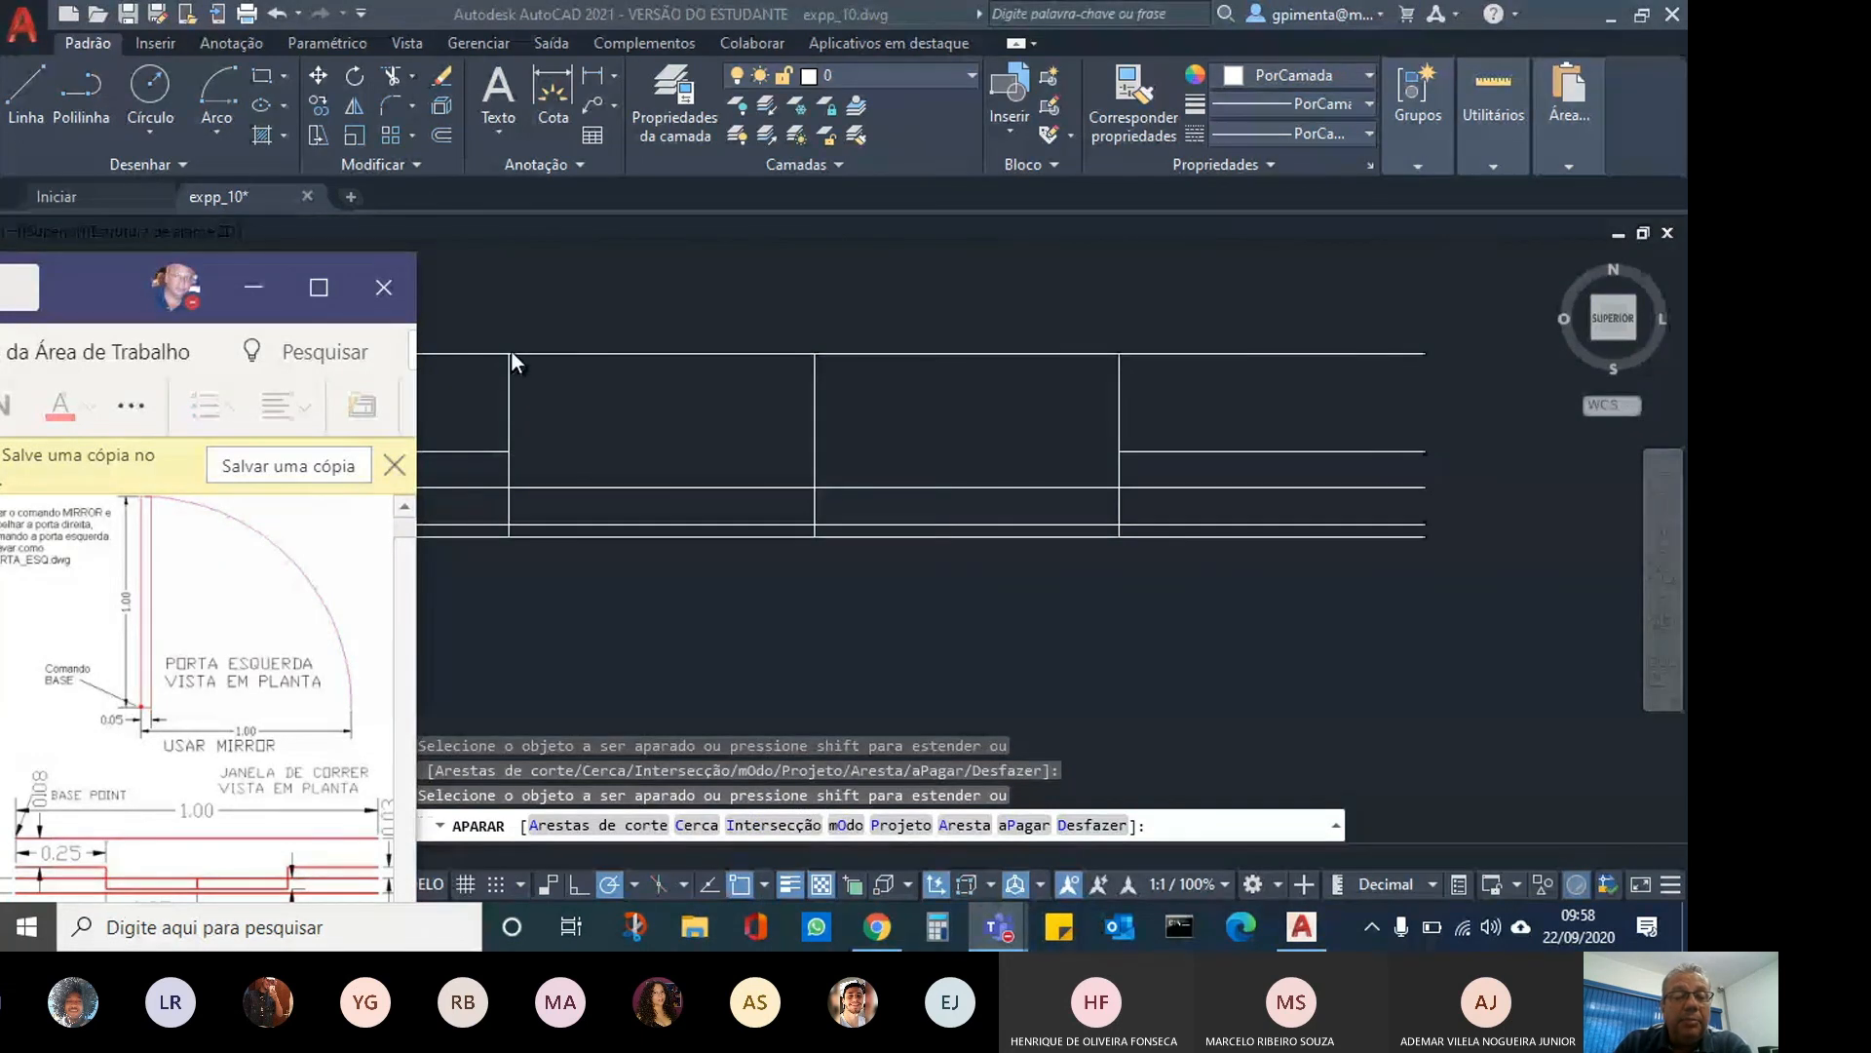
pyautogui.click(468, 516)
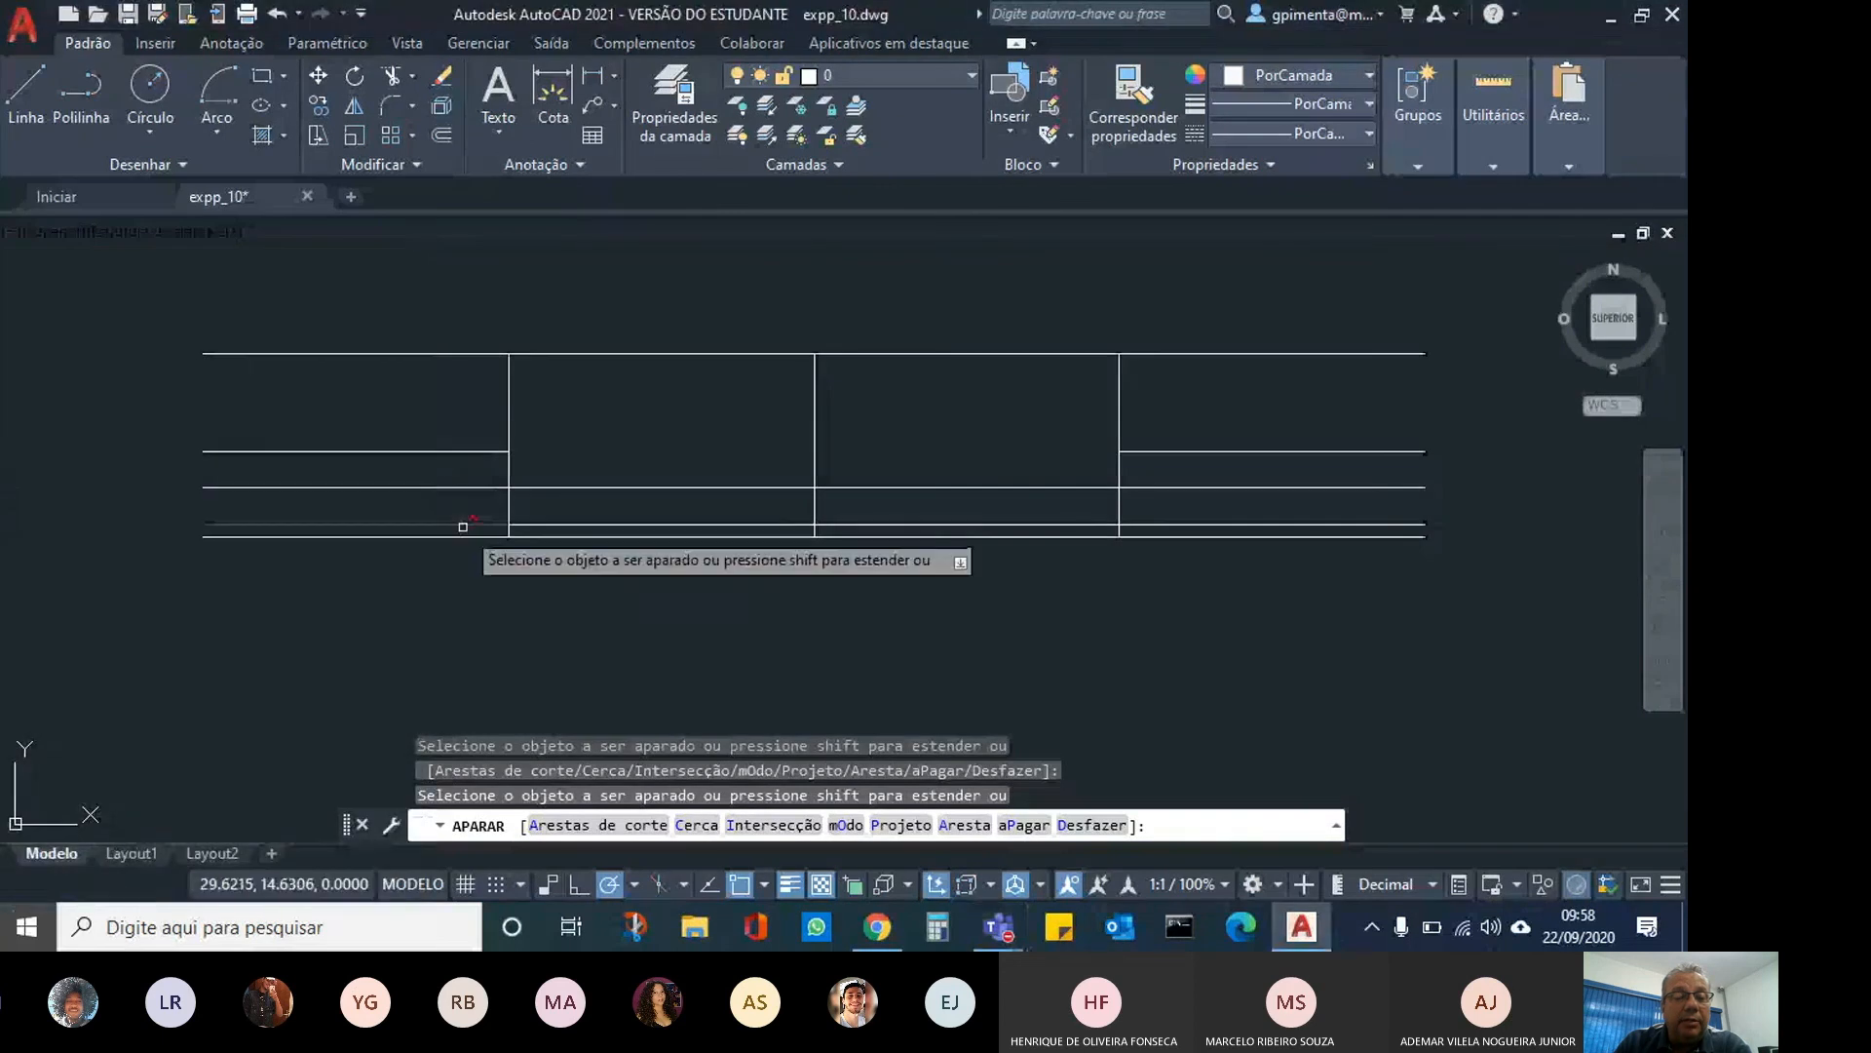
pyautogui.click(1131, 525)
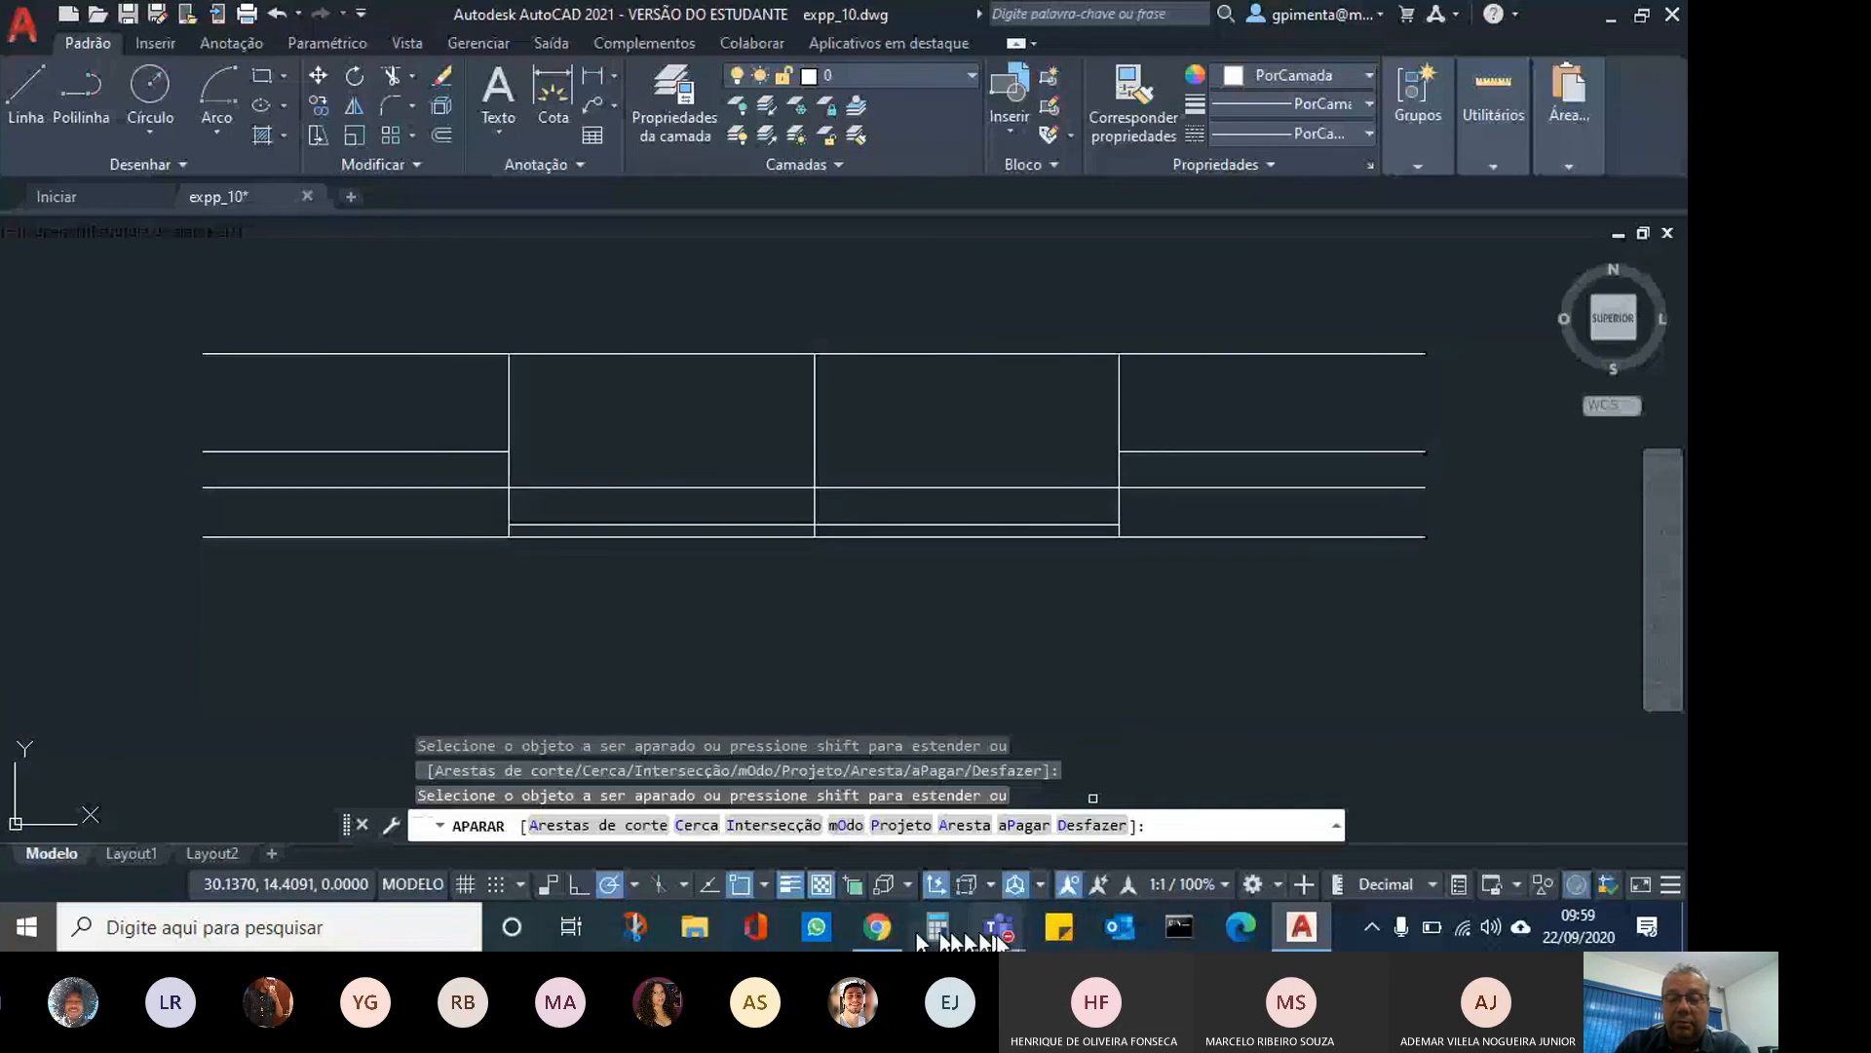
# Check slide 8 and trim the outer verticals below the fourth horizontal line and the central vertical above the third.
pyautogui.moveTo(999, 938)
pyautogui.click(823, 765)
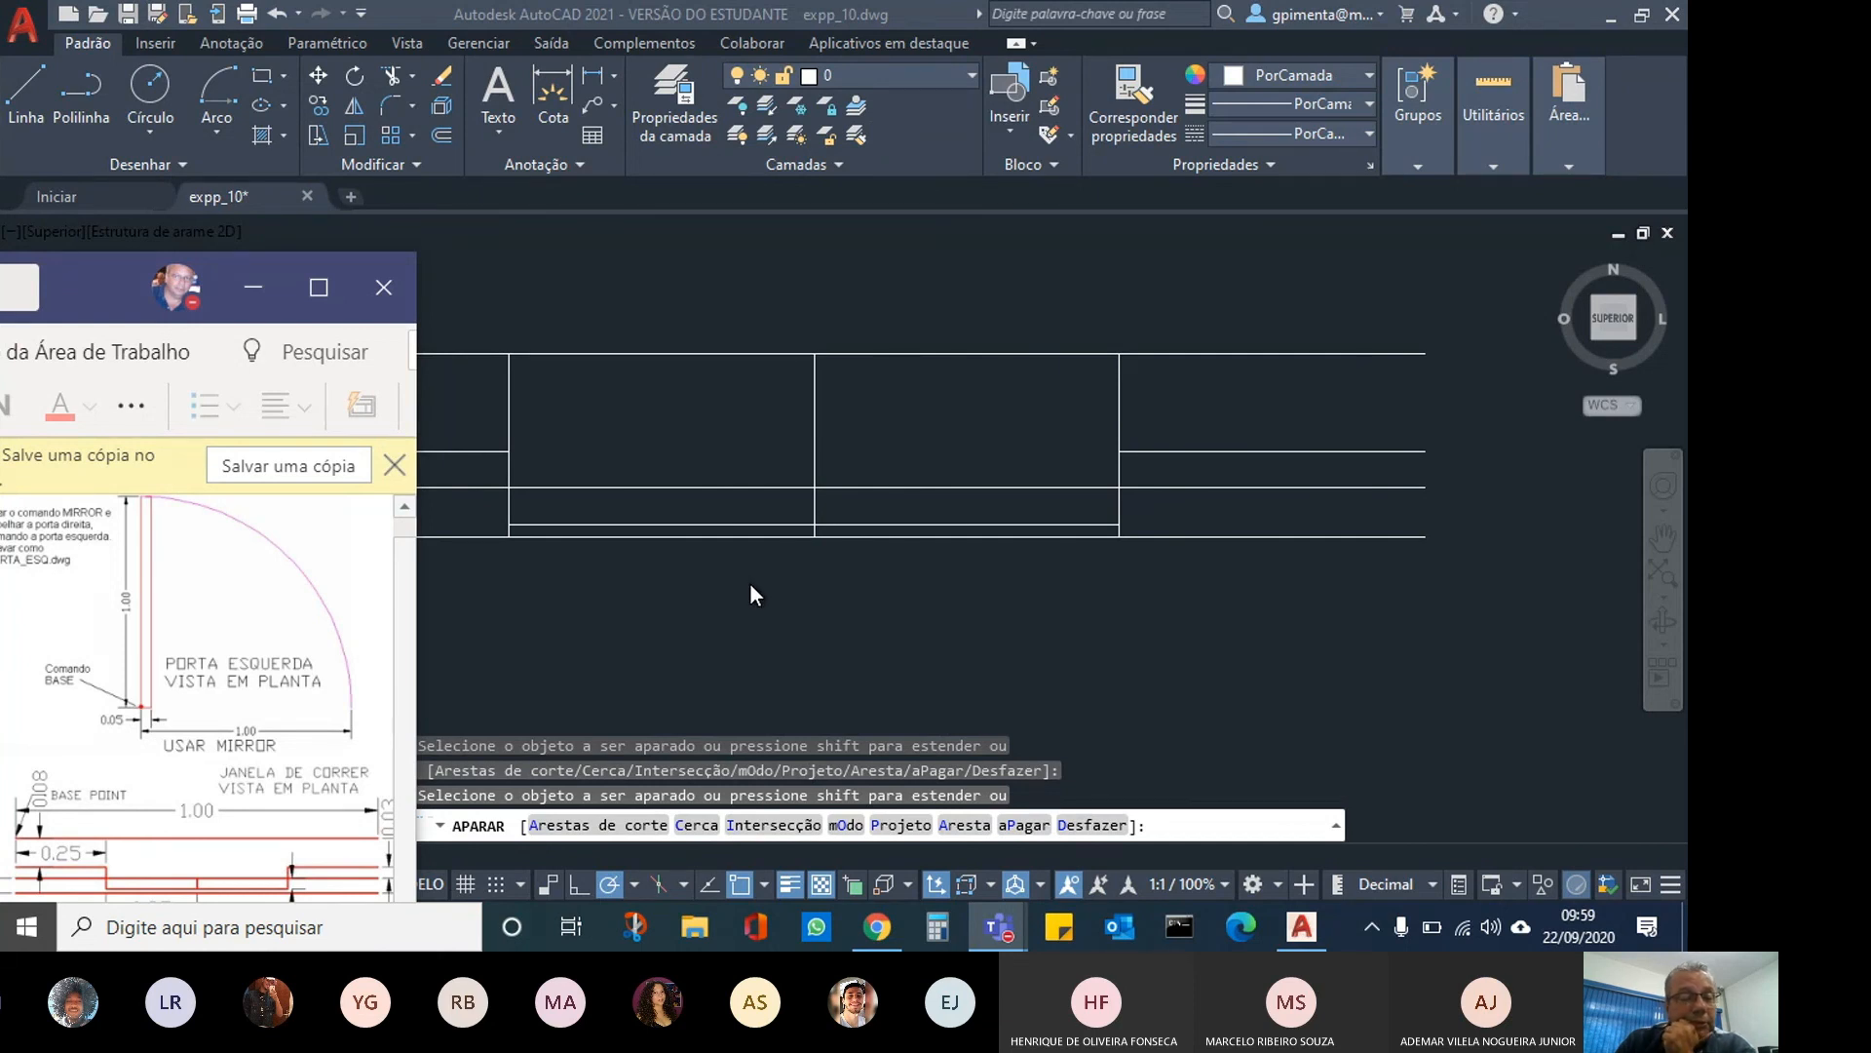
pyautogui.click(508, 530)
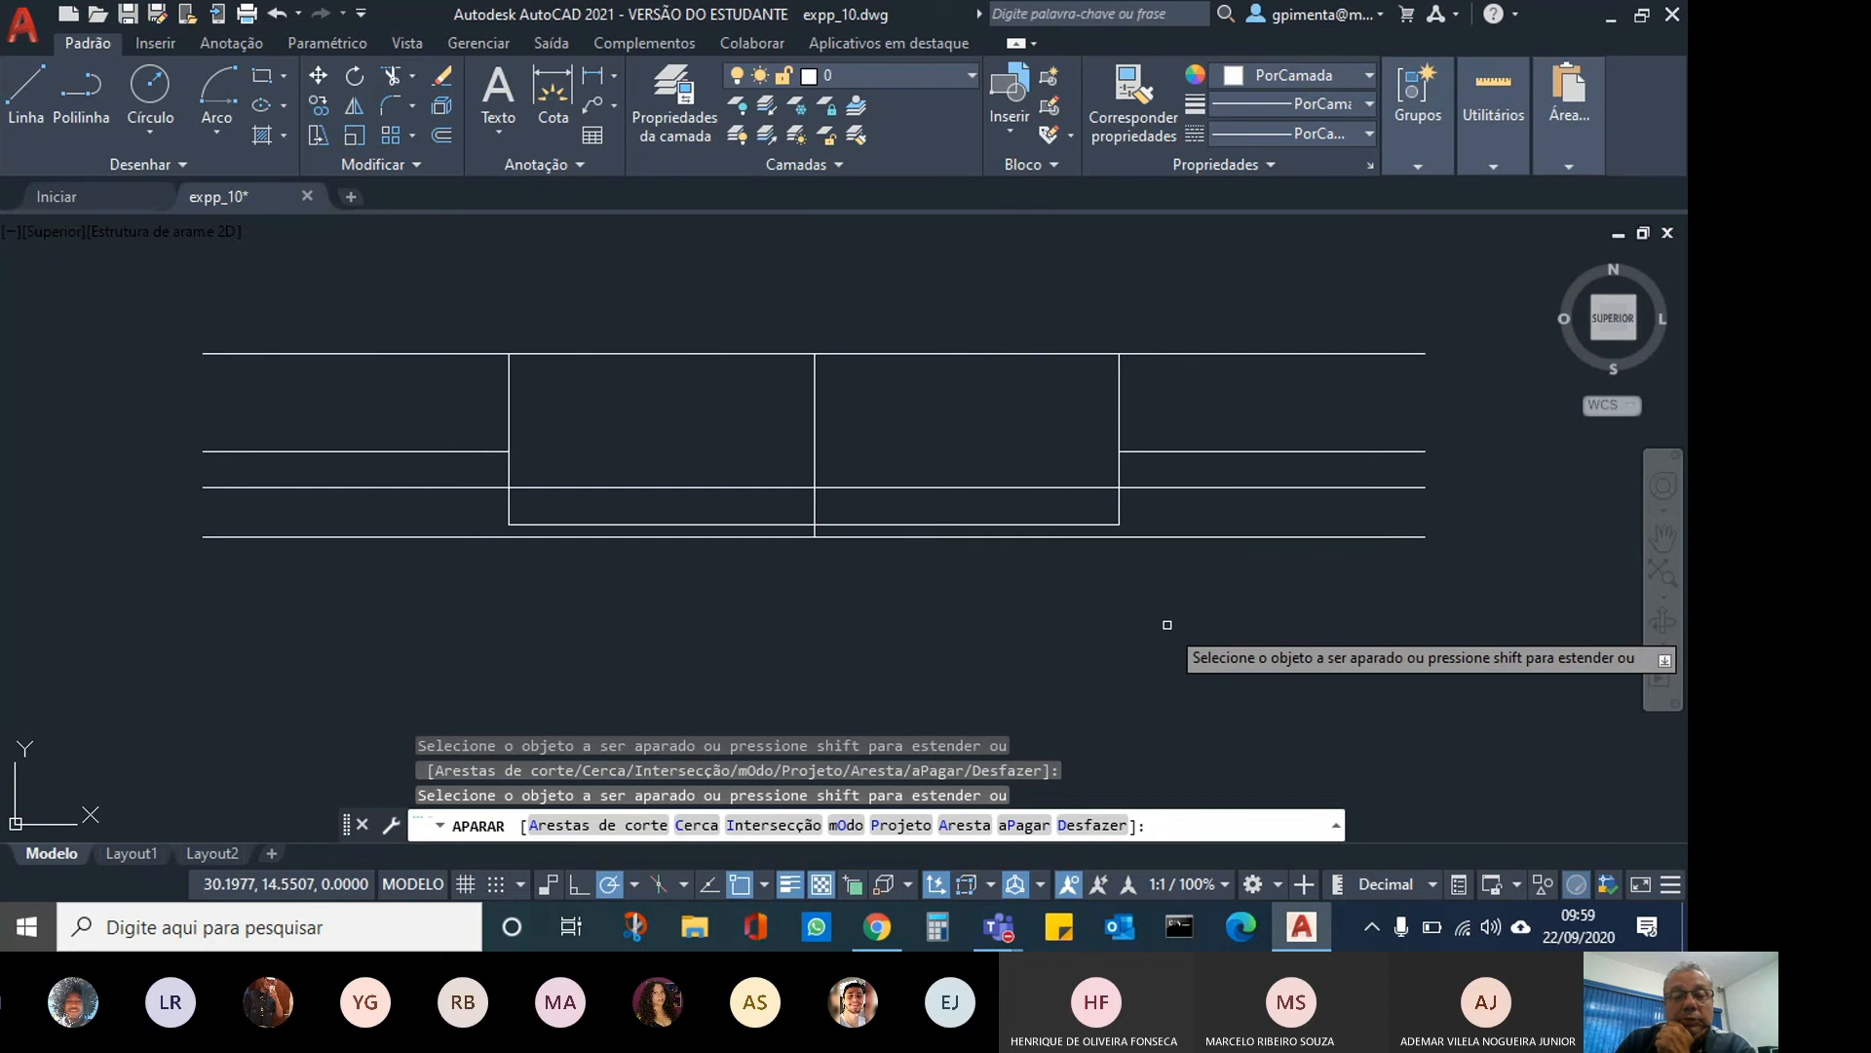
pyautogui.click(1000, 934)
pyautogui.click(838, 784)
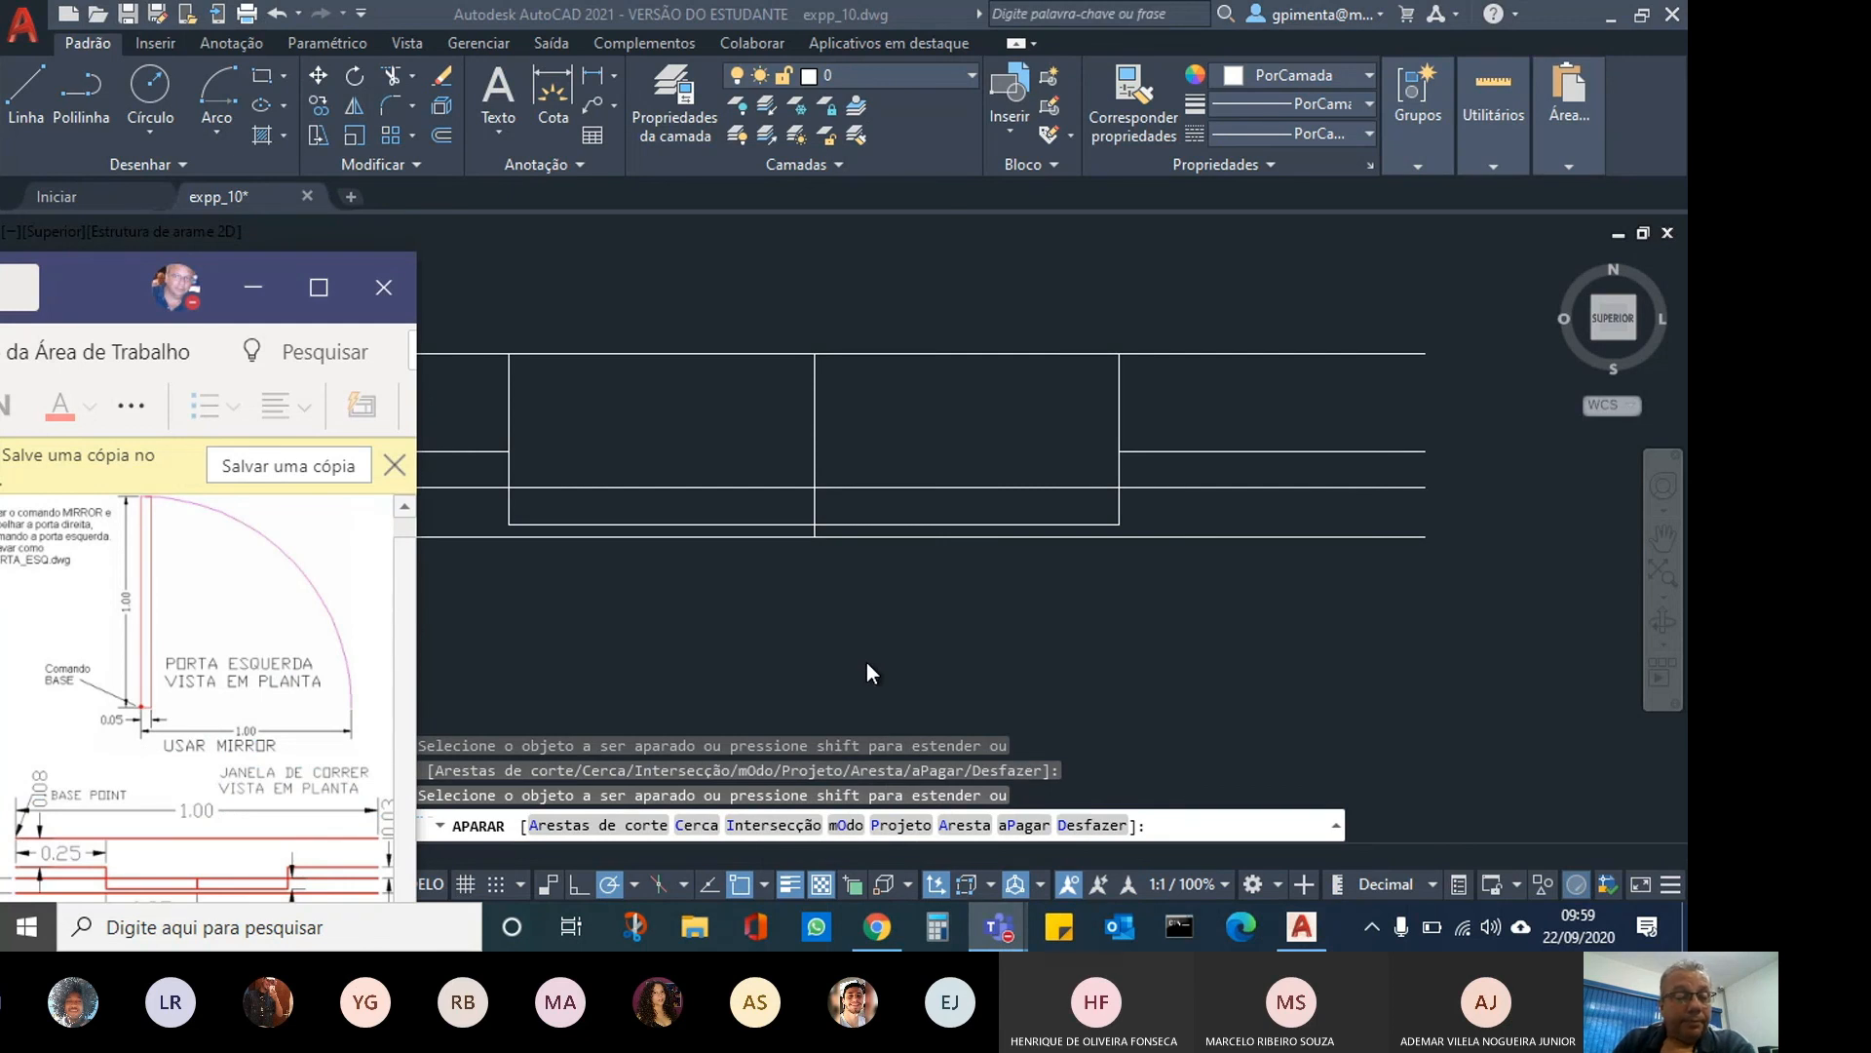
pyautogui.click(816, 435)
pyautogui.click(815, 419)
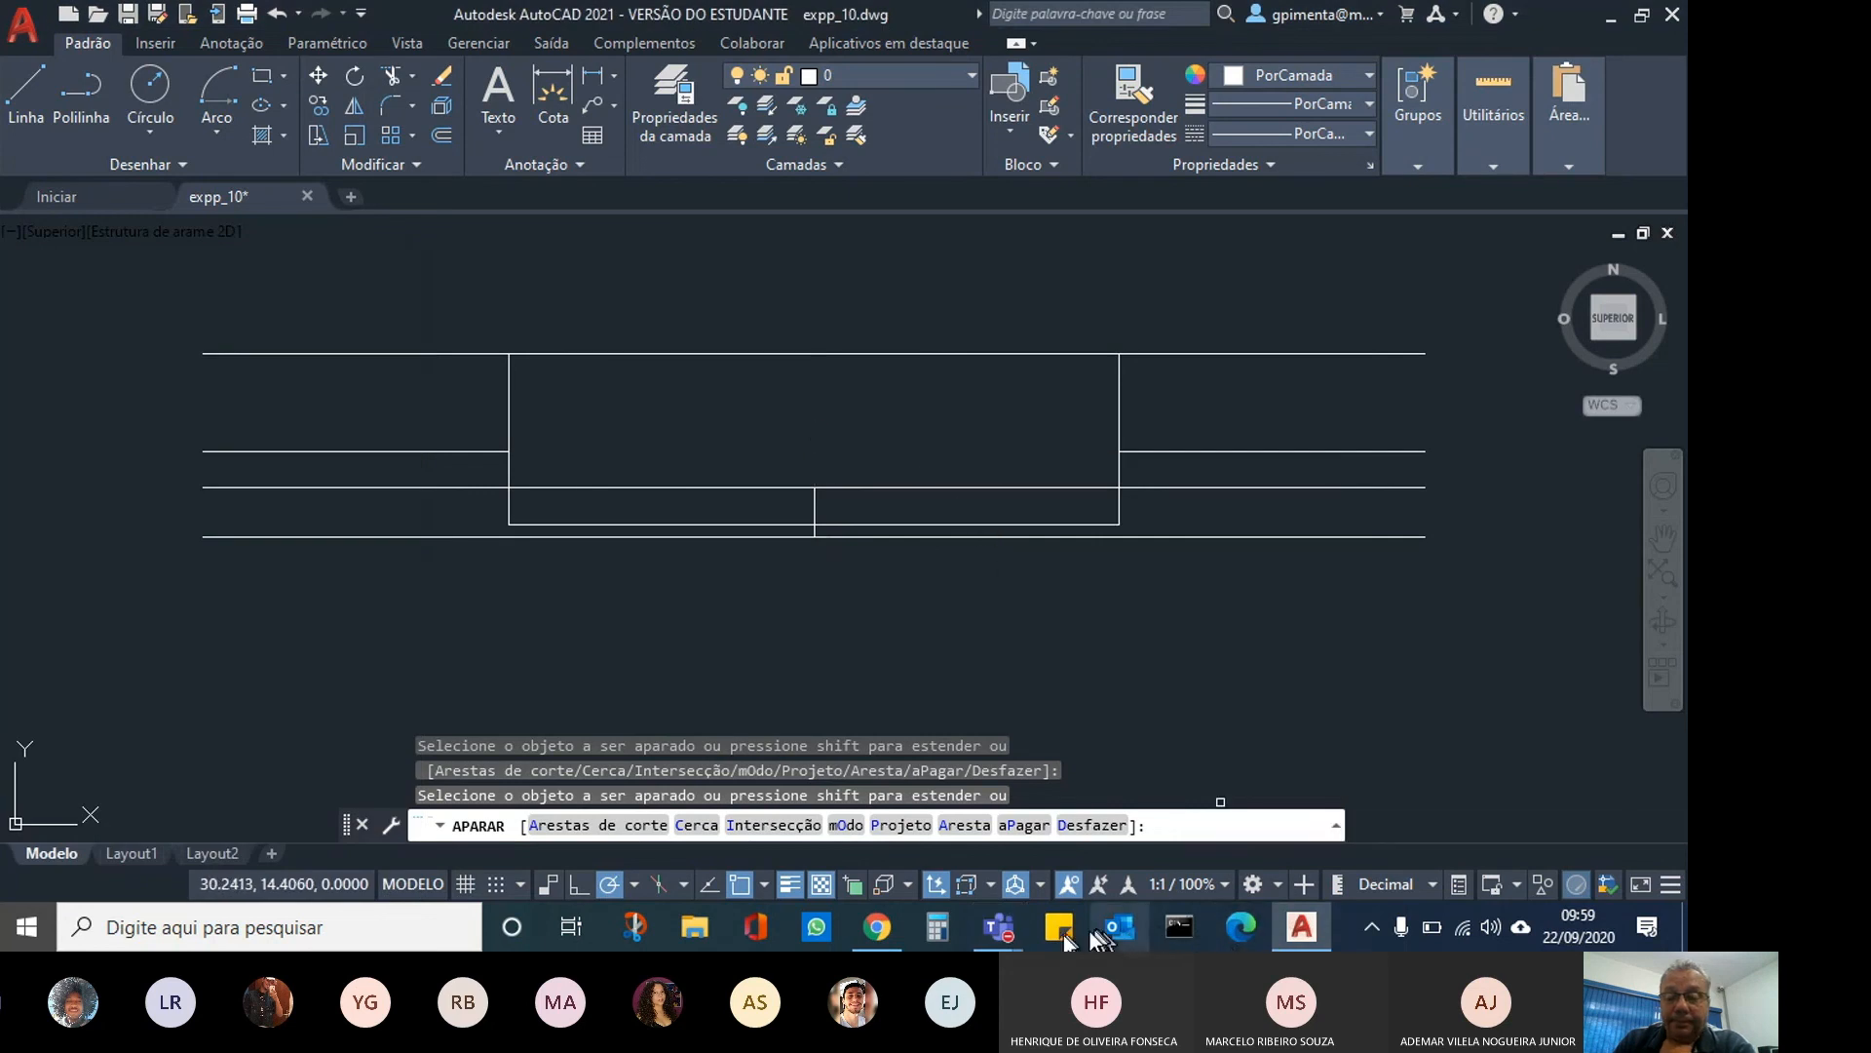
# Check slide 8 and trim both outer verticals between the top and second horizontal lines.
pyautogui.moveTo(1004, 933)
pyautogui.click(805, 801)
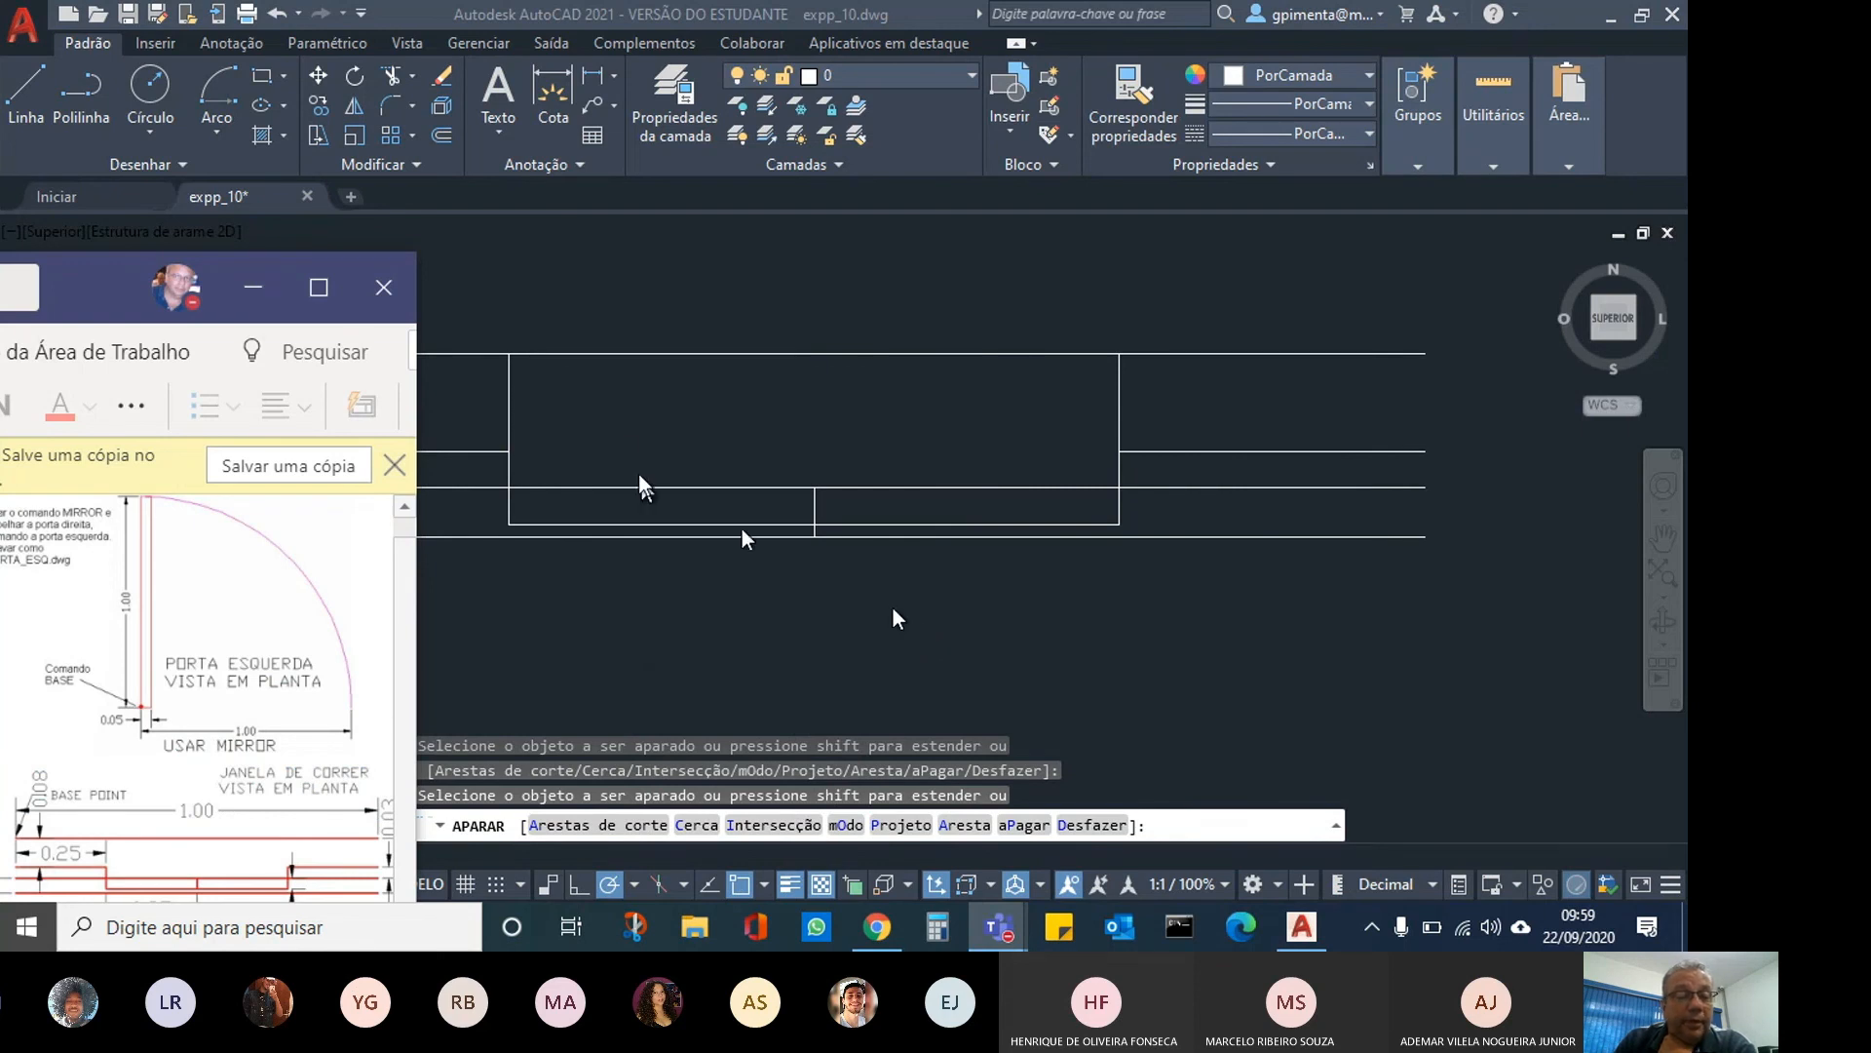
pyautogui.click(515, 400)
pyautogui.click(508, 394)
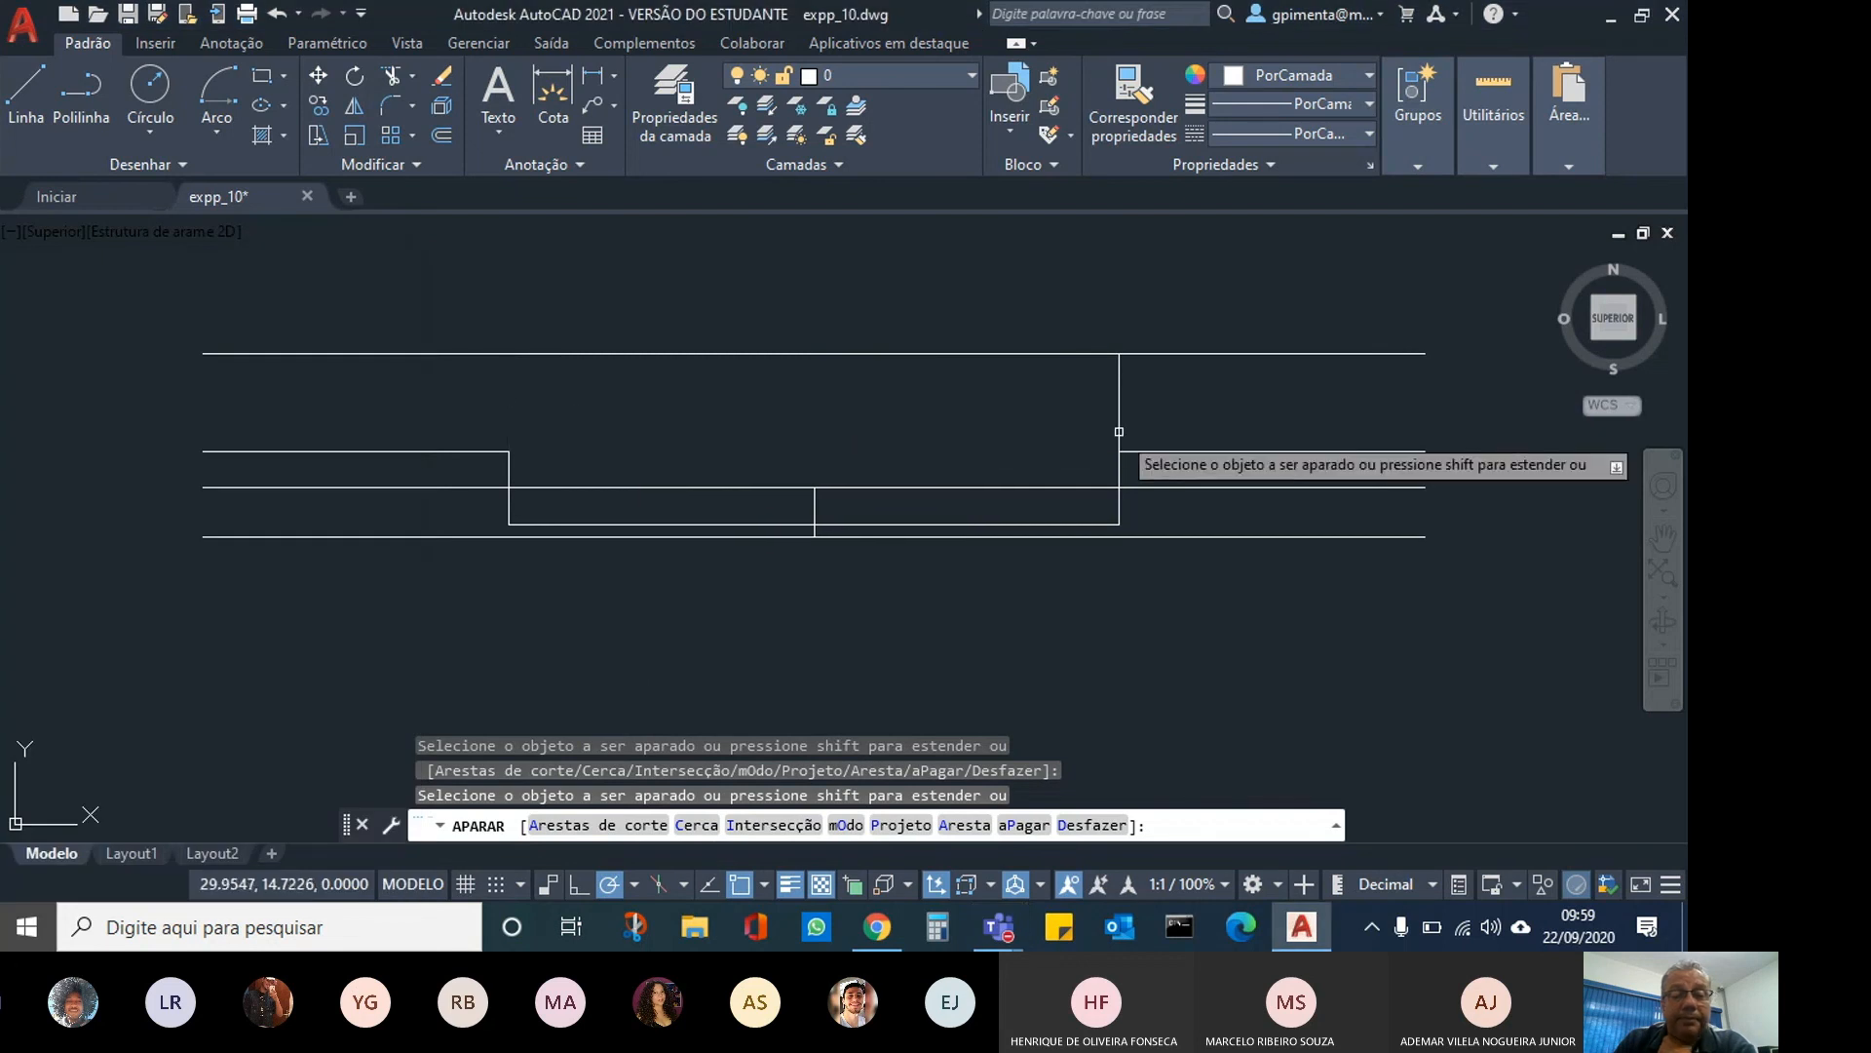
pyautogui.click(1119, 416)
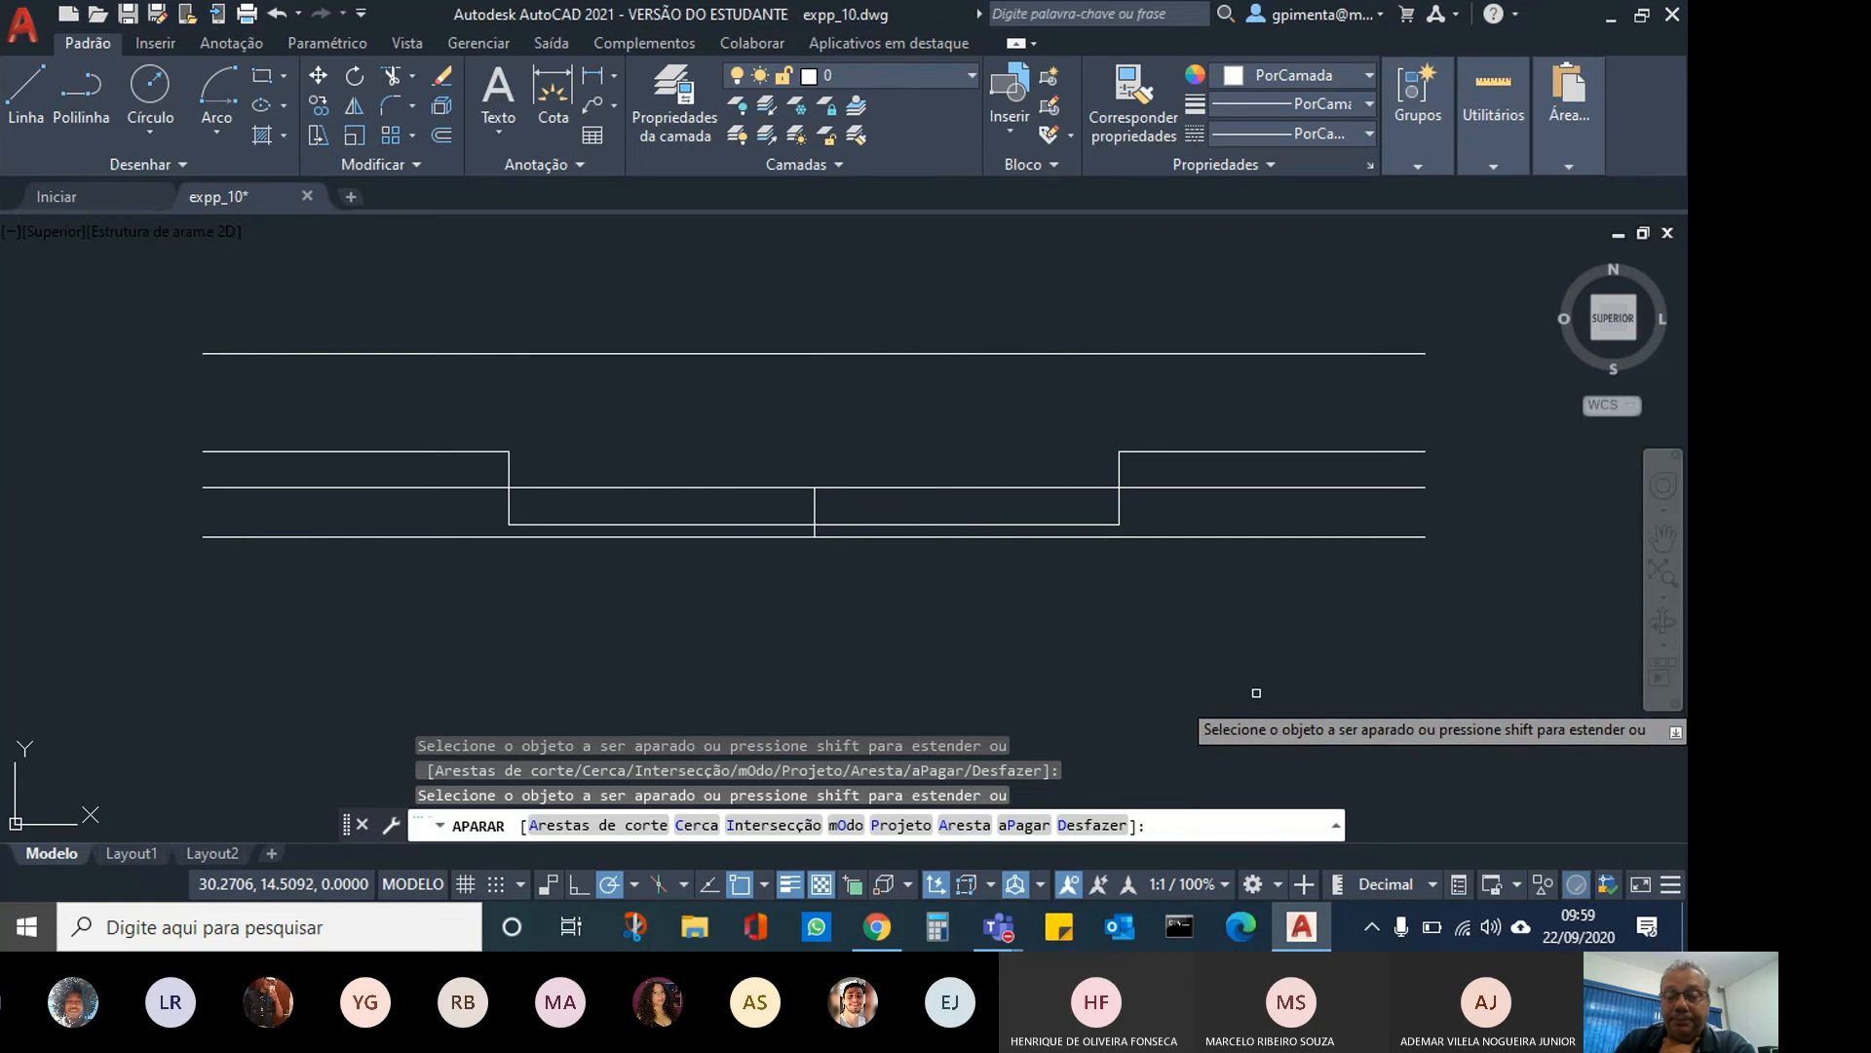
# Compare the trimmed sliding window with the drawing on slide 8 in Microsoft Teams and finish trimming in AutoCAD.
pyautogui.click(1011, 925)
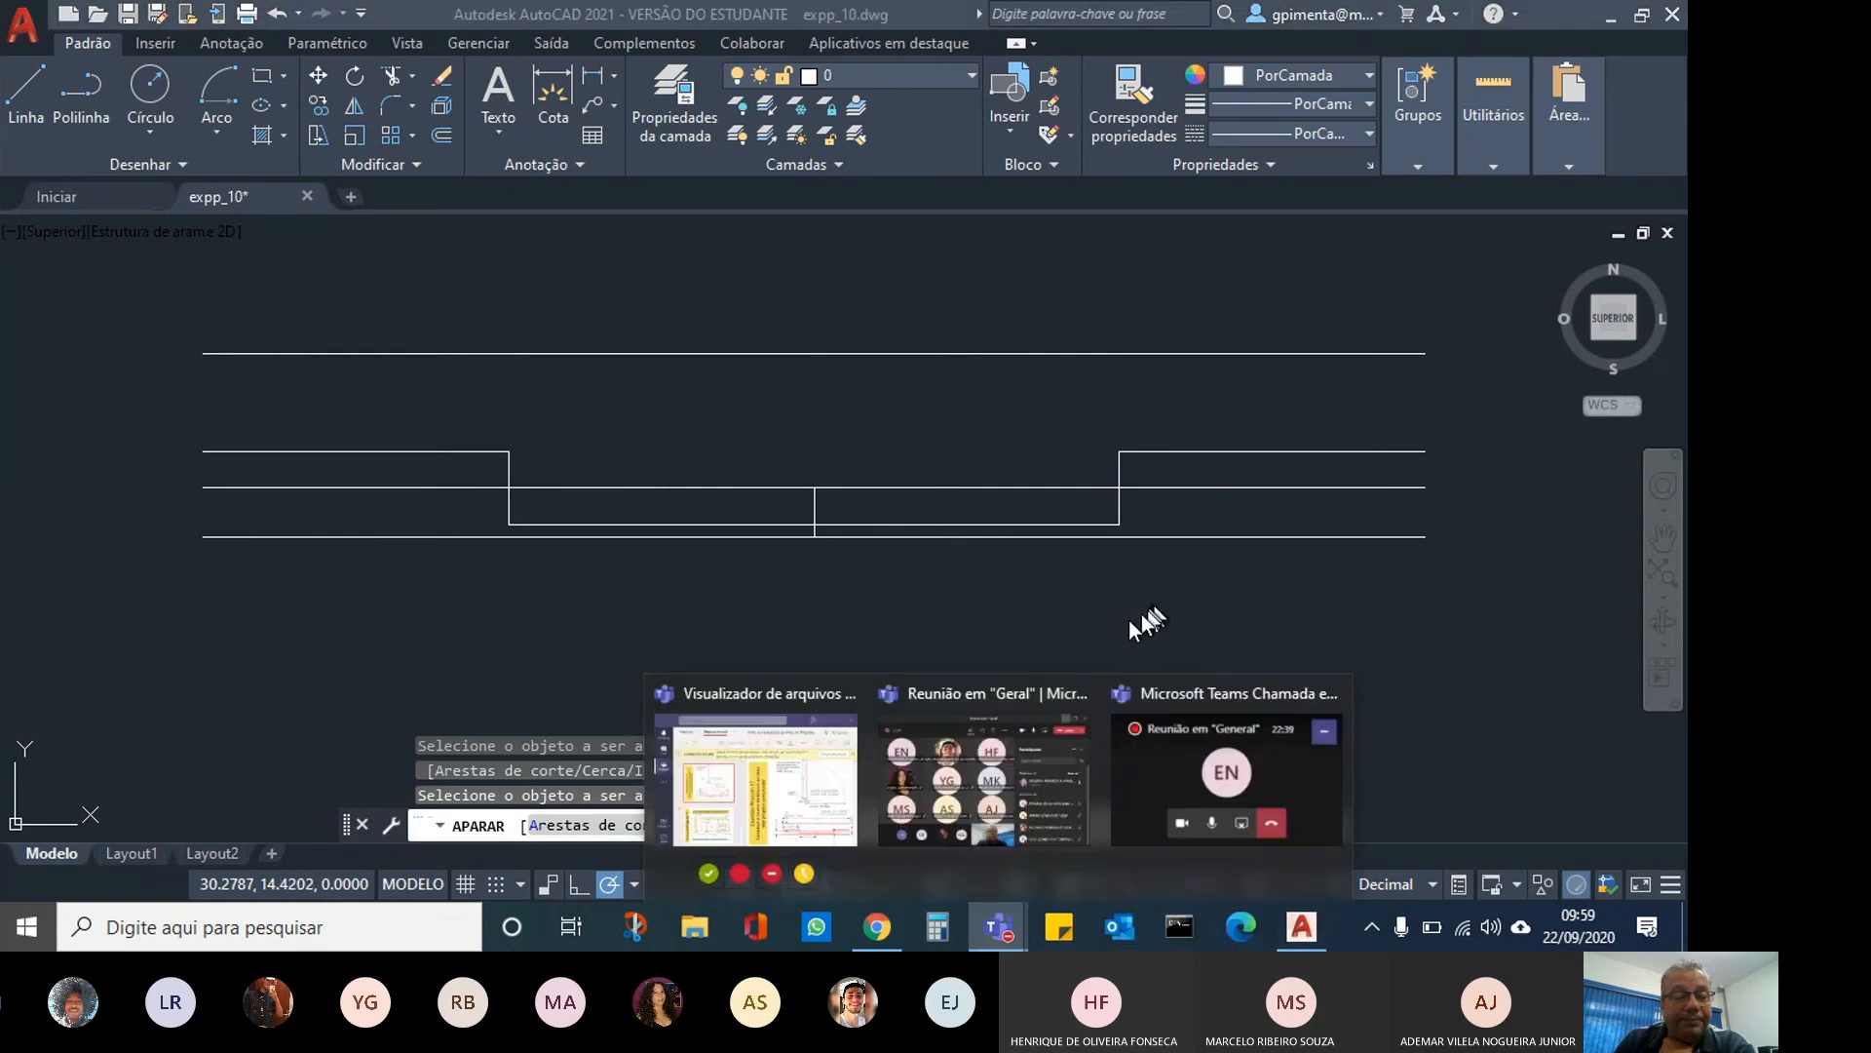
pyautogui.click(829, 766)
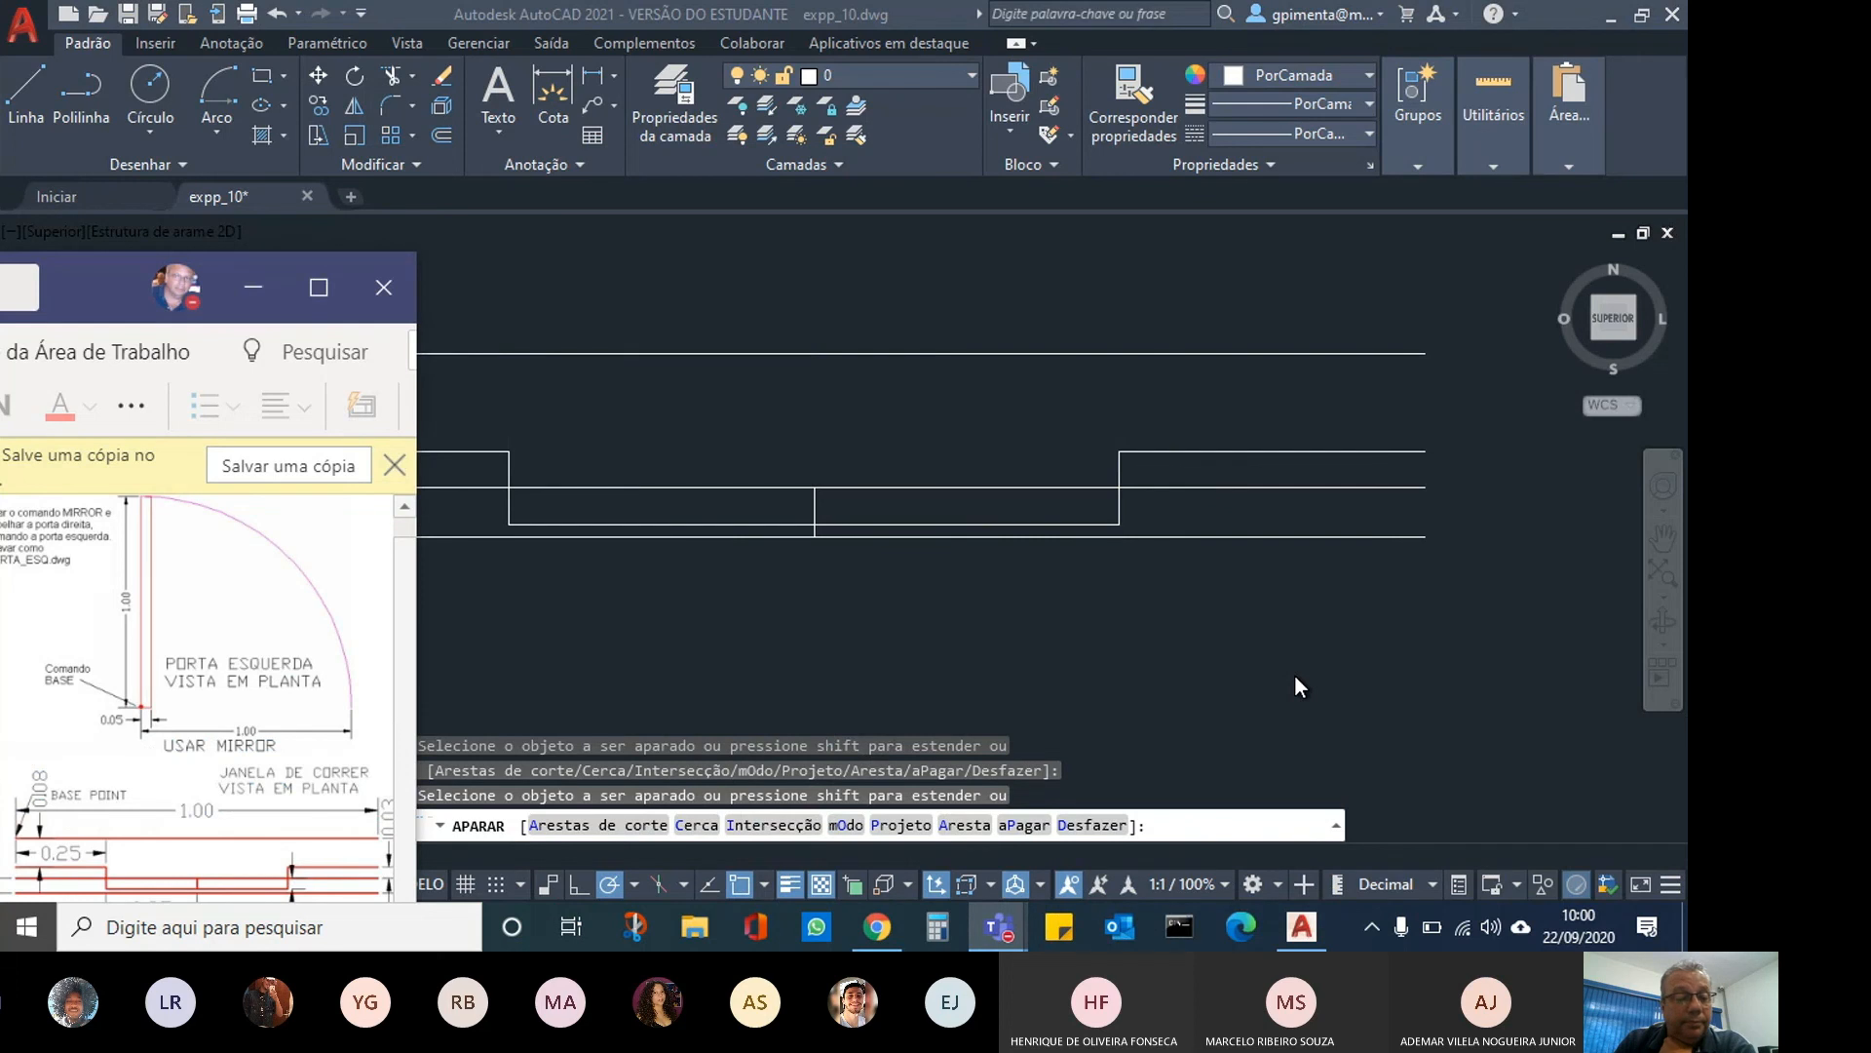
pyautogui.click(836, 568)
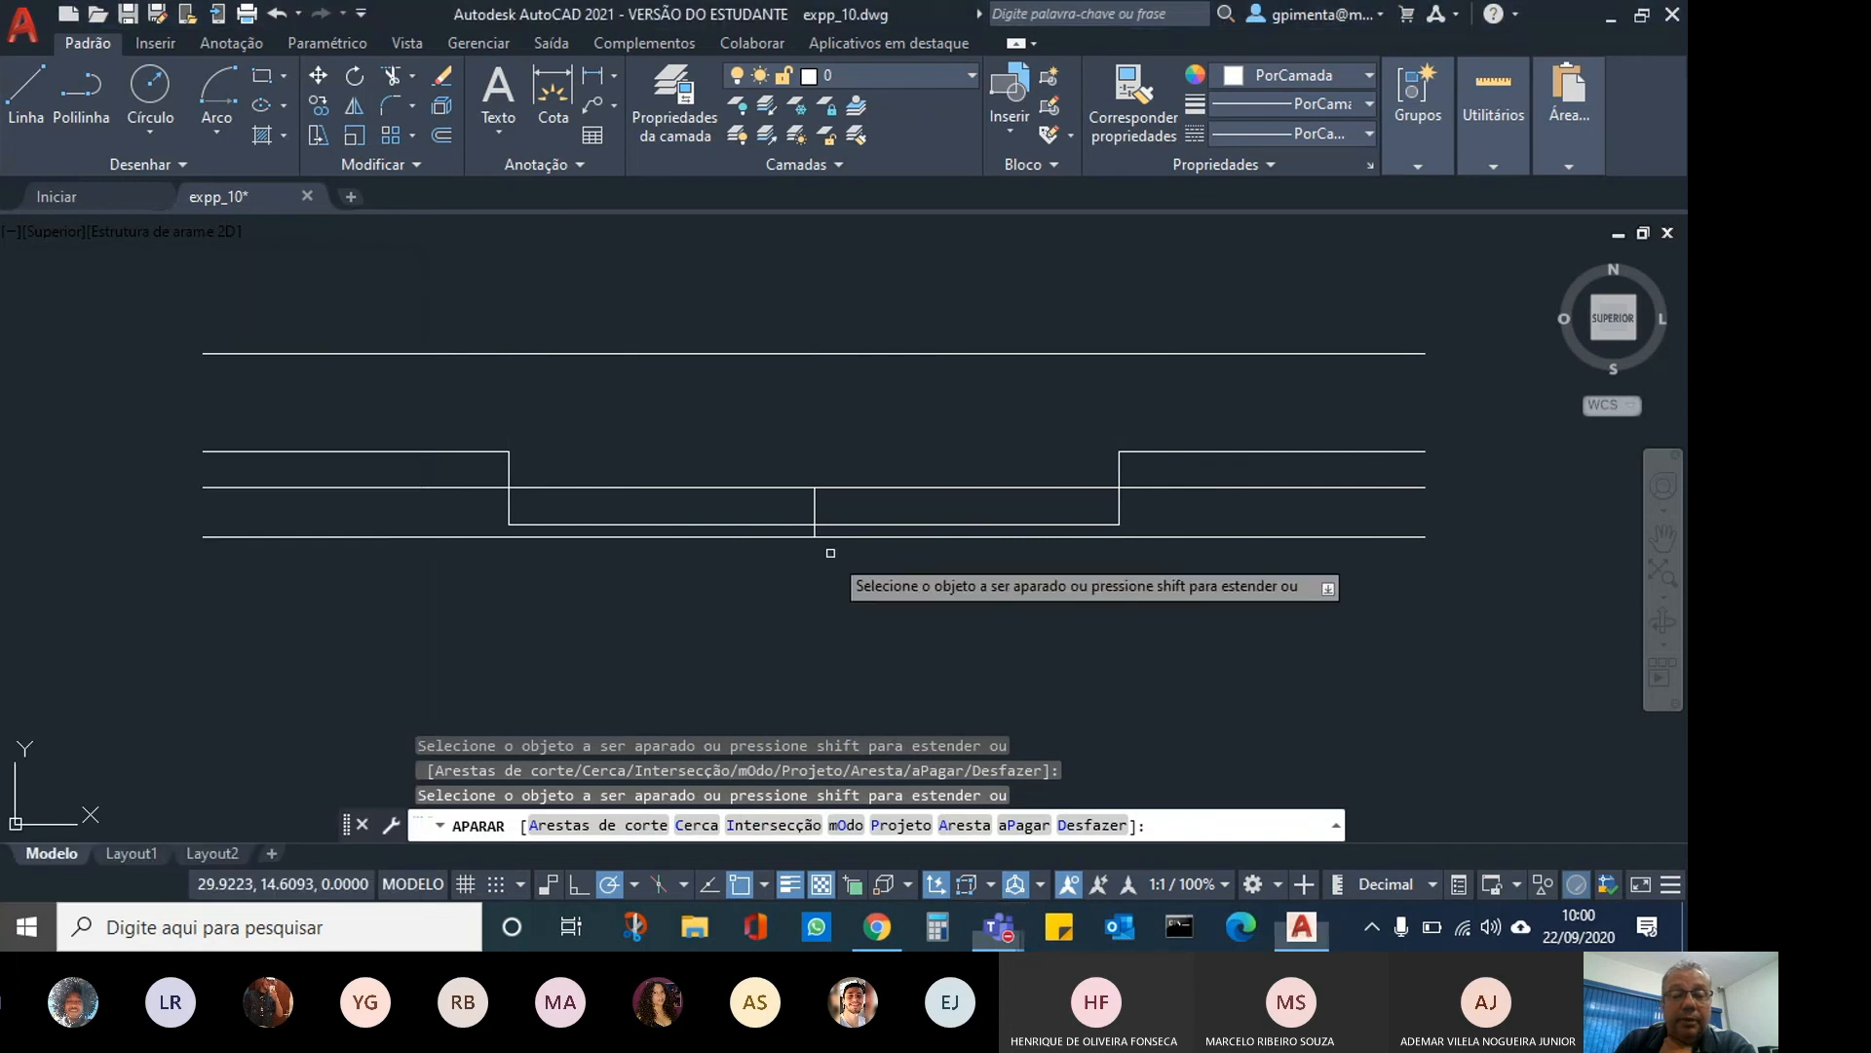
pyautogui.scroll(2, 811, 536)
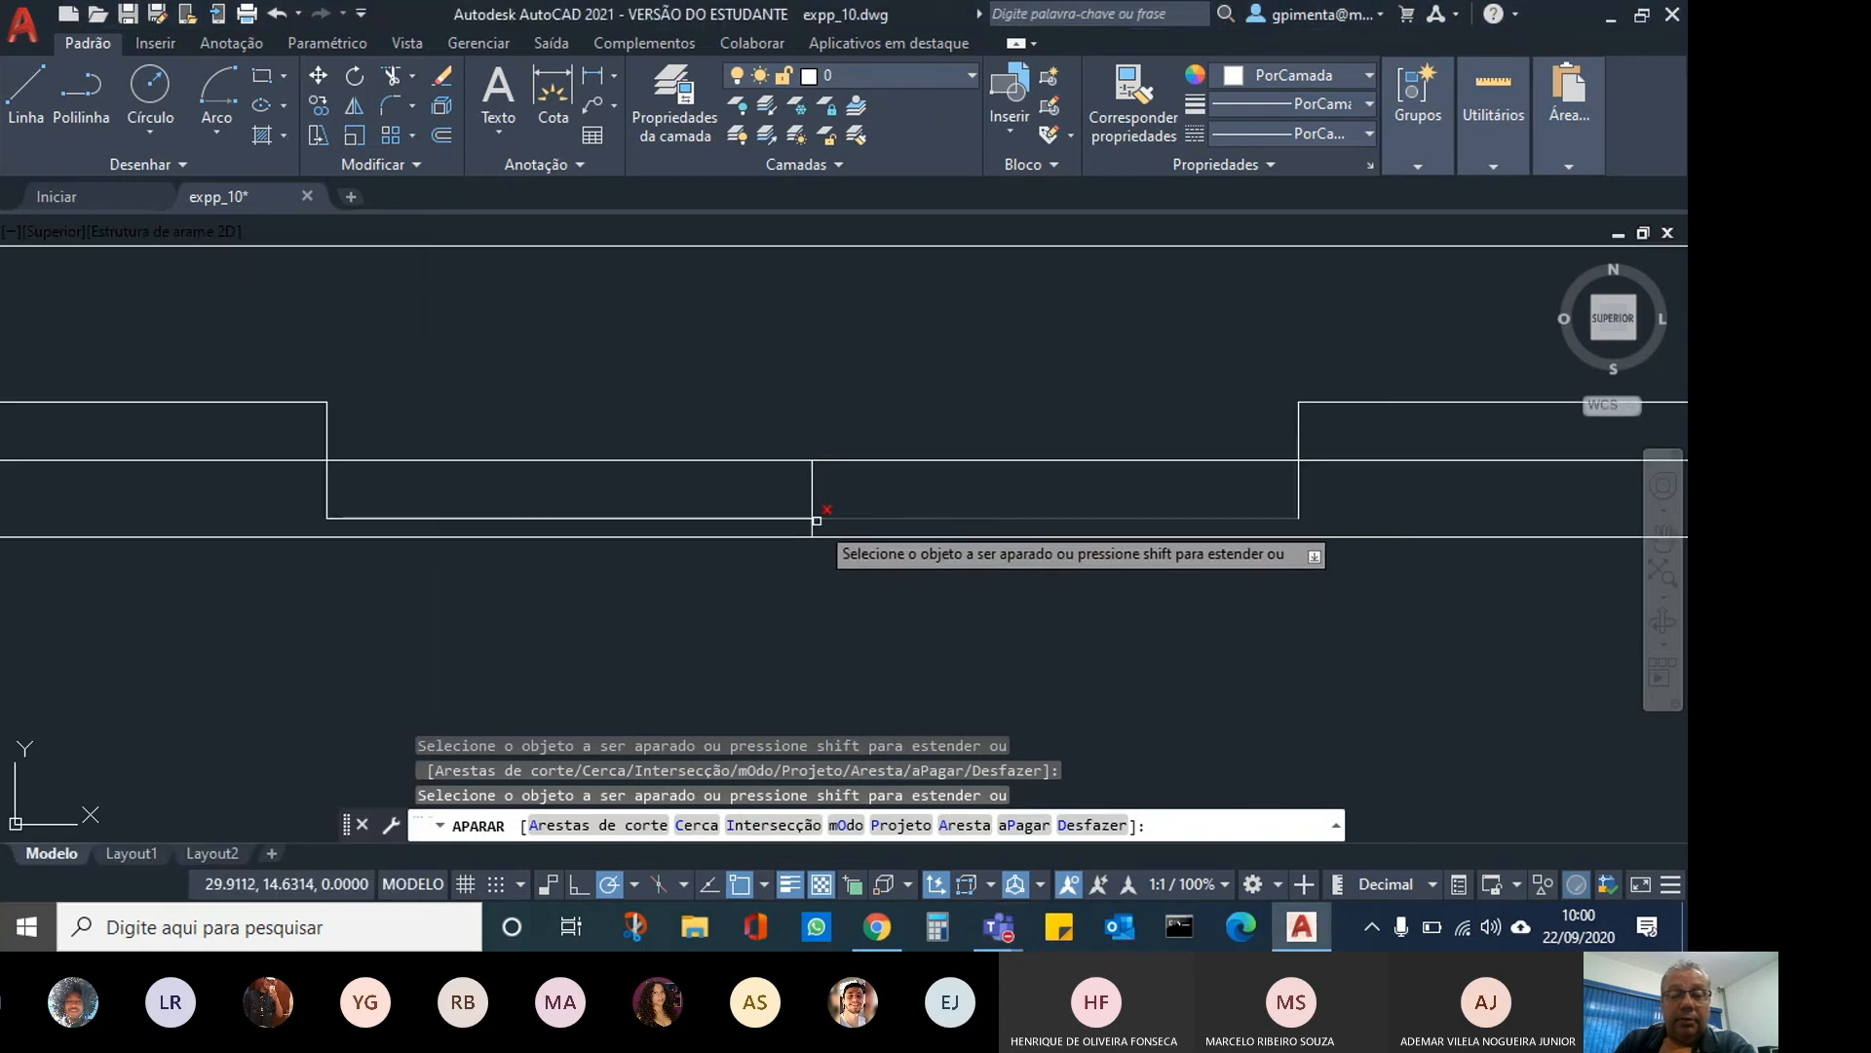
pyautogui.scroll(-3, 955, 617)
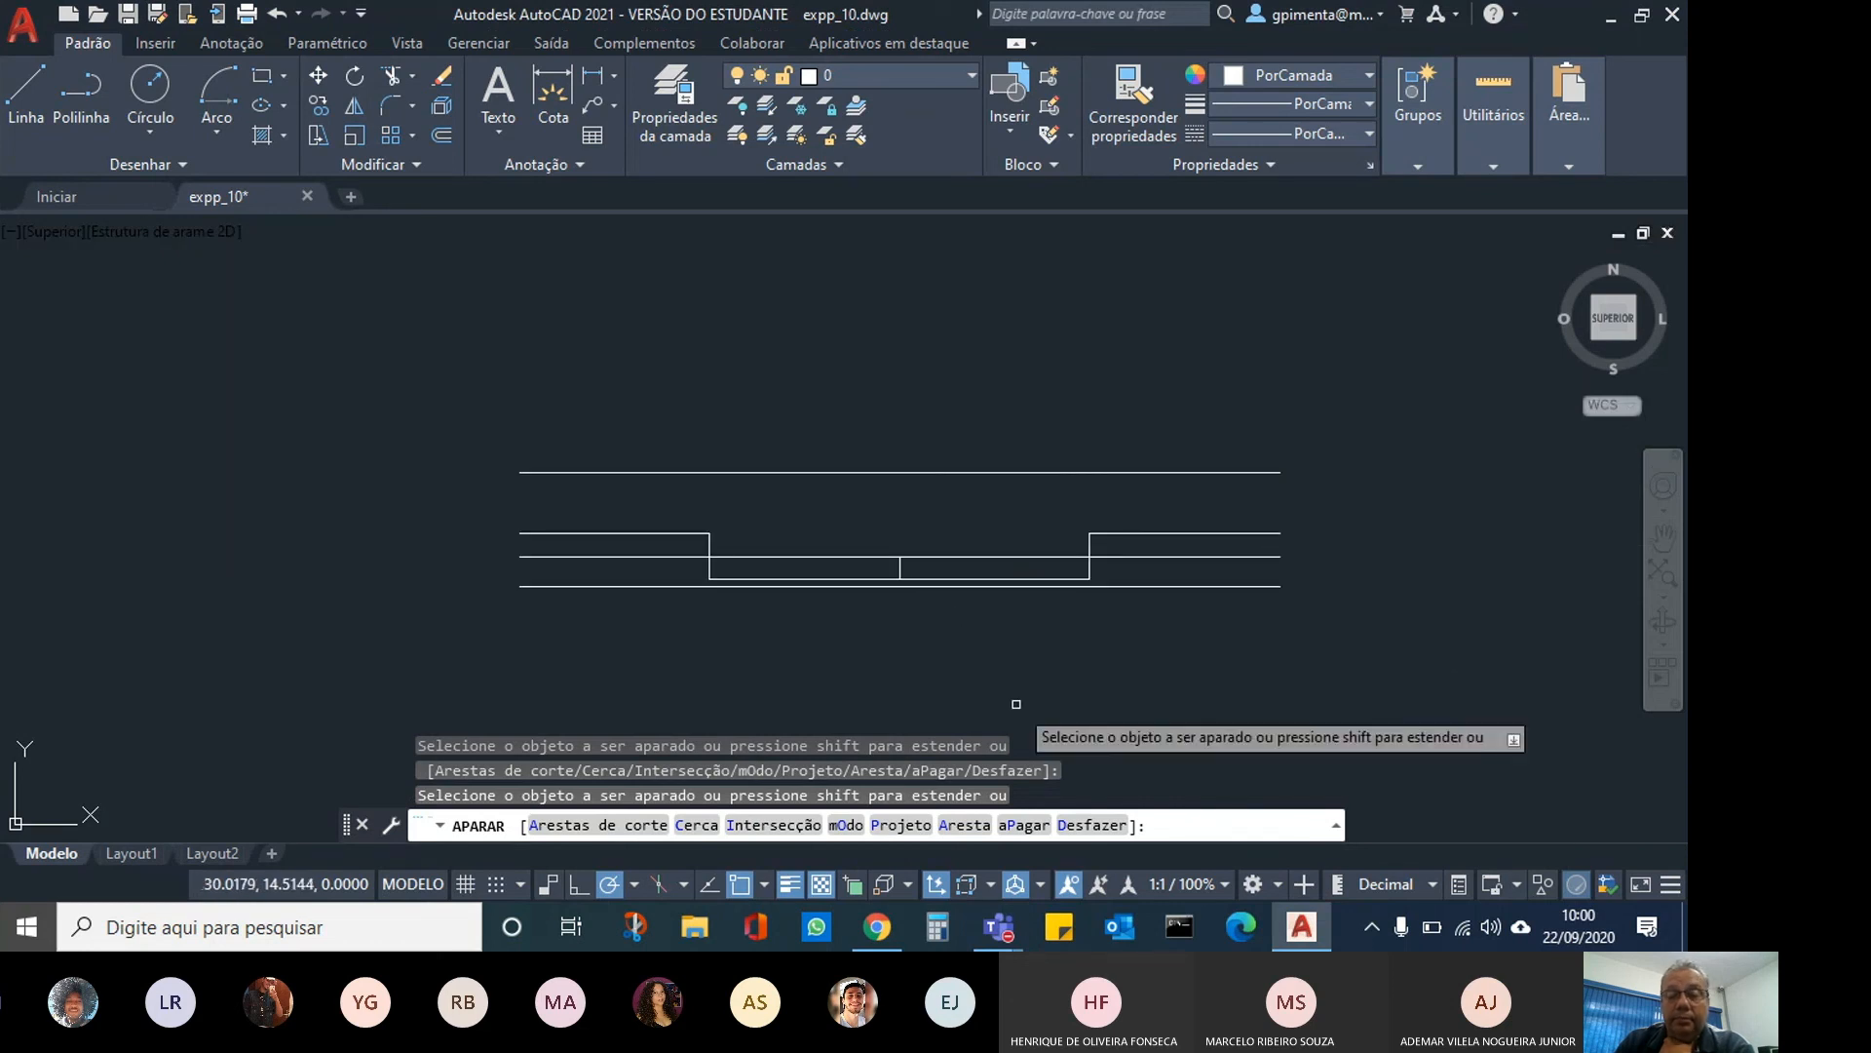
pyautogui.click(1004, 932)
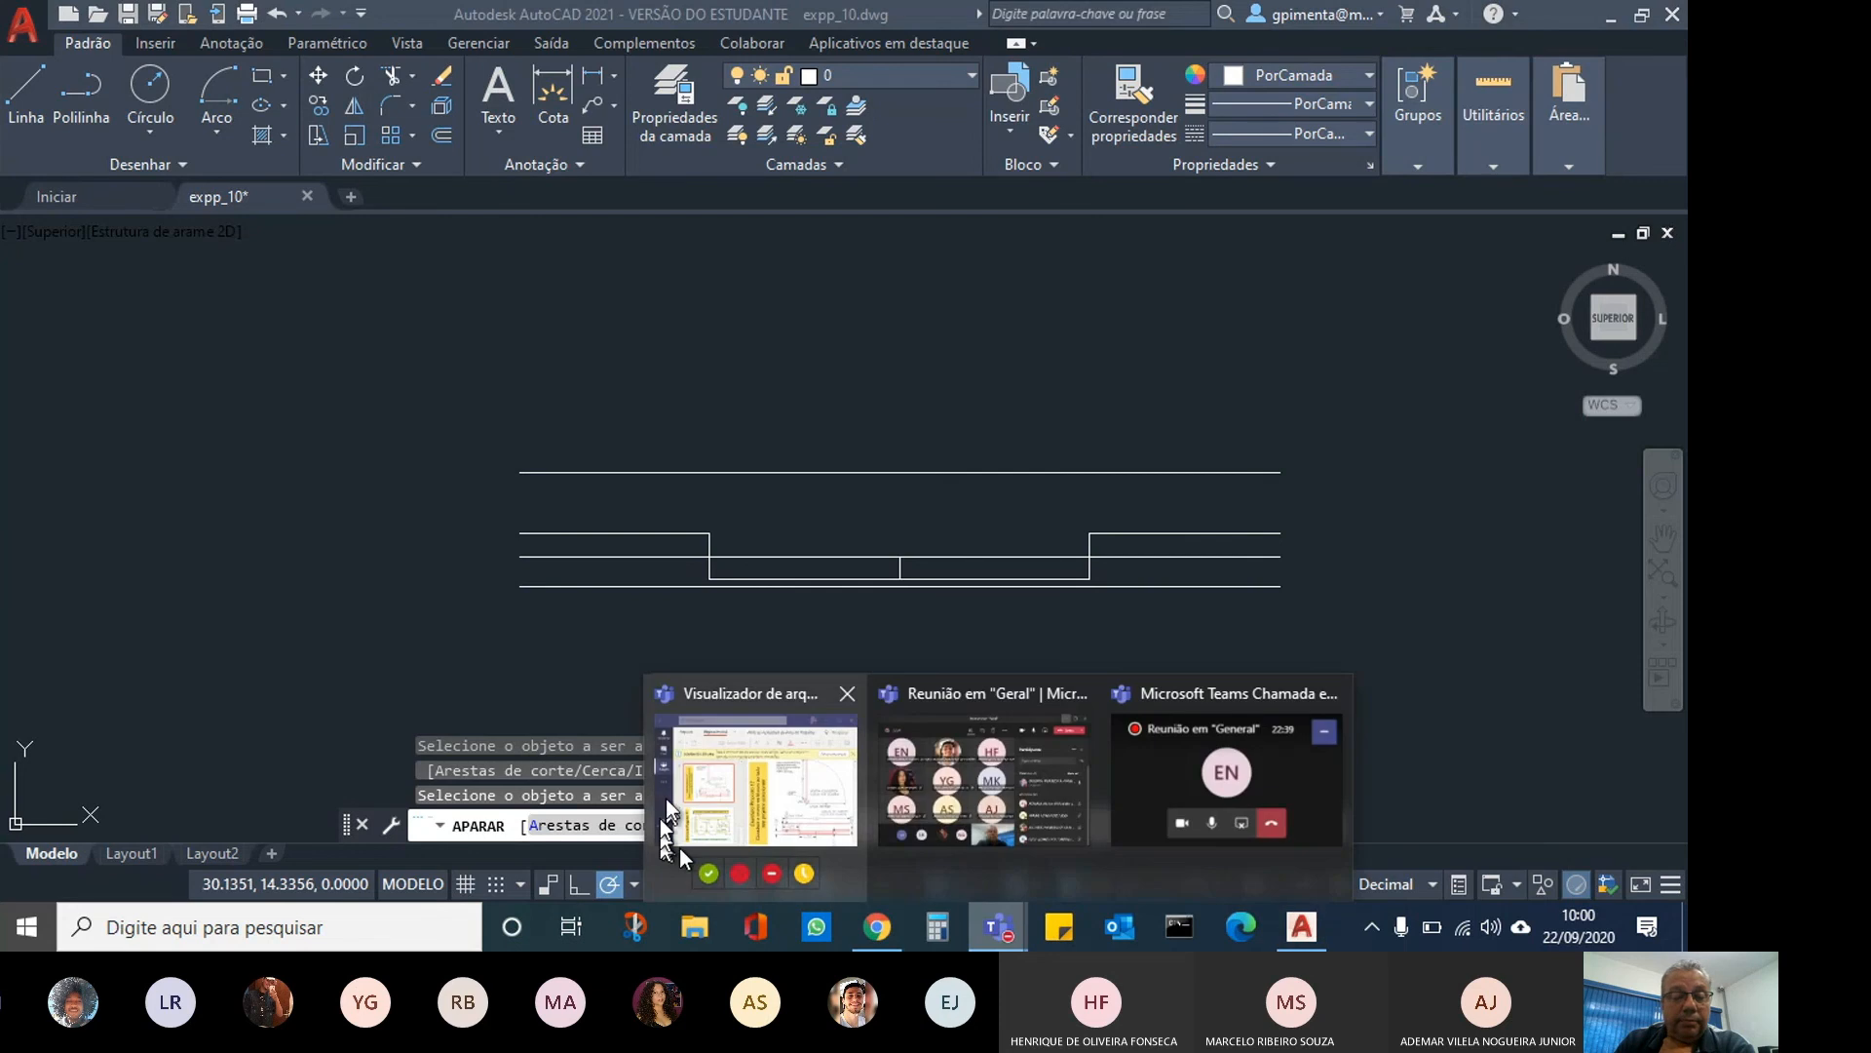
pyautogui.click(680, 844)
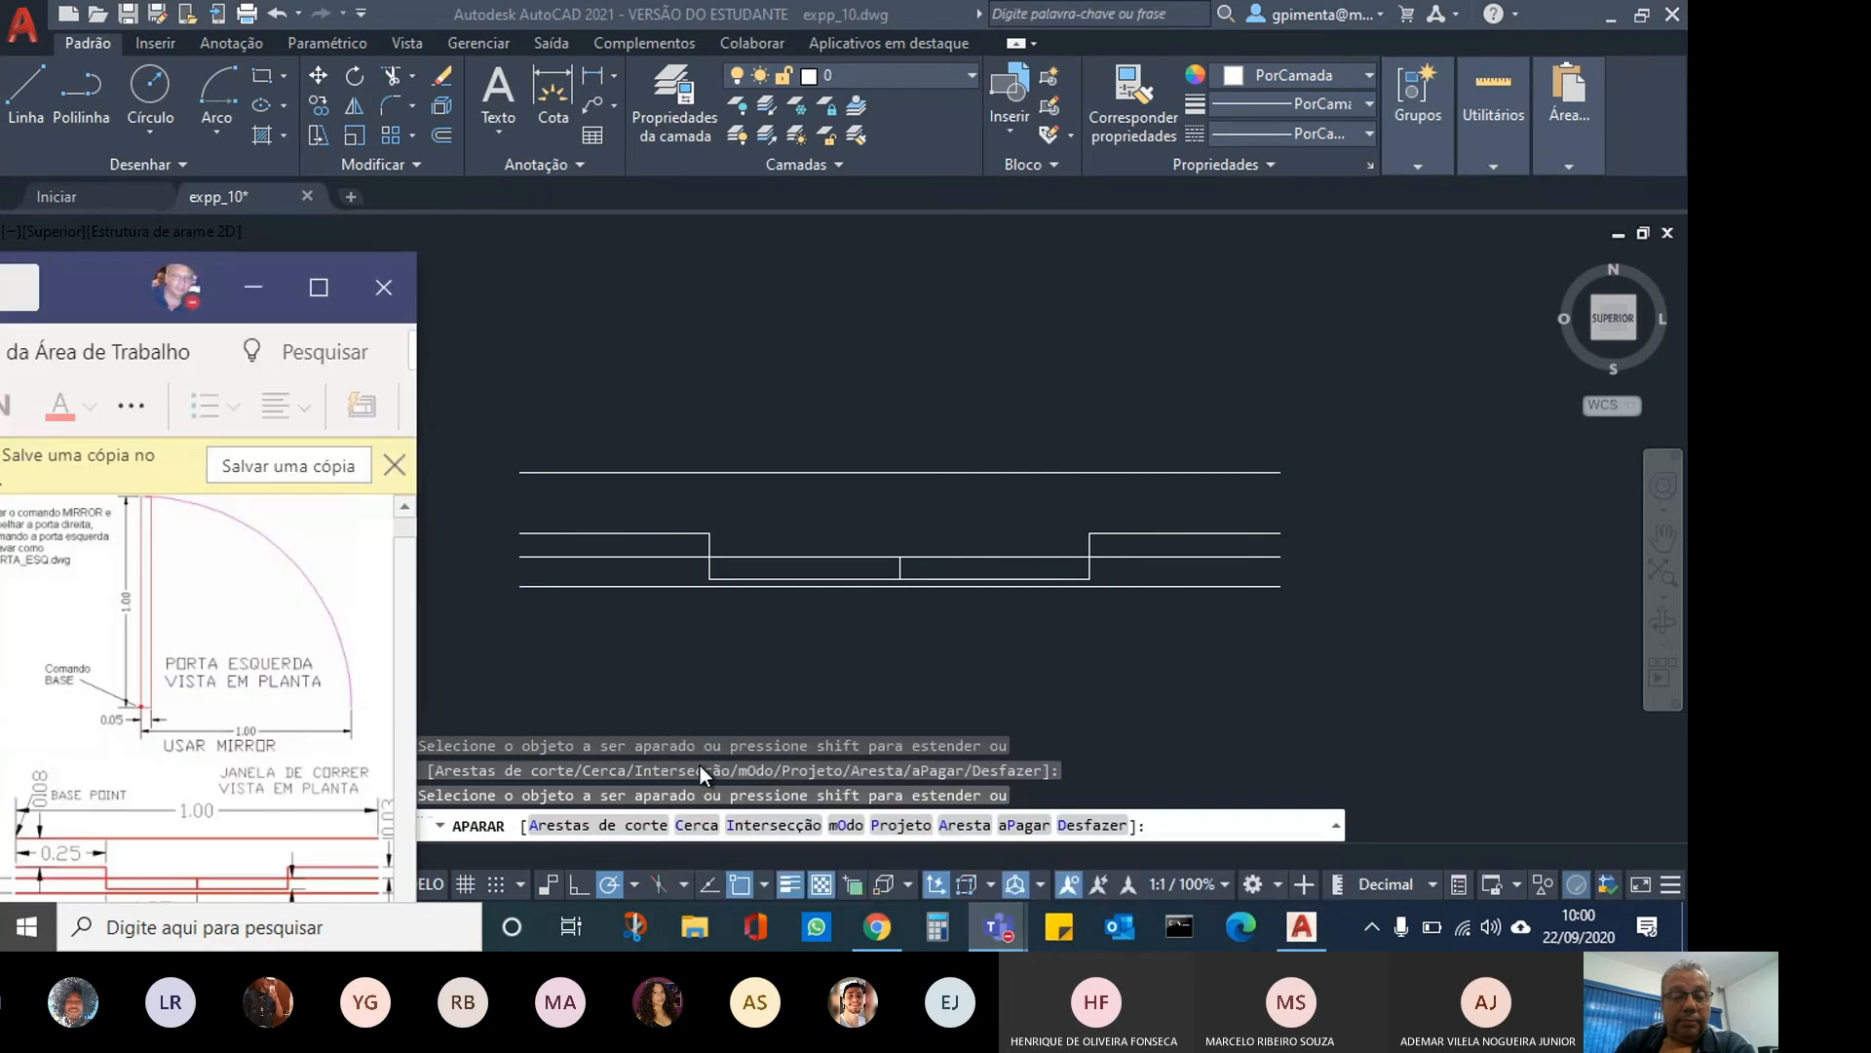
pyautogui.click(1323, 631)
pyautogui.press('Return')
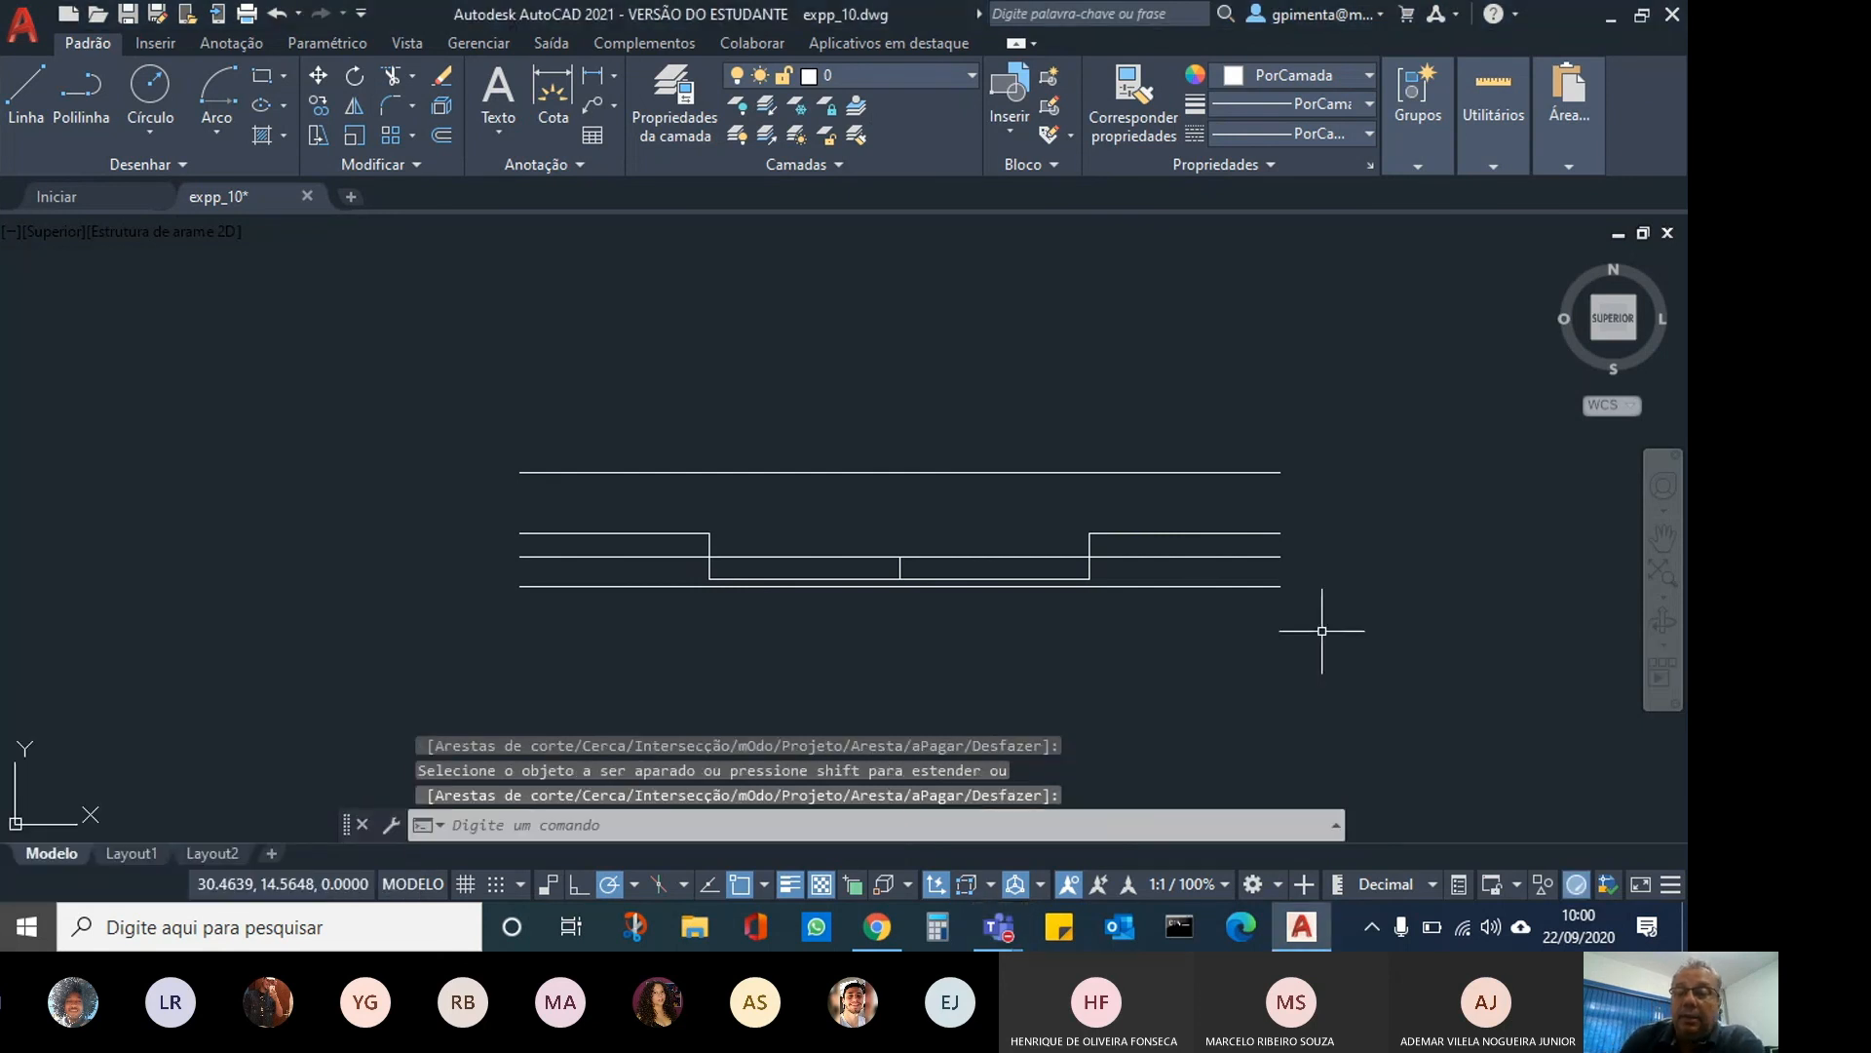
# Measure the overall length of the sliding window drawn beside the floor plan.
pyautogui.scroll(-6, 1202, 647)
pyautogui.moveTo(1166, 656); pyautogui.dragTo(948, 497, button='middle')
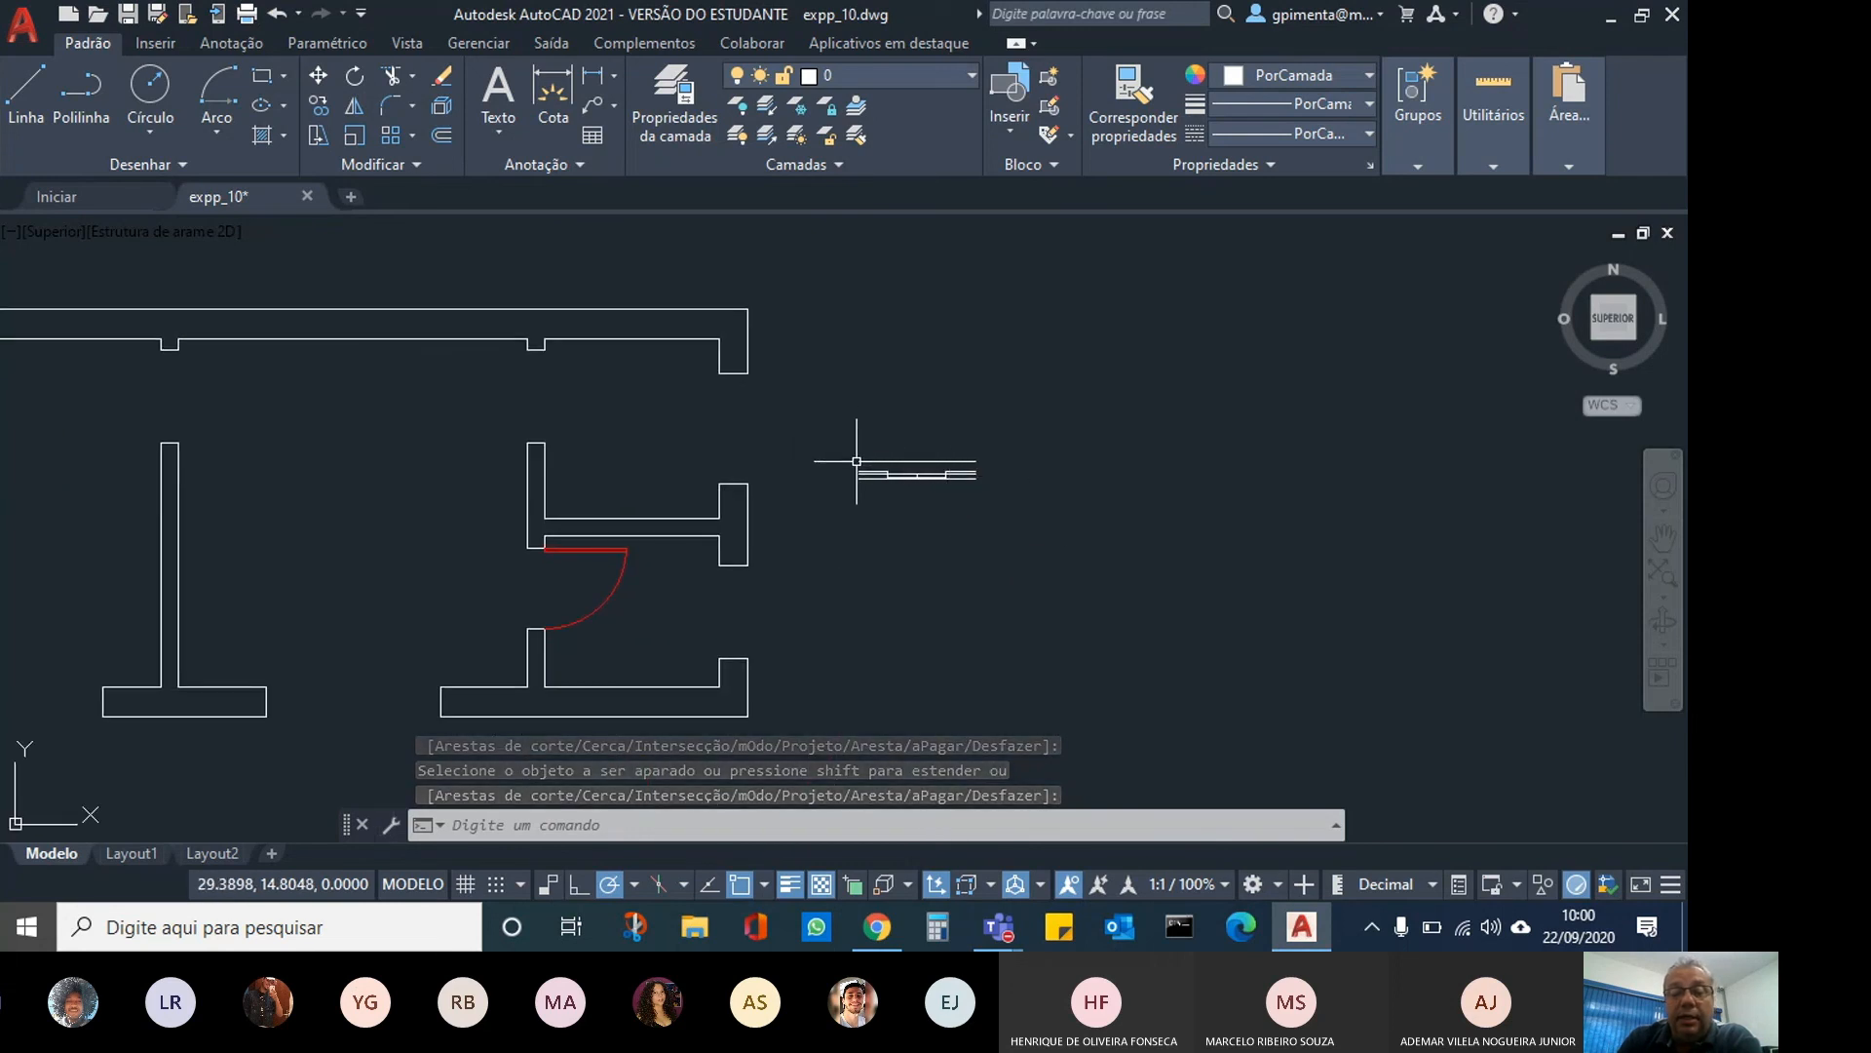
pyautogui.scroll(3, 953, 492)
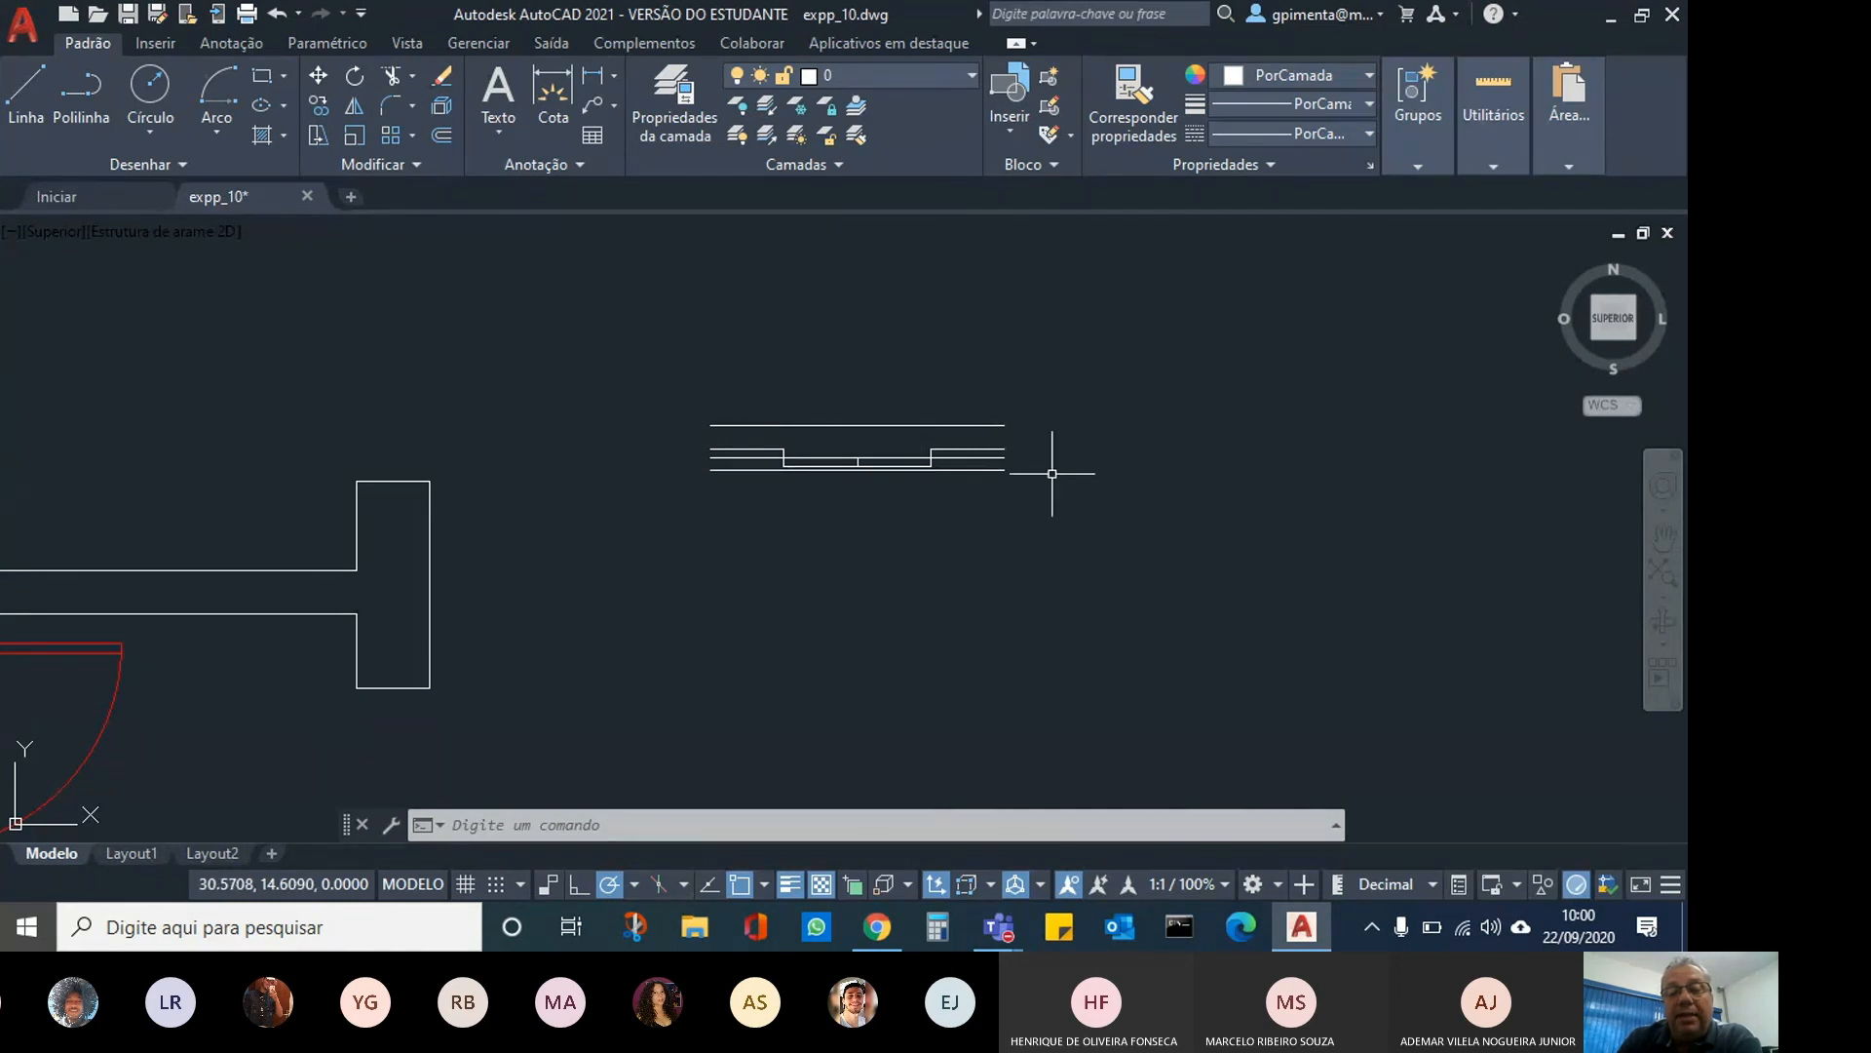
pyautogui.click(1483, 121)
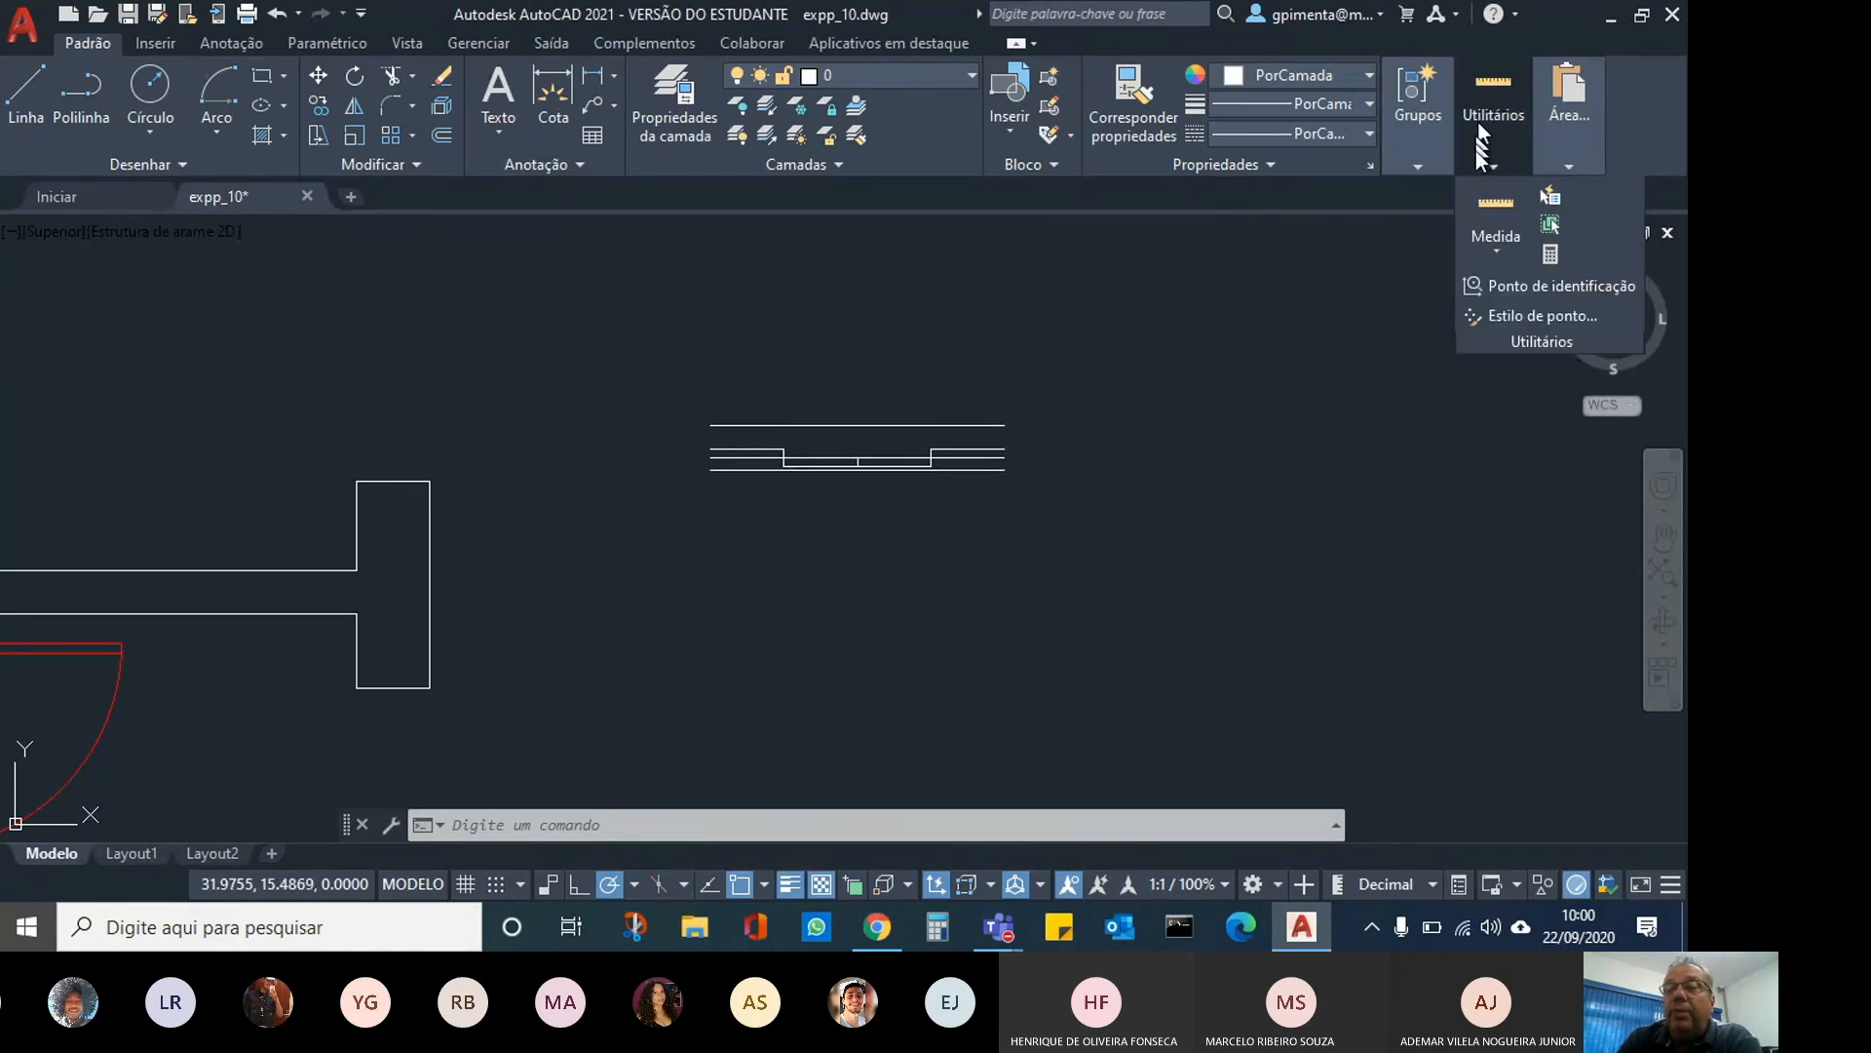
pyautogui.click(1489, 203)
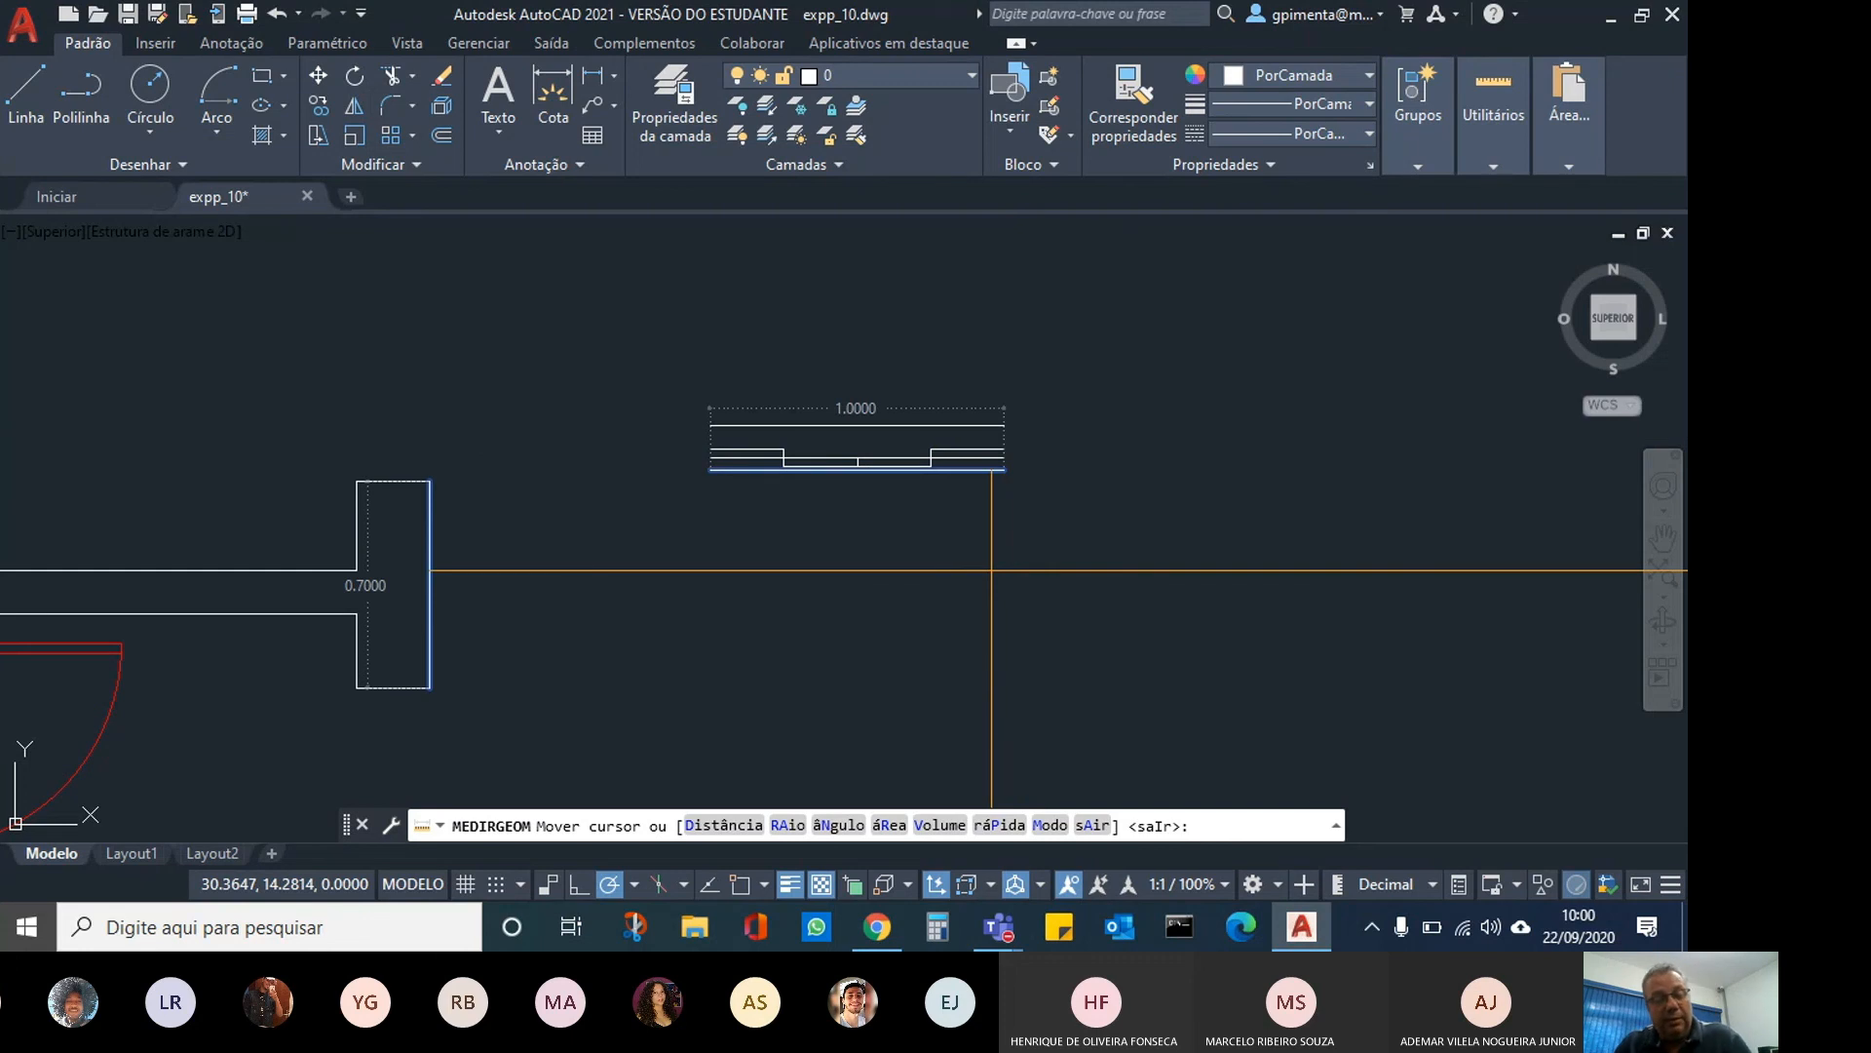
pyautogui.press('Escape')
pyautogui.press('Escape')
pyautogui.press('Escape')
pyautogui.press('Escape')
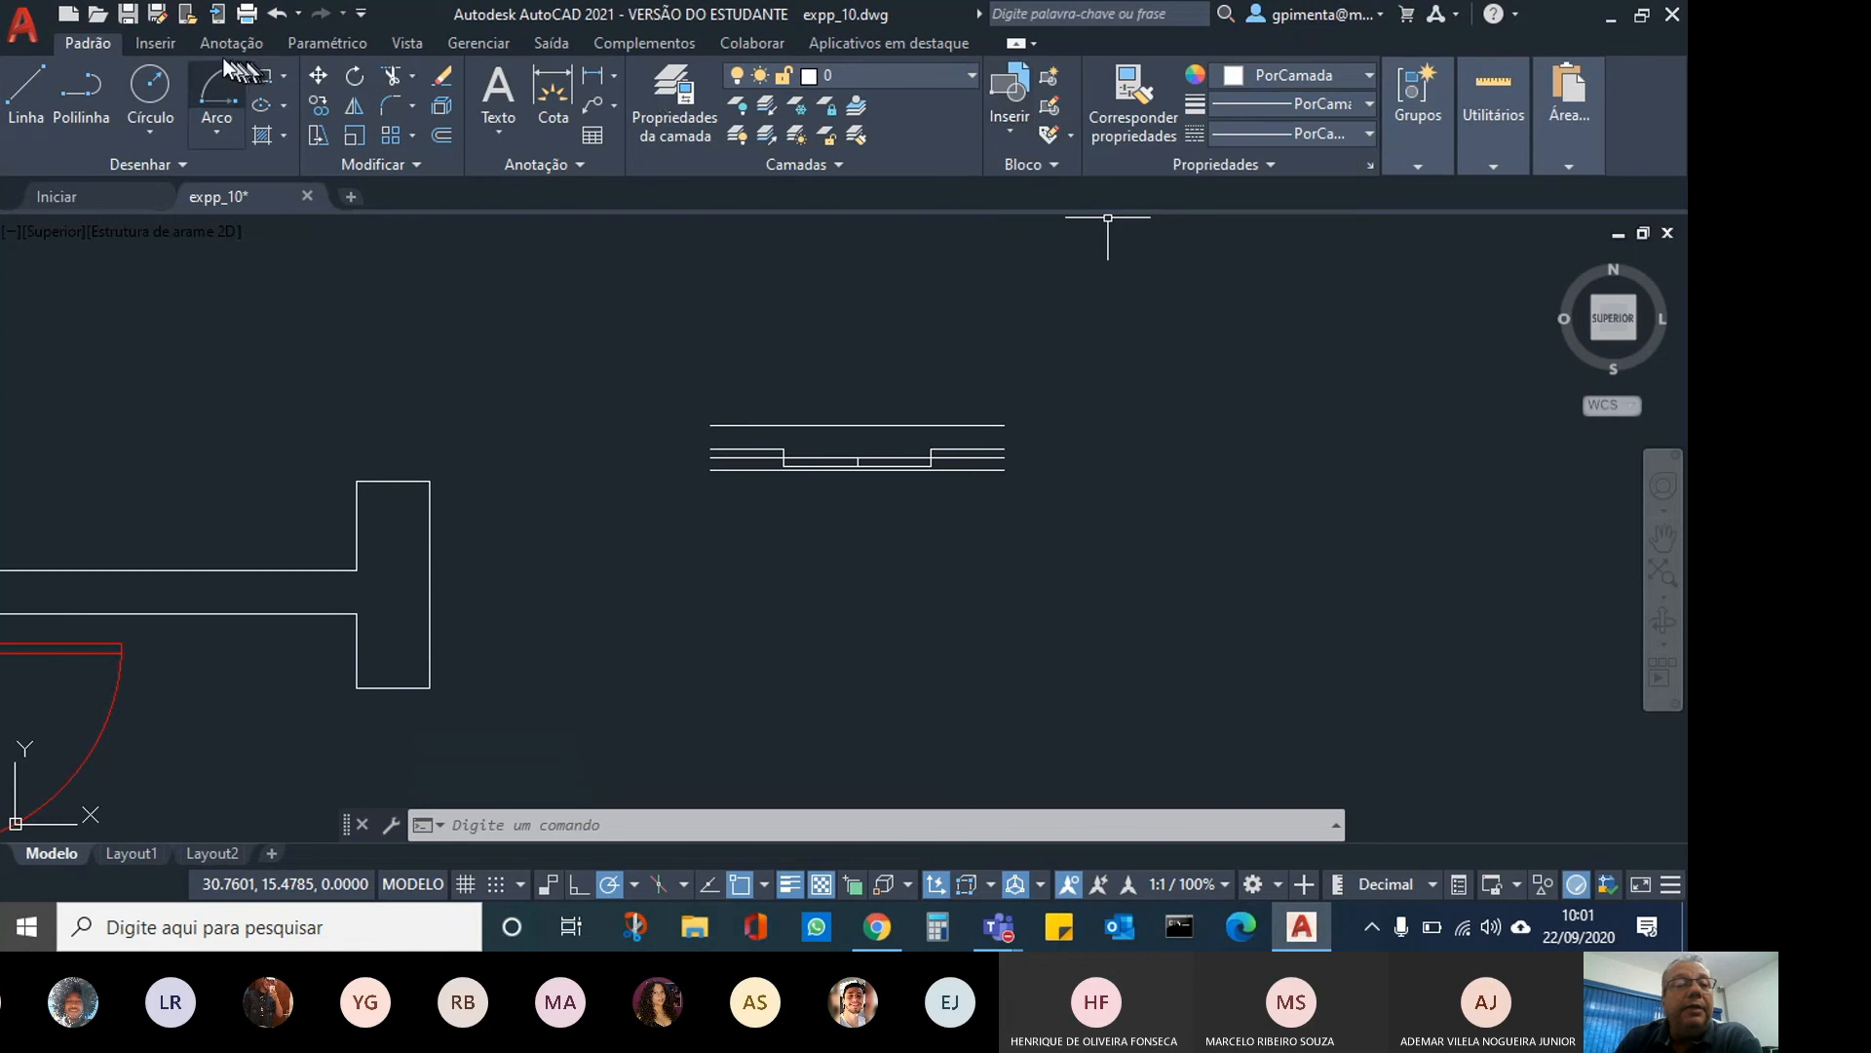
# Start a block definition named jan_correr and, following slide 8, set its base point at the left end of the window's top line.
pyautogui.click(146, 43)
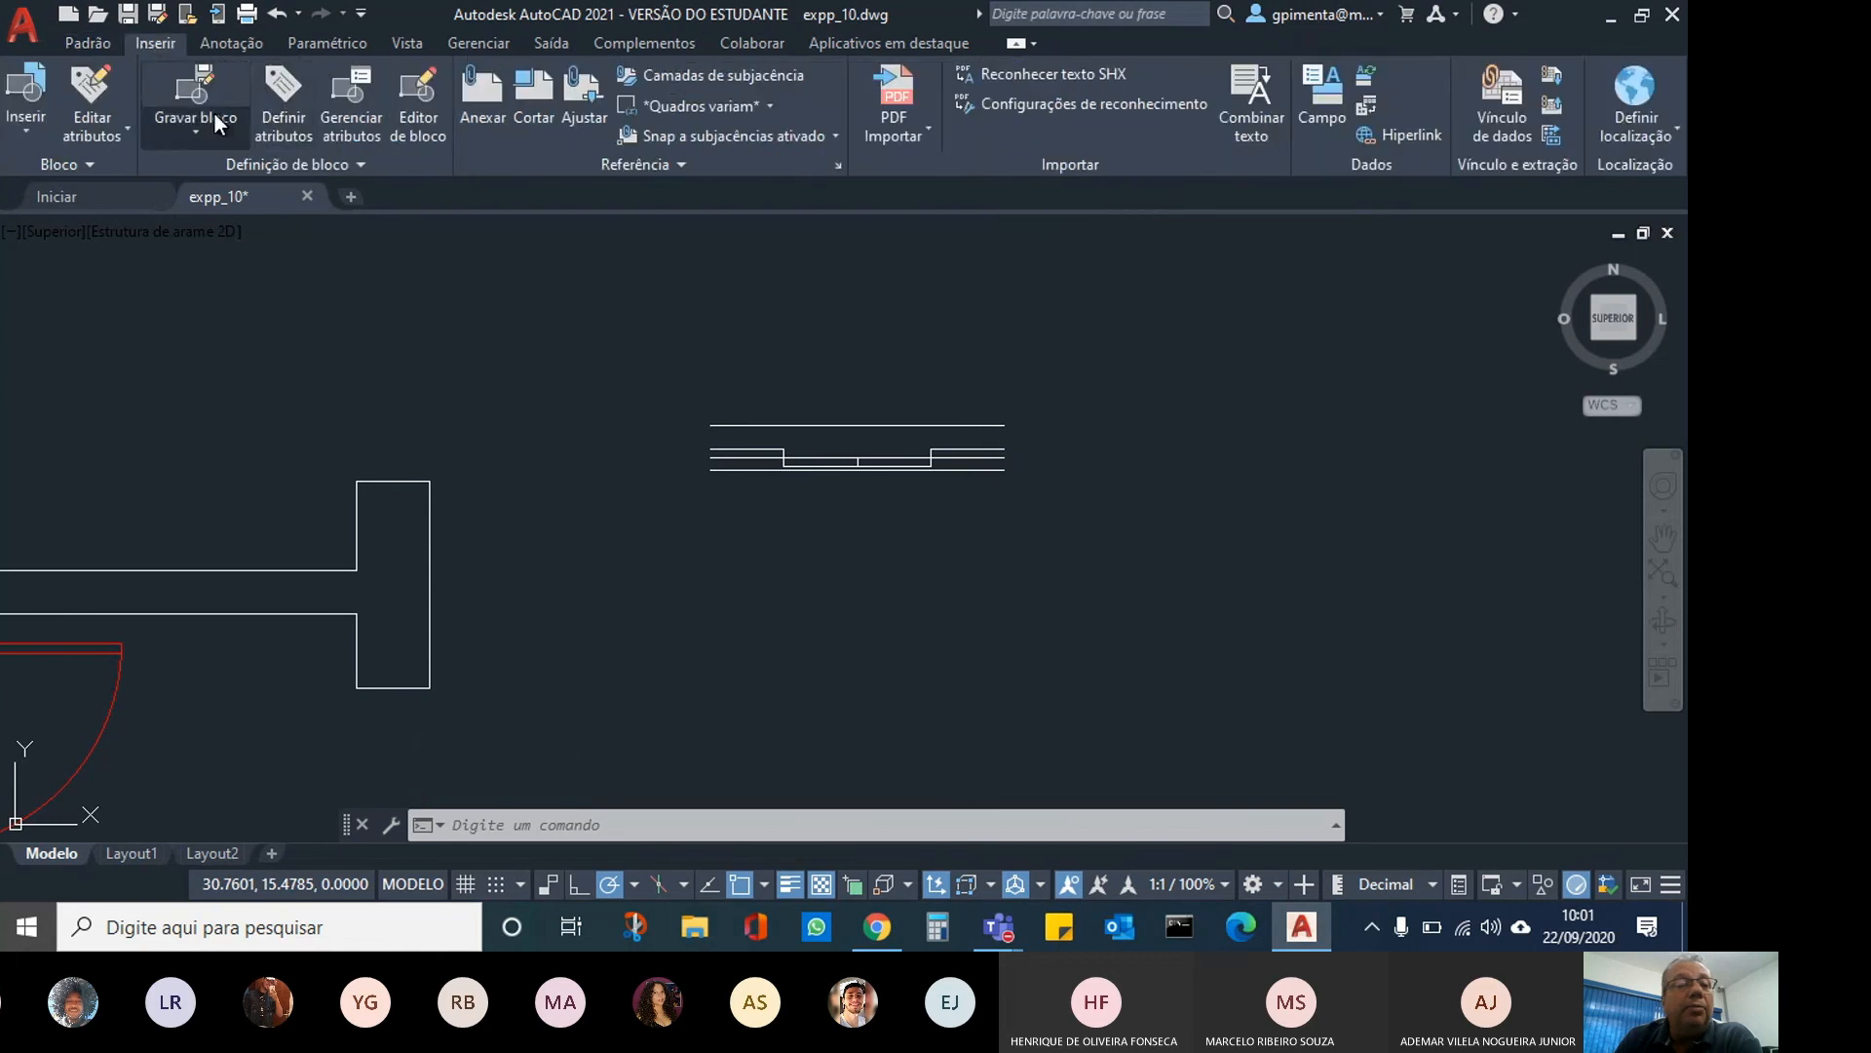
pyautogui.click(212, 121)
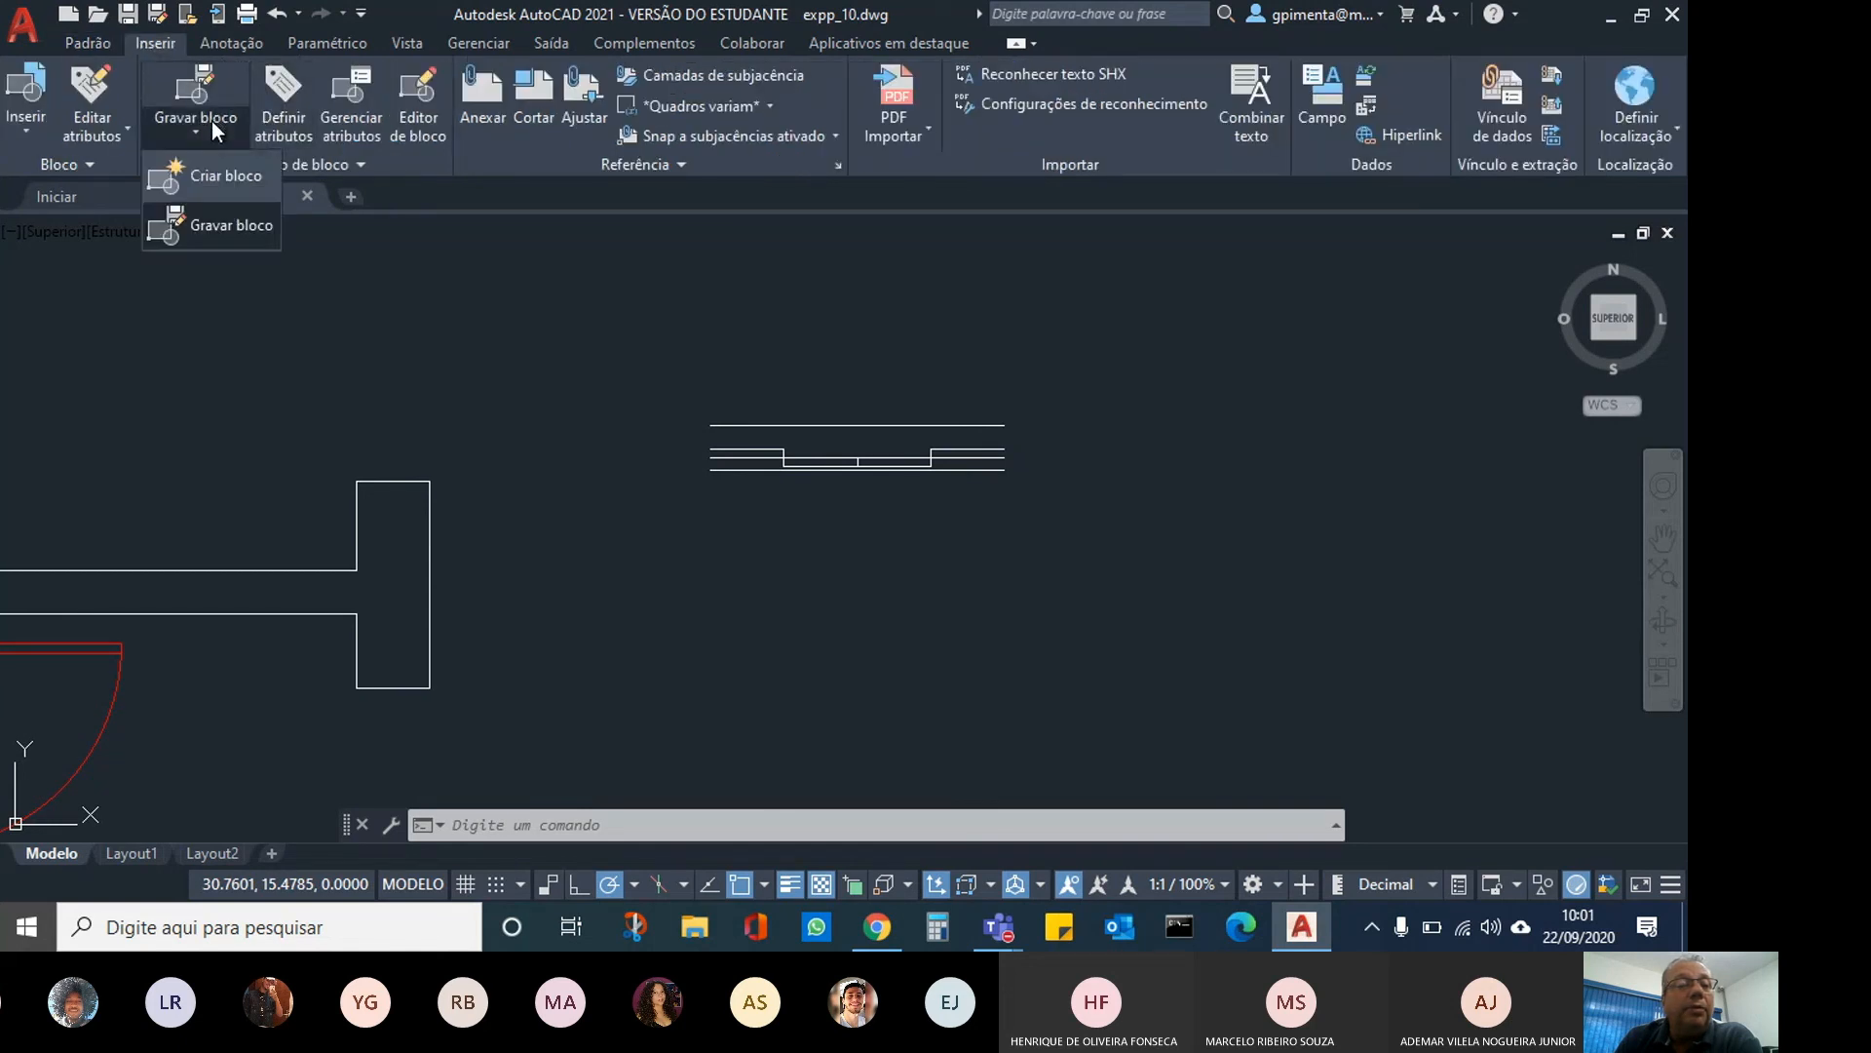
pyautogui.click(214, 182)
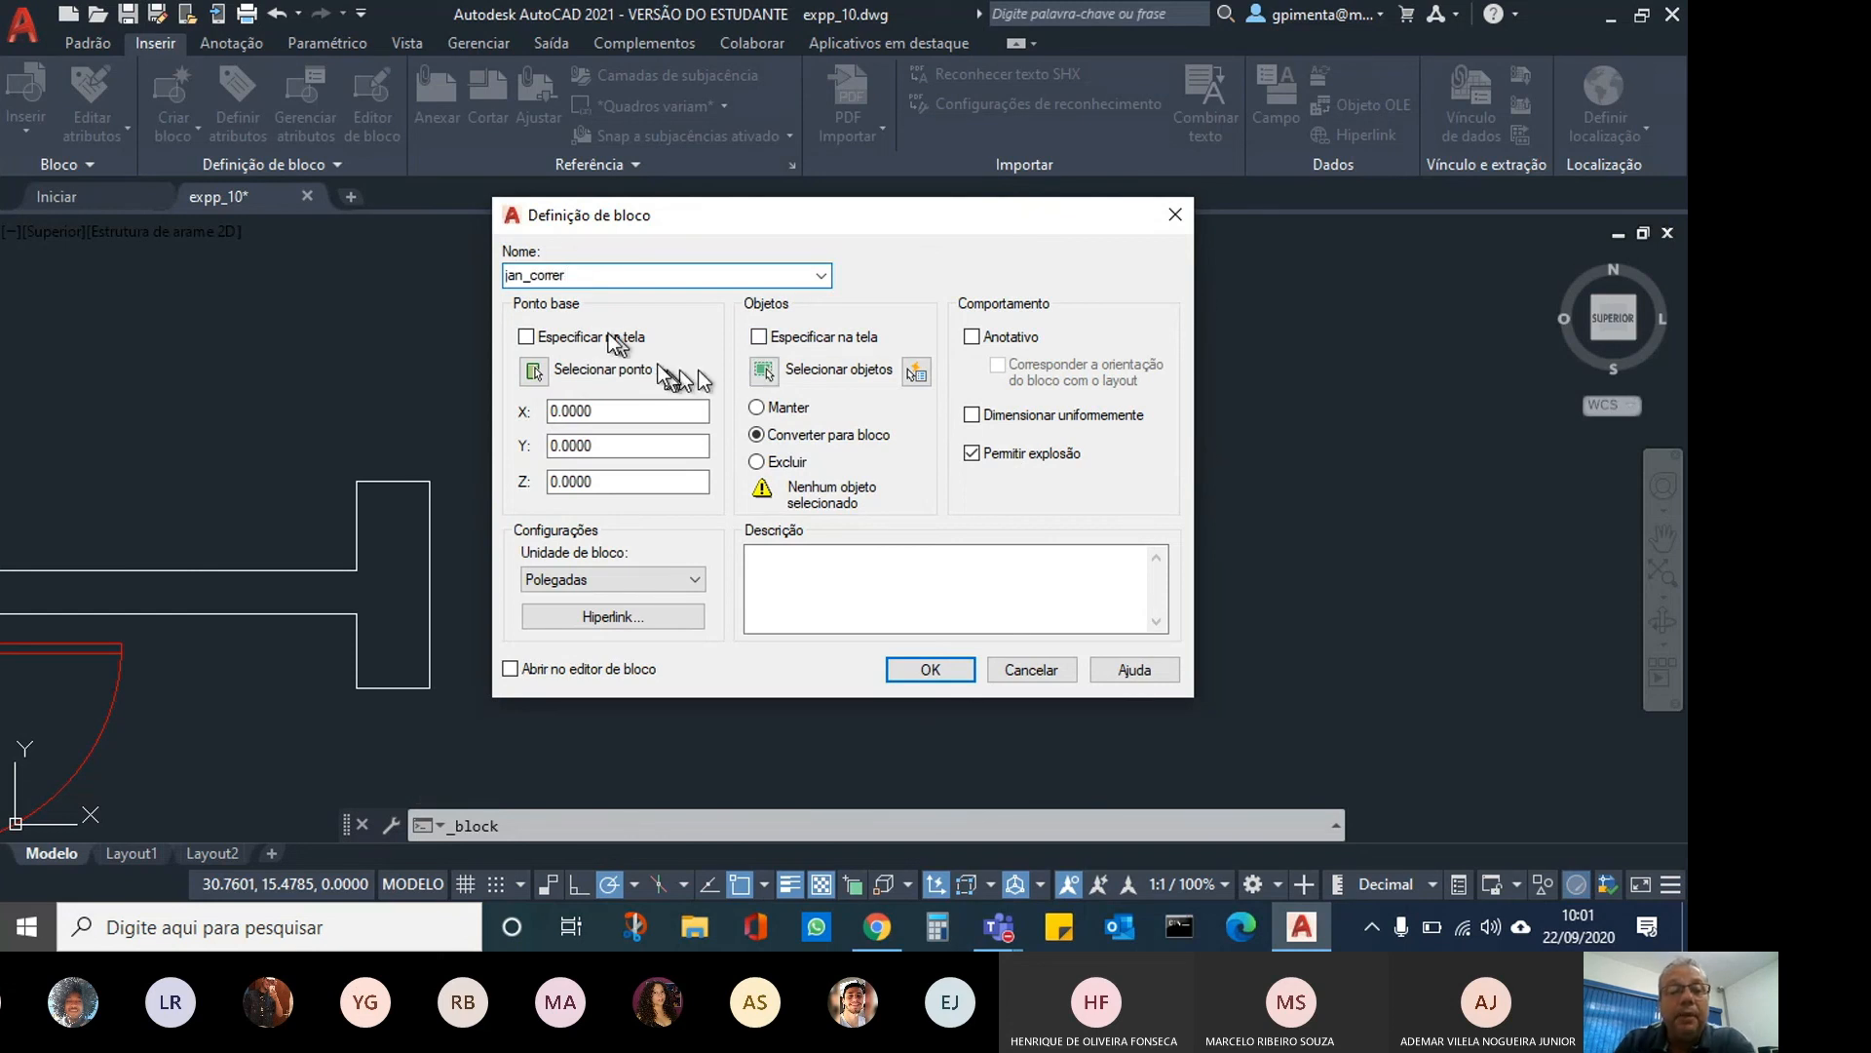
pyautogui.click(533, 371)
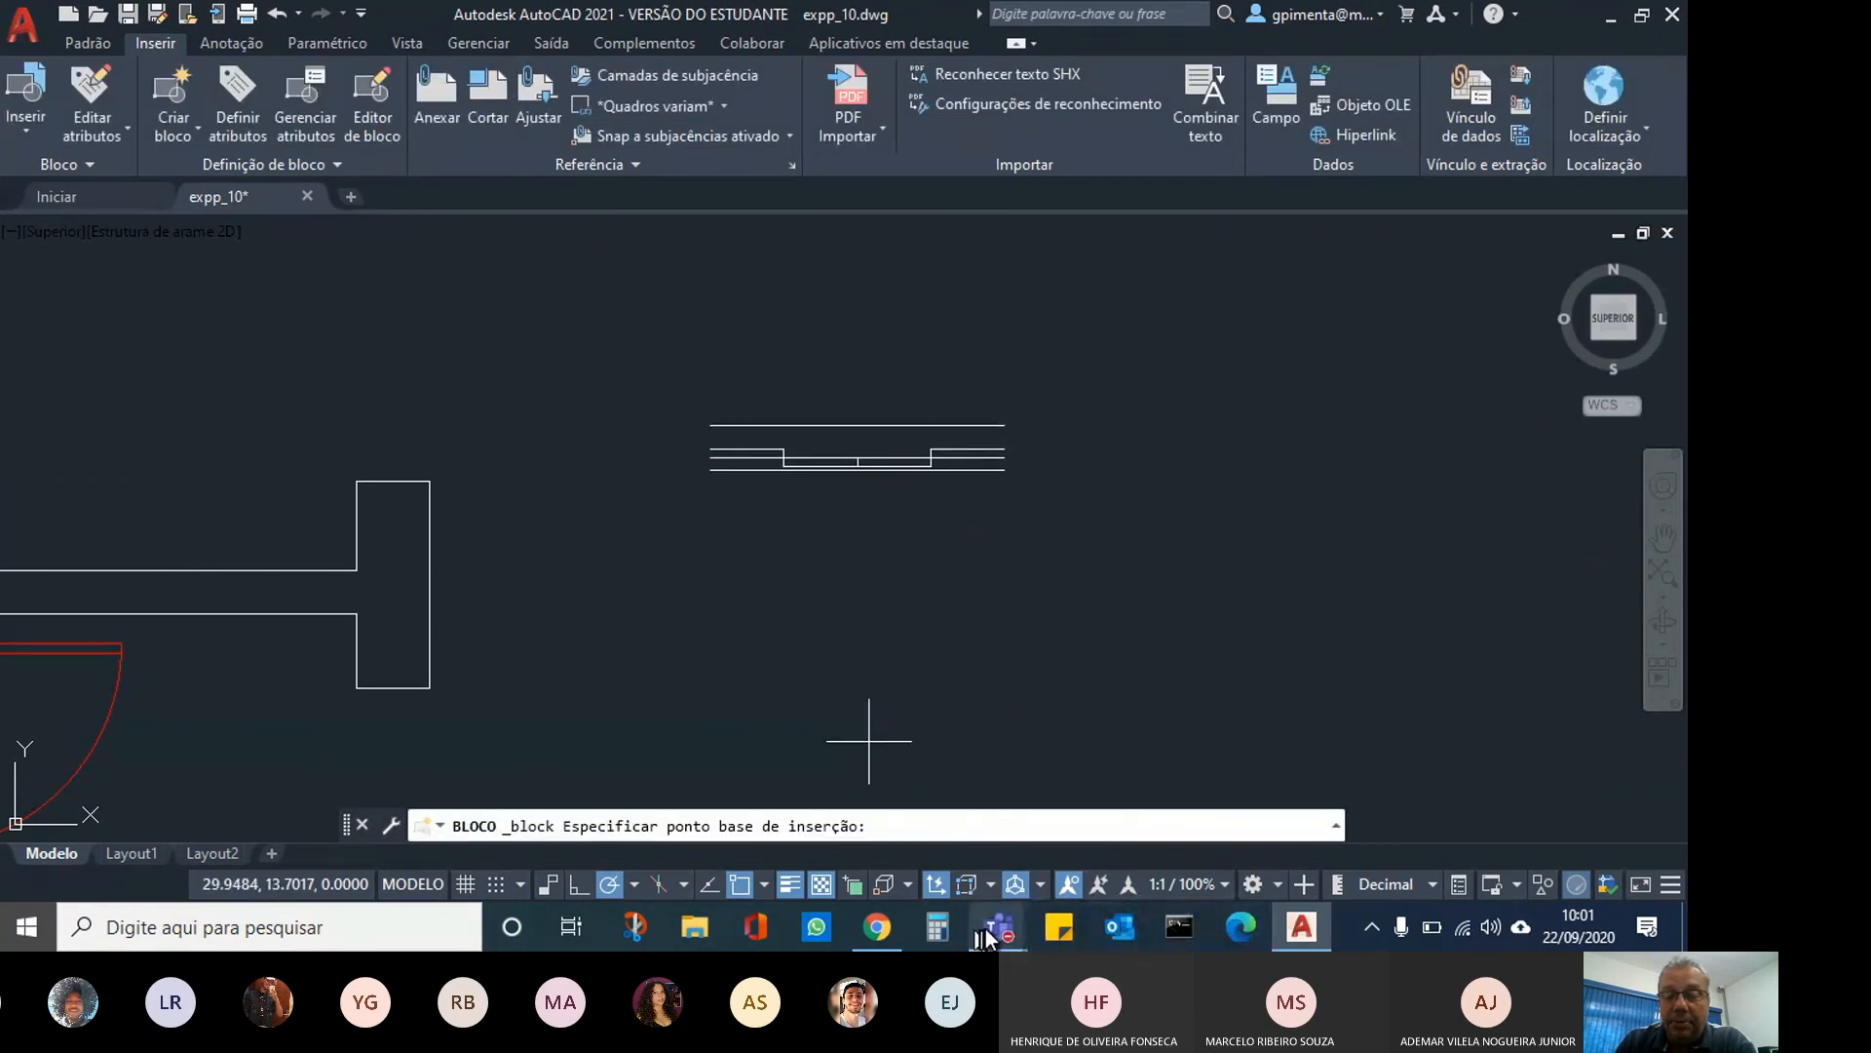
pyautogui.moveTo(983, 926)
pyautogui.click(733, 809)
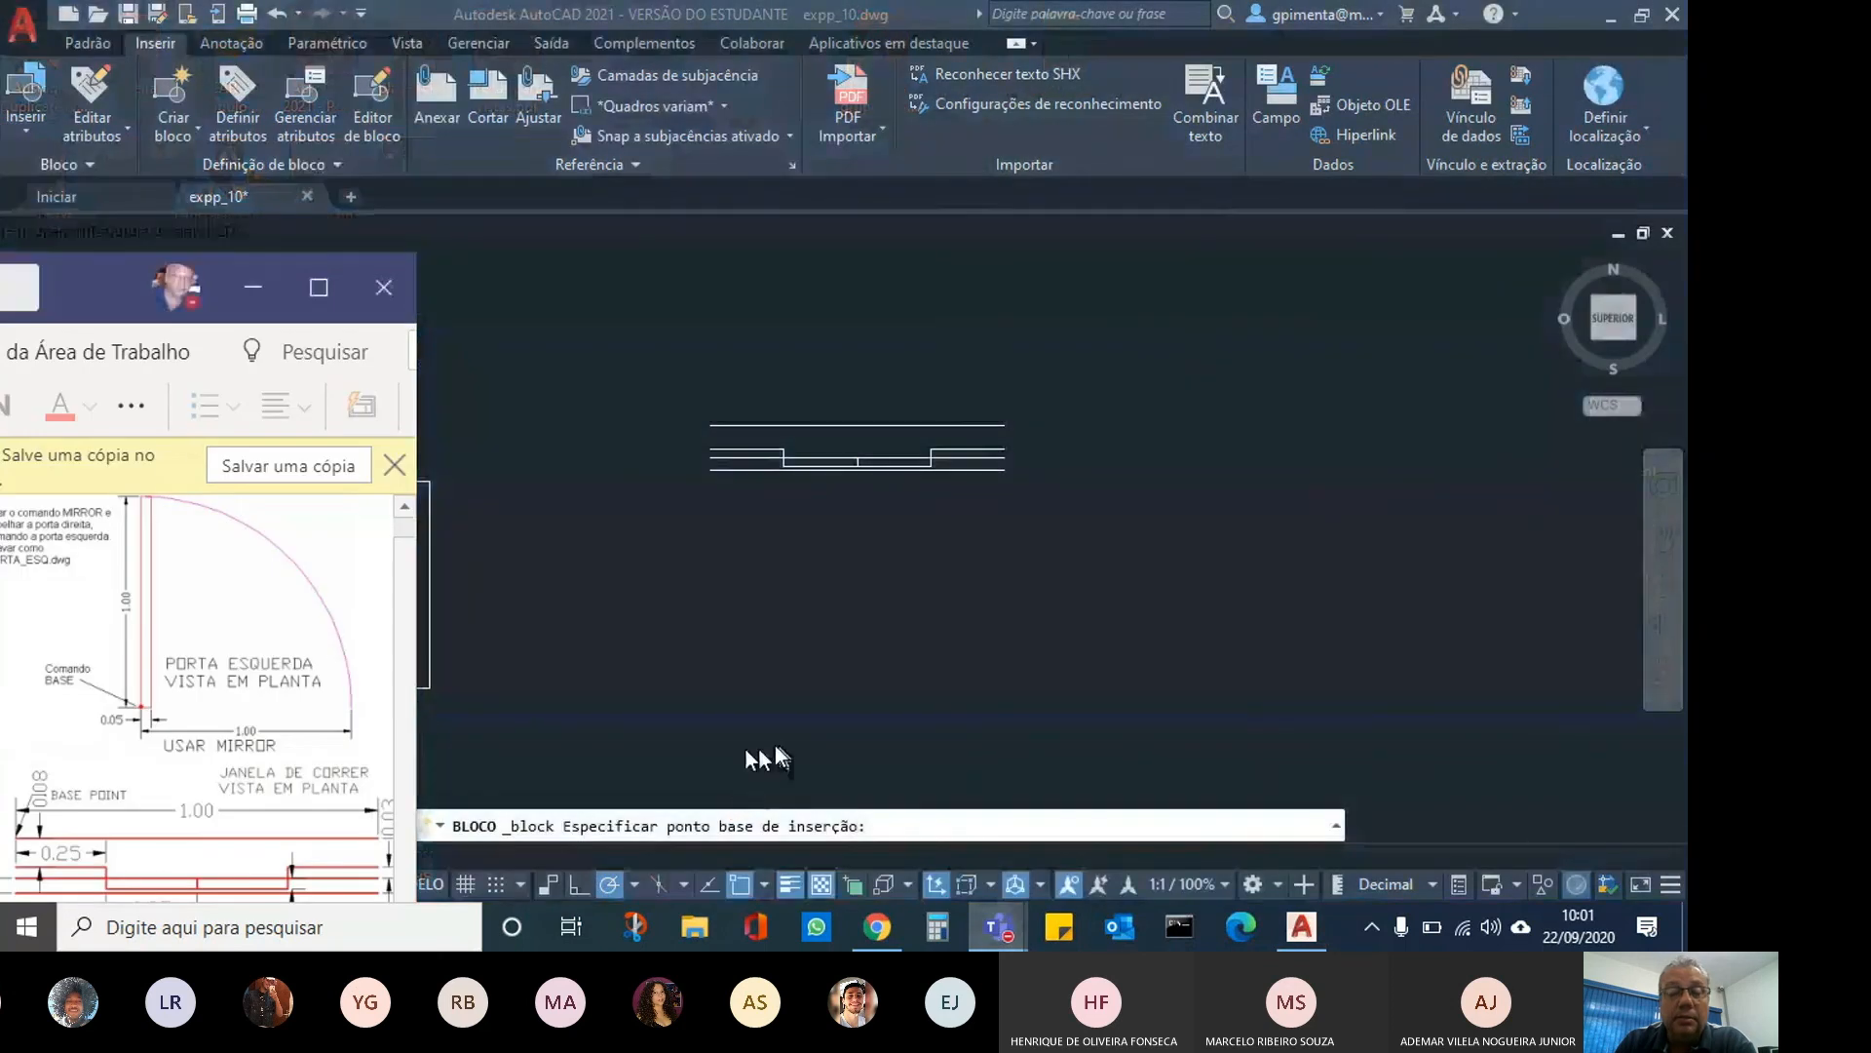
pyautogui.moveTo(124, 272); pyautogui.dragTo(990, 143)
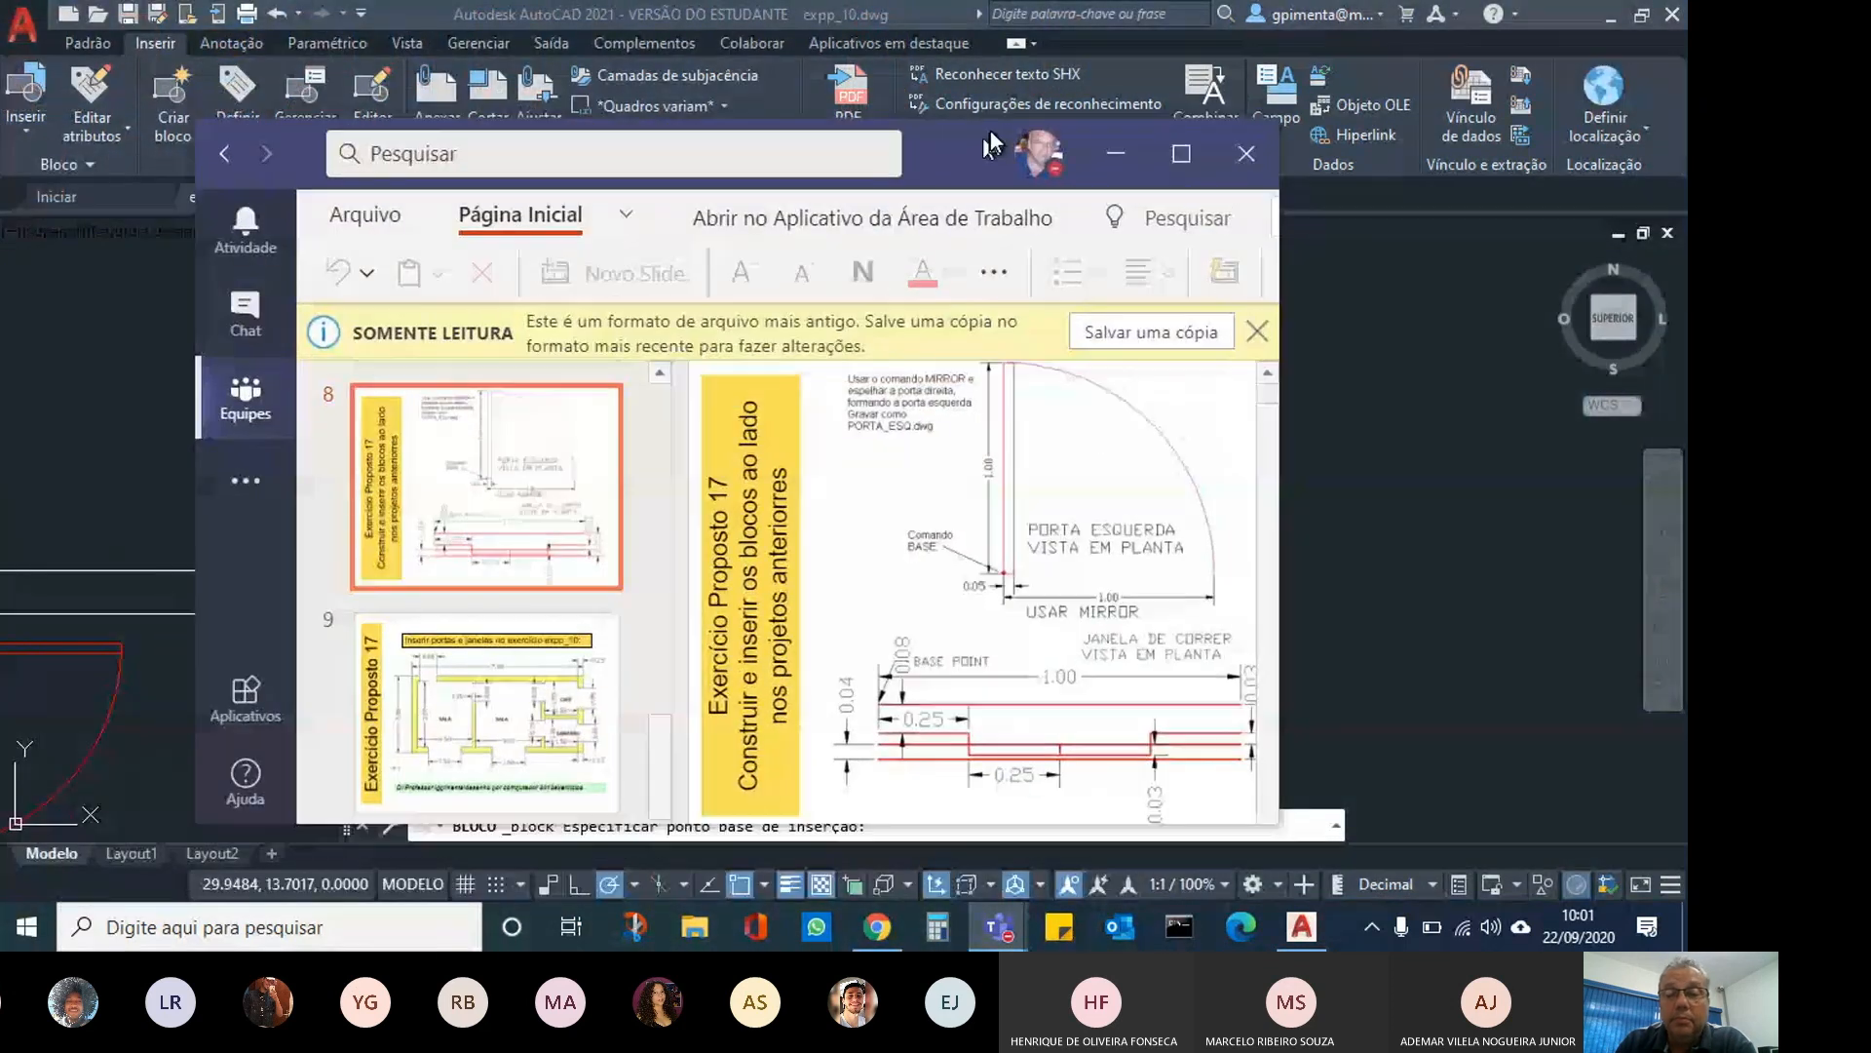
pyautogui.doubleClick(976, 144)
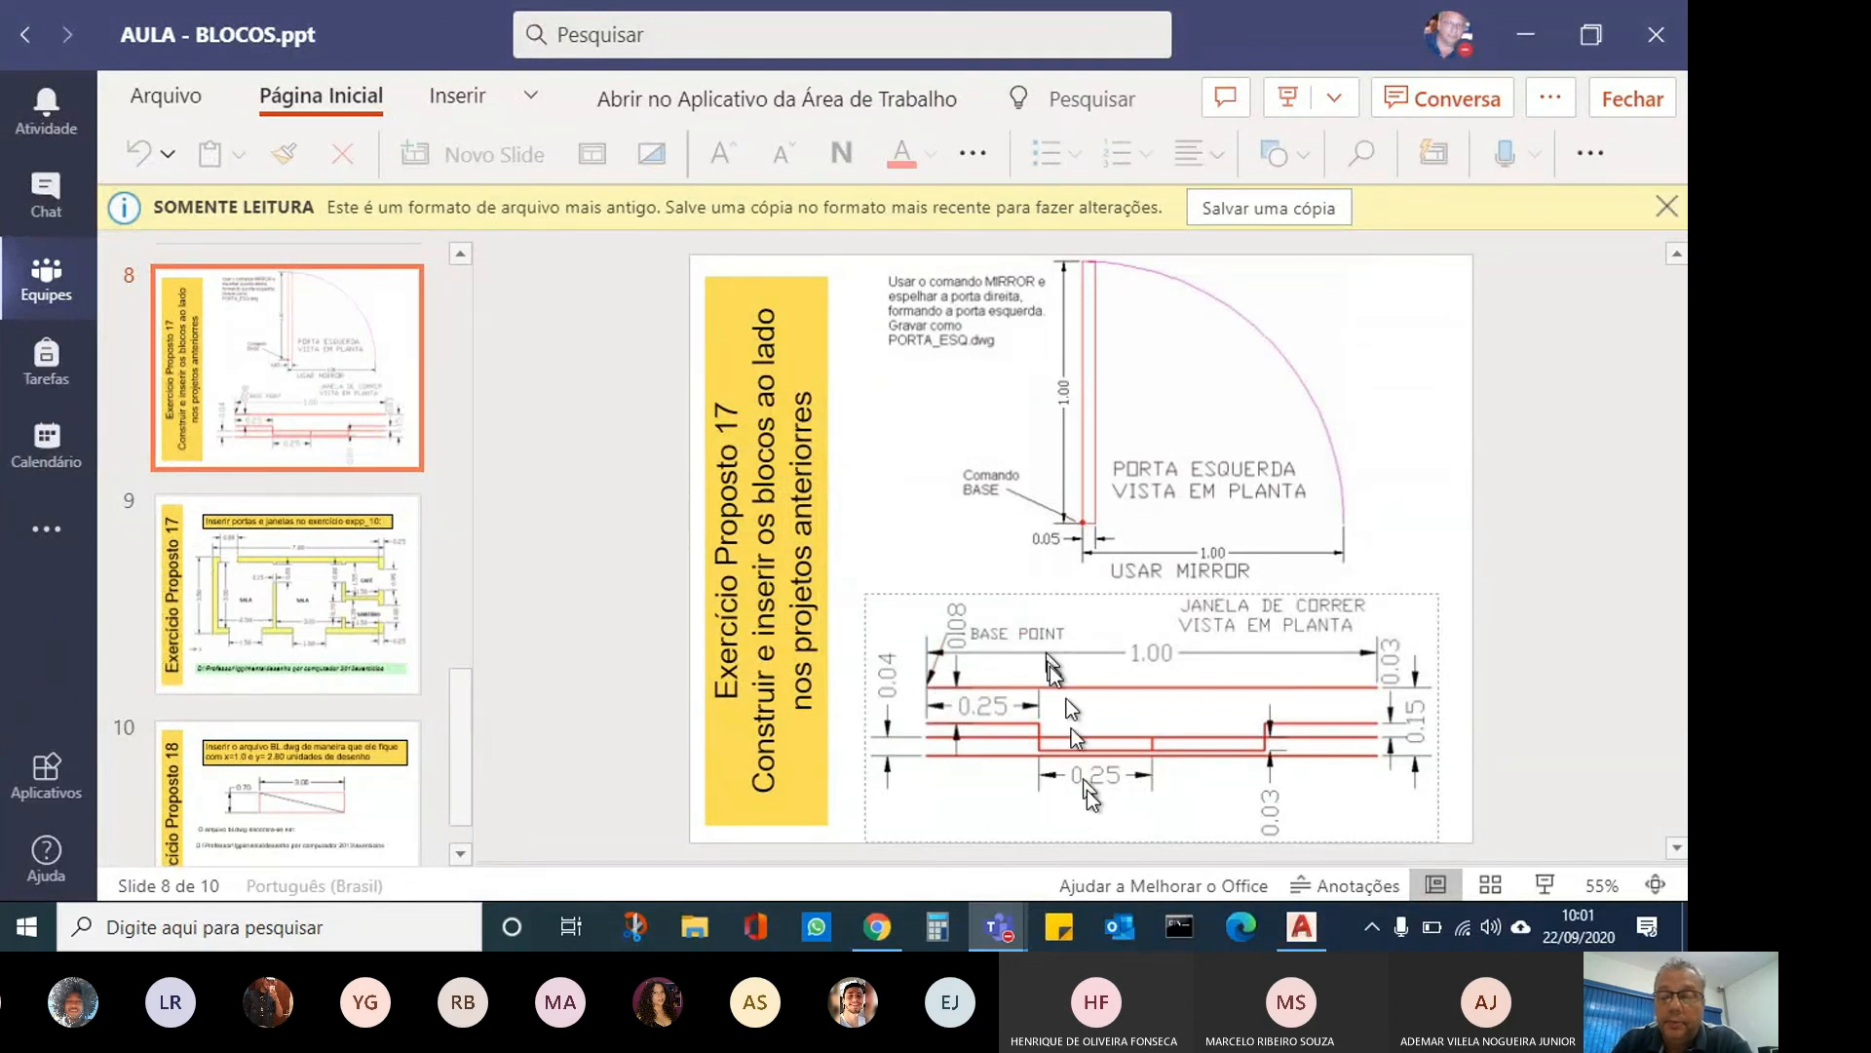
pyautogui.click(1302, 926)
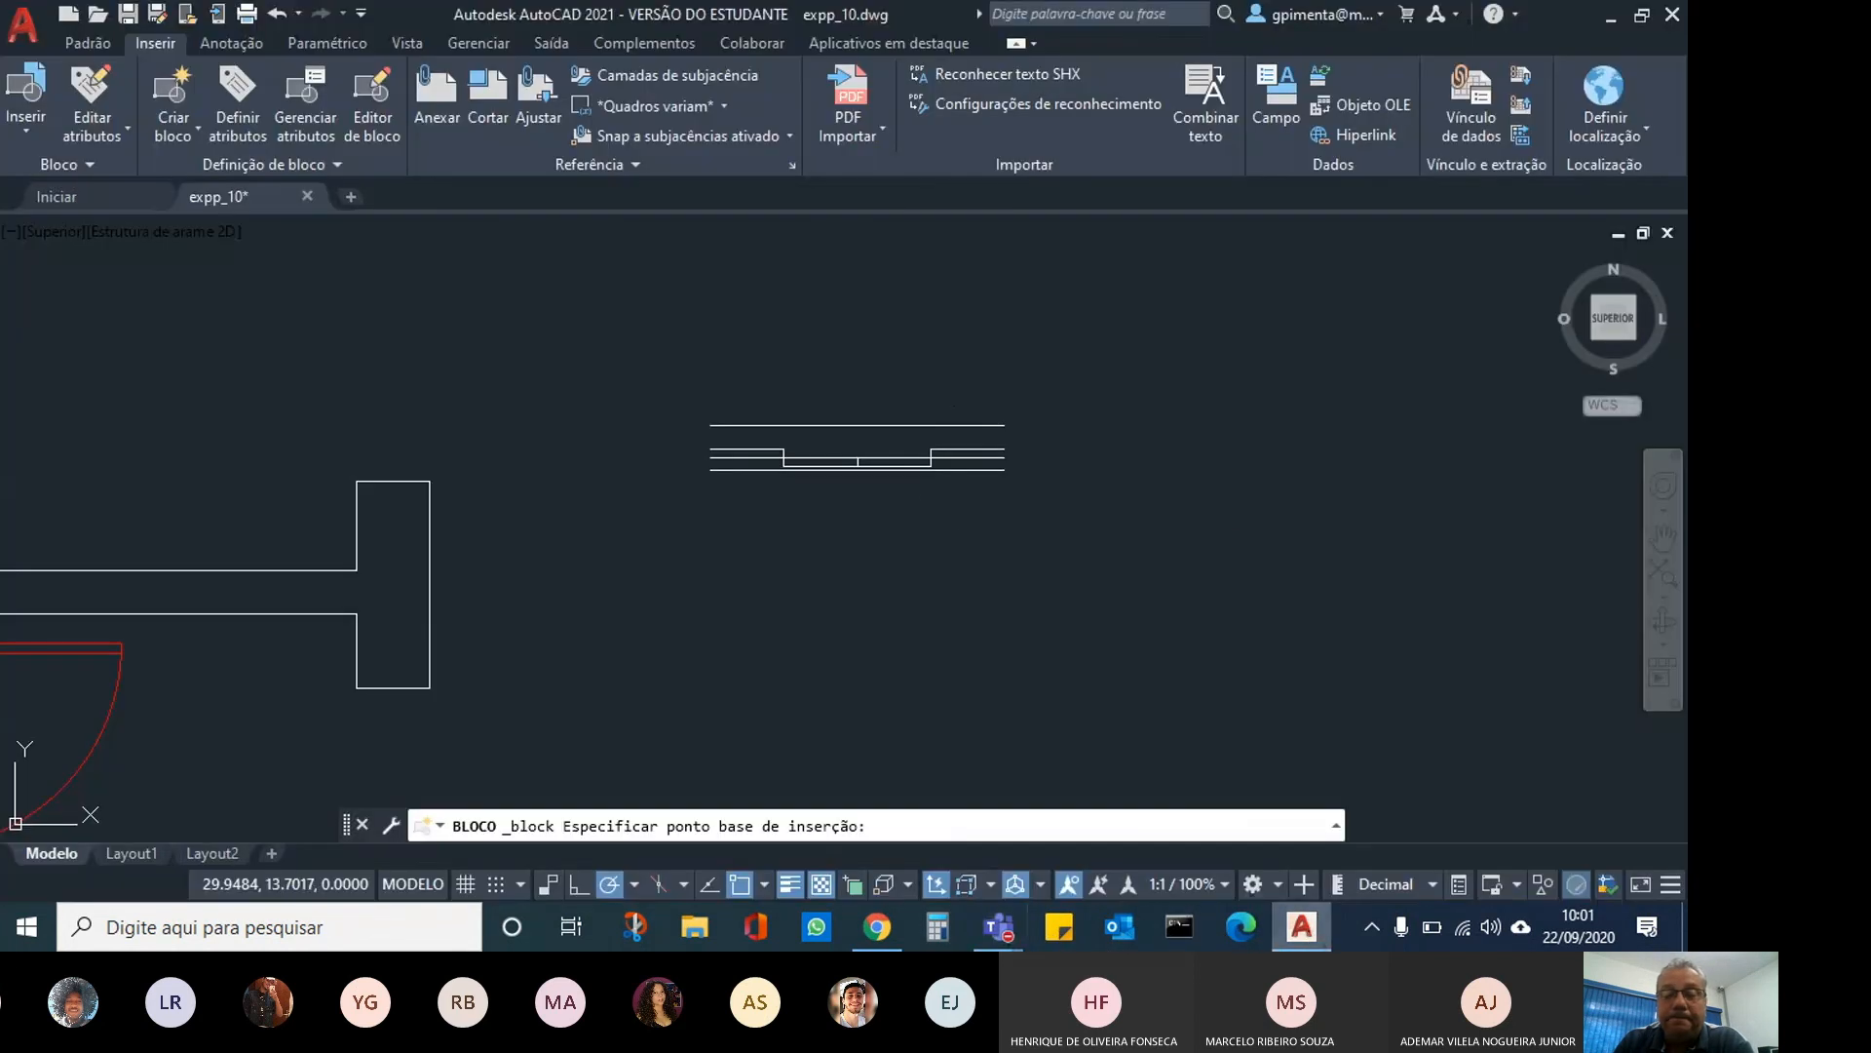
pyautogui.click(716, 426)
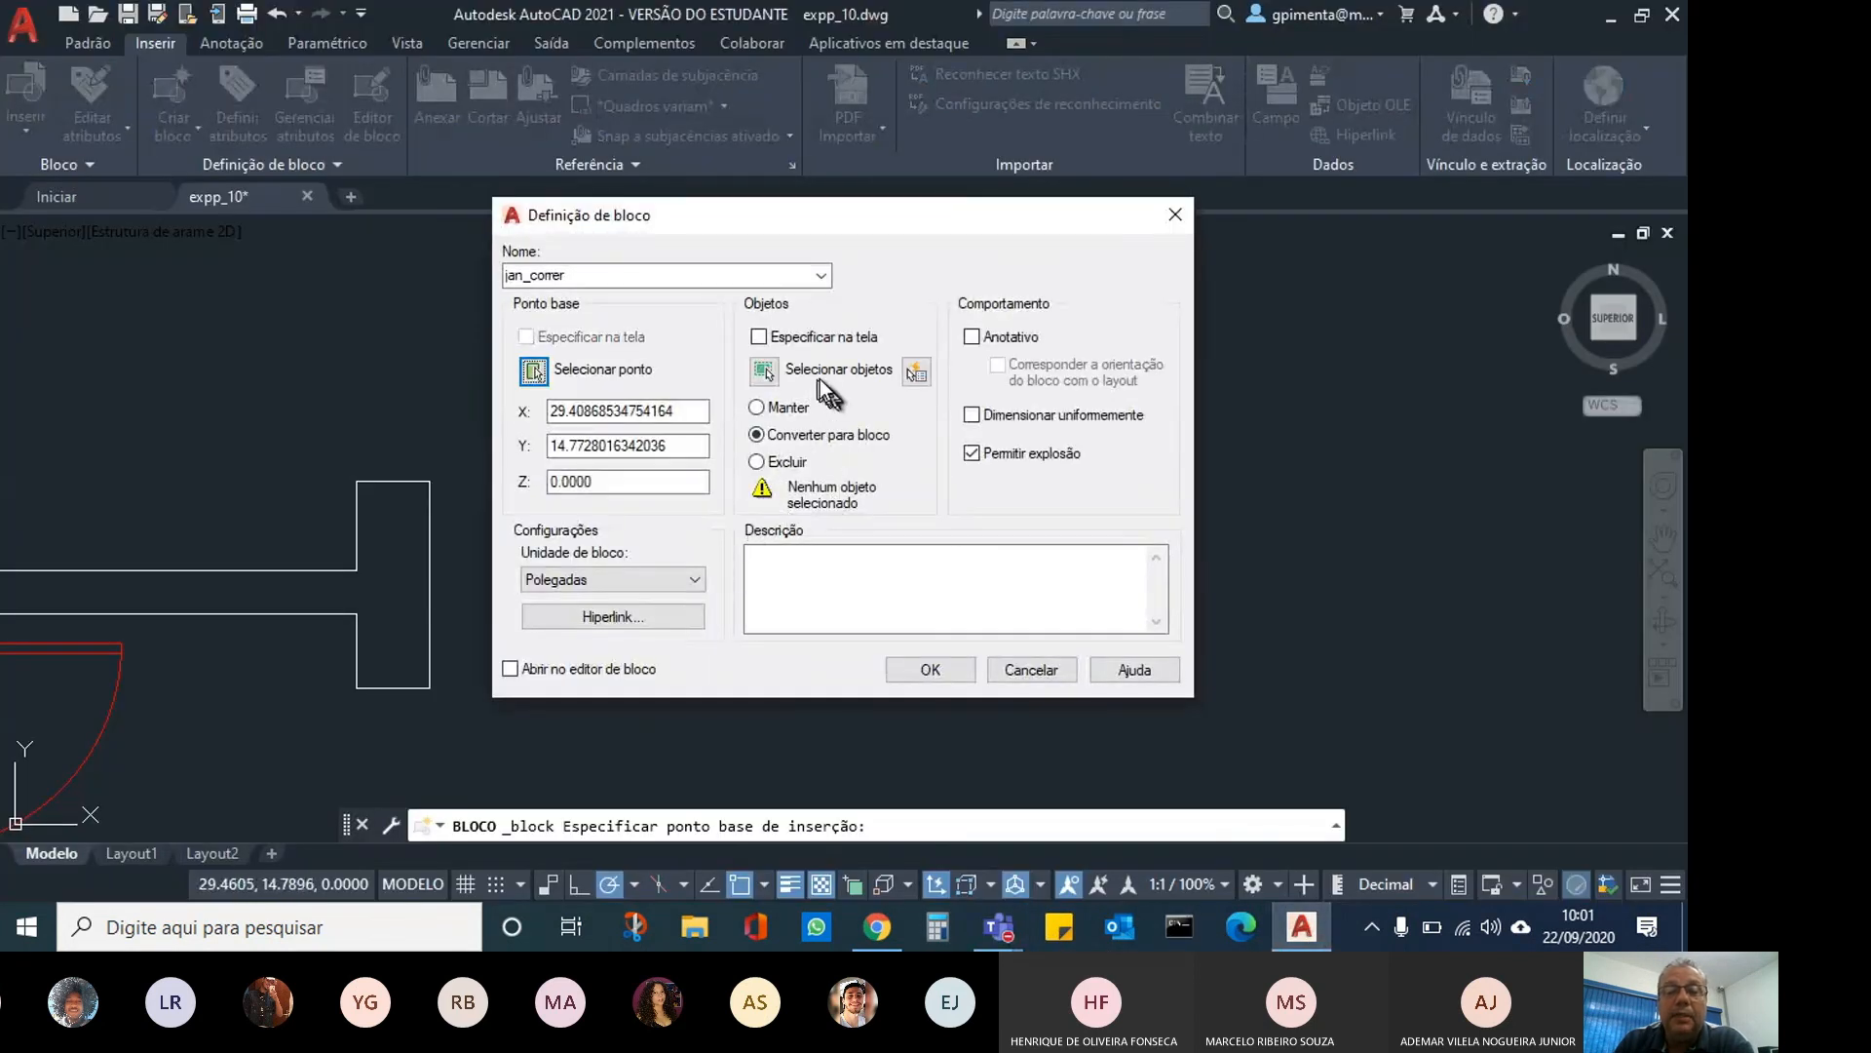
# Add all the sliding window's lines to the jan_correr block and create it with the original objects deleted.
pyautogui.click(762, 370)
pyautogui.click(1012, 516)
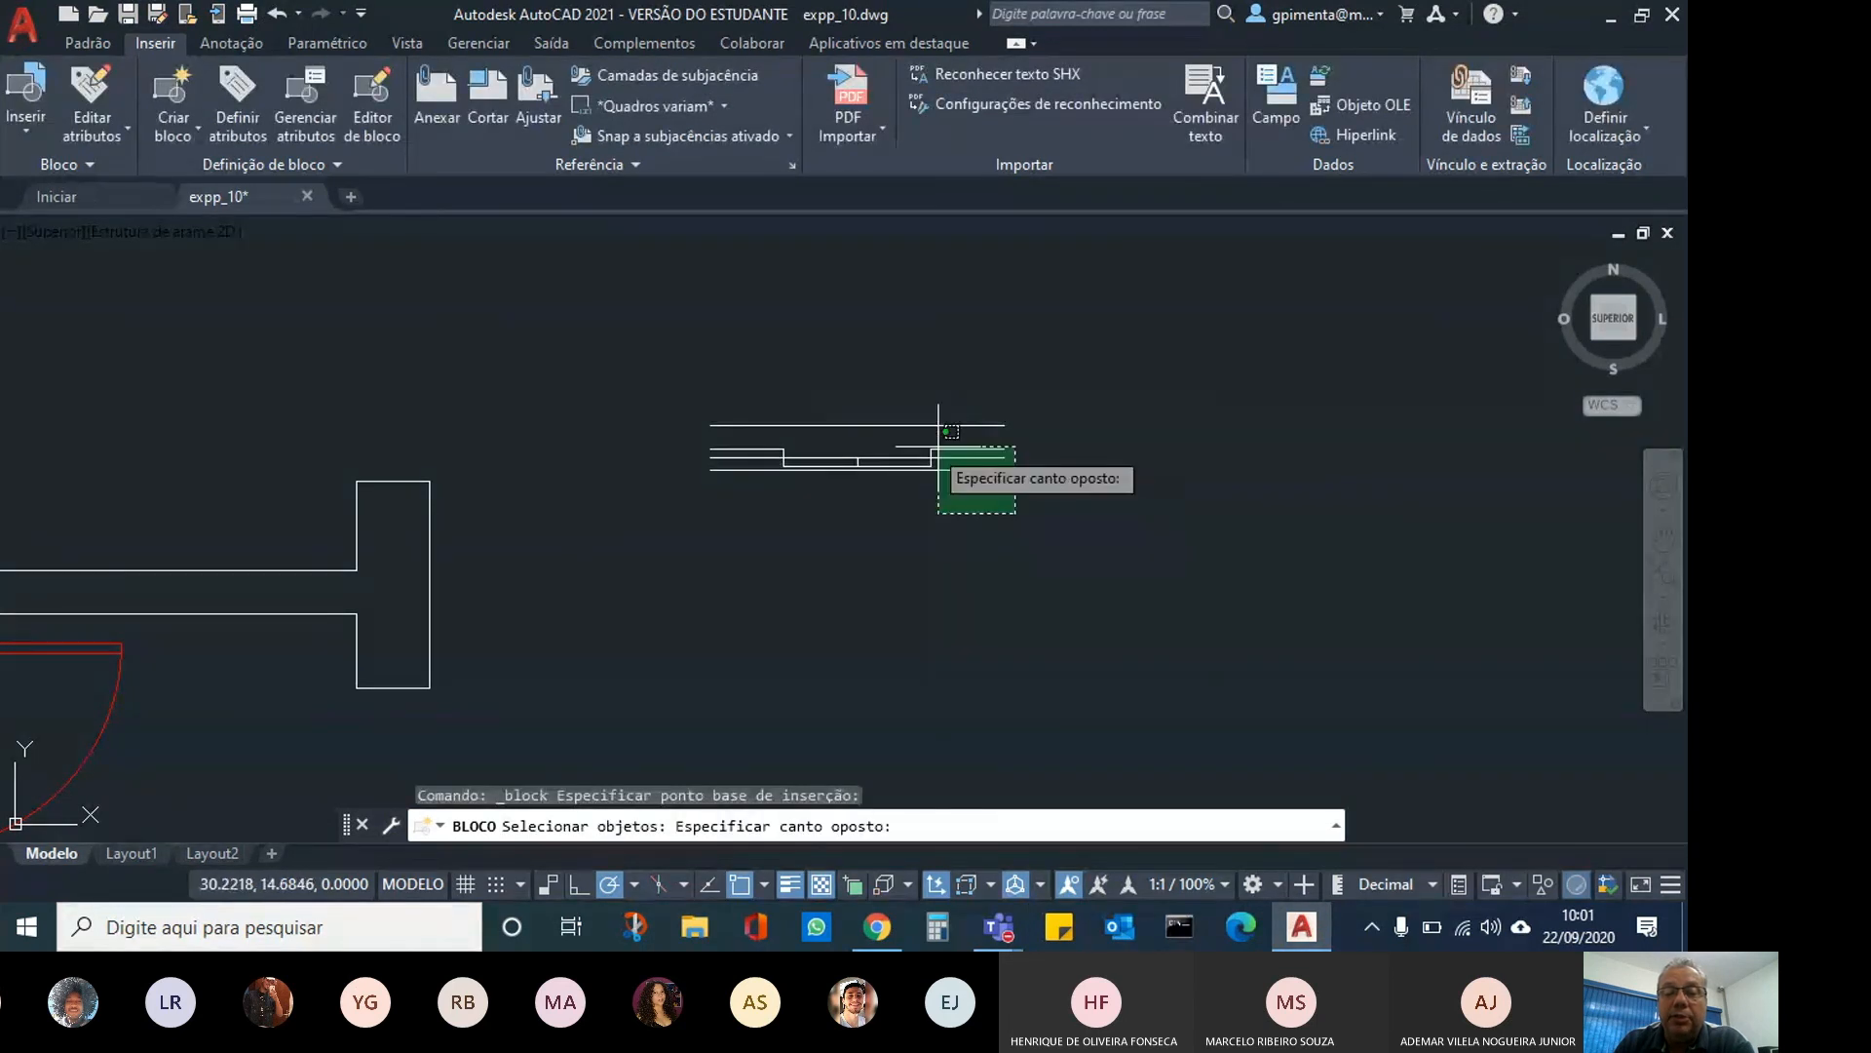
pyautogui.click(561, 351)
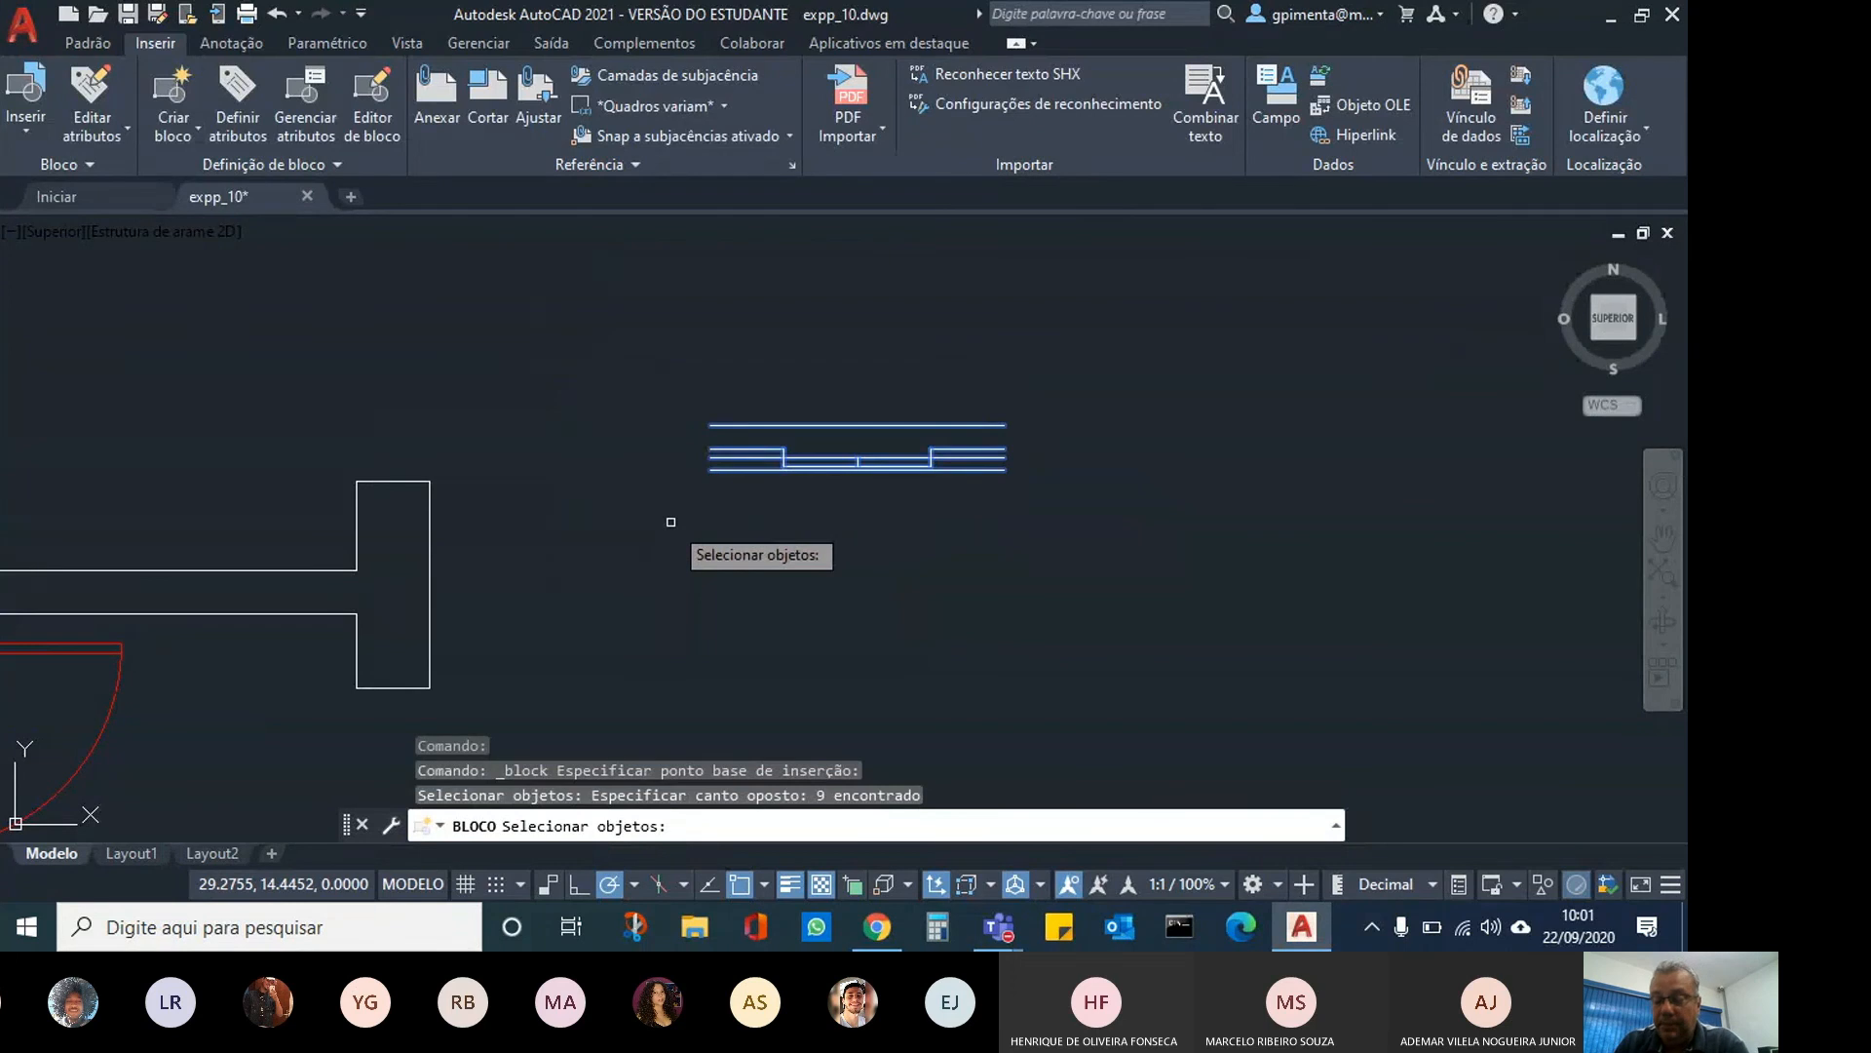
pyautogui.press('Return')
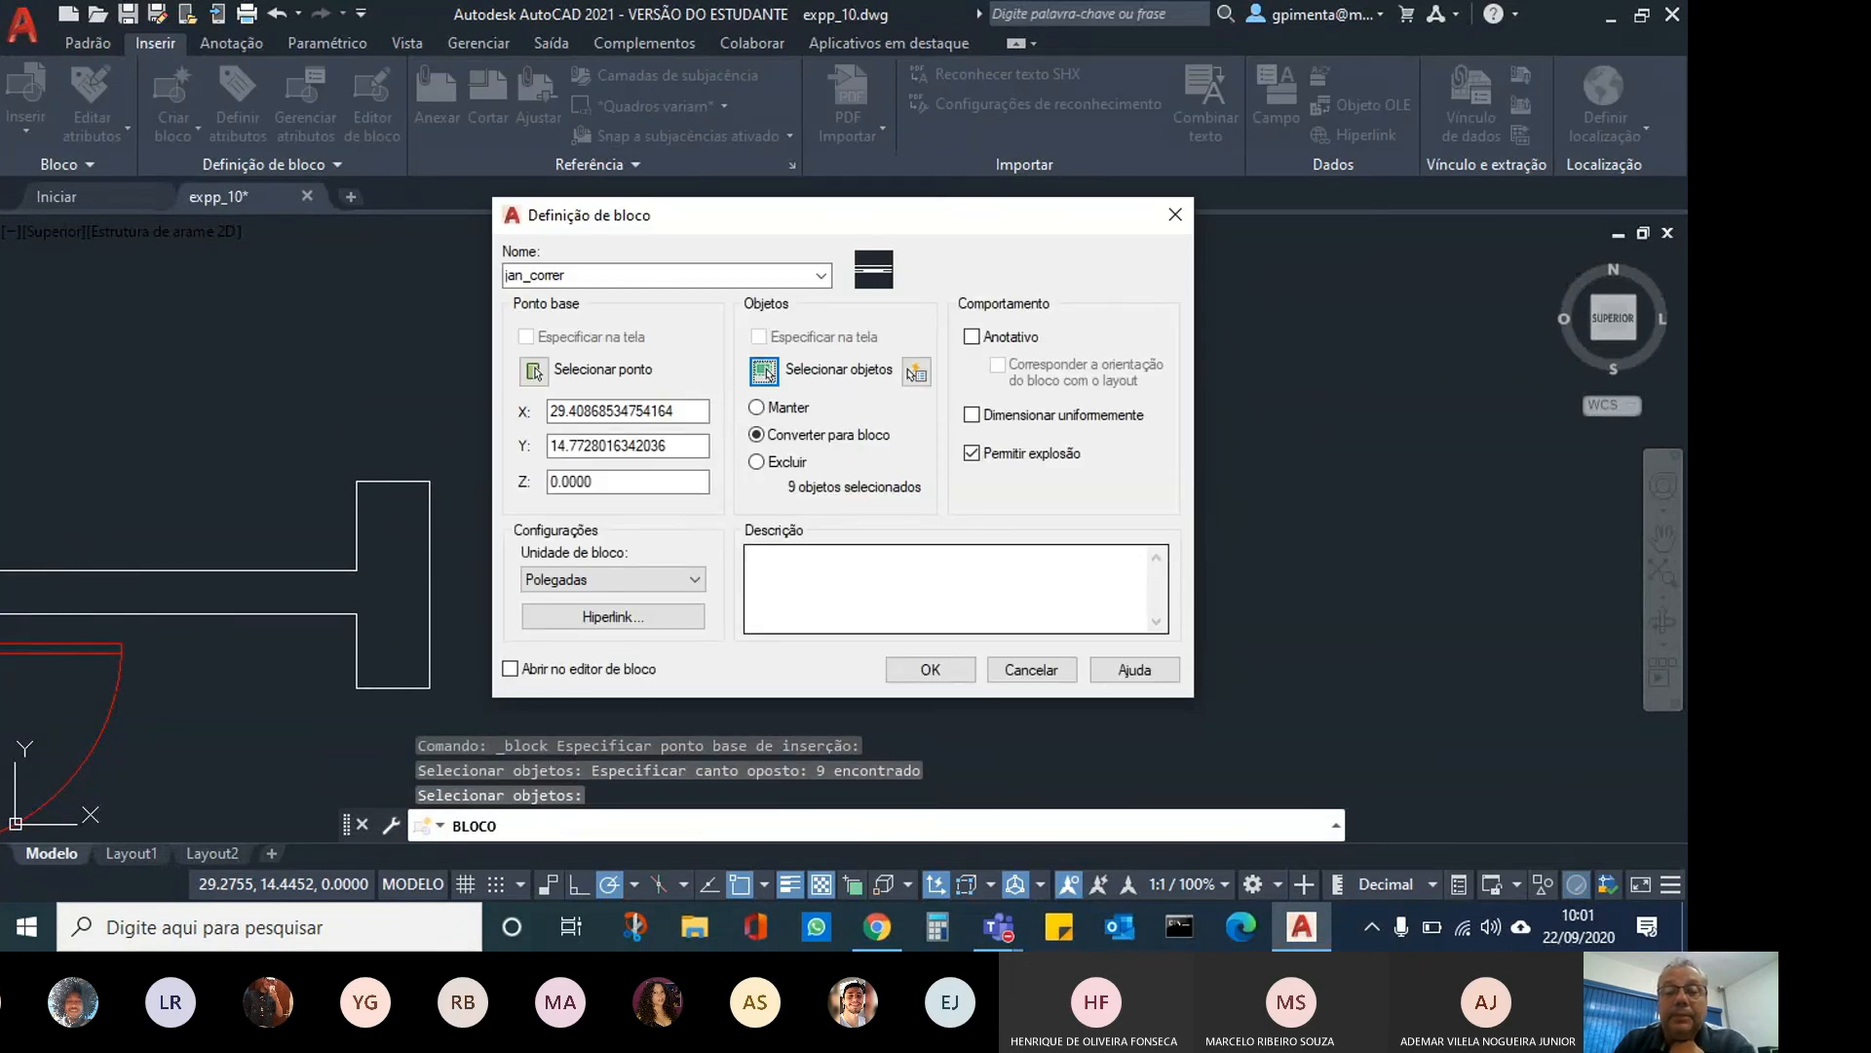
pyautogui.click(751, 461)
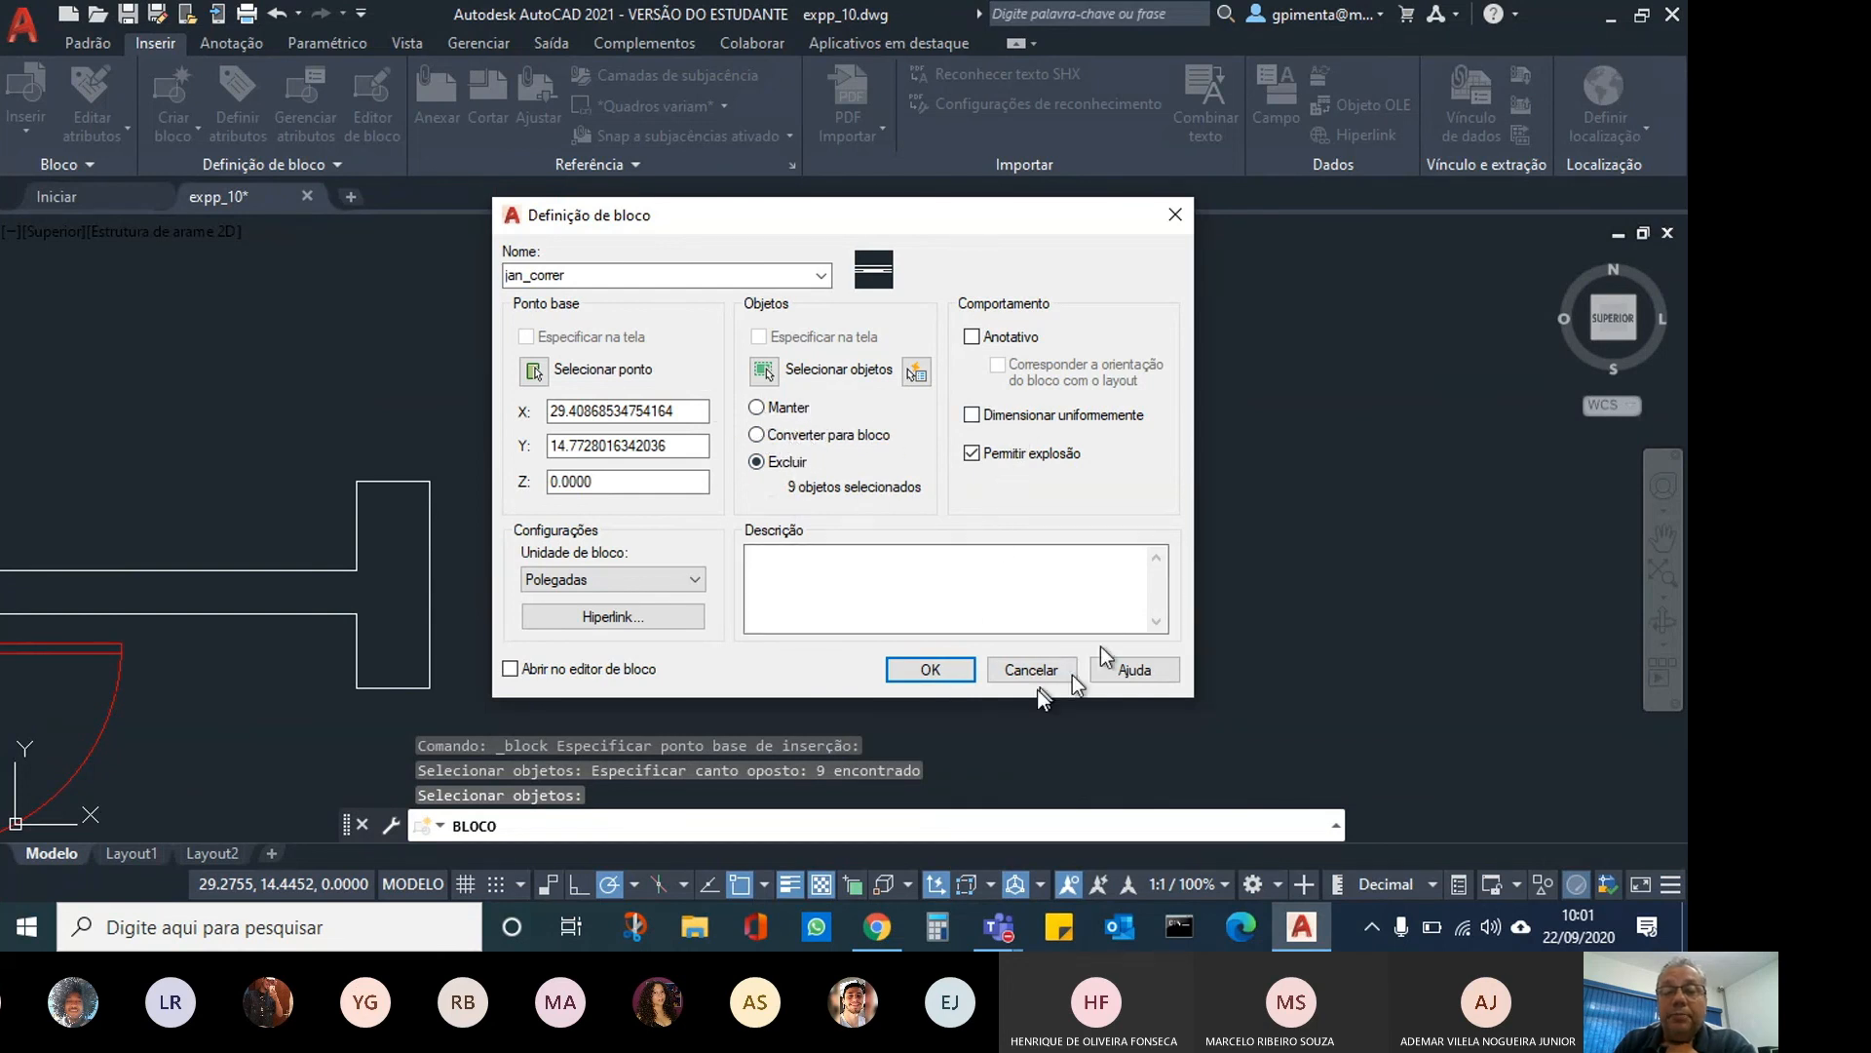
pyautogui.click(930, 669)
# Insert the jan_correr block from the current drawing horizontally, just below the right-hand opening in the floor plan's lower wall.
pyautogui.scroll(-3, 510, 655)
pyautogui.scroll(-2, 510, 654)
pyautogui.moveTo(590, 627); pyautogui.dragTo(970, 535, button='middle')
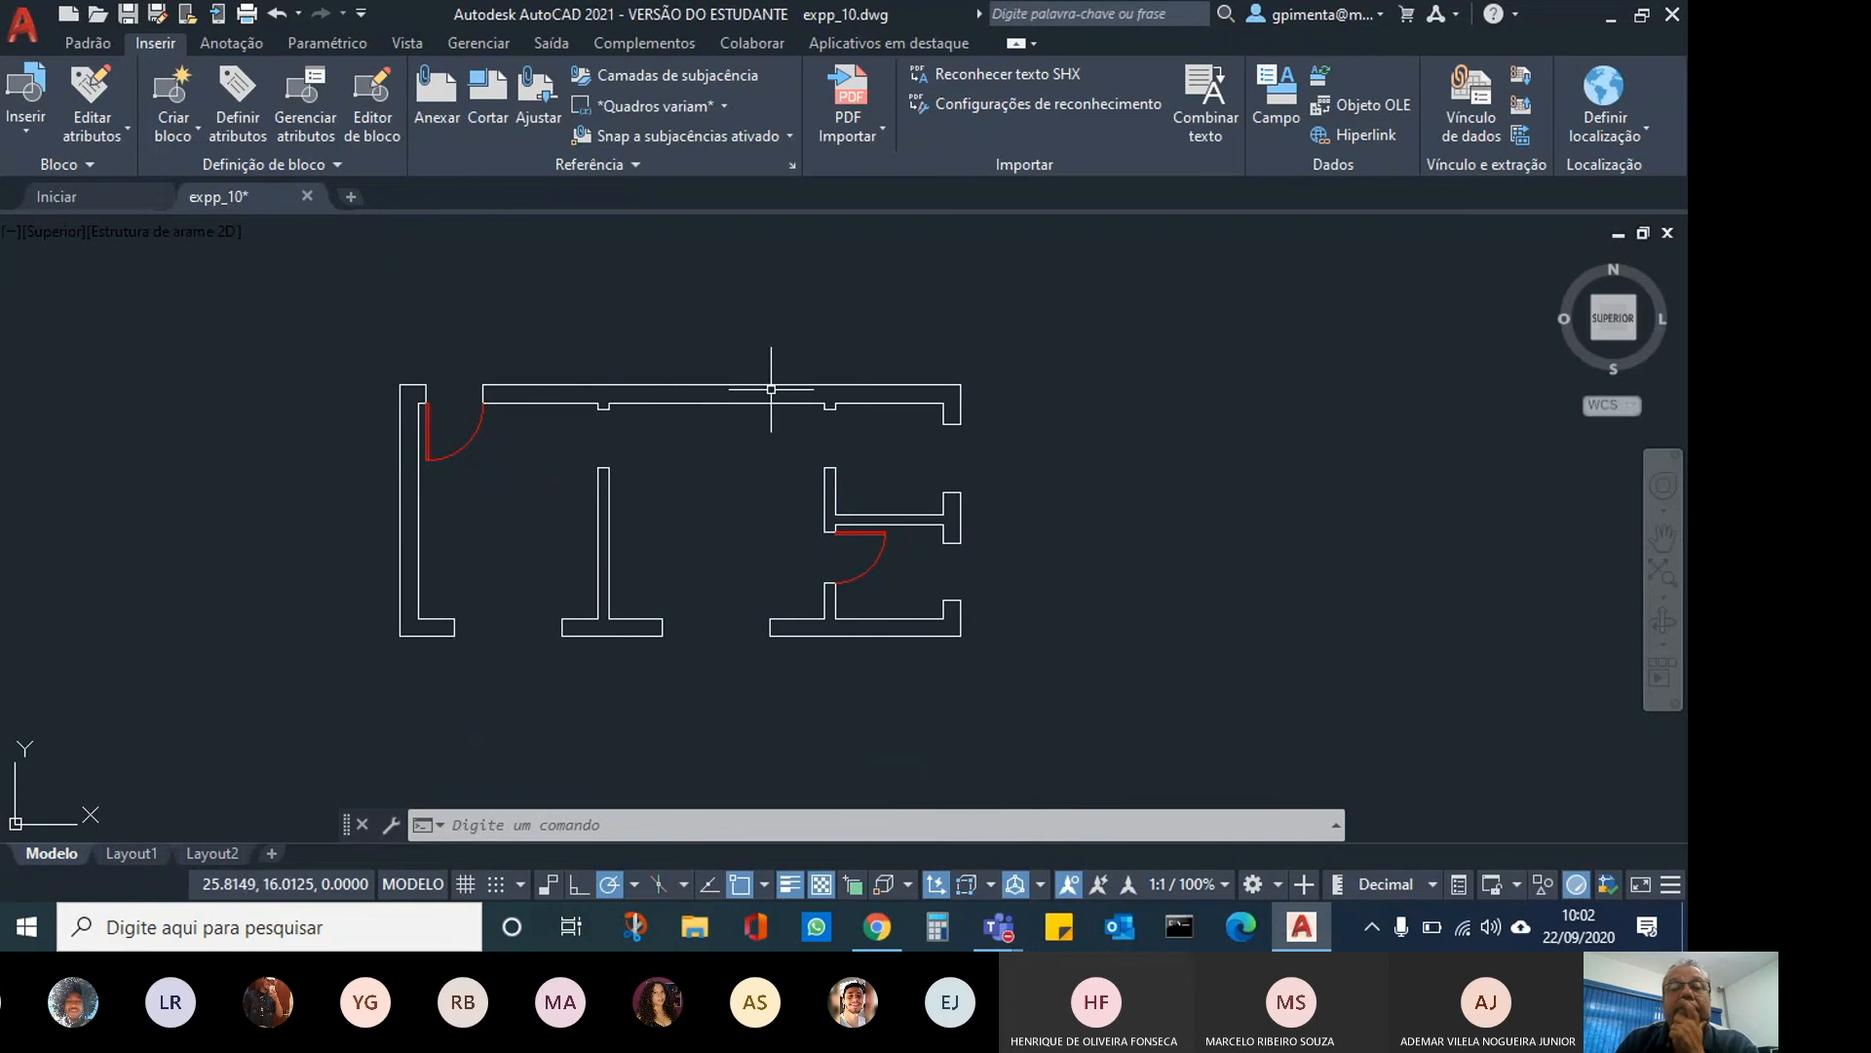
pyautogui.click(102, 43)
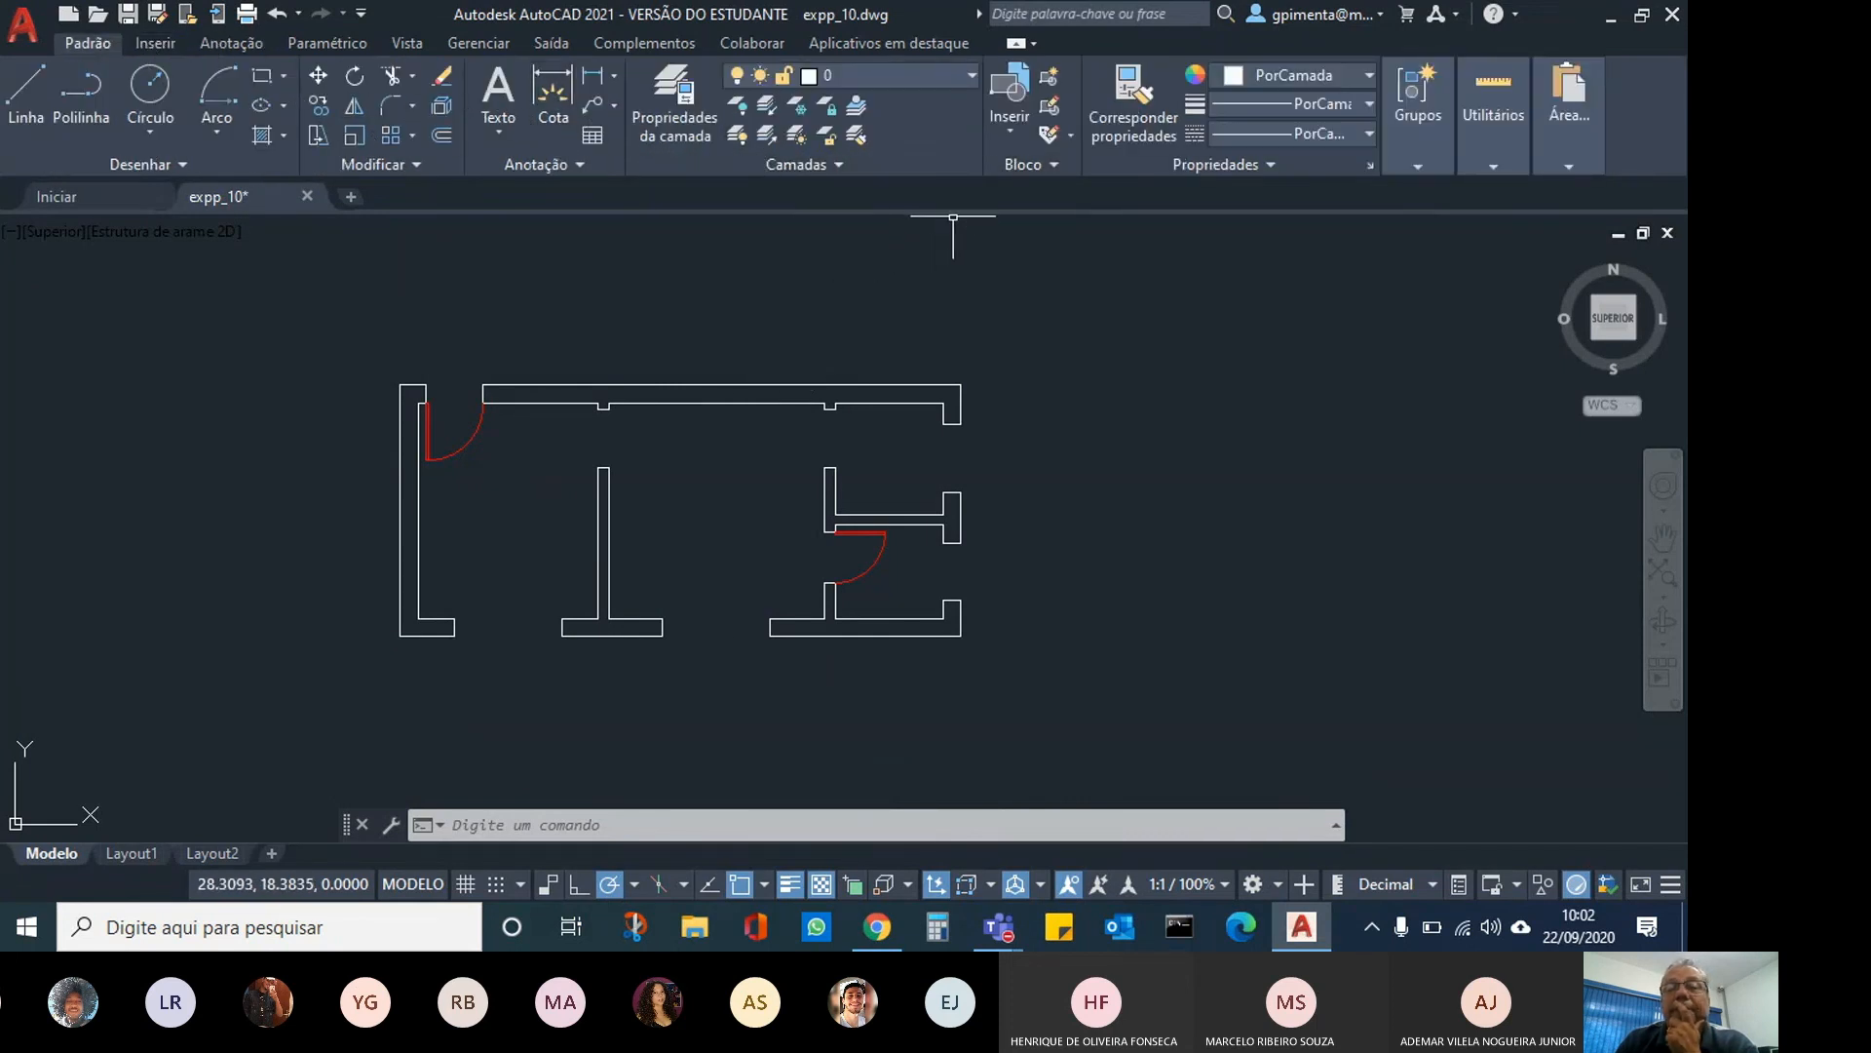
pyautogui.click(1016, 128)
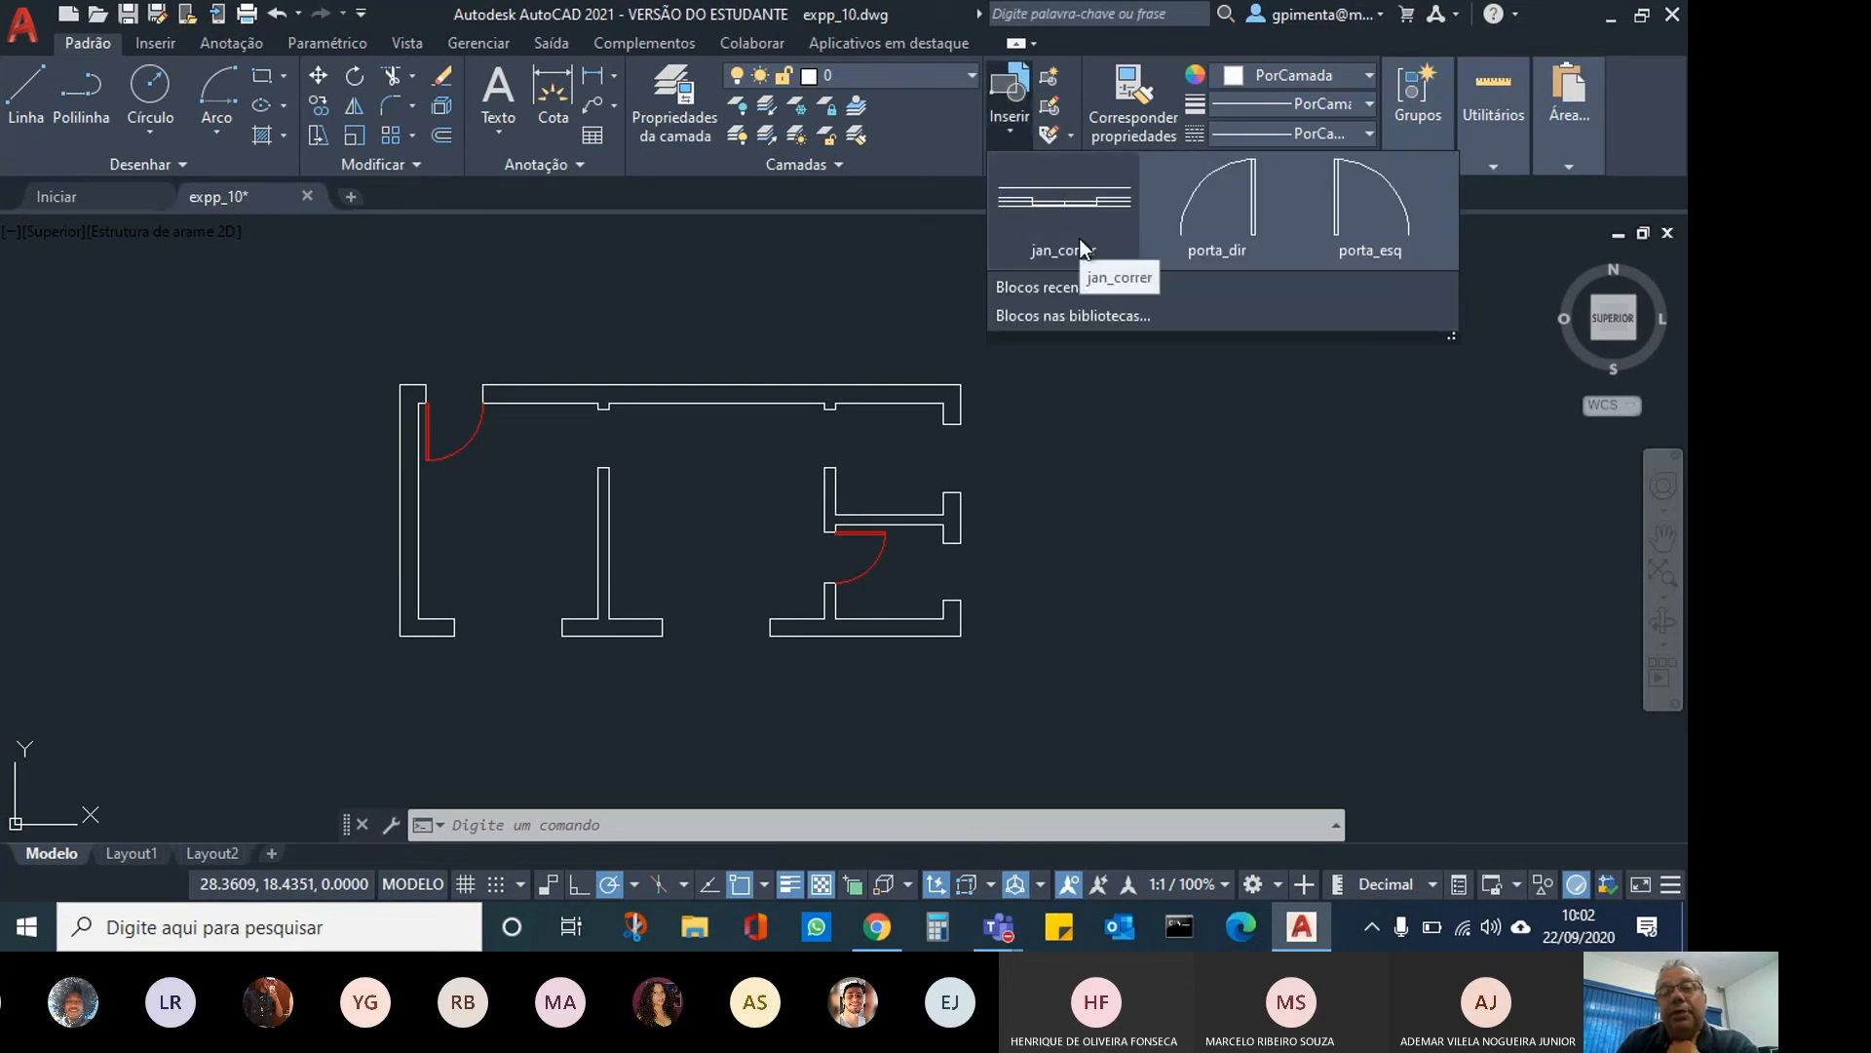
pyautogui.click(1057, 313)
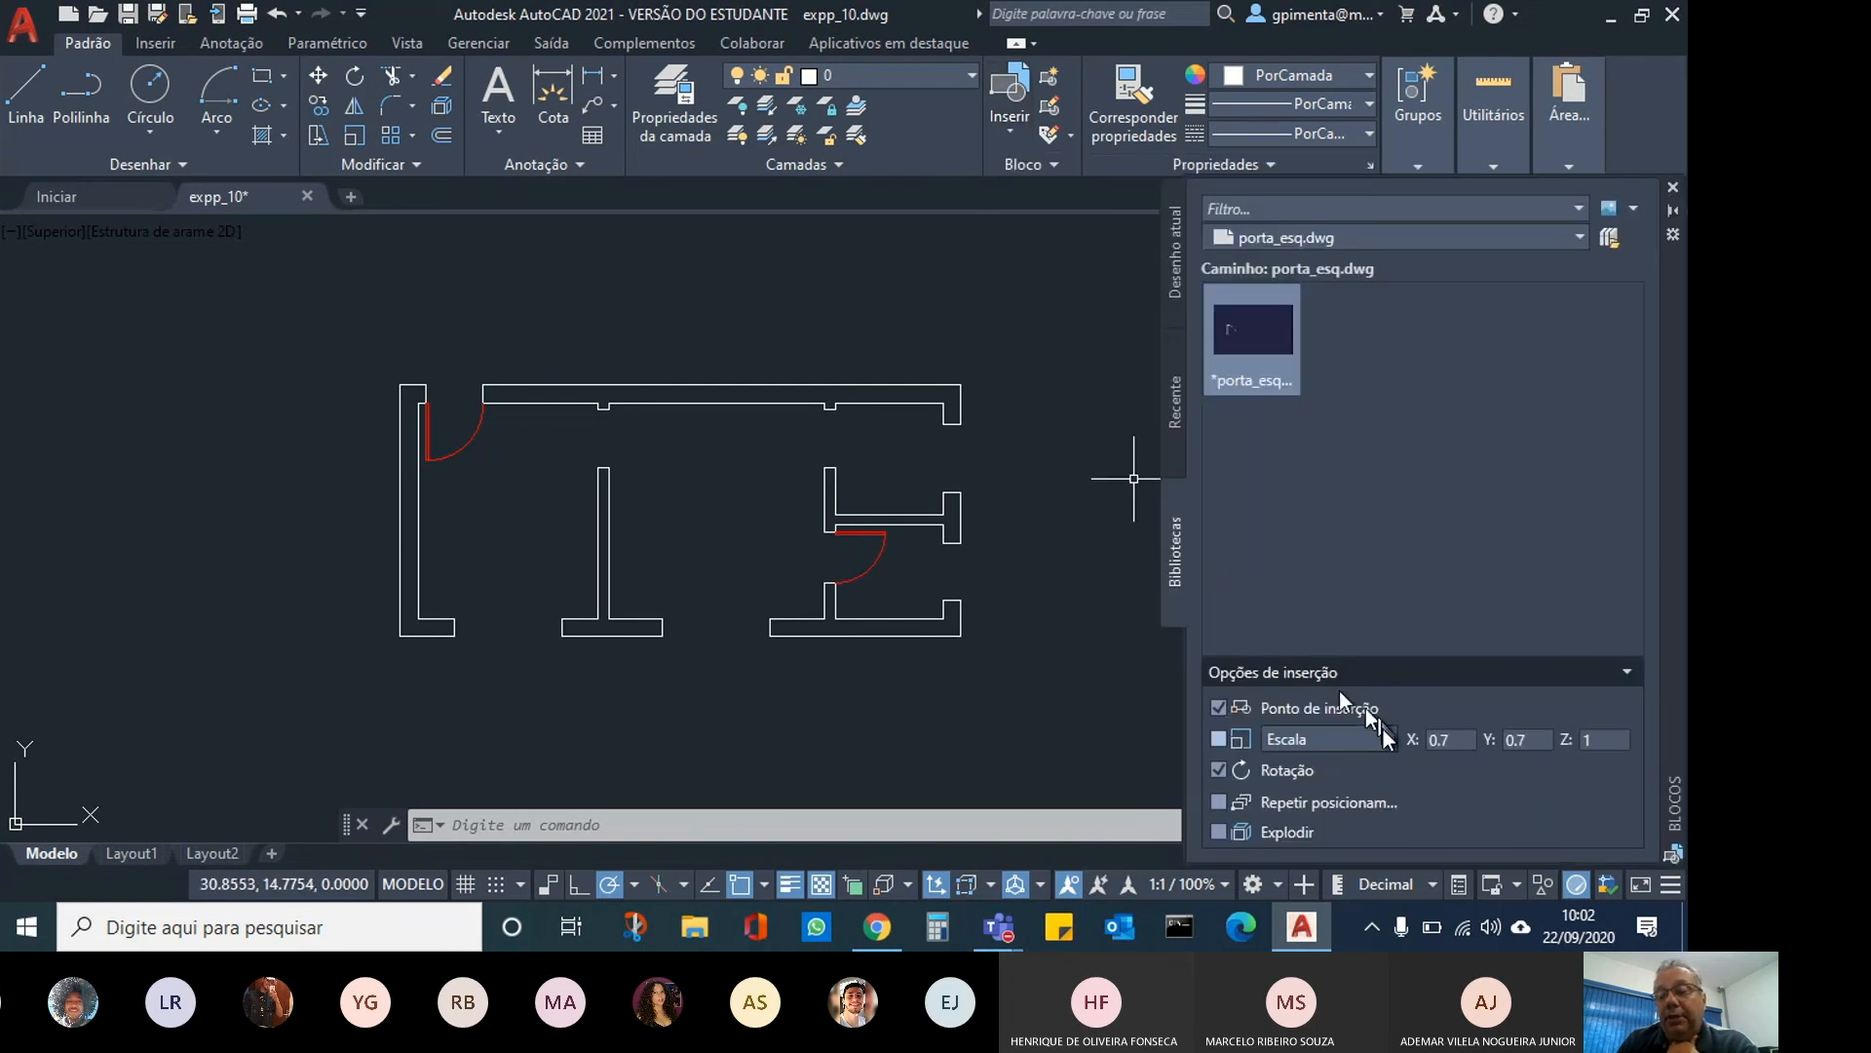
pyautogui.click(1177, 275)
pyautogui.click(1249, 321)
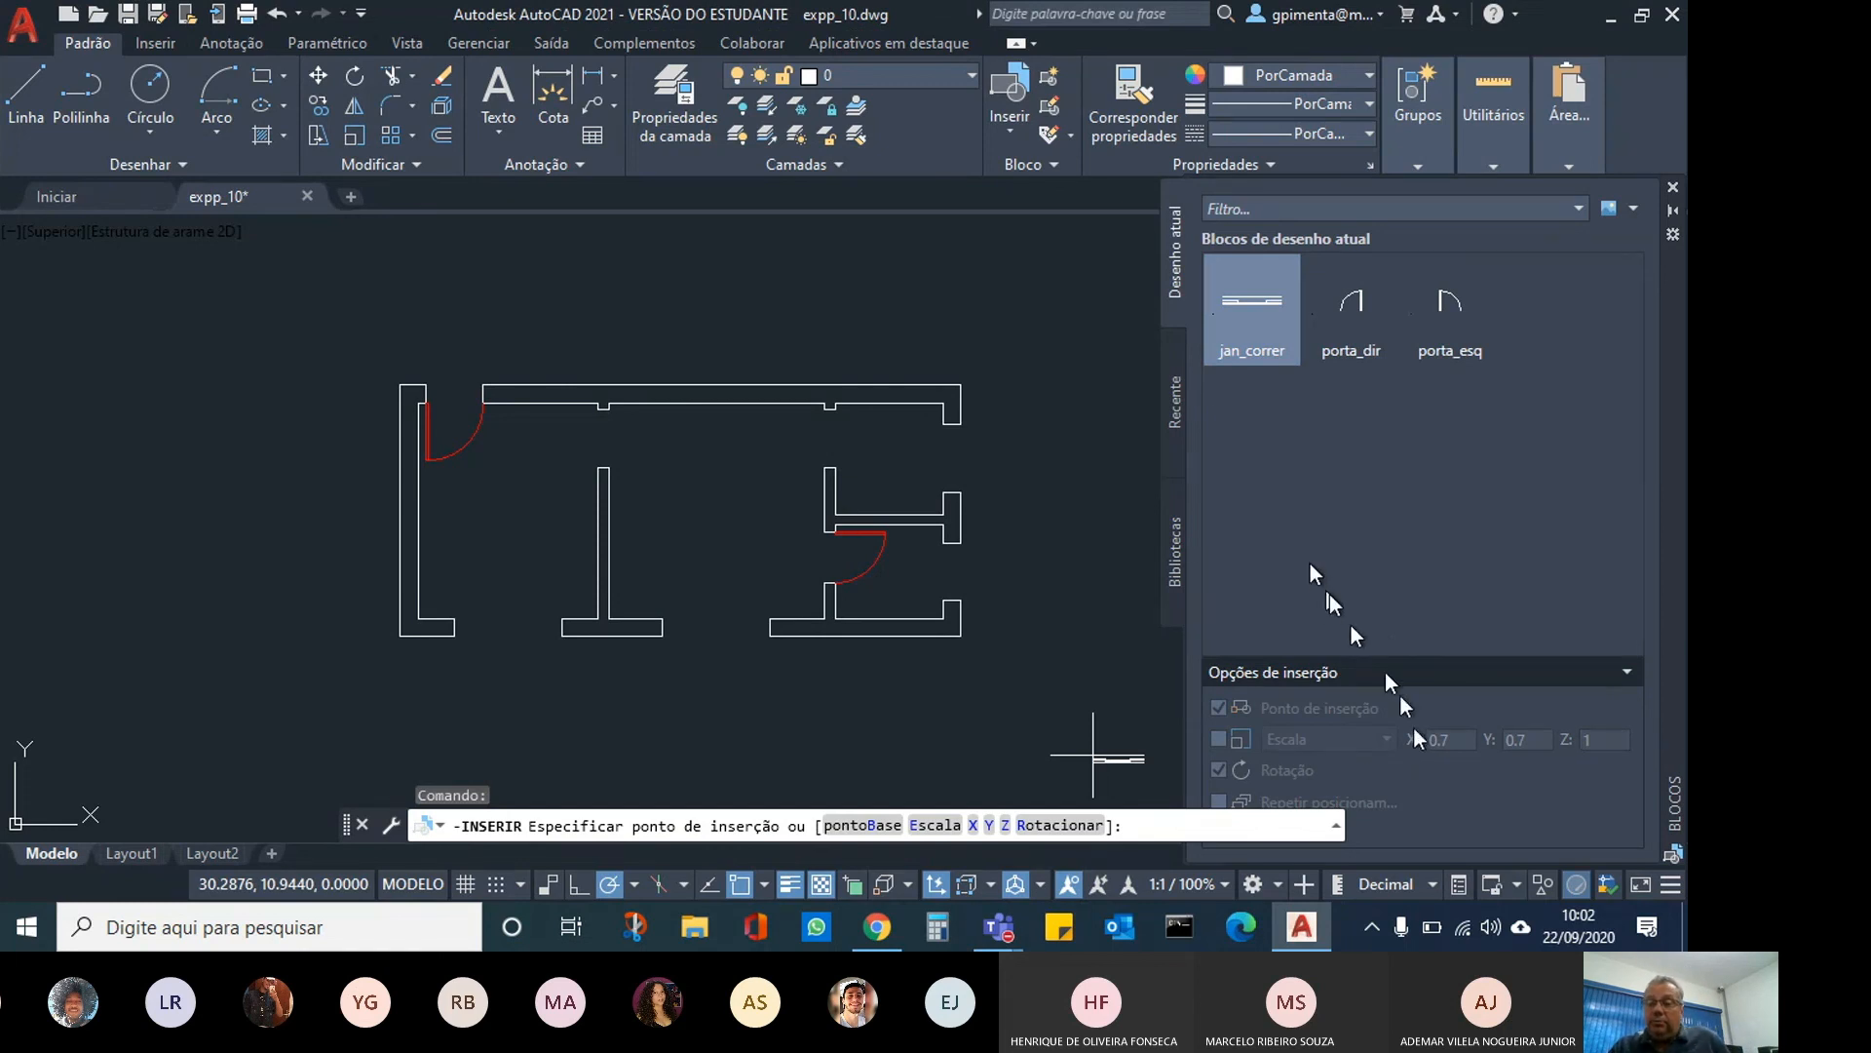
pyautogui.click(682, 669)
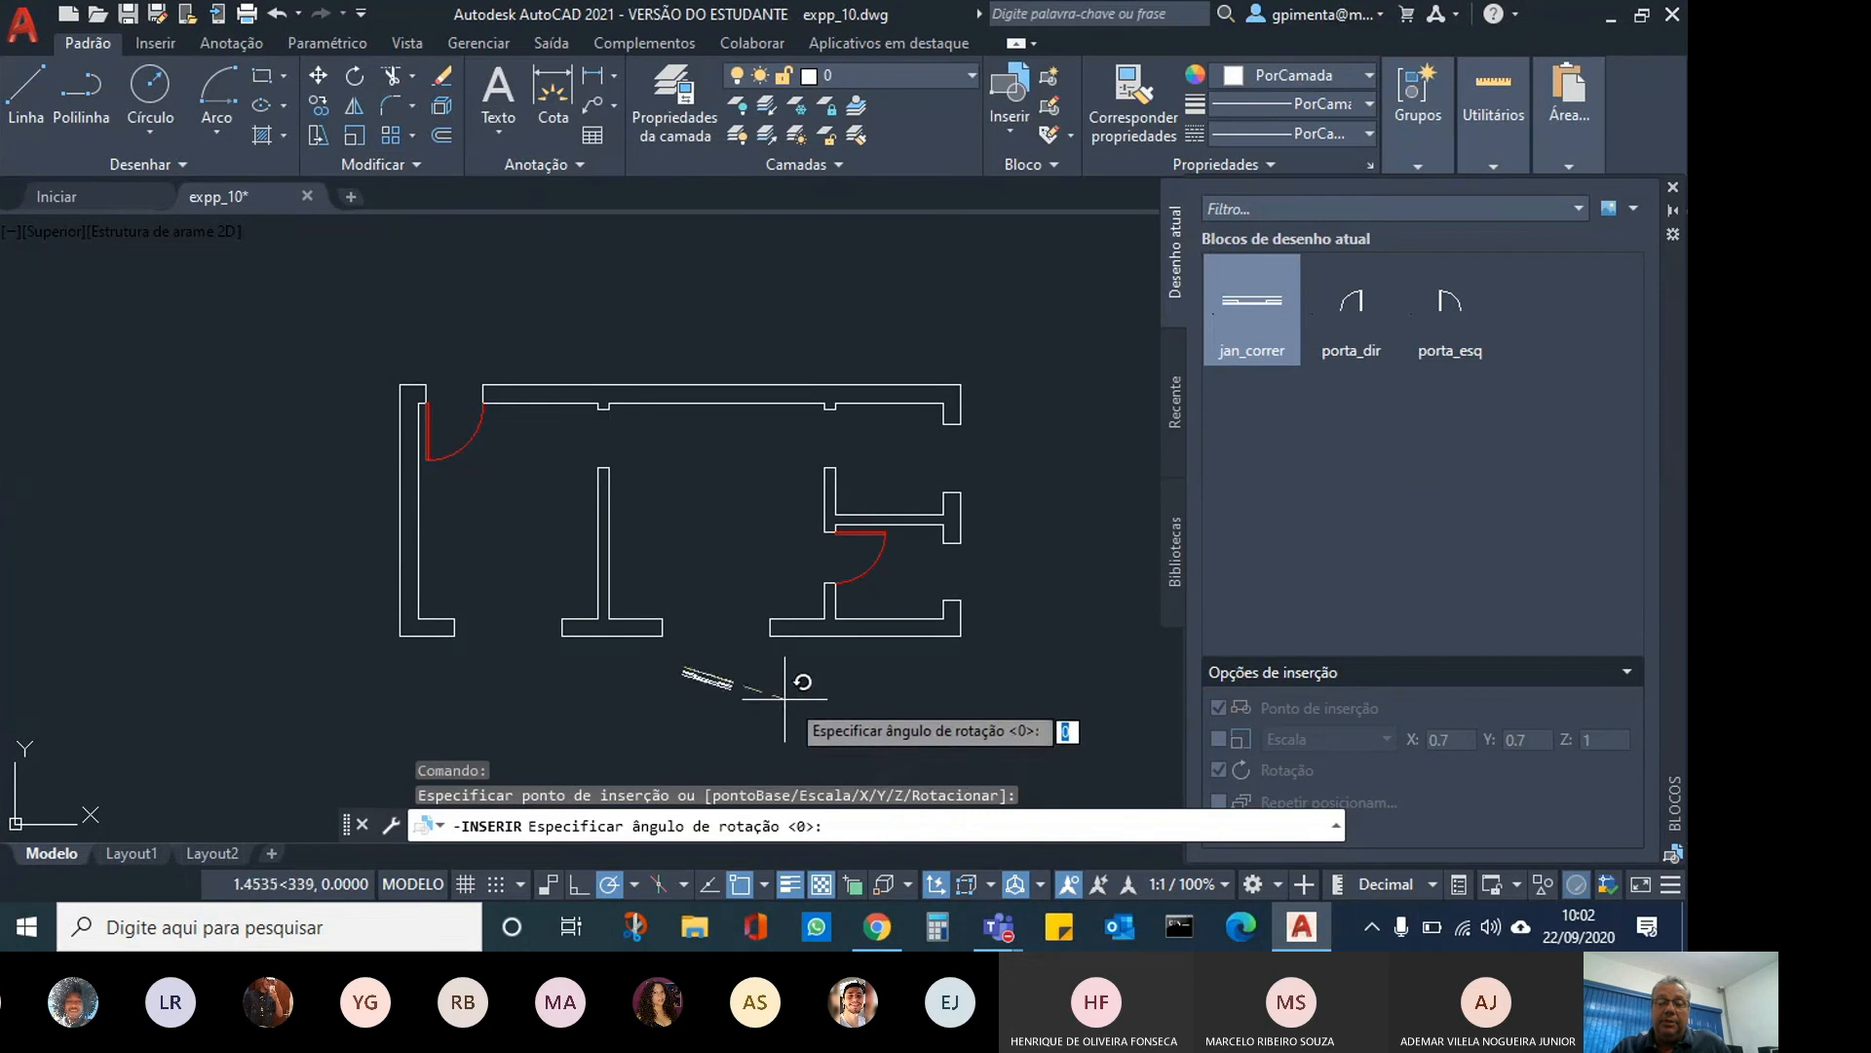
pyautogui.click(961, 669)
# Delete the jan_correr window placed just below the right-hand opening in the floor plan's lower wall.
pyautogui.scroll(3, 700, 693)
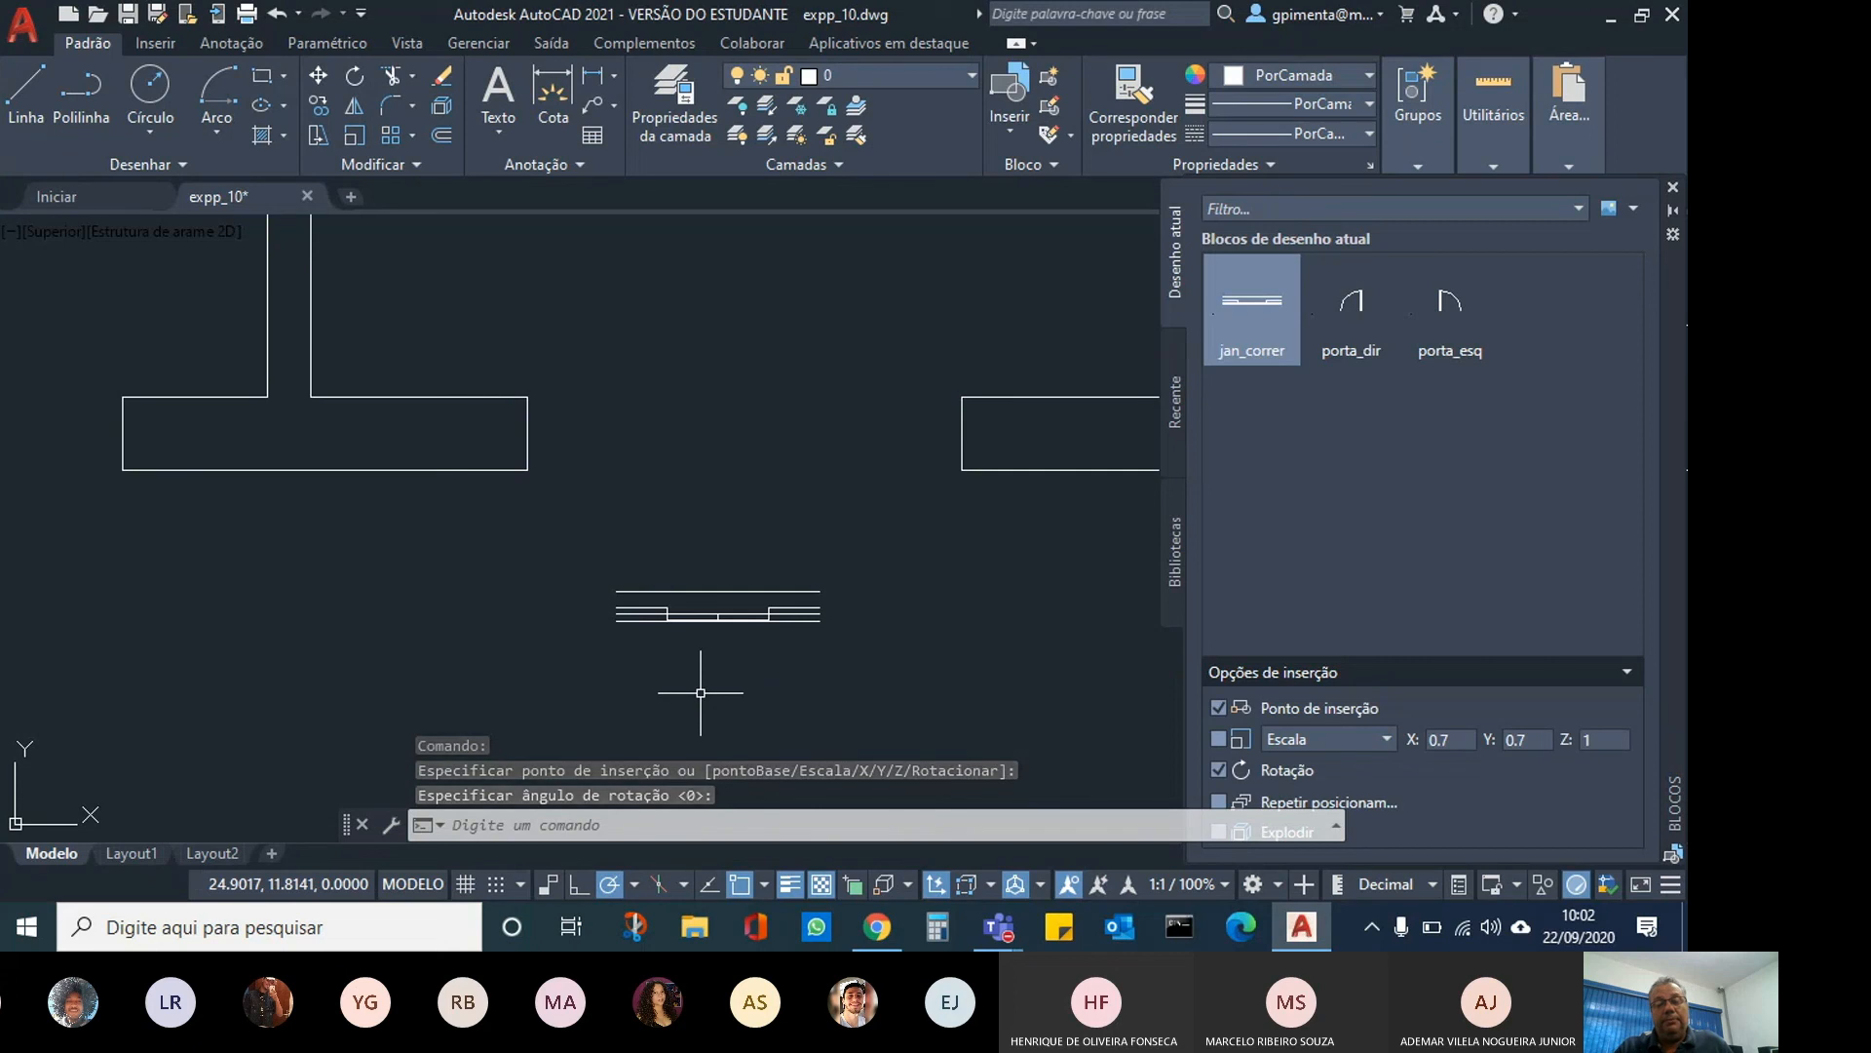
pyautogui.click(1485, 102)
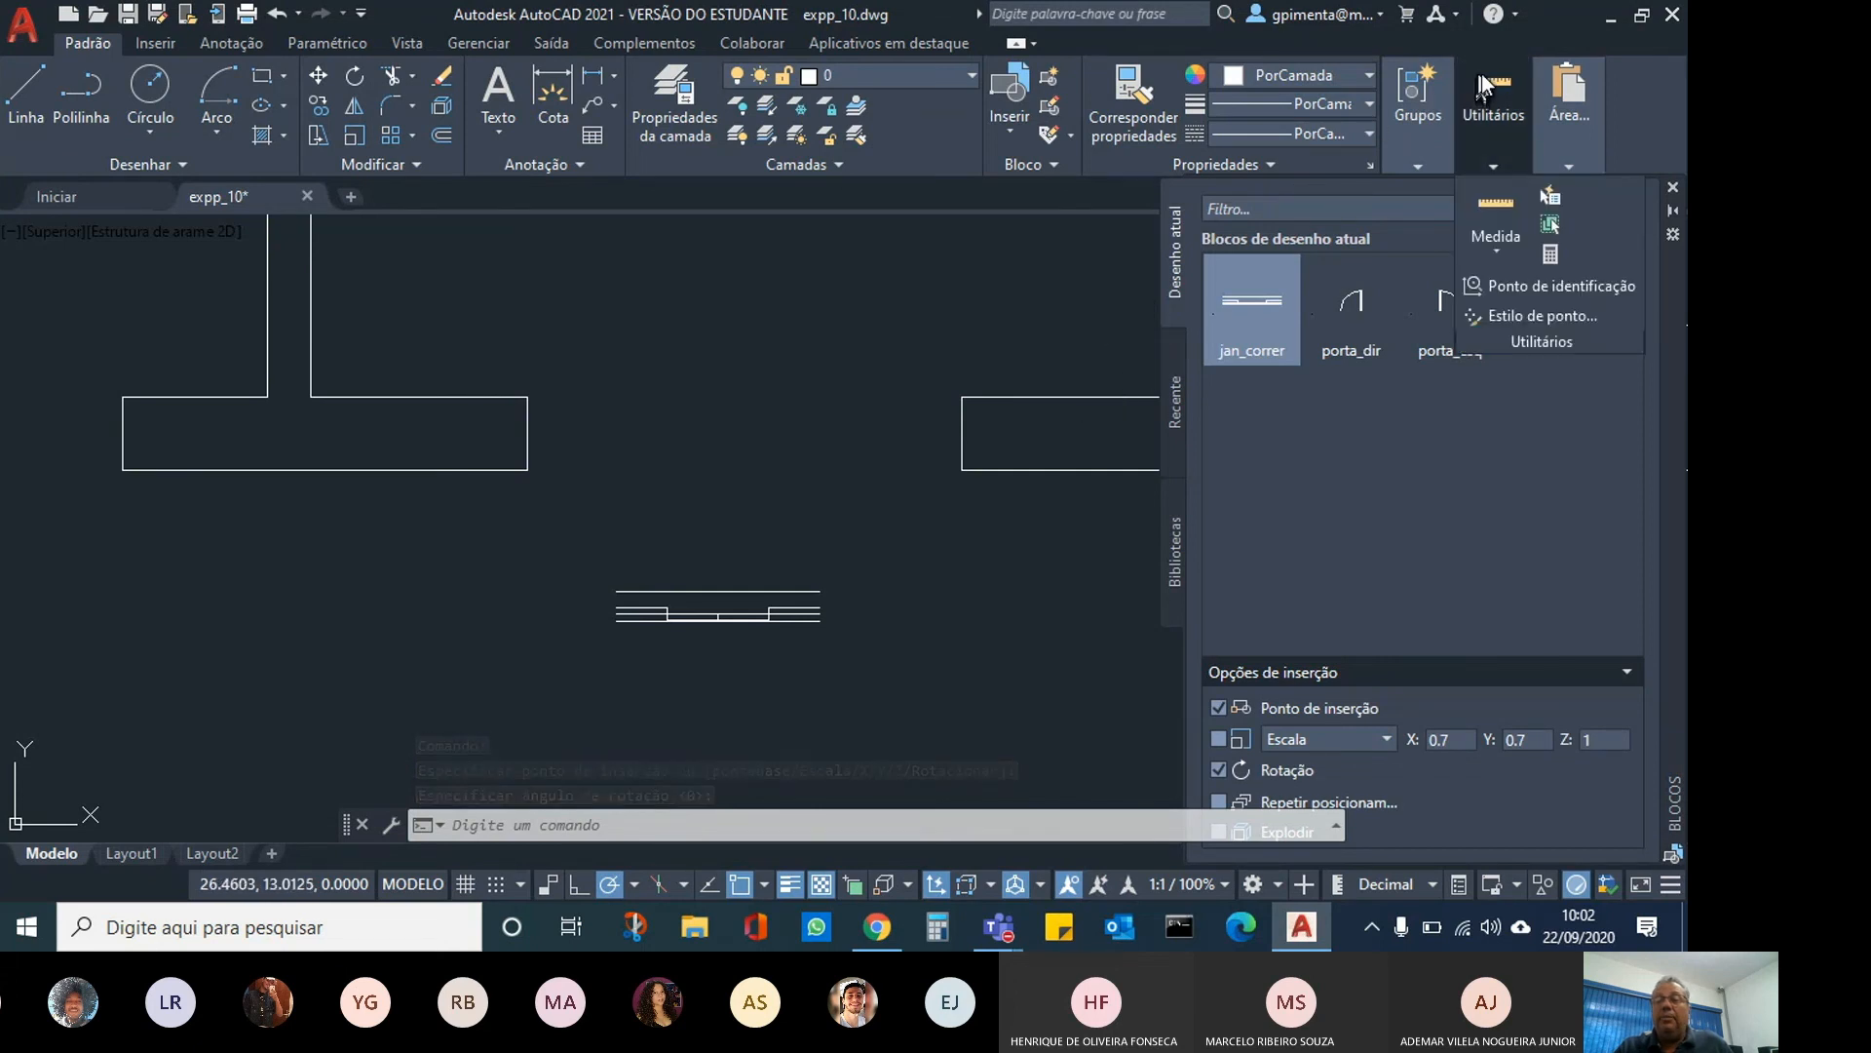
pyautogui.click(1497, 209)
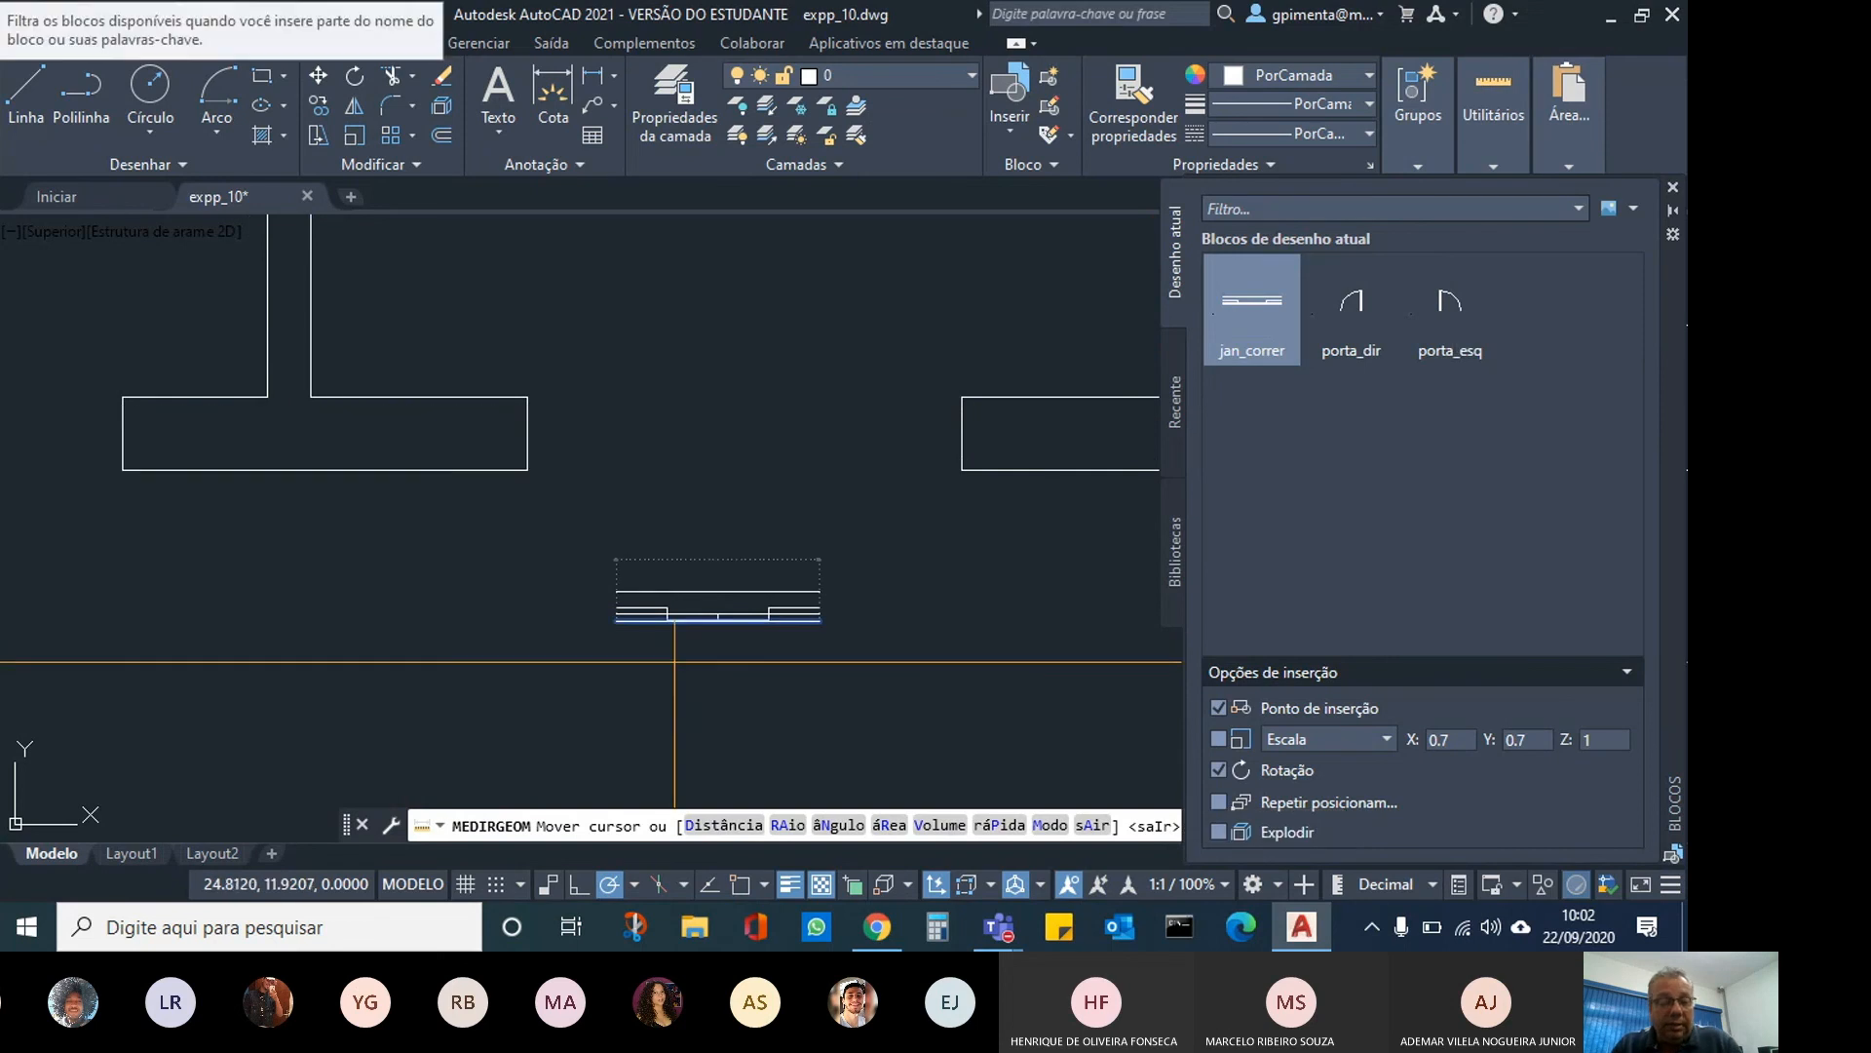
pyautogui.press('Escape')
pyautogui.click(731, 627)
pyautogui.click(704, 560)
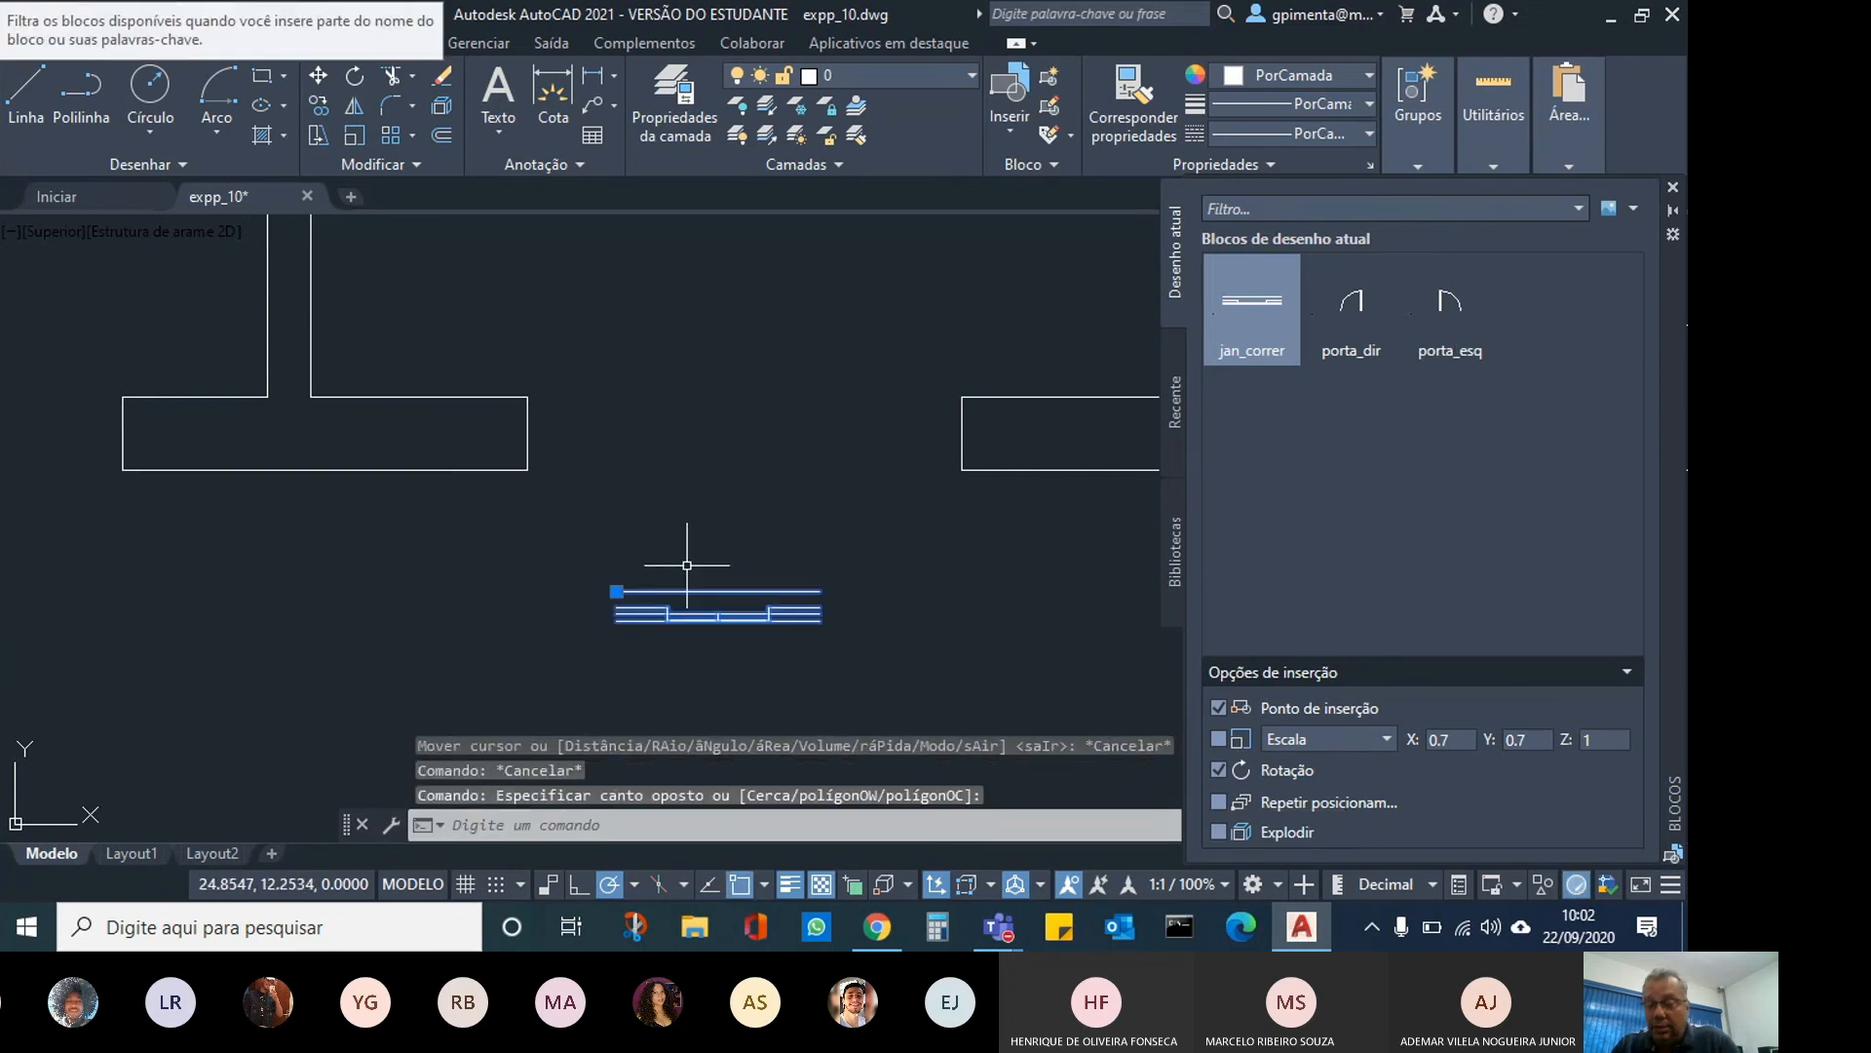
pyautogui.press('Delete')
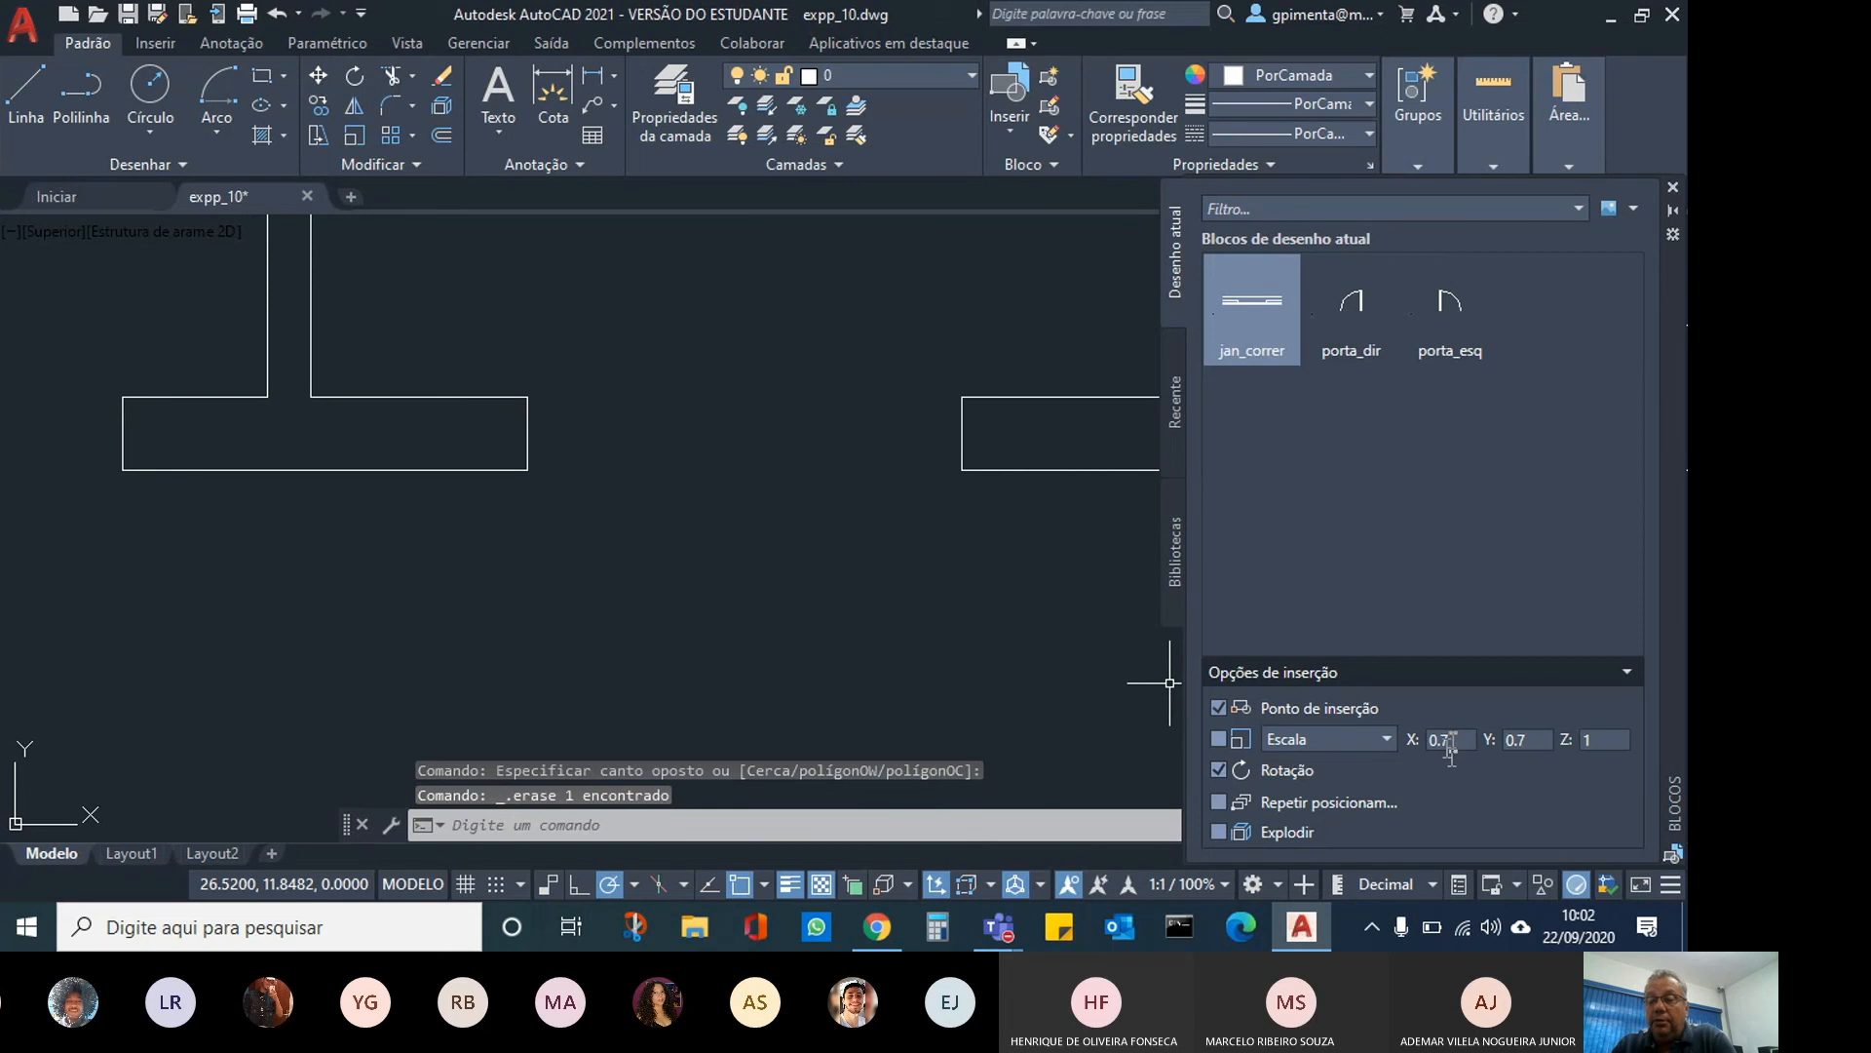
# Insert jan_correr at X and Y scale 1 at the opening's upper-left corner, aligned horizontally with its upper-right corner.
pyautogui.click(1455, 739)
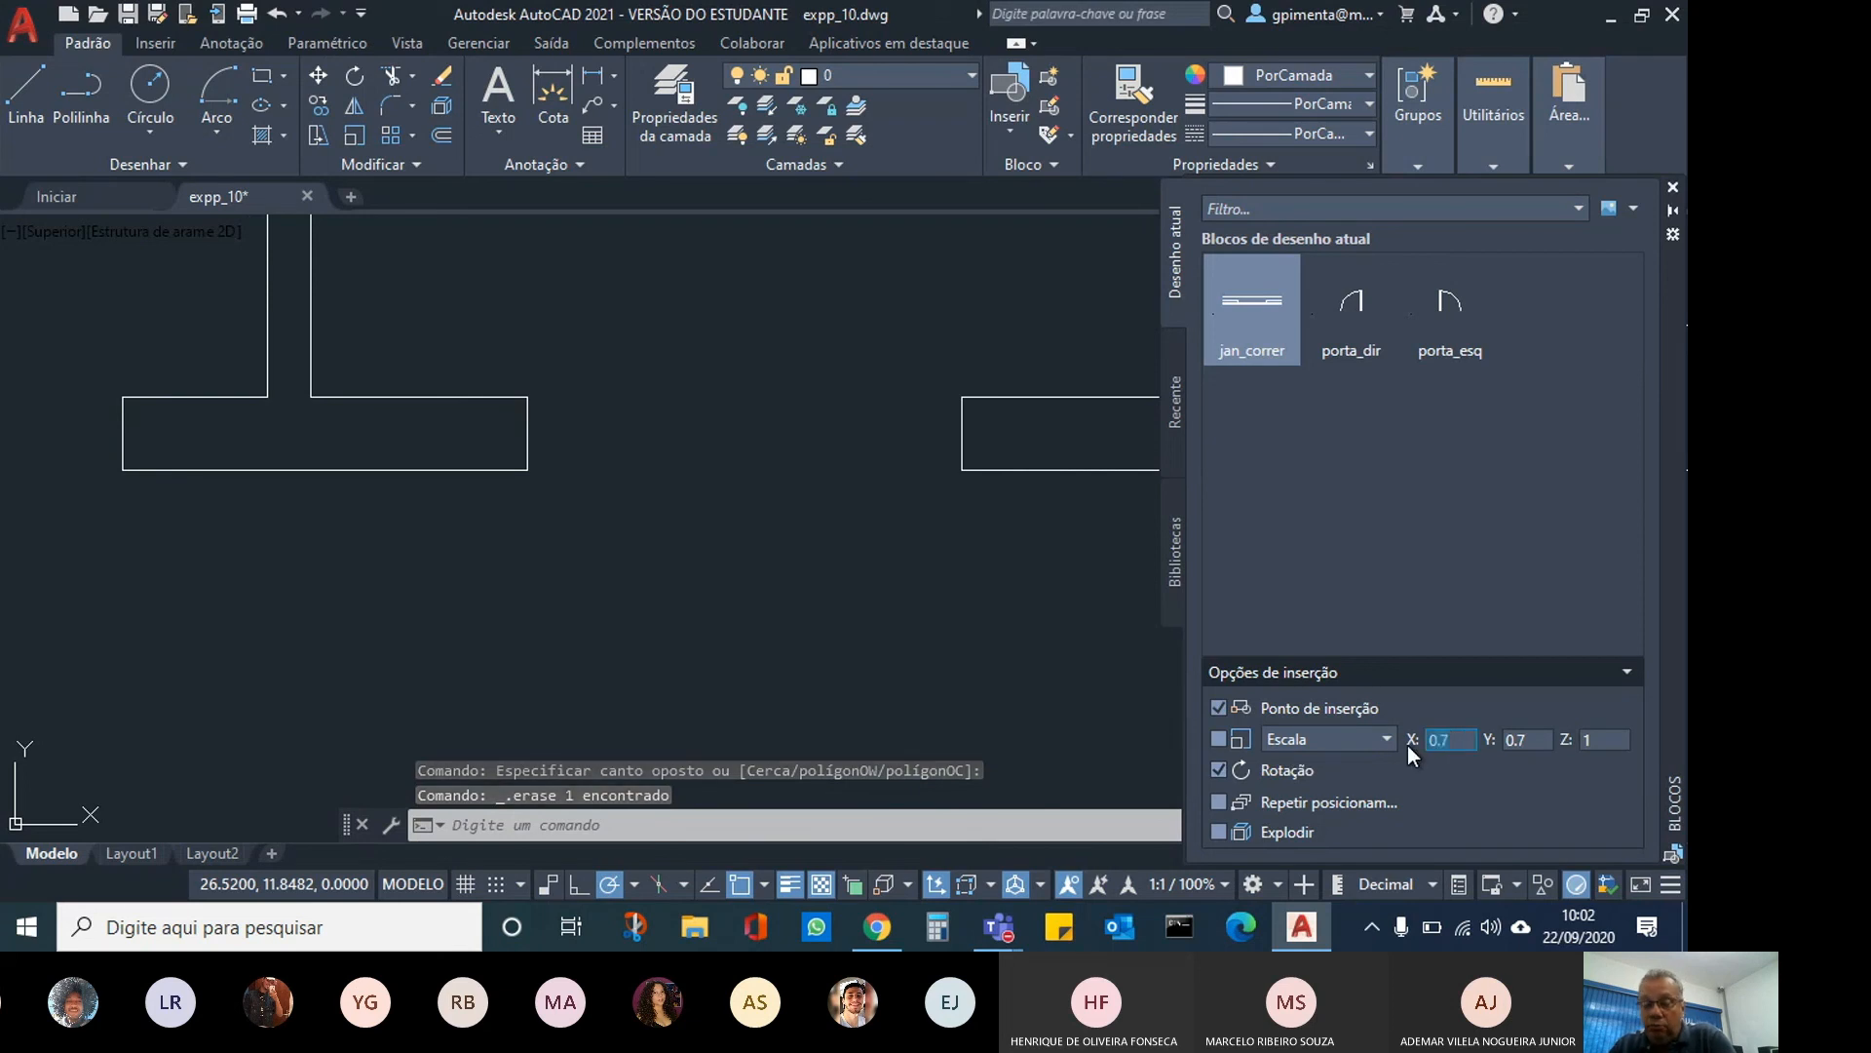
pyautogui.write('1')
pyautogui.press('Tab')
pyautogui.write('1')
pyautogui.click(1251, 310)
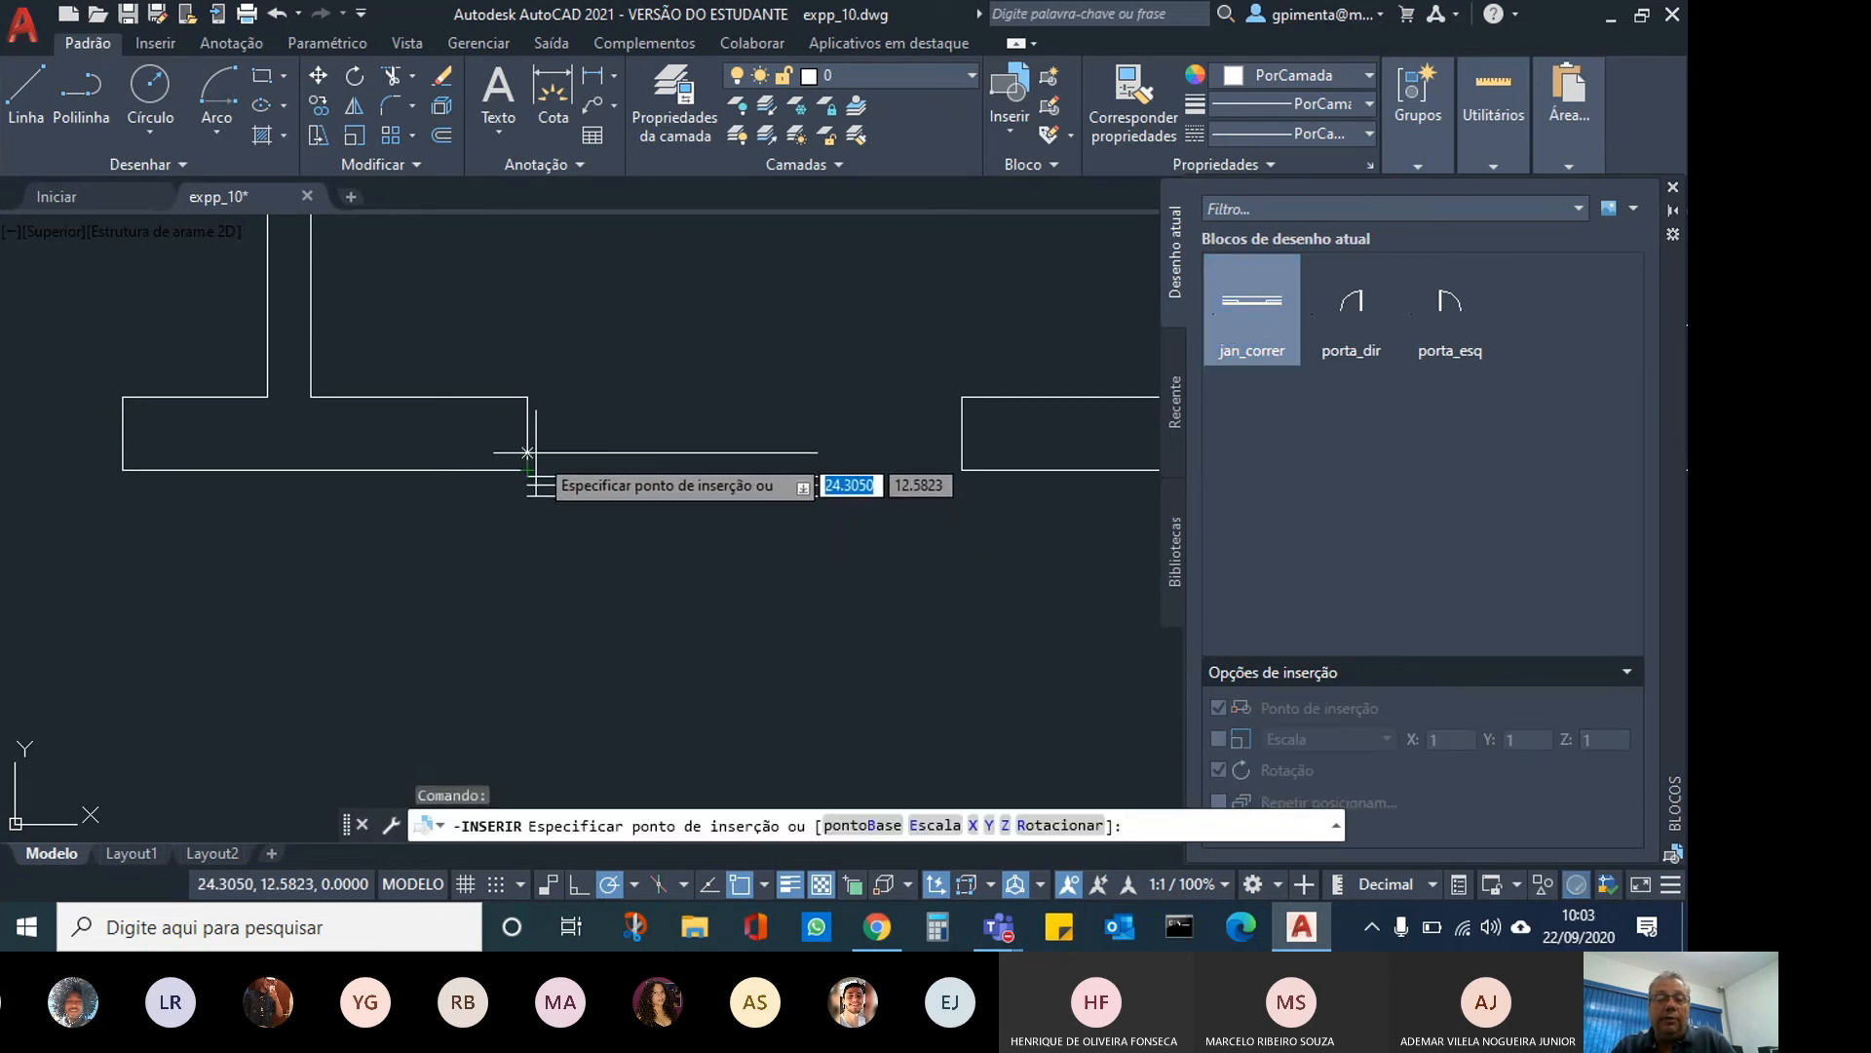
pyautogui.click(527, 398)
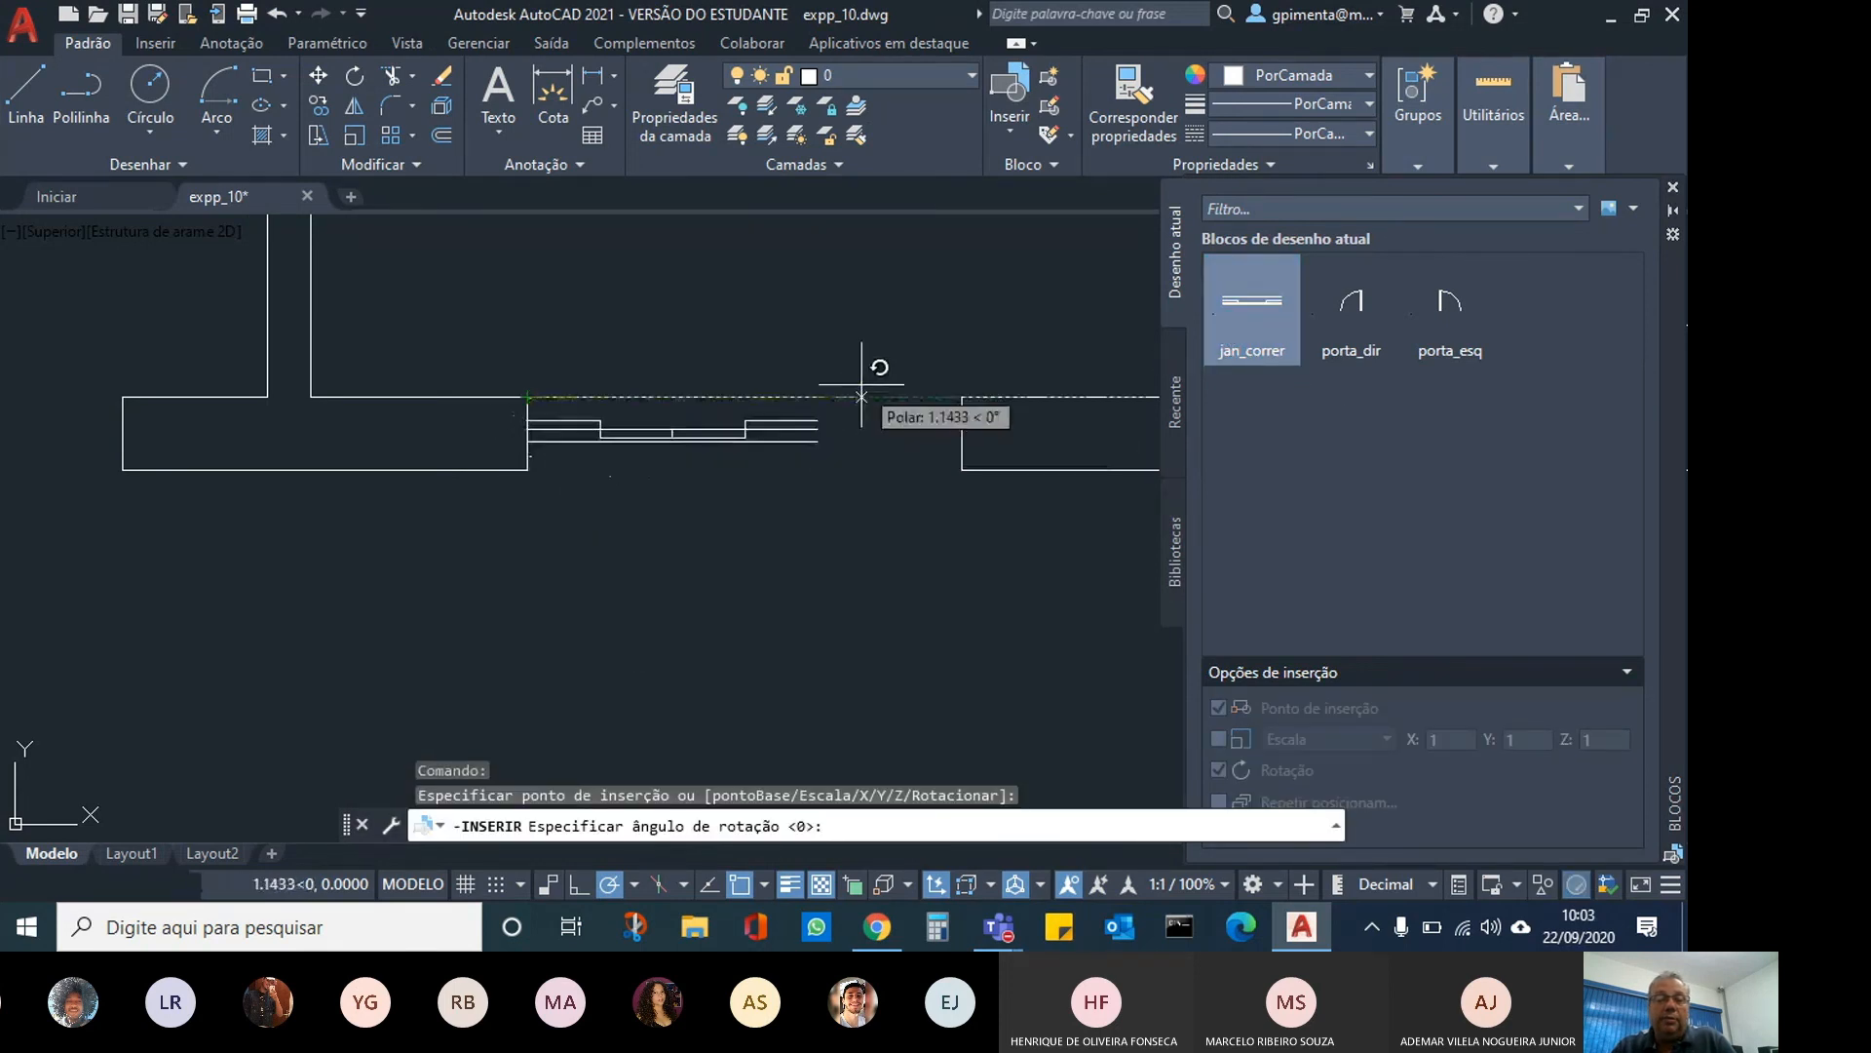
pyautogui.click(962, 398)
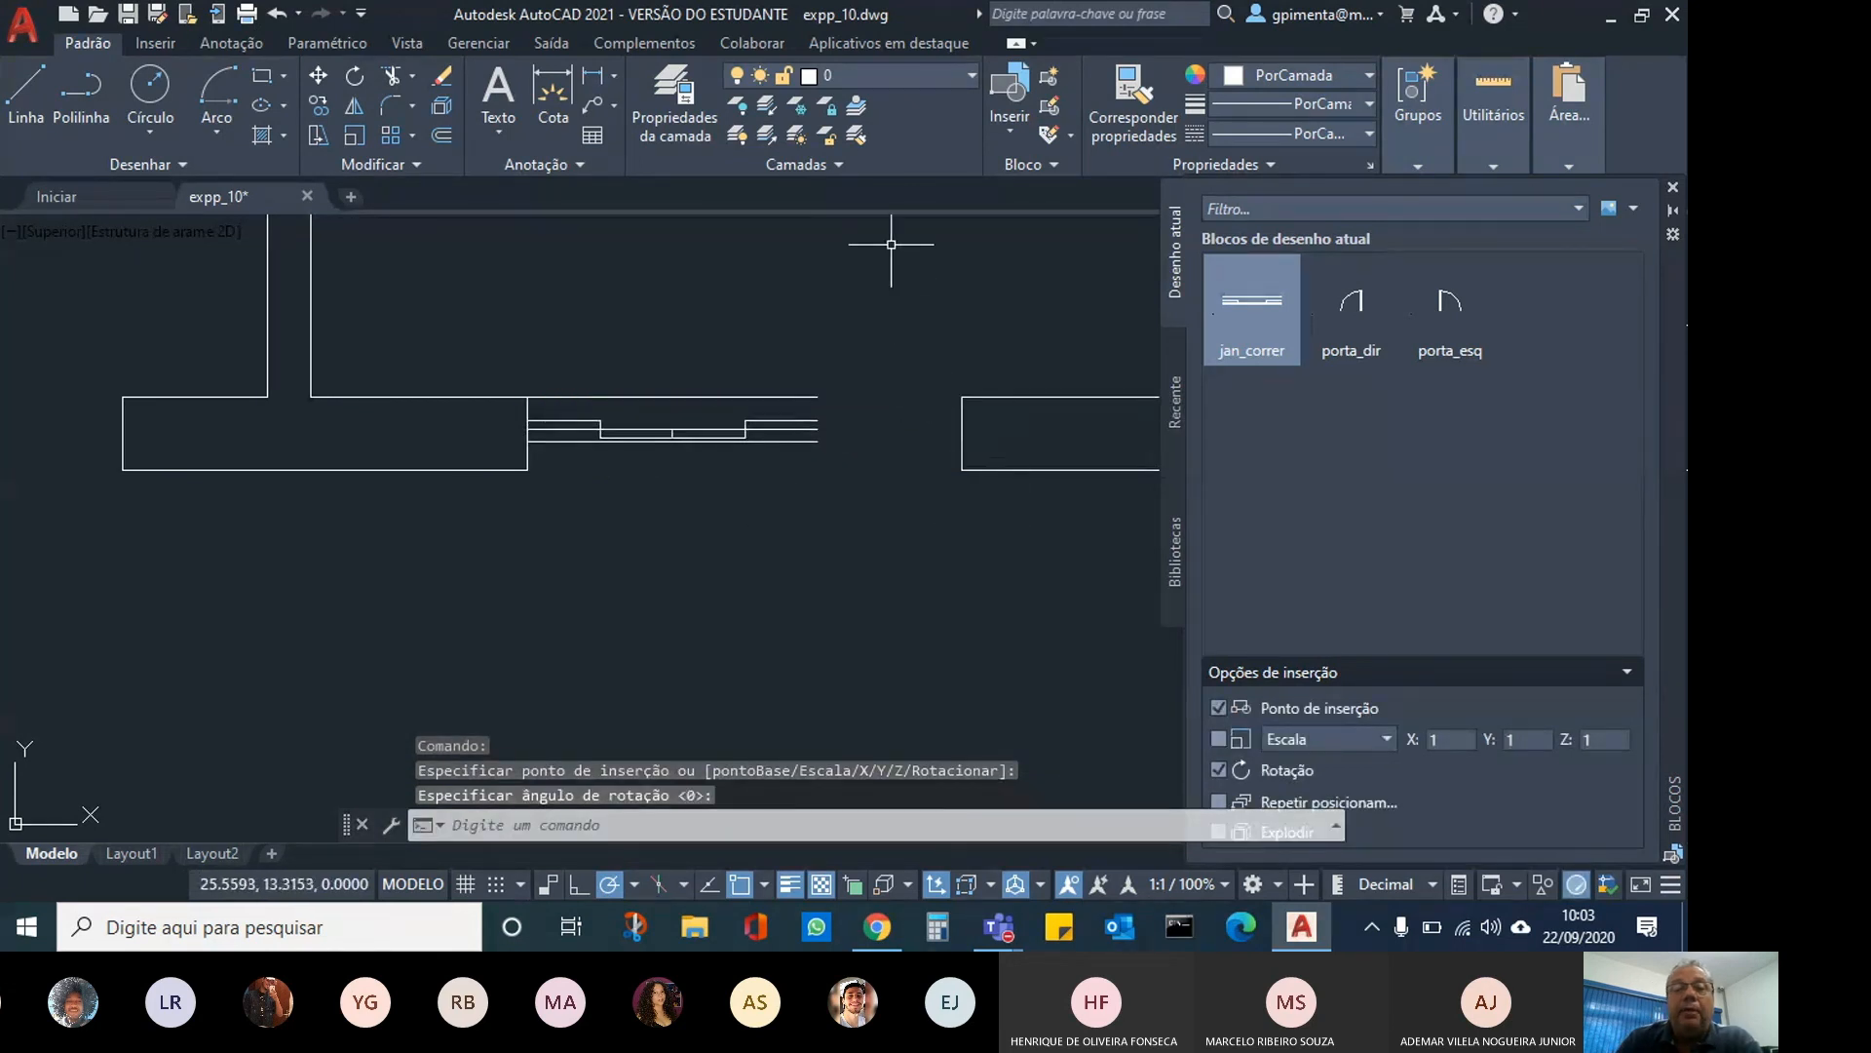
# Make esquadrias the current layer.
pyautogui.click(879, 80)
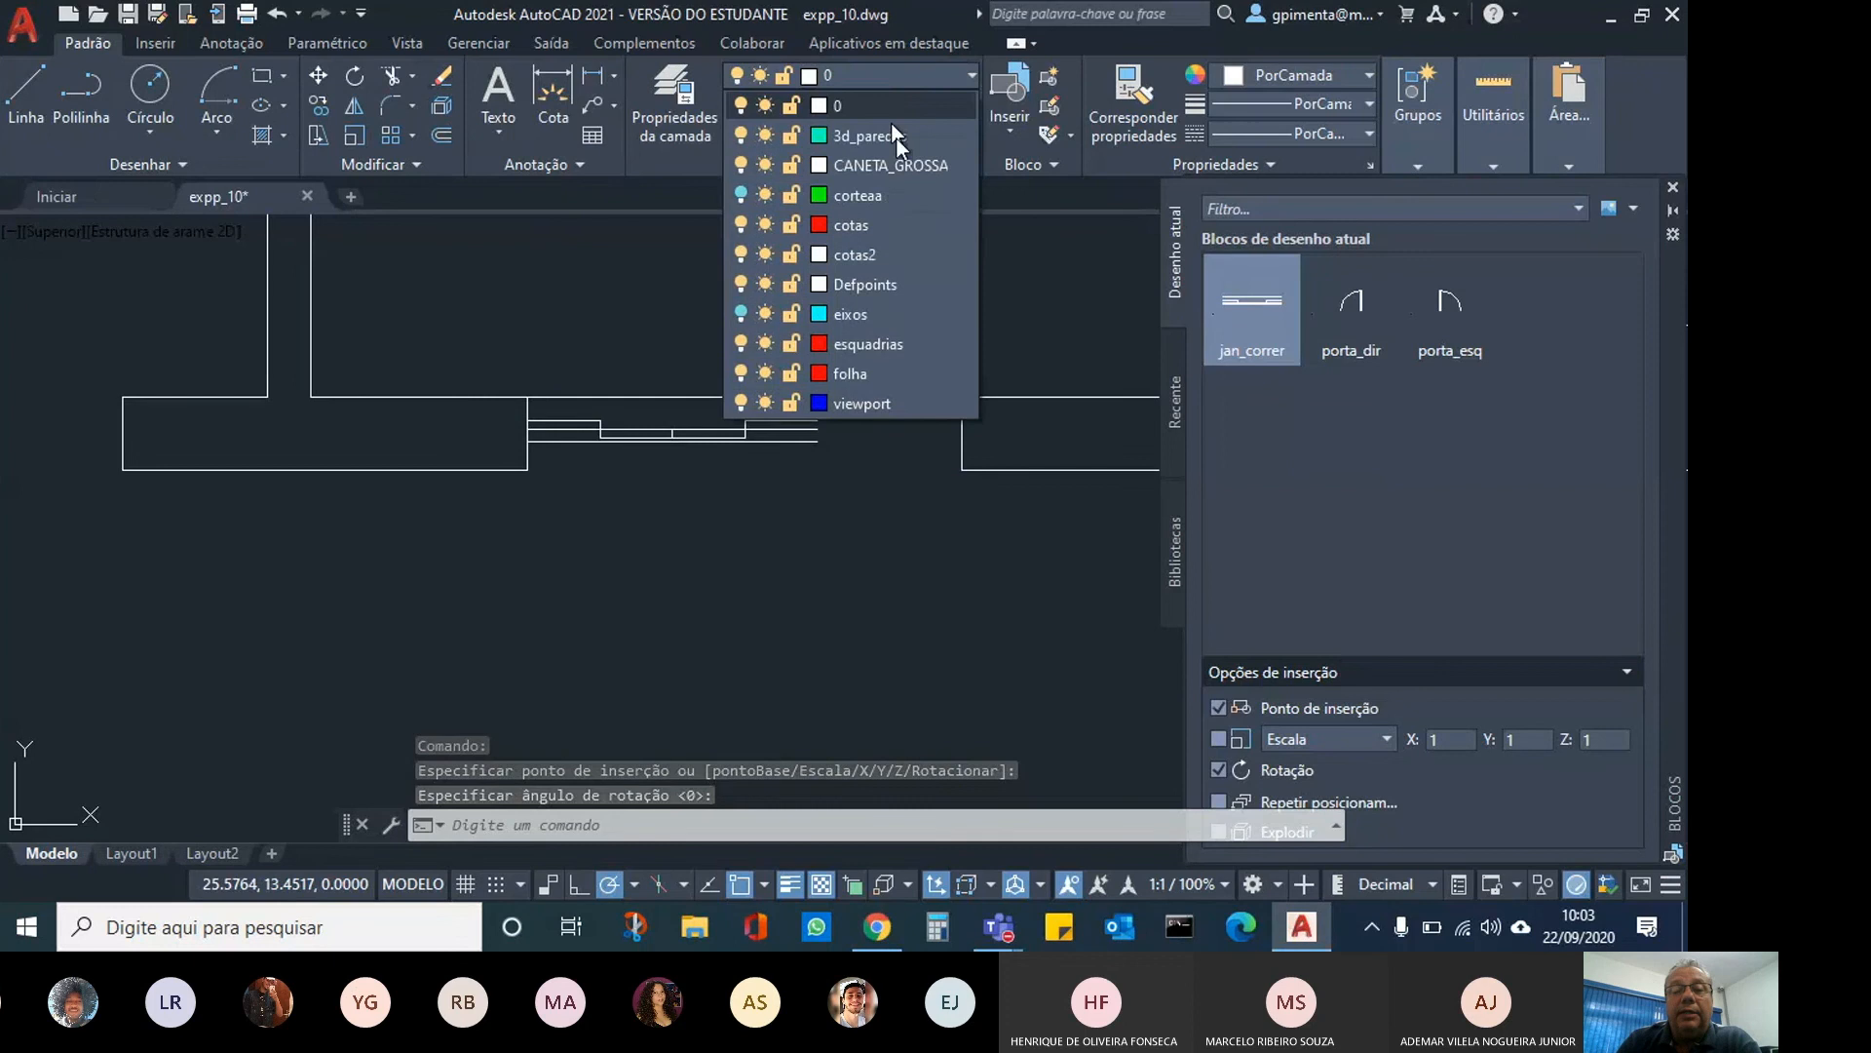
pyautogui.click(880, 343)
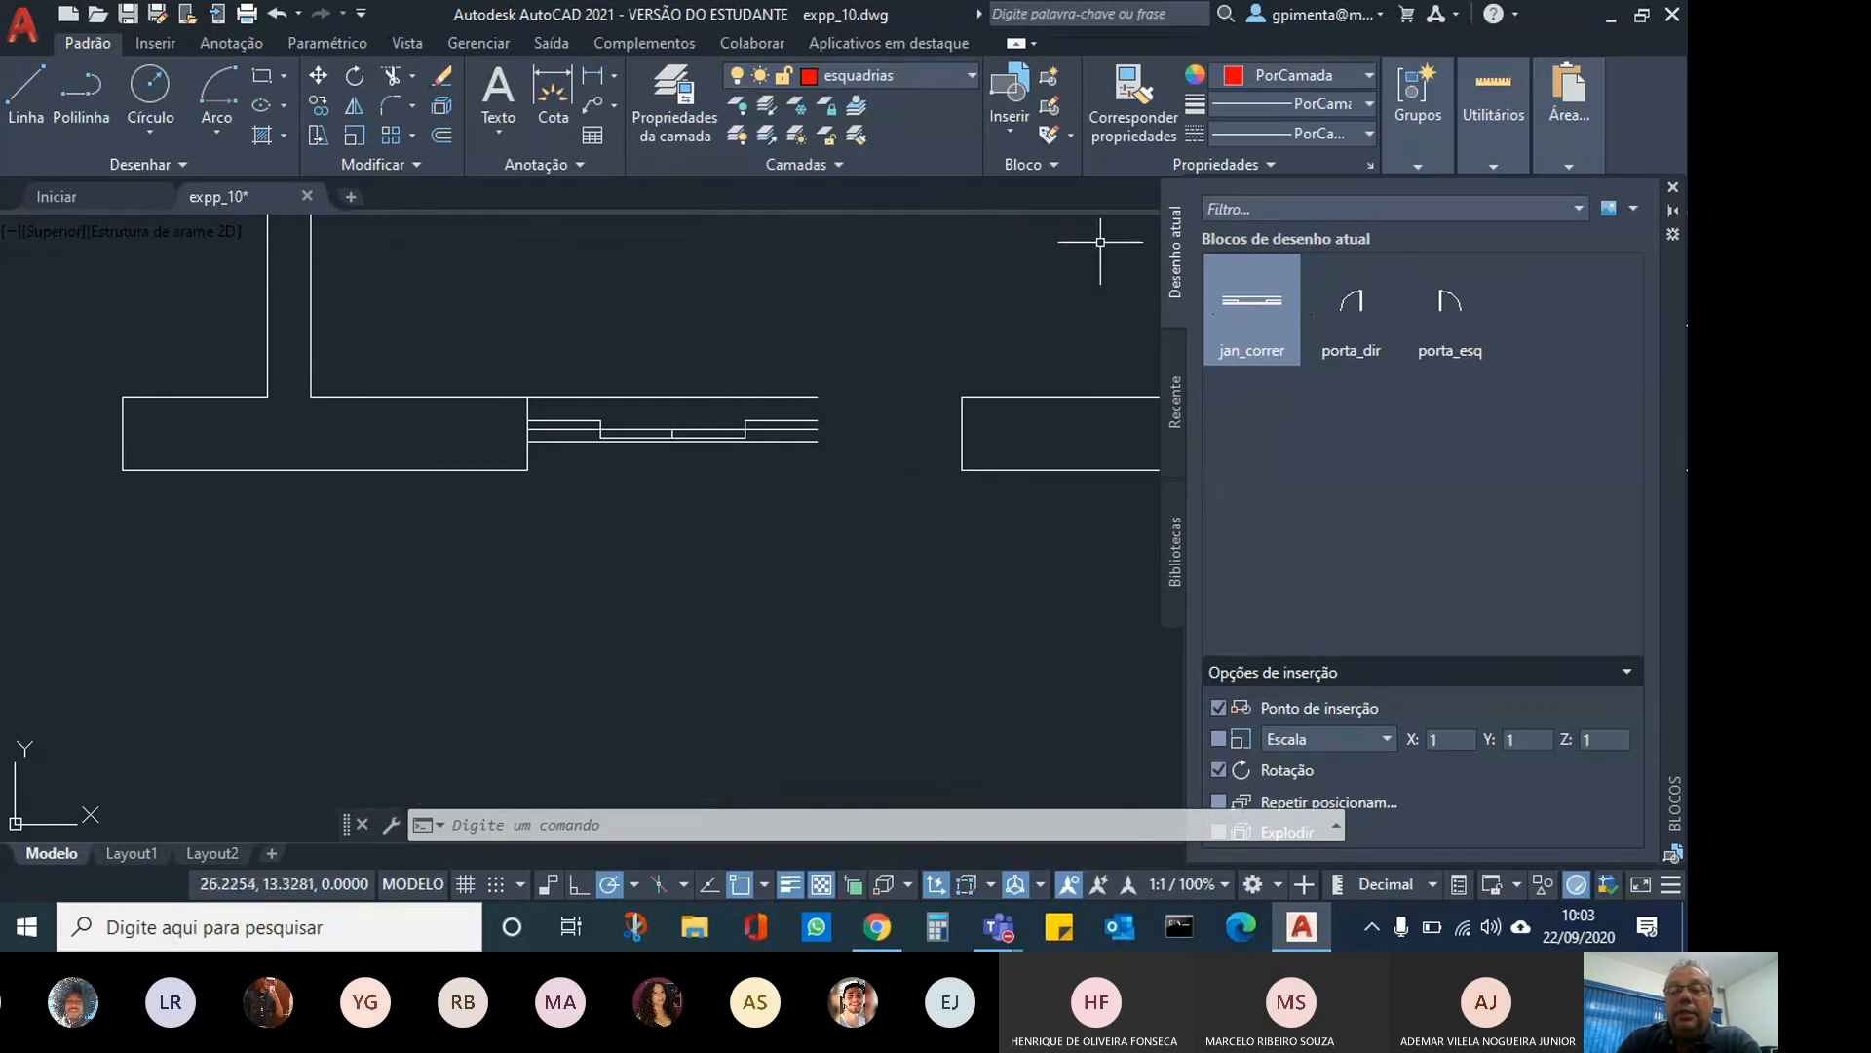
# Measure the inserted window's thickness at its left end, from its bottom line to its top line.
pyautogui.click(1510, 91)
pyautogui.click(1505, 197)
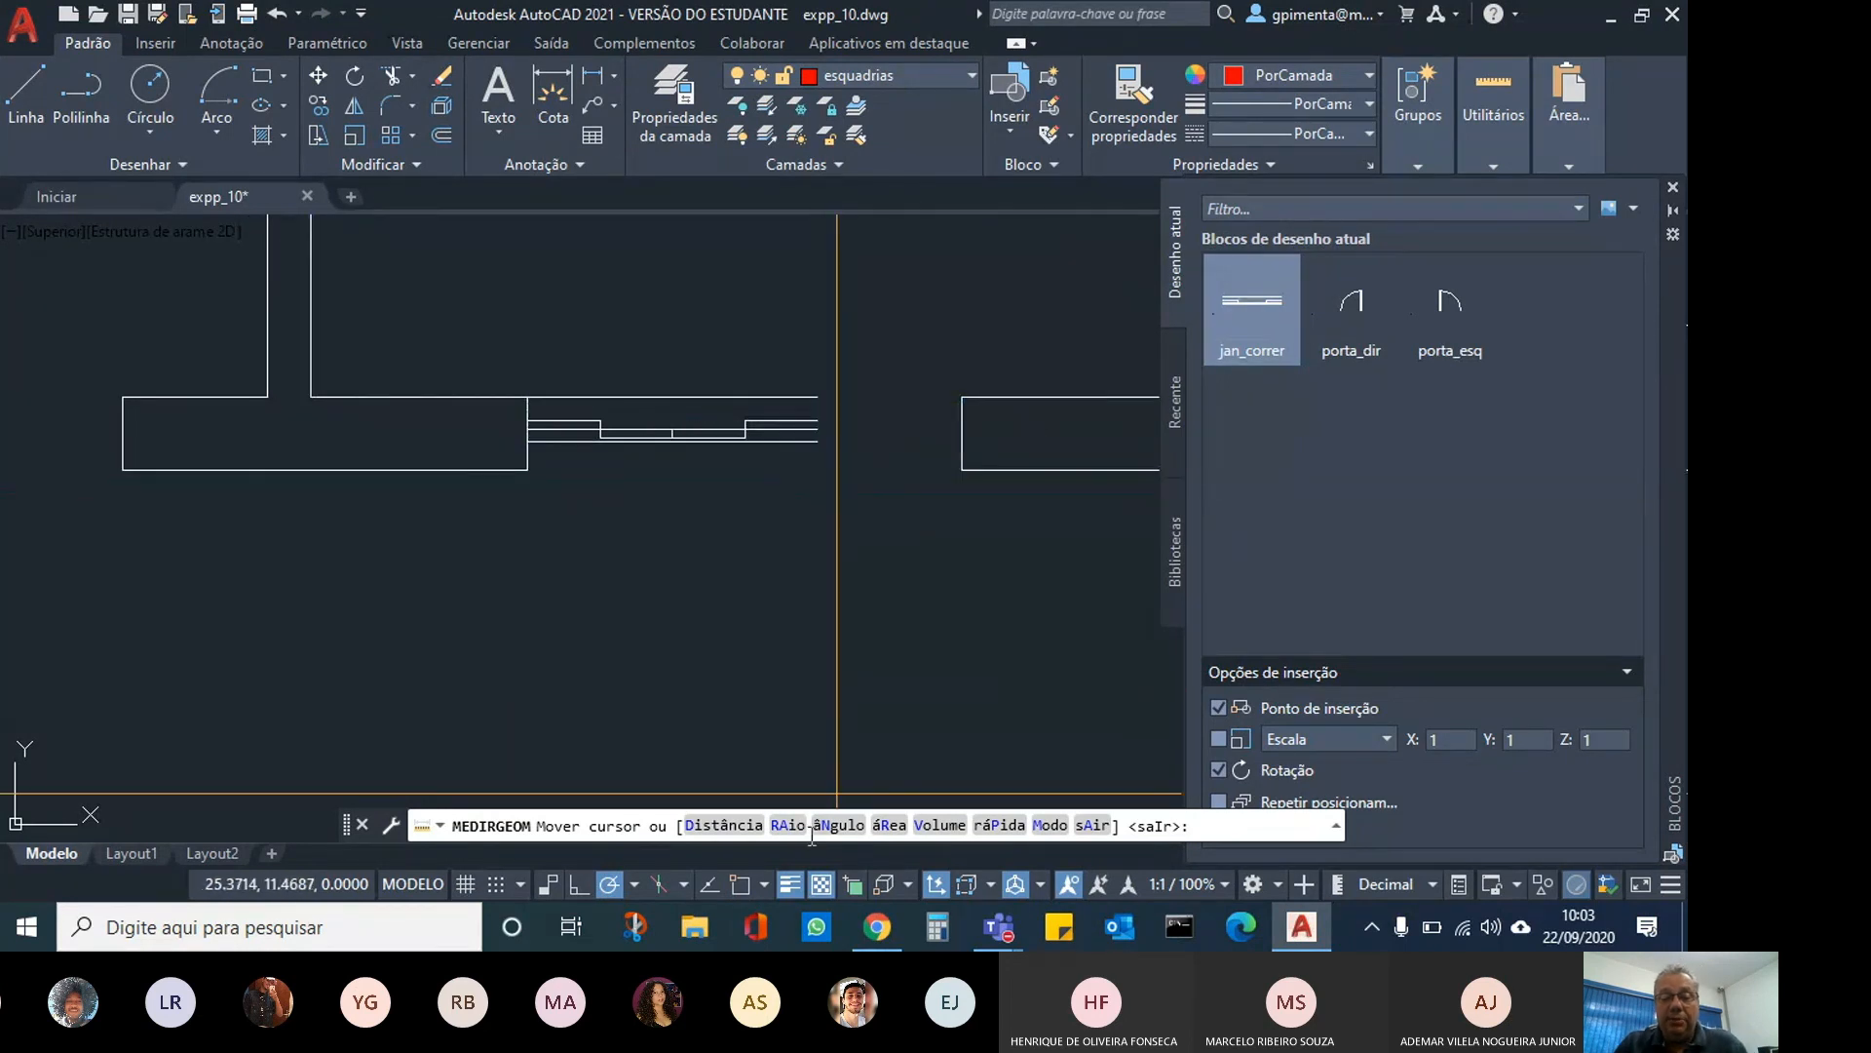
pyautogui.click(704, 827)
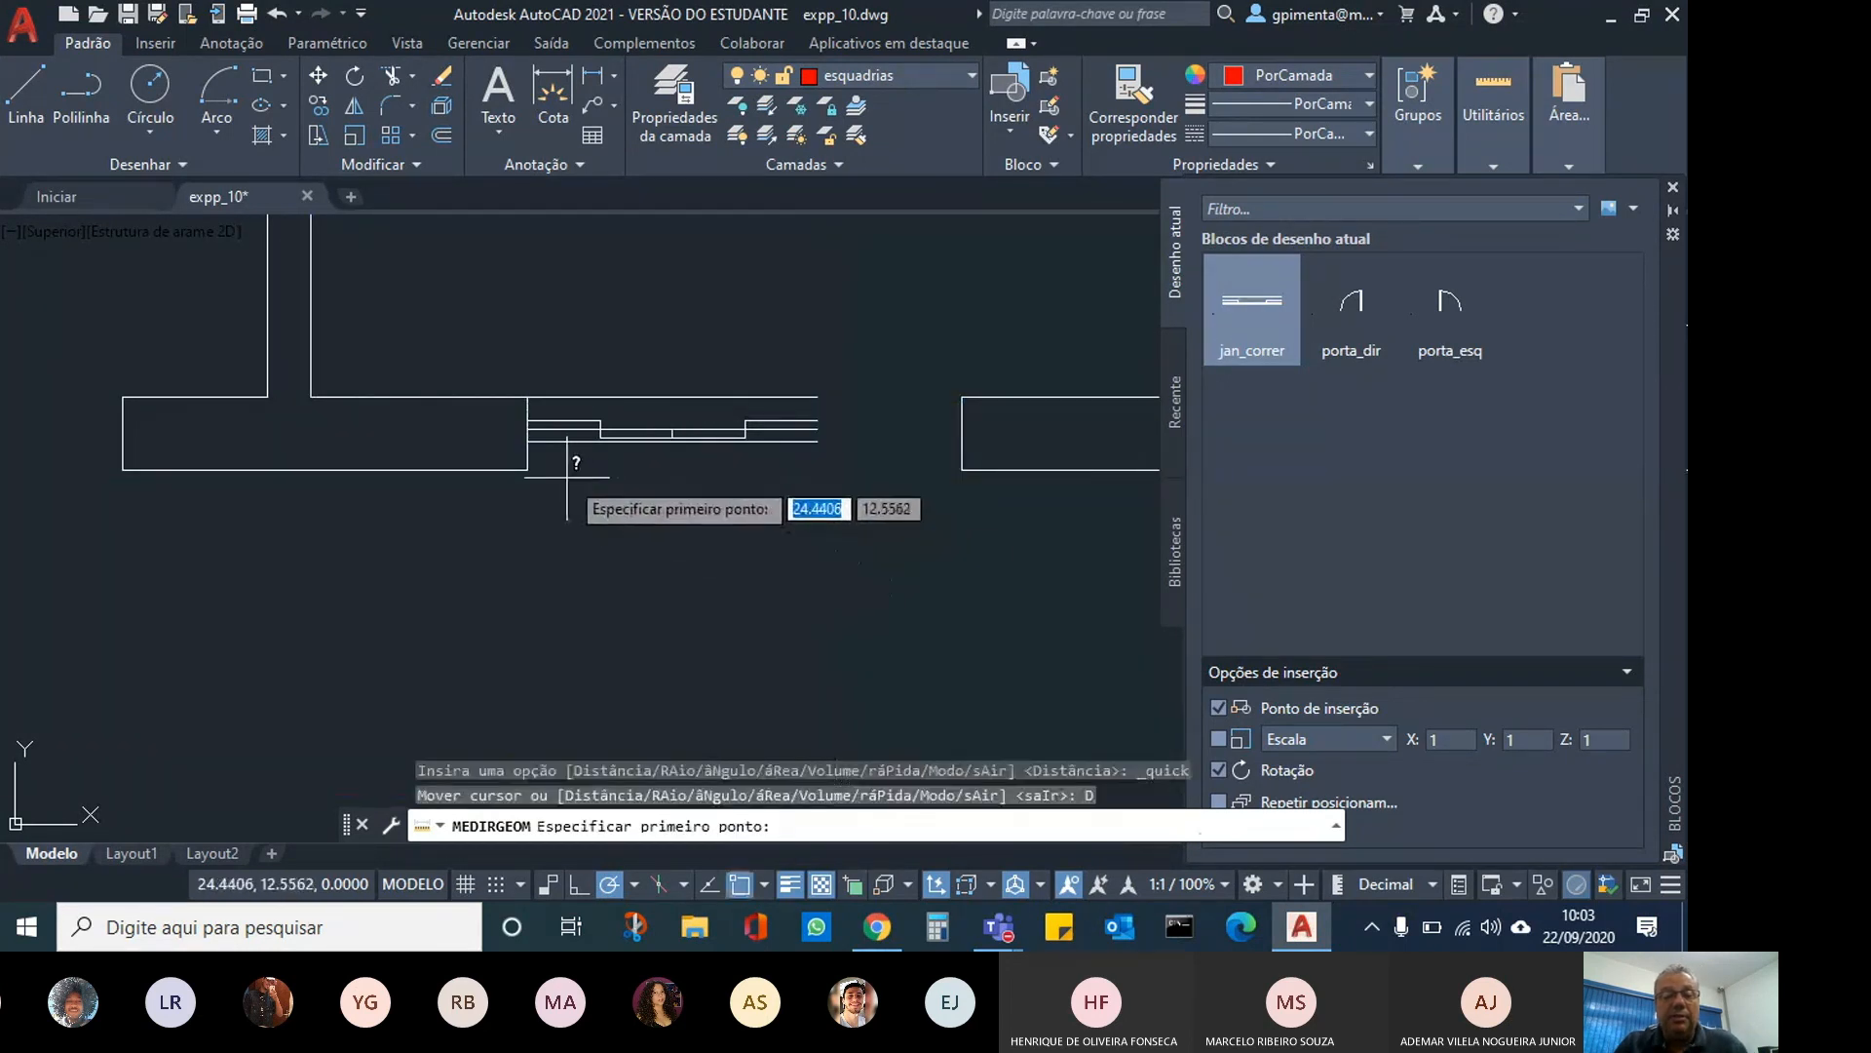
pyautogui.click(528, 440)
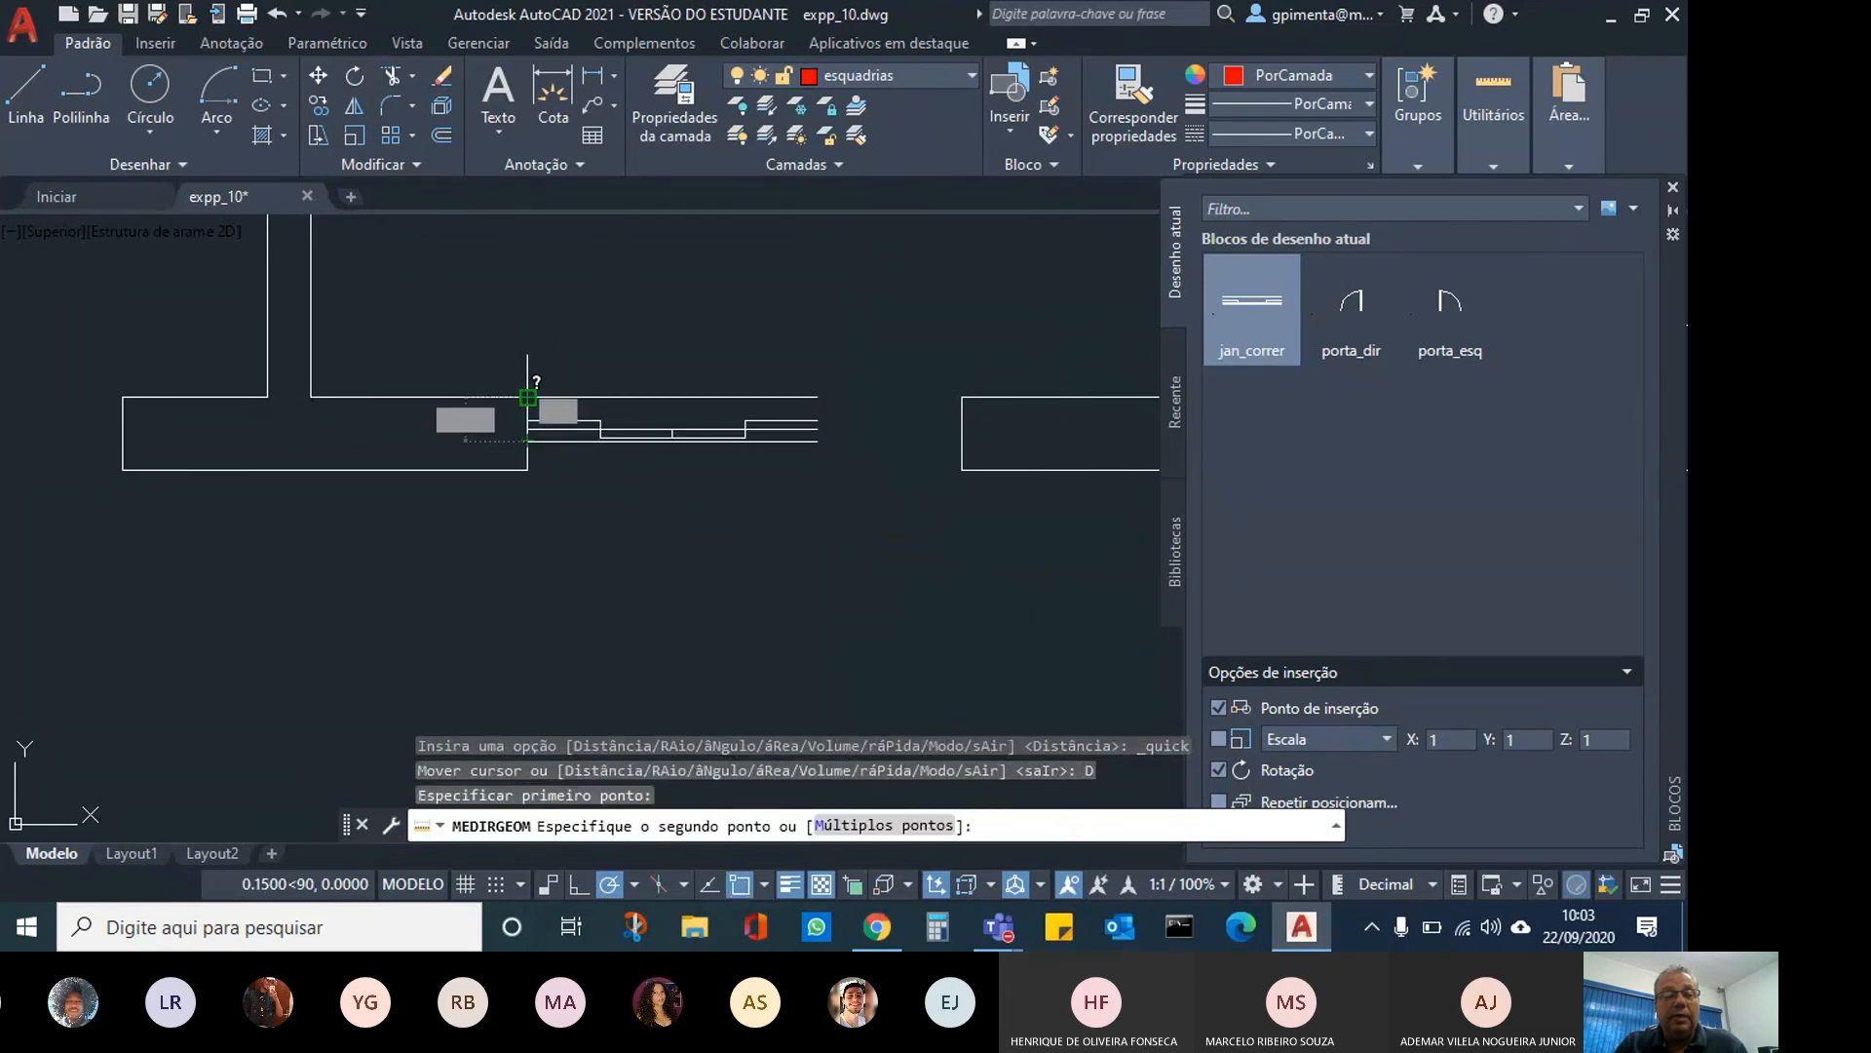
pyautogui.click(528, 396)
pyautogui.press('Escape')
pyautogui.press('Escape')
pyautogui.press('Escape')
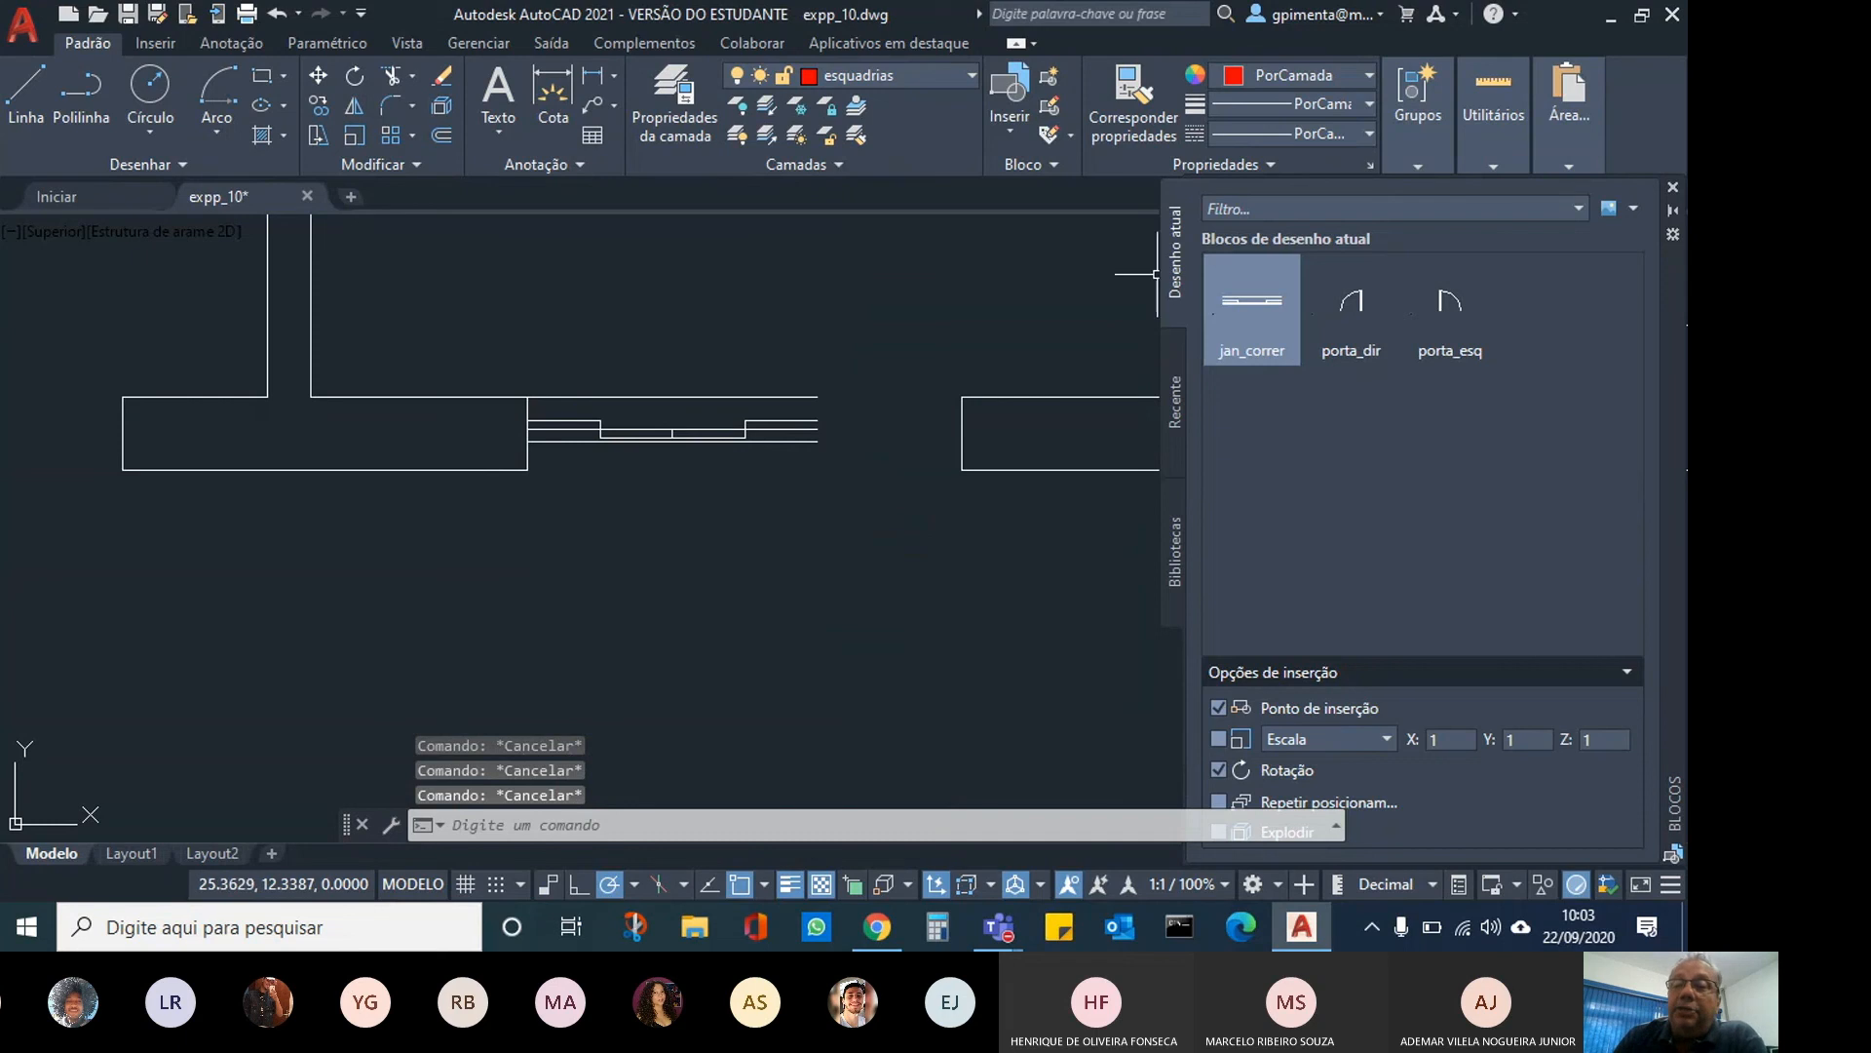
# Measure the lower wall's thickness along the right side of the window opening.
pyautogui.click(1479, 97)
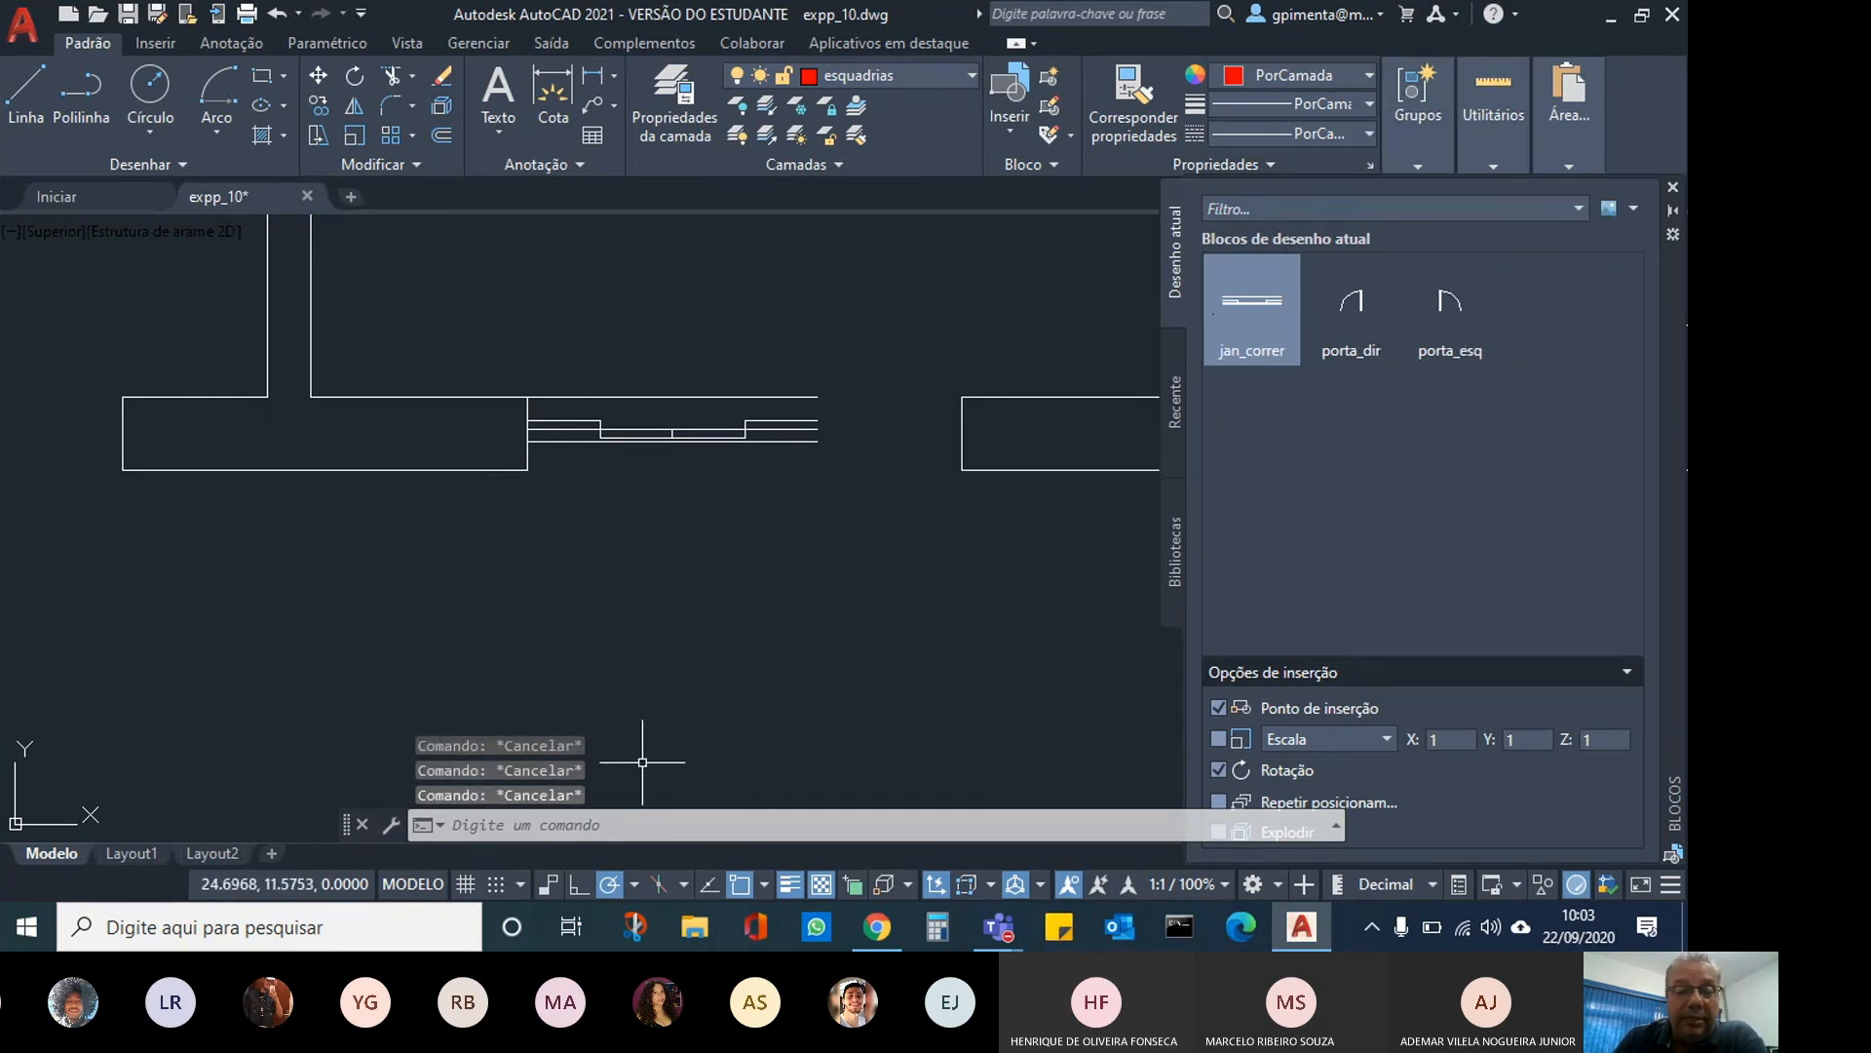
pyautogui.moveTo(1500, 91)
pyautogui.click(1499, 202)
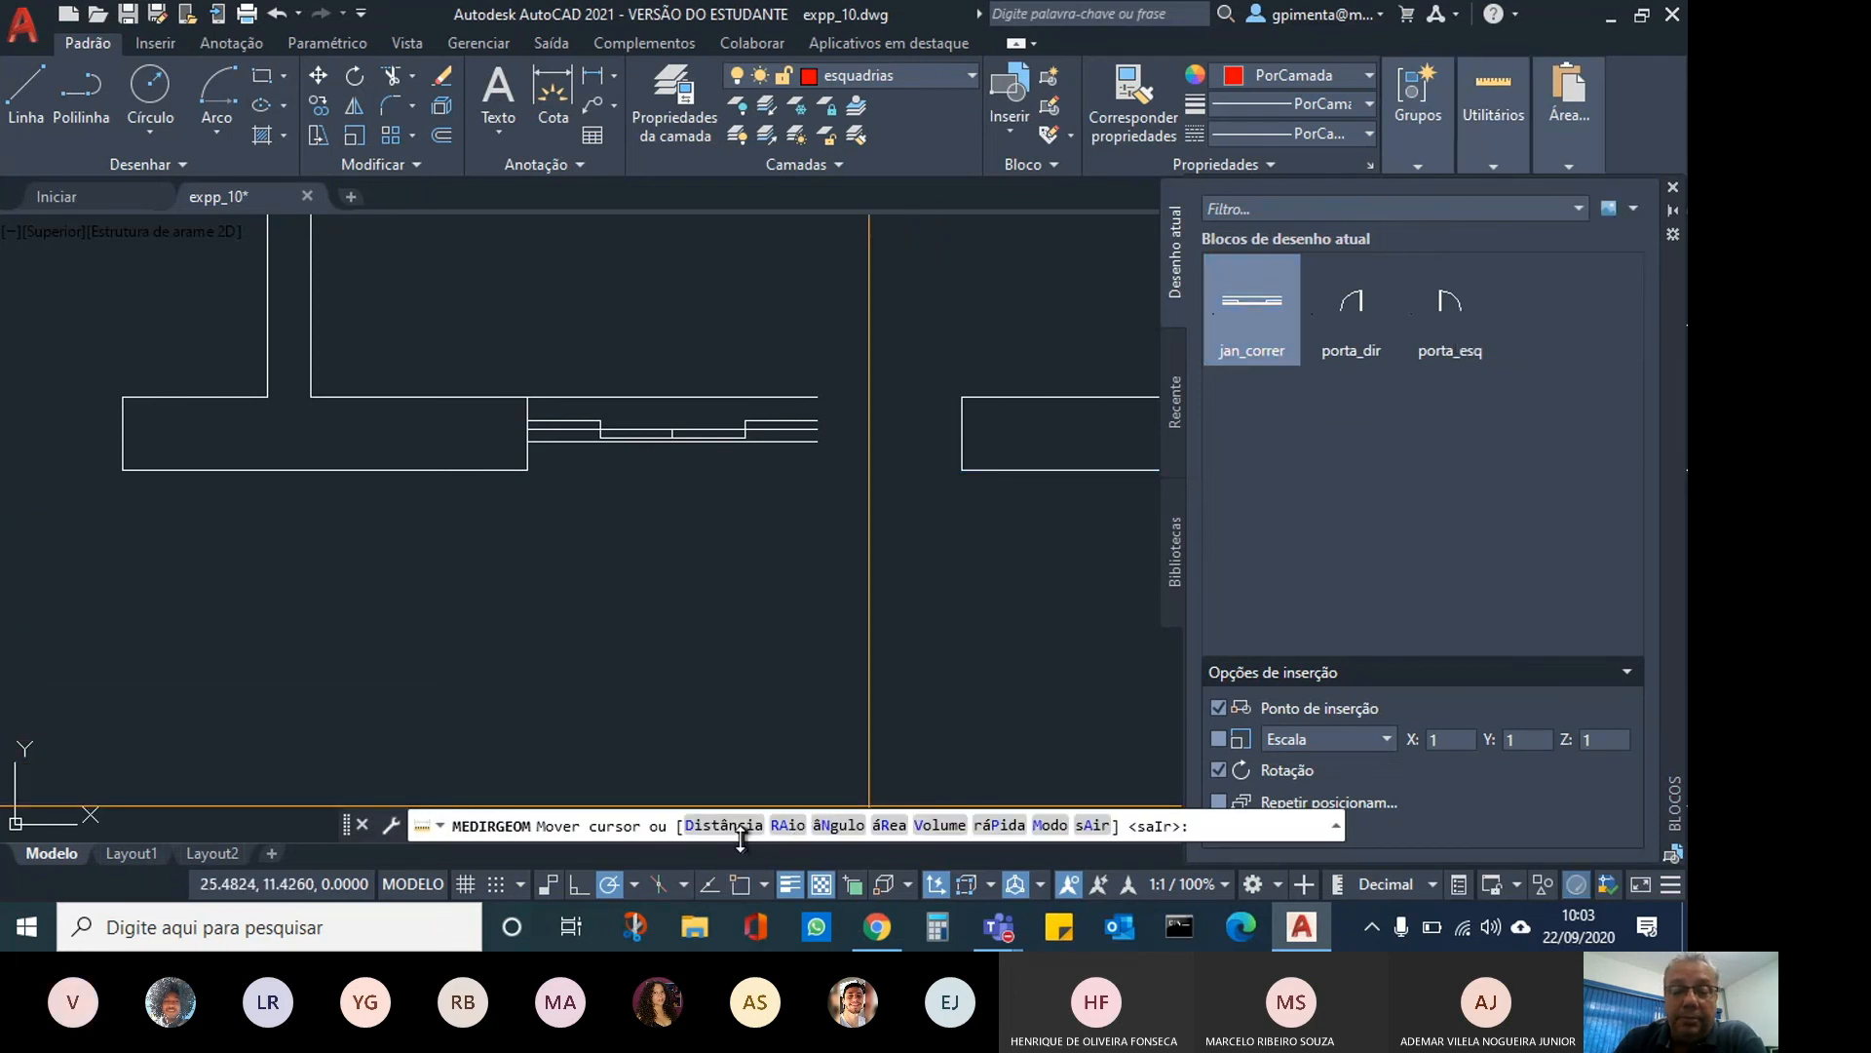
pyautogui.click(739, 828)
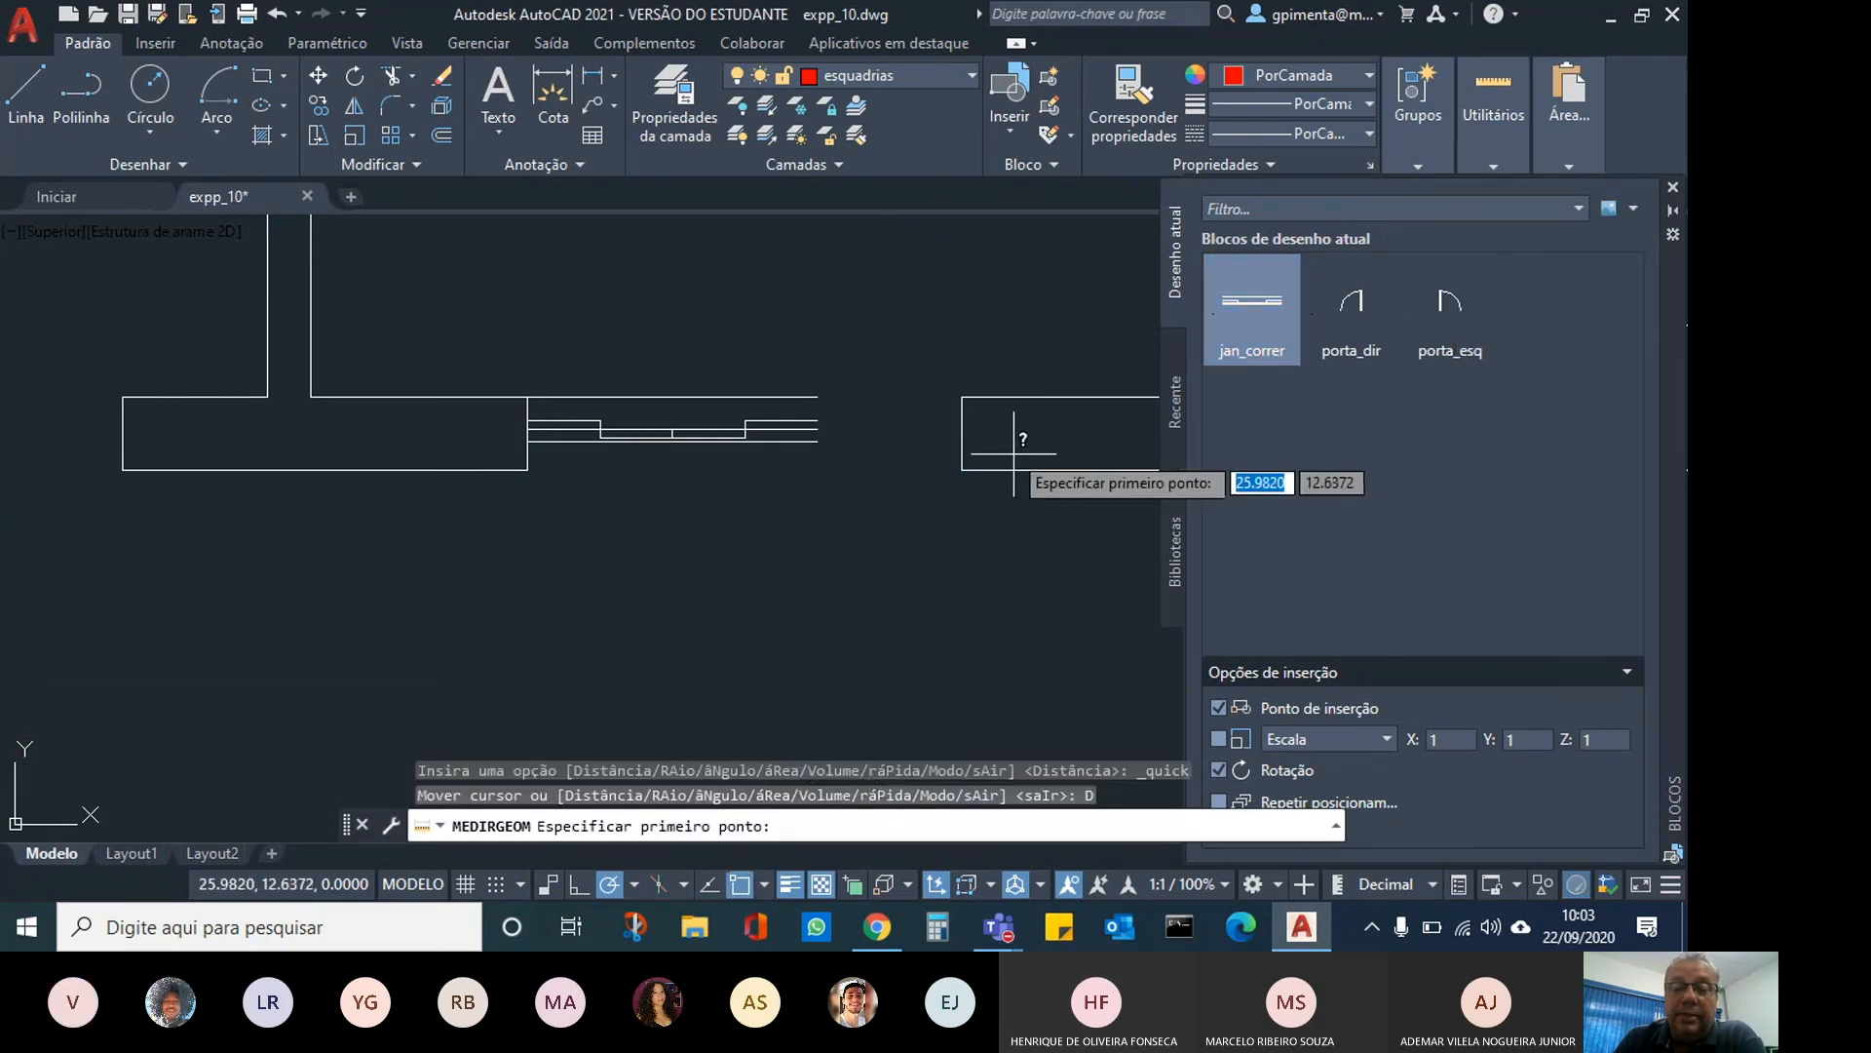
pyautogui.click(962, 470)
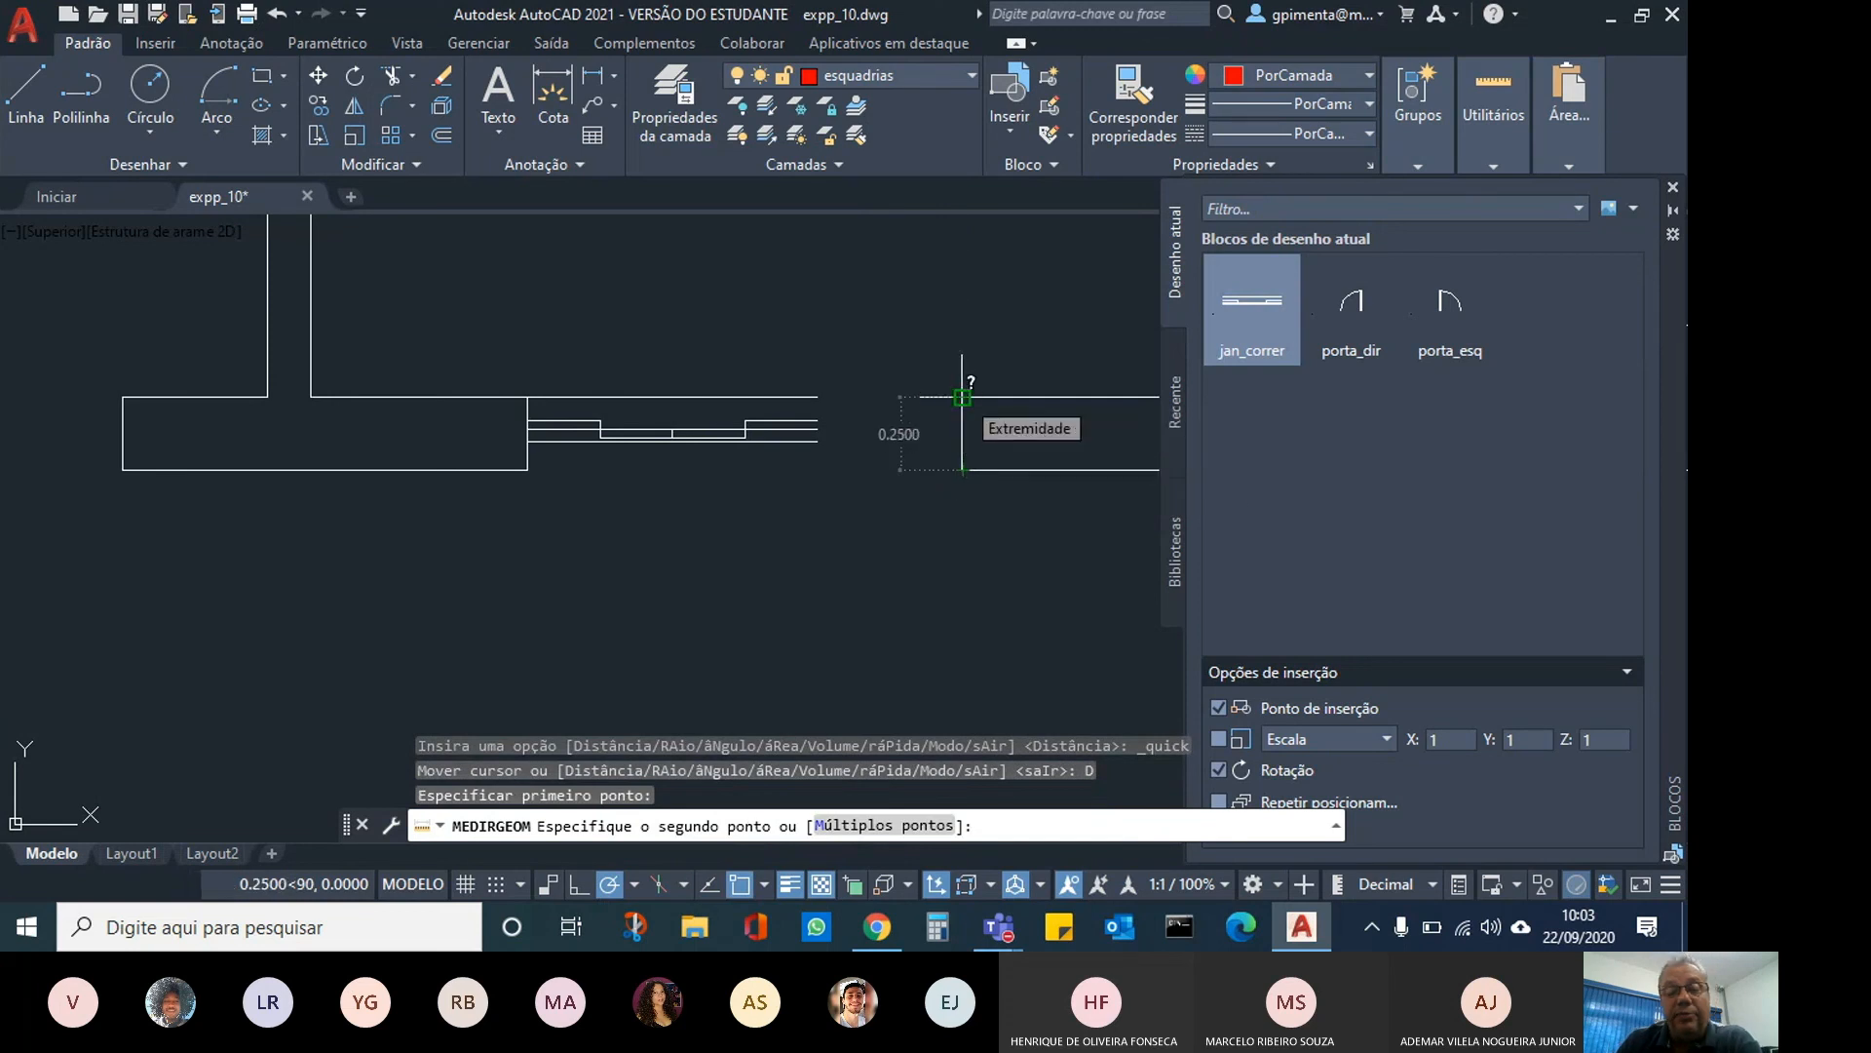
pyautogui.click(962, 397)
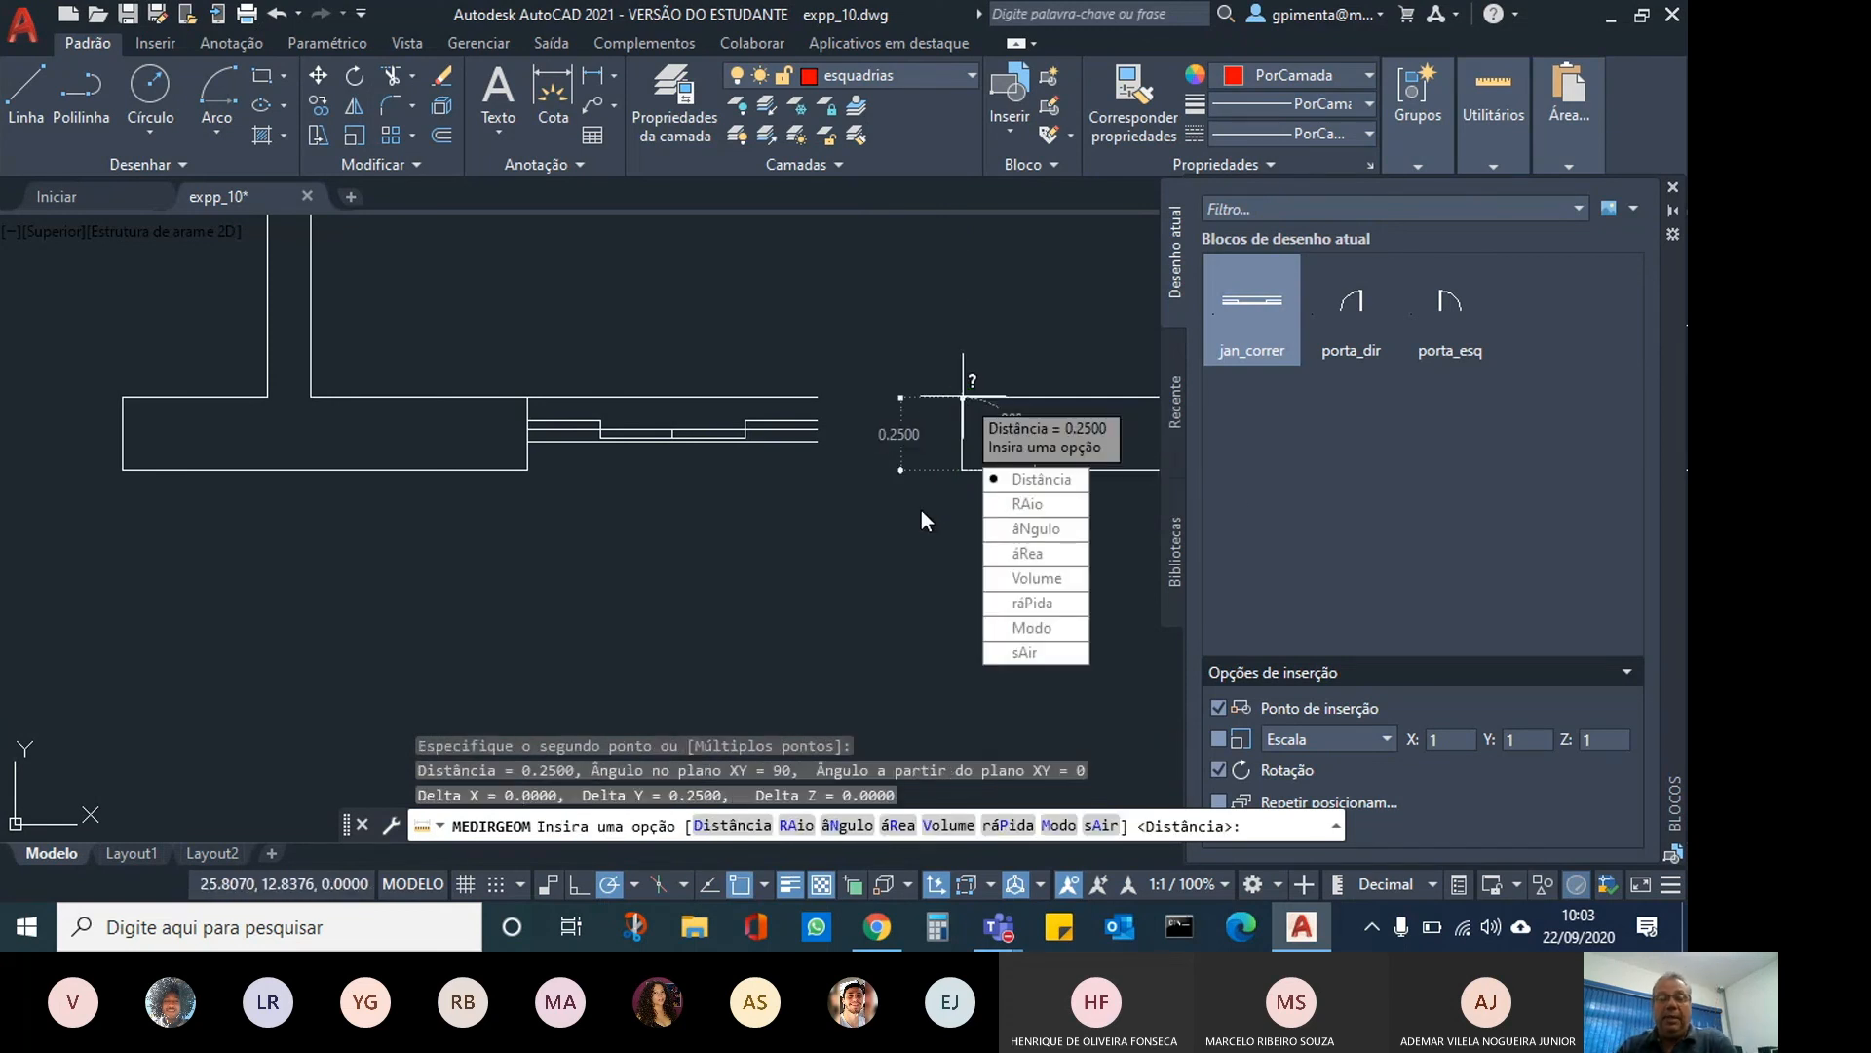
pyautogui.press('Escape')
pyautogui.press('Escape')
pyautogui.press('Escape')
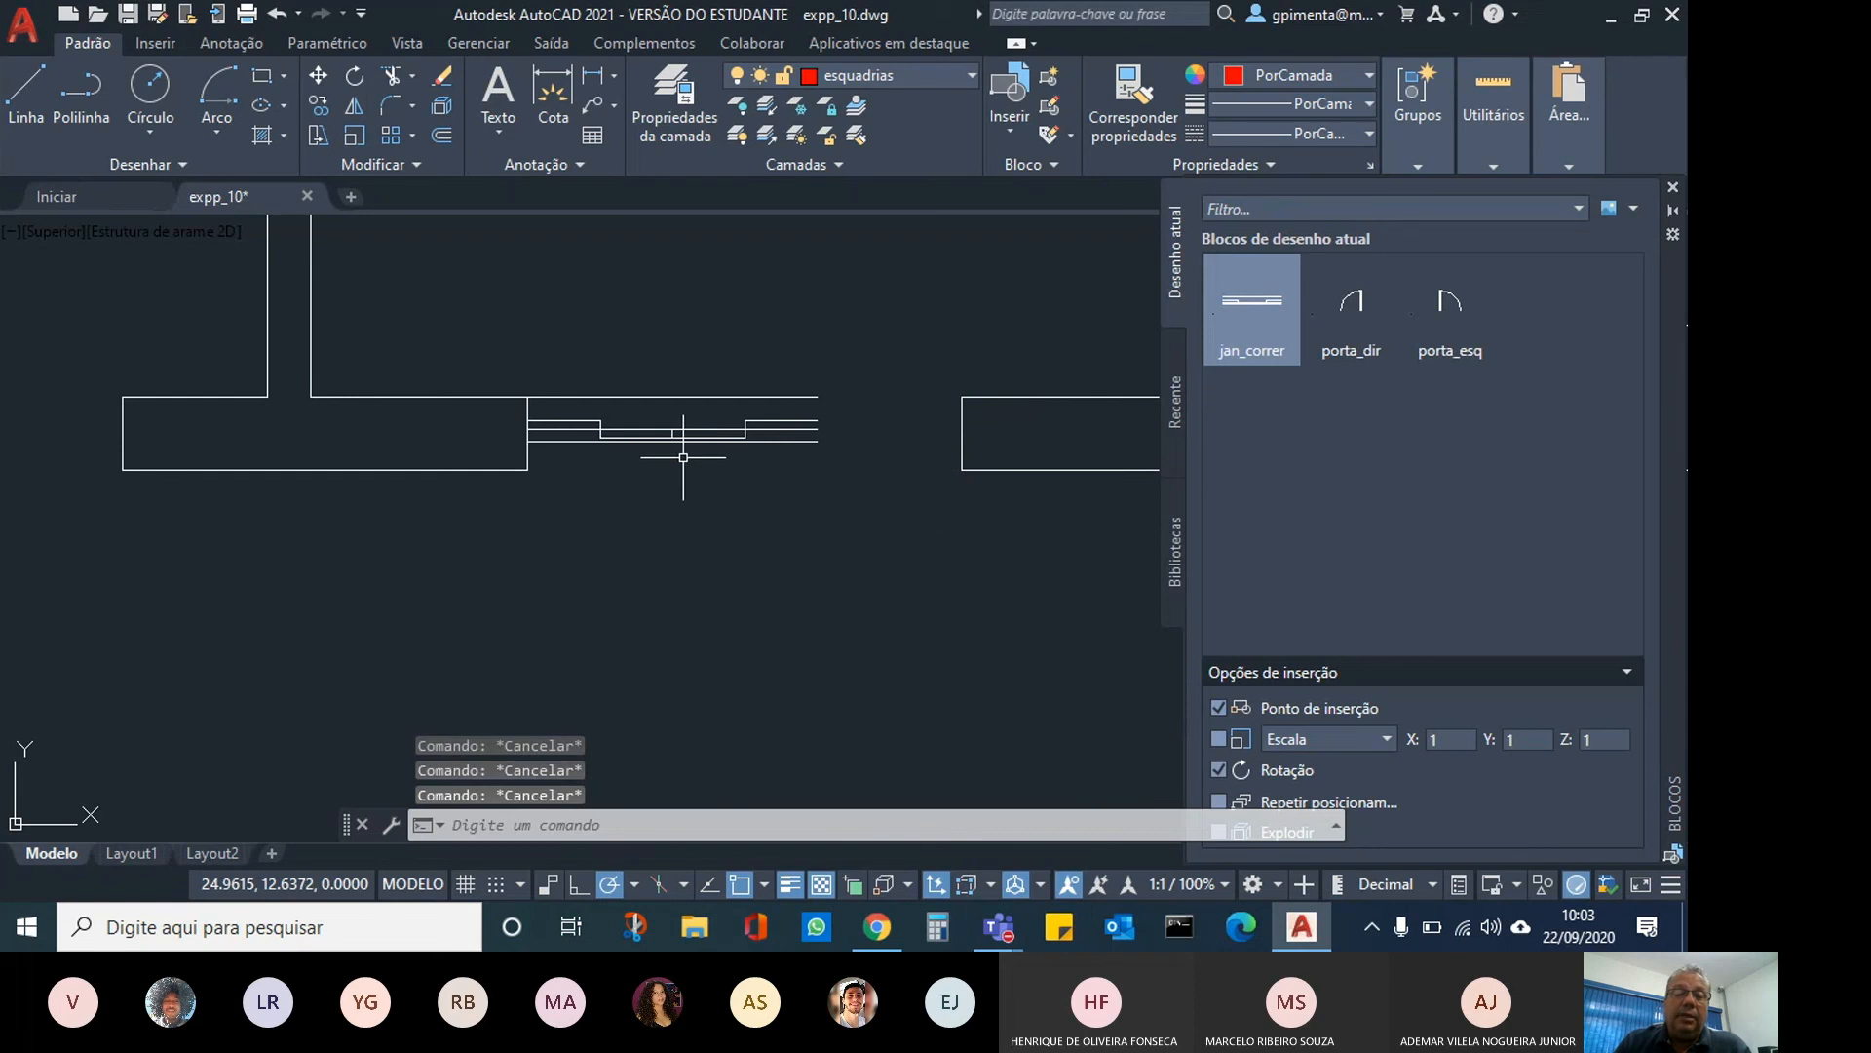
# Set the X insertion scale for the jan_correr block to 1.5.
pyautogui.press('Return')
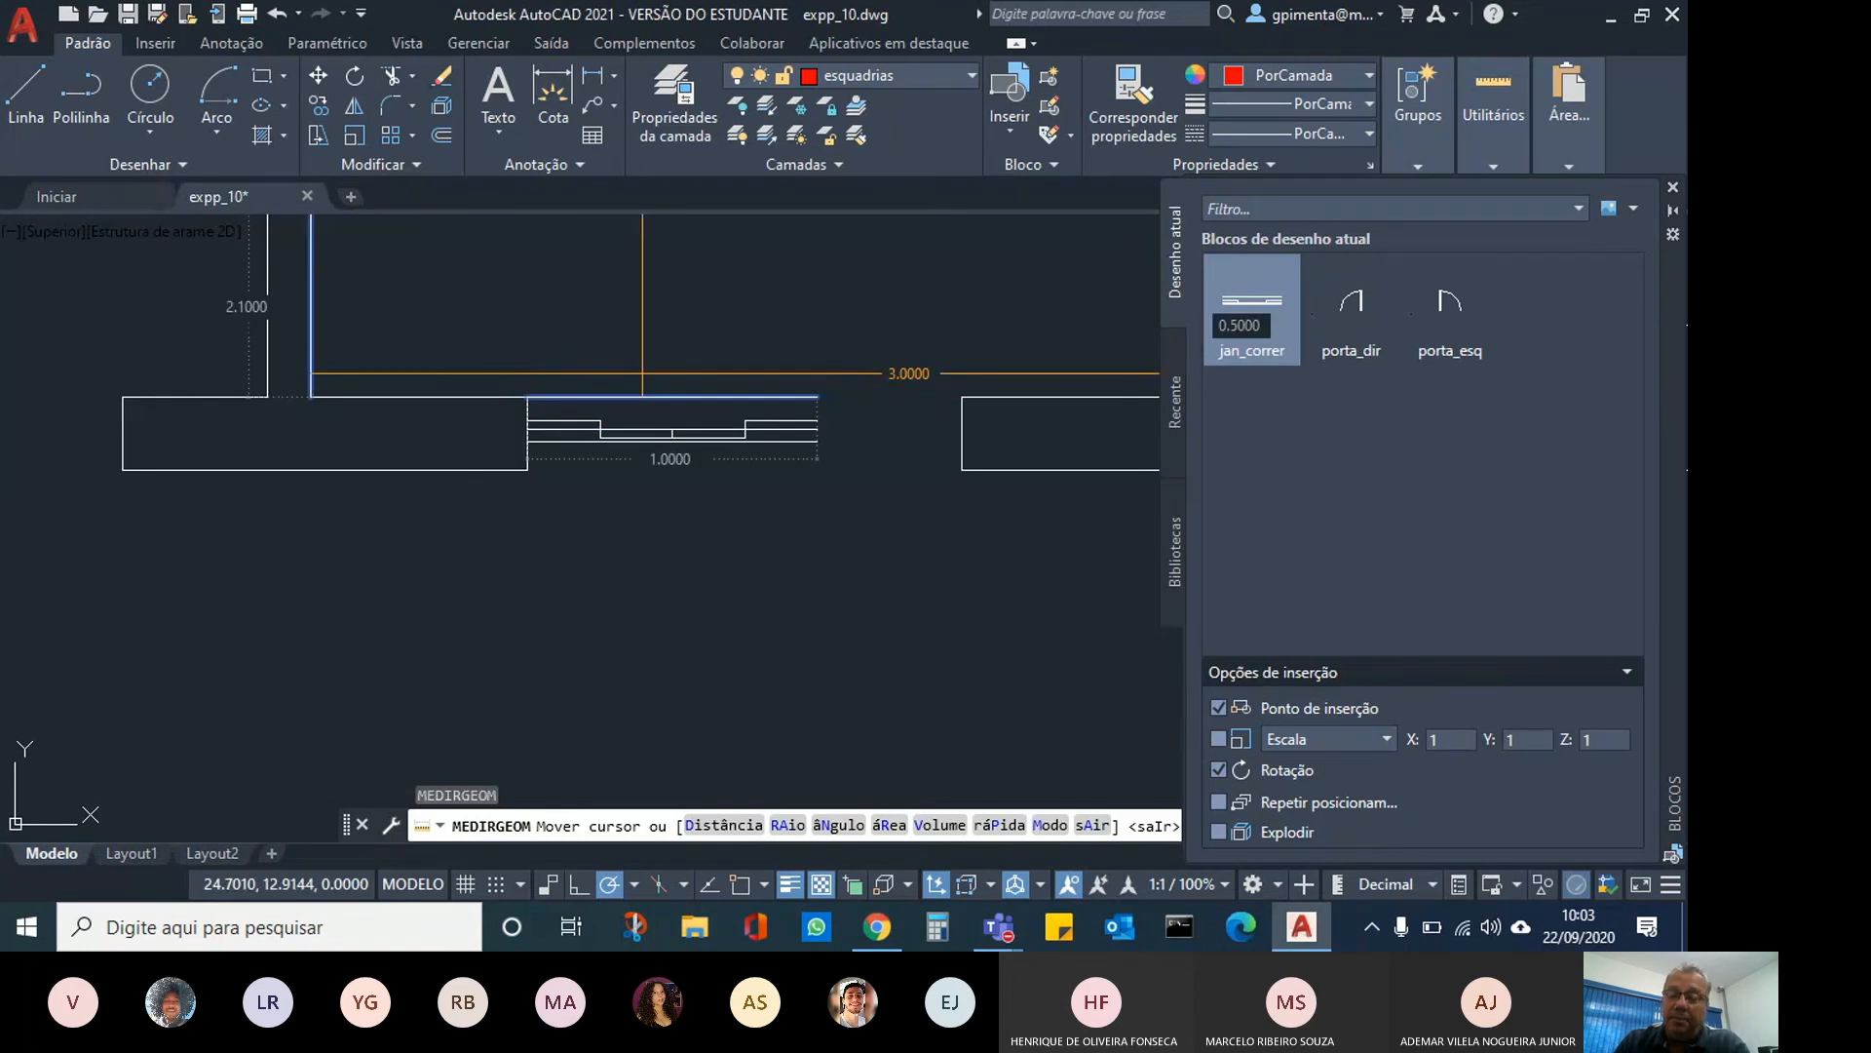
pyautogui.click(1455, 746)
pyautogui.write('.5')
pyautogui.click(1520, 740)
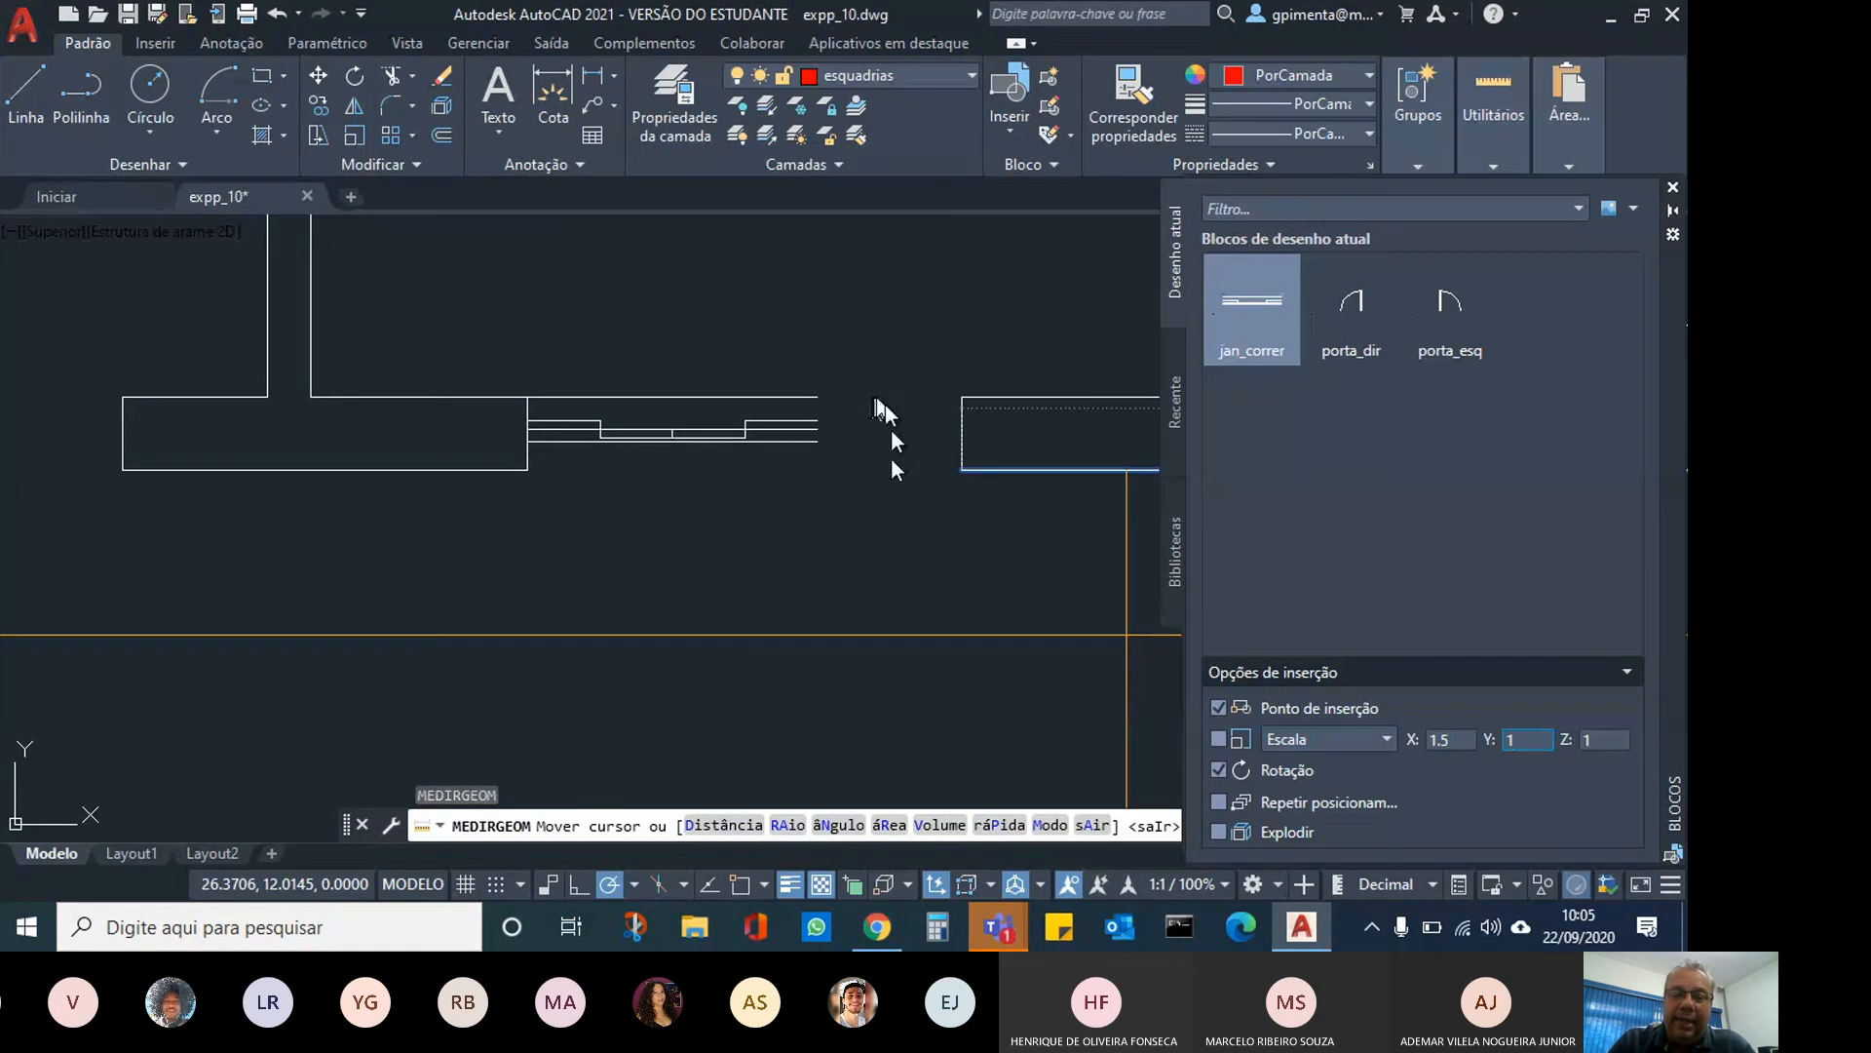
# Divide 0.25 by 0.15 in the Windows Calculator and set the block's Y insertion scale to 1.6666.
pyautogui.click(936, 927)
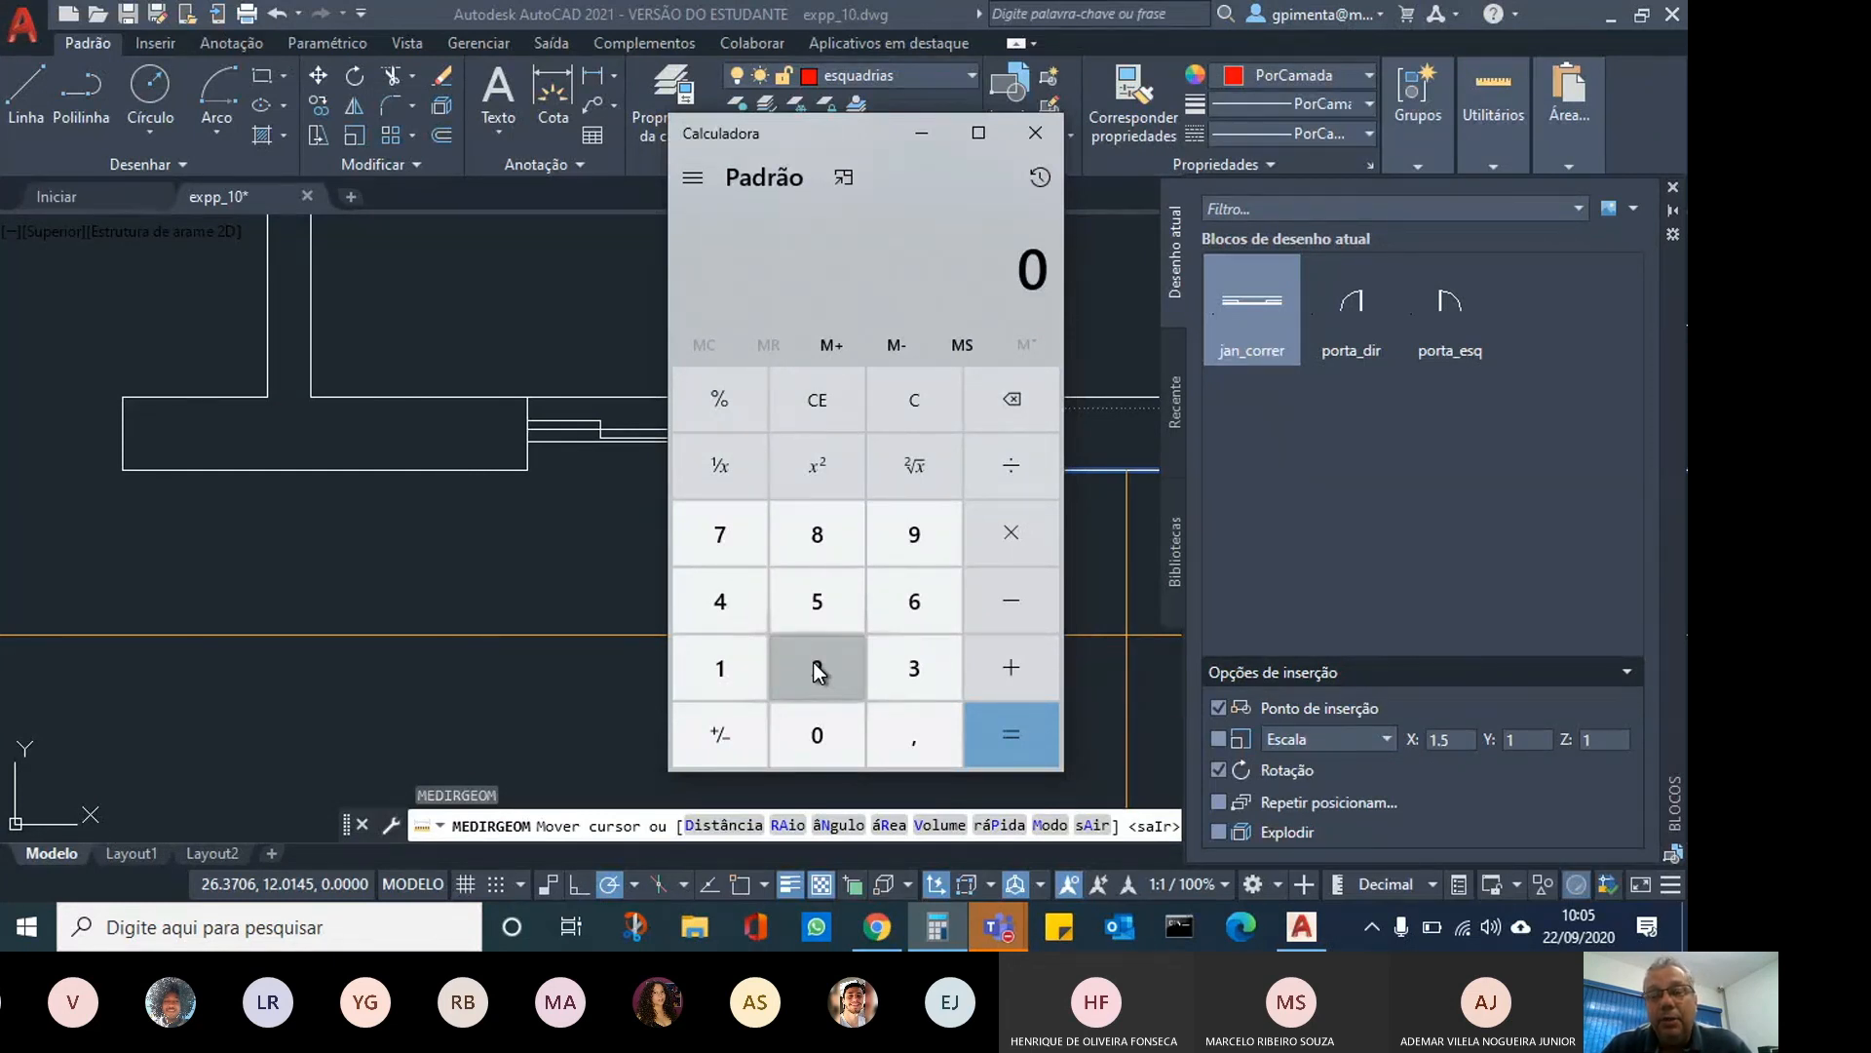
pyautogui.click(916, 746)
pyautogui.click(811, 672)
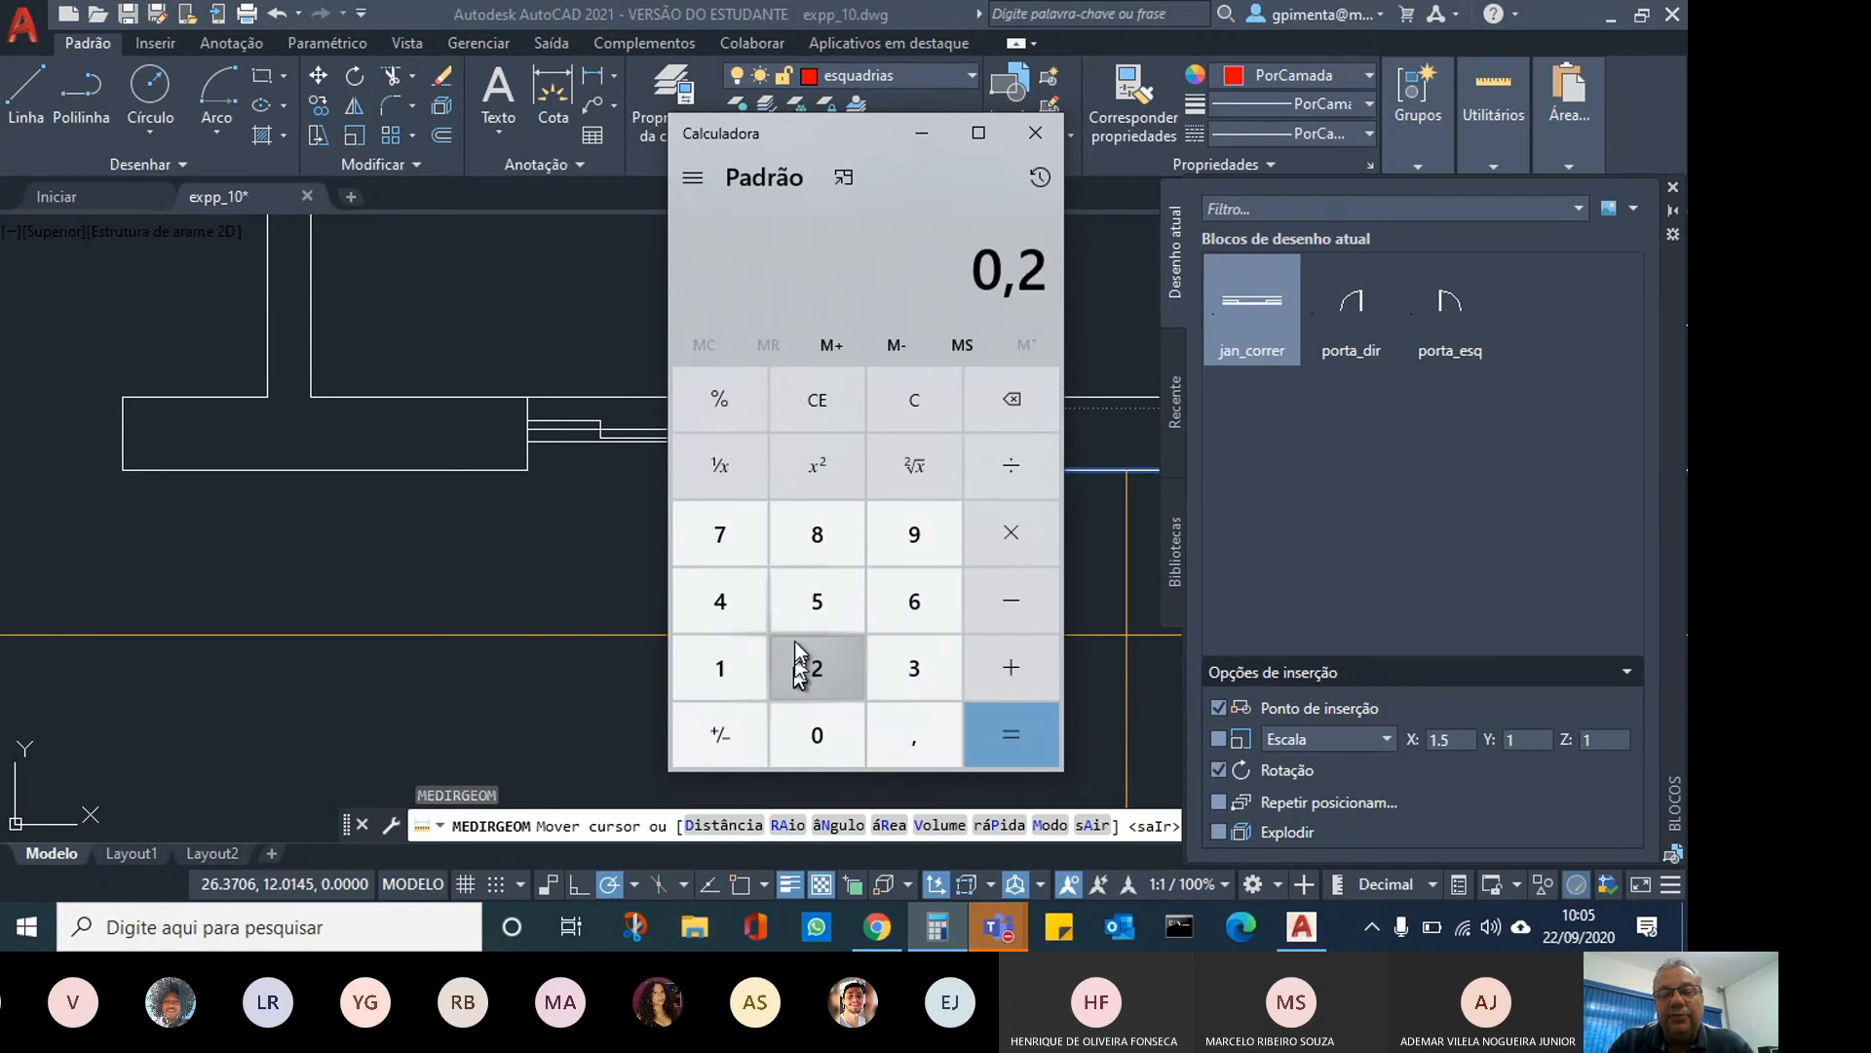
pyautogui.click(810, 605)
pyautogui.click(1010, 465)
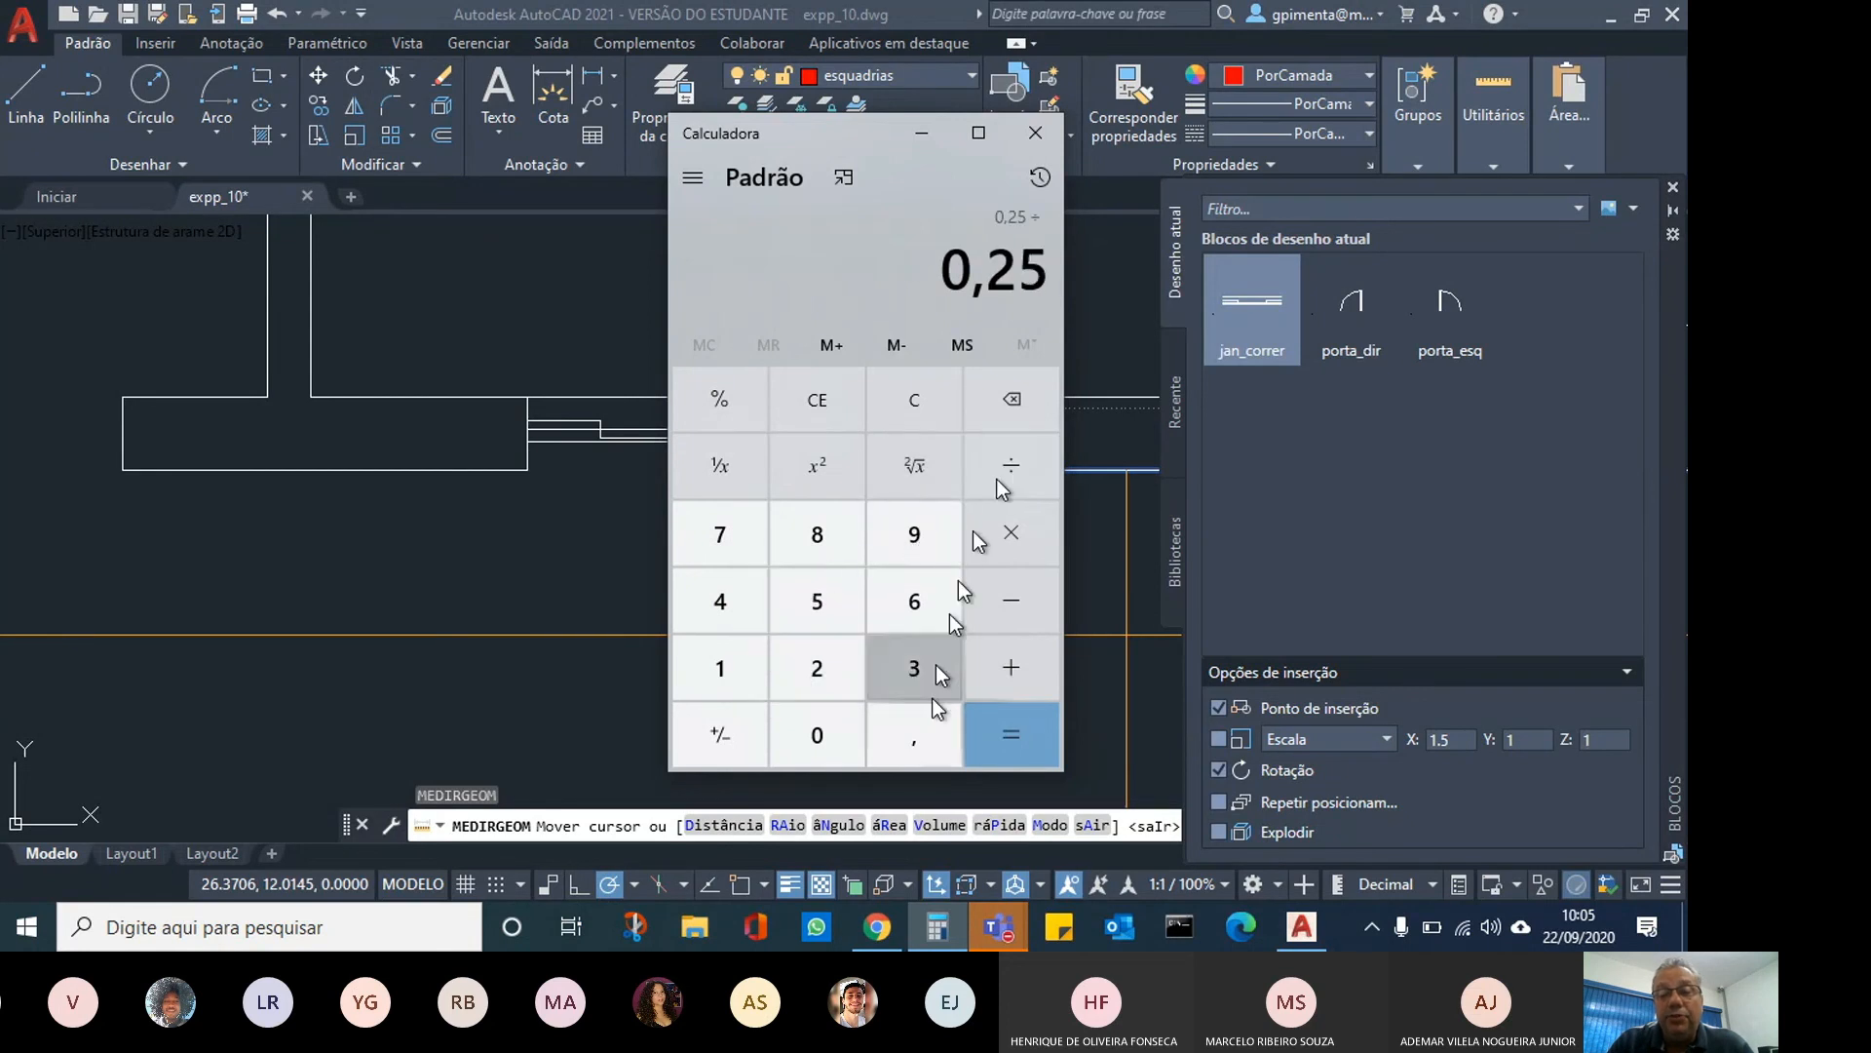
pyautogui.click(921, 752)
pyautogui.click(729, 663)
pyautogui.click(811, 599)
pyautogui.click(978, 733)
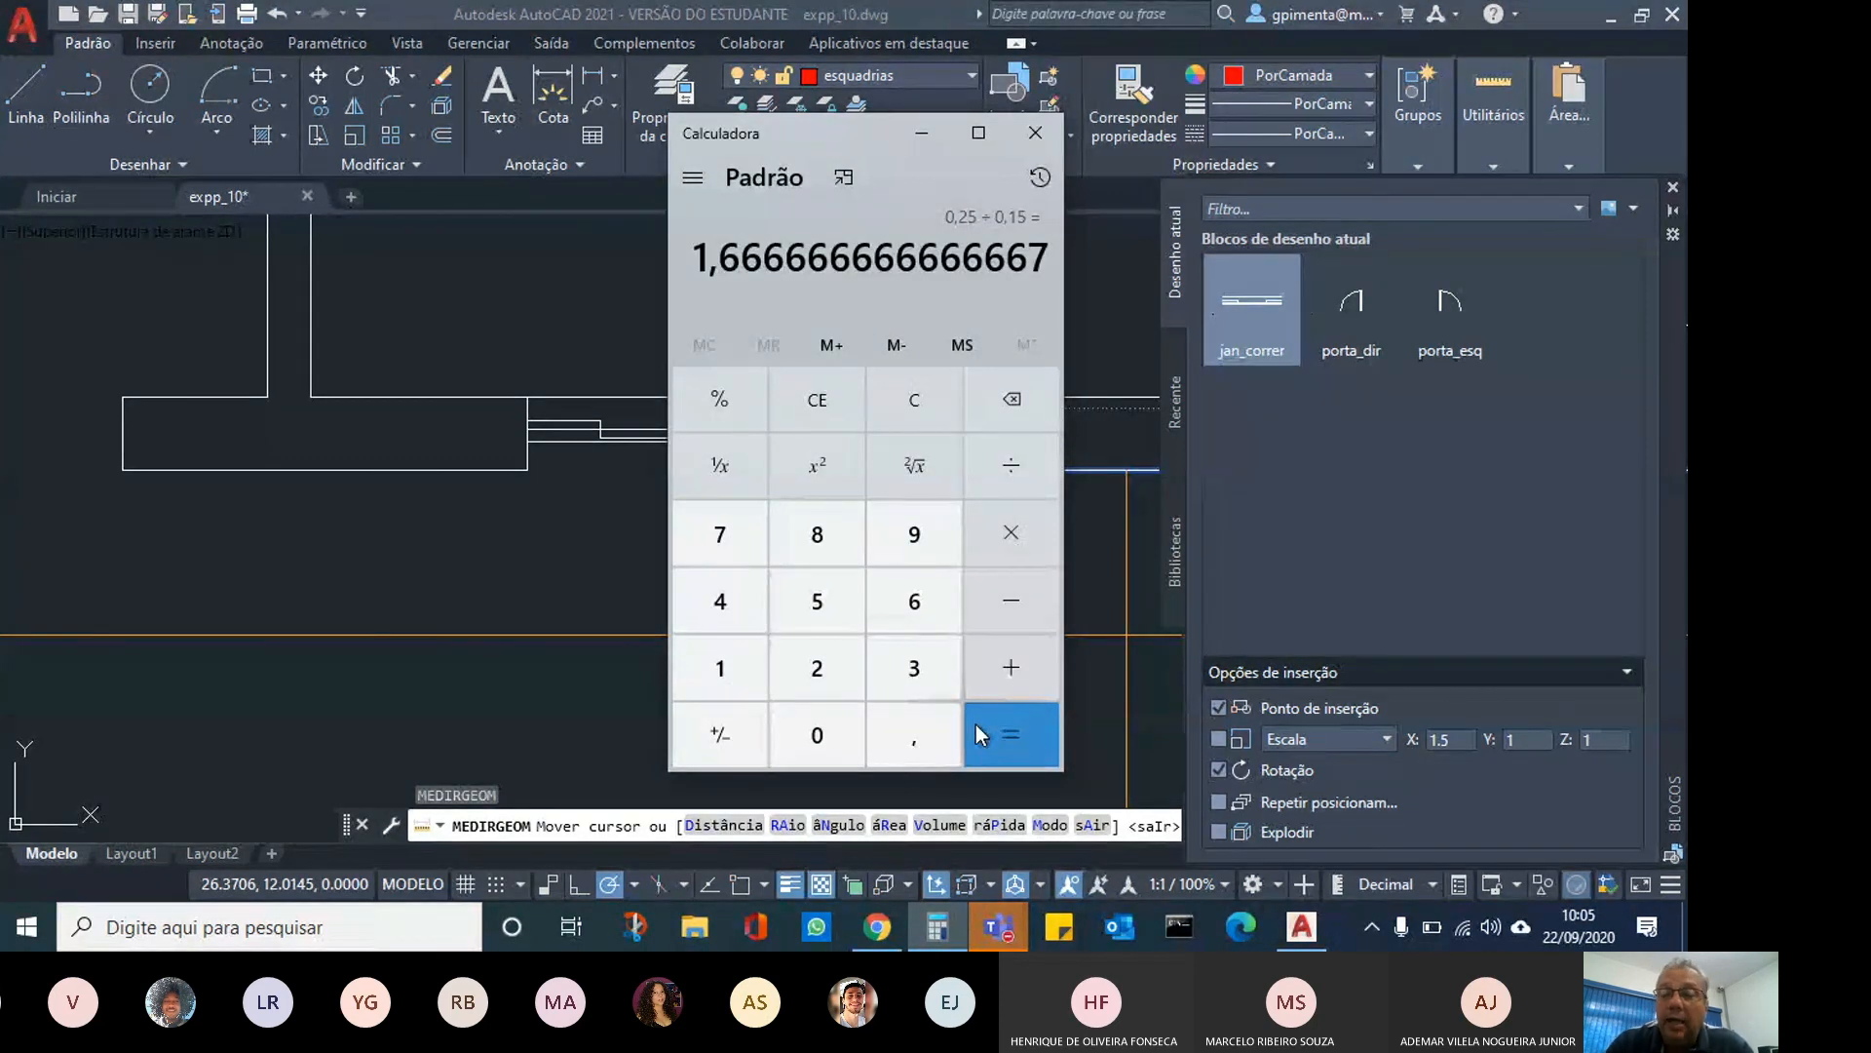
pyautogui.click(1531, 744)
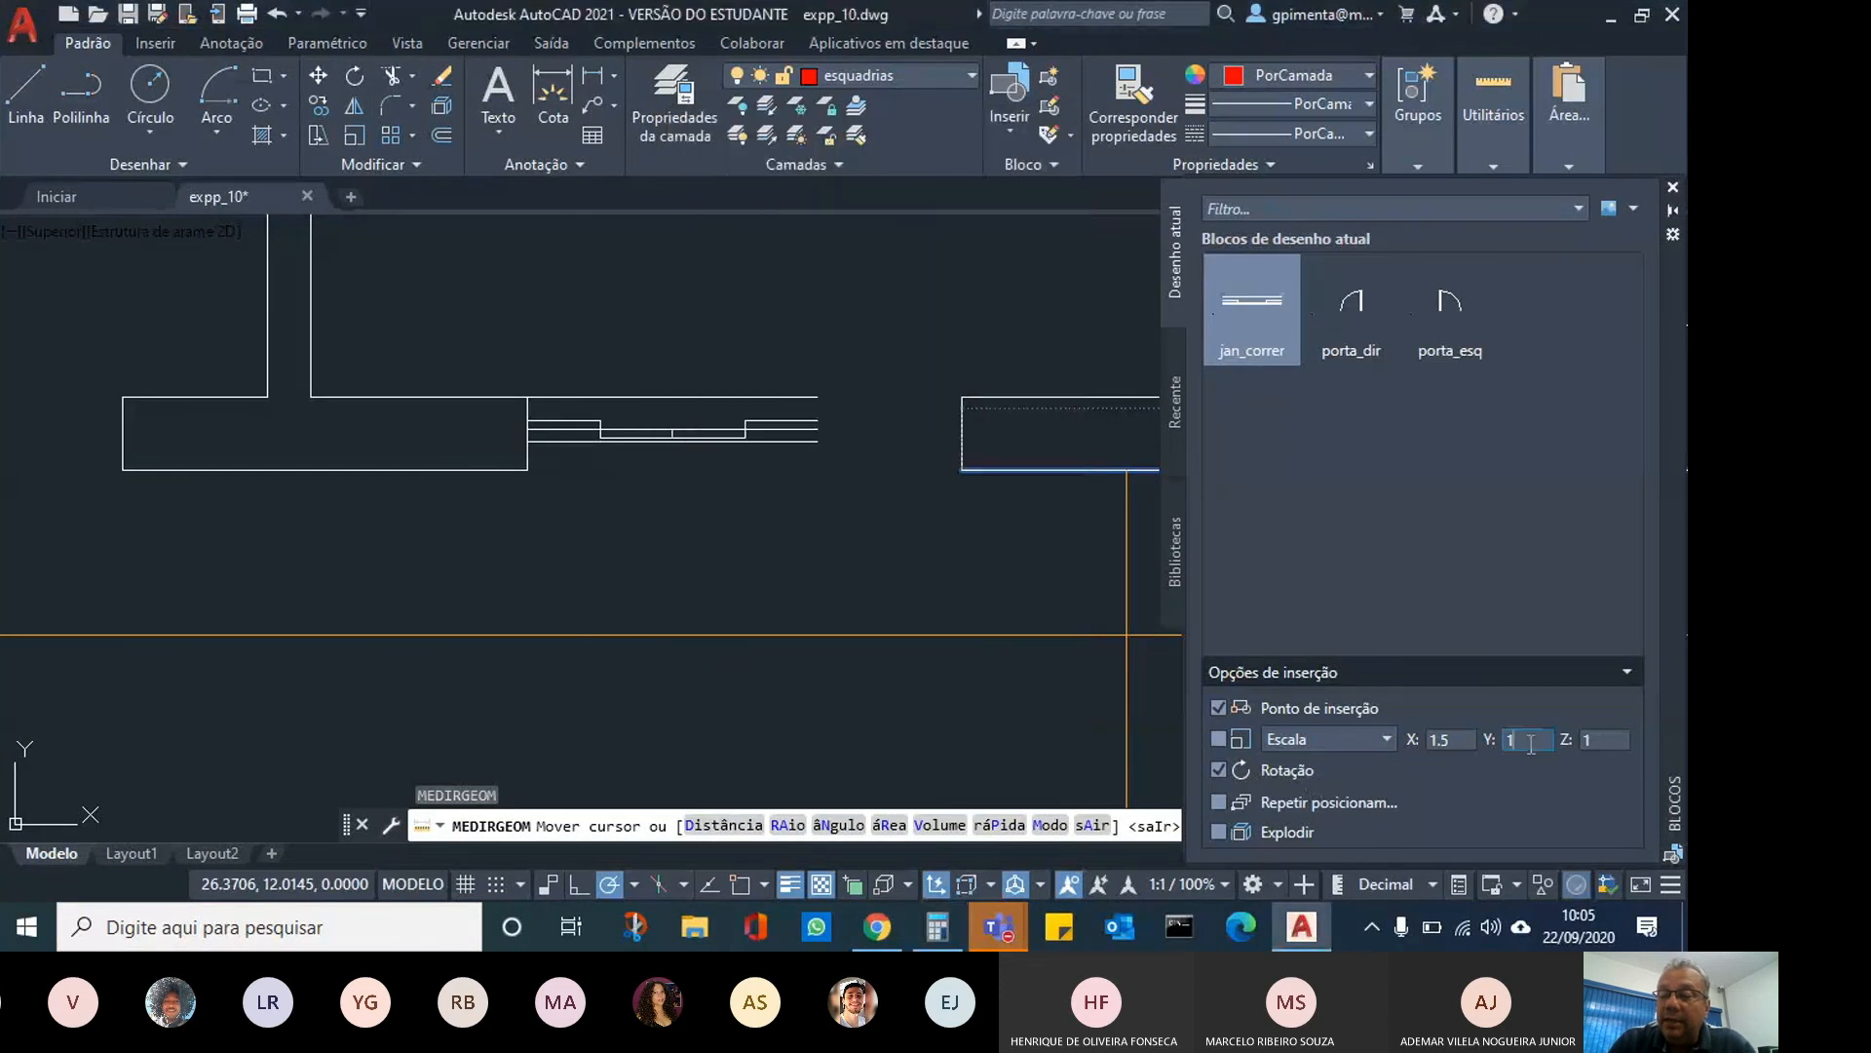
pyautogui.write('1.6666')
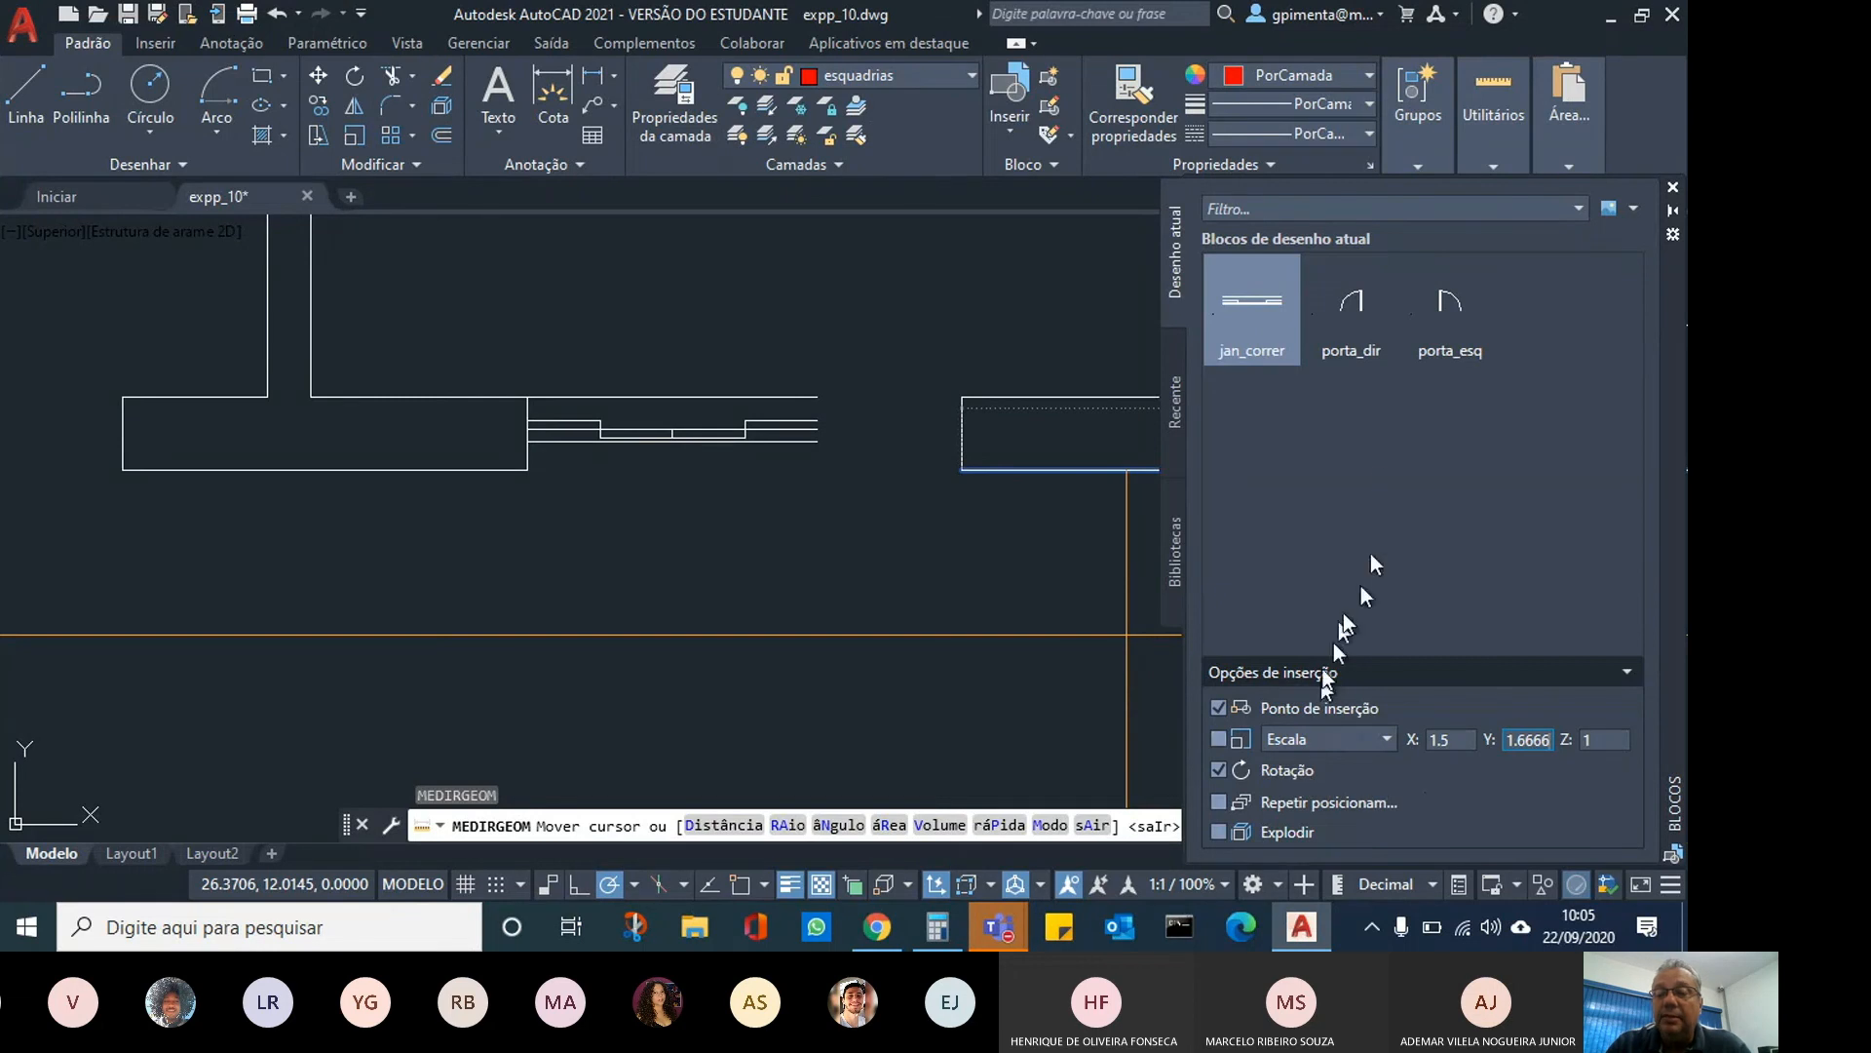
pyautogui.click(1218, 336)
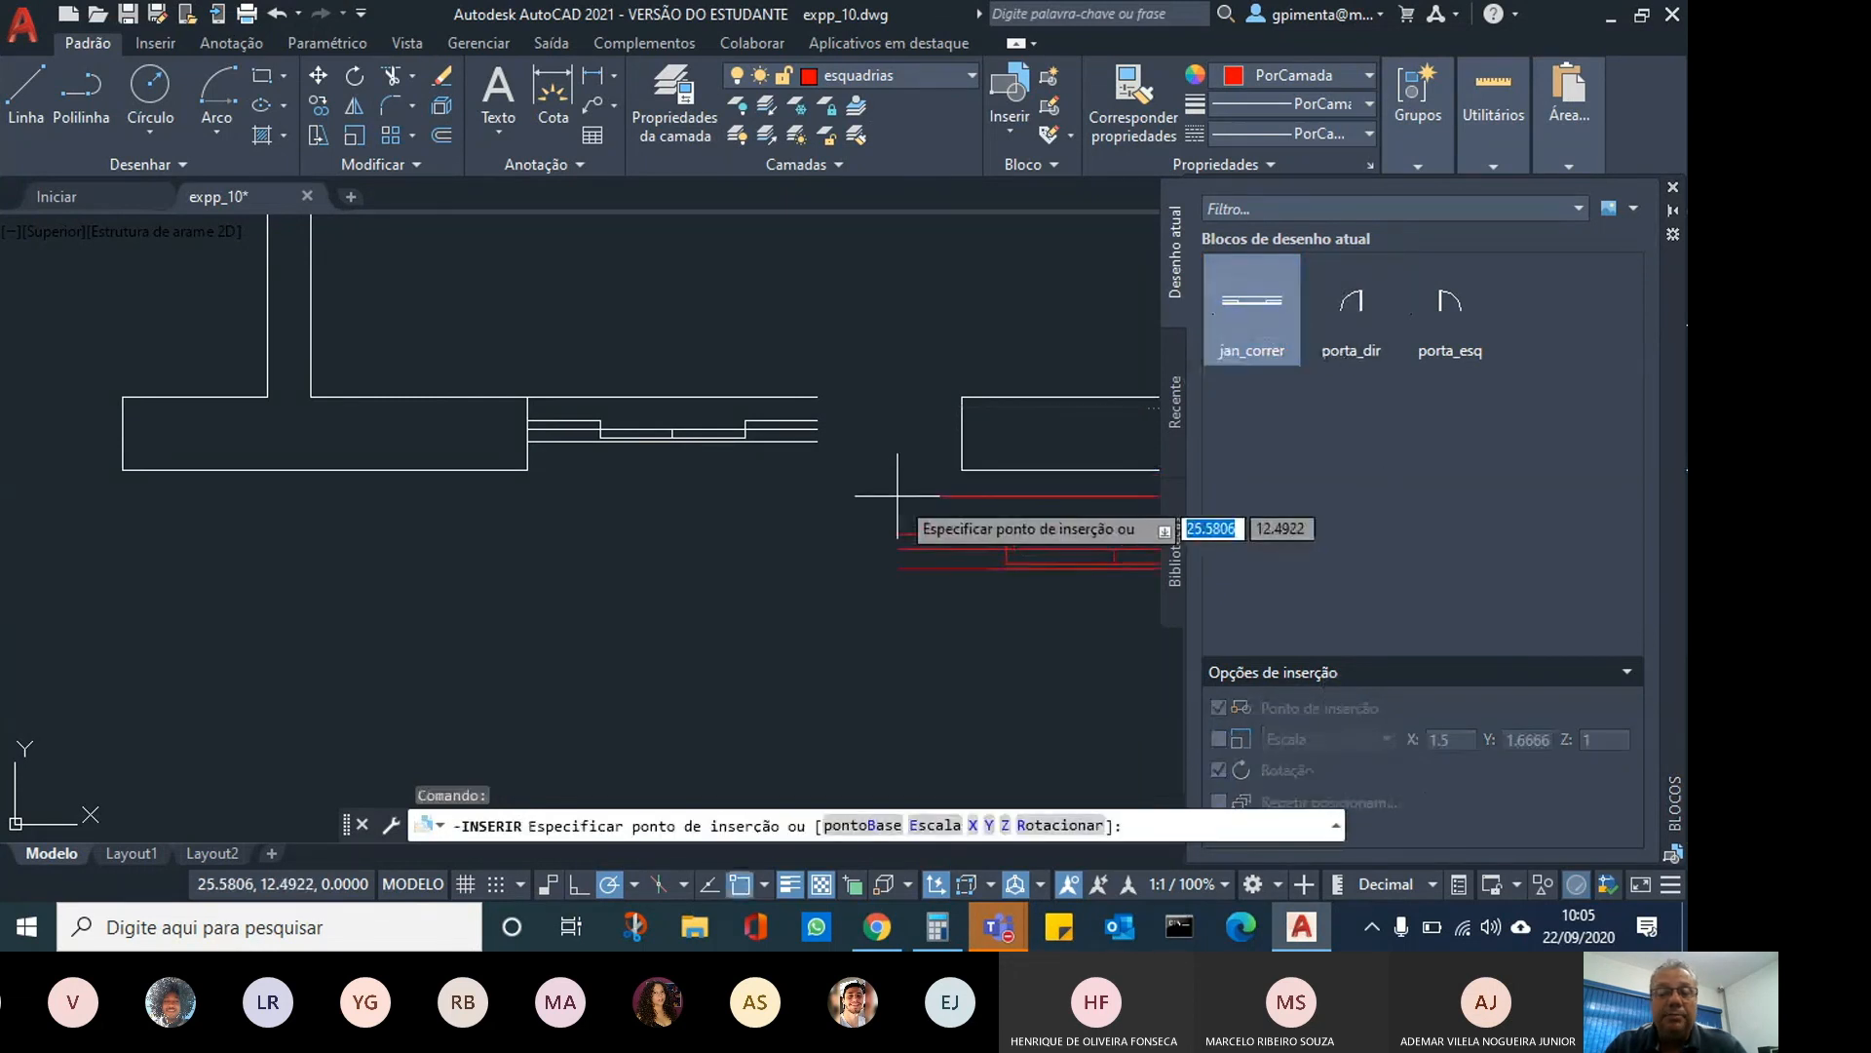
pyautogui.click(726, 583)
pyautogui.press('Escape')
# Delete the unscaled jan_correr window from the opening in the lower wall.
pyautogui.click(746, 493)
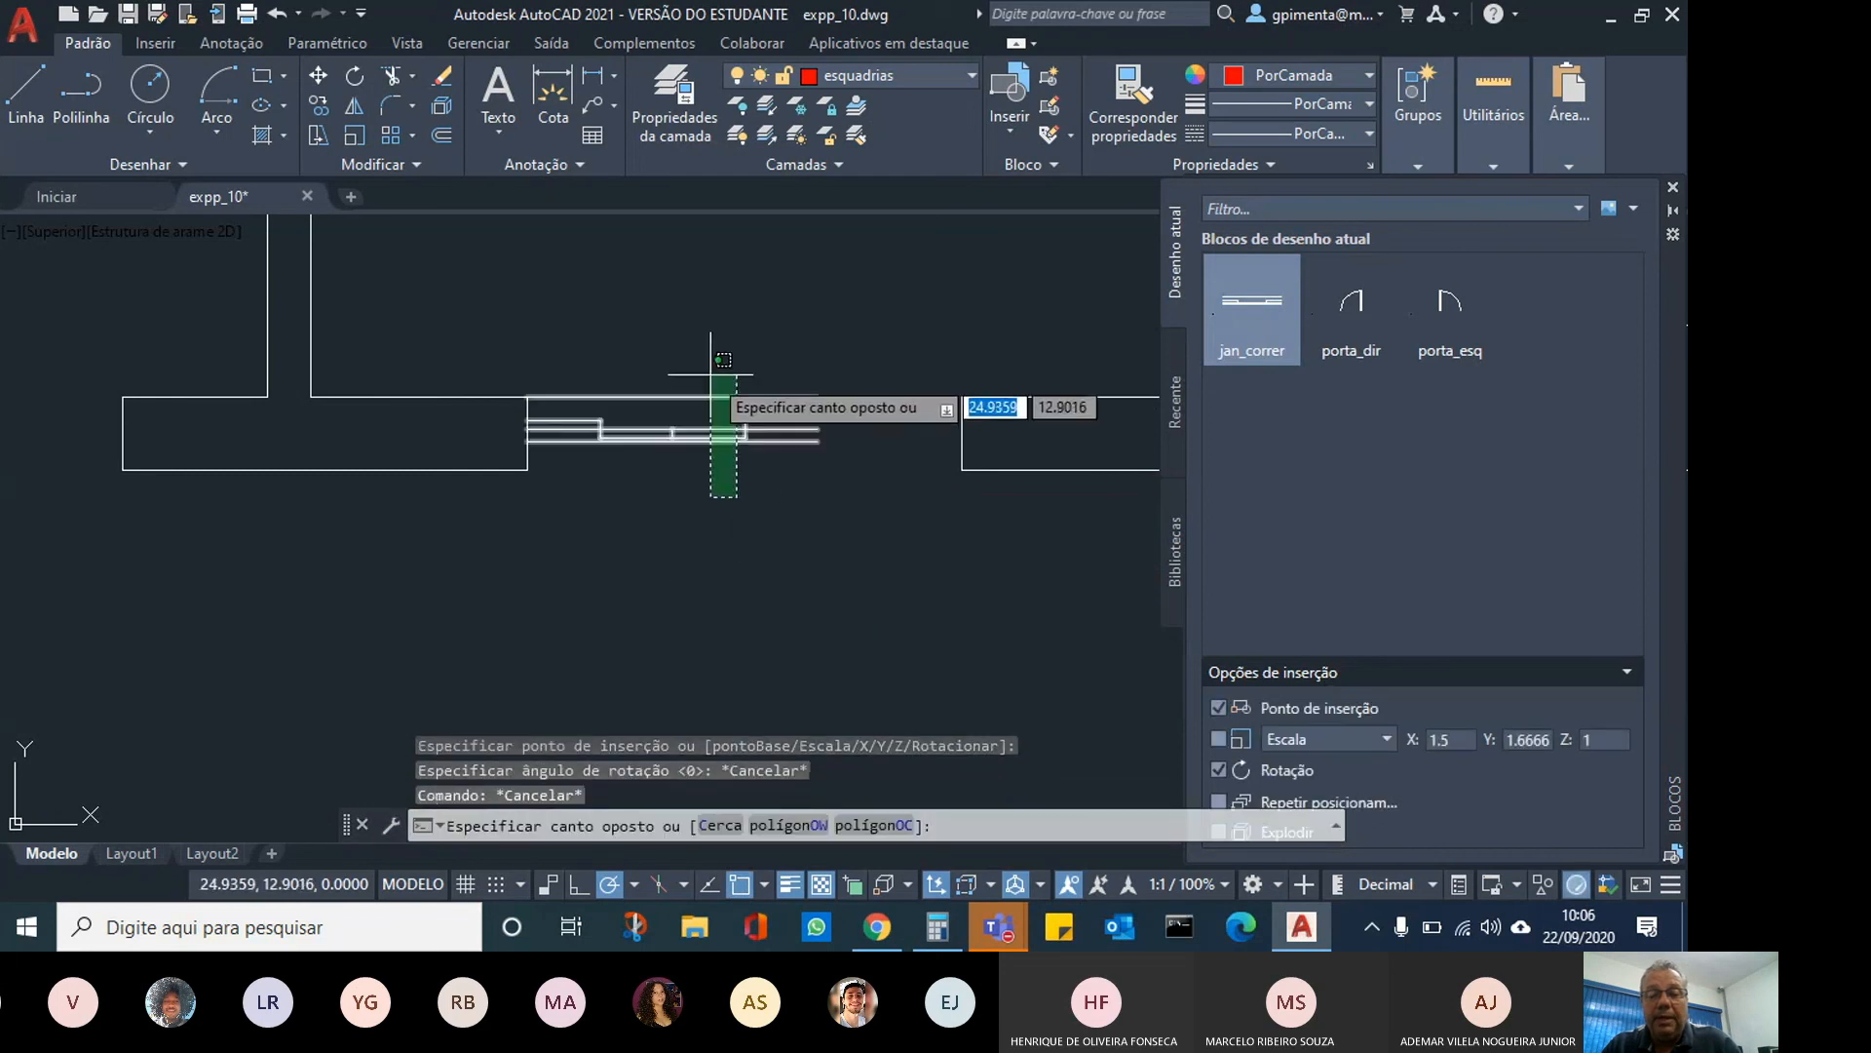
pyautogui.click(717, 371)
pyautogui.press('Delete')
# Insert the scaled jan_correr block at the opening's upper-left corner, aligned horizontally with its upper-right corner.
pyautogui.click(1239, 337)
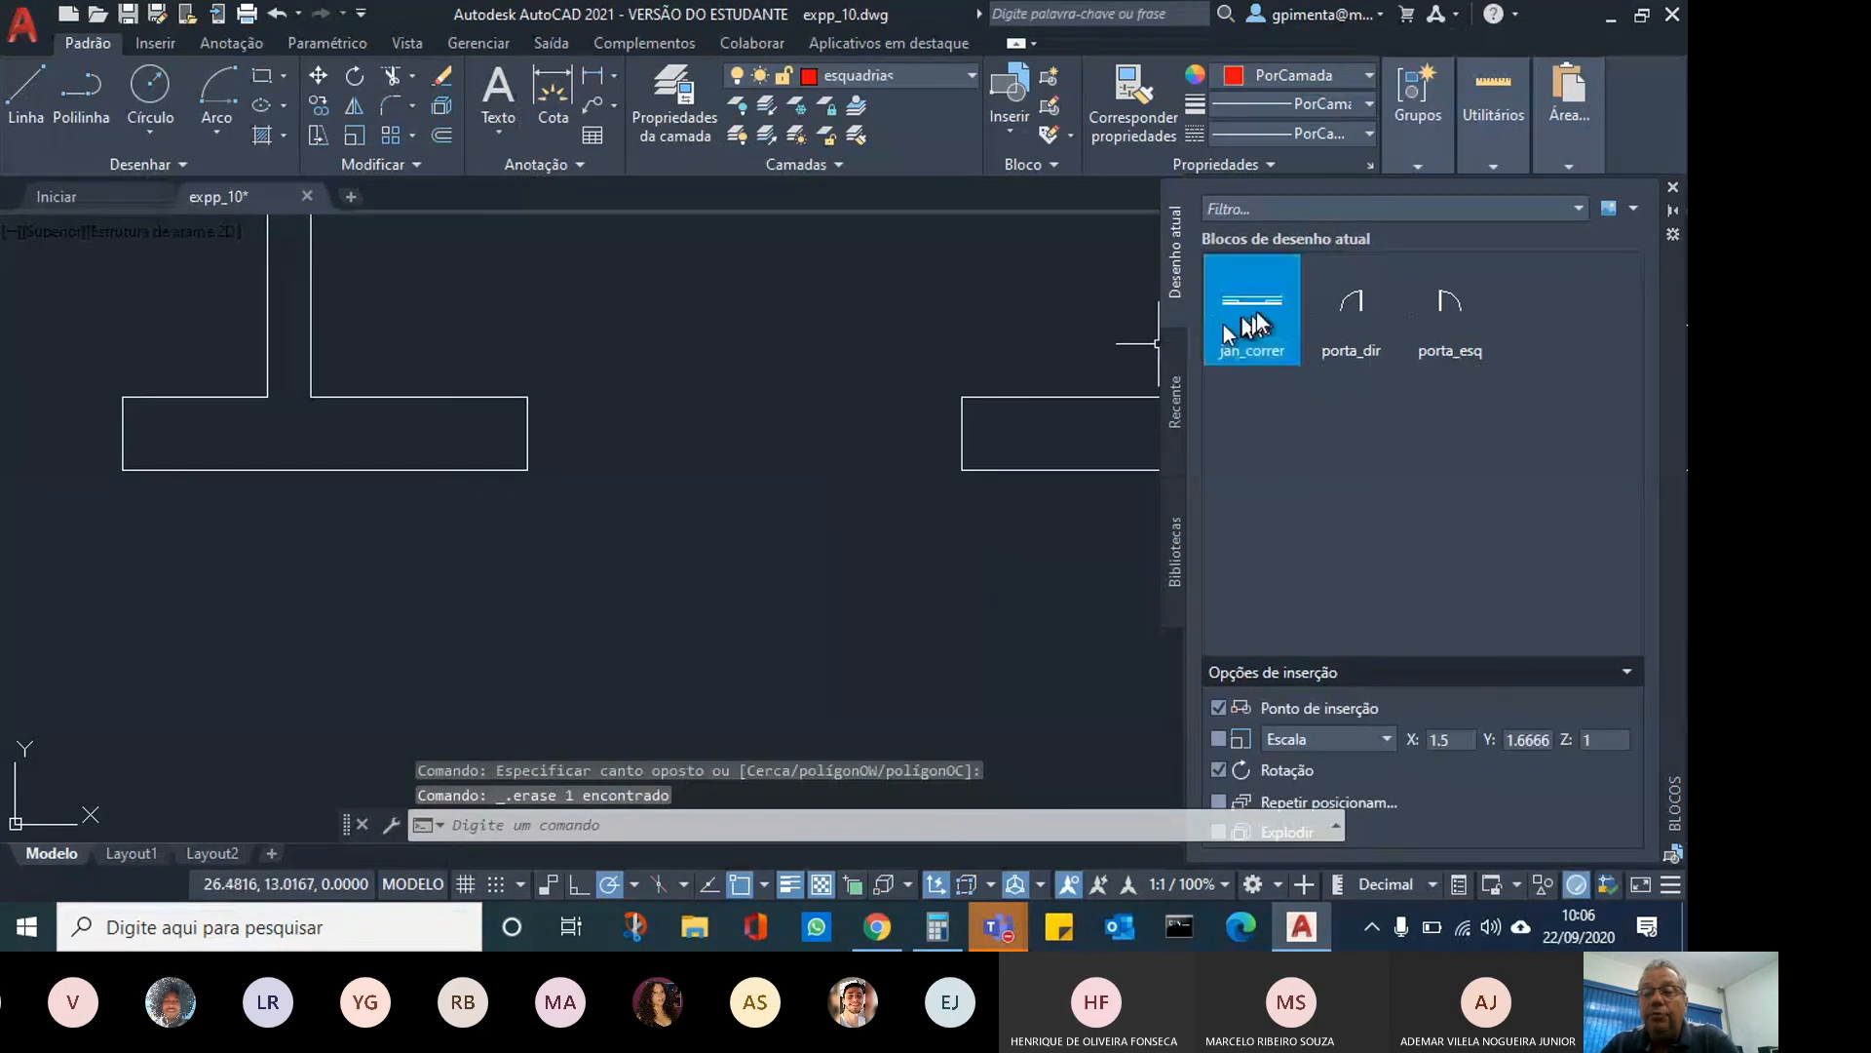
pyautogui.click(528, 396)
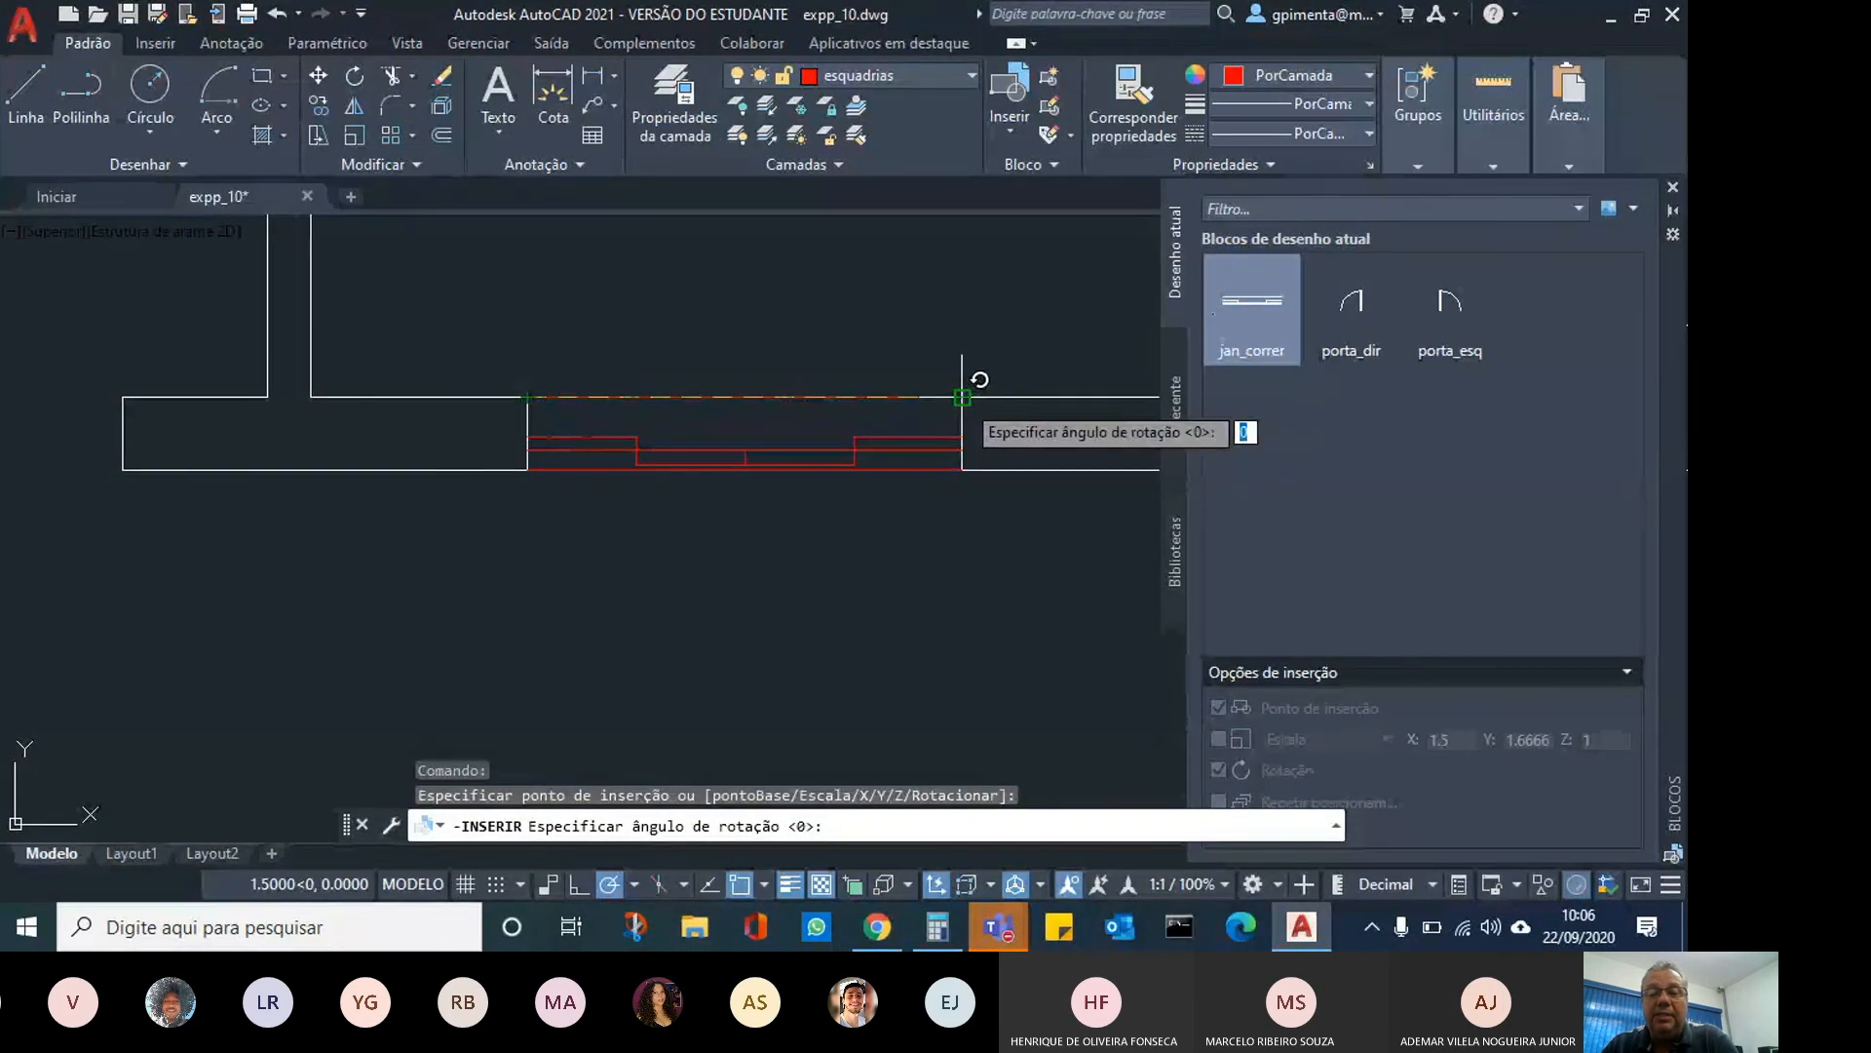
pyautogui.click(979, 394)
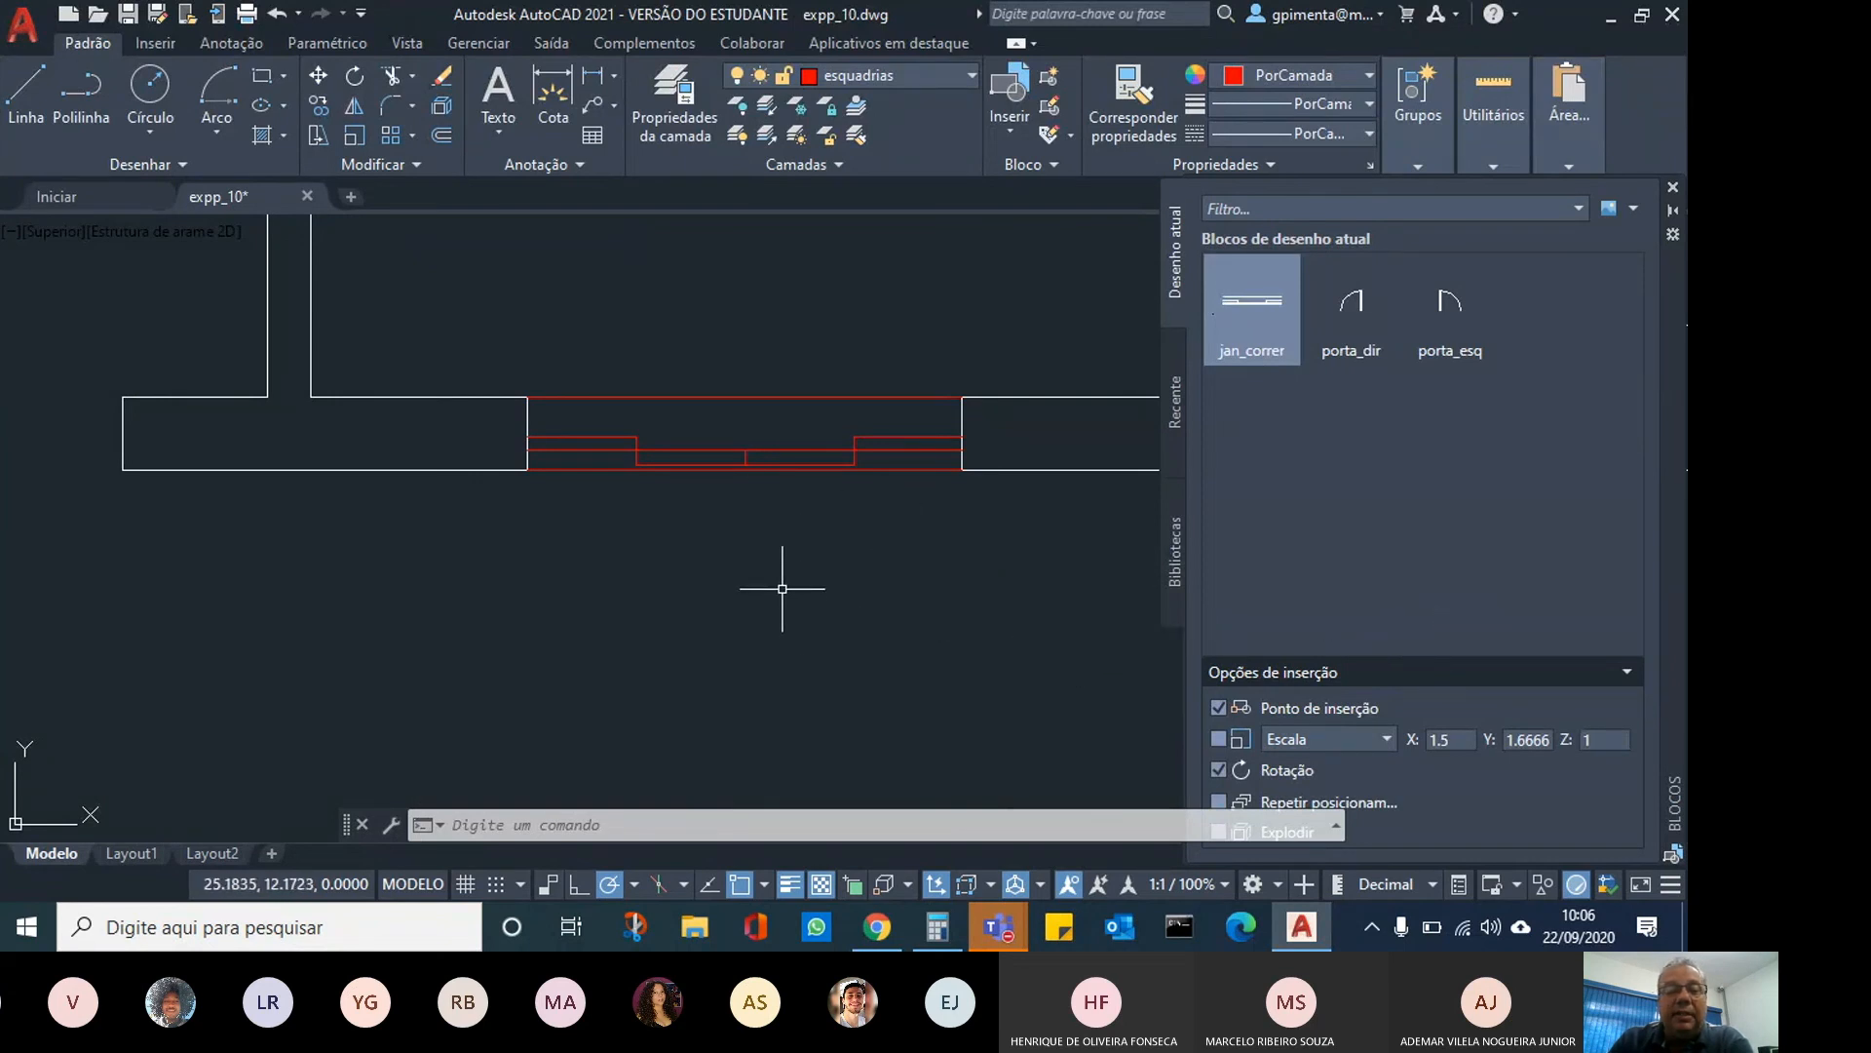
pyautogui.scroll(-4, 786, 585)
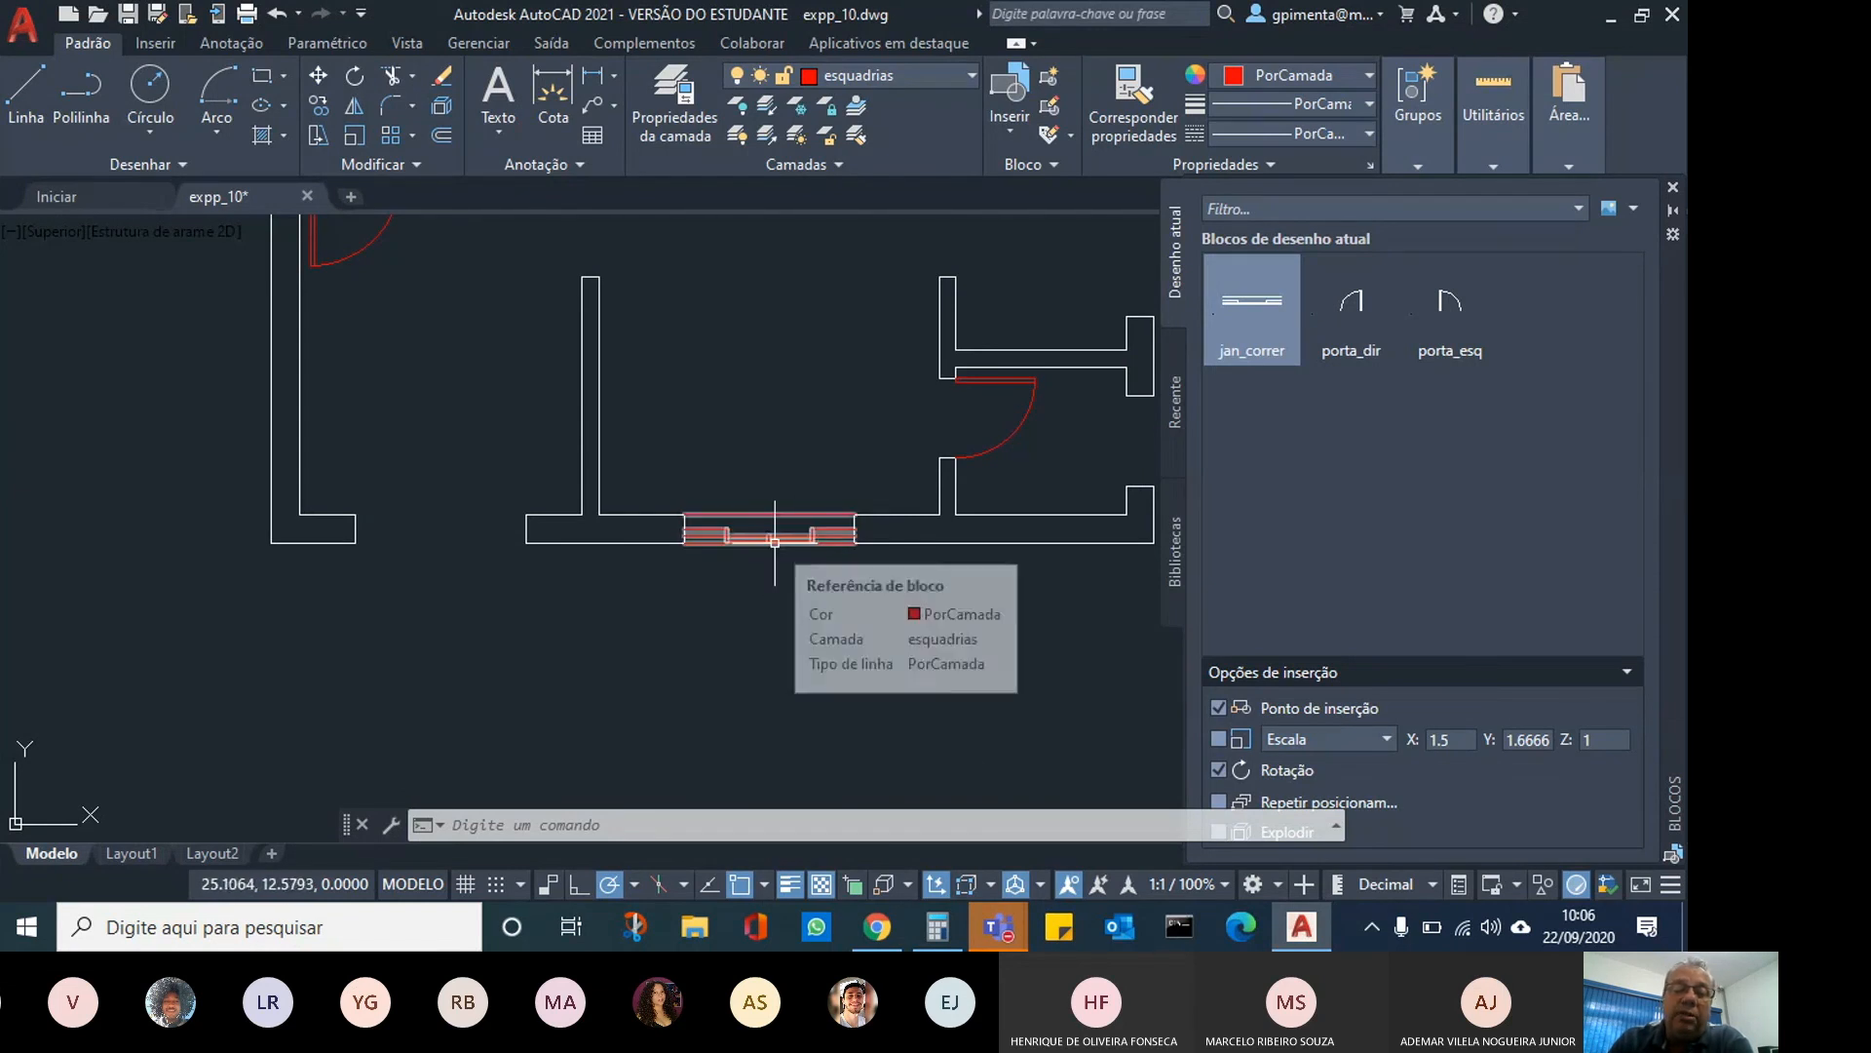
# Close the Blocks palette to leave the floor plan with its doors and window in full view.
pyautogui.moveTo(775, 542)
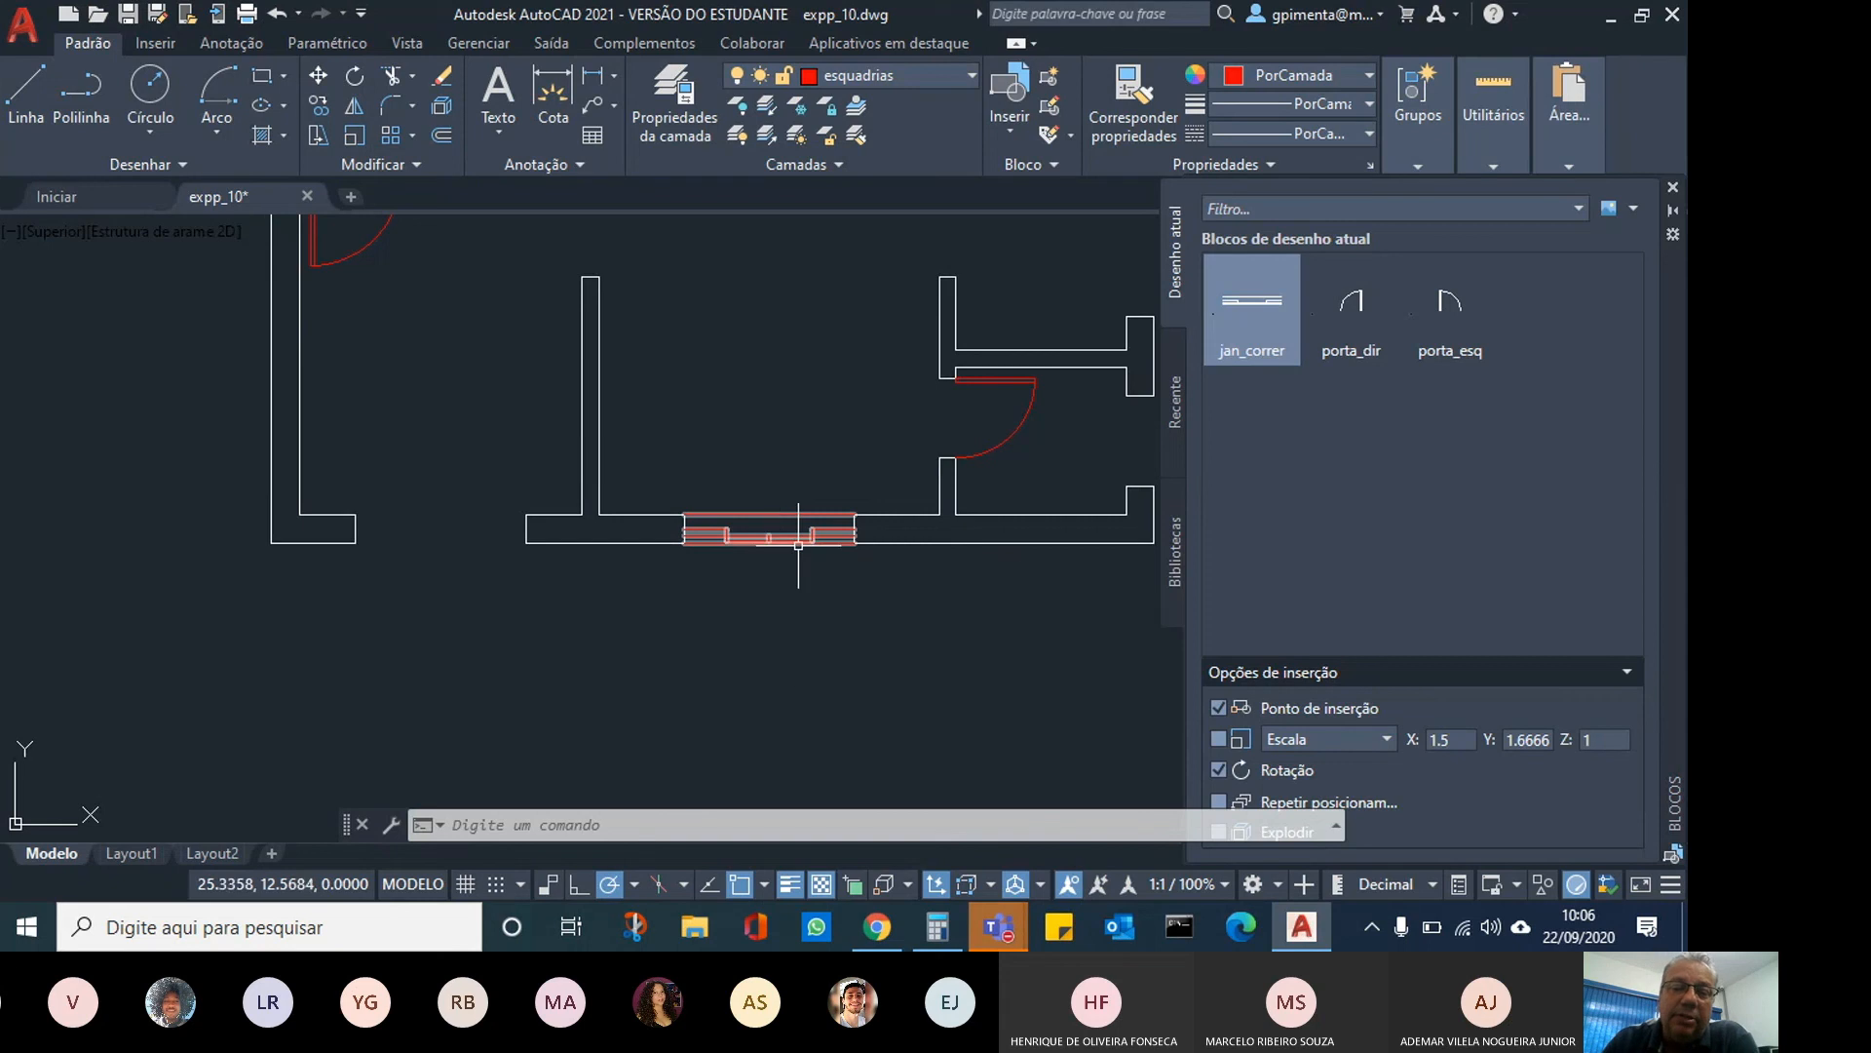
pyautogui.scroll(-1, 792, 590)
pyautogui.scroll(-1, 606, 562)
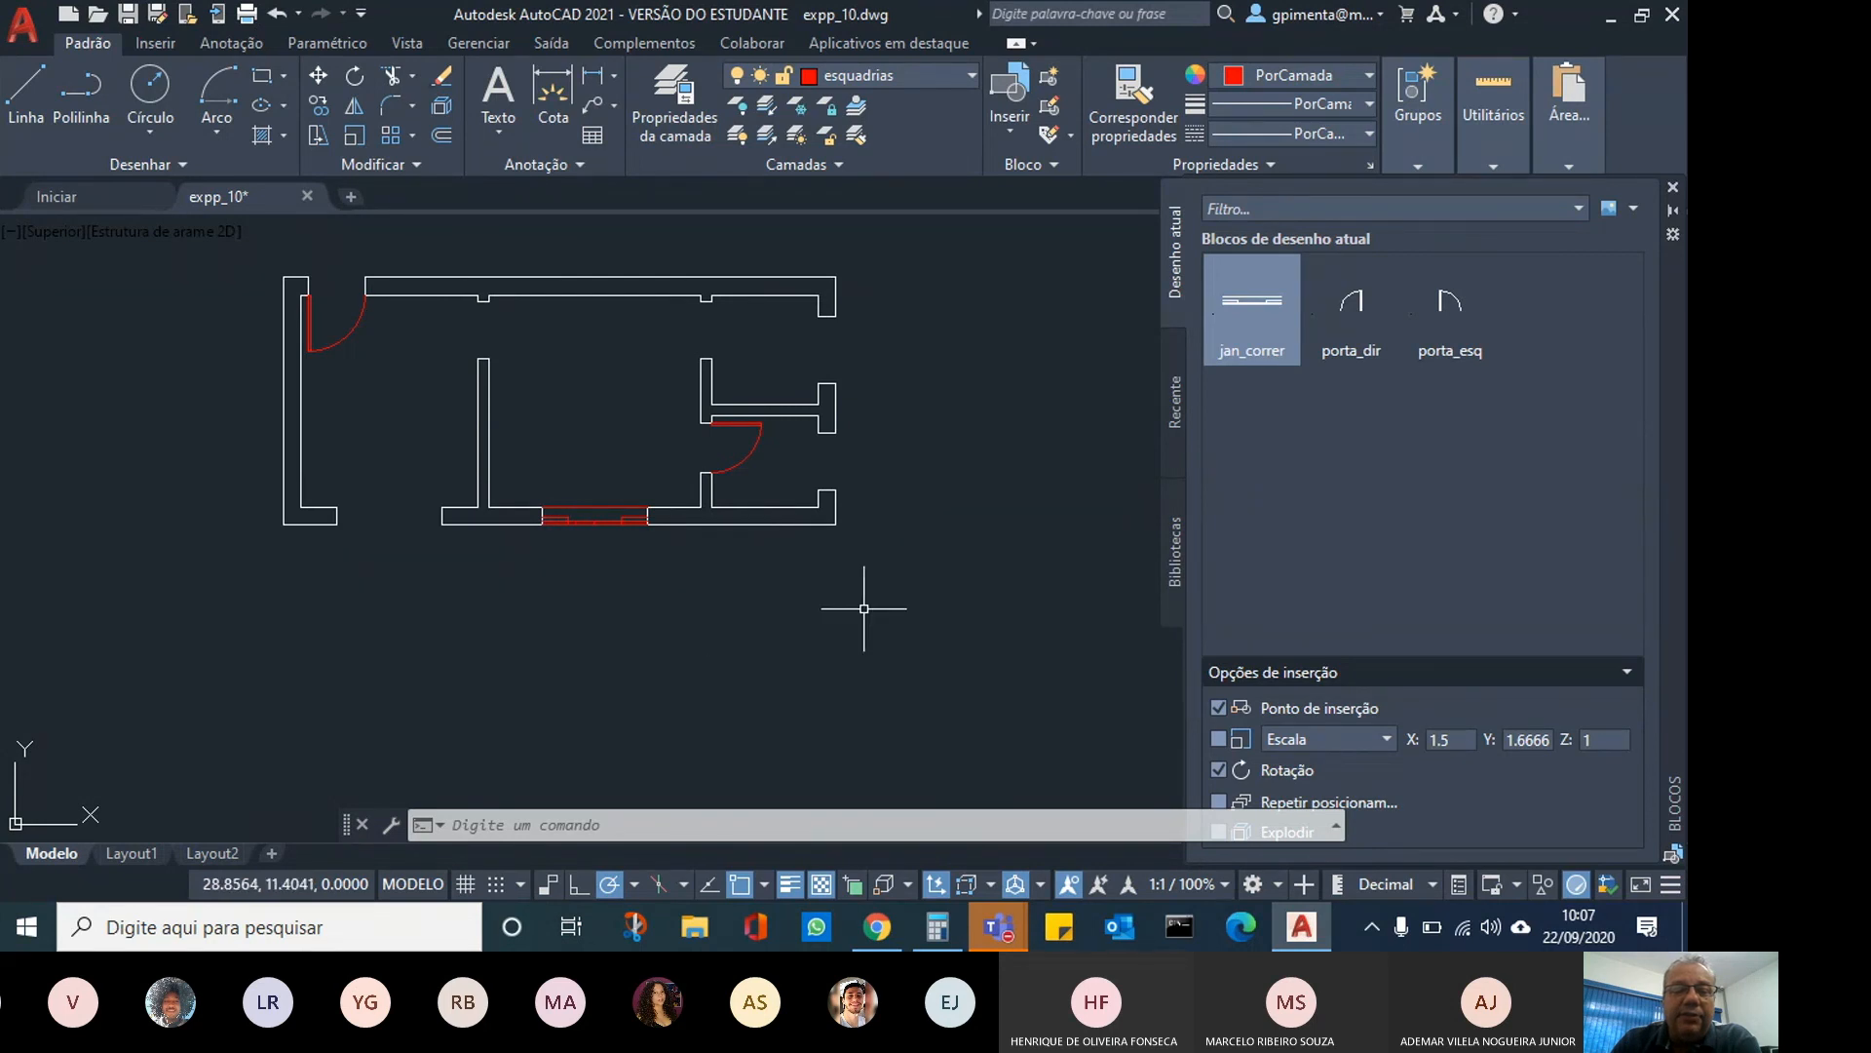
pyautogui.click(1674, 187)
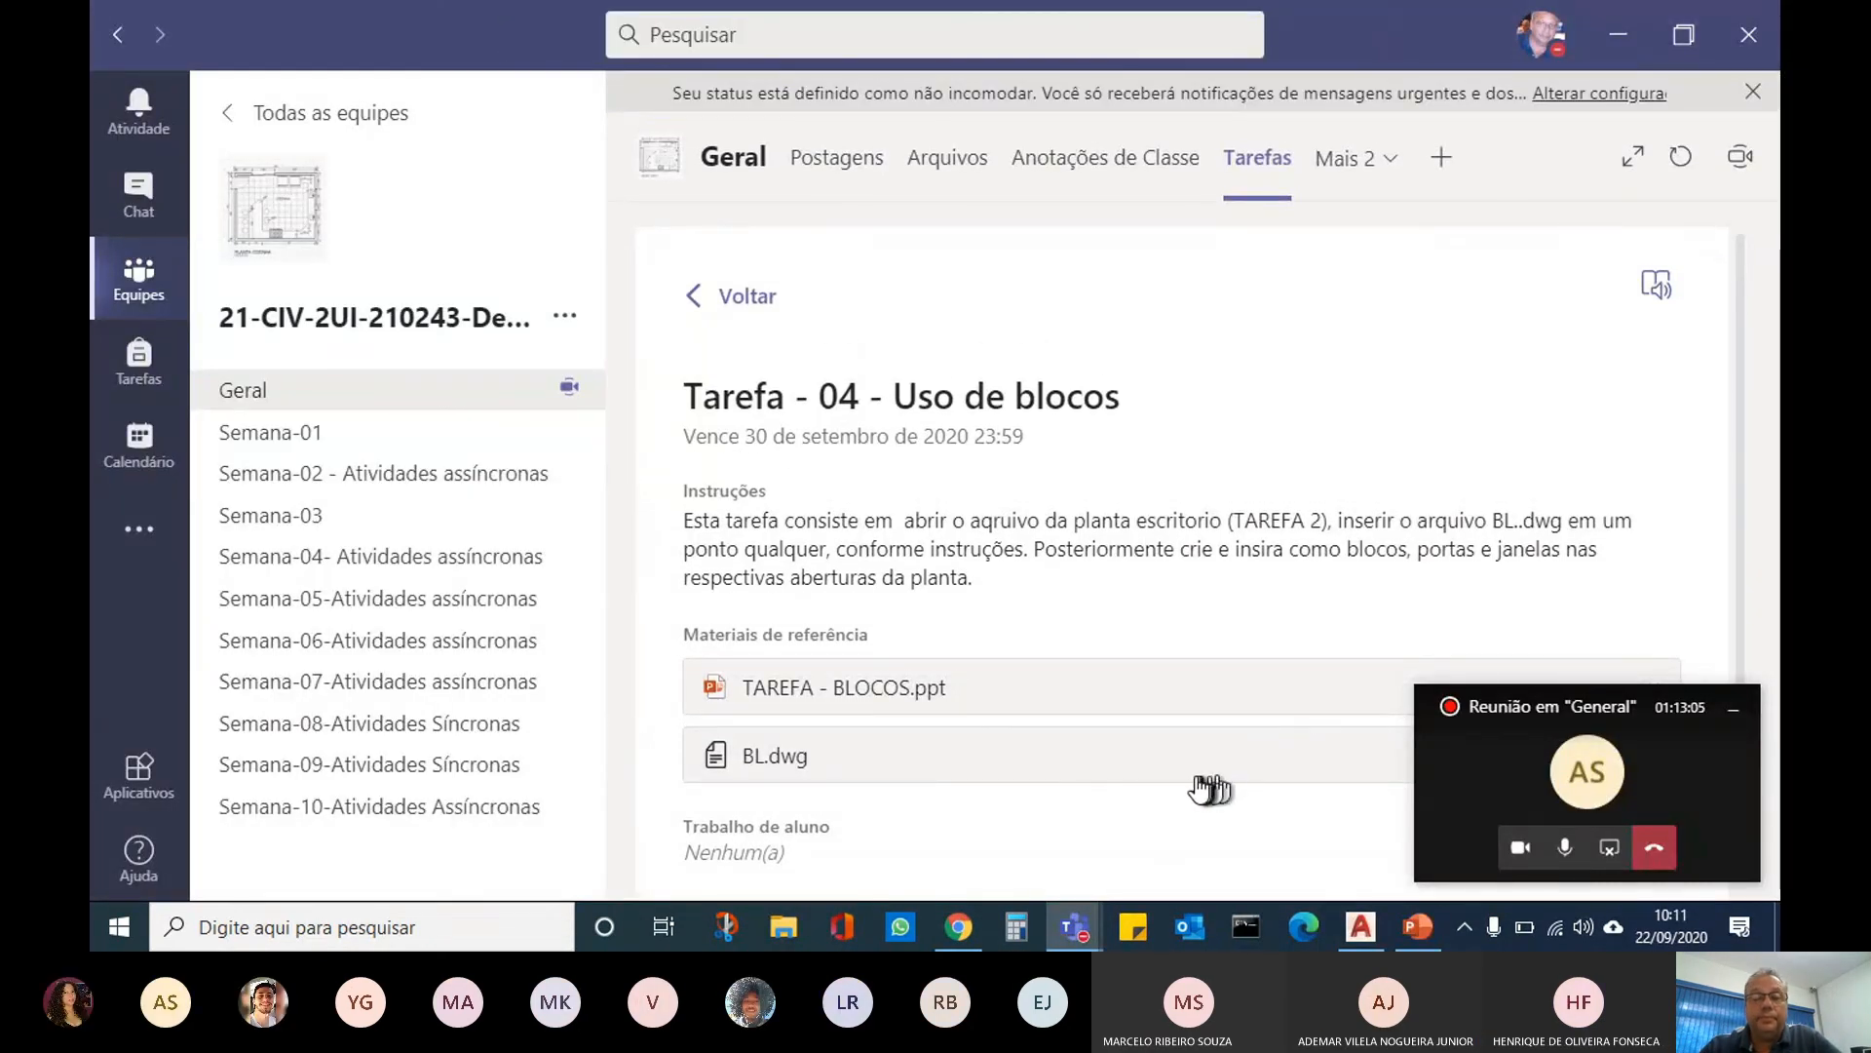
# In Microsoft Teams, open the reference file TAREFA - BLOCOS.ppt from the assignment Tarefa - 04 - Uso de blocos.
pyautogui.doubleClick(429, 33)
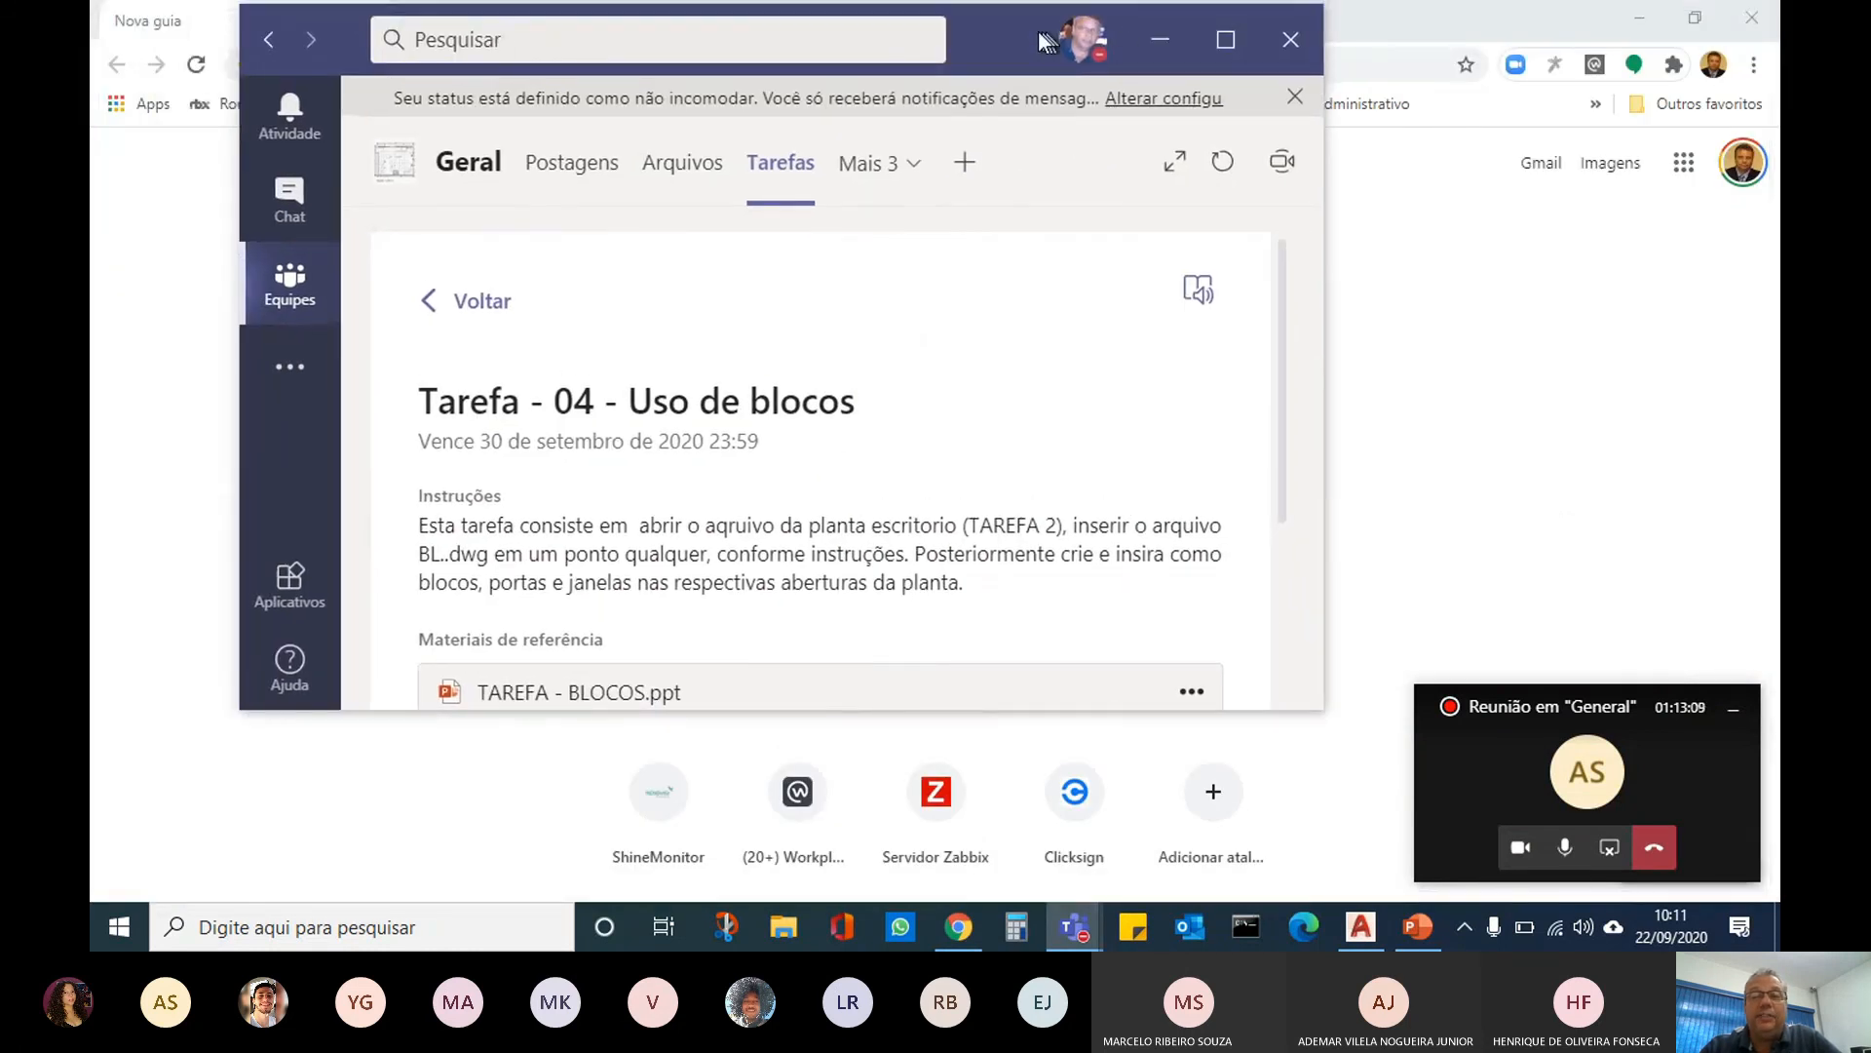
pyautogui.doubleClick(1009, 29)
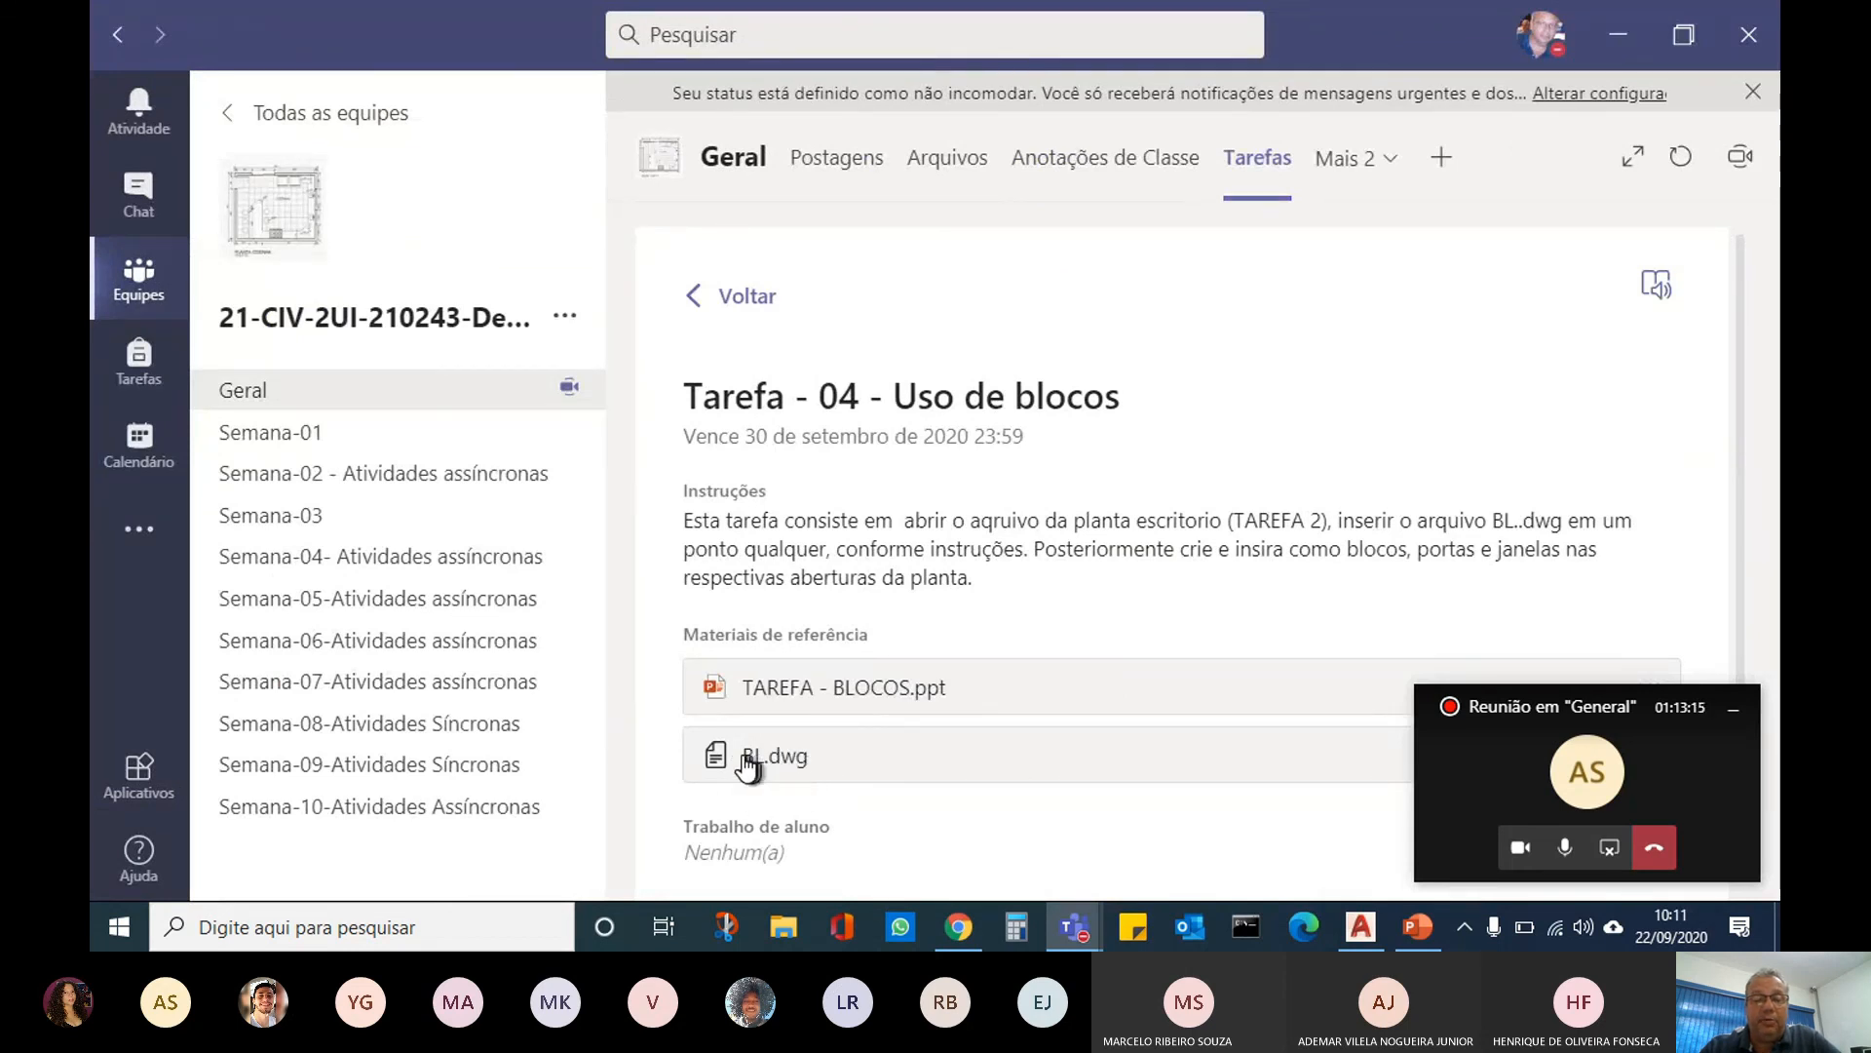
pyautogui.click(797, 682)
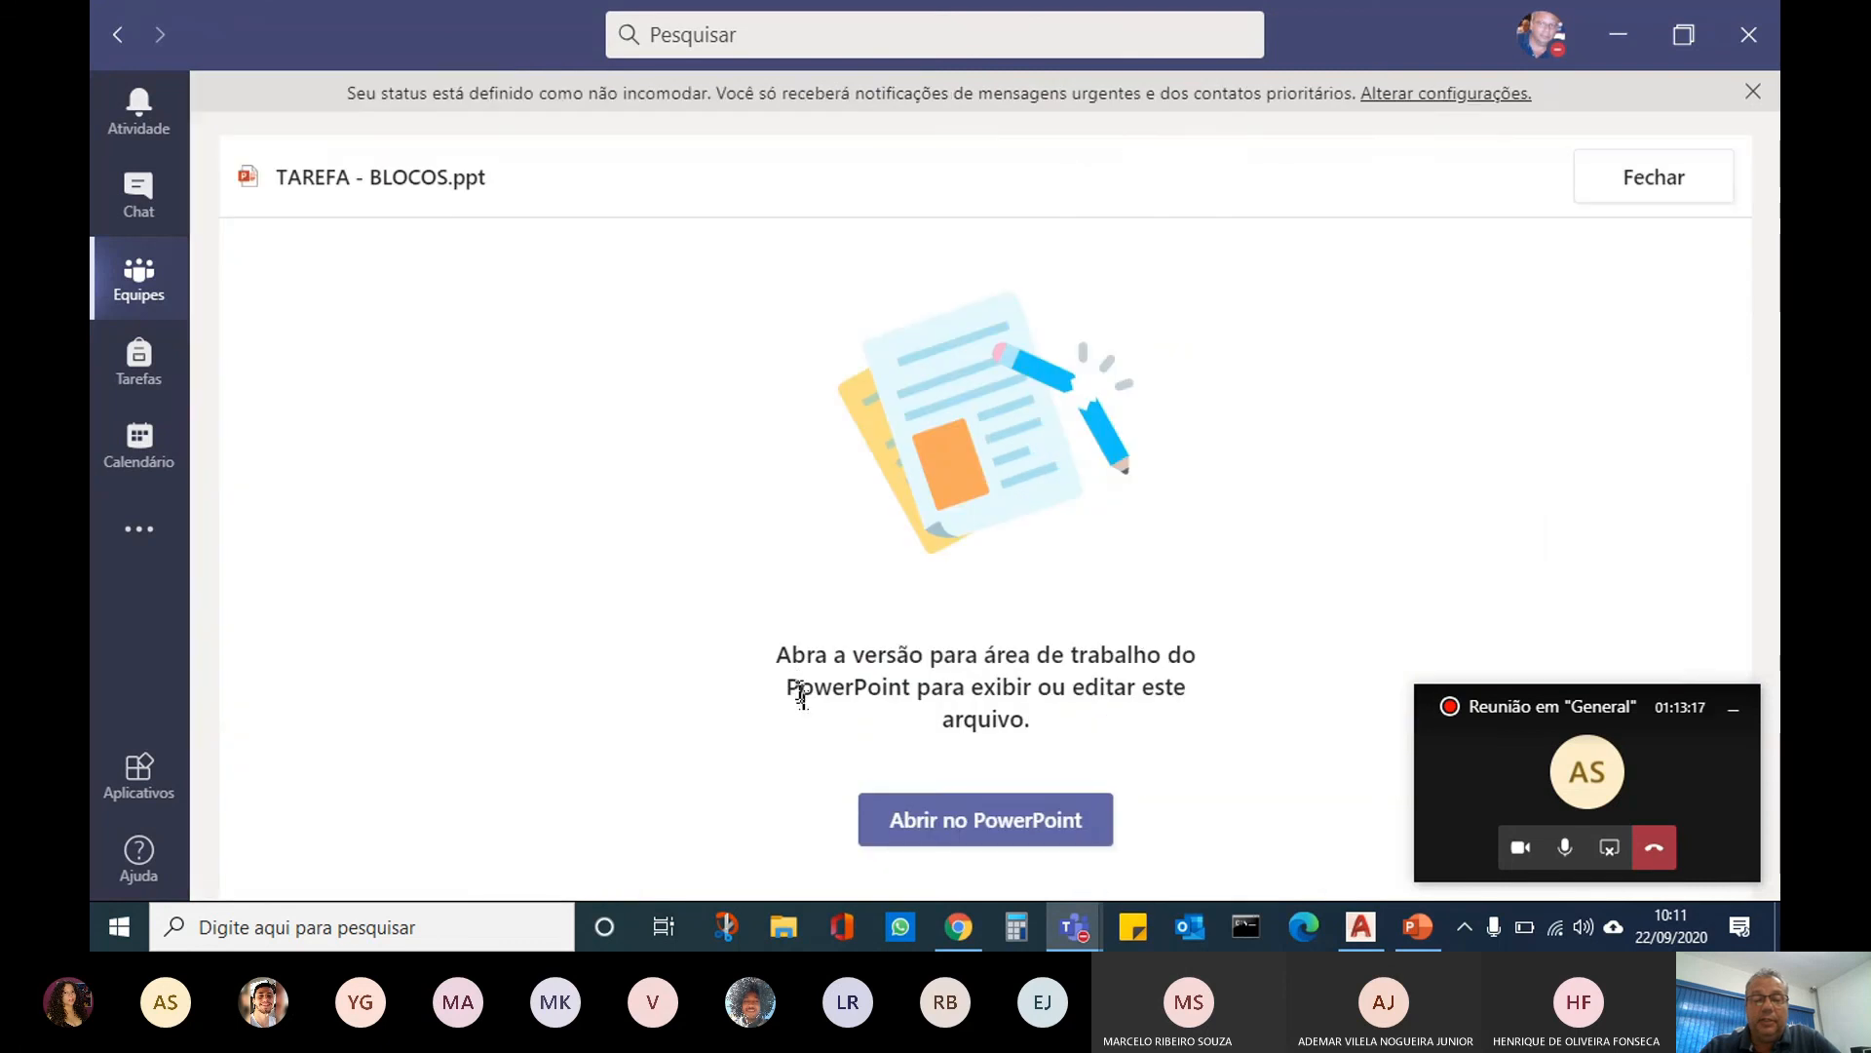